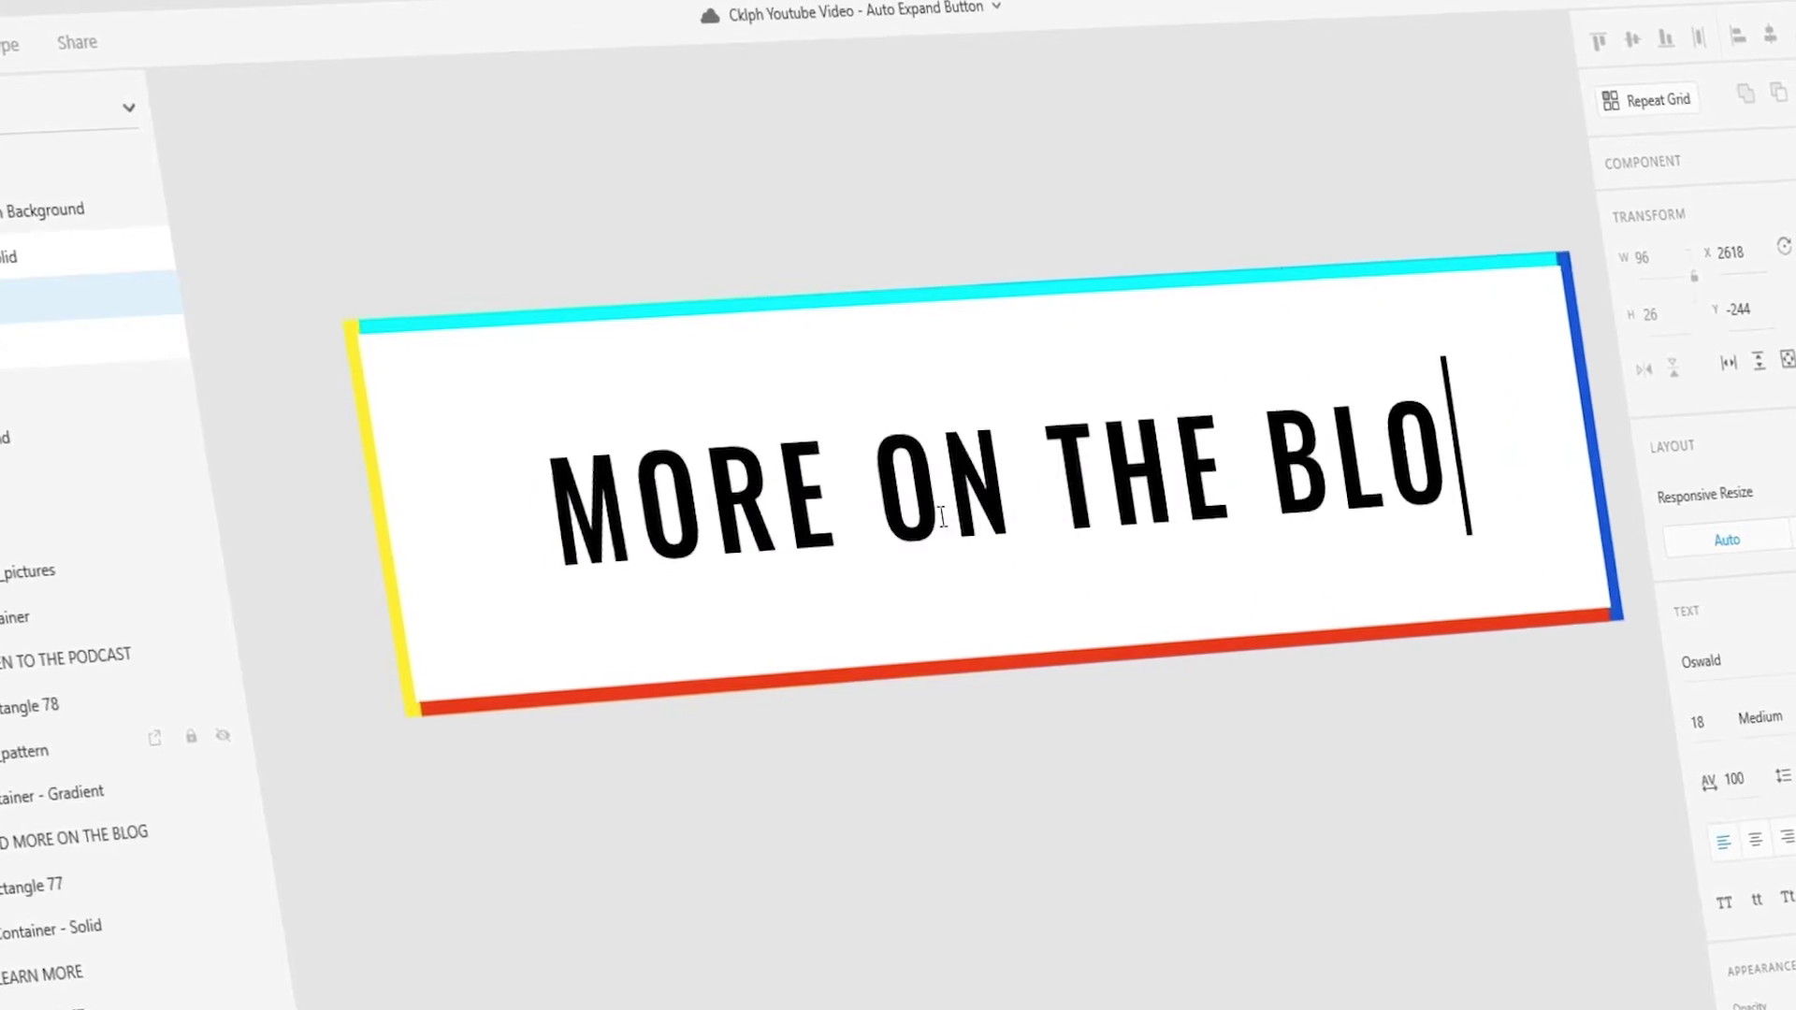
Step: Change the label of the duplicate LISTEN TO THE PODCAST button to READ MORE
key("Escape")
scroll(1272, 896, "down", 3)
left_click(1272, 897)
scroll(1222, 774, "up", 5)
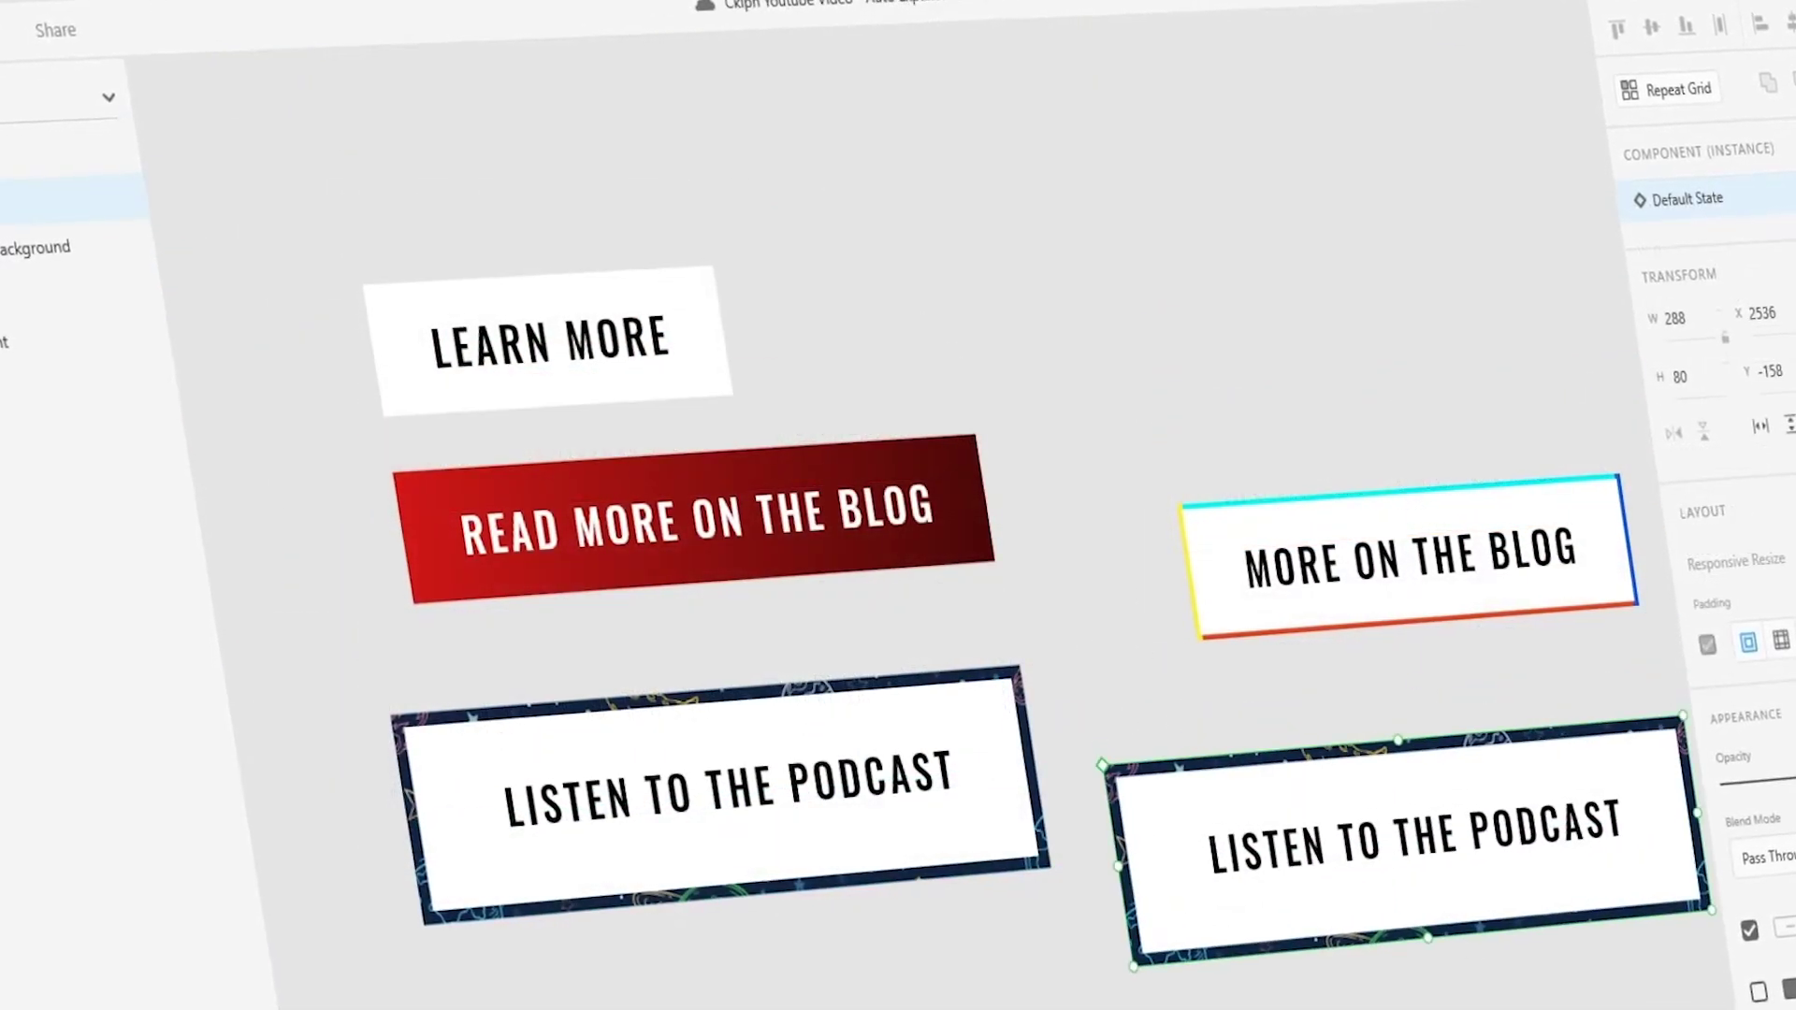
double_click(1319, 847)
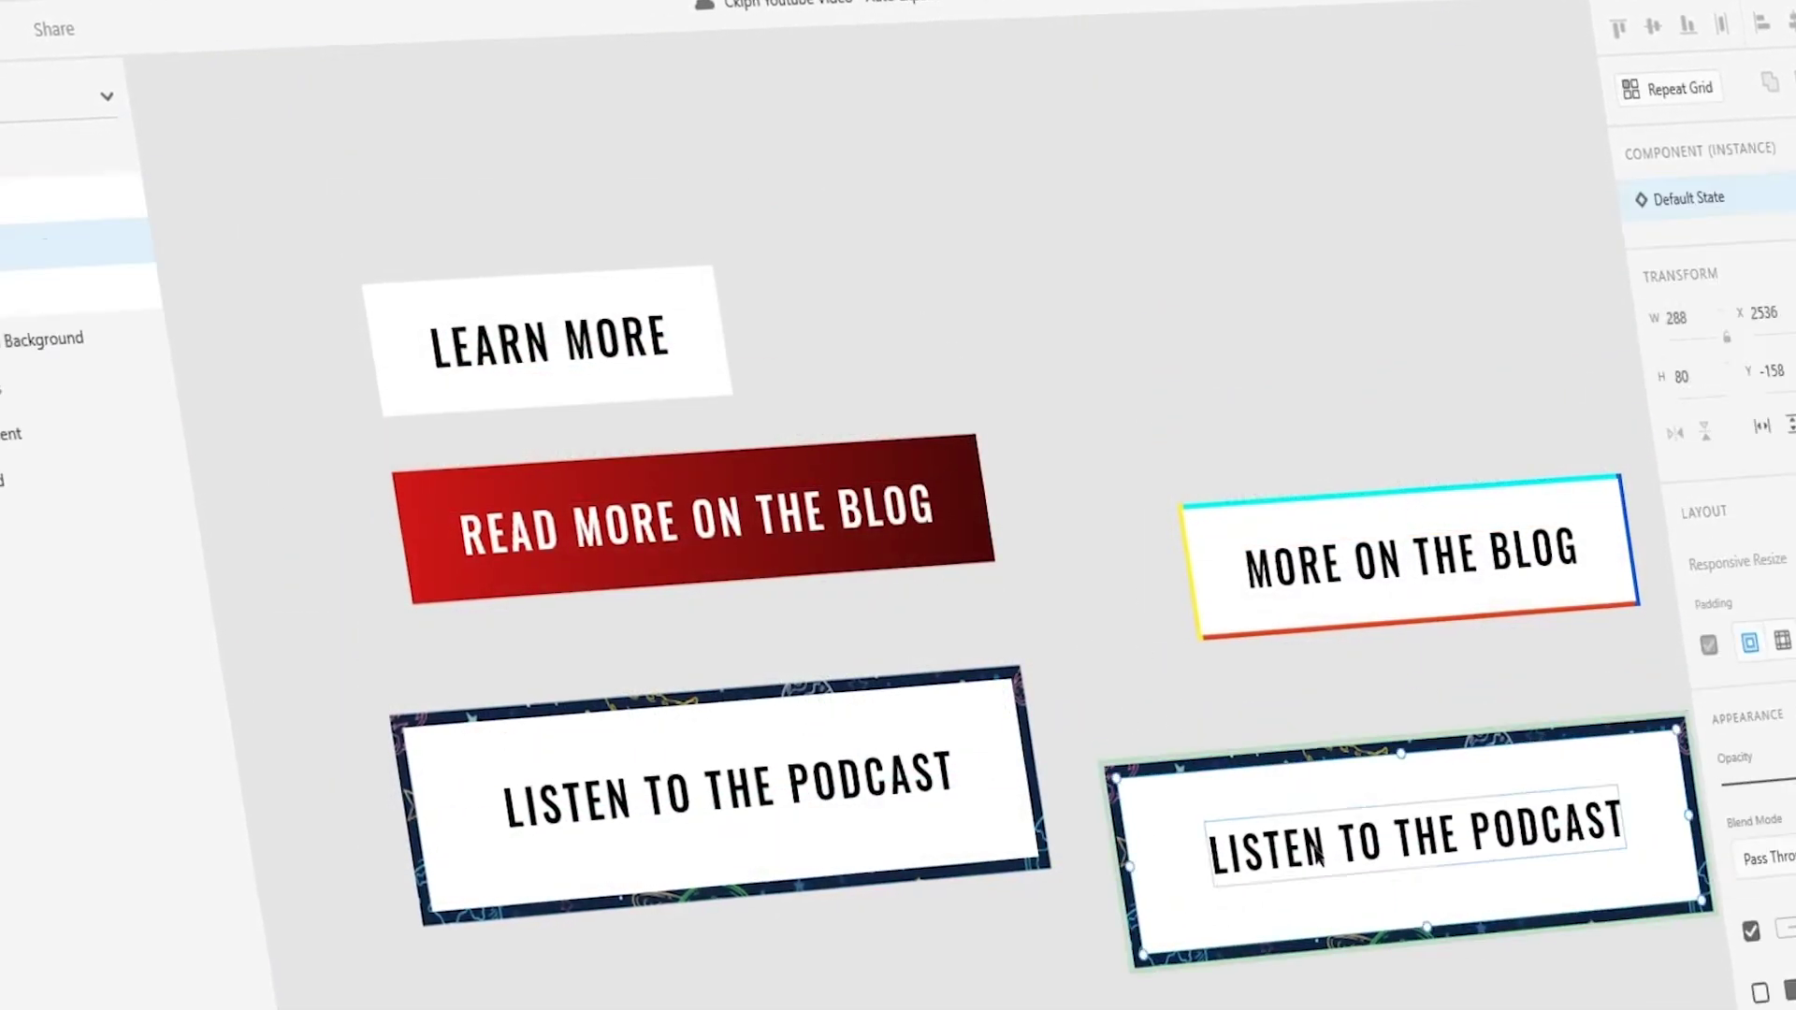
double_click(1319, 847)
type("READ MORE")
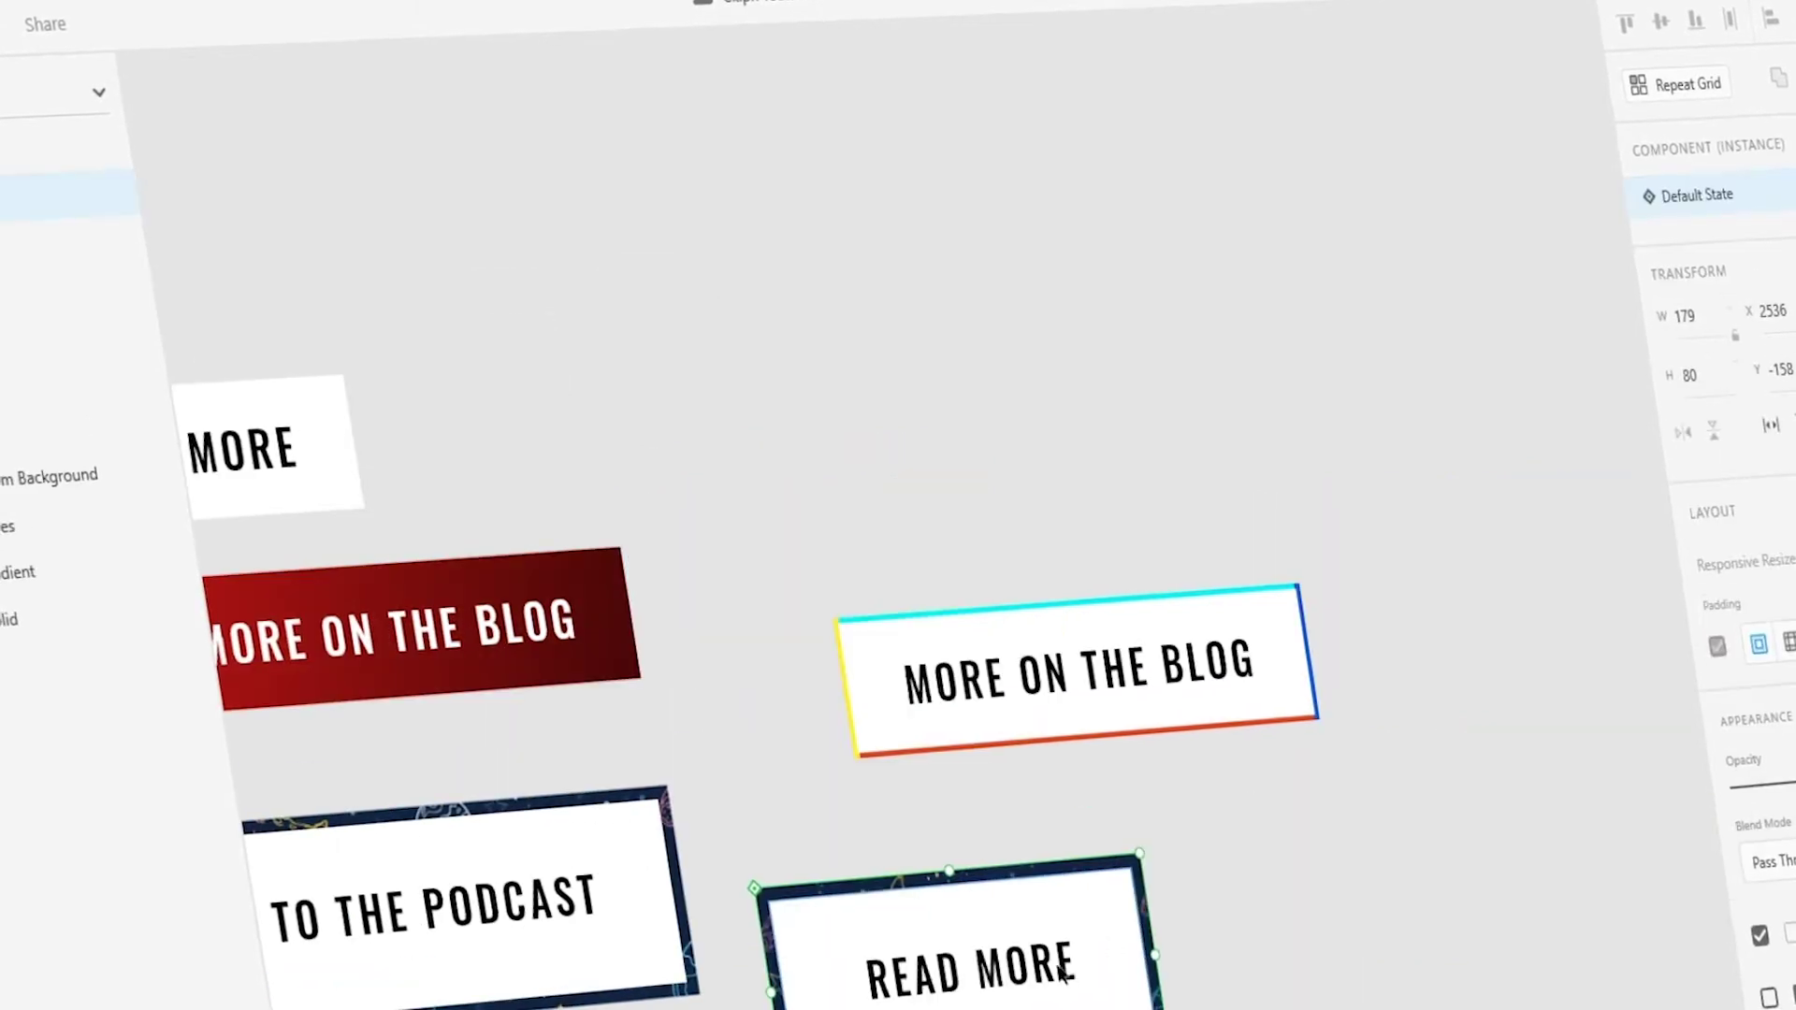
Step: Duplicate the patterned READ MORE button beside the original and change the copy's label to CLICK ME
left_click_drag(1030, 959, 1497, 921)
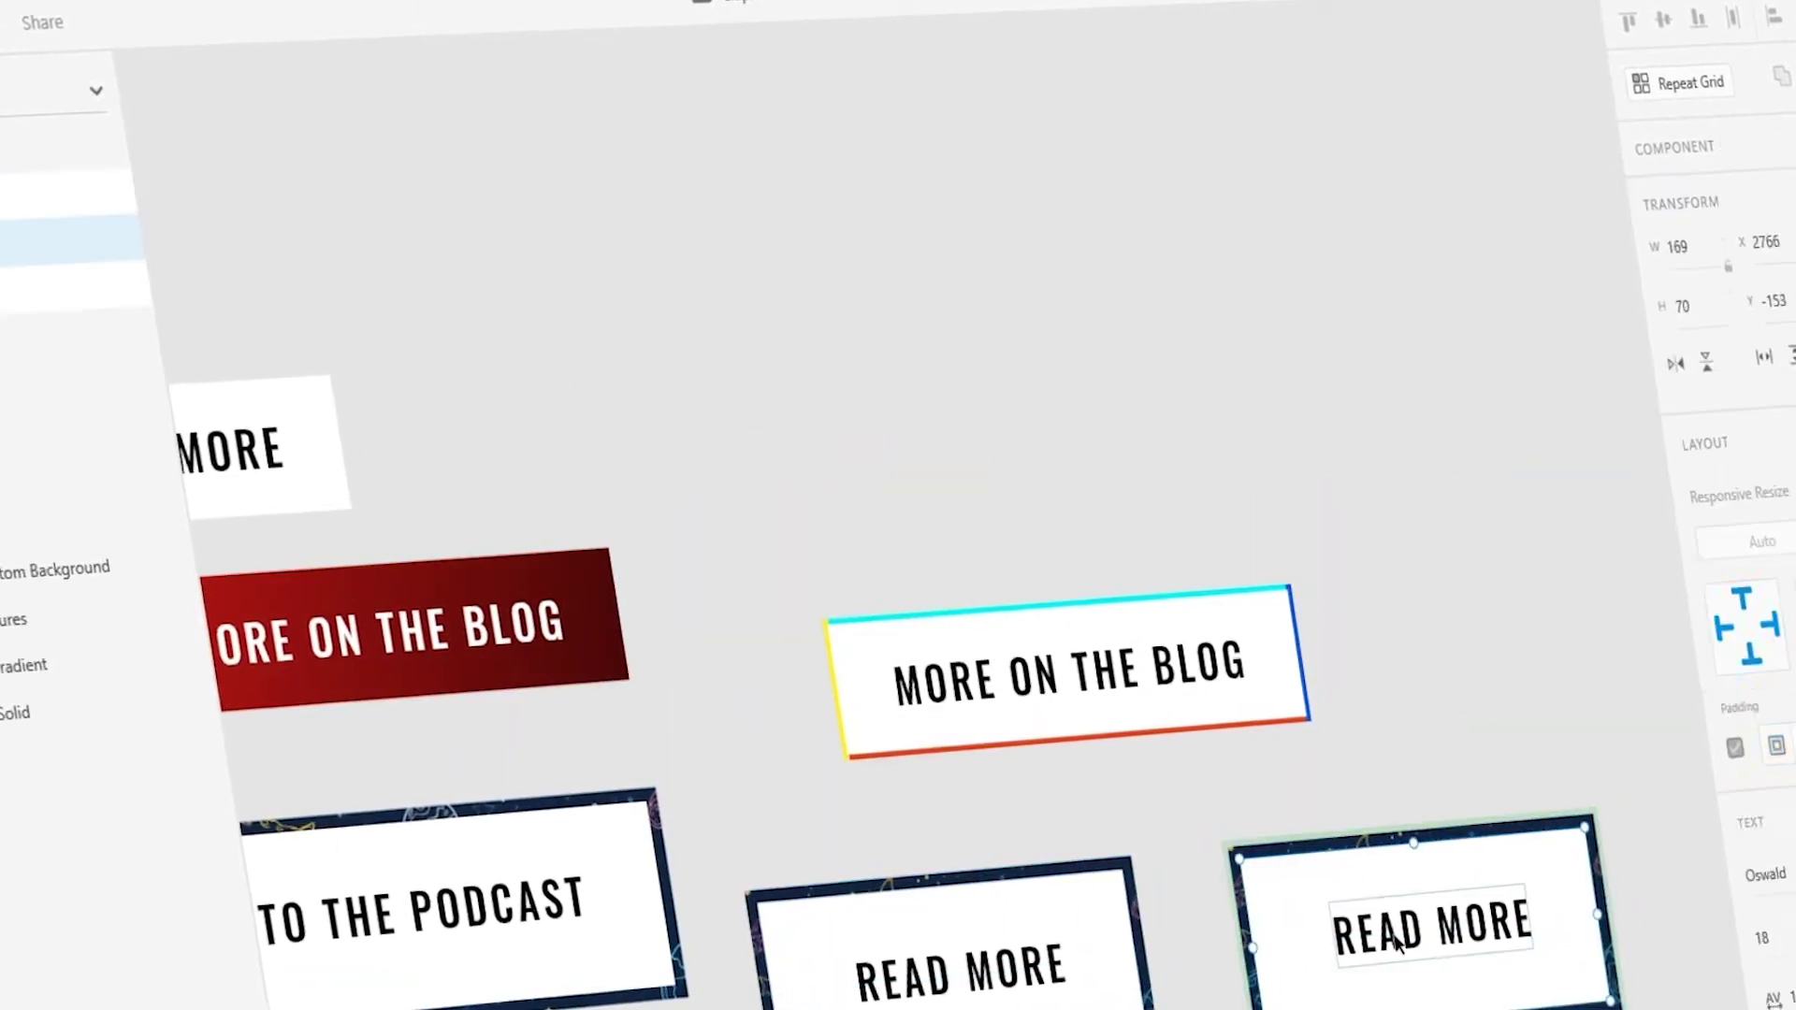
double_click(1403, 931)
double_click(1404, 930)
type("CLIK")
key("BackSpace")
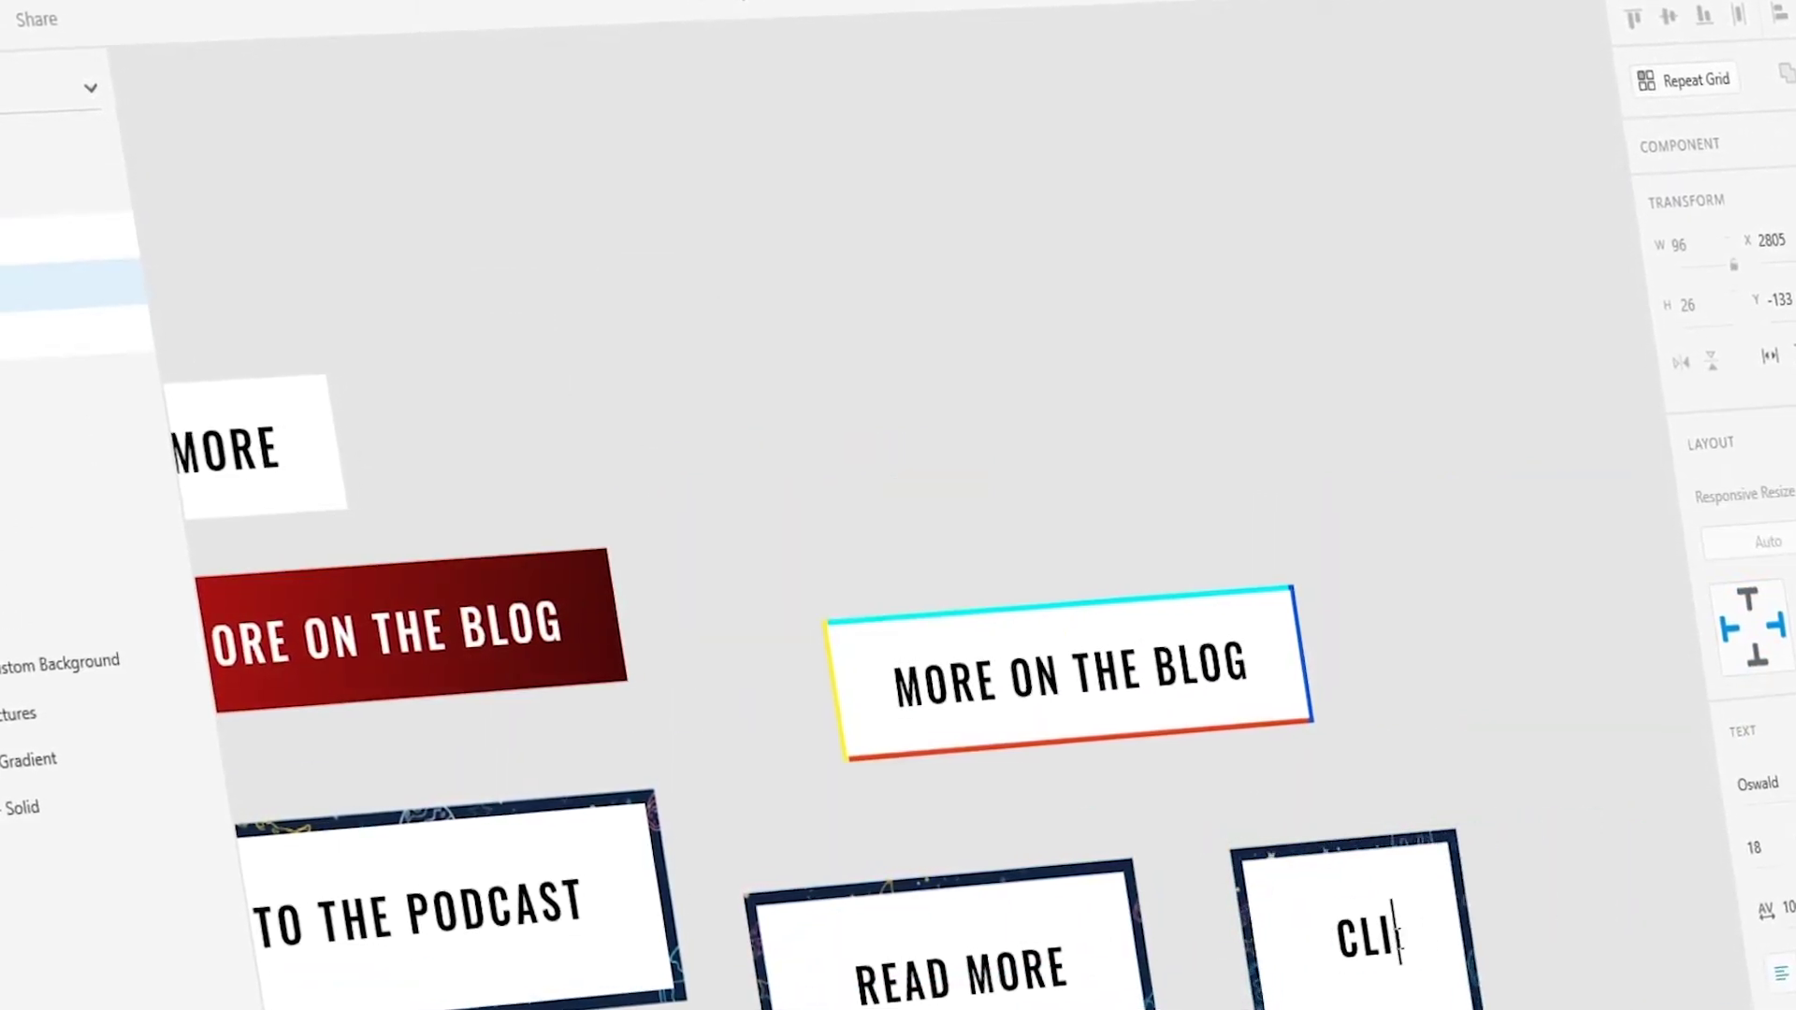
key("BackSpace")
type("CK ME")
left_click(1220, 947)
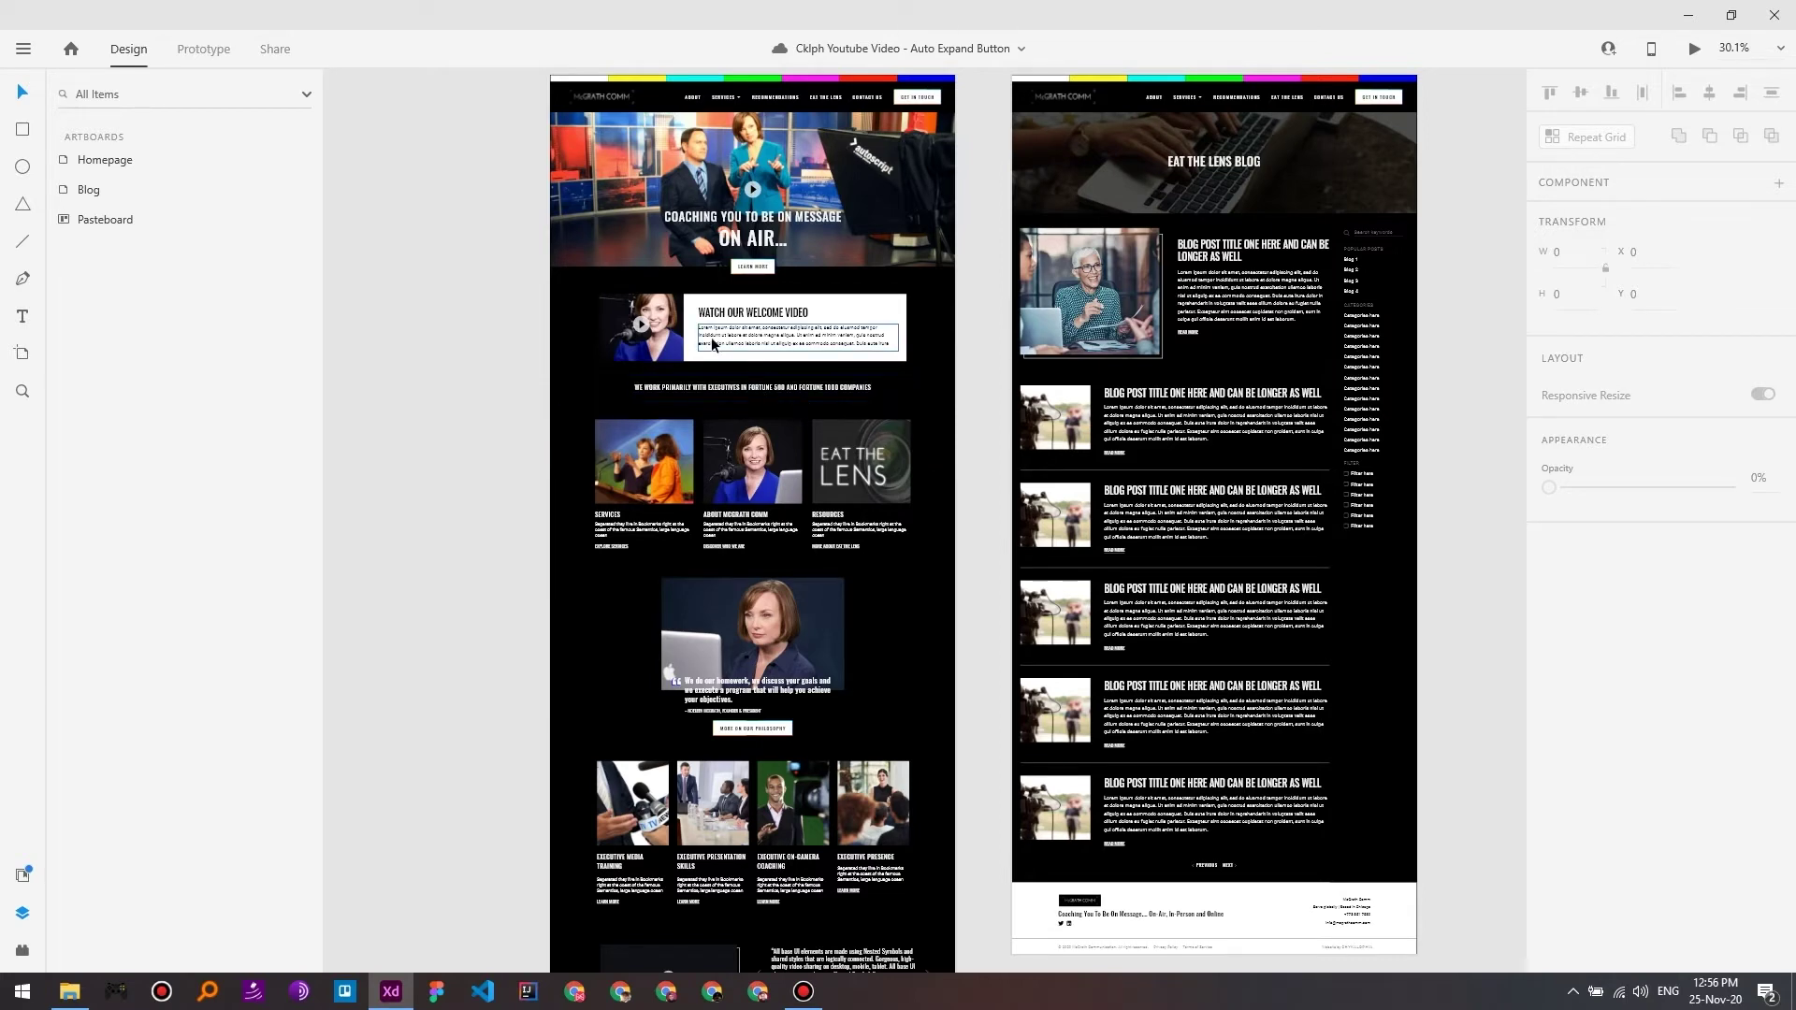
Step: Examine the LEARN MORE button in the homepage hero section and its multicoloured border
scroll(709, 335, "up", 5)
scroll(781, 456, "up", 2)
scroll(782, 456, "up", 4)
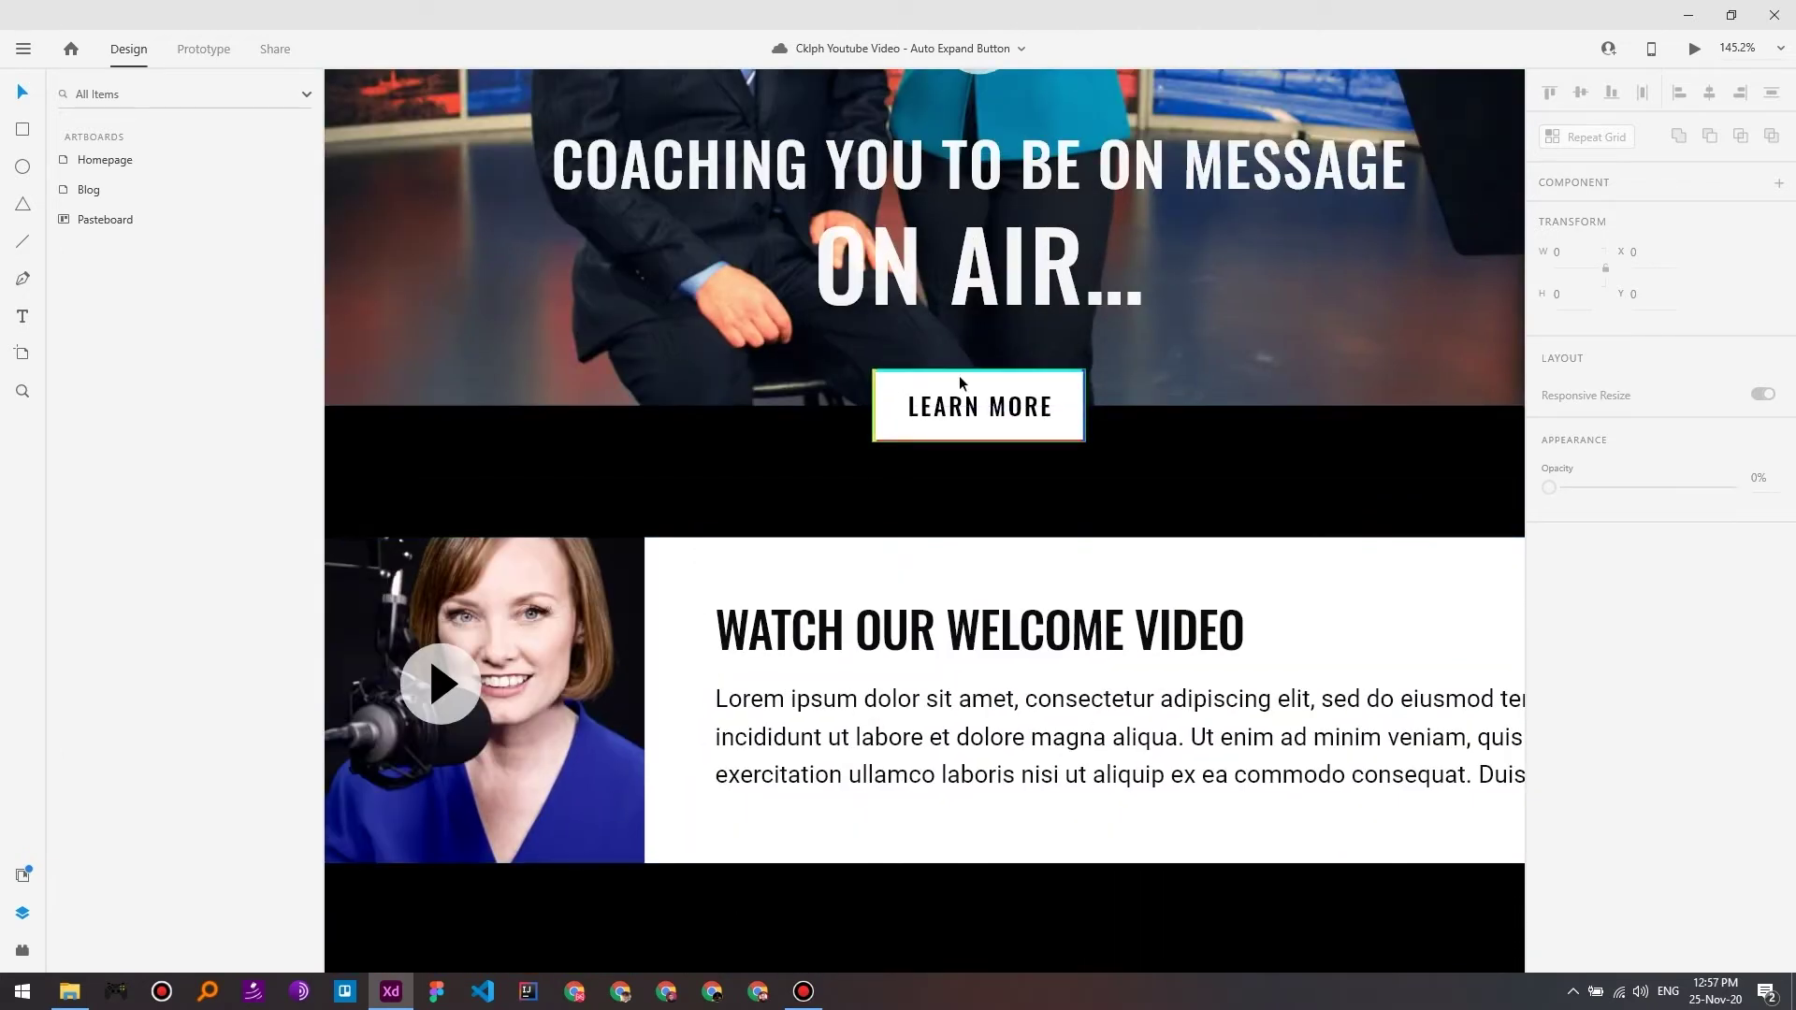
left_click(1023, 383)
left_click(1266, 385)
scroll(1278, 391, "down", 4)
left_click_drag(905, 401, 834, 402)
scroll(833, 402, "right", 10)
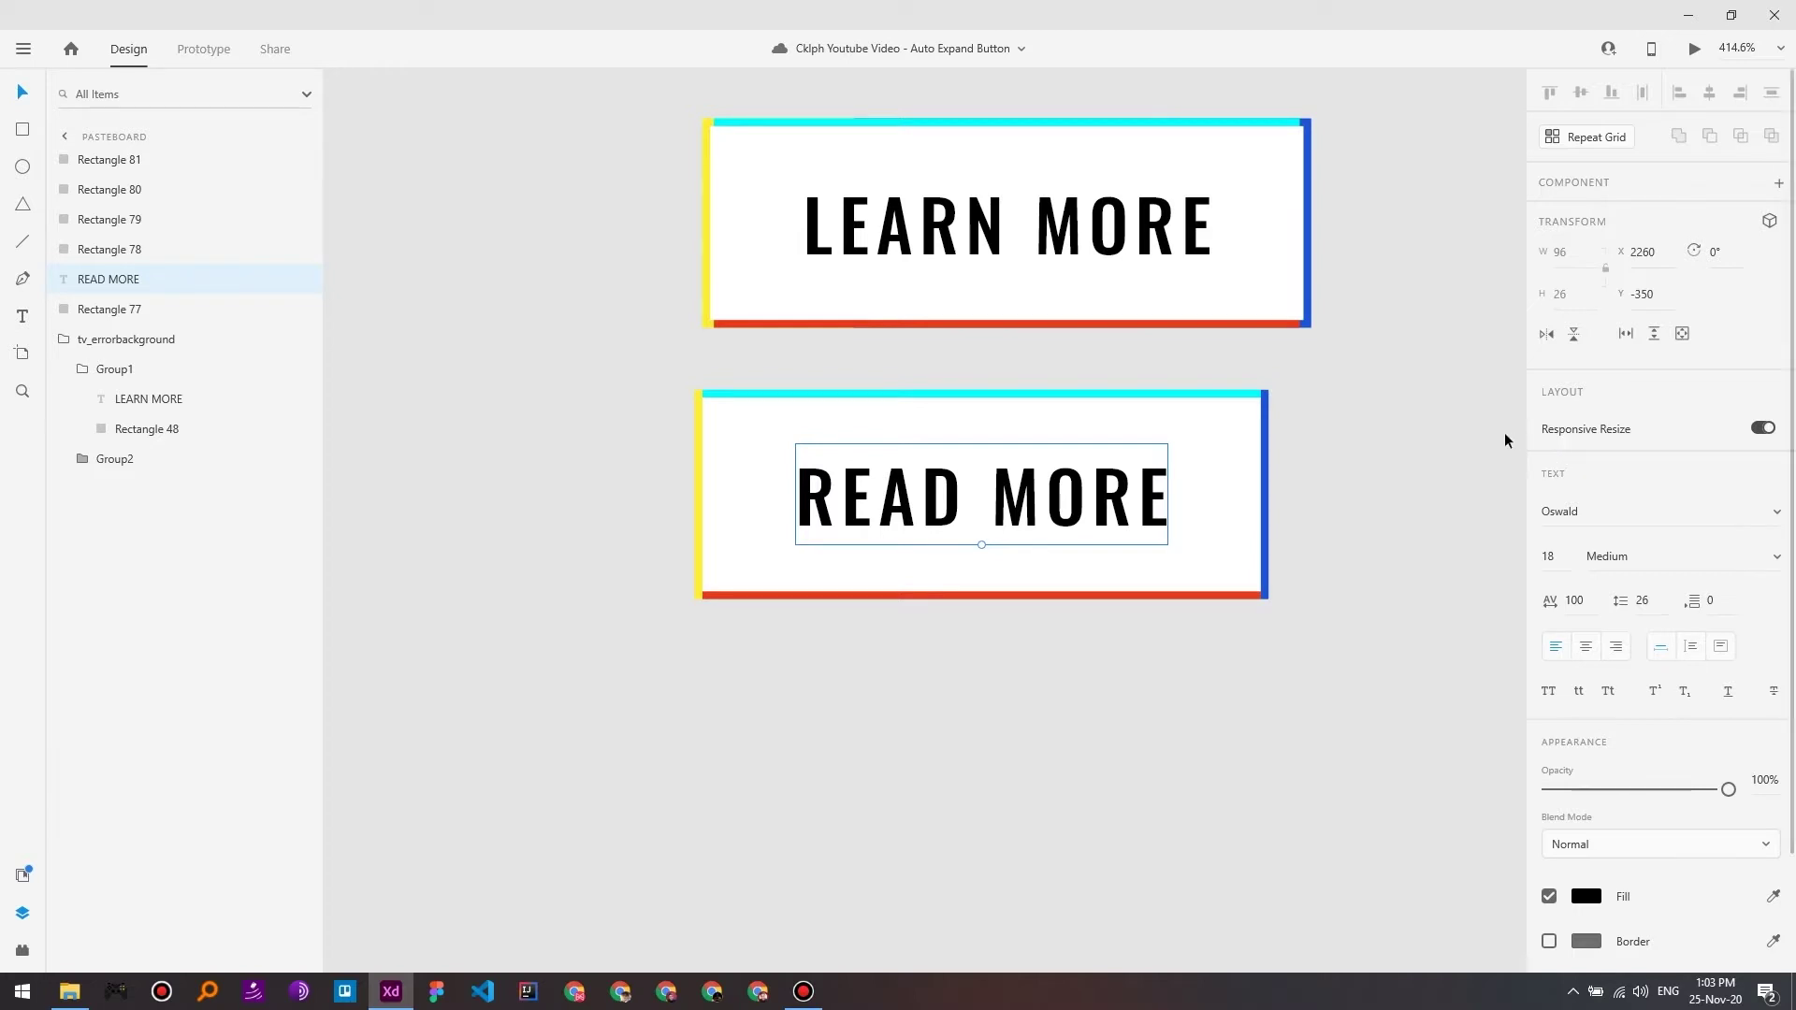
left_click(962, 392)
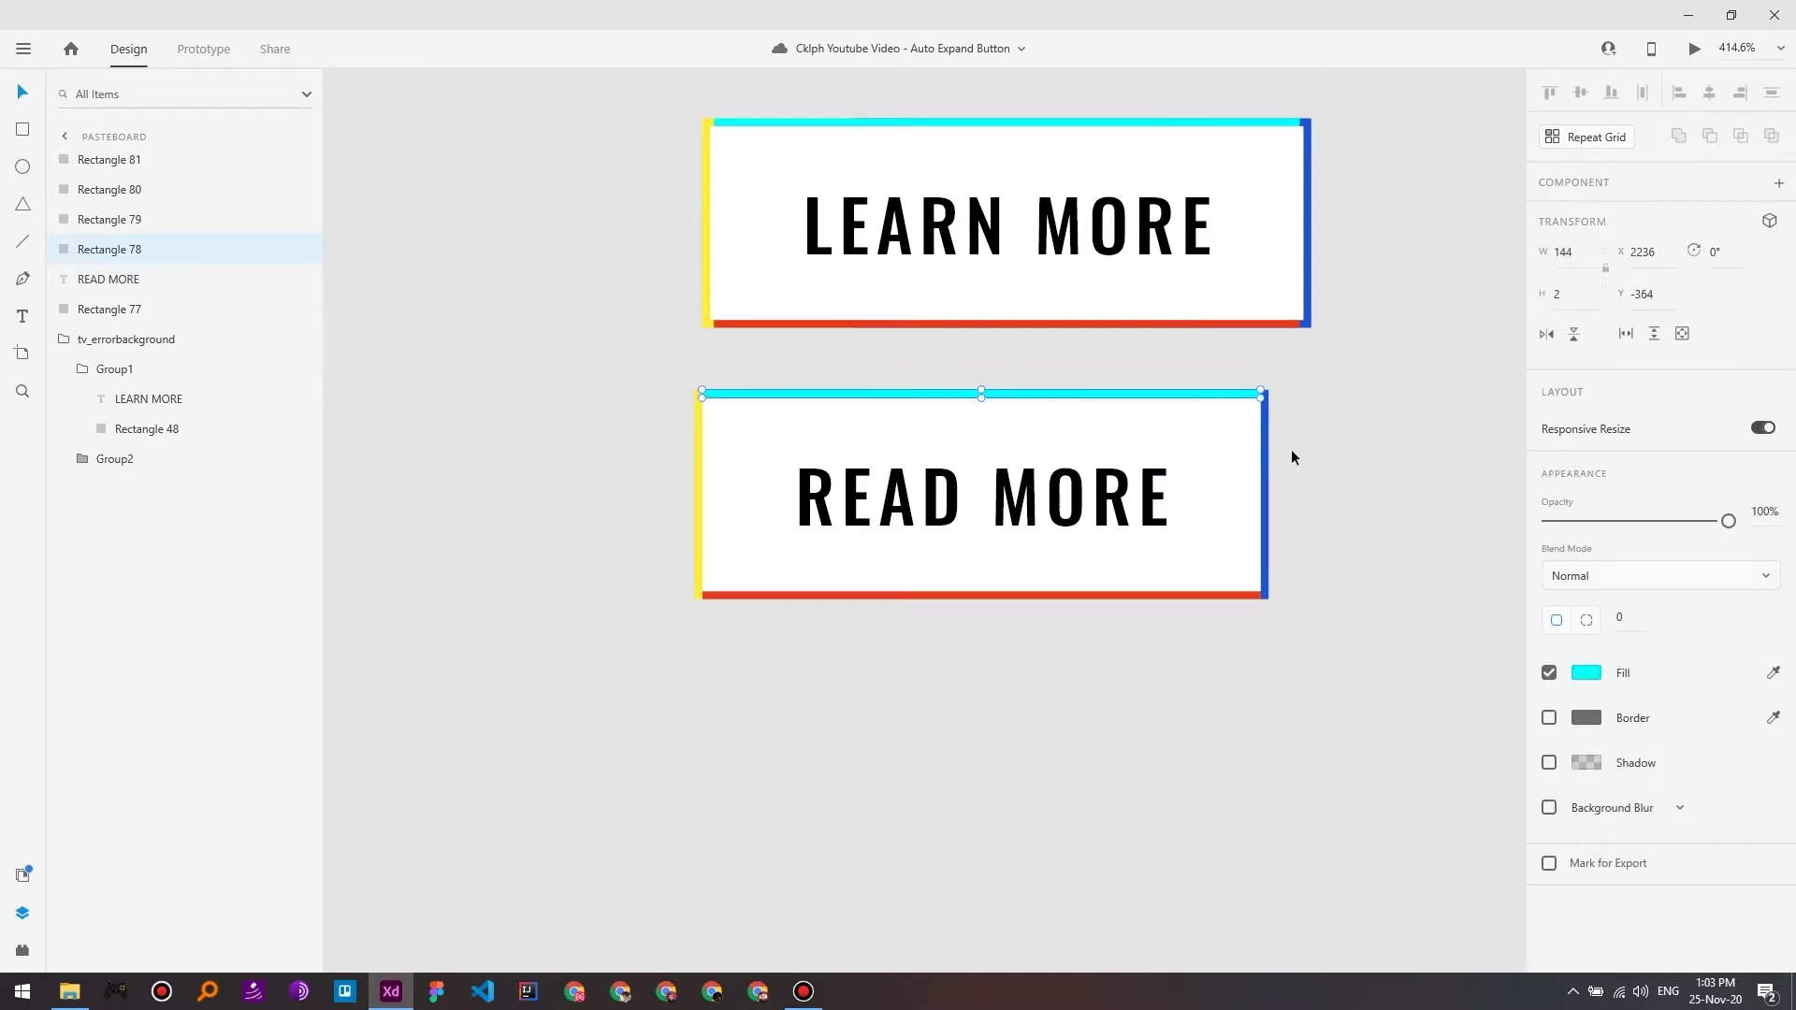
left_click(1266, 452, "shift")
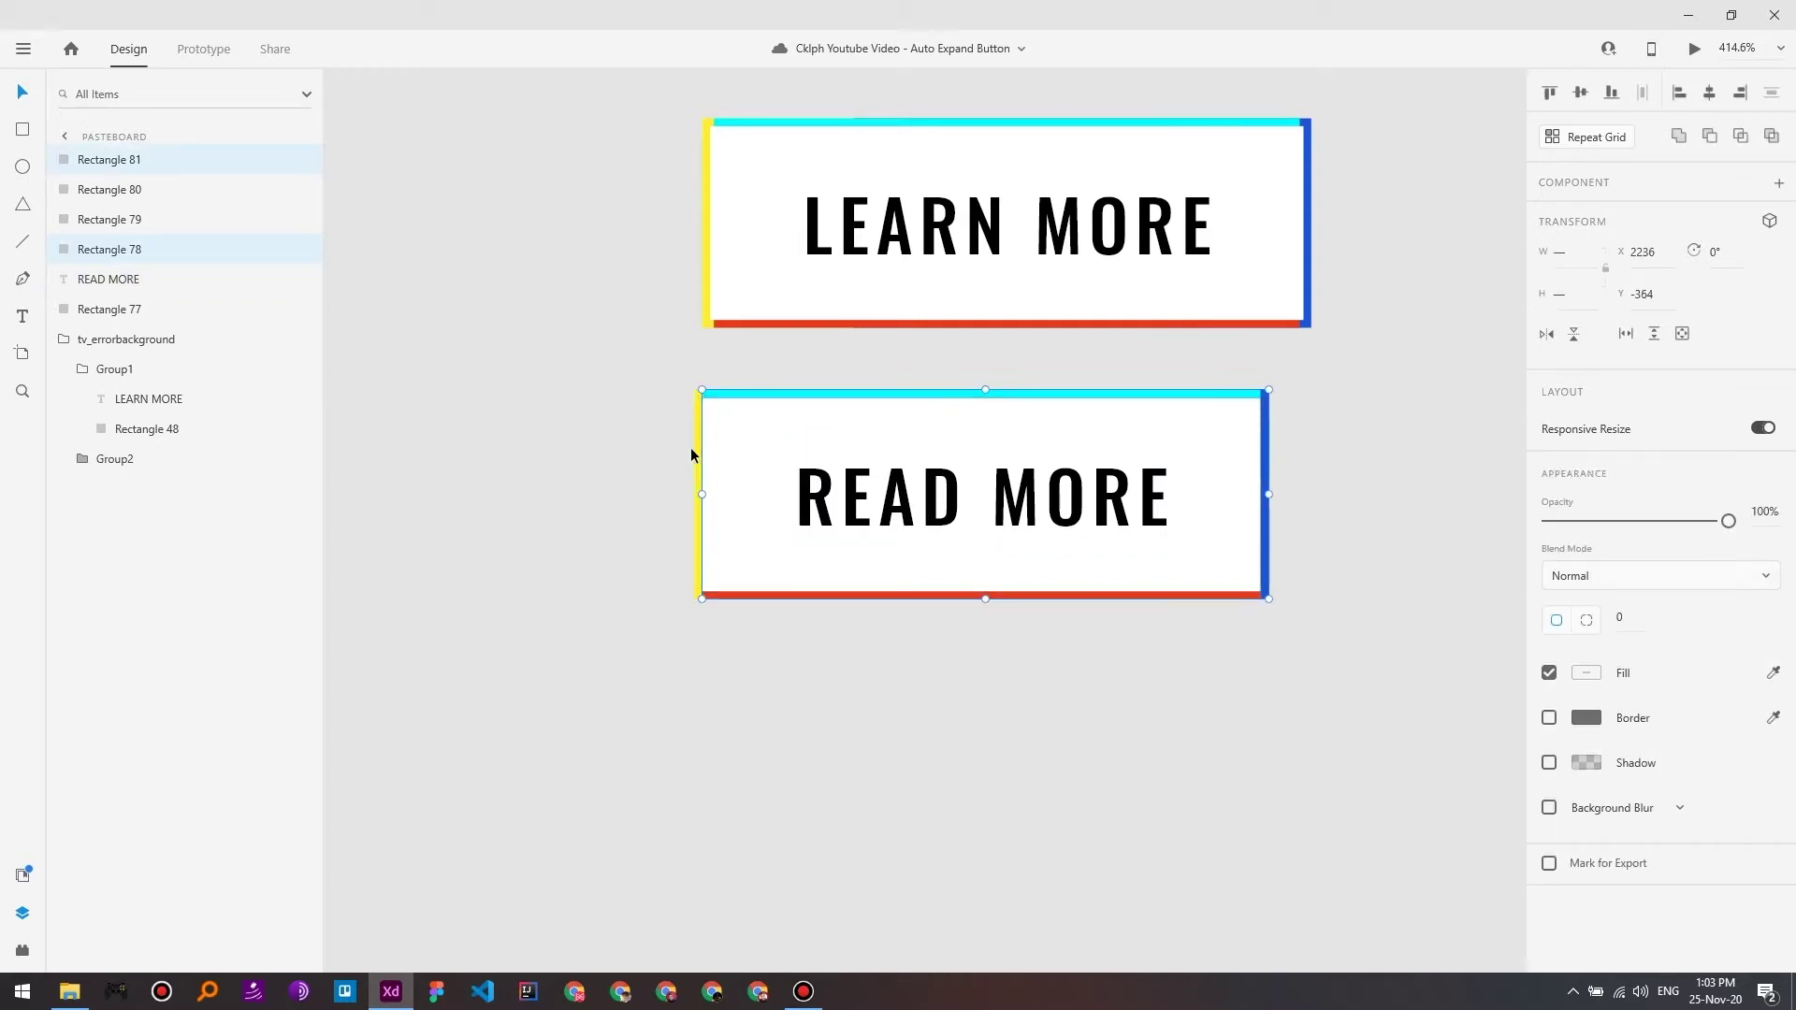
left_click(642, 550)
Step: Delete the cyan, blue, red and yellow border strips around the READ MORE button
left_click(963, 389)
key("Delete")
left_click(1257, 450)
key("Delete")
left_click(1220, 592)
key("Delete")
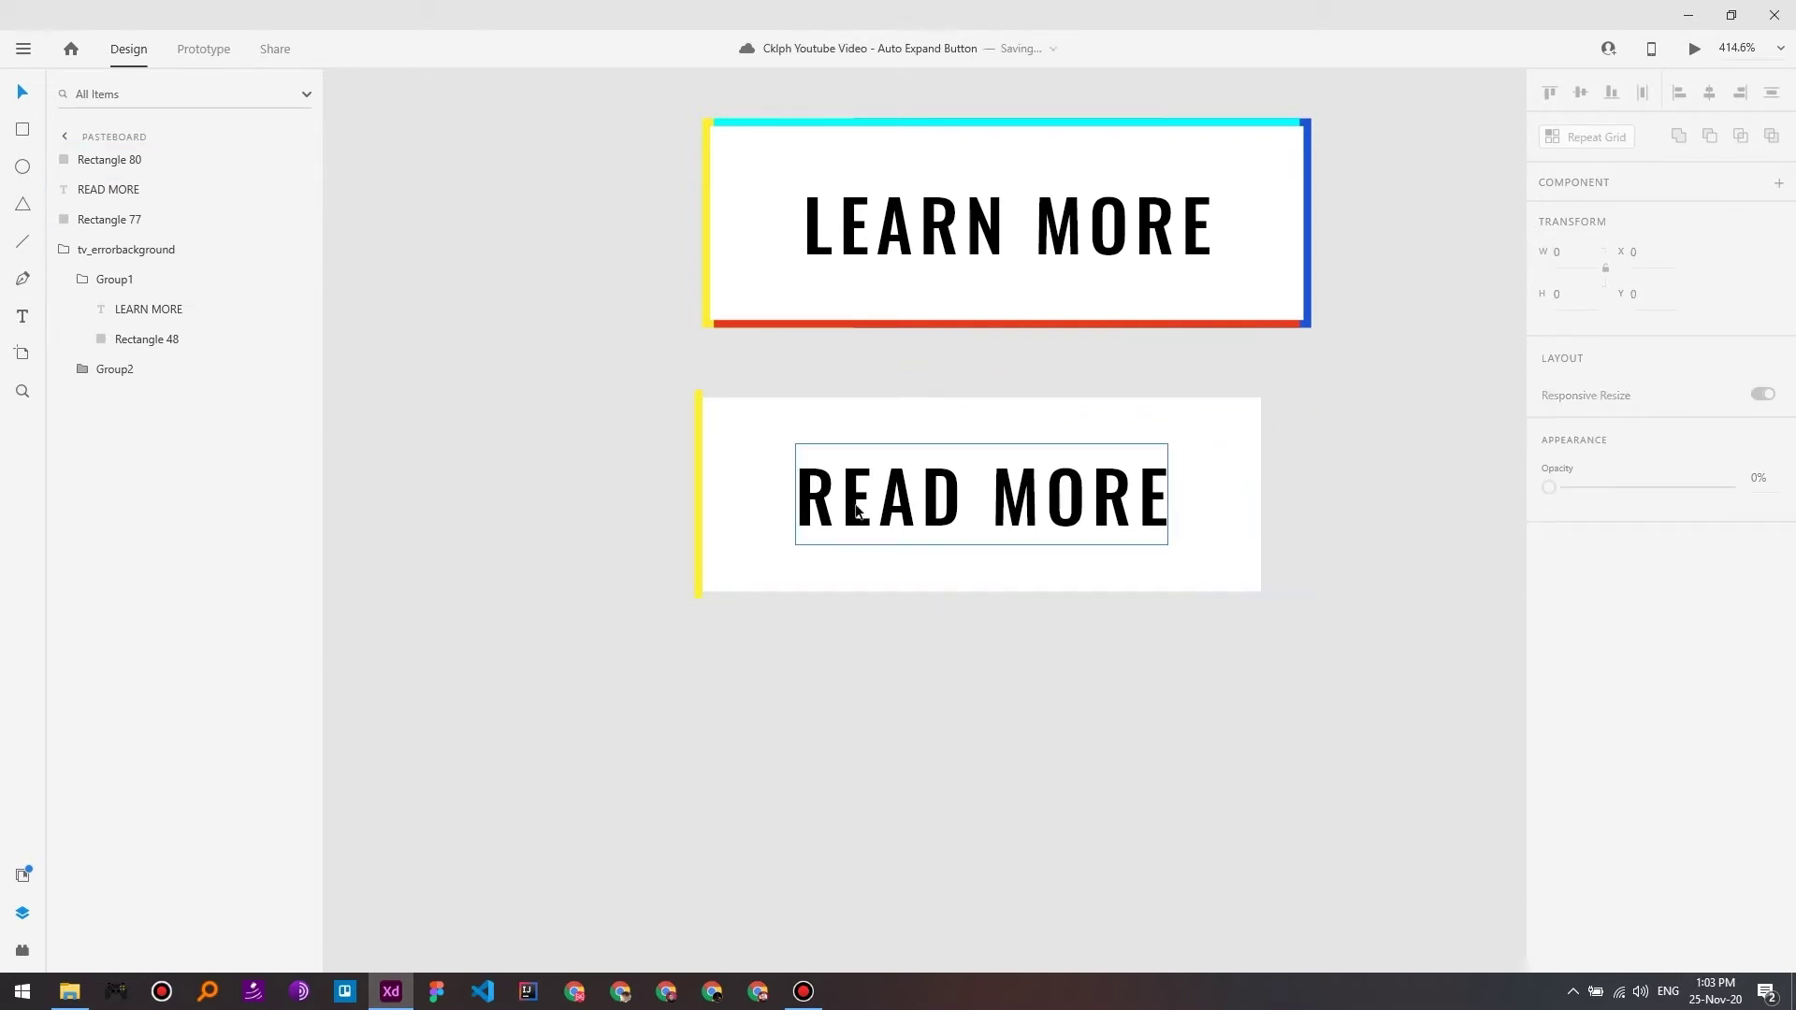
left_click(693, 480)
key("Delete")
Step: Group the READ MORE text with its white rectangle and name the group baseContainer
left_click_drag(1392, 402, 700, 650)
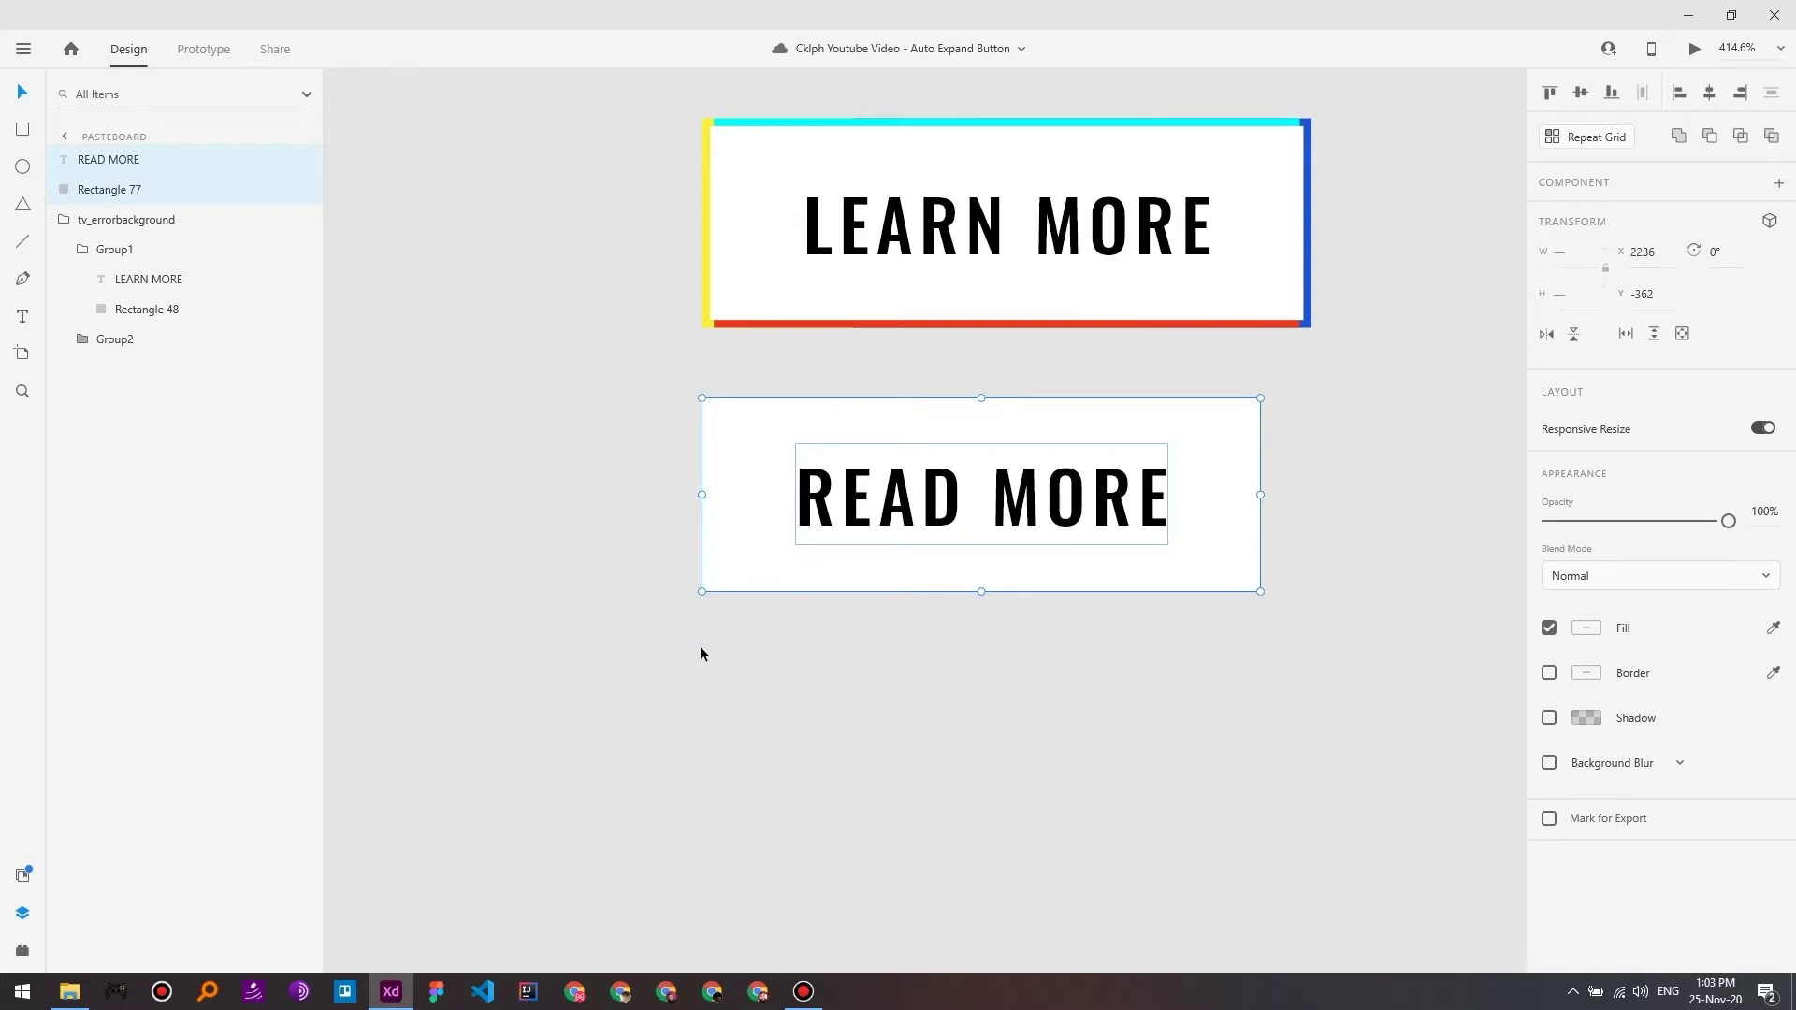
key("ctrl+g")
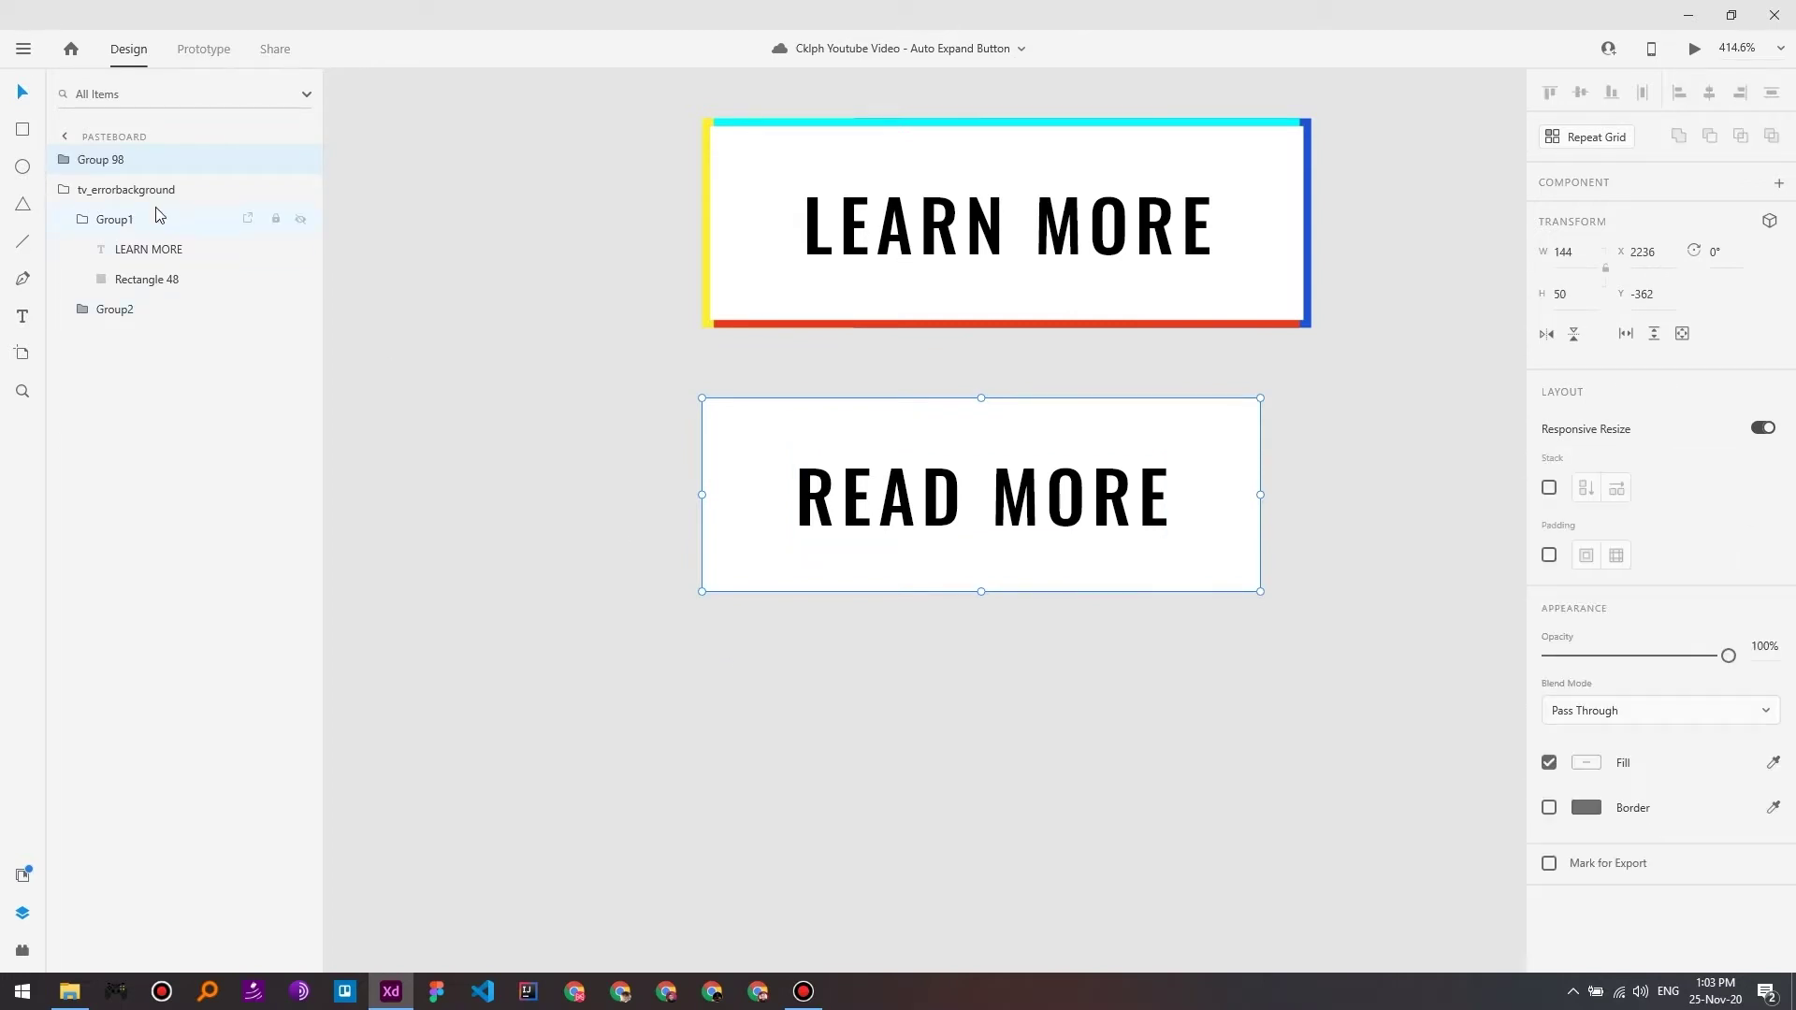
double_click(101, 159)
type("baseContainer")
key("Return")
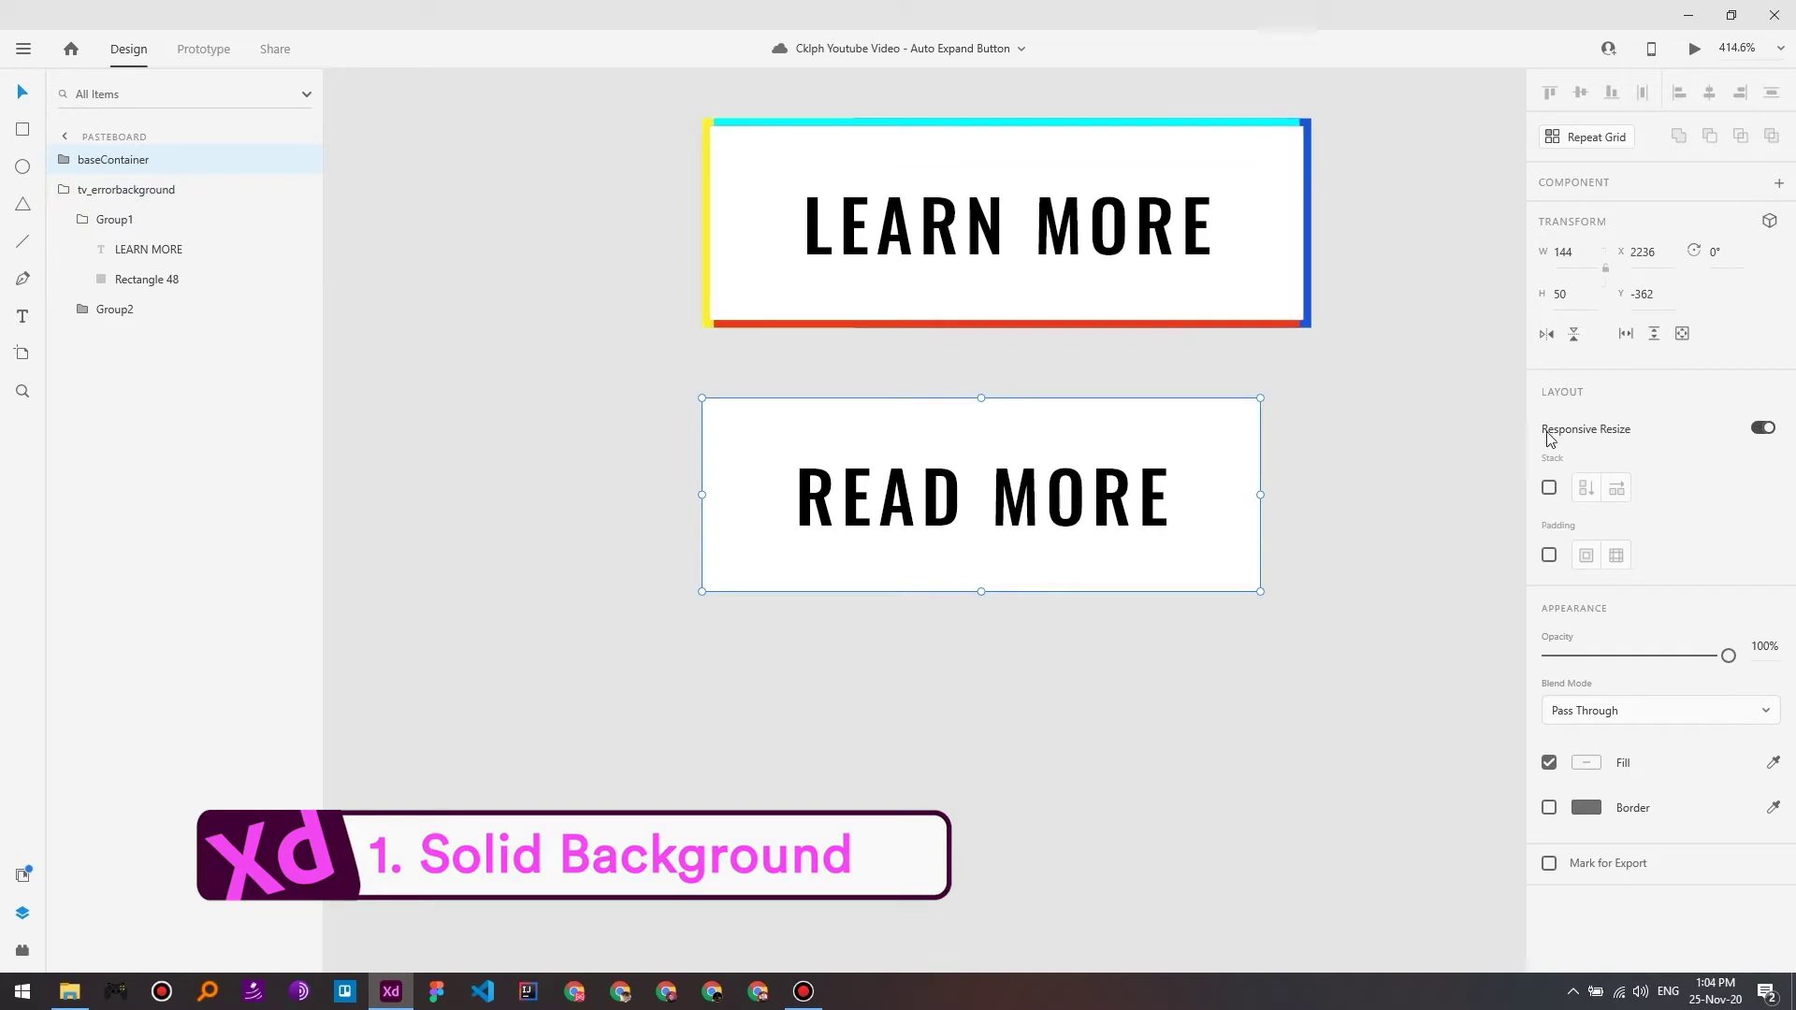
Step: Enable padding on the baseContainer group and set its right and left padding to 30
left_click(1549, 555)
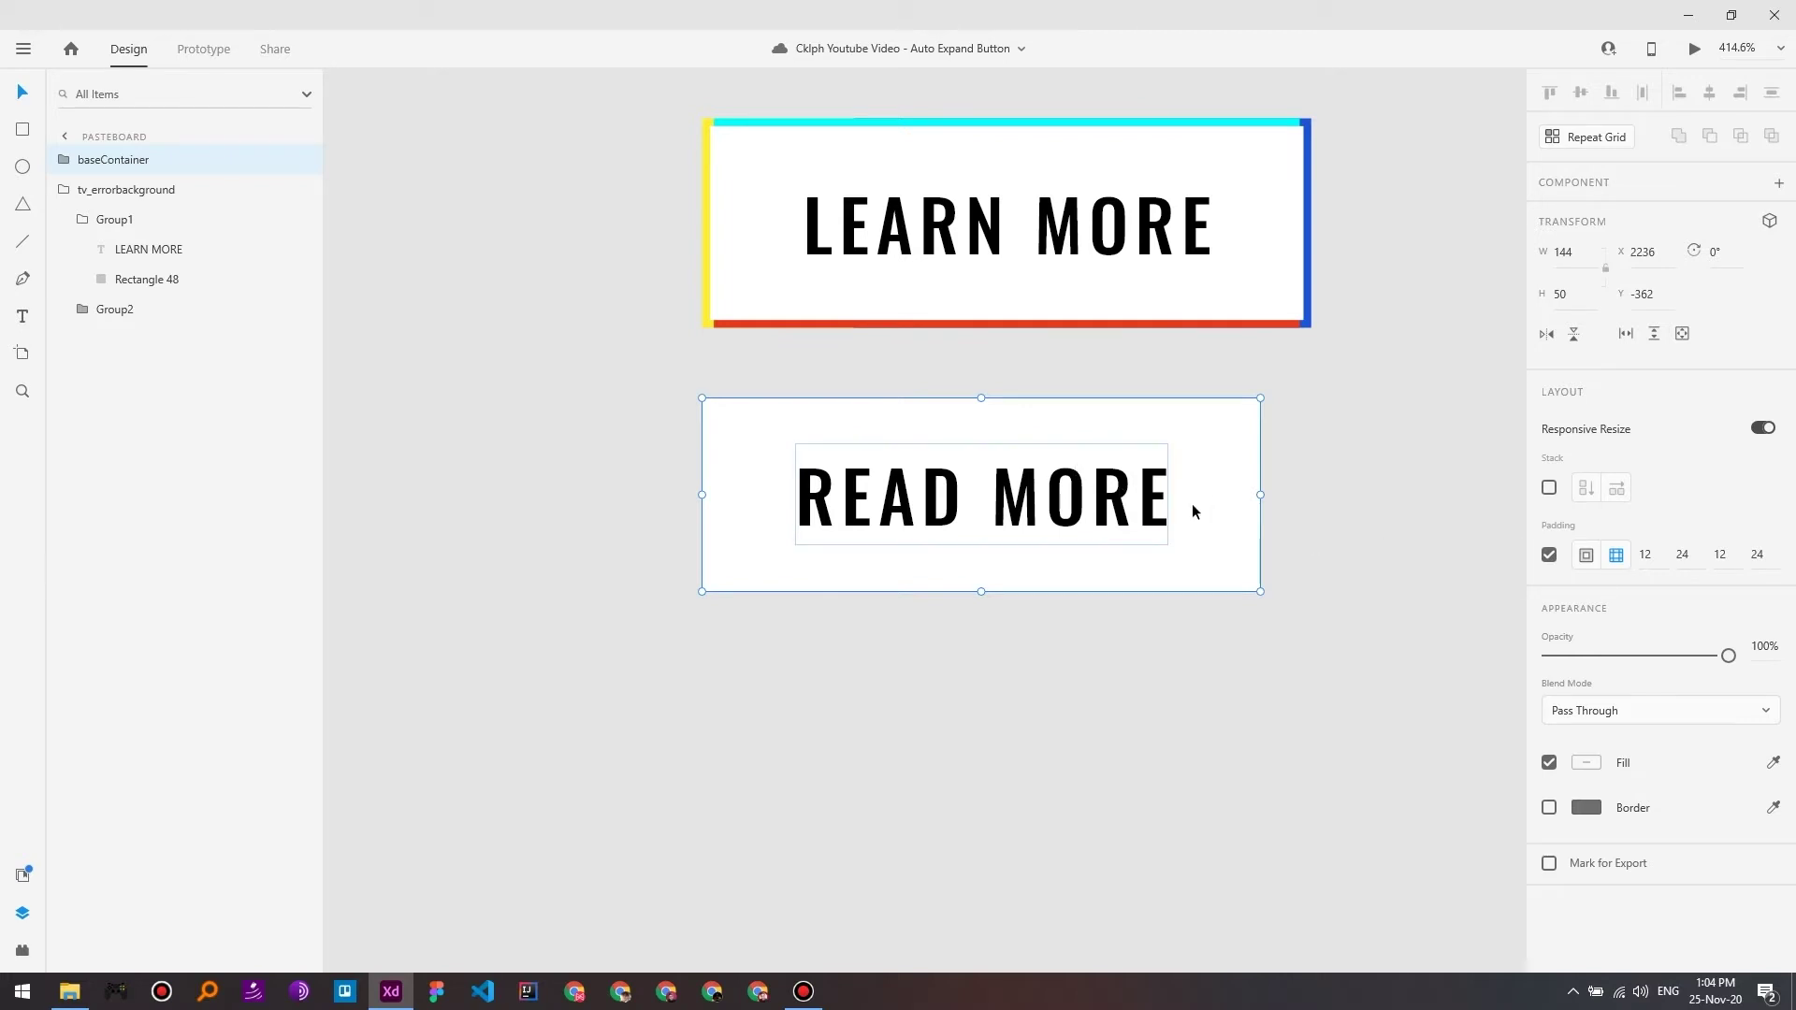
left_click(1687, 560)
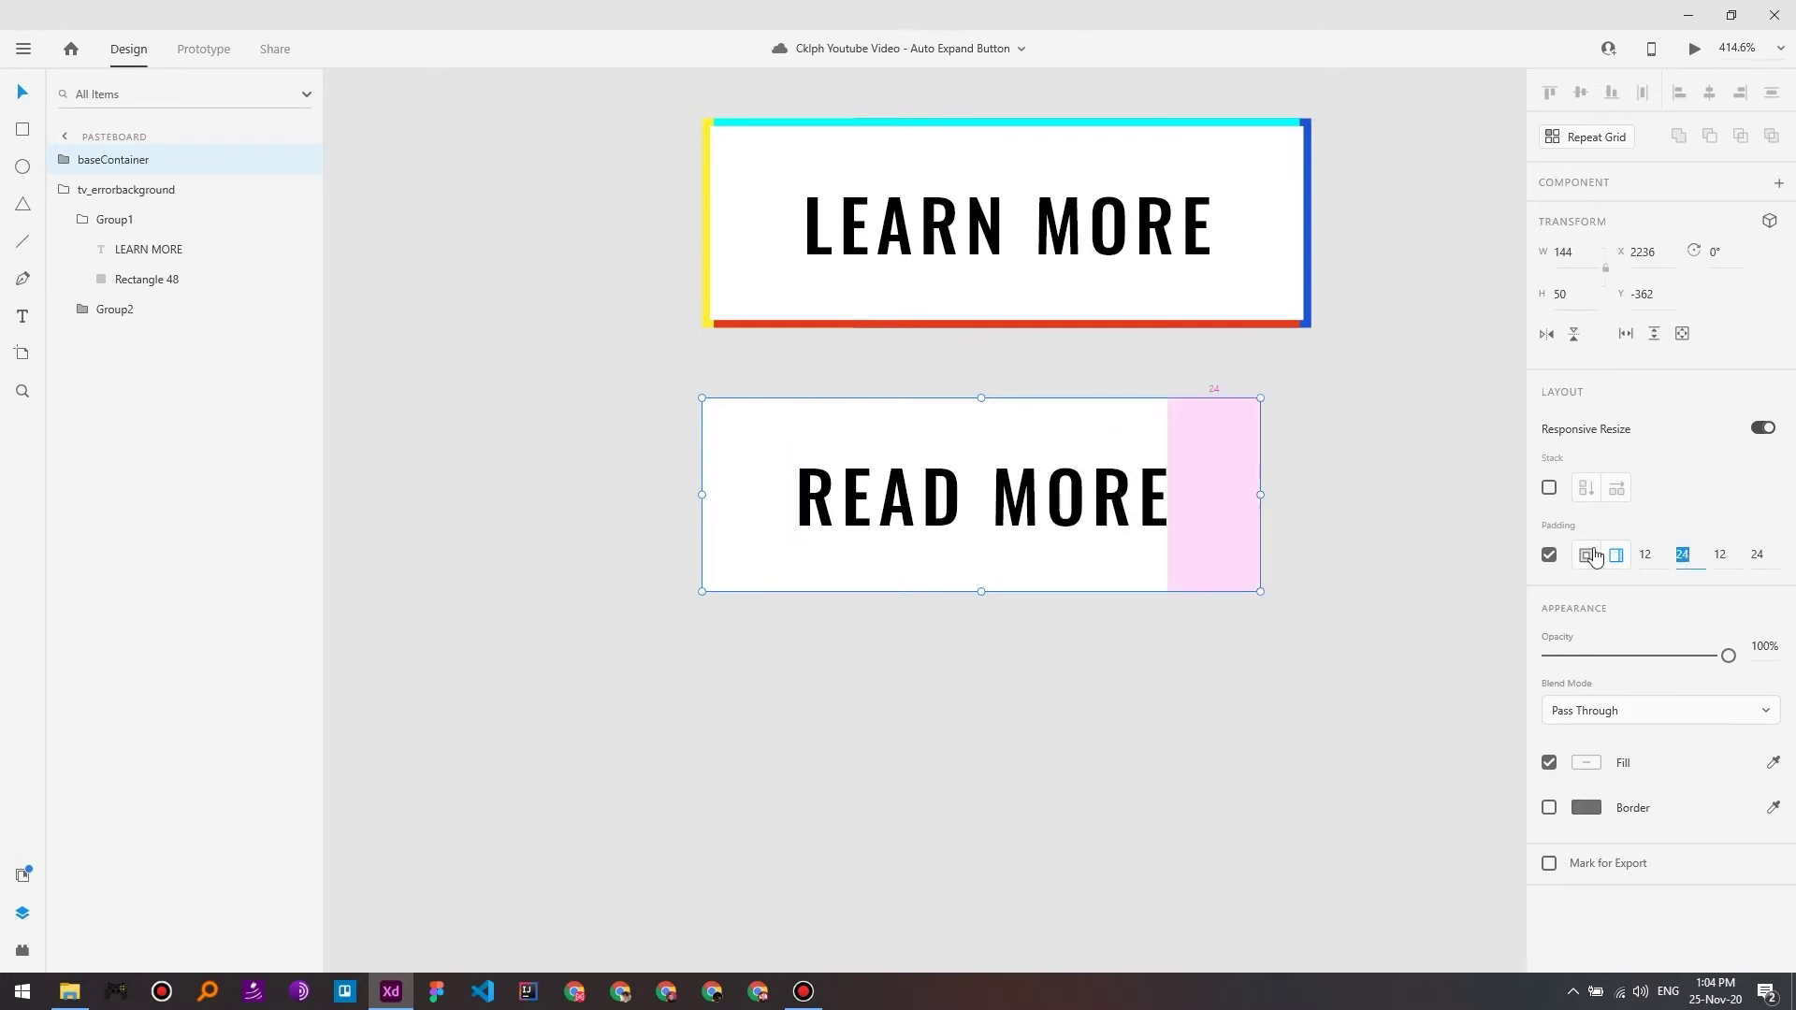
type("30")
key("Return")
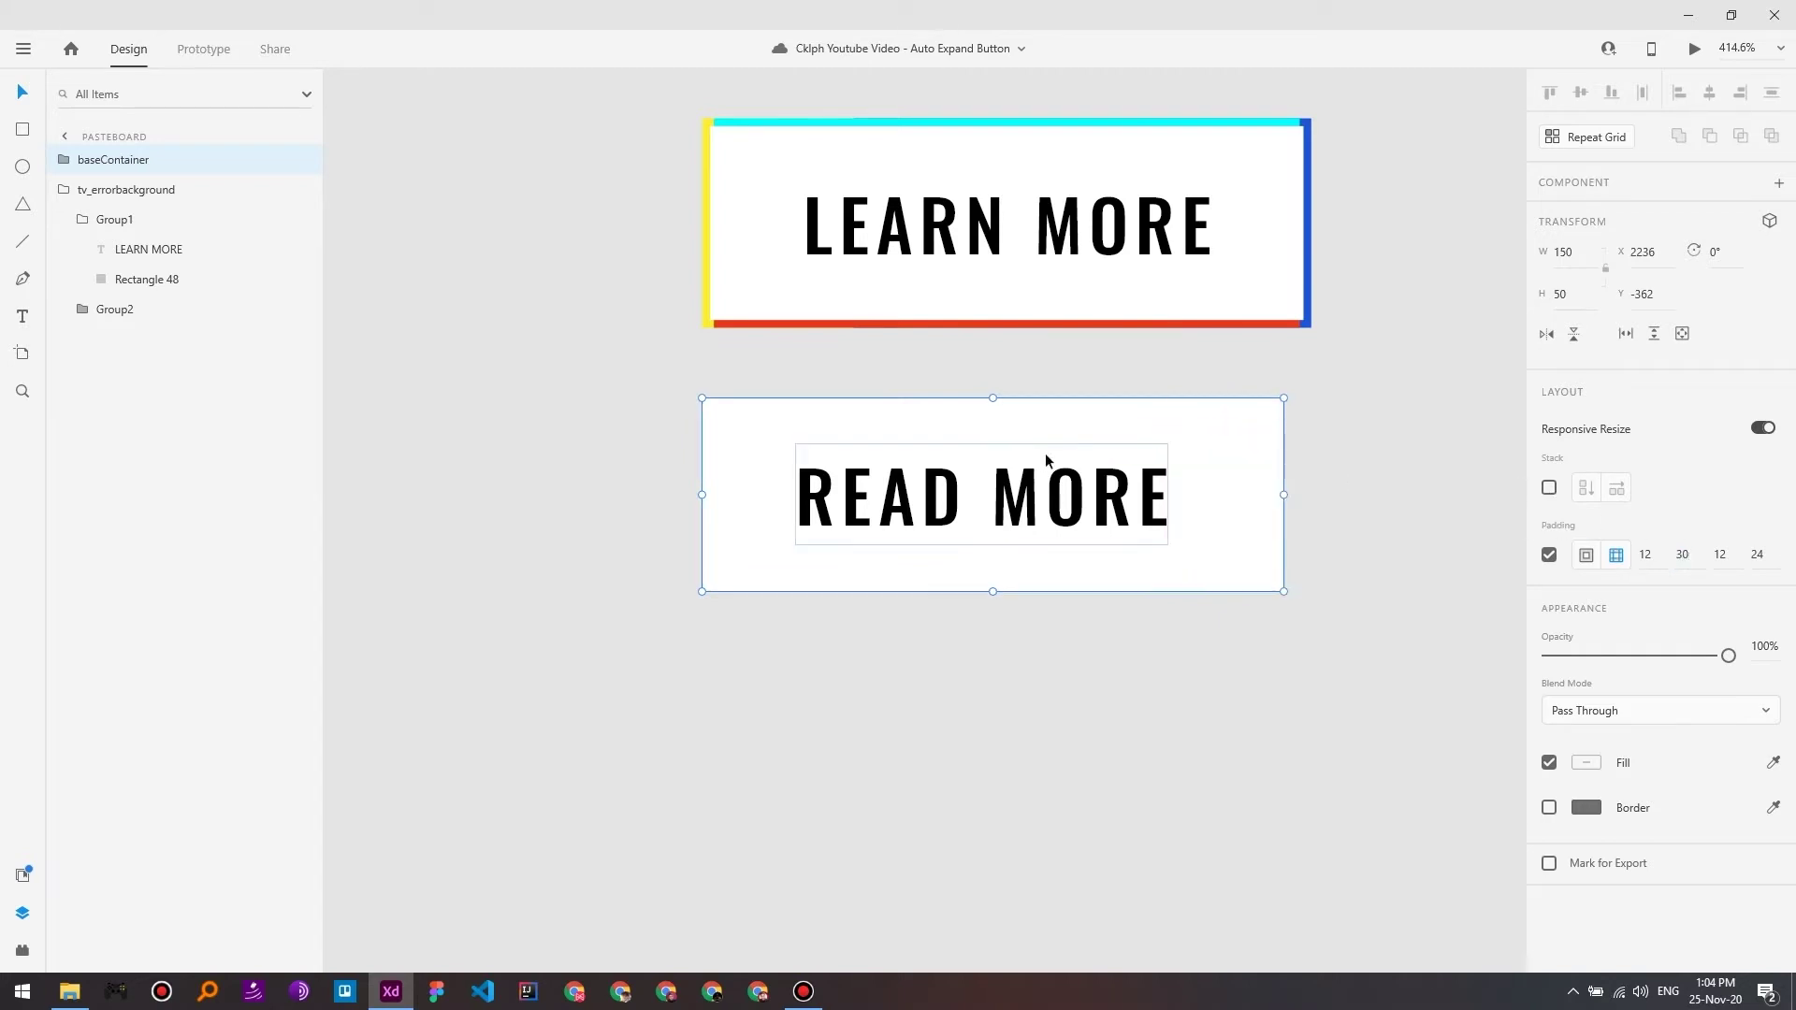
left_click(1757, 554)
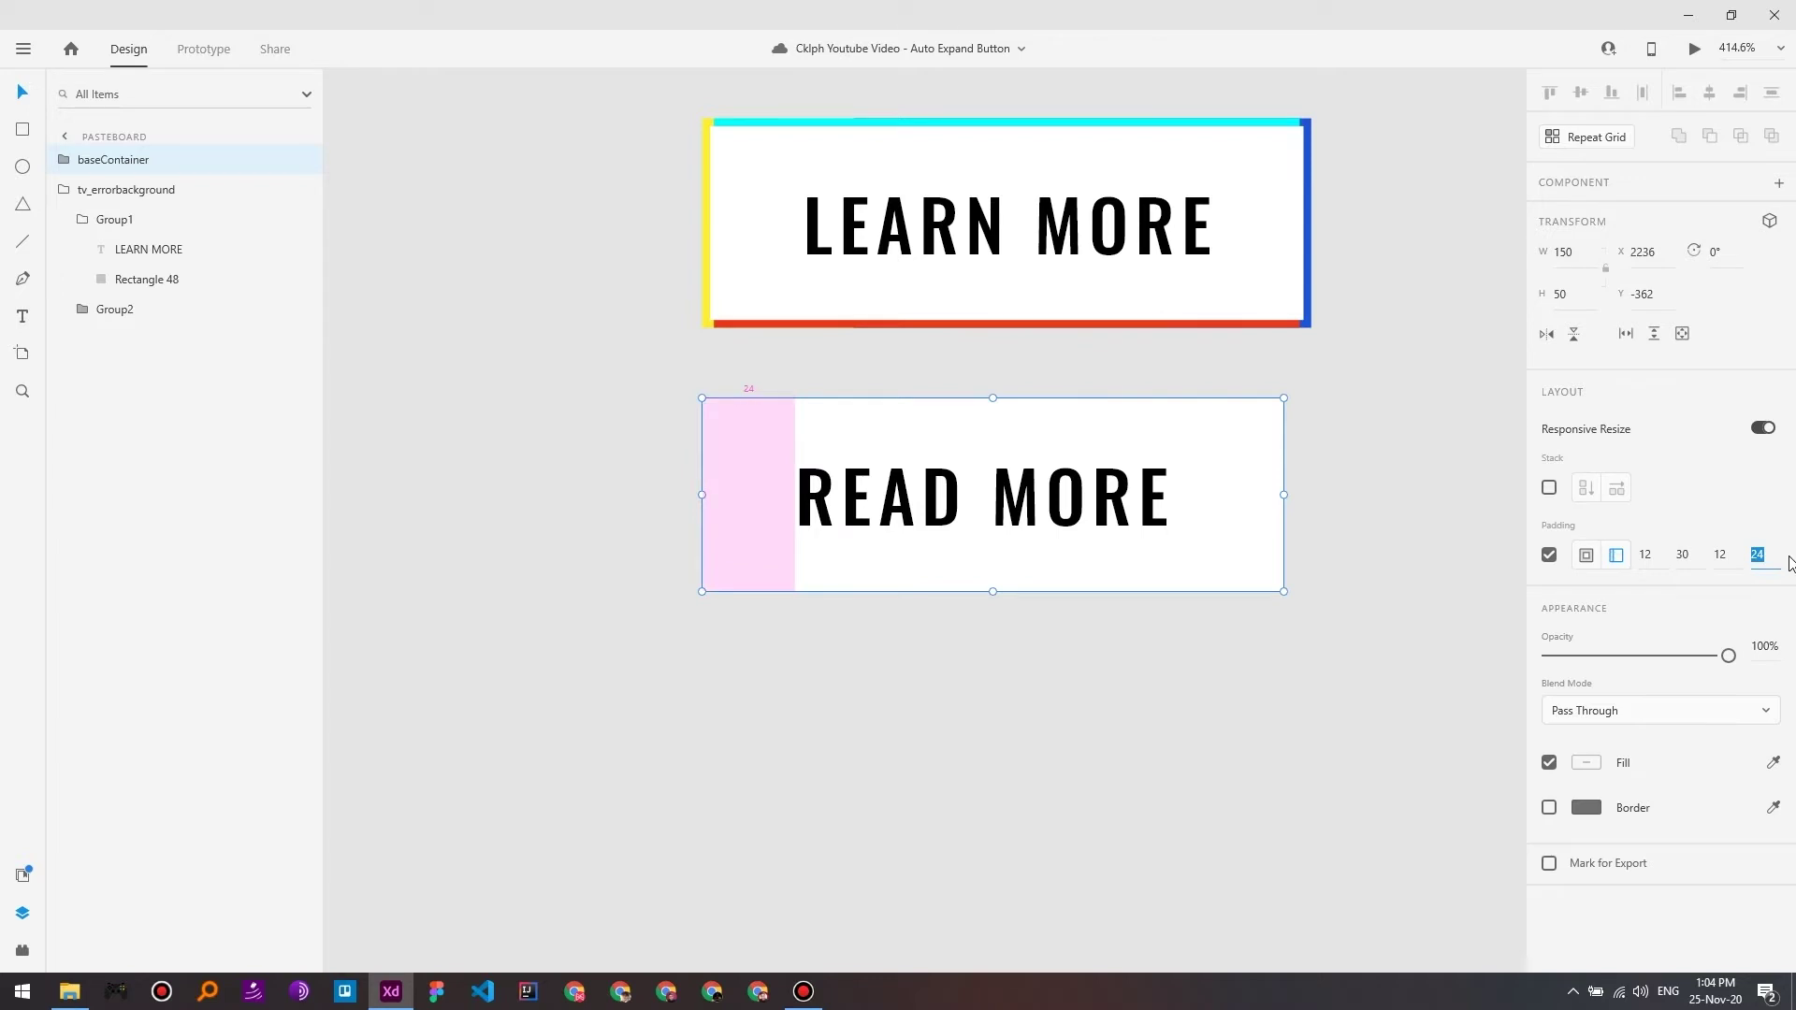
type("30")
key("Return")
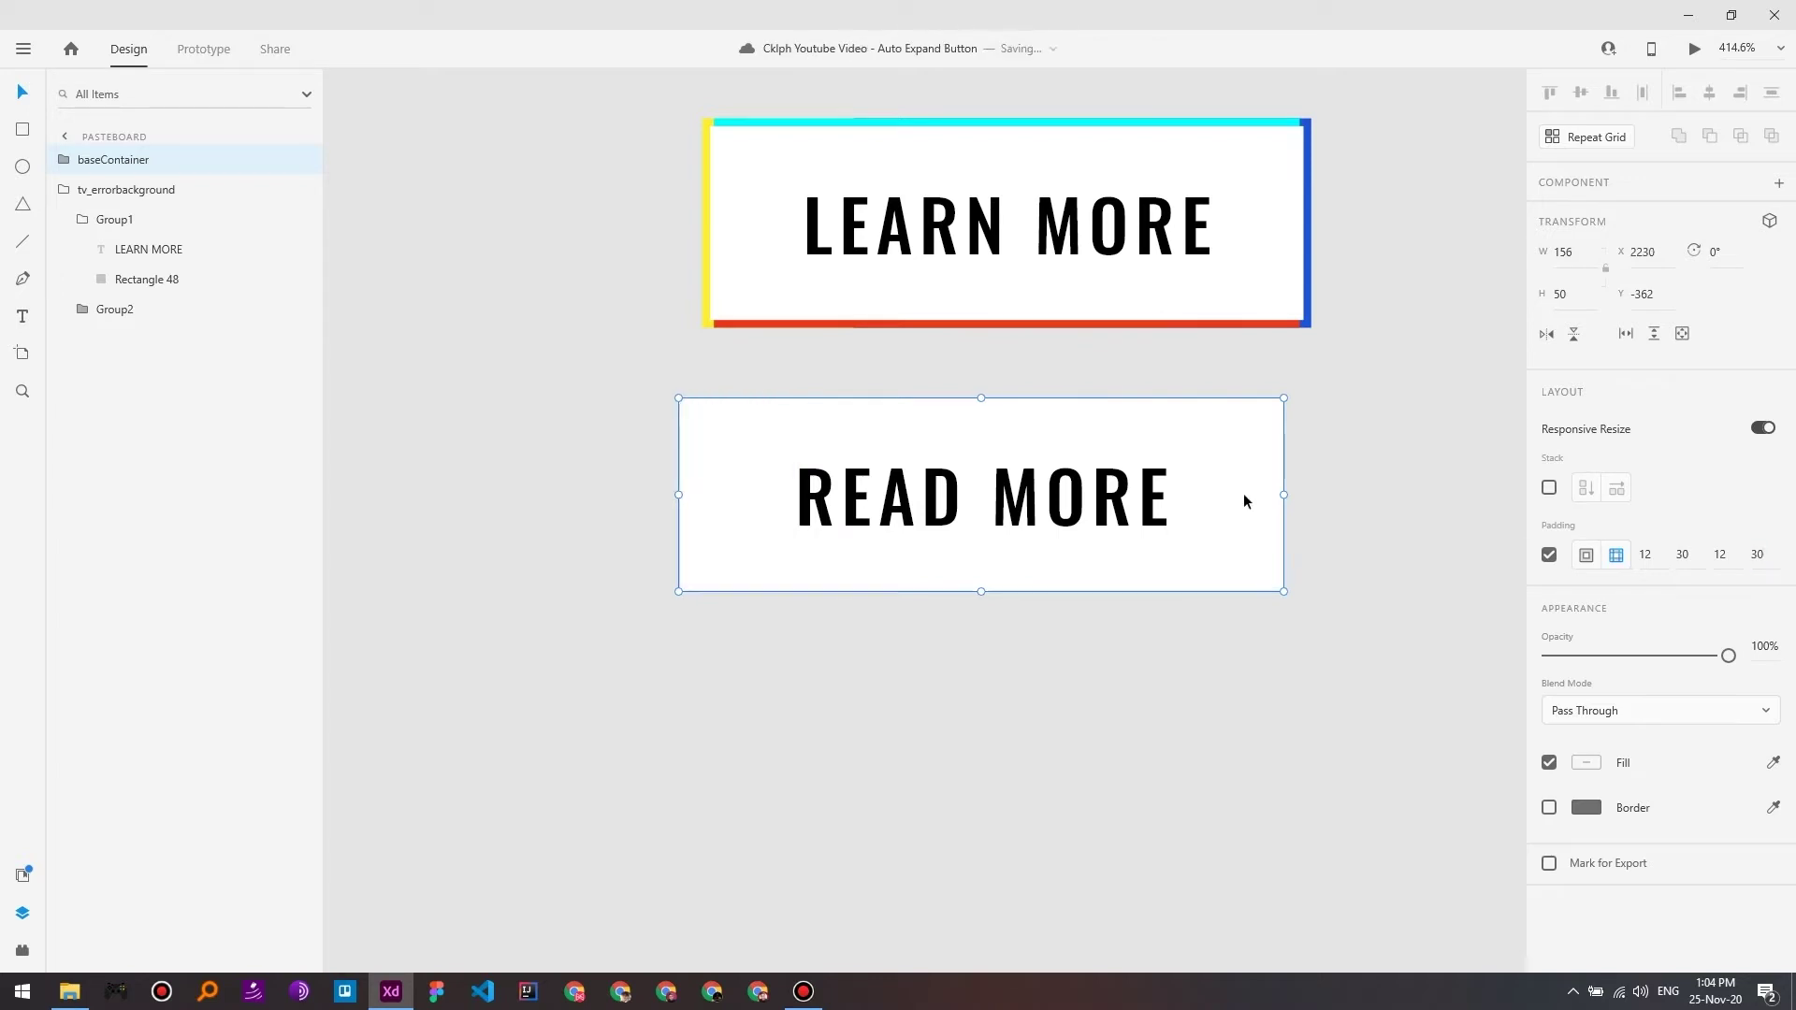
Step: Set the baseContainer group's right padding to 24
left_click(1687, 557)
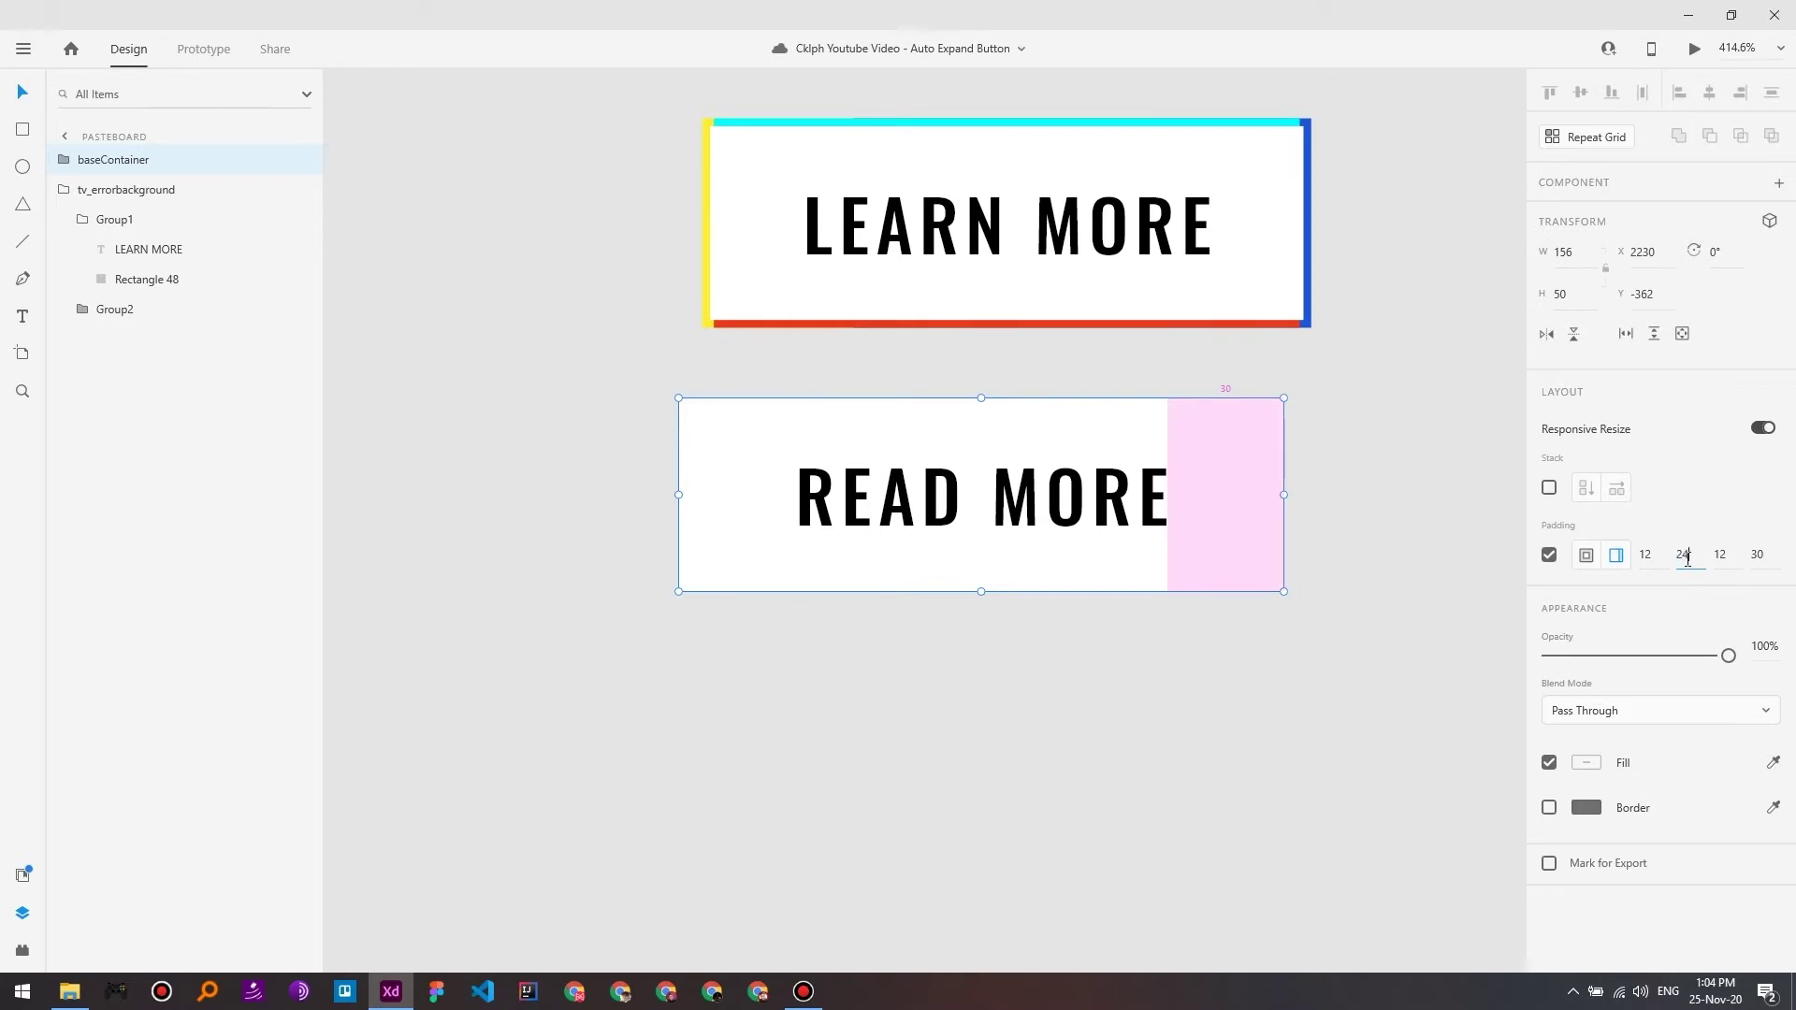
type("24")
key("Tab")
key("Tab")
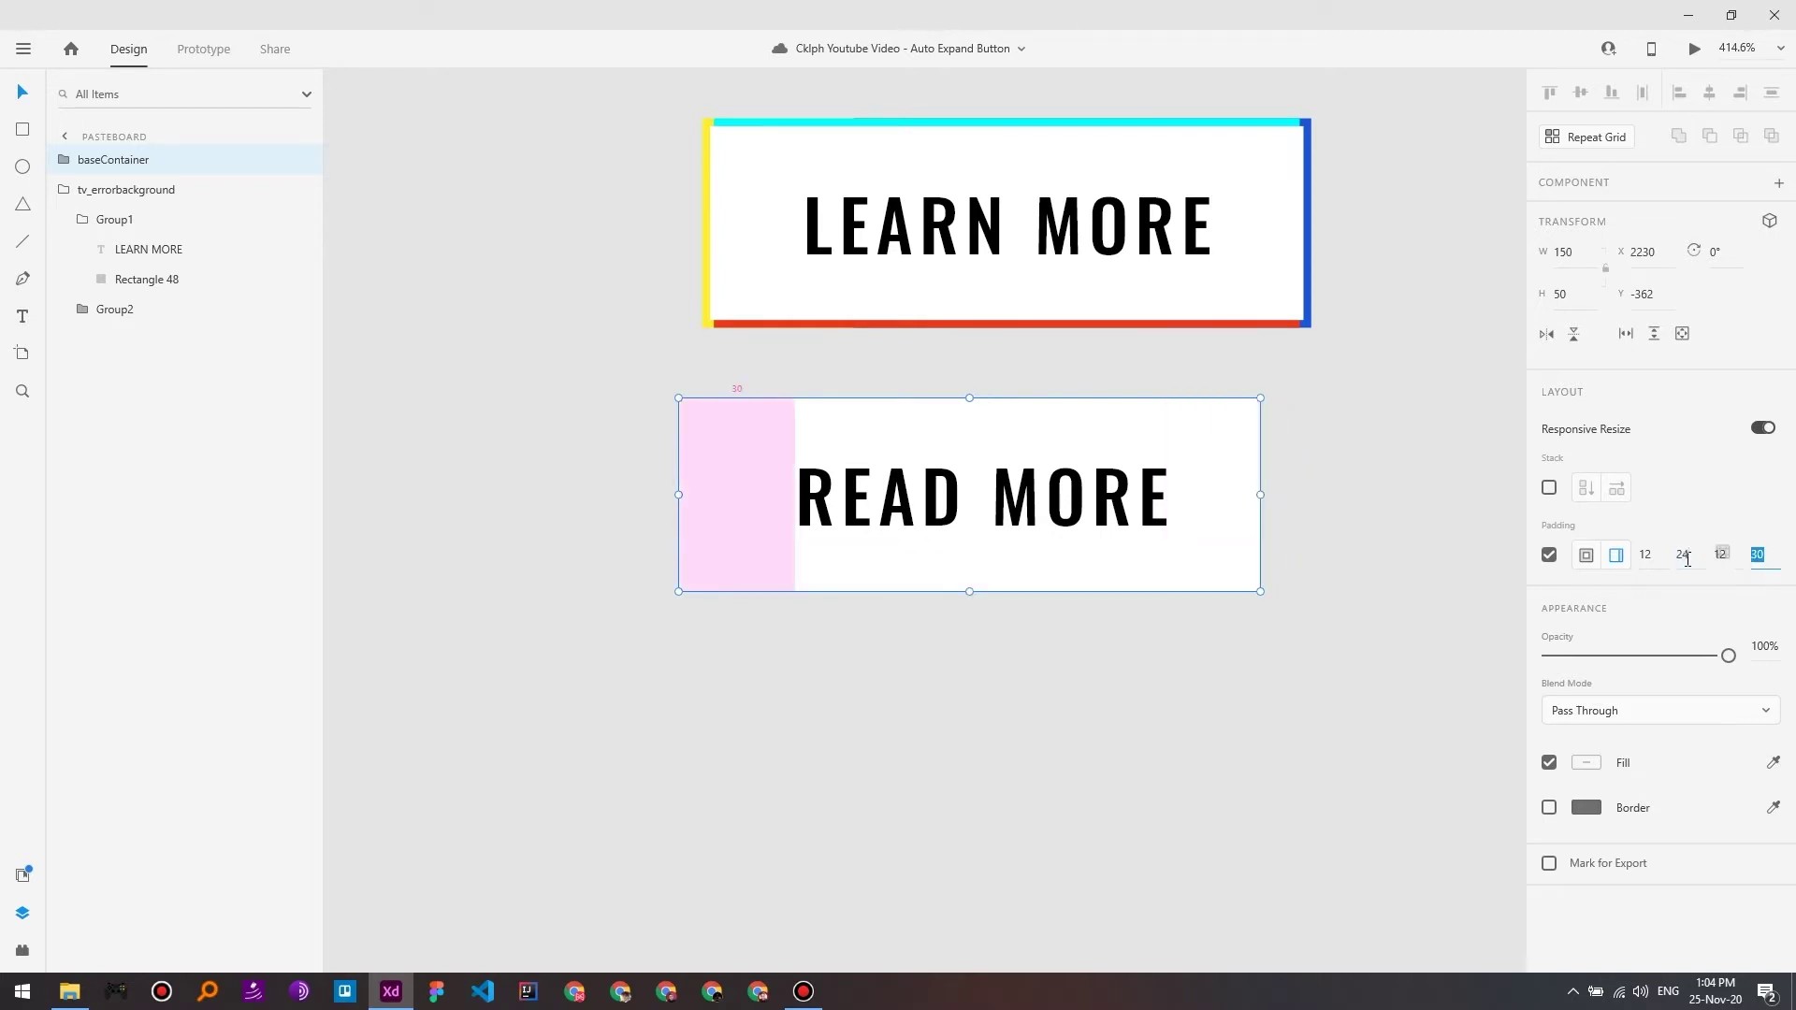
Step: Set the baseContainer group's right and left padding to 26
left_click(1687, 557)
type("26")
key("Tab")
key("Tab")
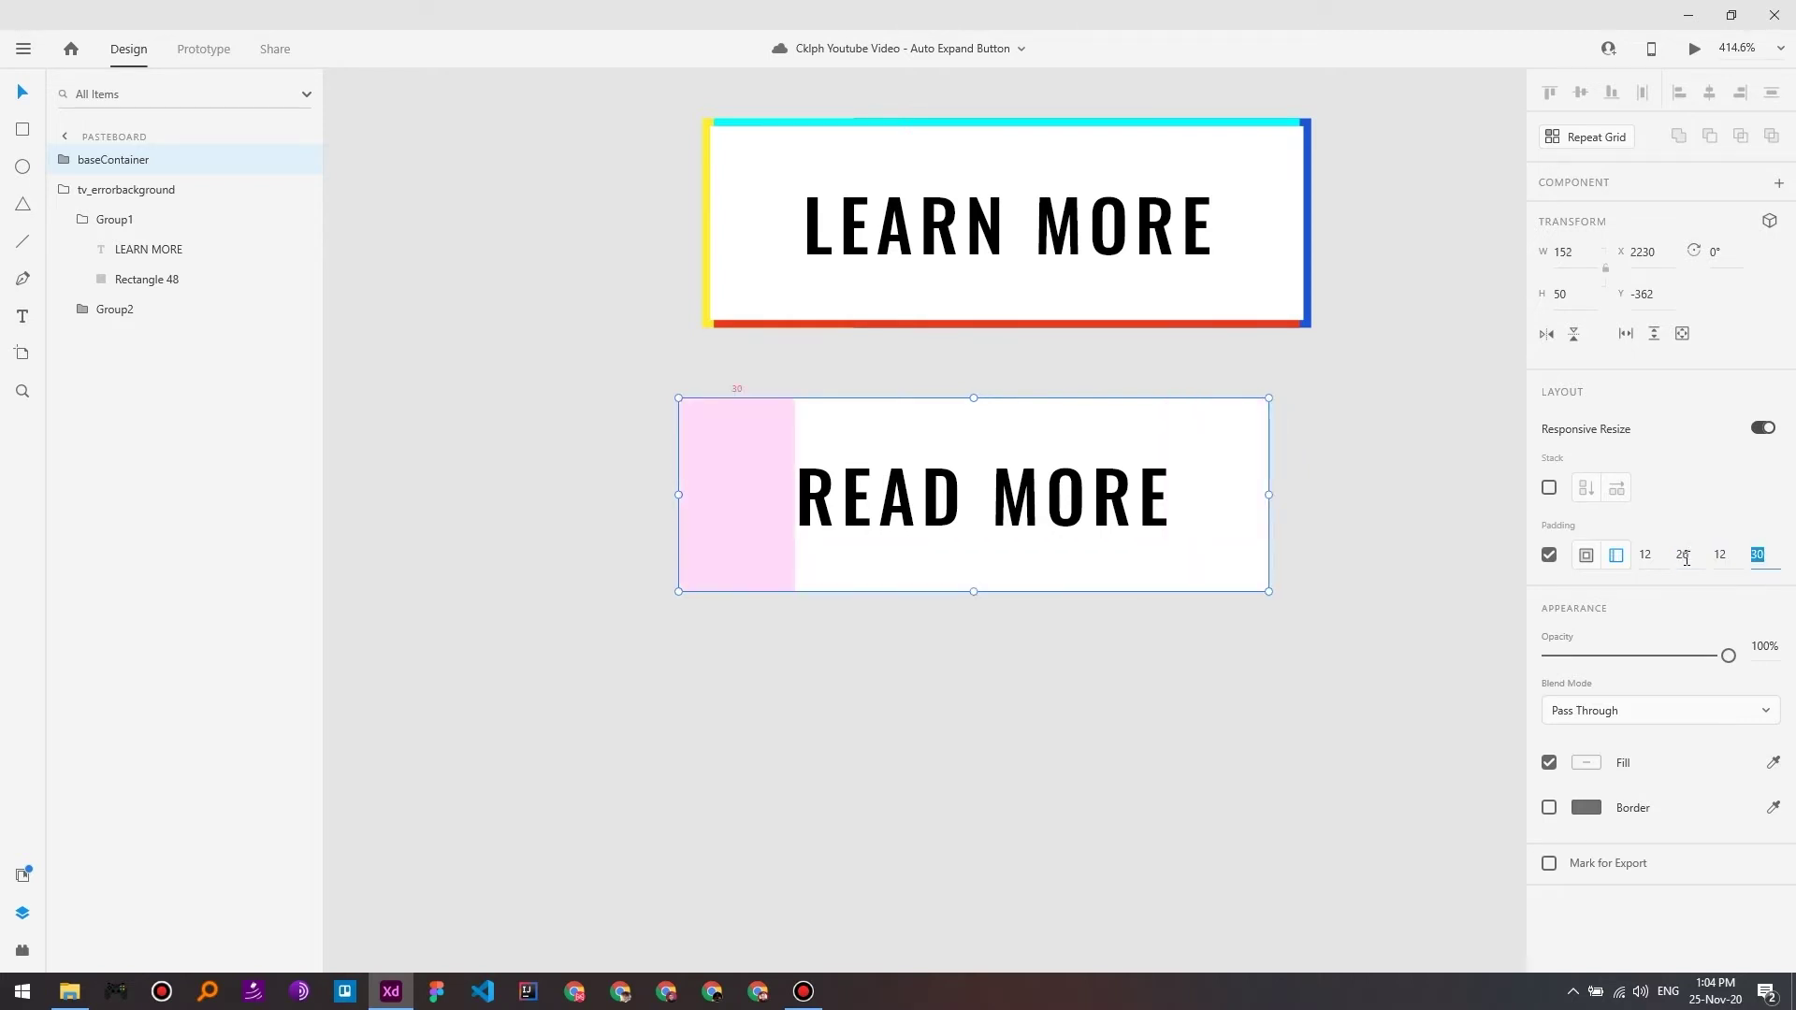
type("26")
left_click(1275, 681)
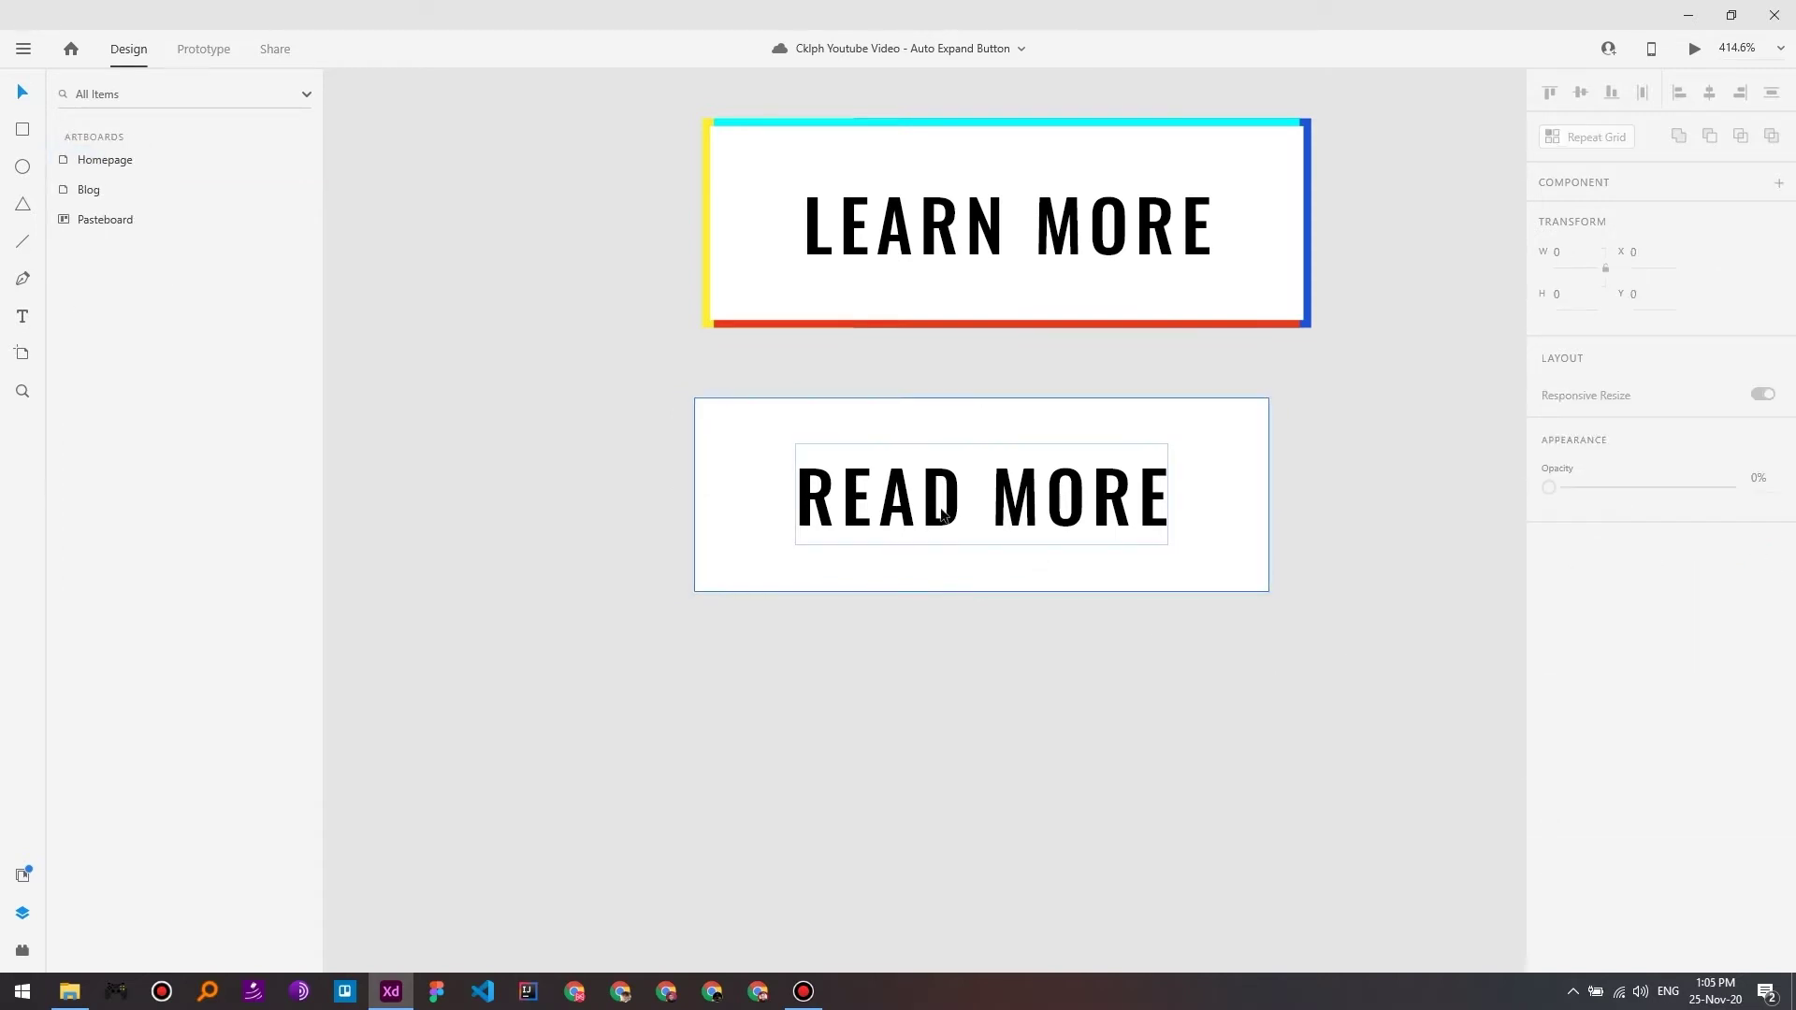
Step: Change the label inside the baseContainer button to LEARN MORE
left_click(1177, 518)
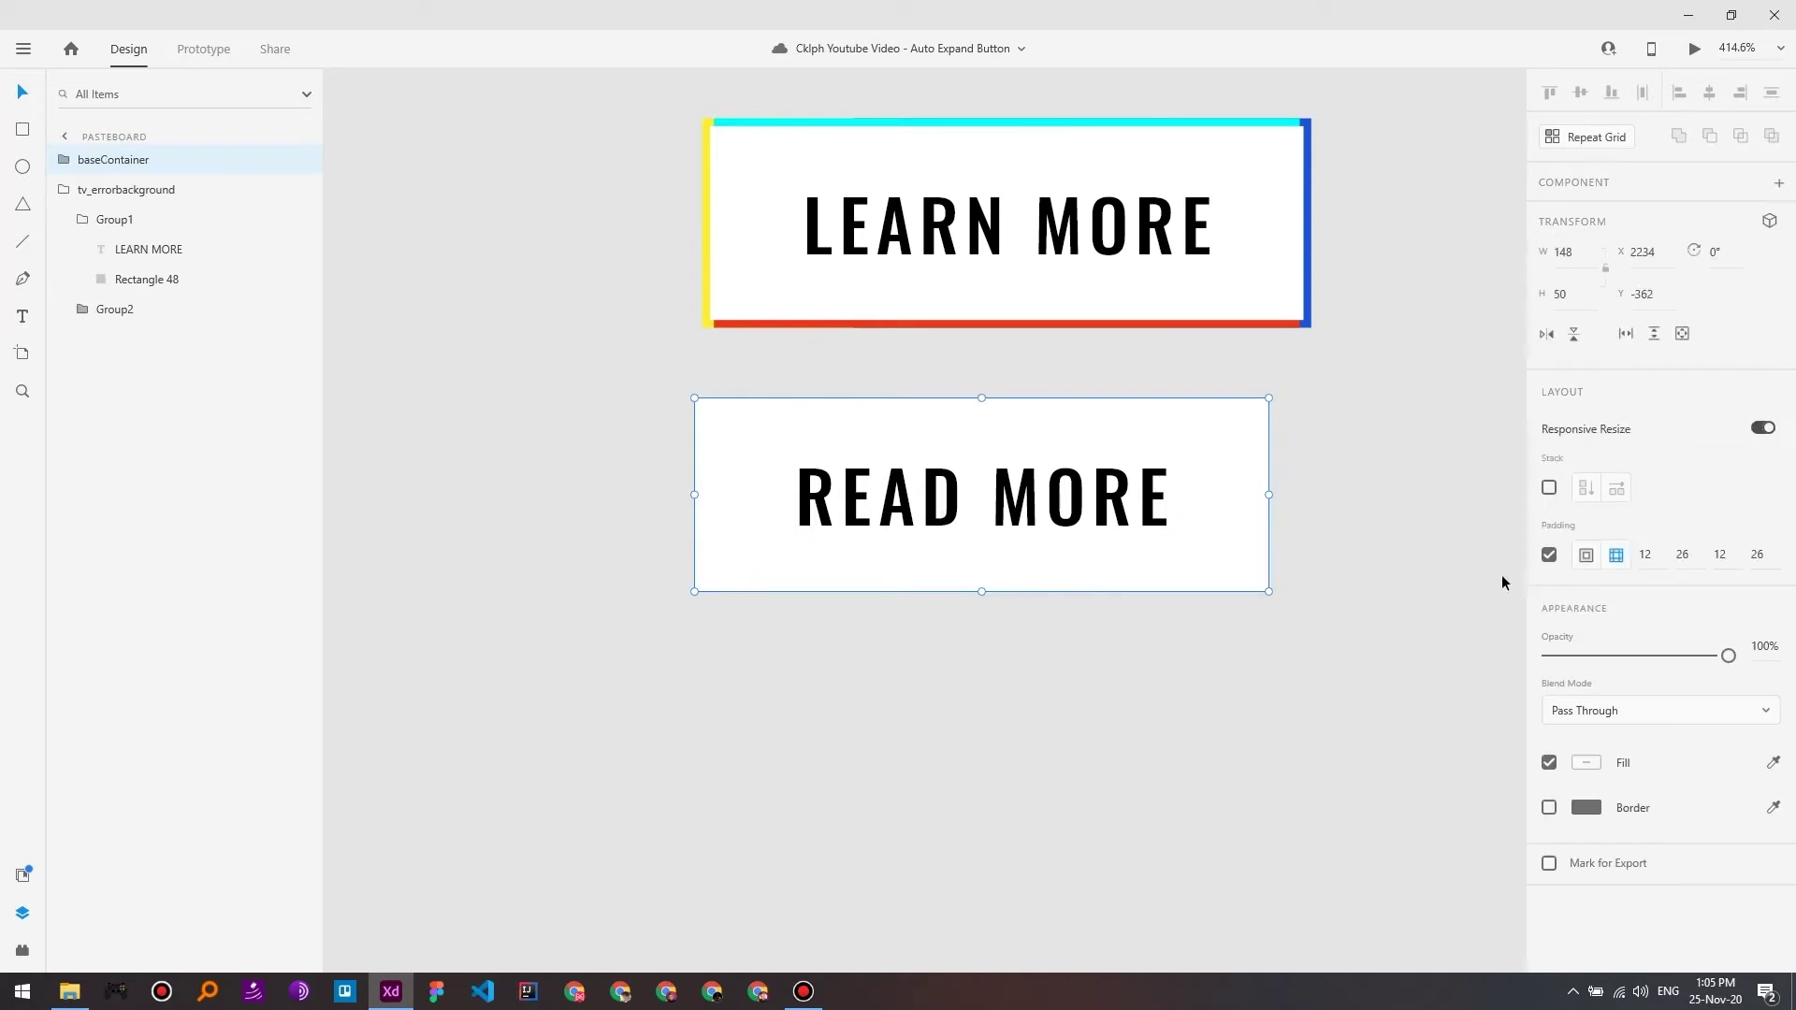
double_click(885, 496)
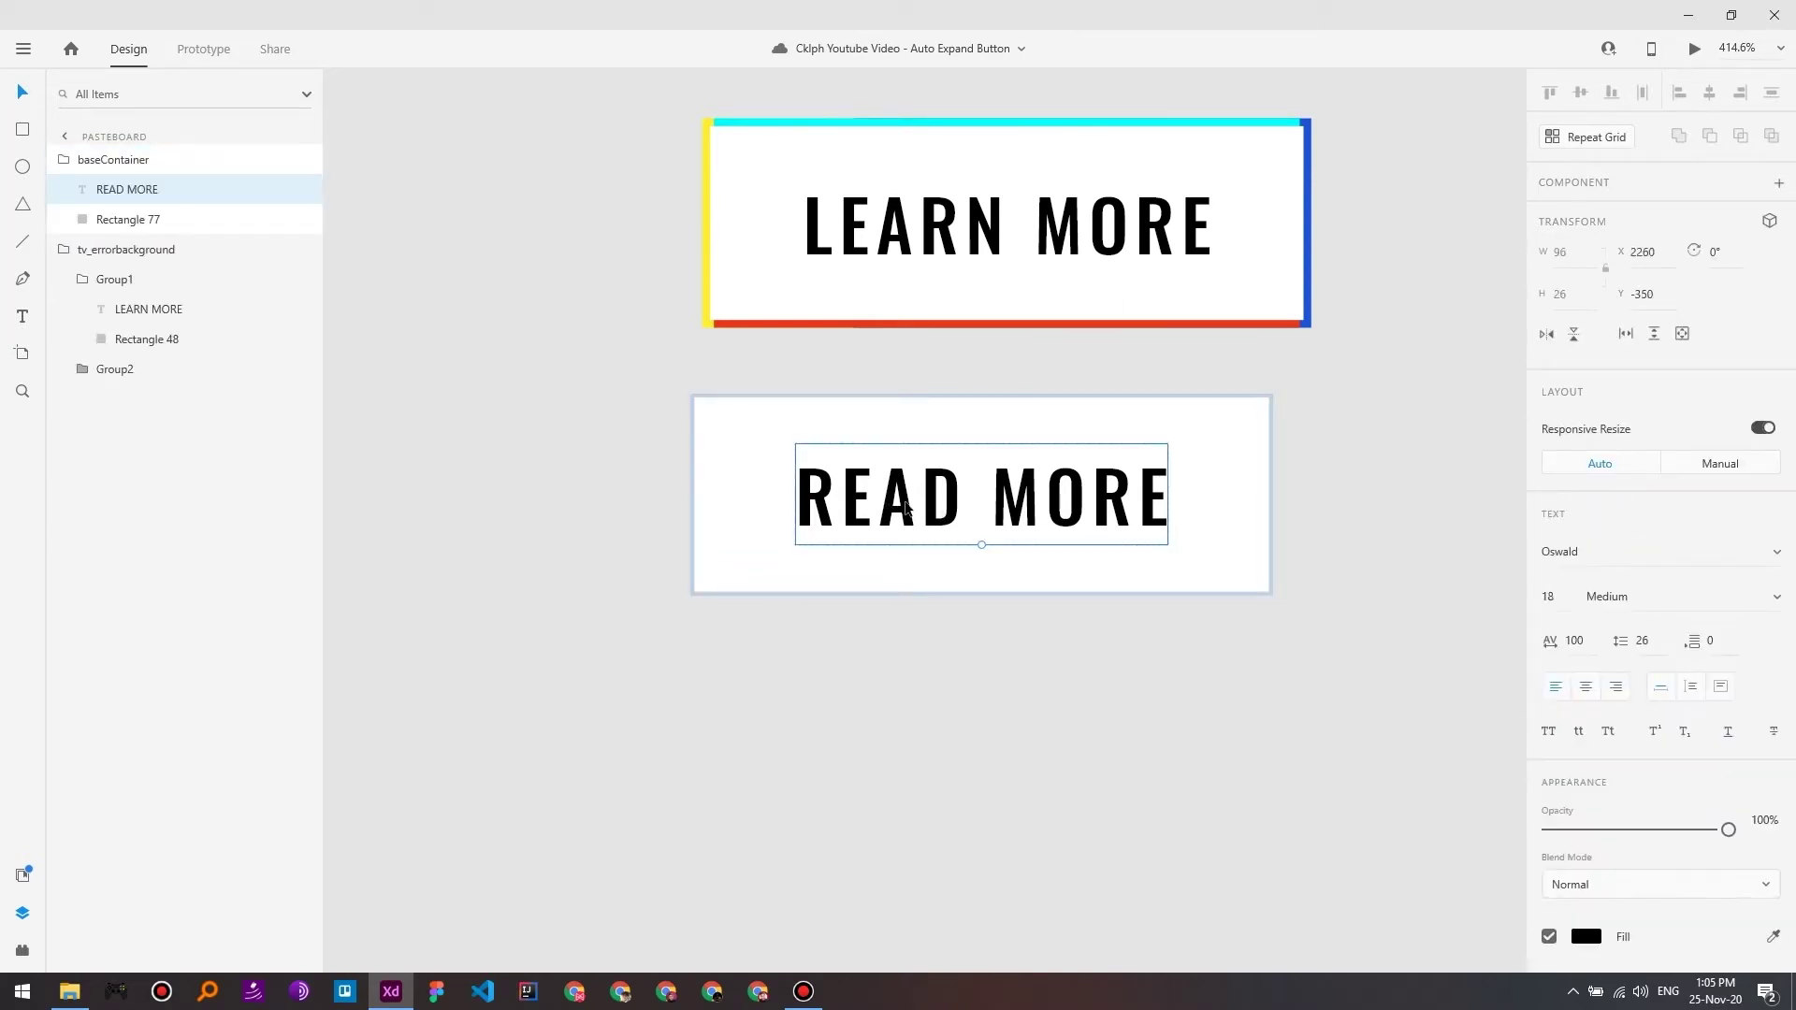
double_click(906, 506)
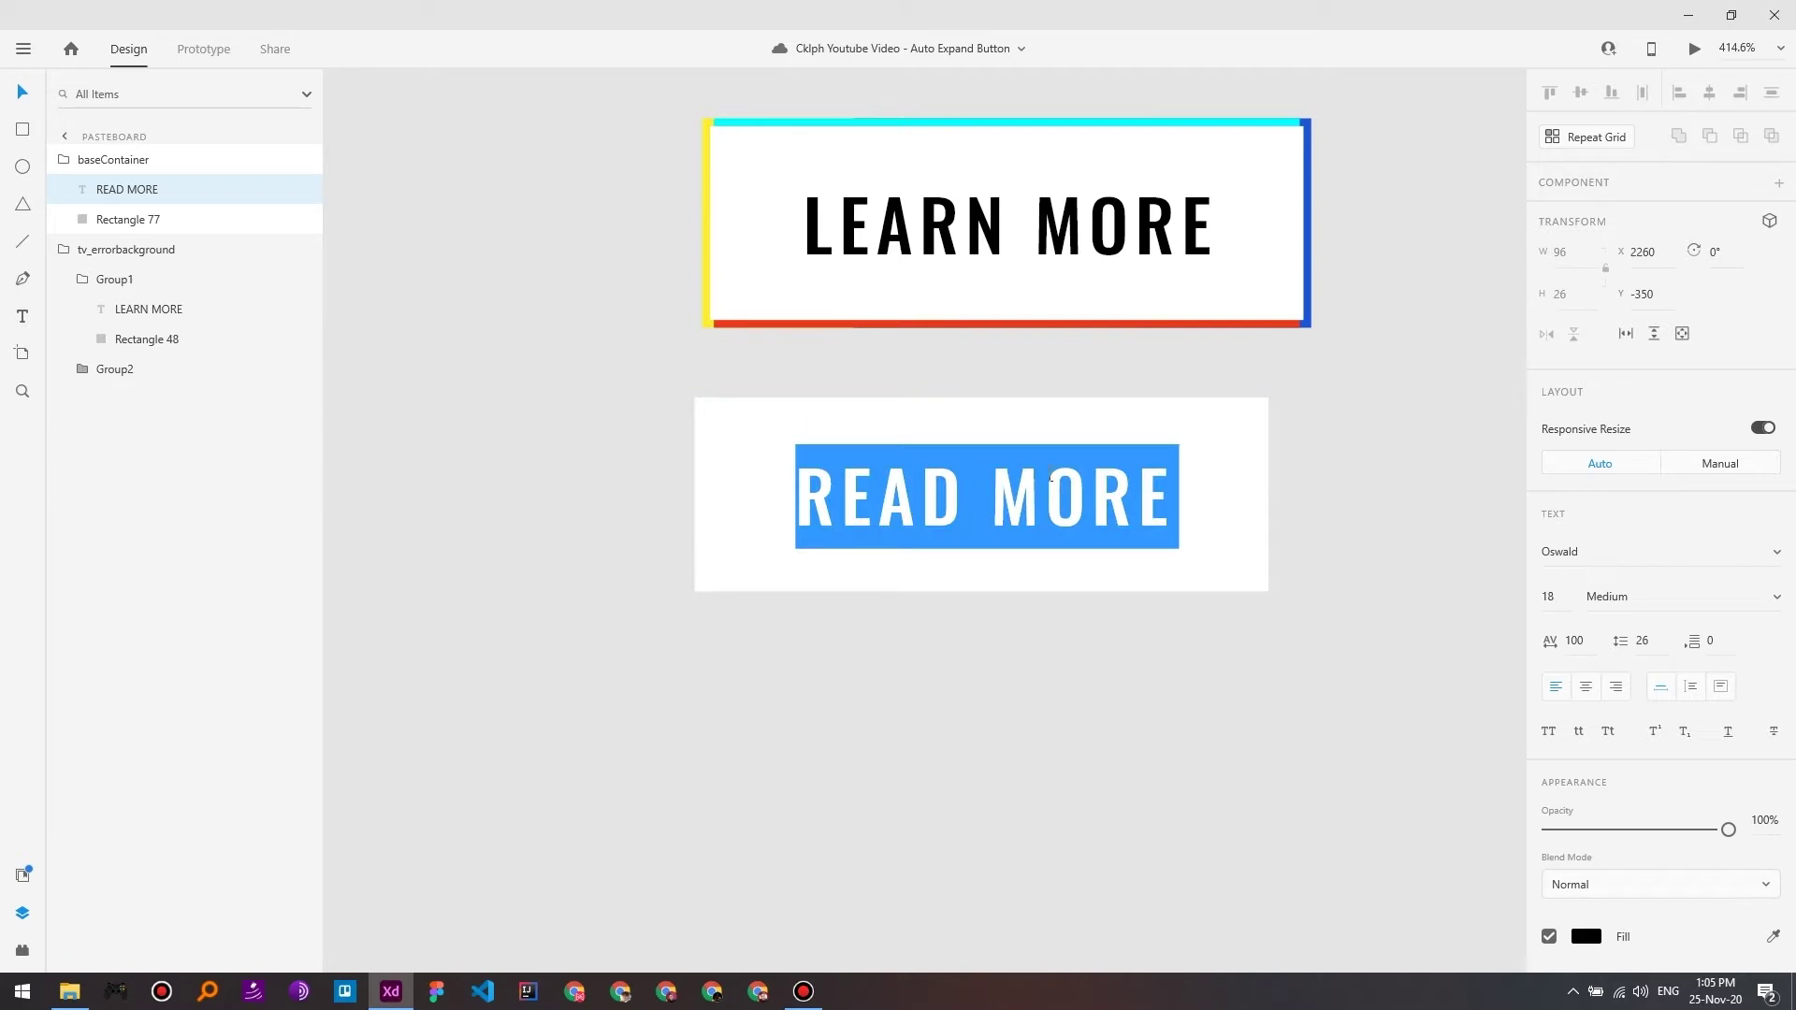
type("LE")
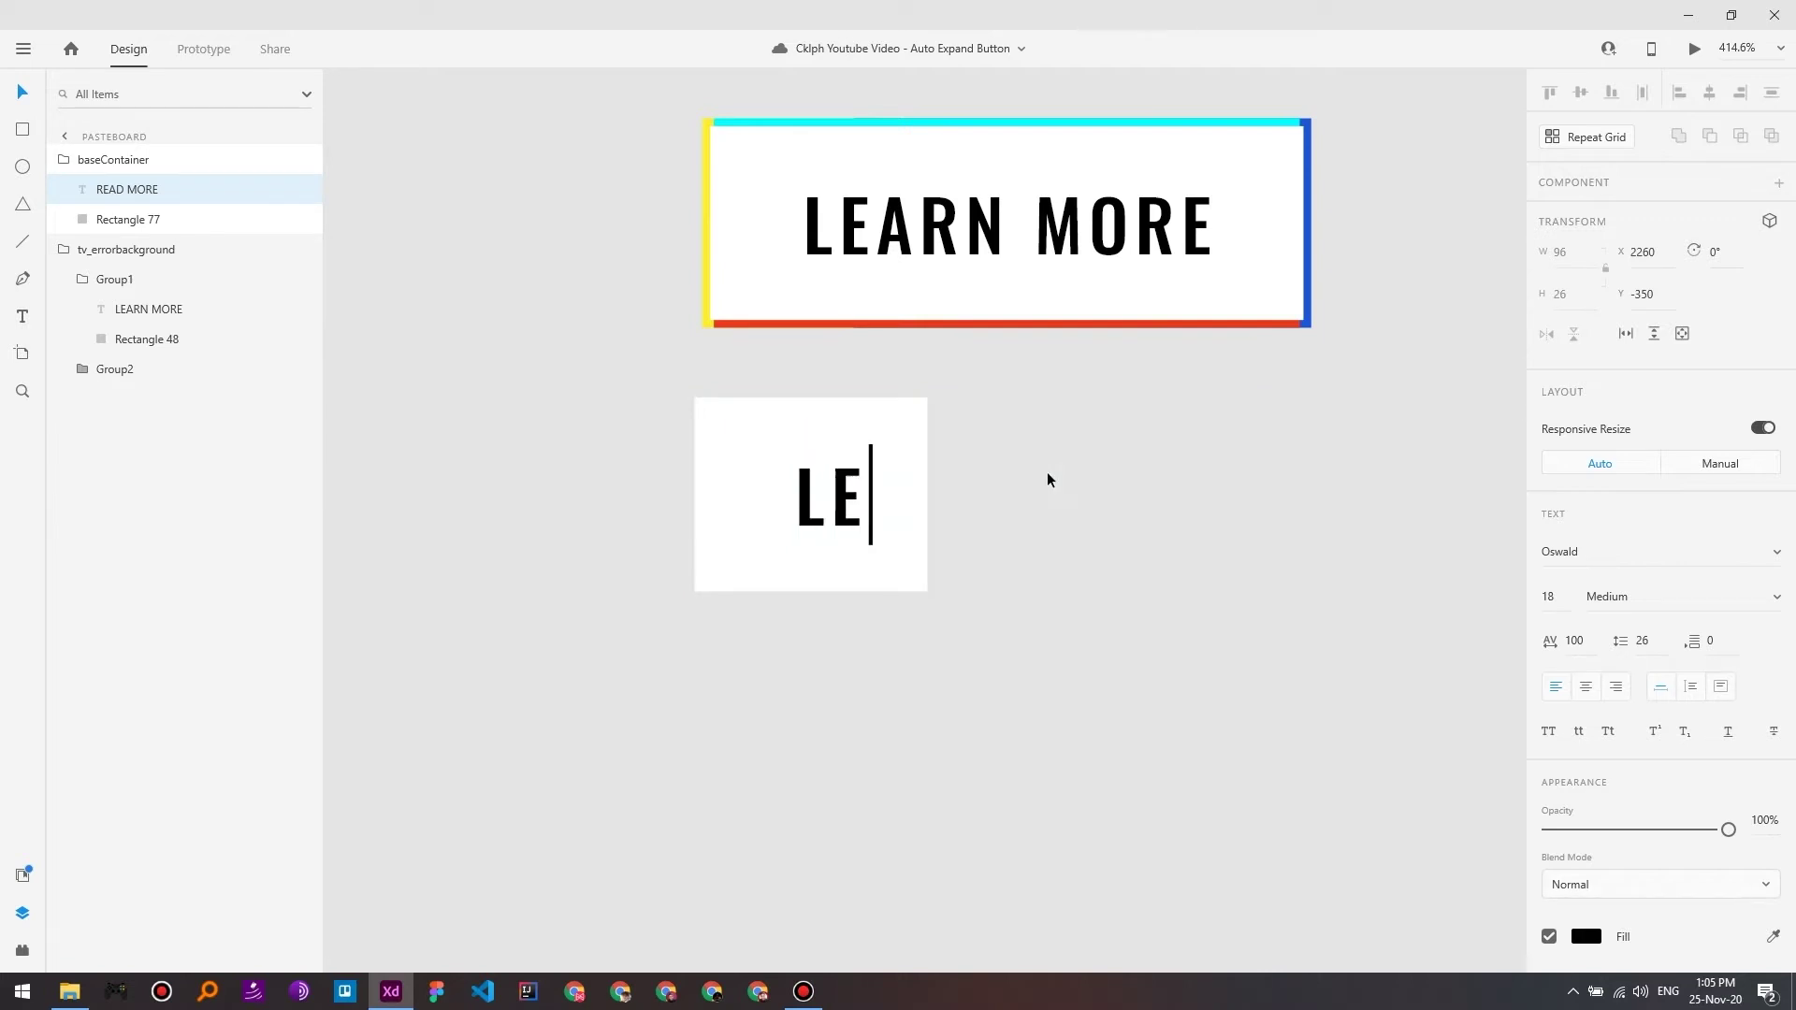
type("ARN MORE")
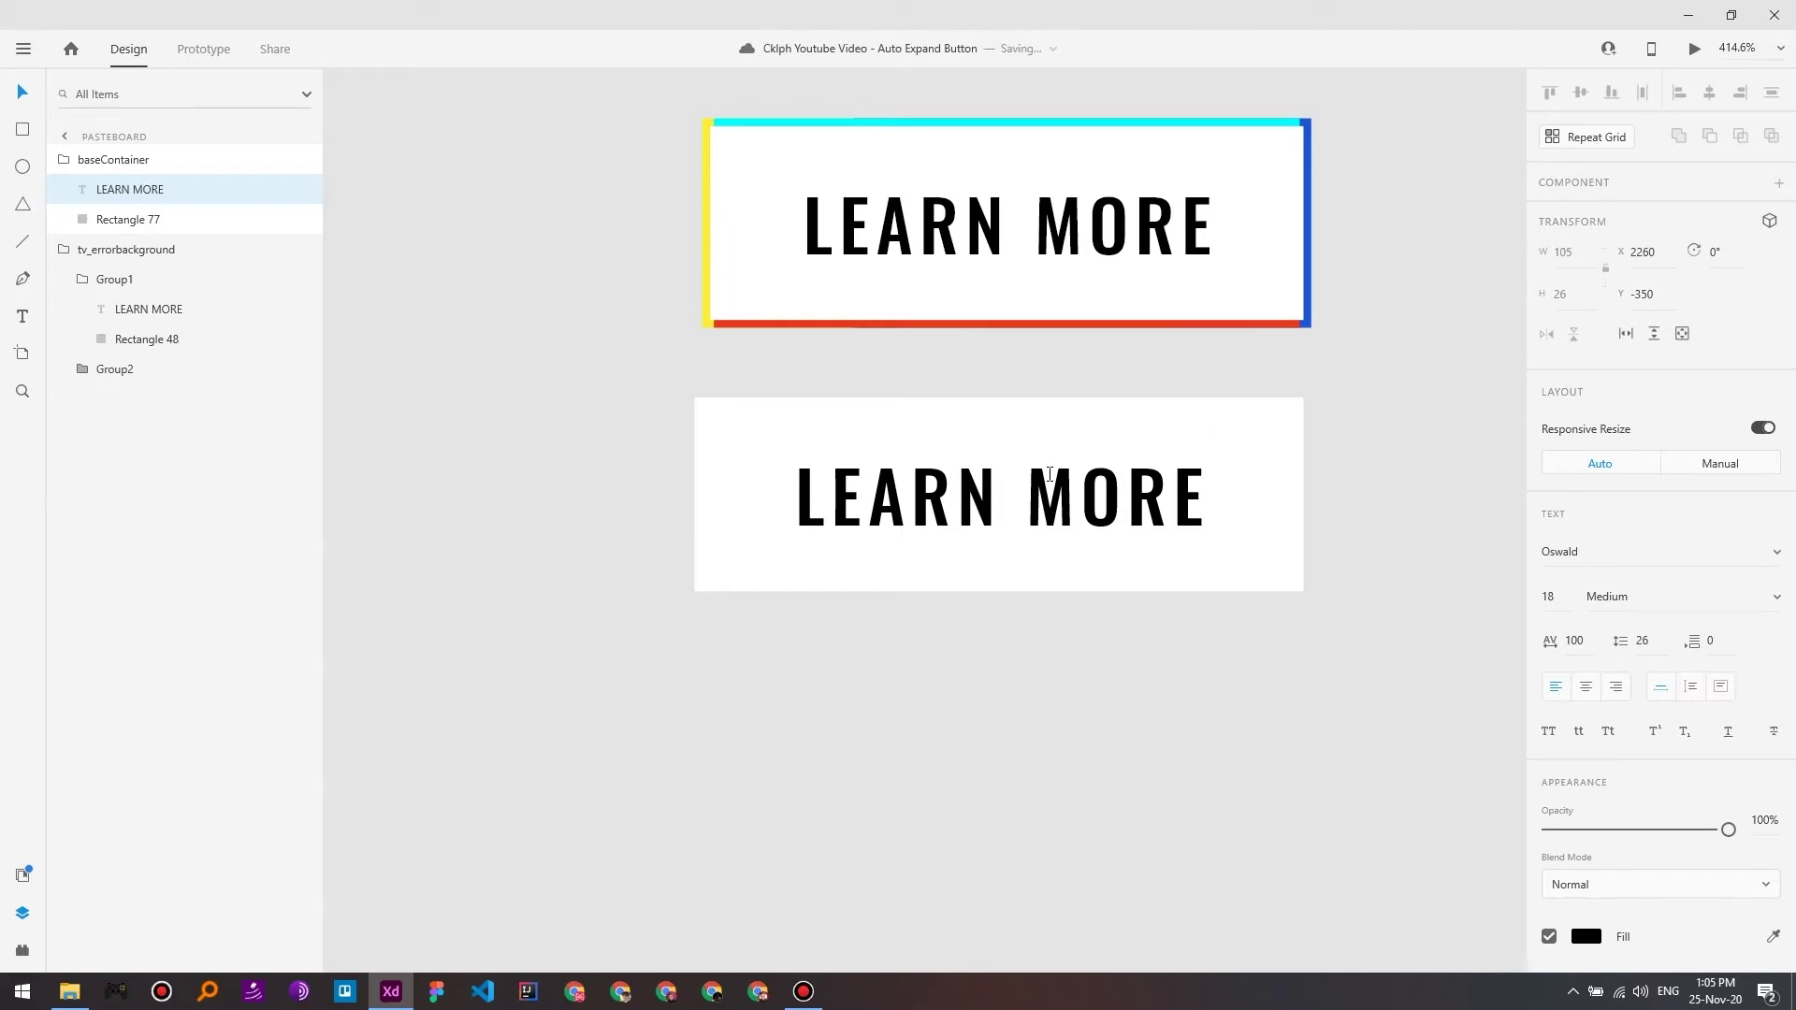
key("Escape")
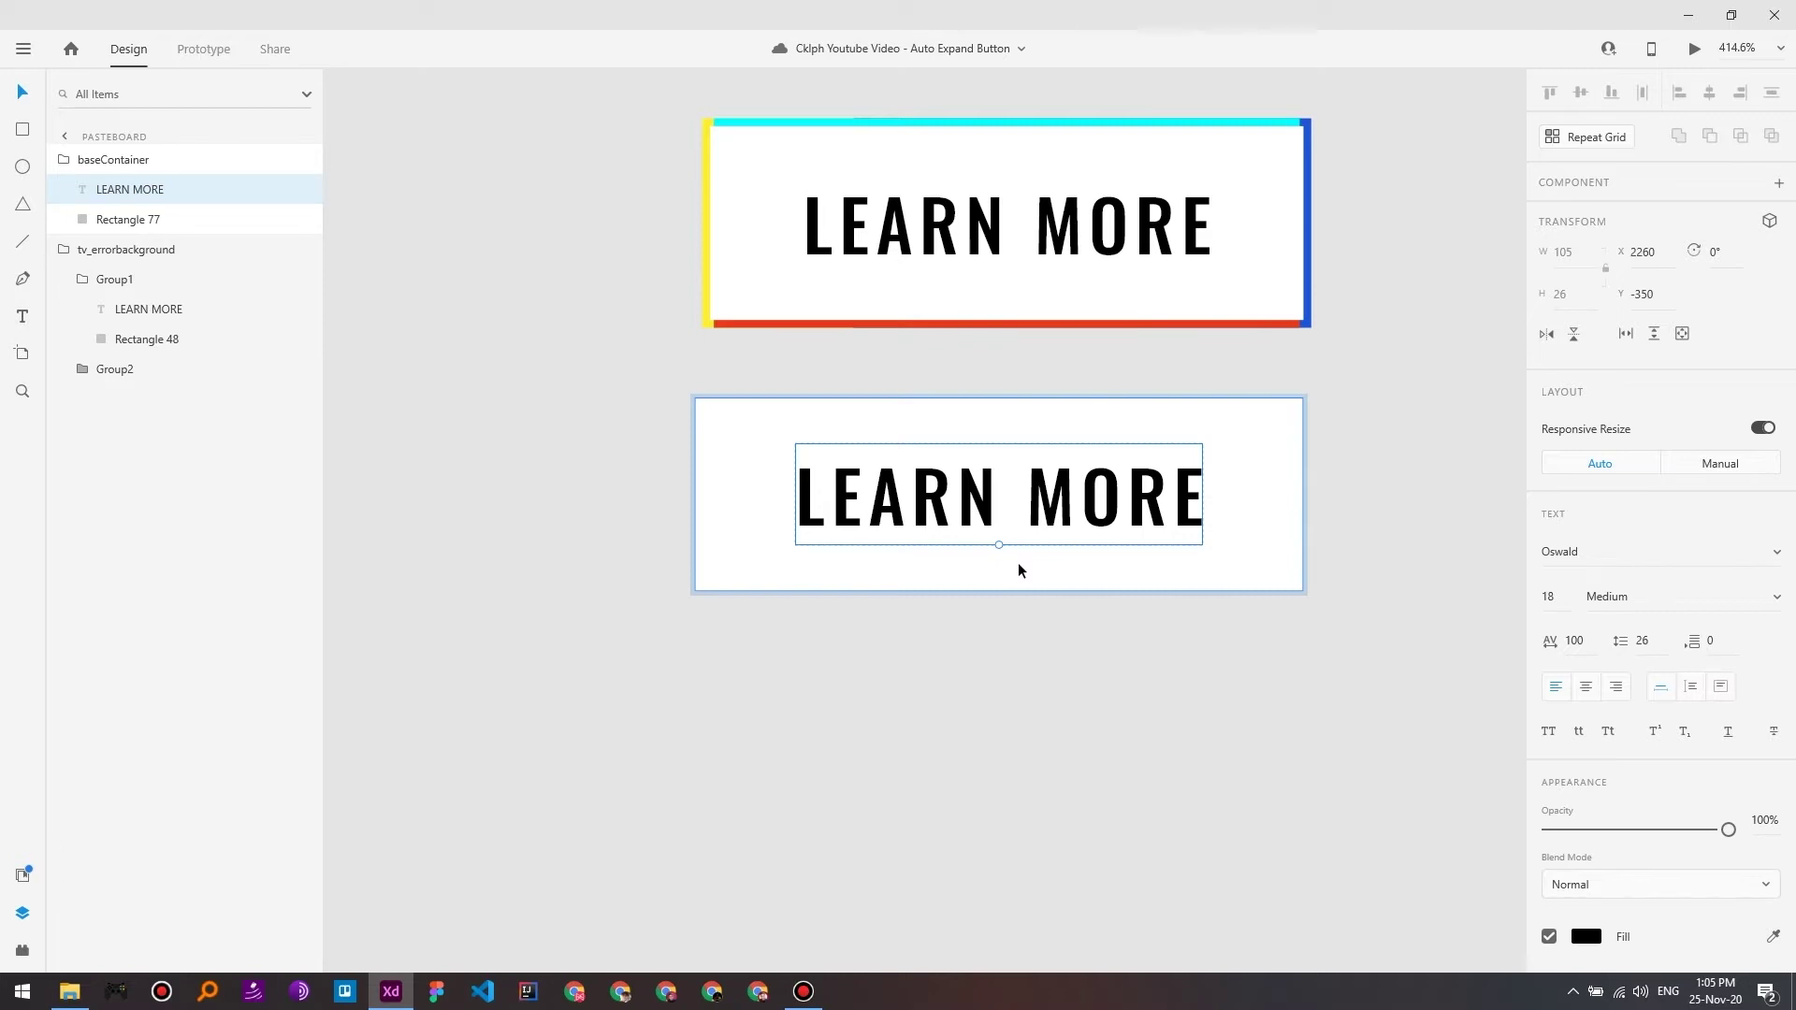
left_click(1076, 679)
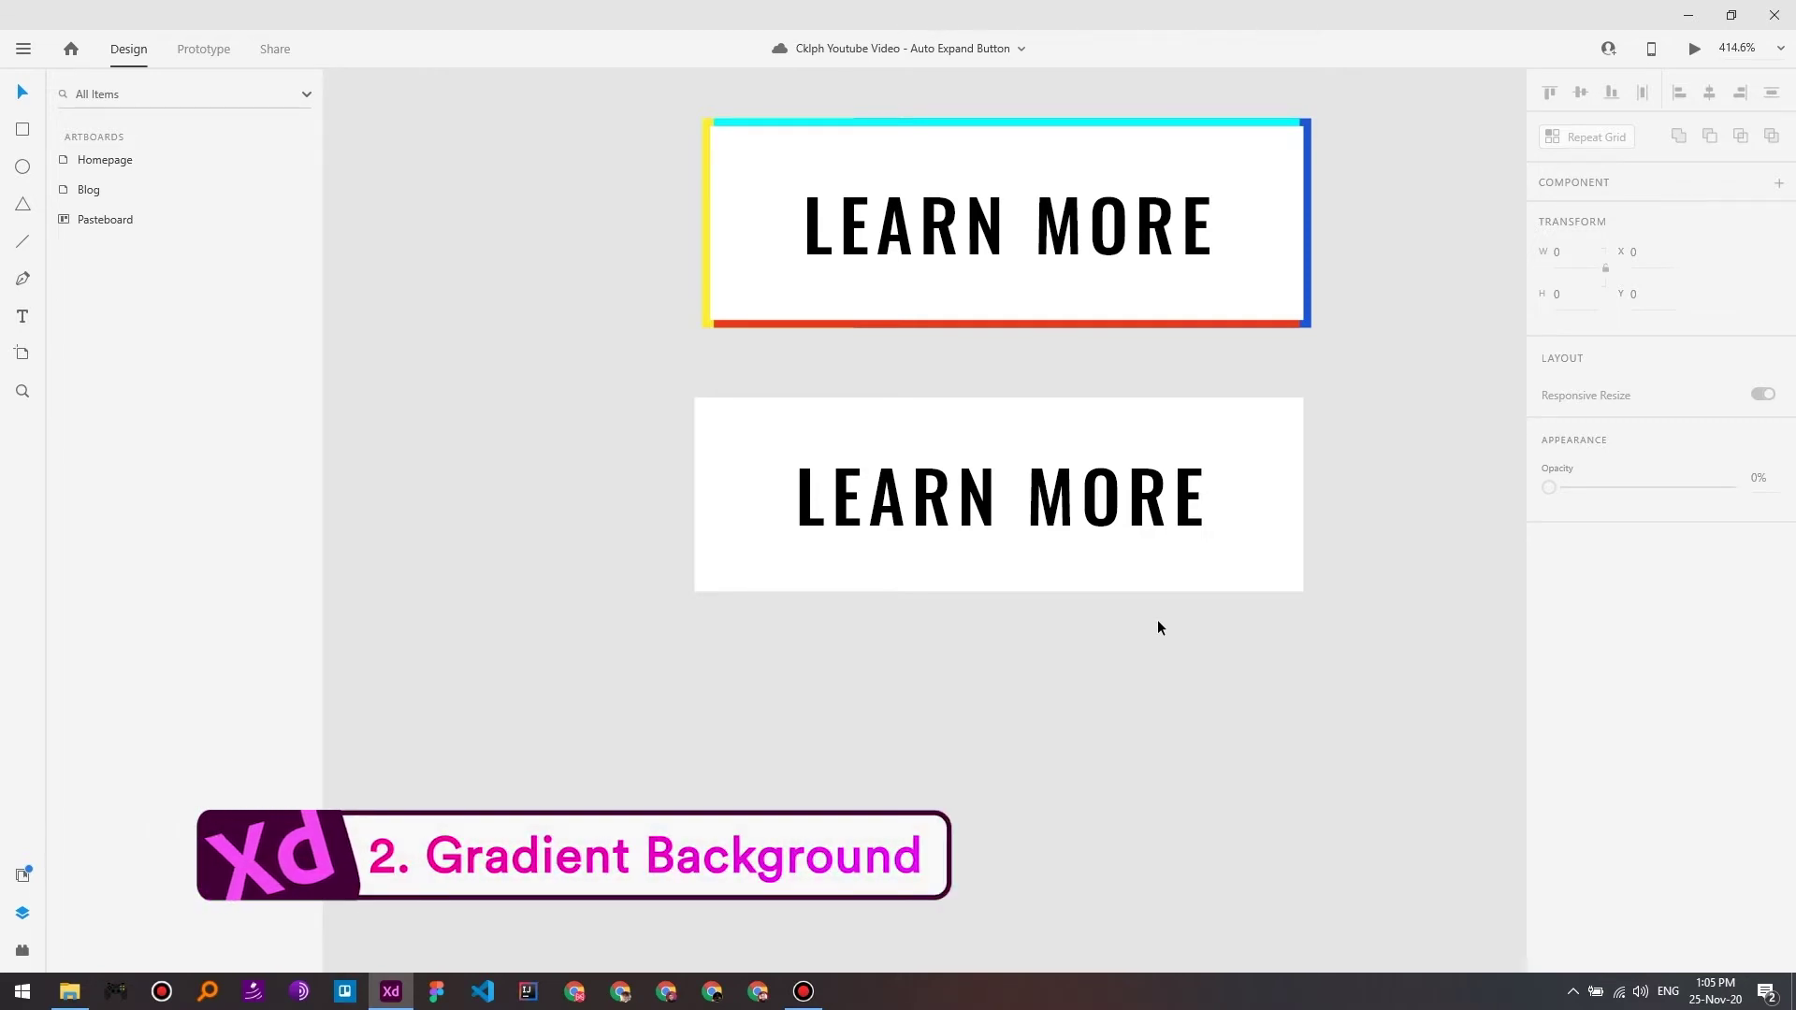
Step: Duplicate the baseContainer button and place the copy directly below the original
left_click(1100, 535)
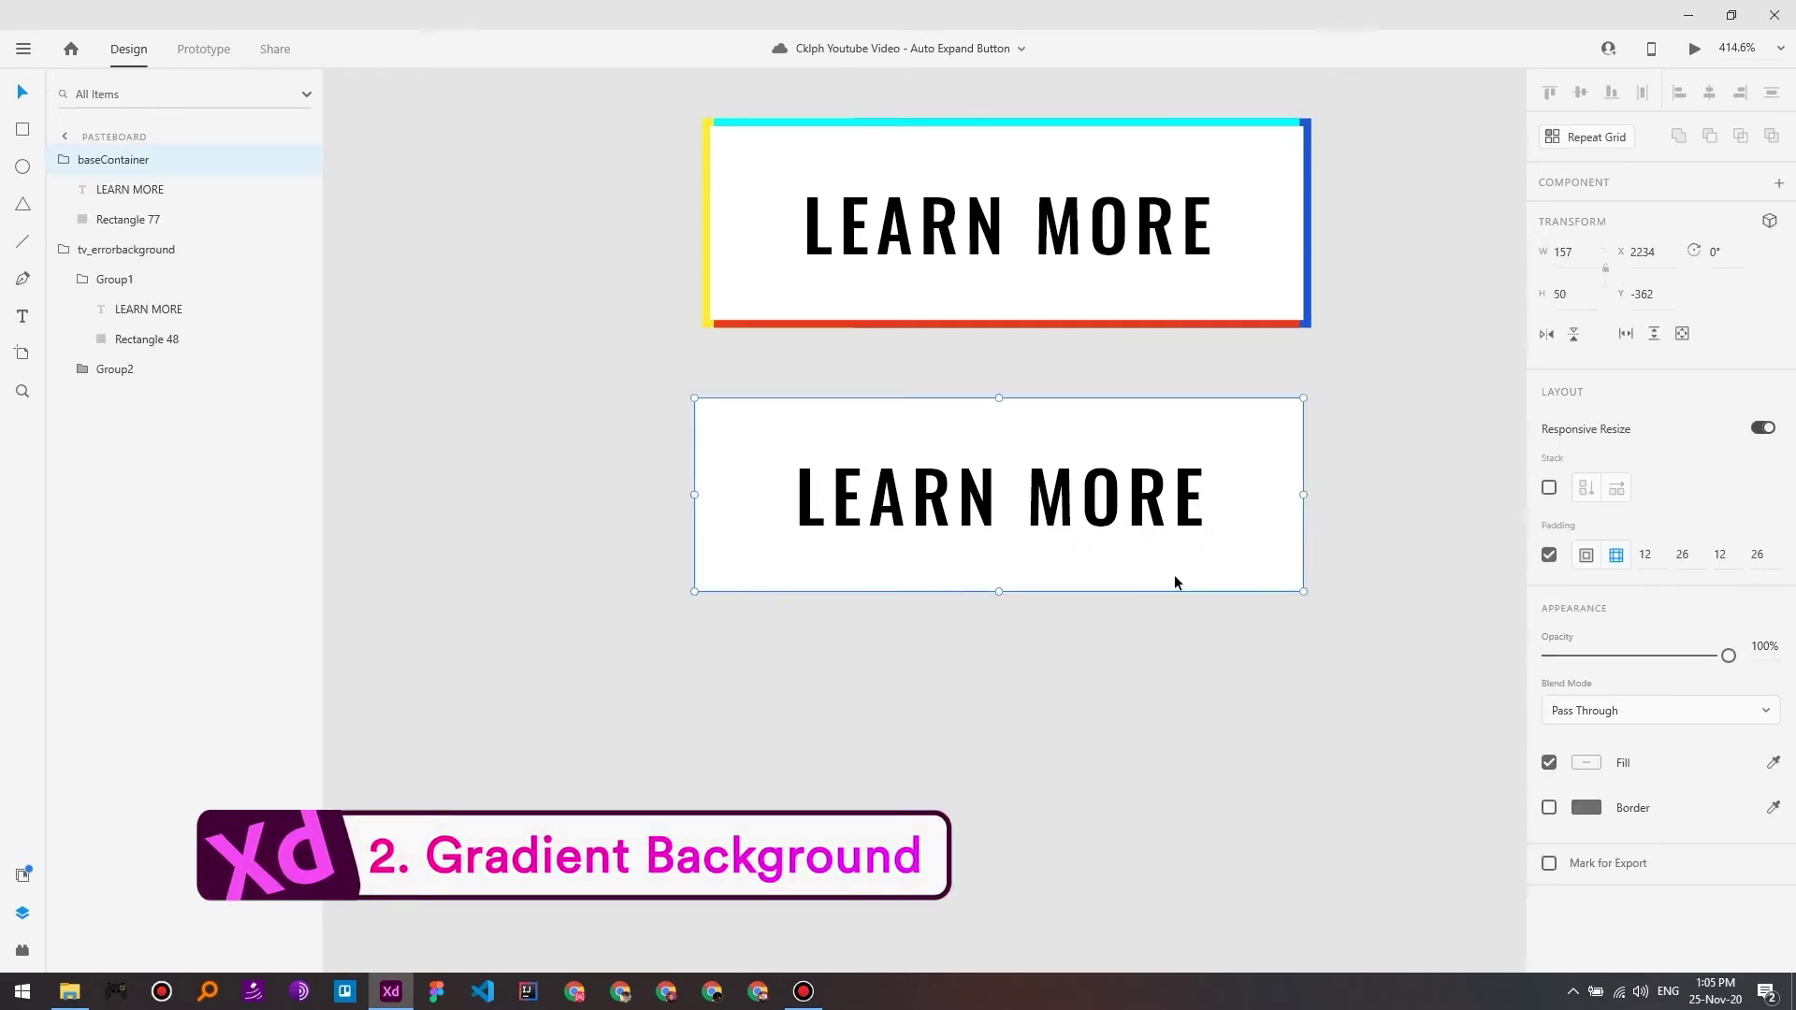
key("ctrl+d")
left_click_drag(1070, 549, 1042, 806)
left_click(1500, 683)
Step: Rename the original button's group as baseContainer - Solid
left_click(1301, 720)
double_click(111, 190)
left_click(275, 185)
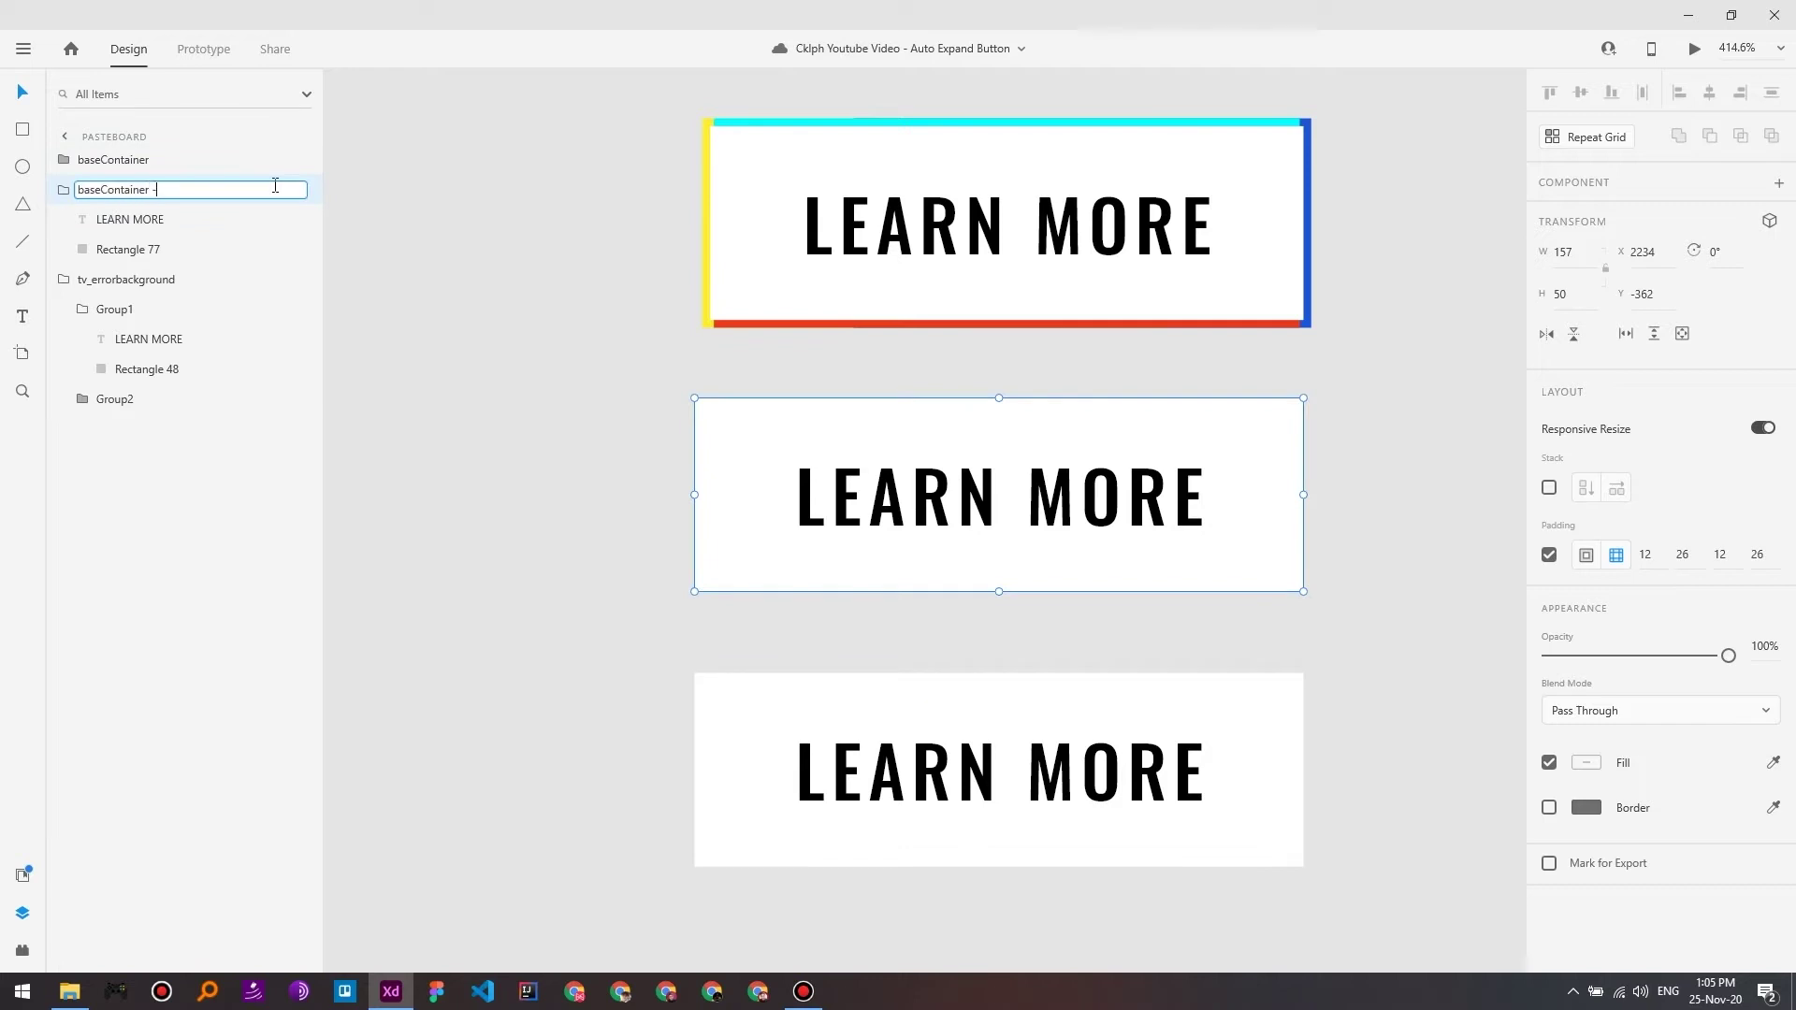
type("- Solid")
key("Return")
Step: Rename the lower duplicate button's group as baseContainer - Gradient
left_click(773, 736)
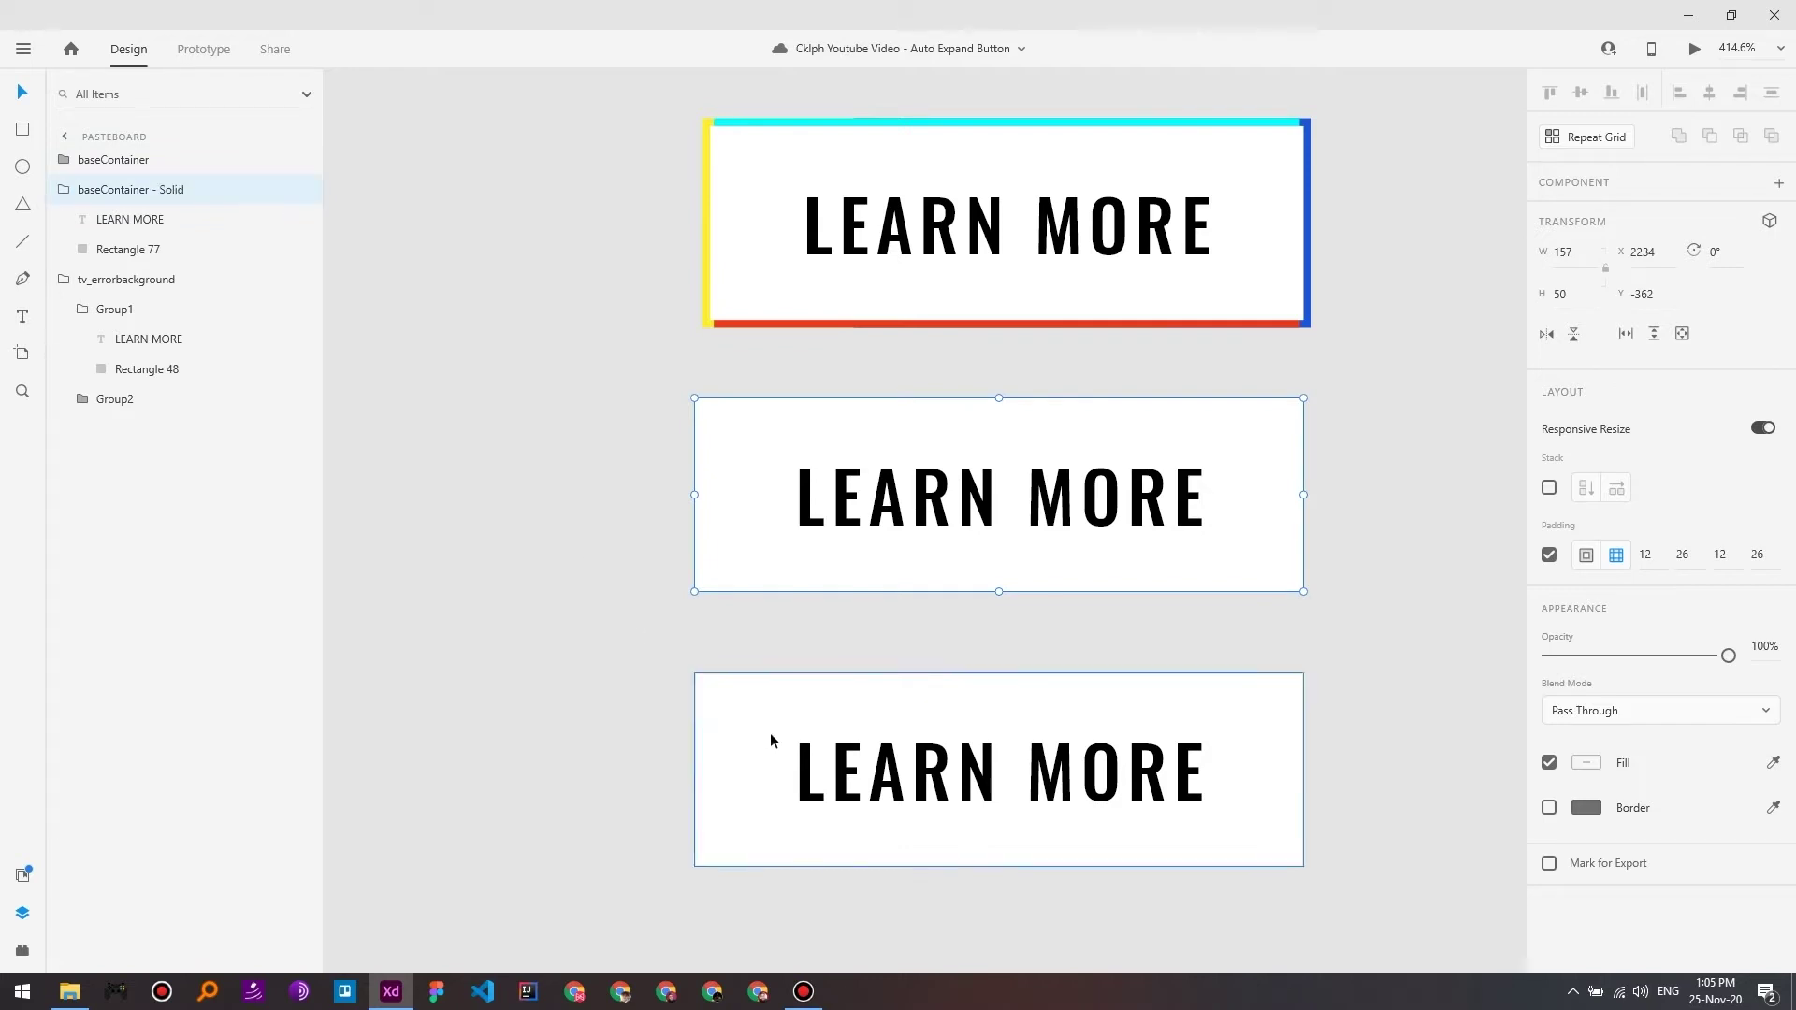
double_click(117, 160)
key("Right")
type("- ")
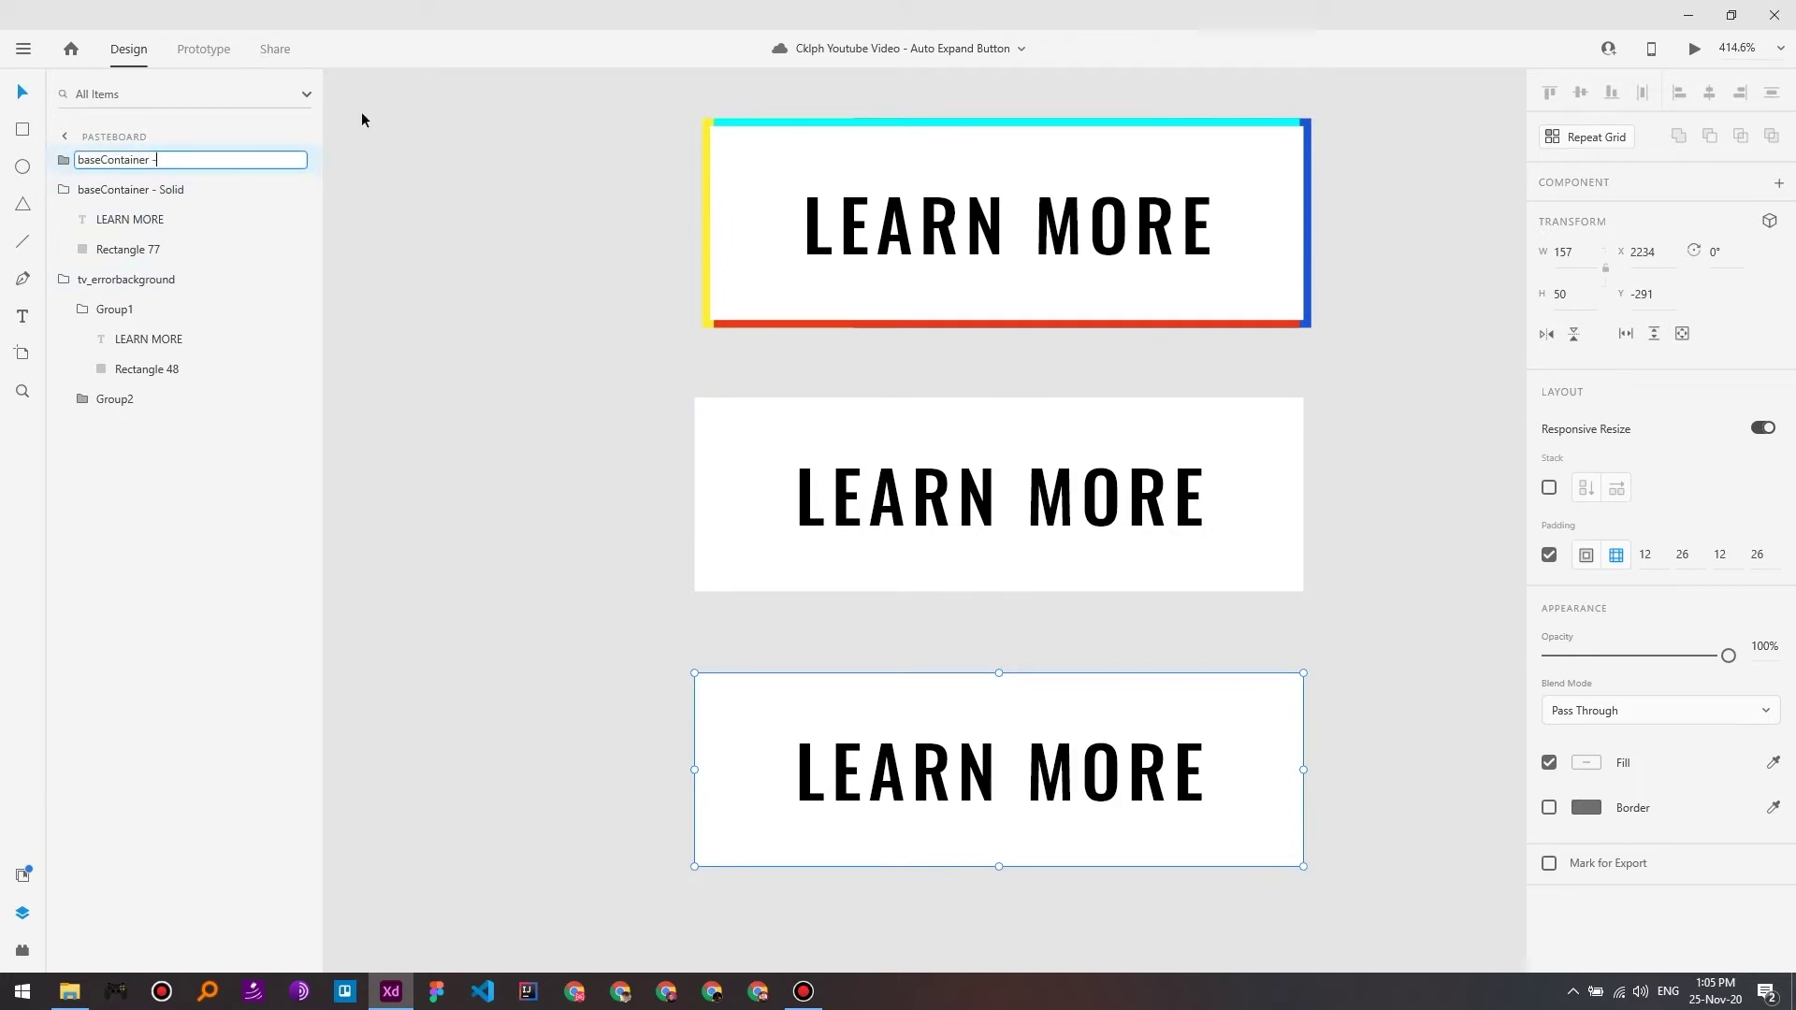
type("Gradient")
key("Return")
left_click(1371, 681)
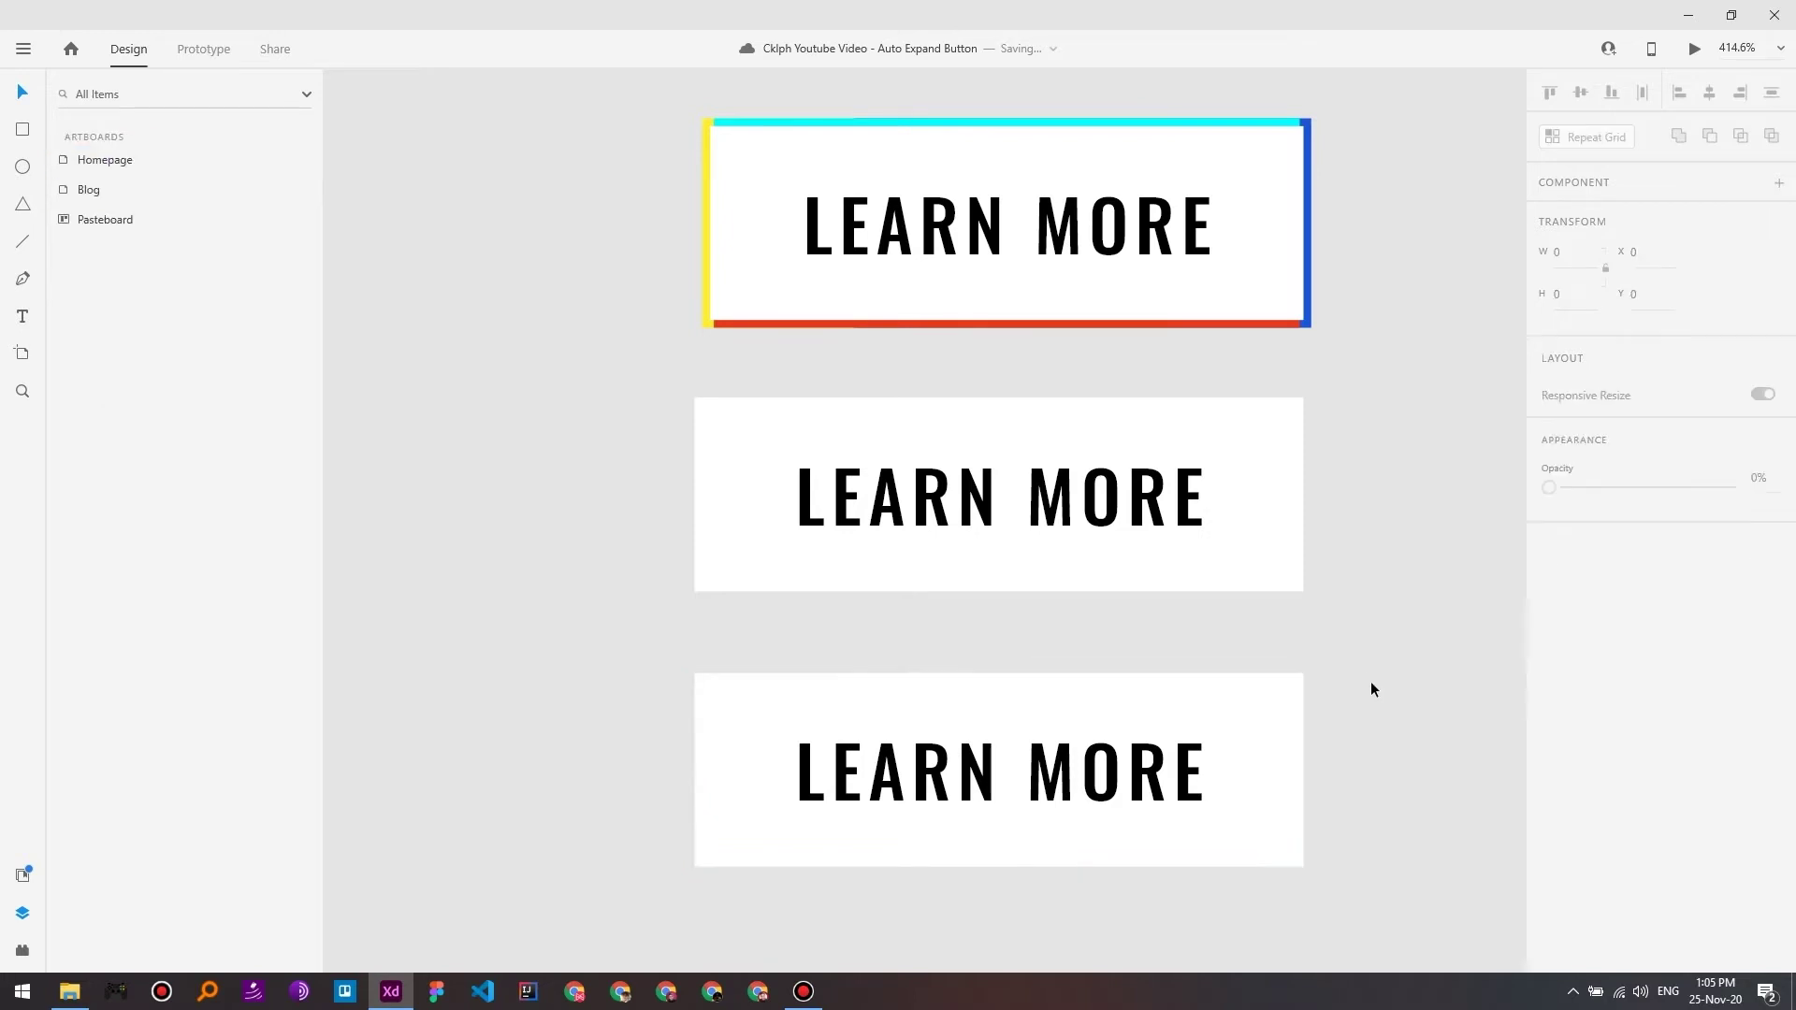
Step: Change the fill of the background rectangle in the baseContainer - Gradient group from a solid colour to a linear gradient
double_click(1270, 753)
left_click(1375, 613)
left_click(1254, 734)
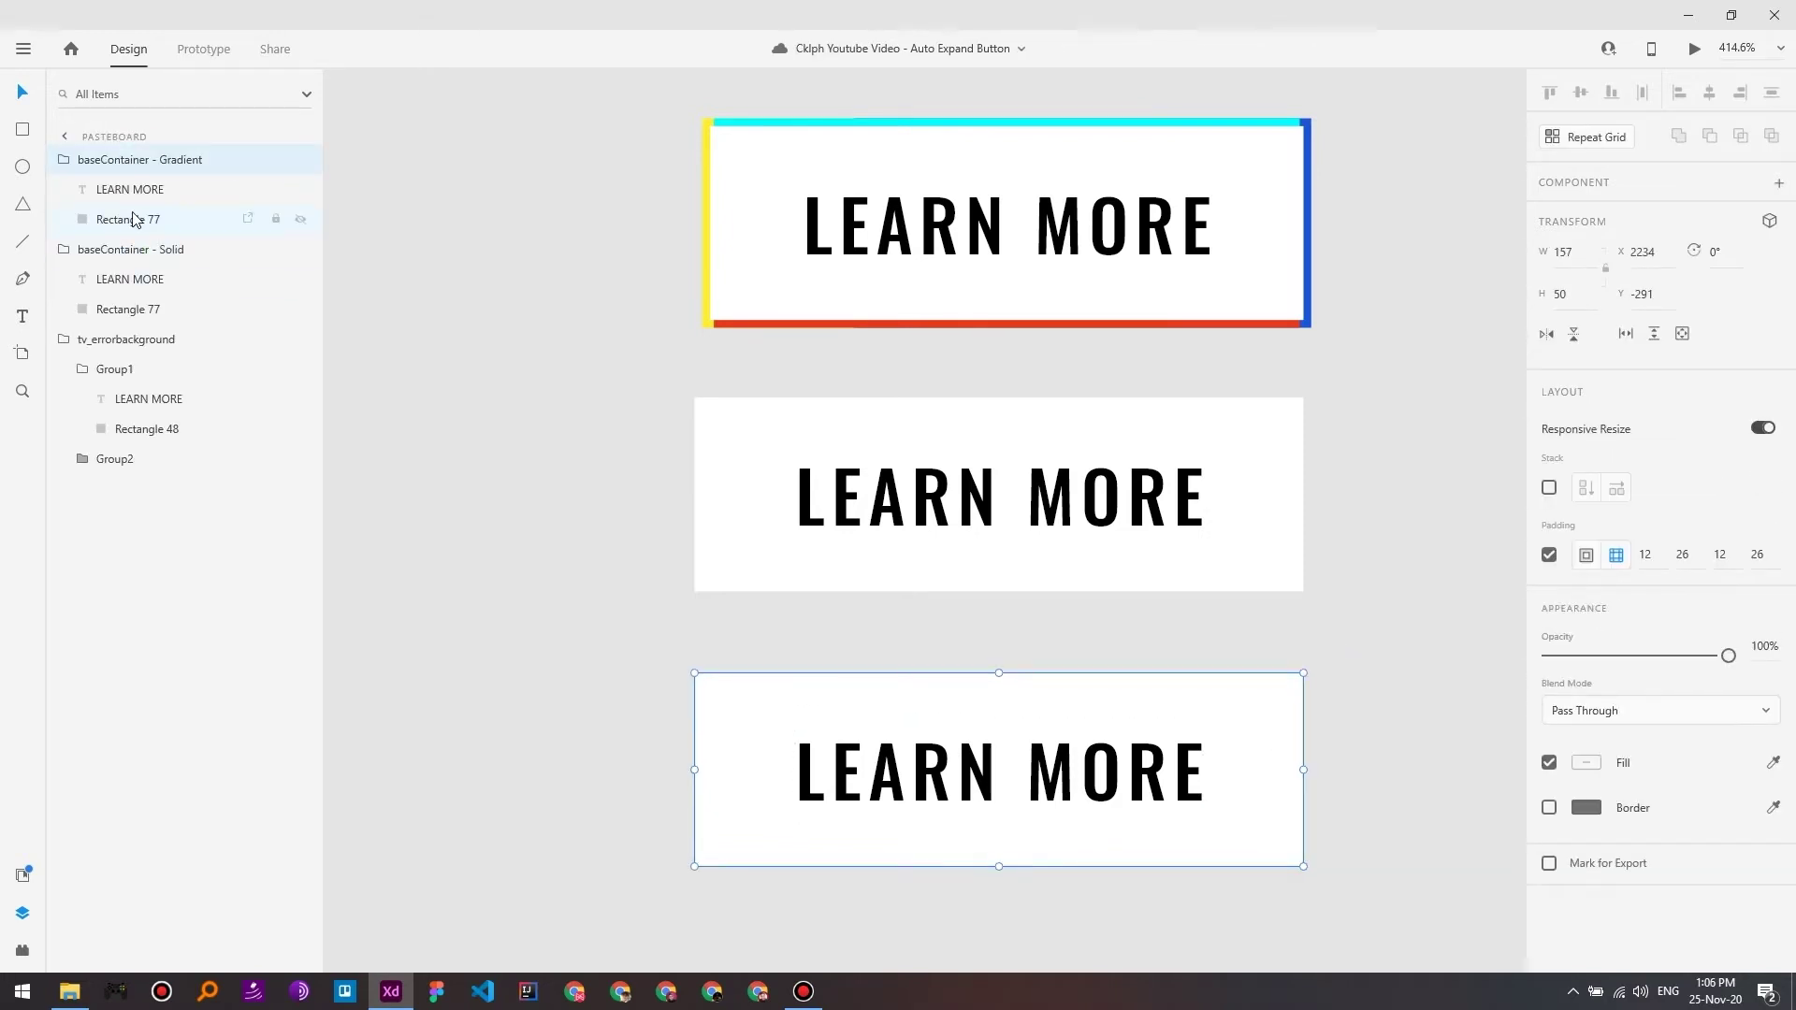
left_click(131, 219)
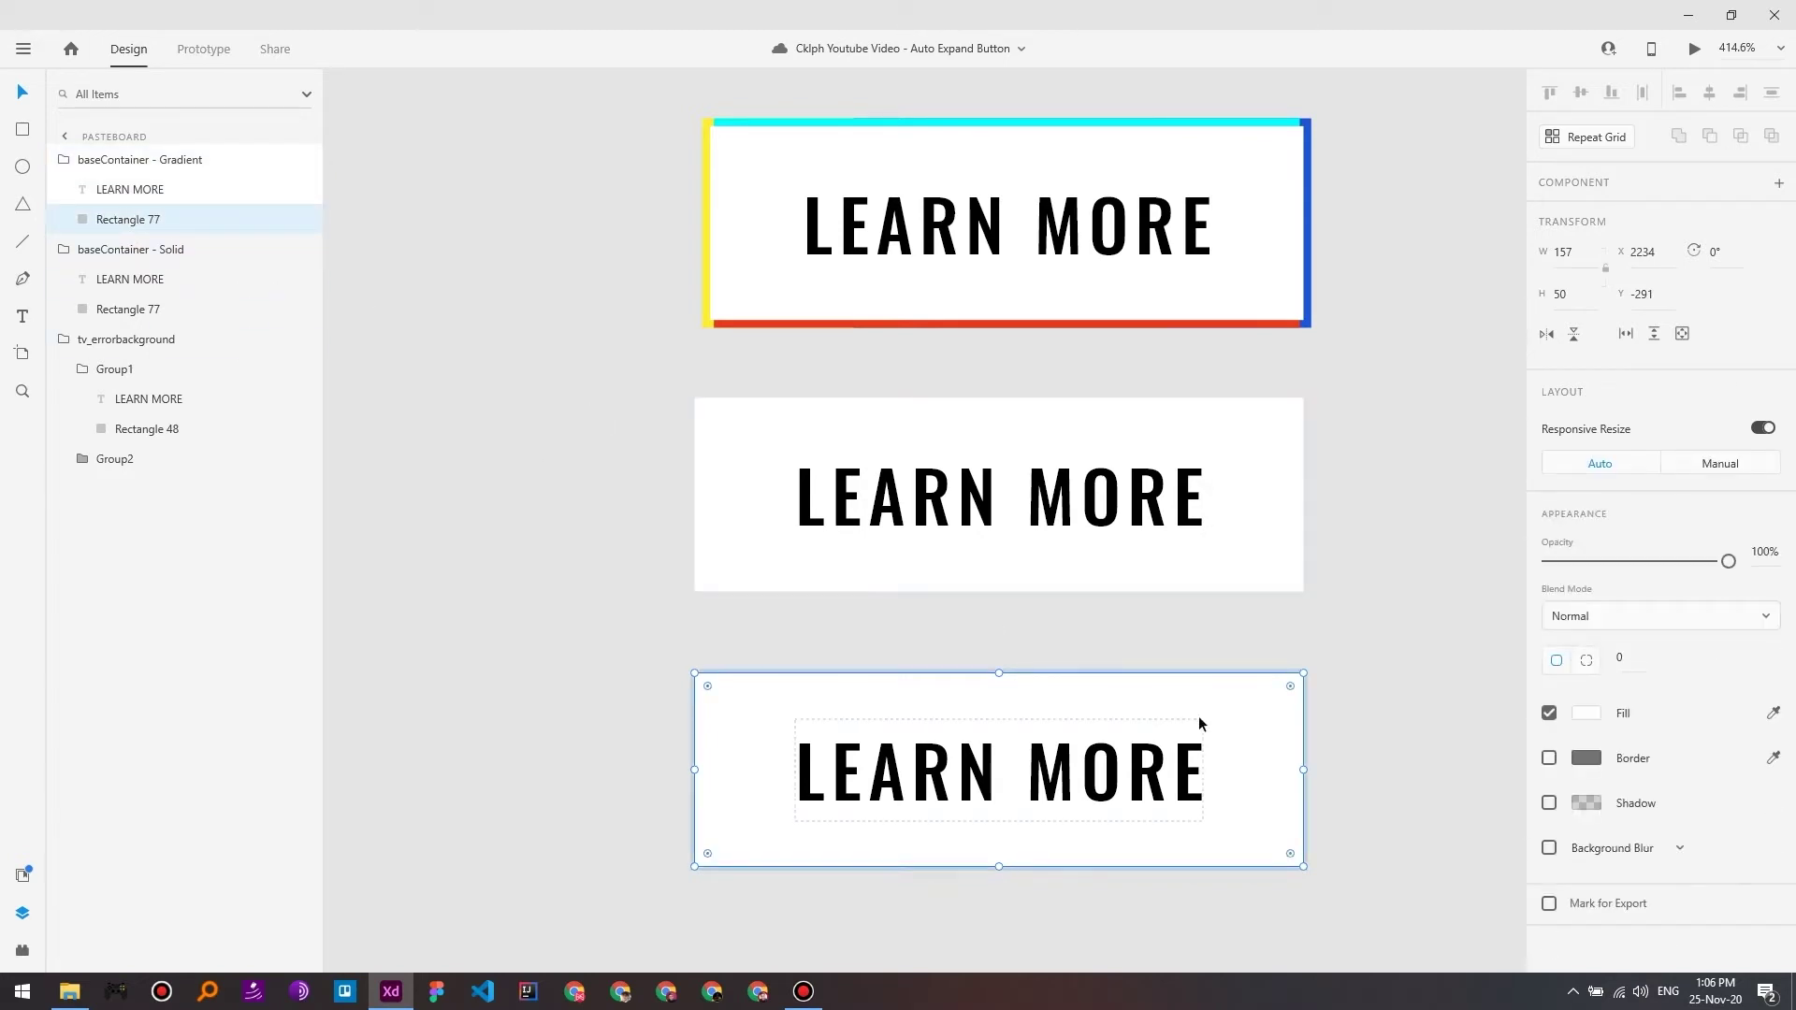
left_click(1588, 720)
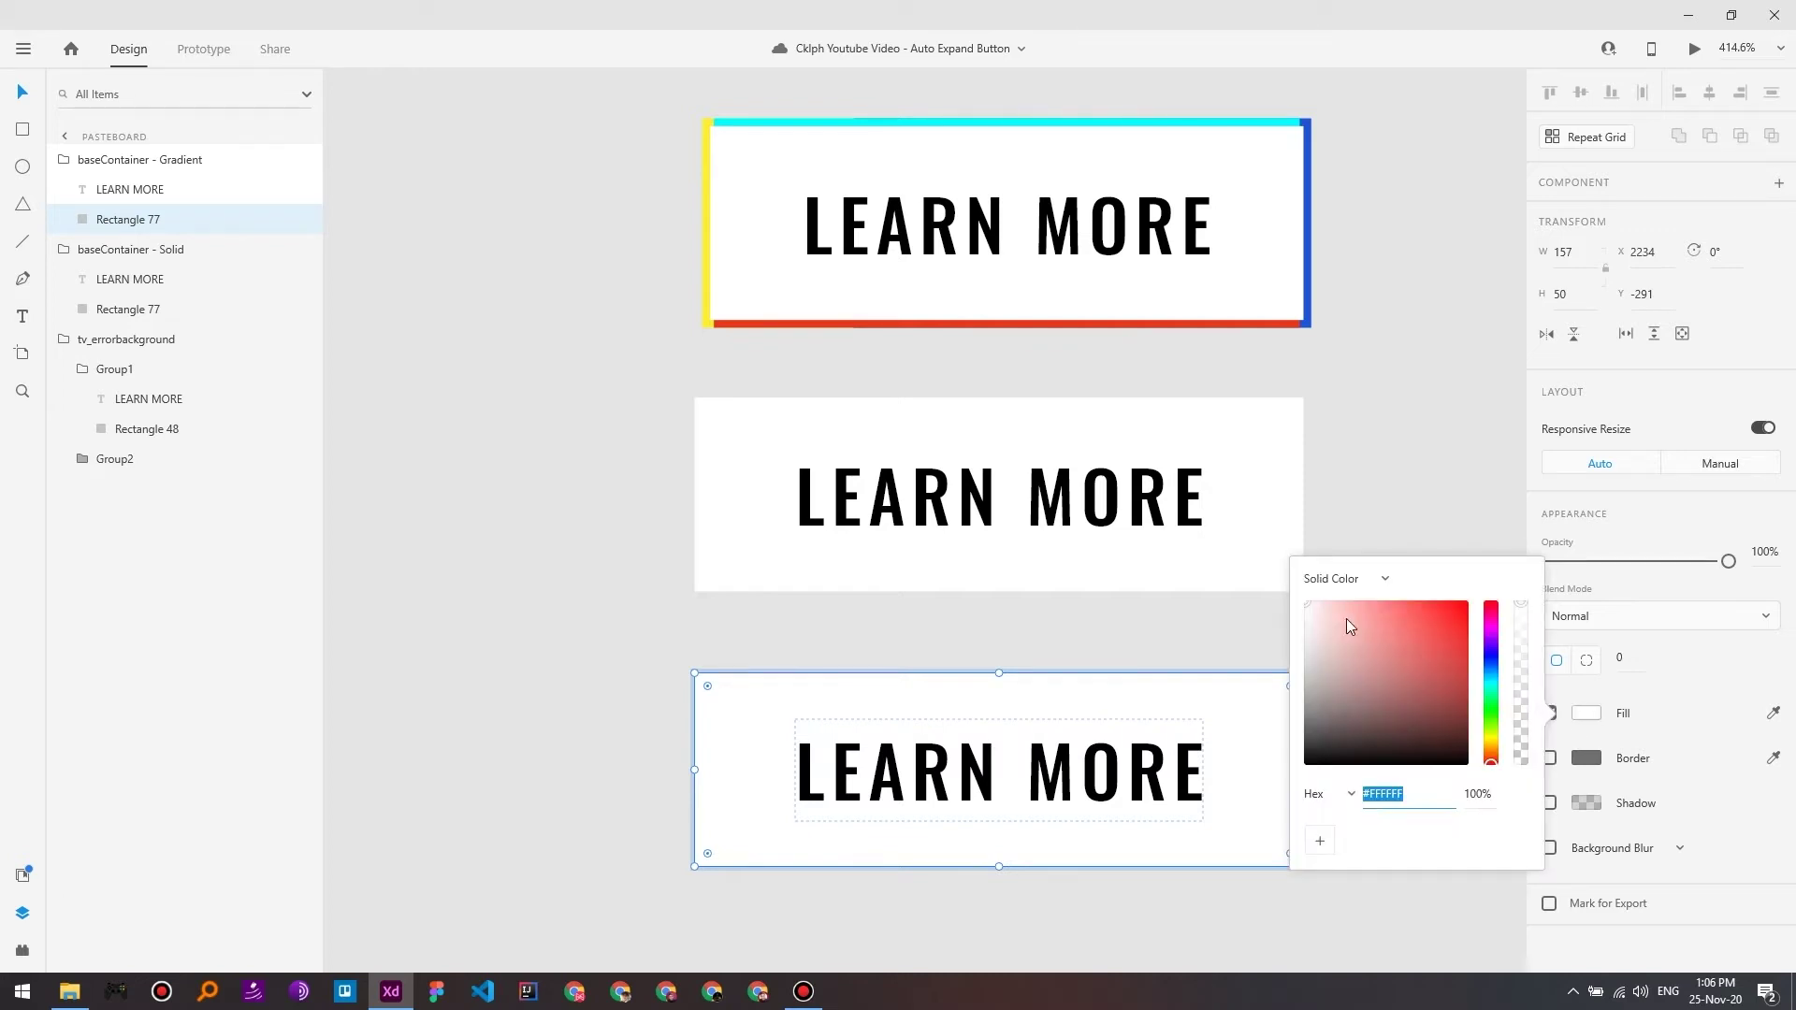
left_click(1363, 580)
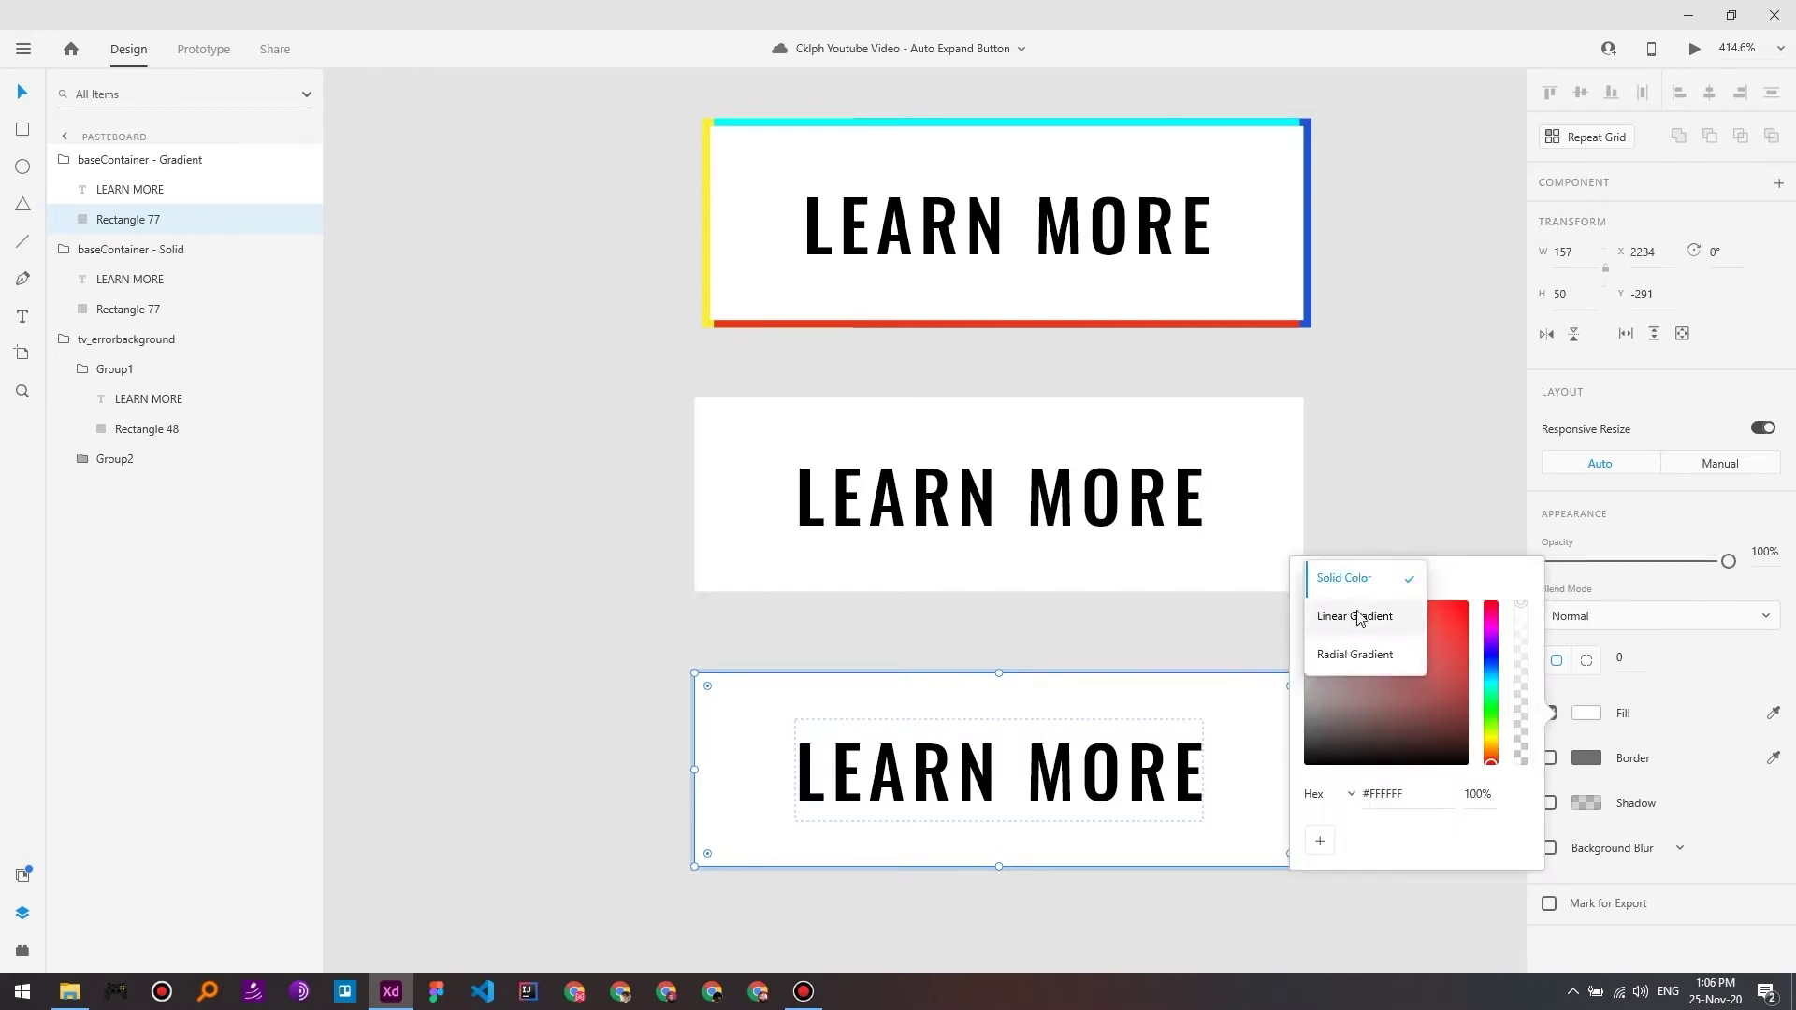
left_click(1357, 617)
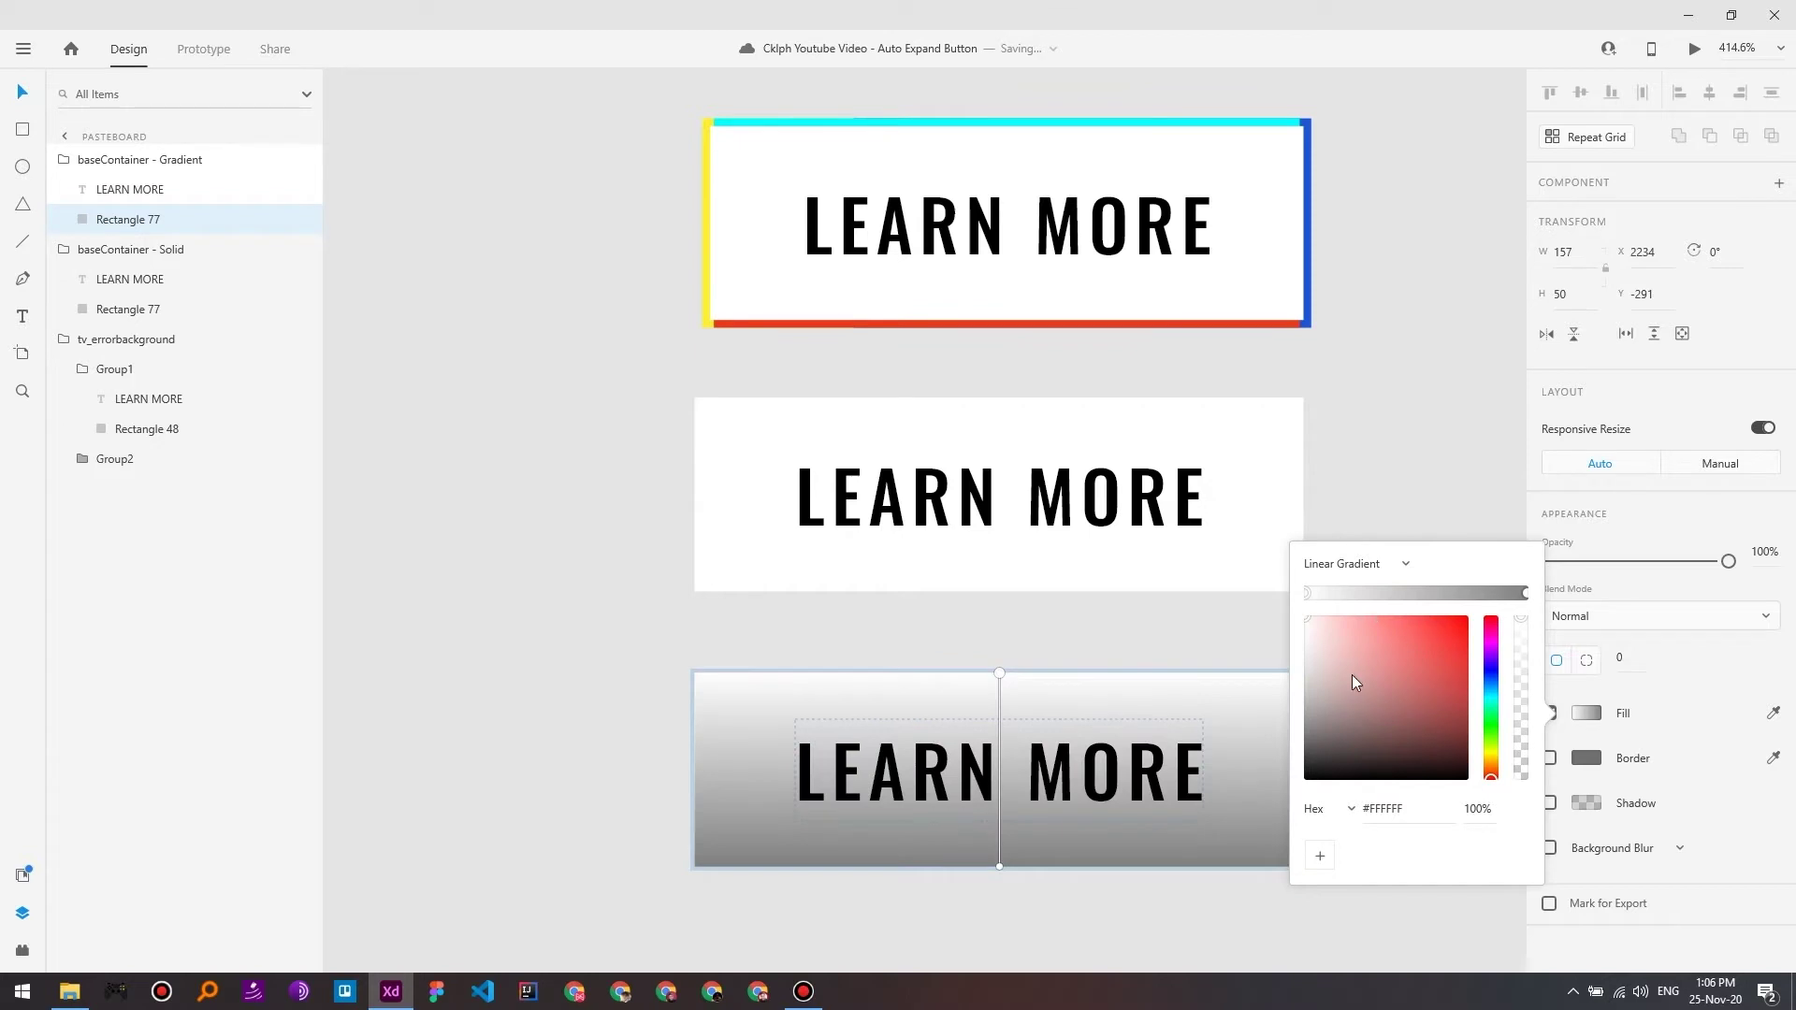
Step: Reposition the gradient's end points so it runs diagonally from beyond the rectangle's upper-left corner to its lower-right corner
scroll(1063, 710, "down", 3)
scroll(1063, 710, "right", 3)
left_click(735, 517)
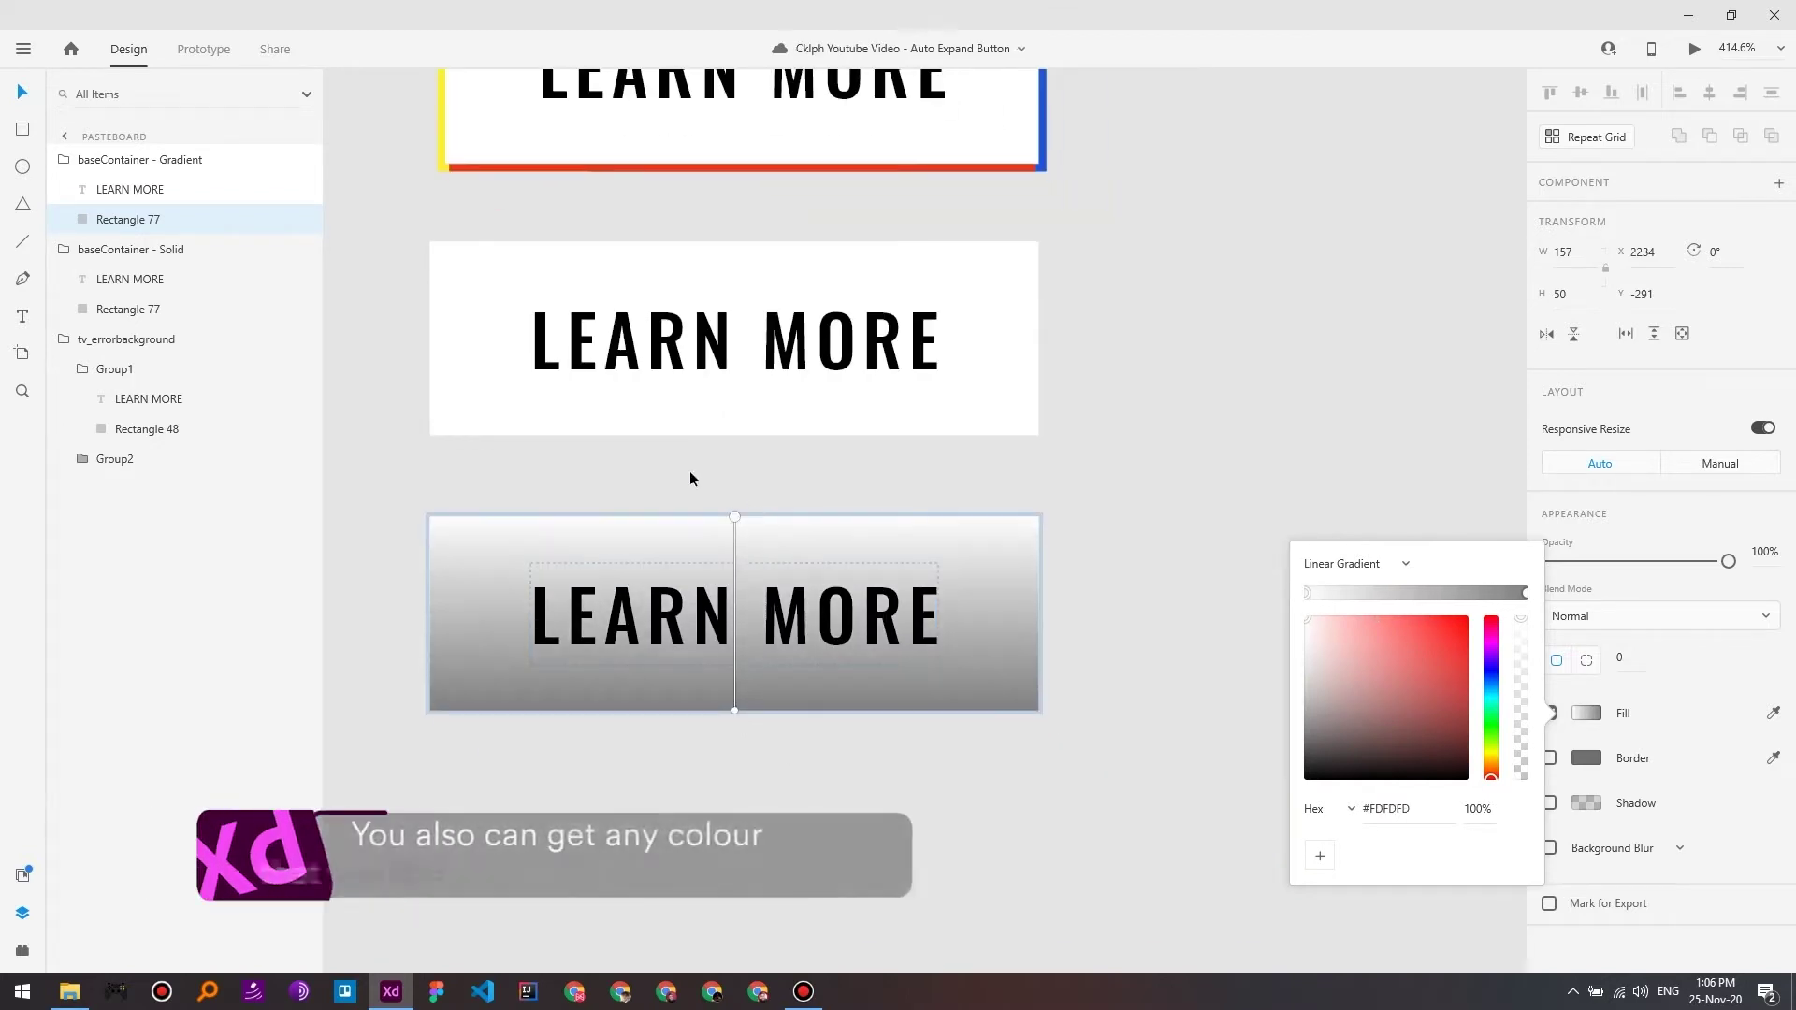
key("Escape")
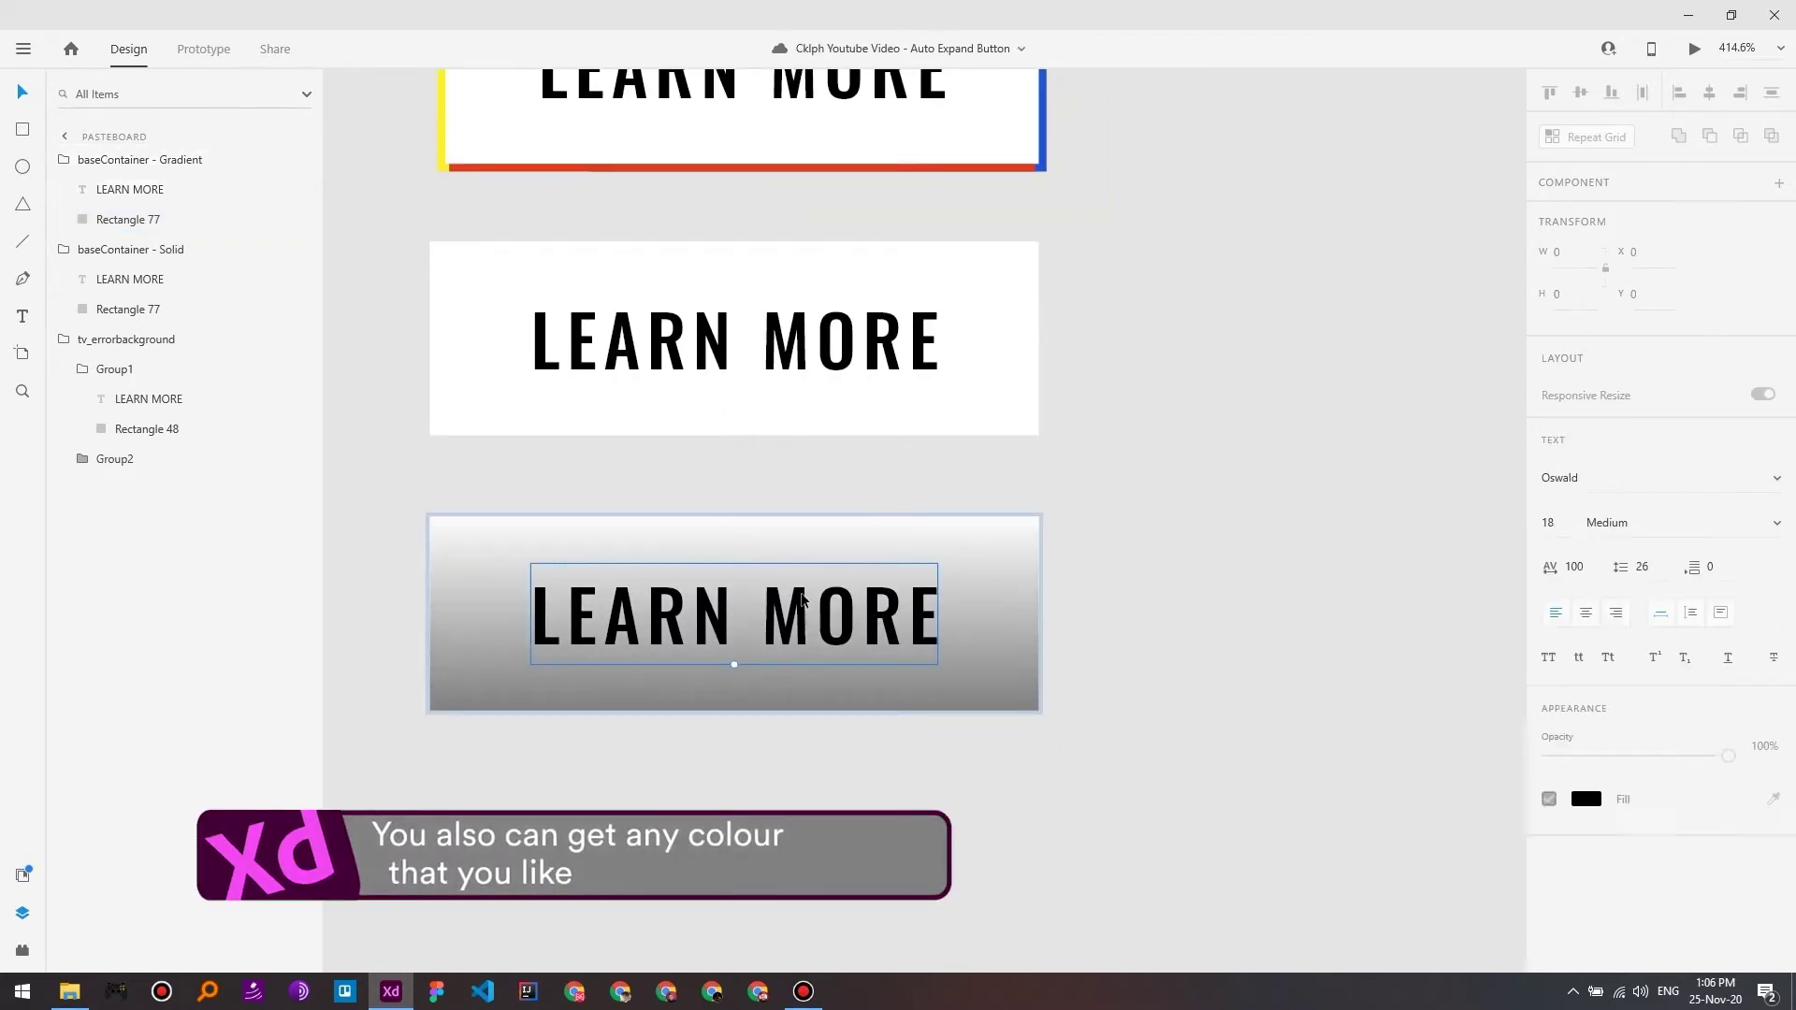
left_click(1586, 713)
left_click_drag(737, 711, 1021, 717)
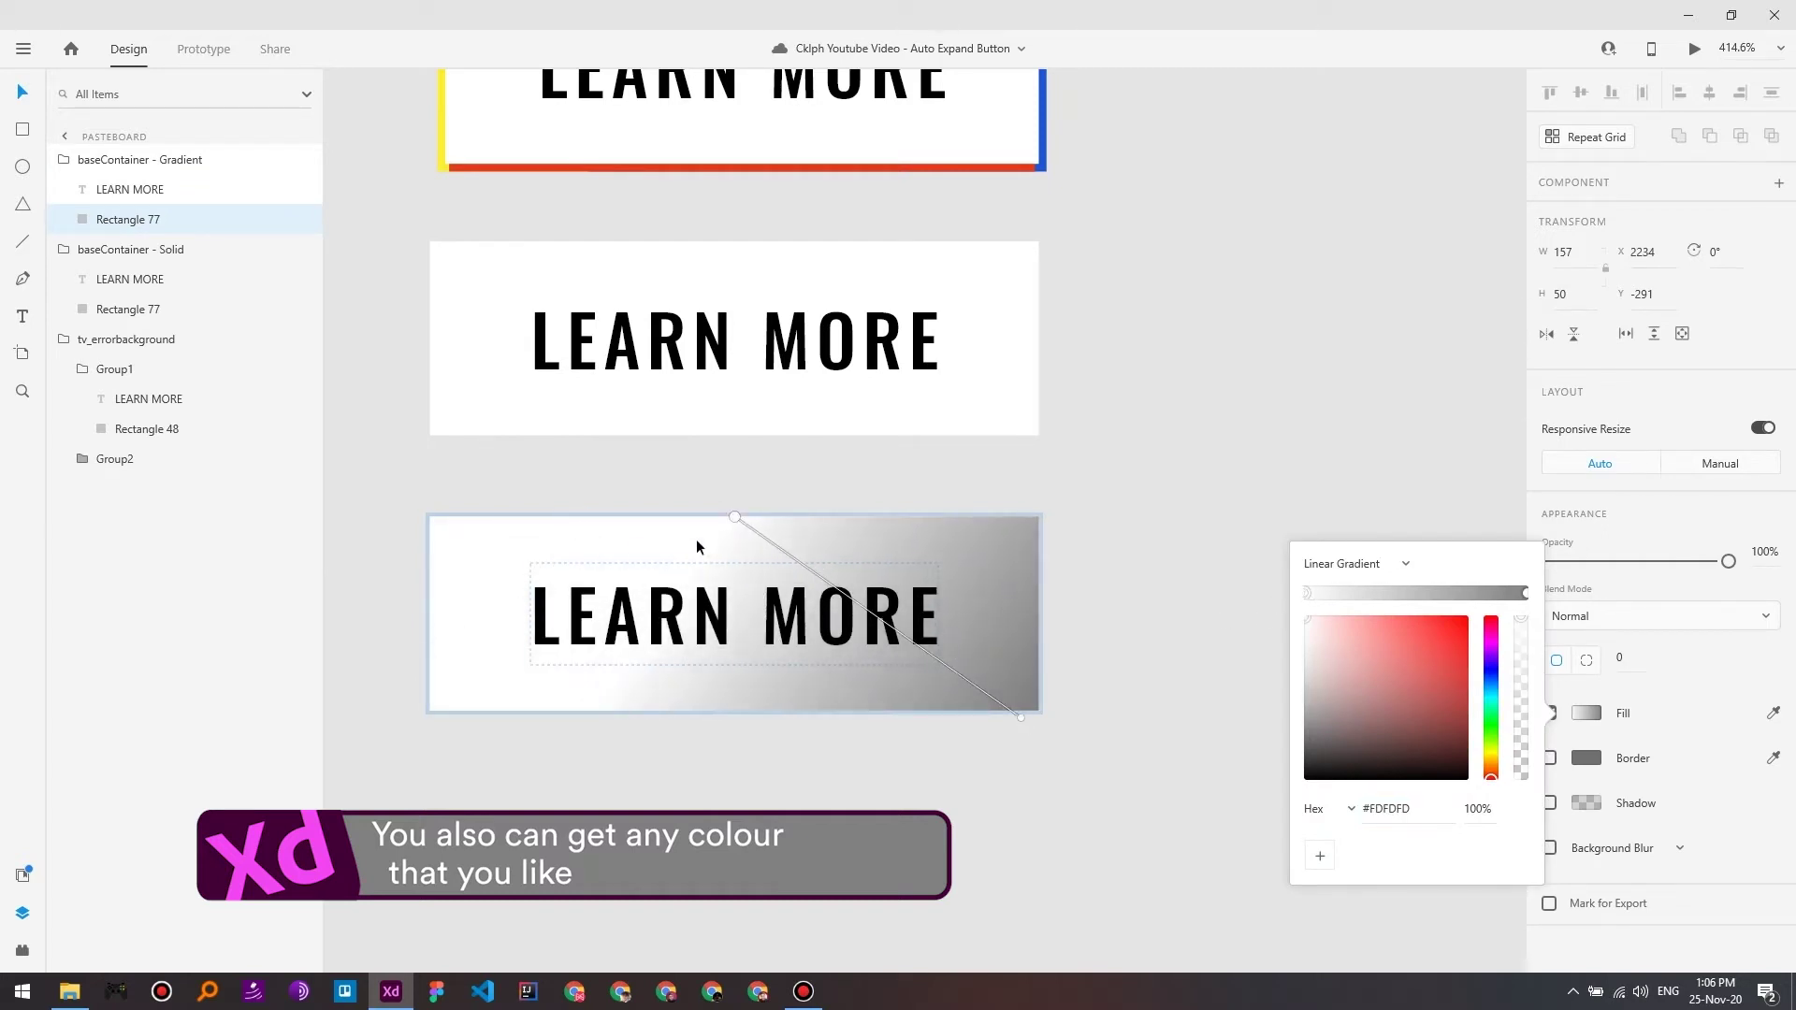
left_click_drag(737, 517, 711, 437)
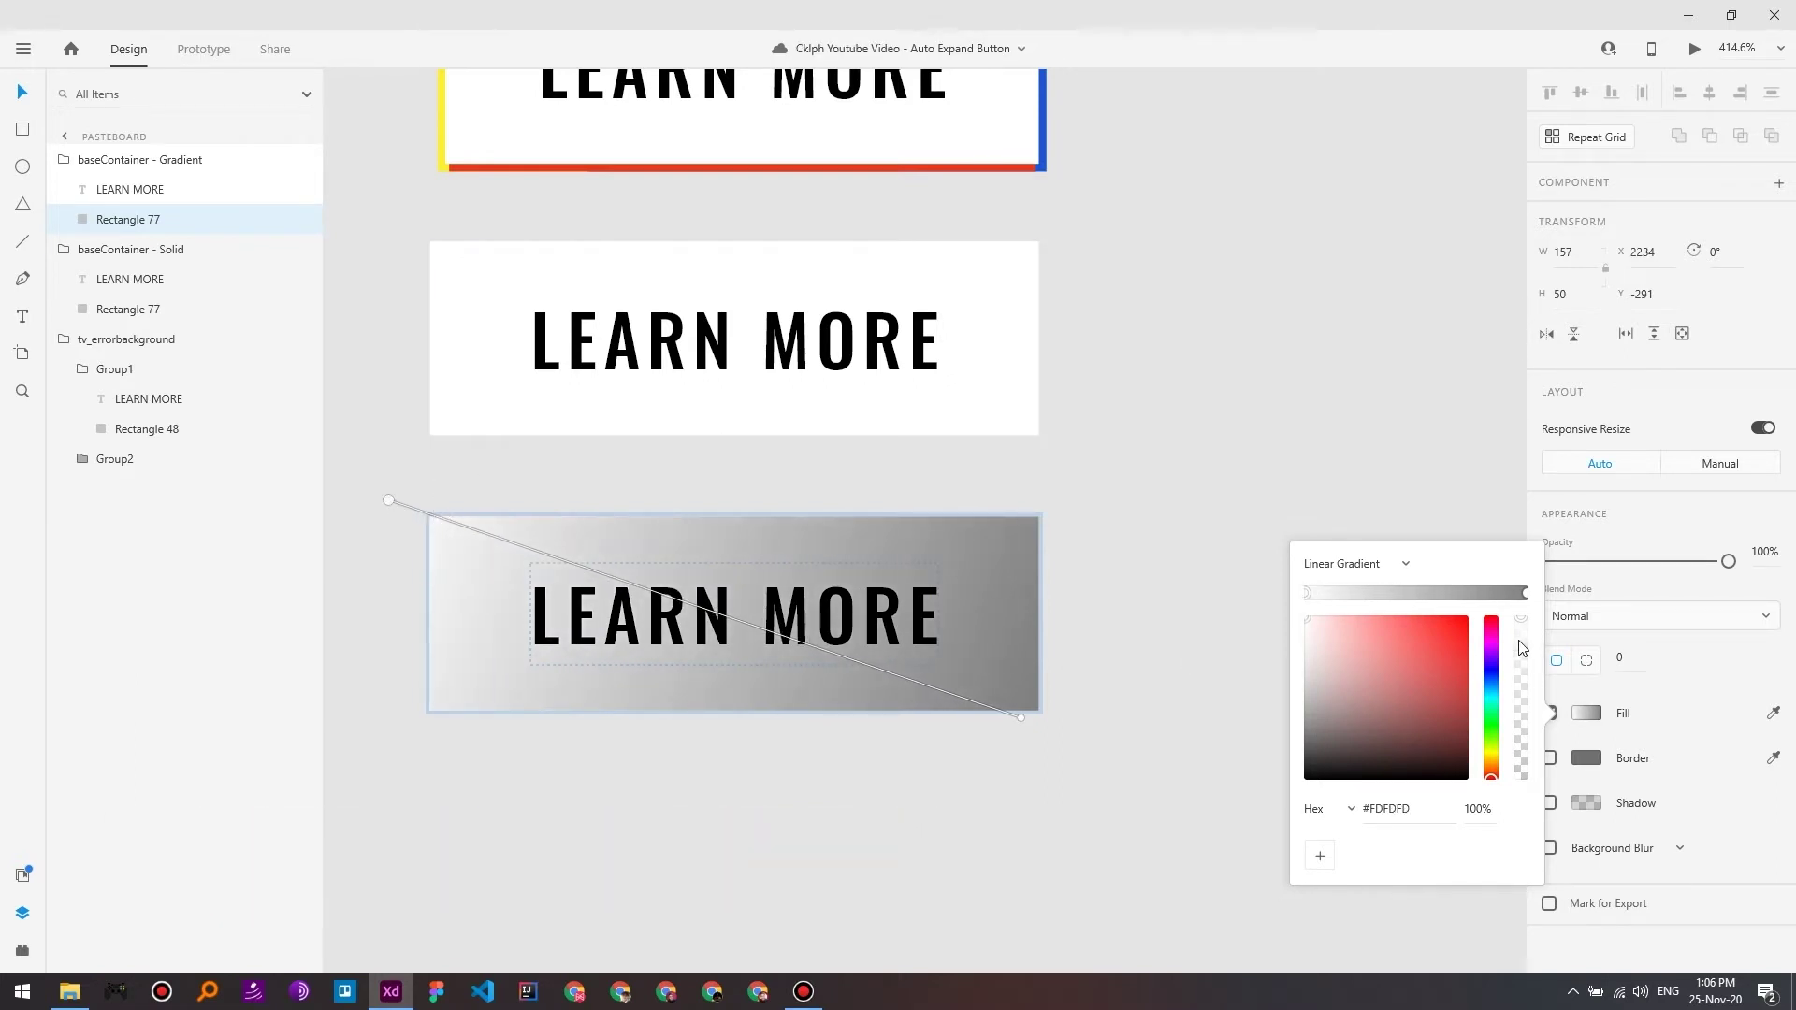
Step: Colour the rectangle's gradient from red, about #CE1414, at the start to dark red #480808 at the end
left_click_drag(1442, 664, 1507, 574)
left_click(1452, 655)
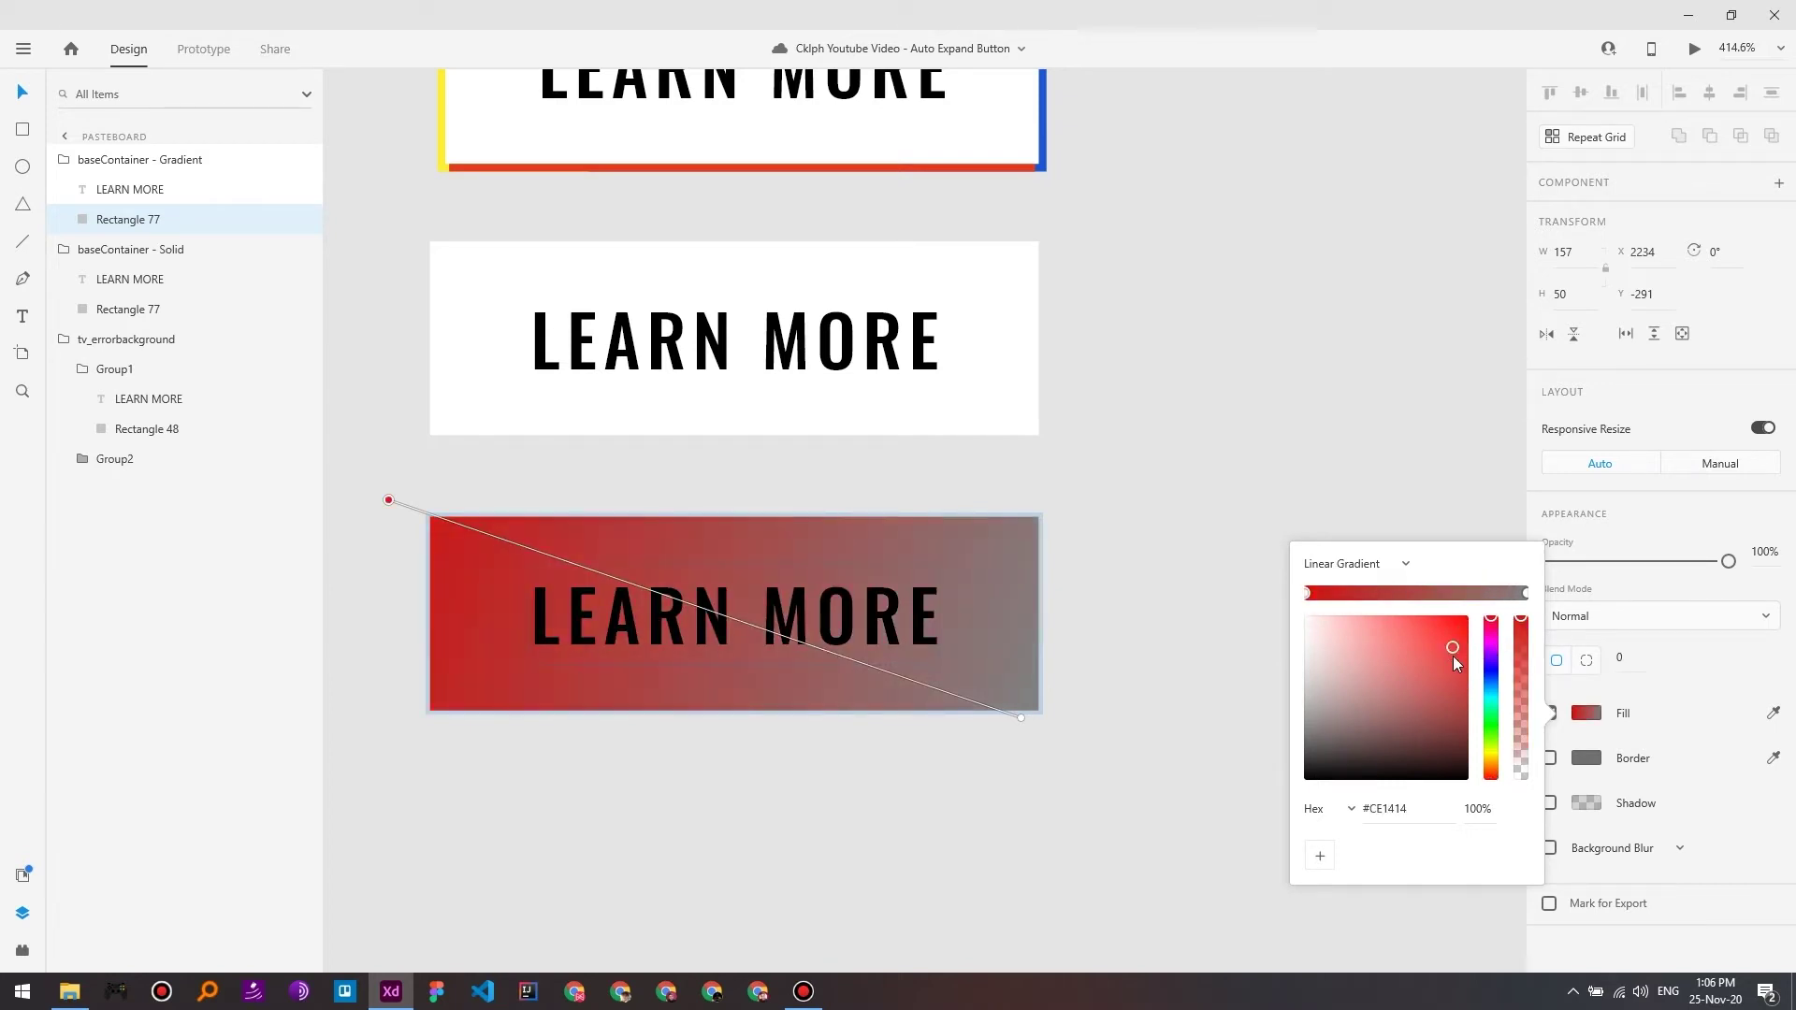
mouse_move(1461, 654)
left_mouse_down()
mouse_move(1446, 722)
mouse_move(1448, 634)
mouse_move(1452, 733)
left_mouse_up()
left_click(1526, 593)
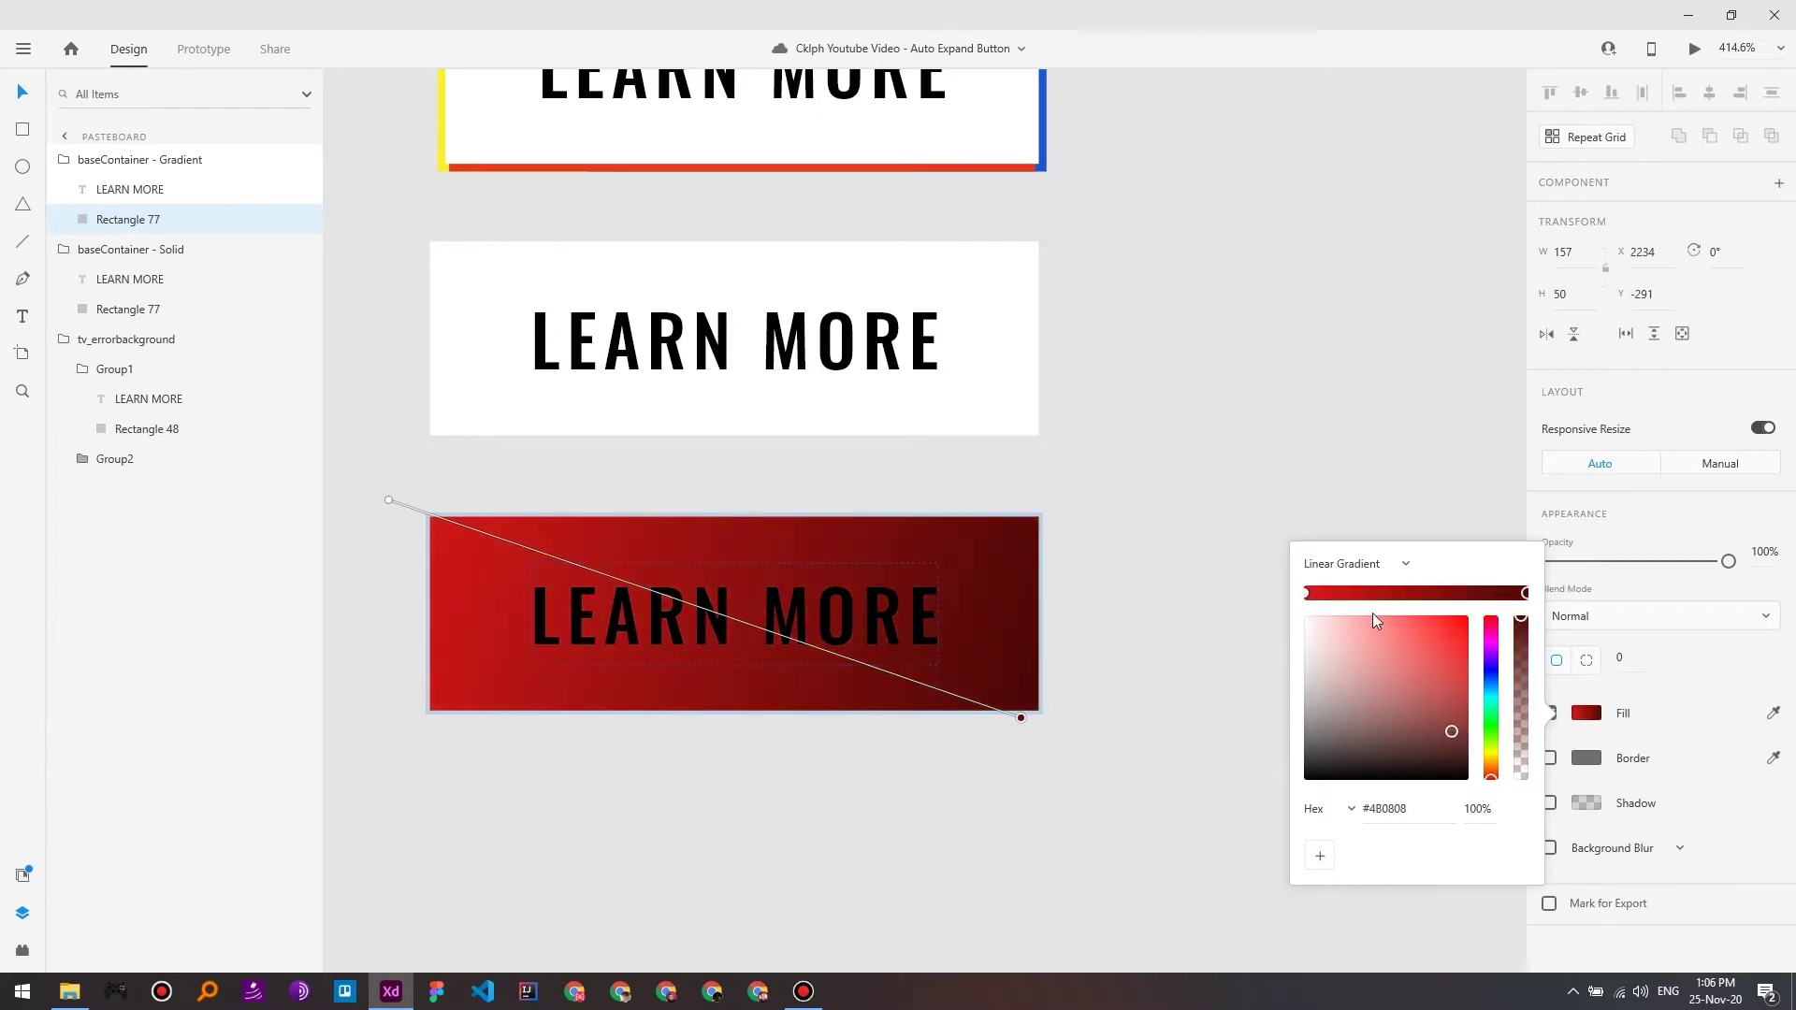
left_click(795, 833)
Step: Recolour the LEARN MORE label on the red gradient button to white
double_click(755, 640)
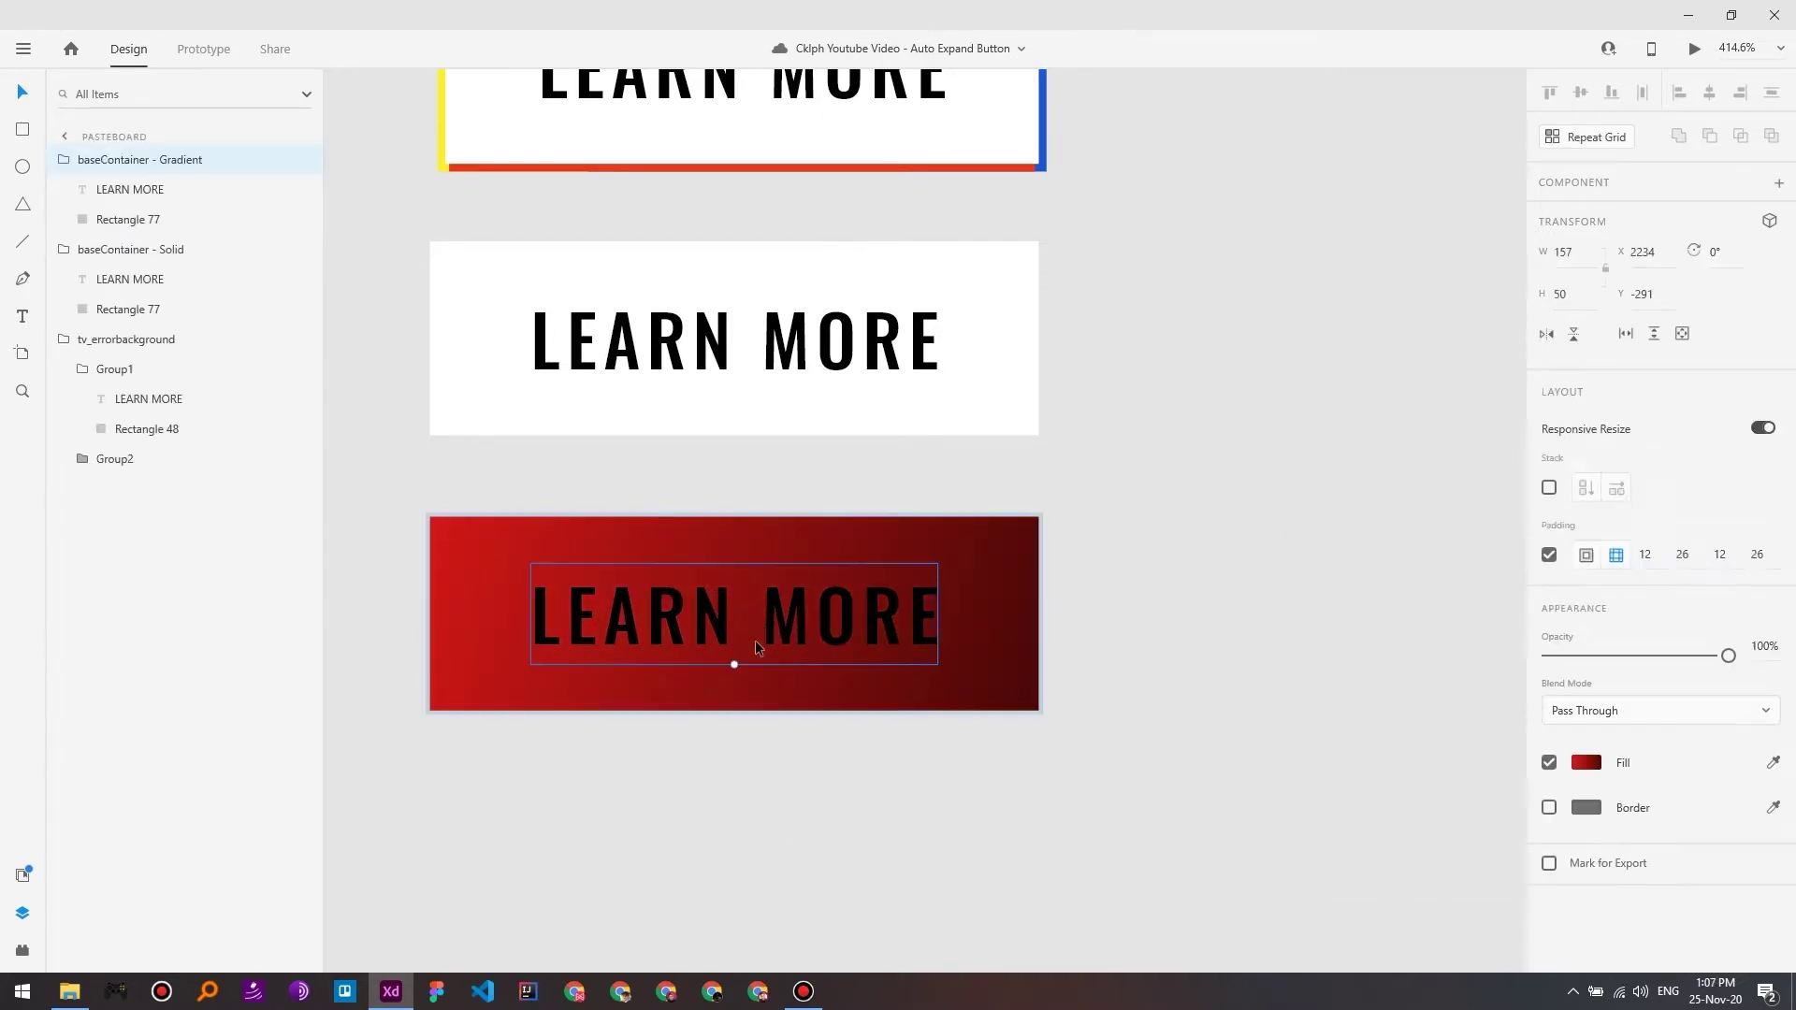
left_click(1589, 938)
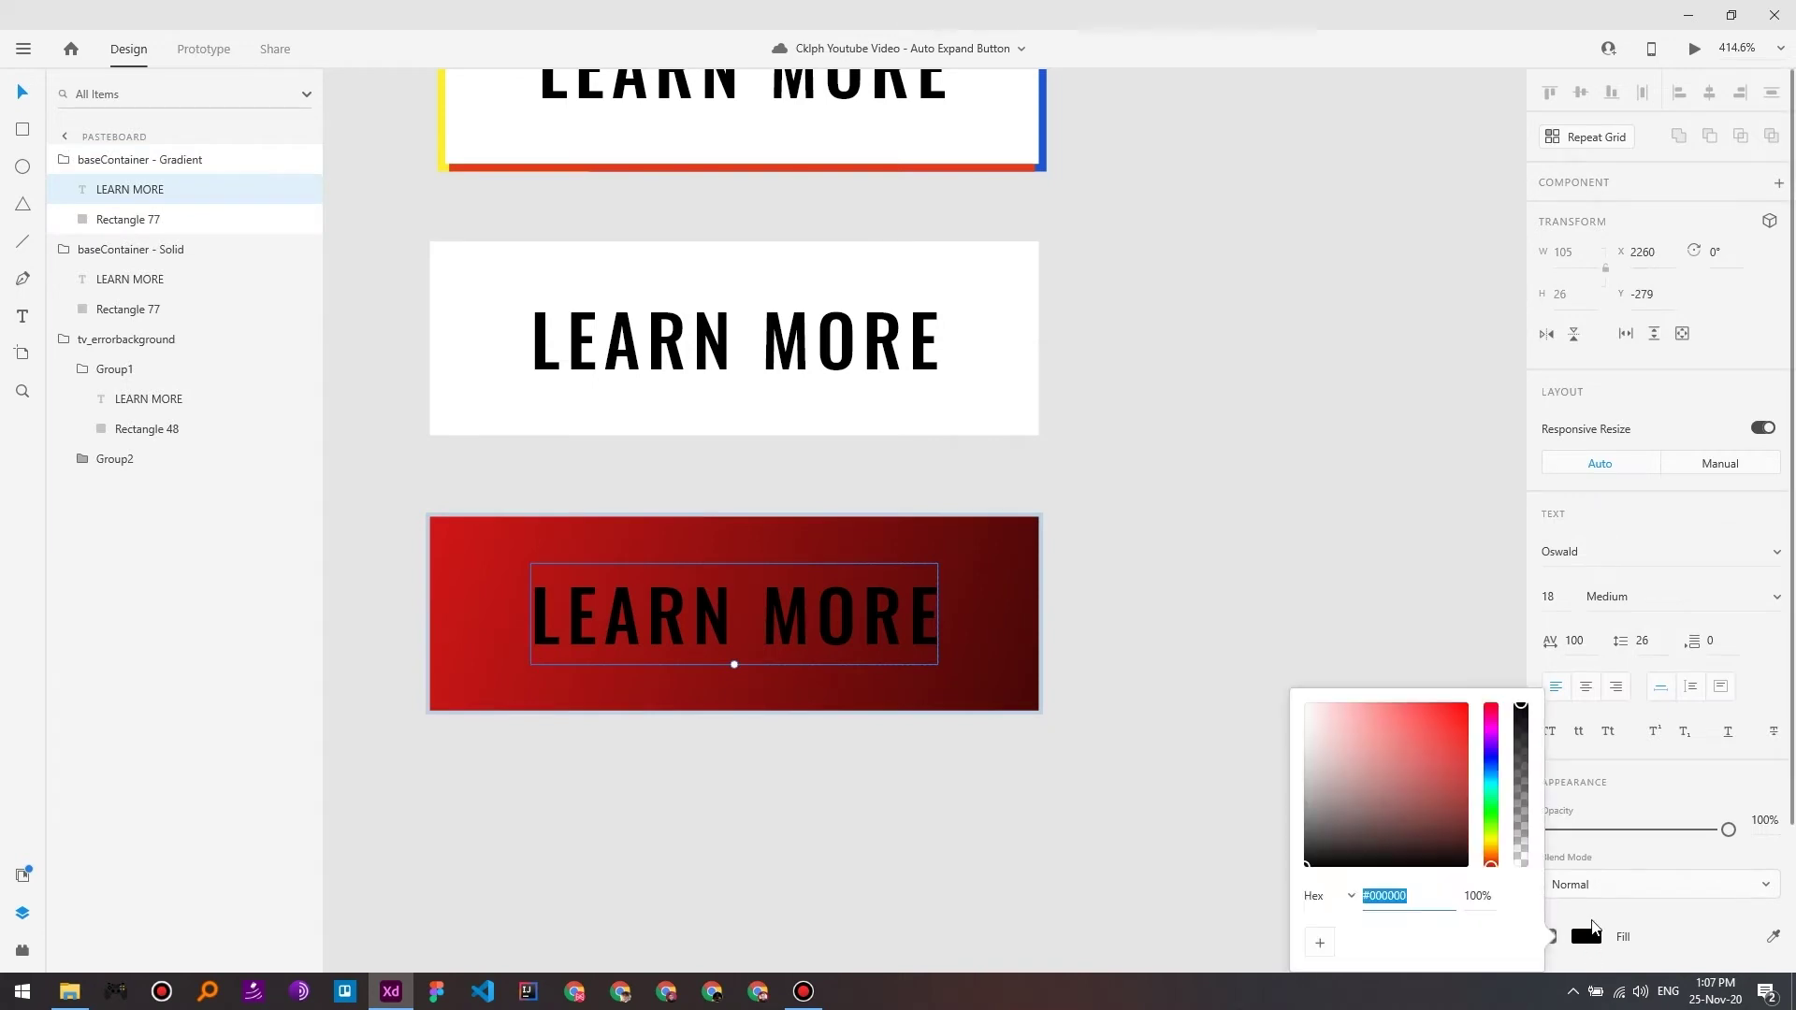
left_click_drag(1394, 735, 1328, 705)
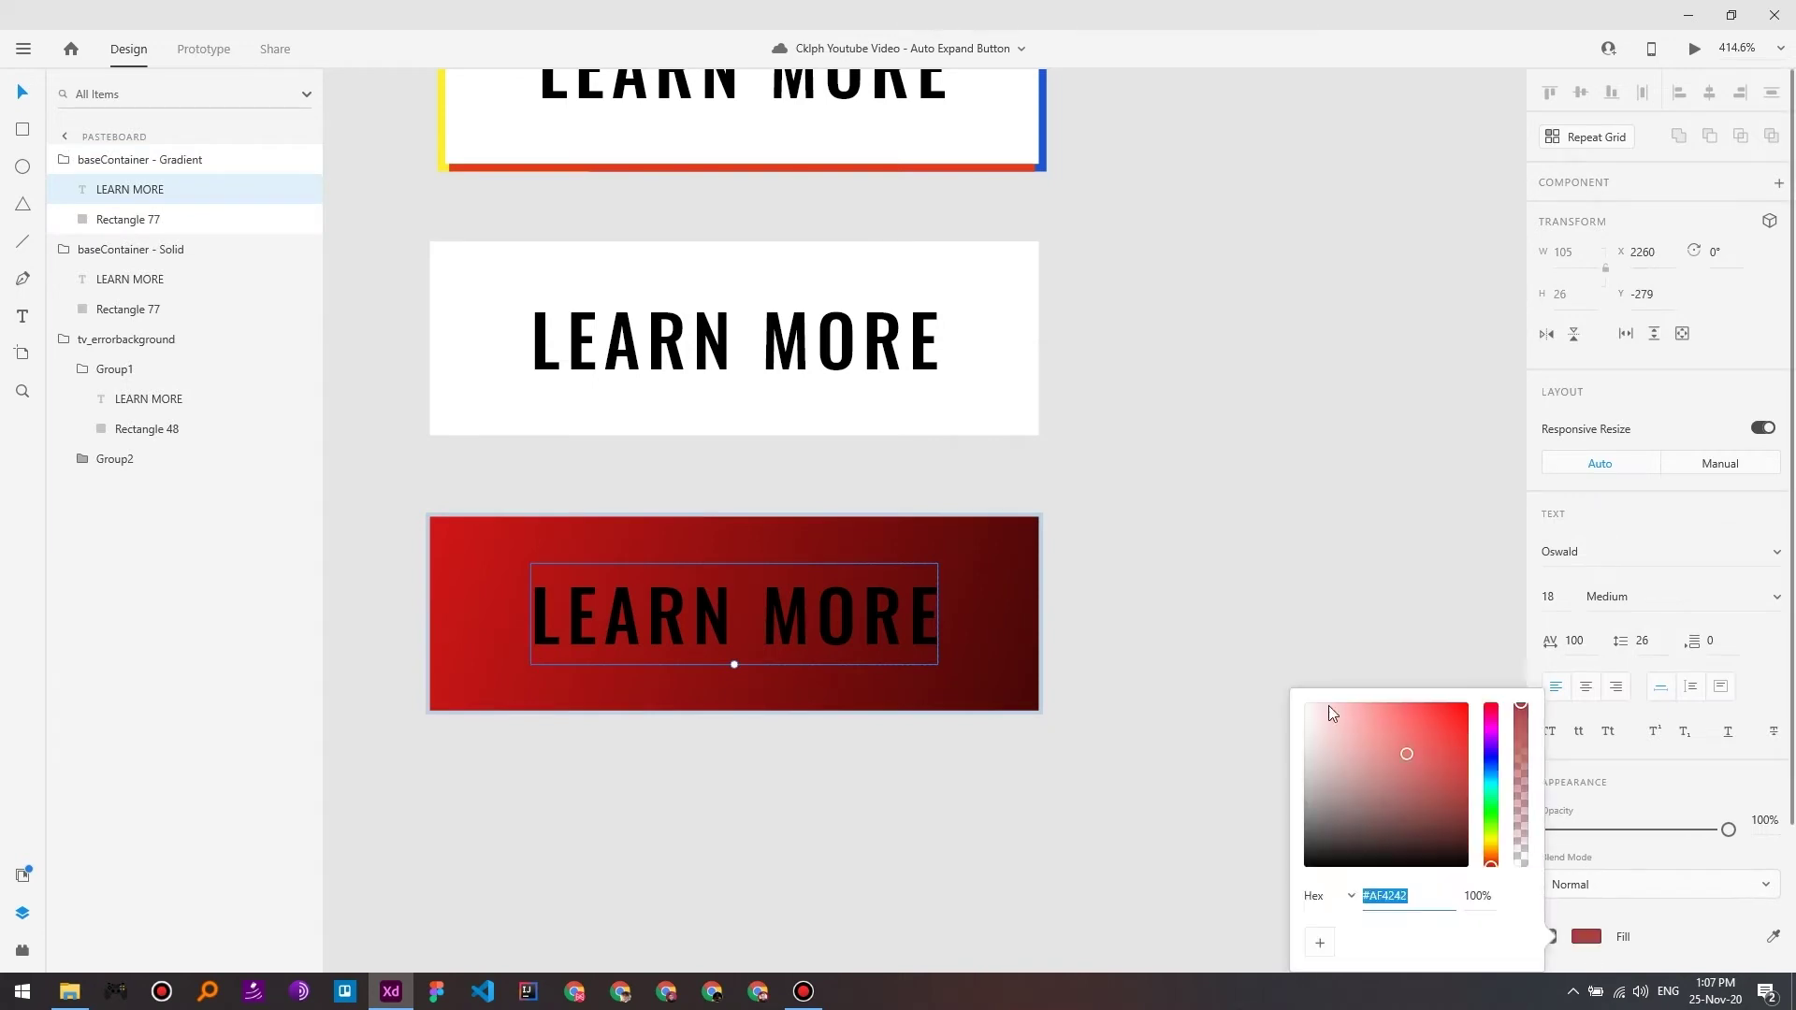
left_click(907, 807)
Step: Change the gradient button's label to READ MORE ON THE BLOG and save the document
scroll(1120, 503, "down", 5)
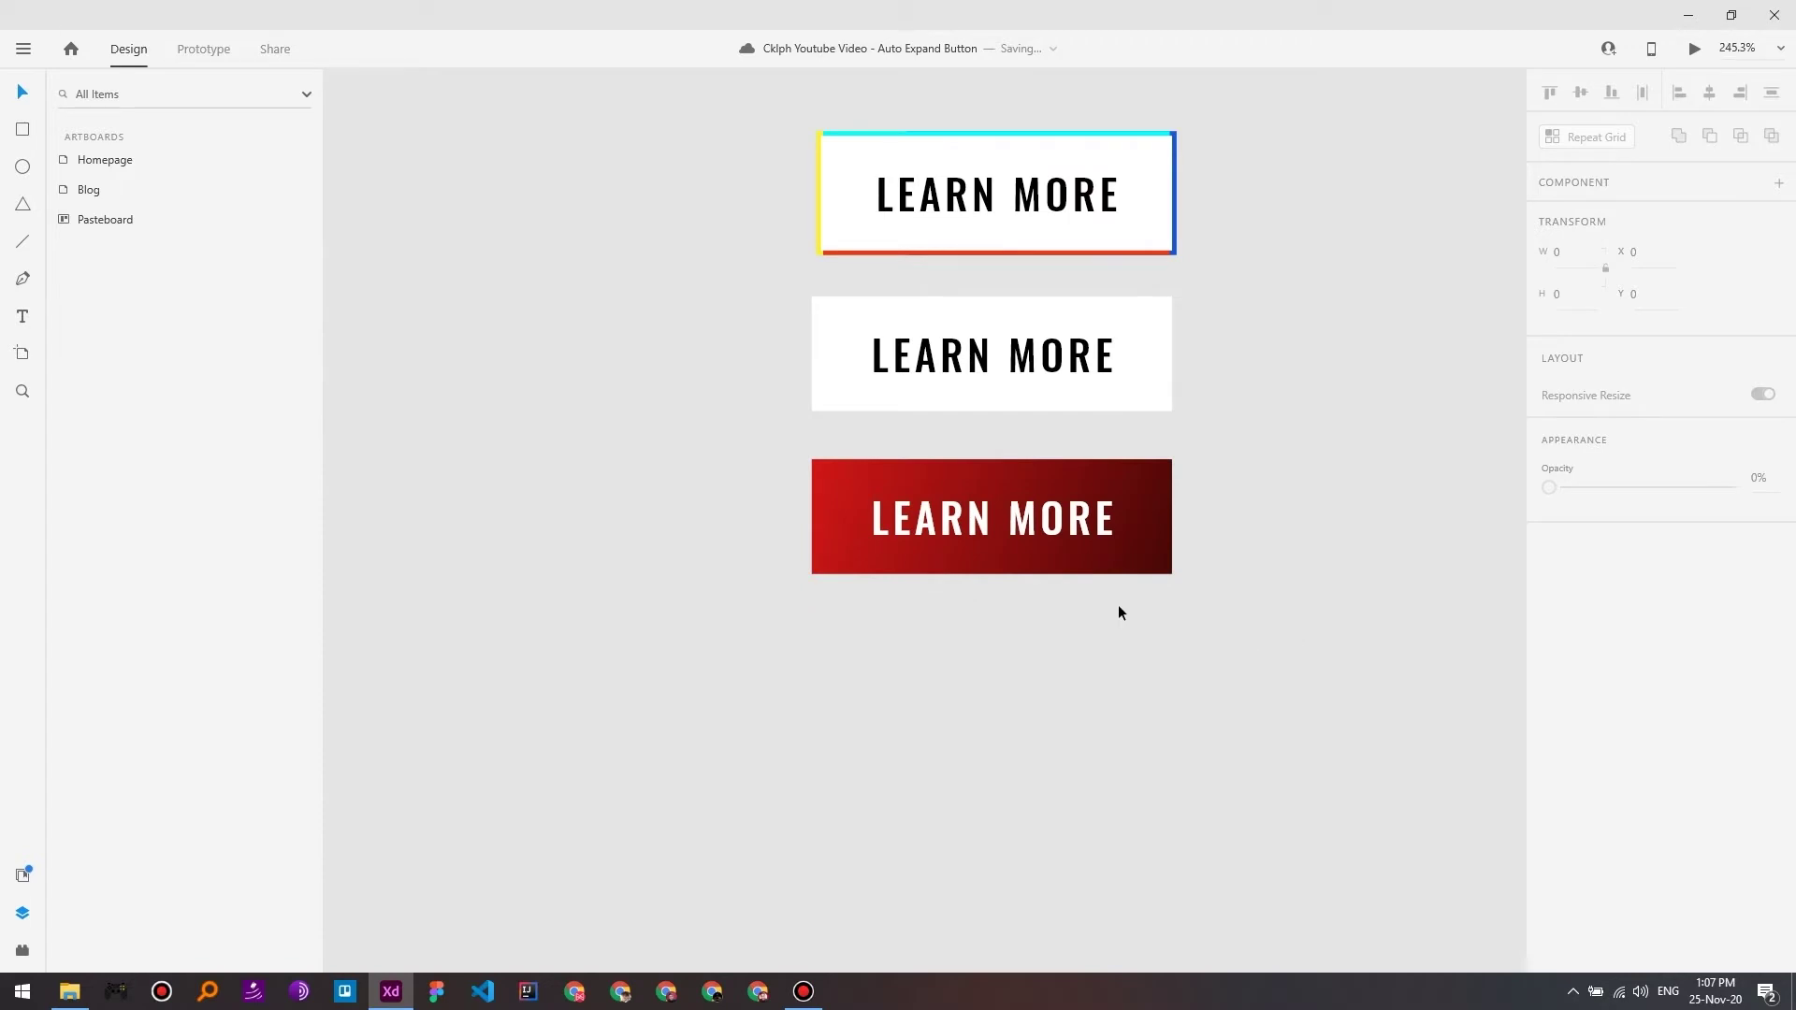
double_click(987, 531)
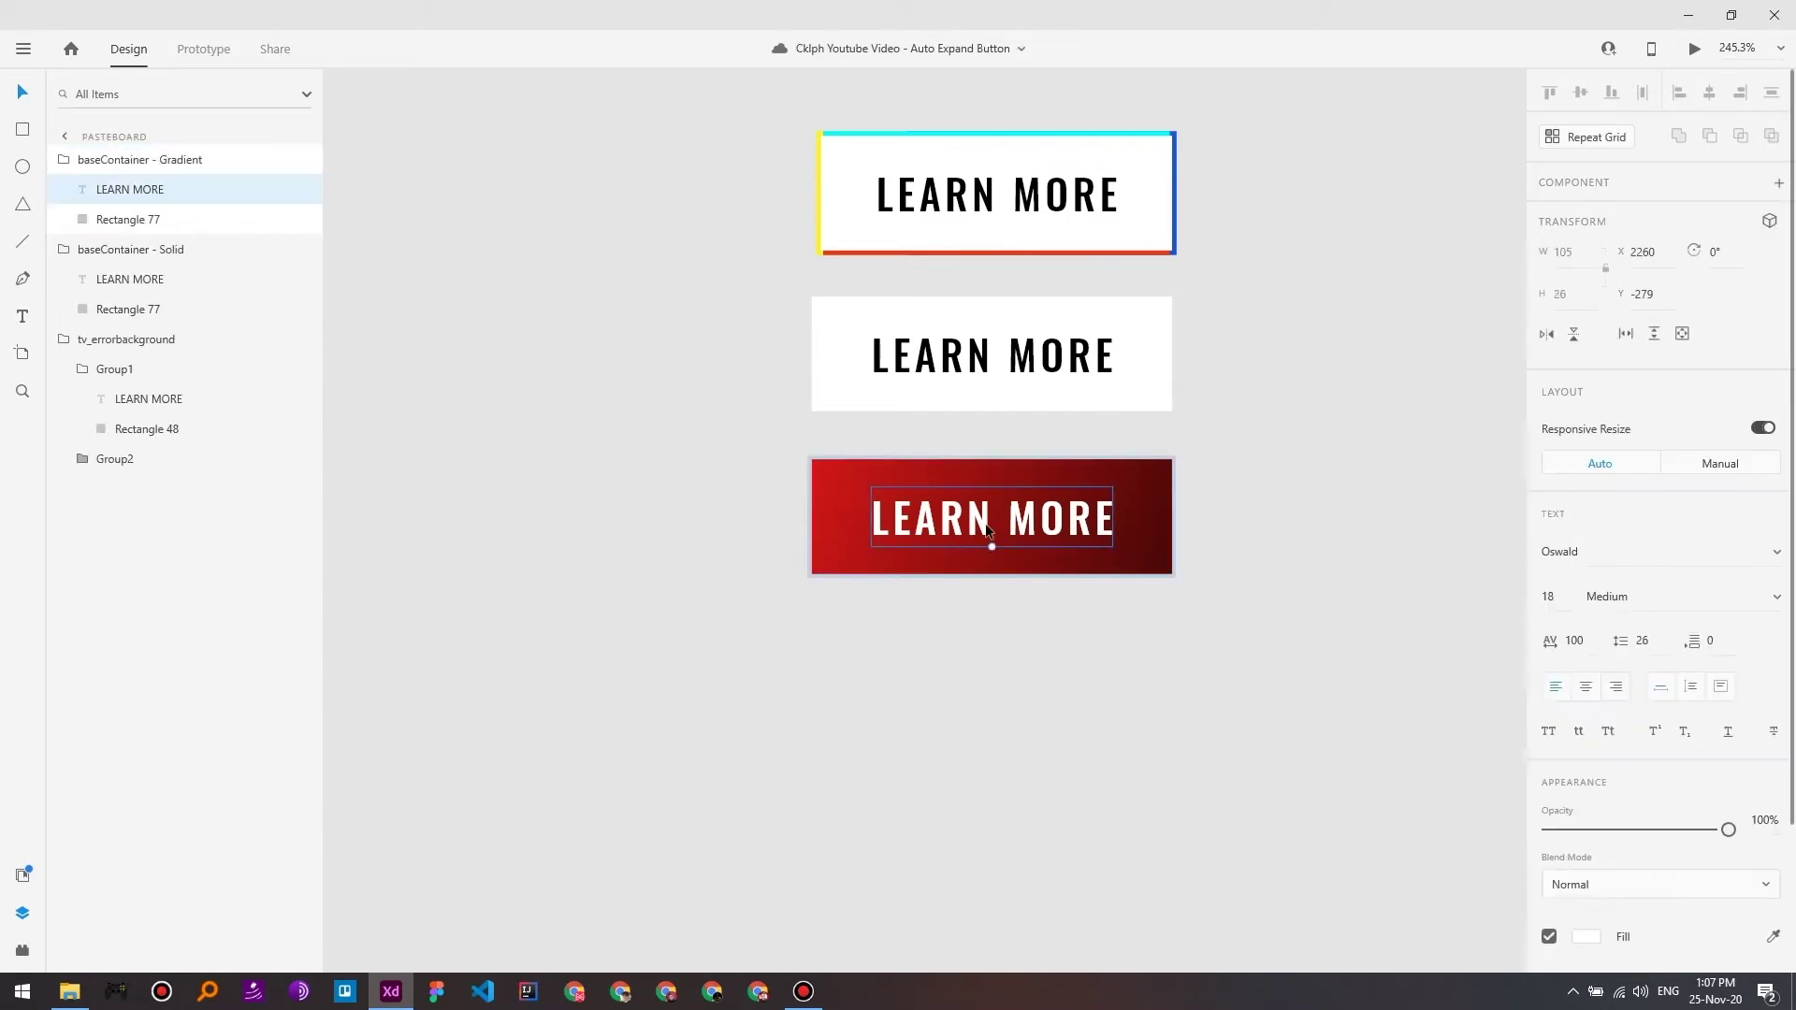
double_click(987, 530)
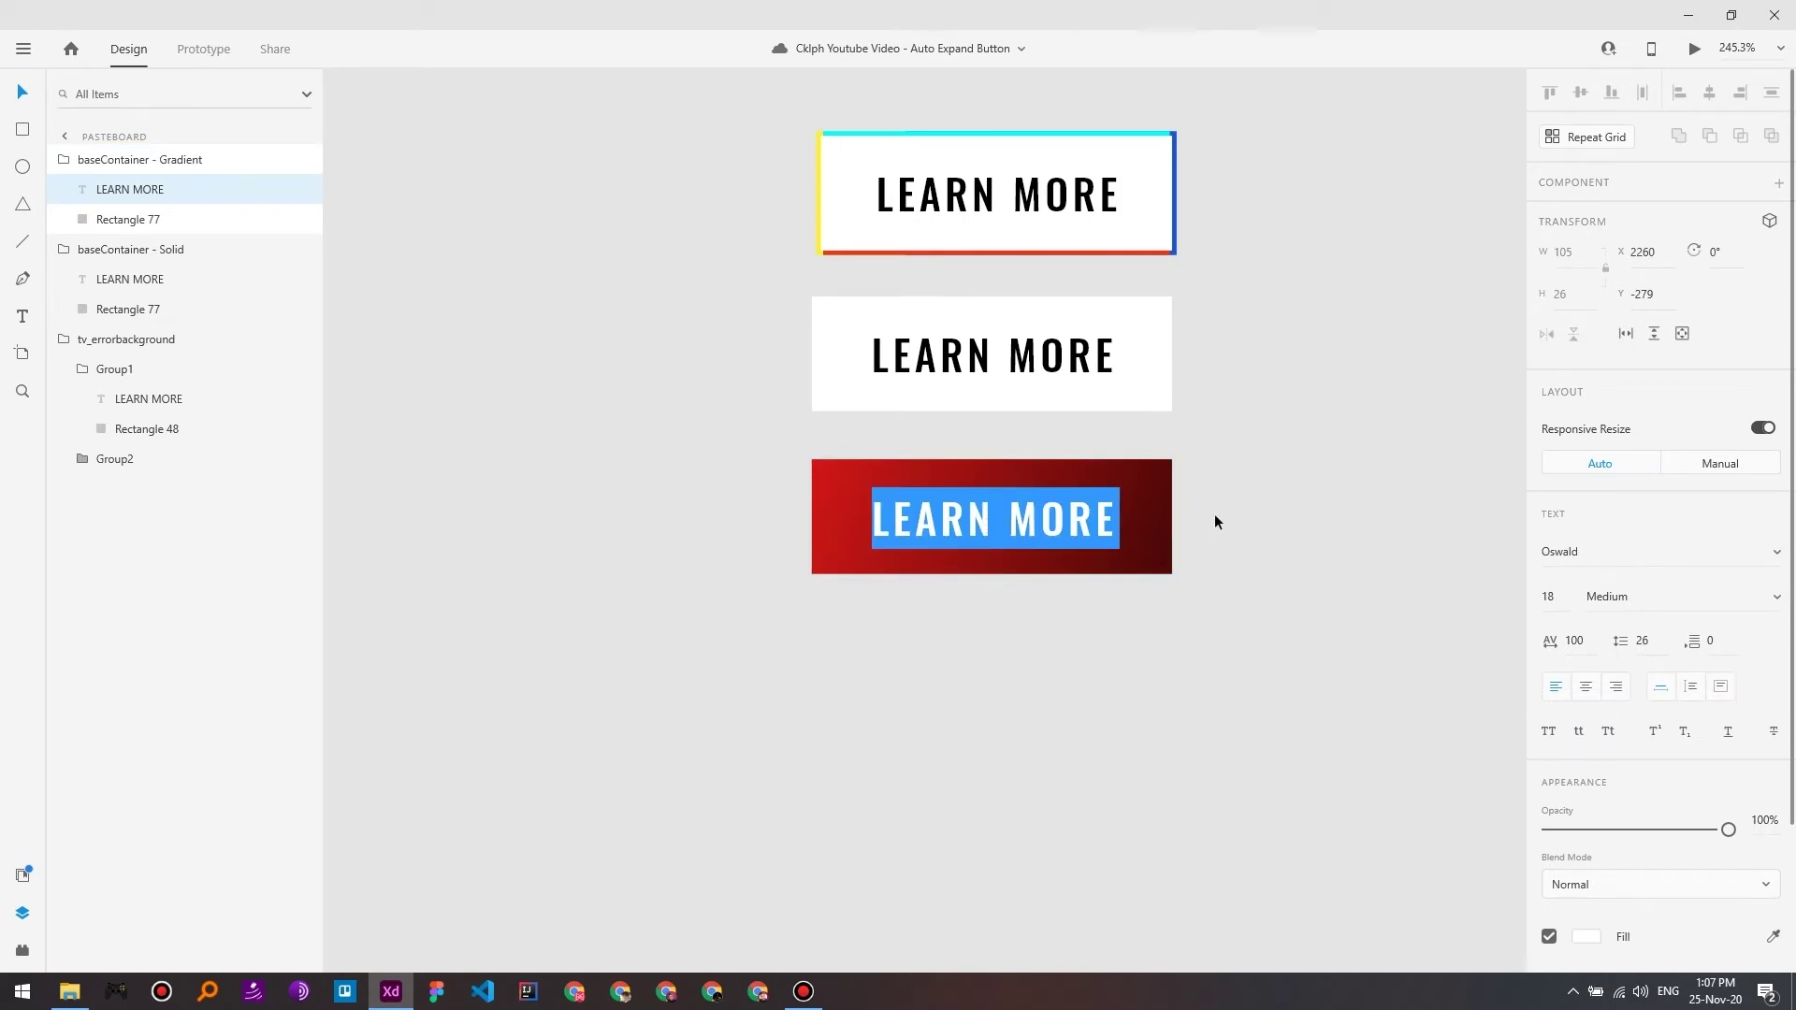
type("READ MORE")
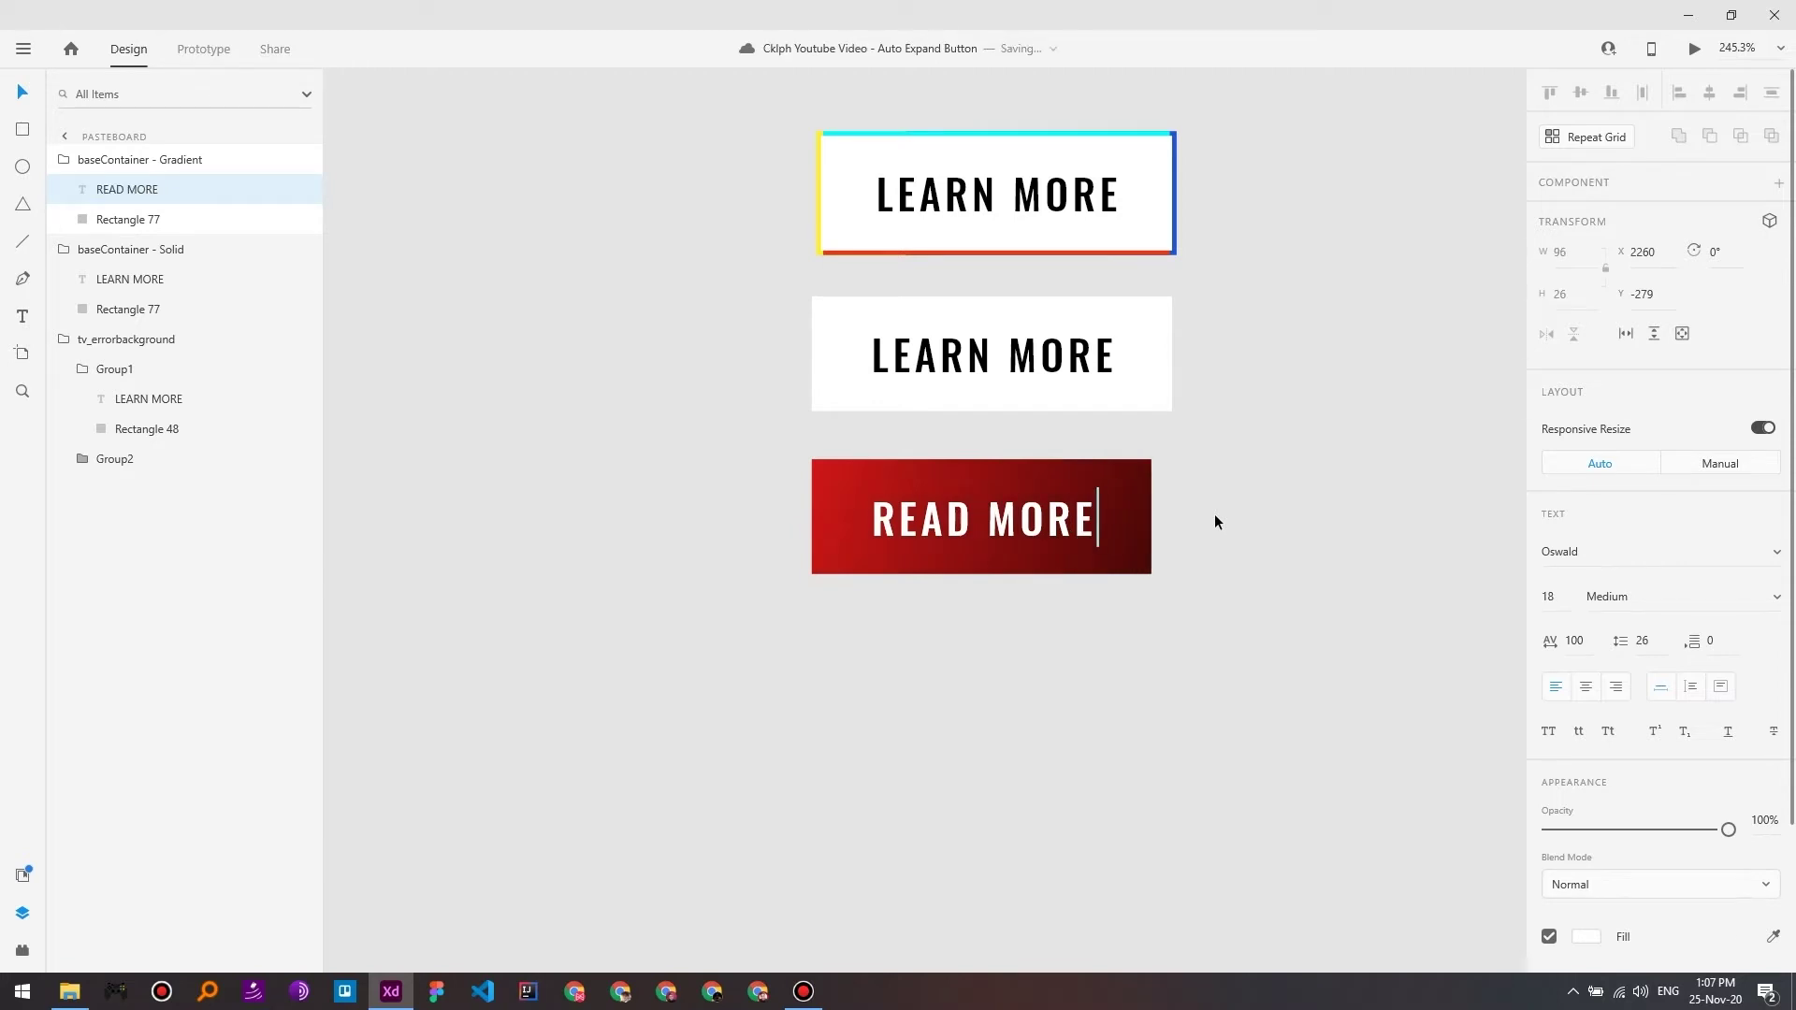
type(" ON THE BLOG")
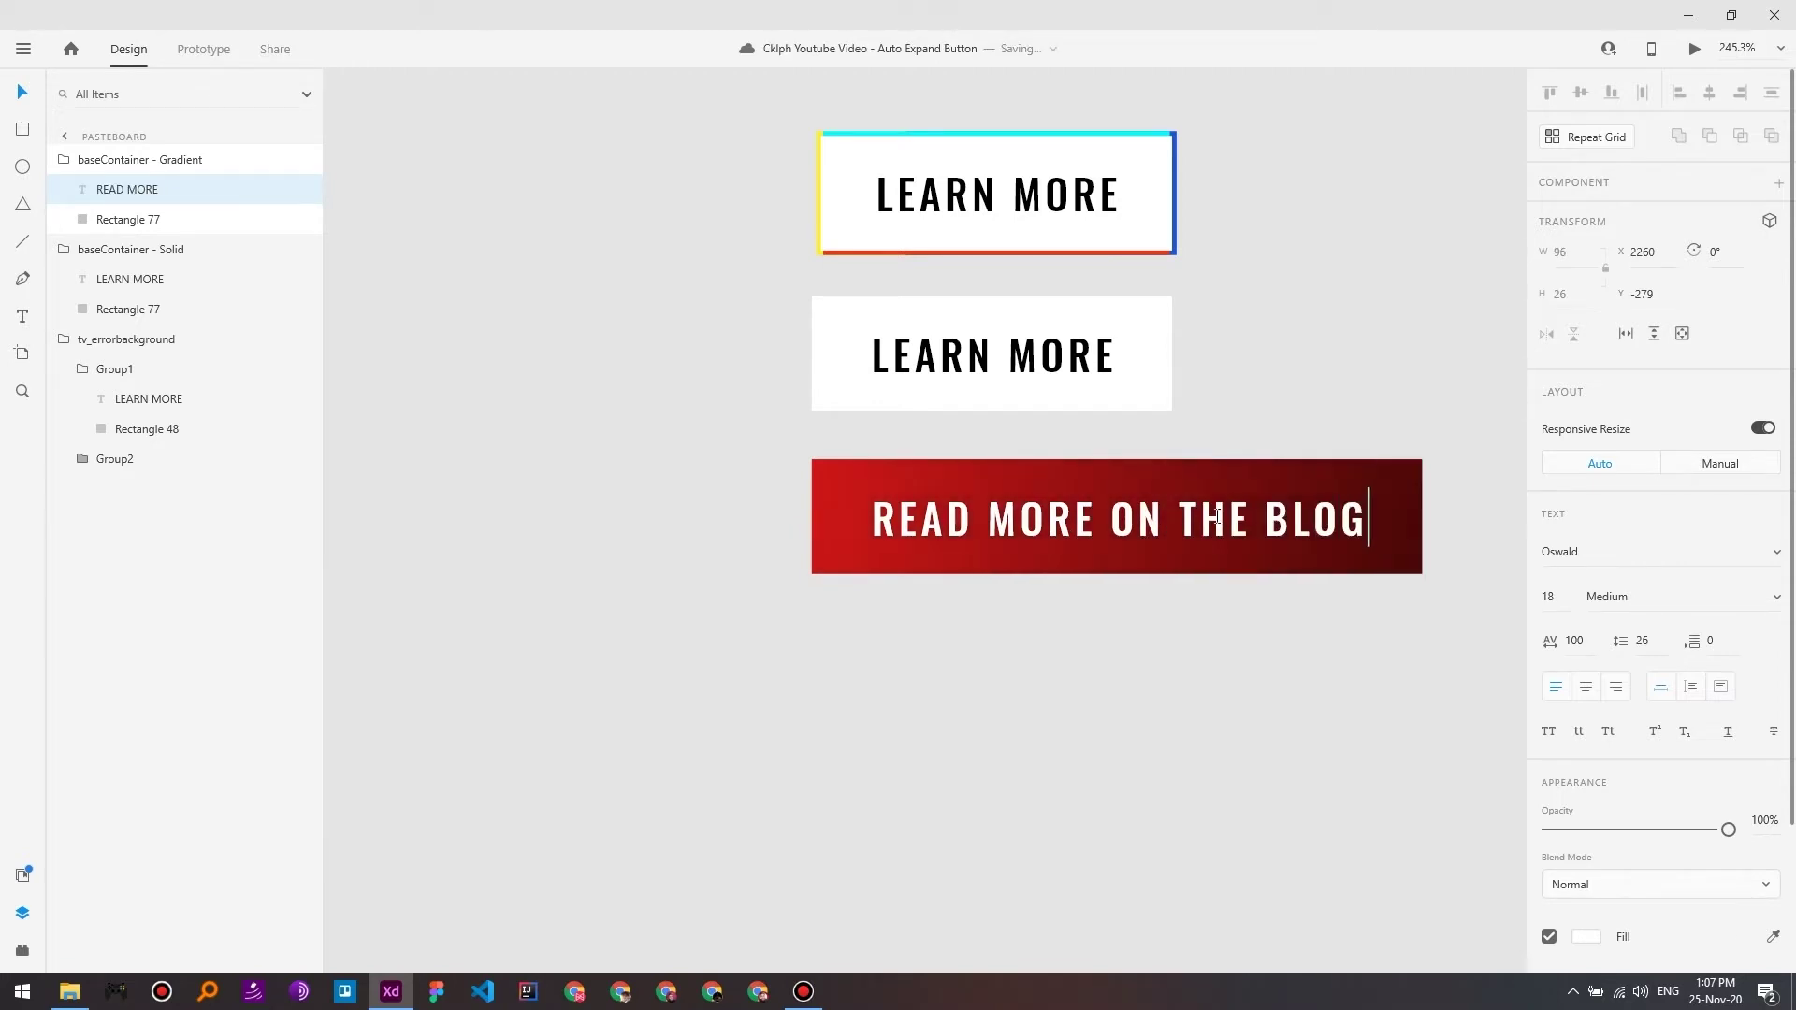
key("Escape")
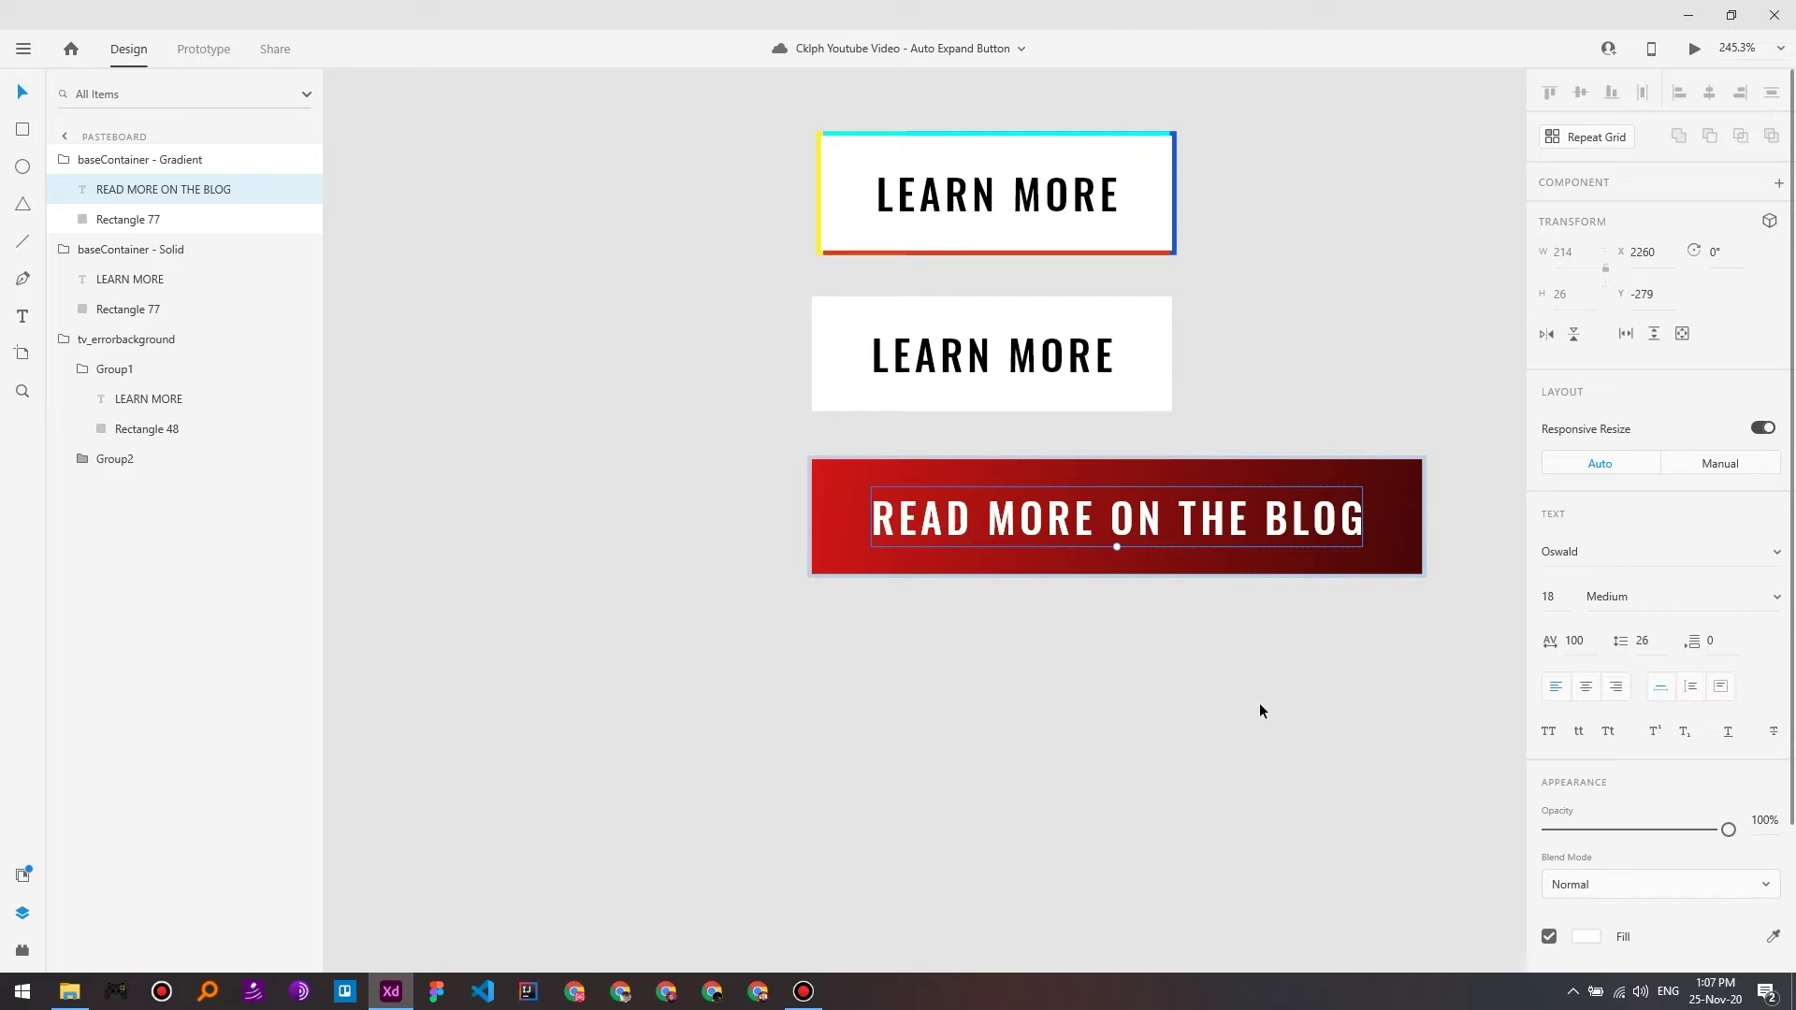
key("ctrl+s")
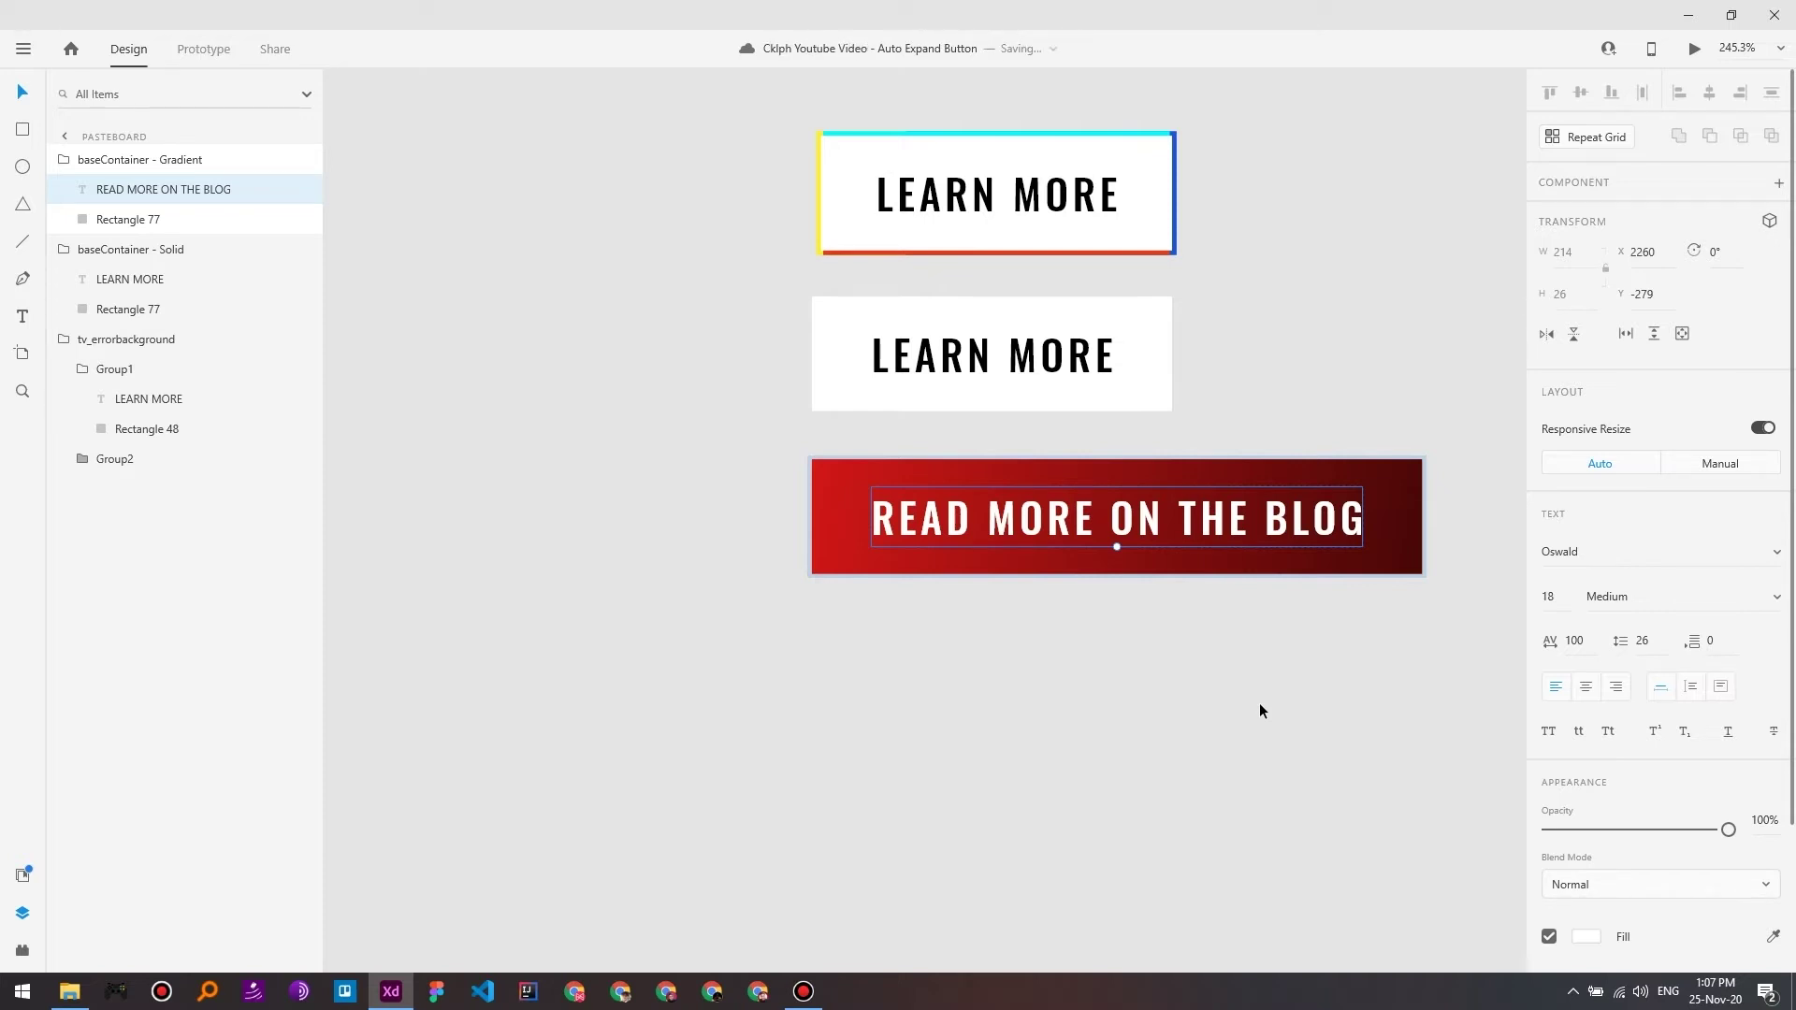
Step: Duplicate the red gradient button and place the copy directly below it at Y -211
left_click(1259, 709)
left_click(1092, 556)
key("ctrl+d")
left_click_drag(1136, 552, 1104, 716)
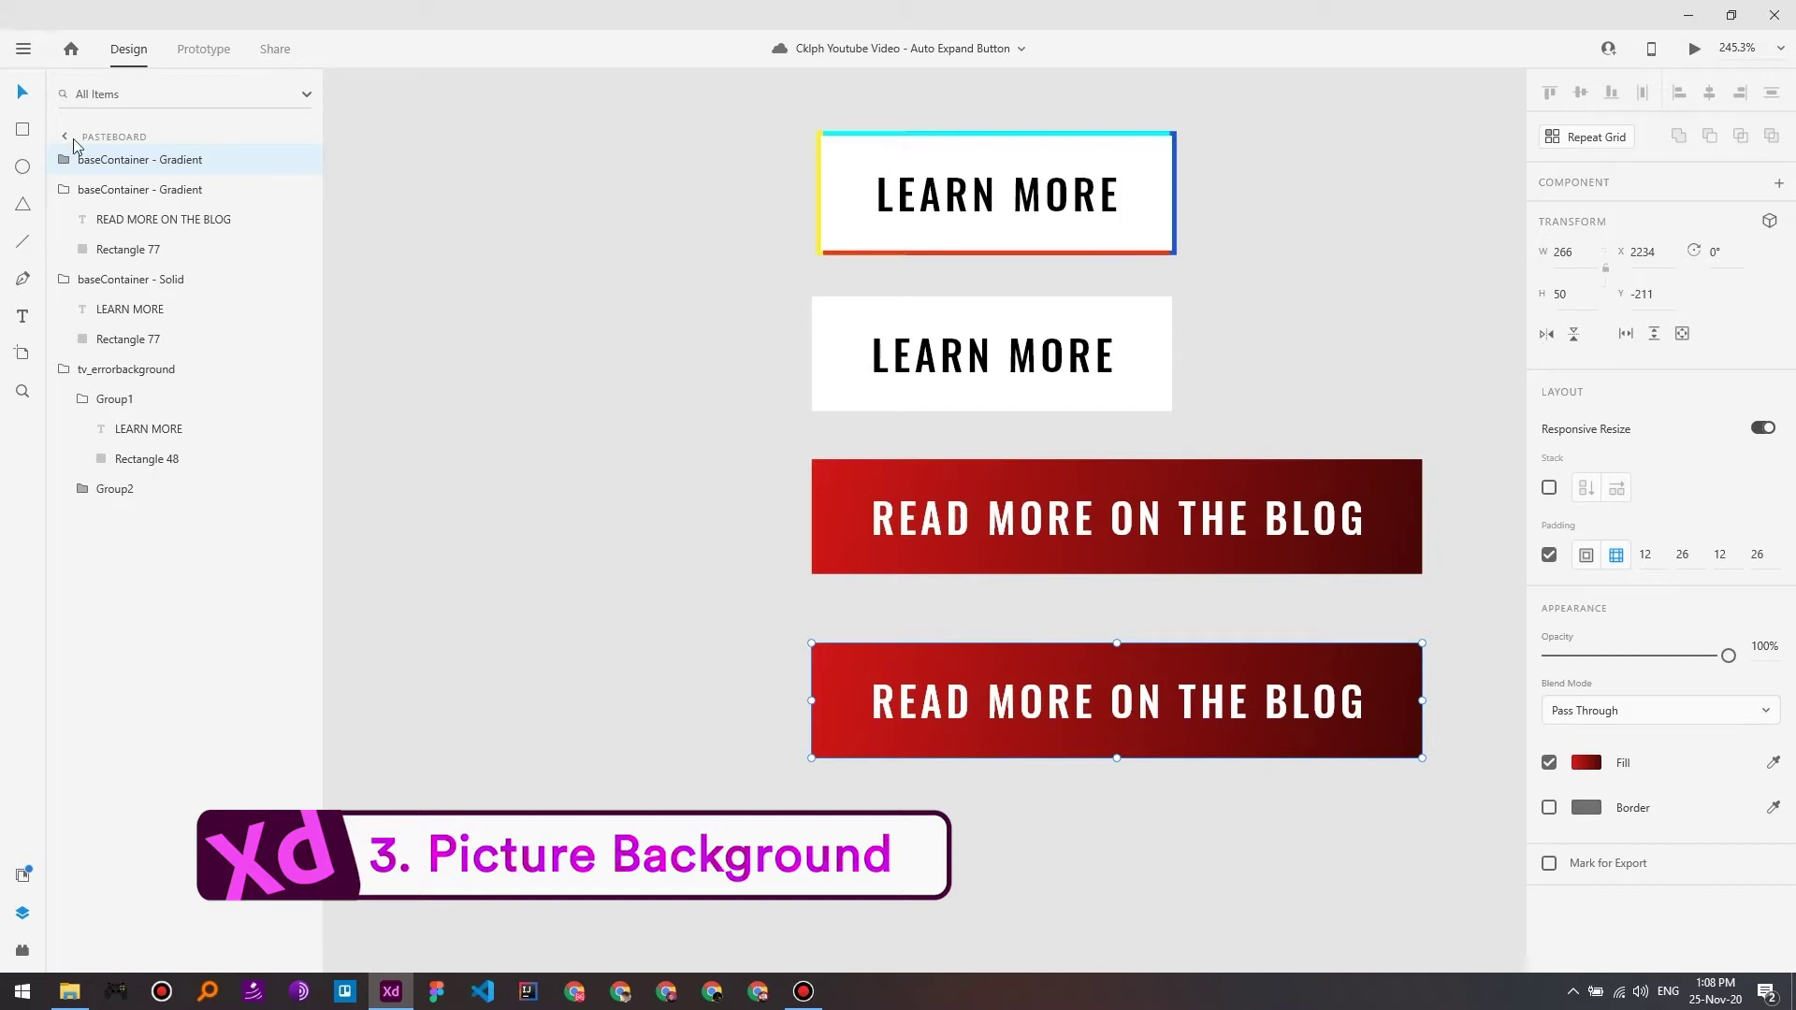
Step: Rename the group of the lowest gradient button as baseContainer - Pictures
double_click(160, 166)
double_click(171, 160)
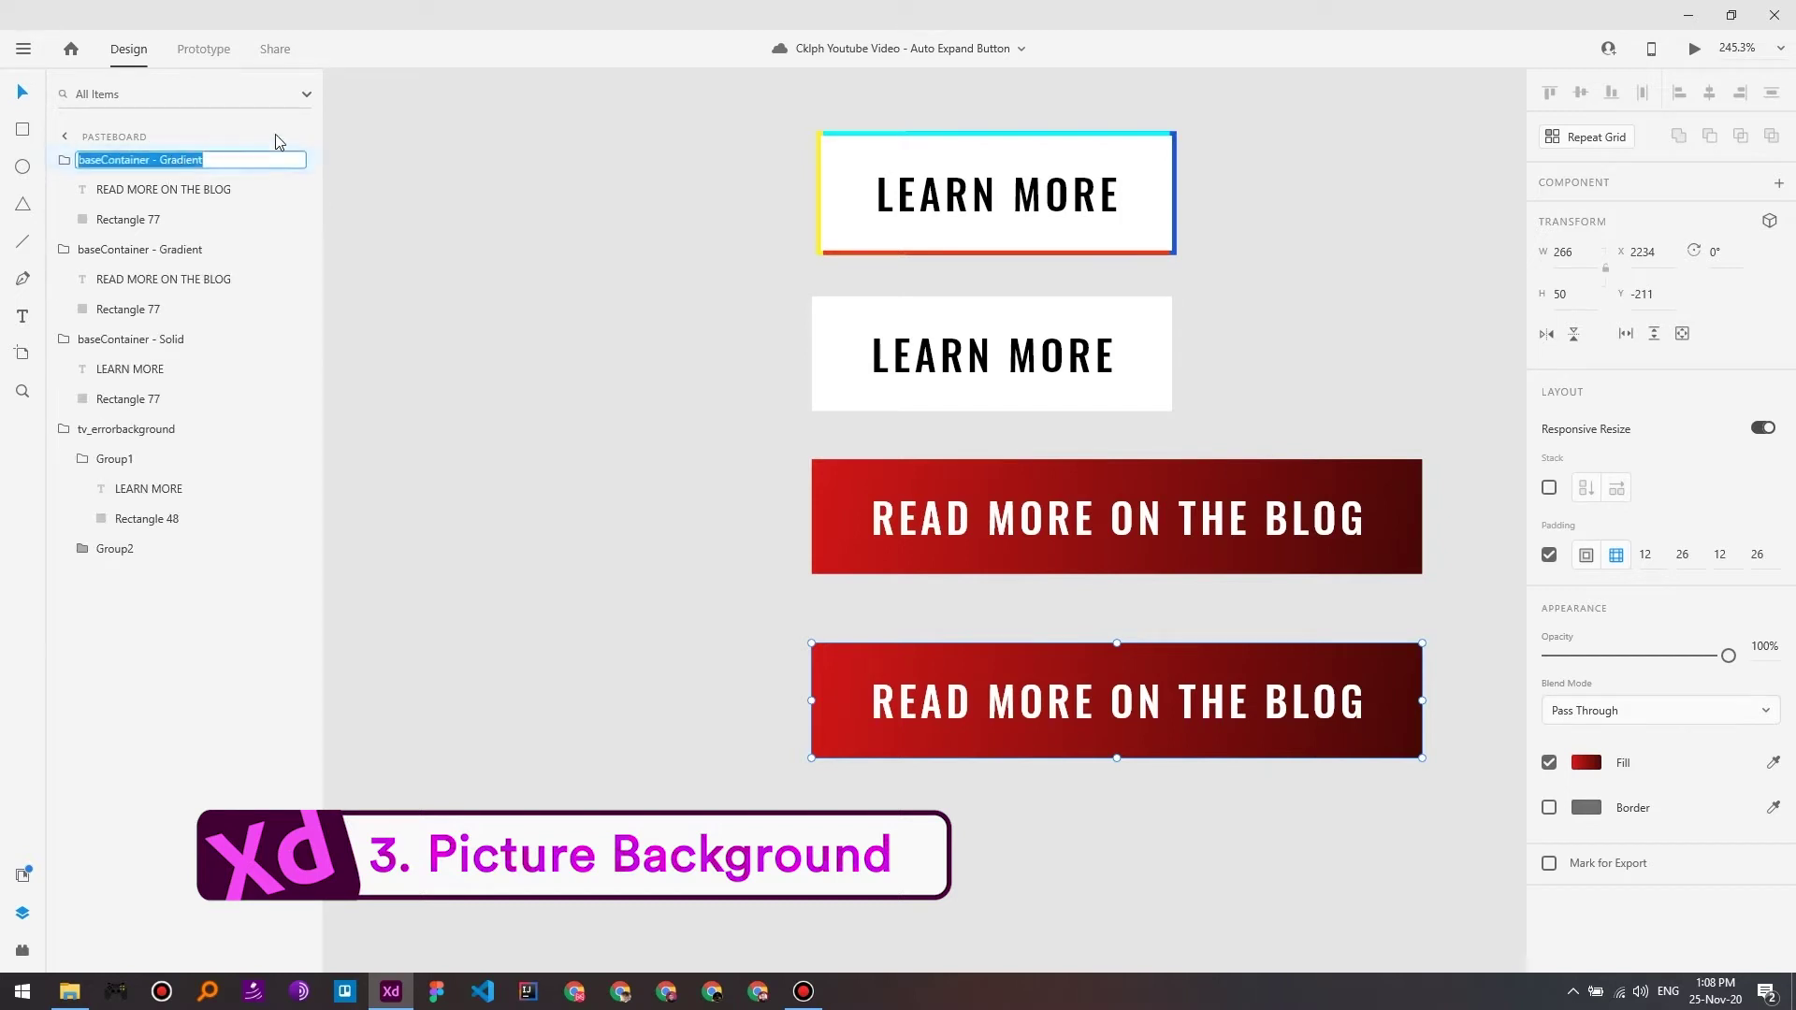
key("End")
key("BackSpace")
key("BackSpace")
type("Pic")
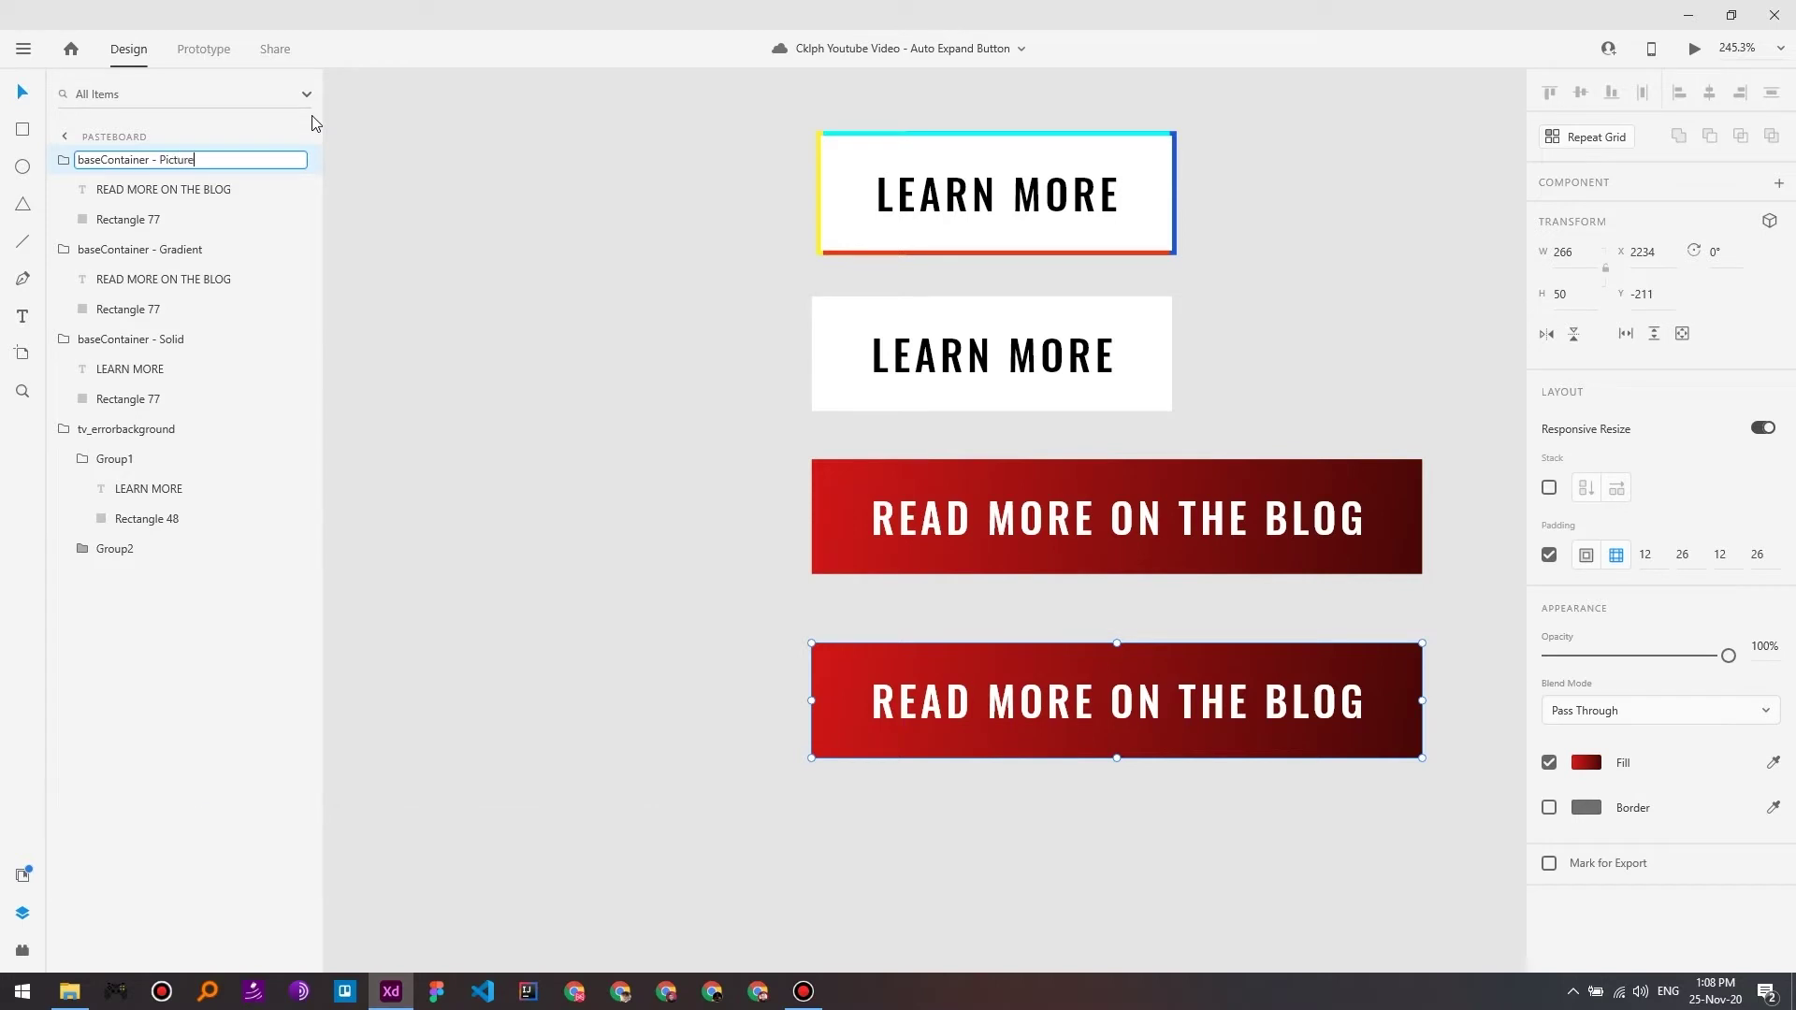
type("tures")
key("Return")
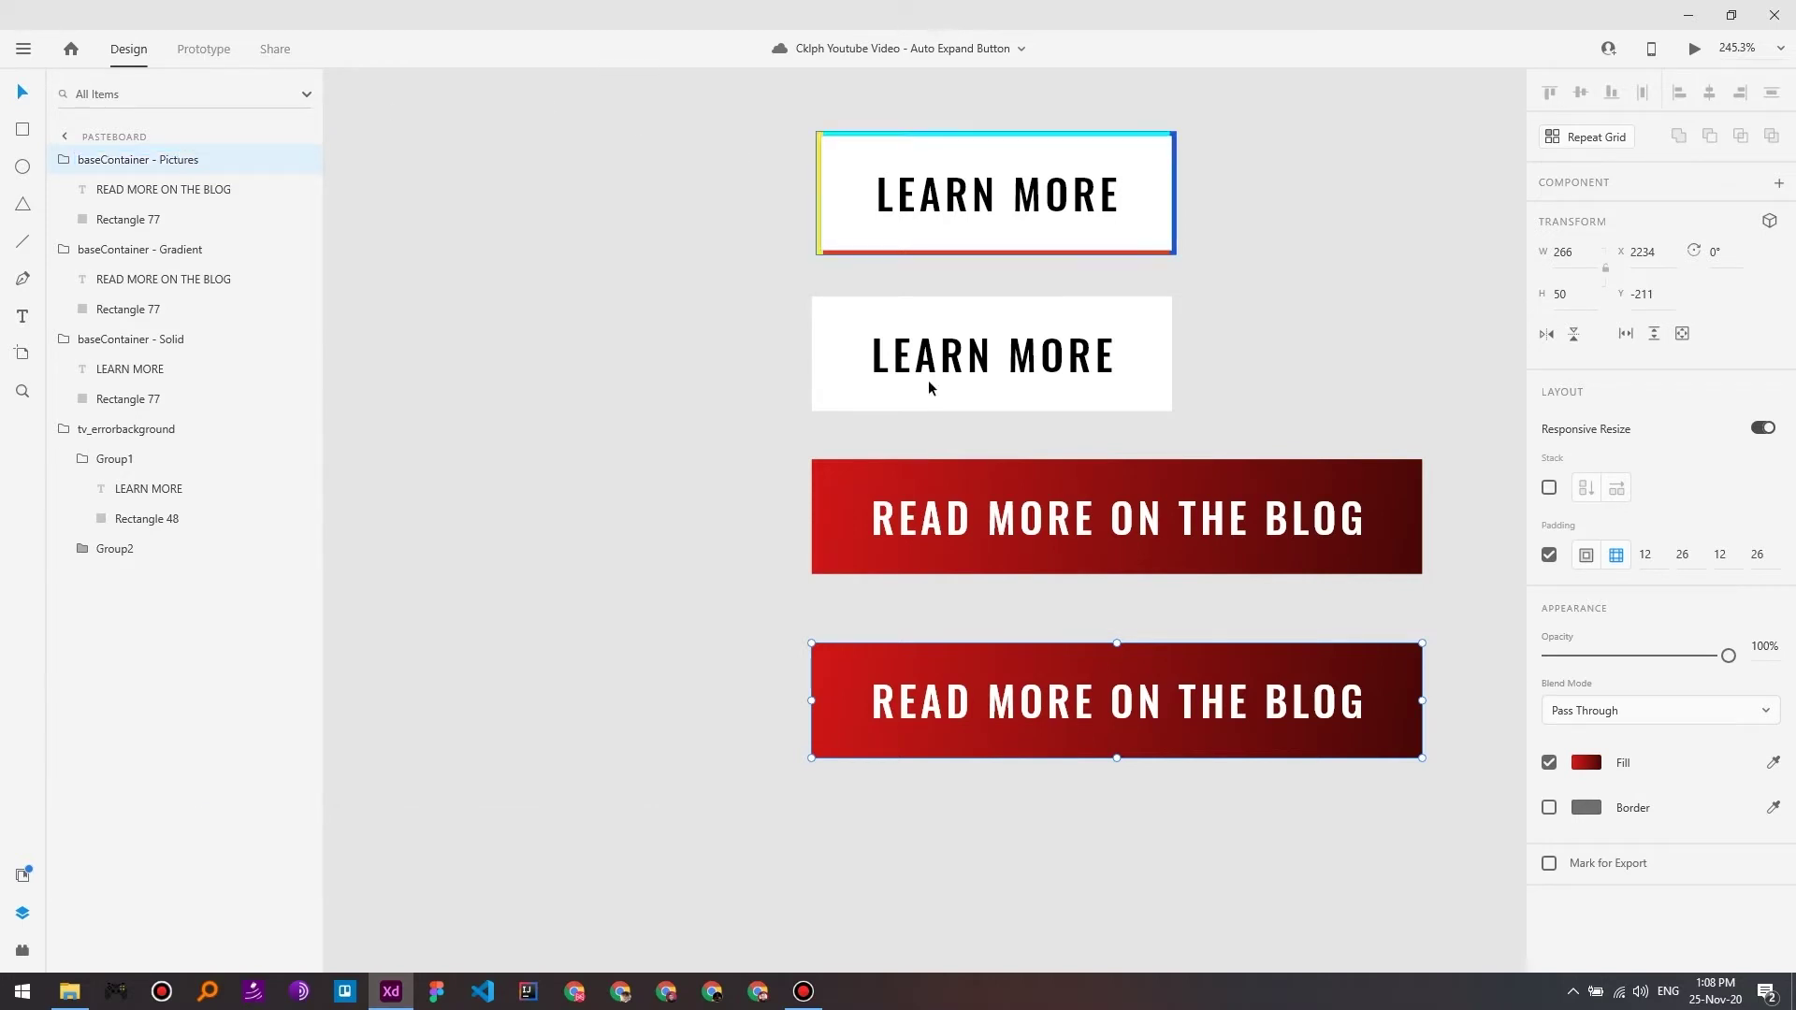
Step: Move the baseContainer - Pictures button straight down to about Y -187, widening the gap to the button above
left_click(614, 540)
scroll(1111, 460, "down", 1)
scroll(1111, 461, "down", 2)
scroll(1111, 460, "right", 2)
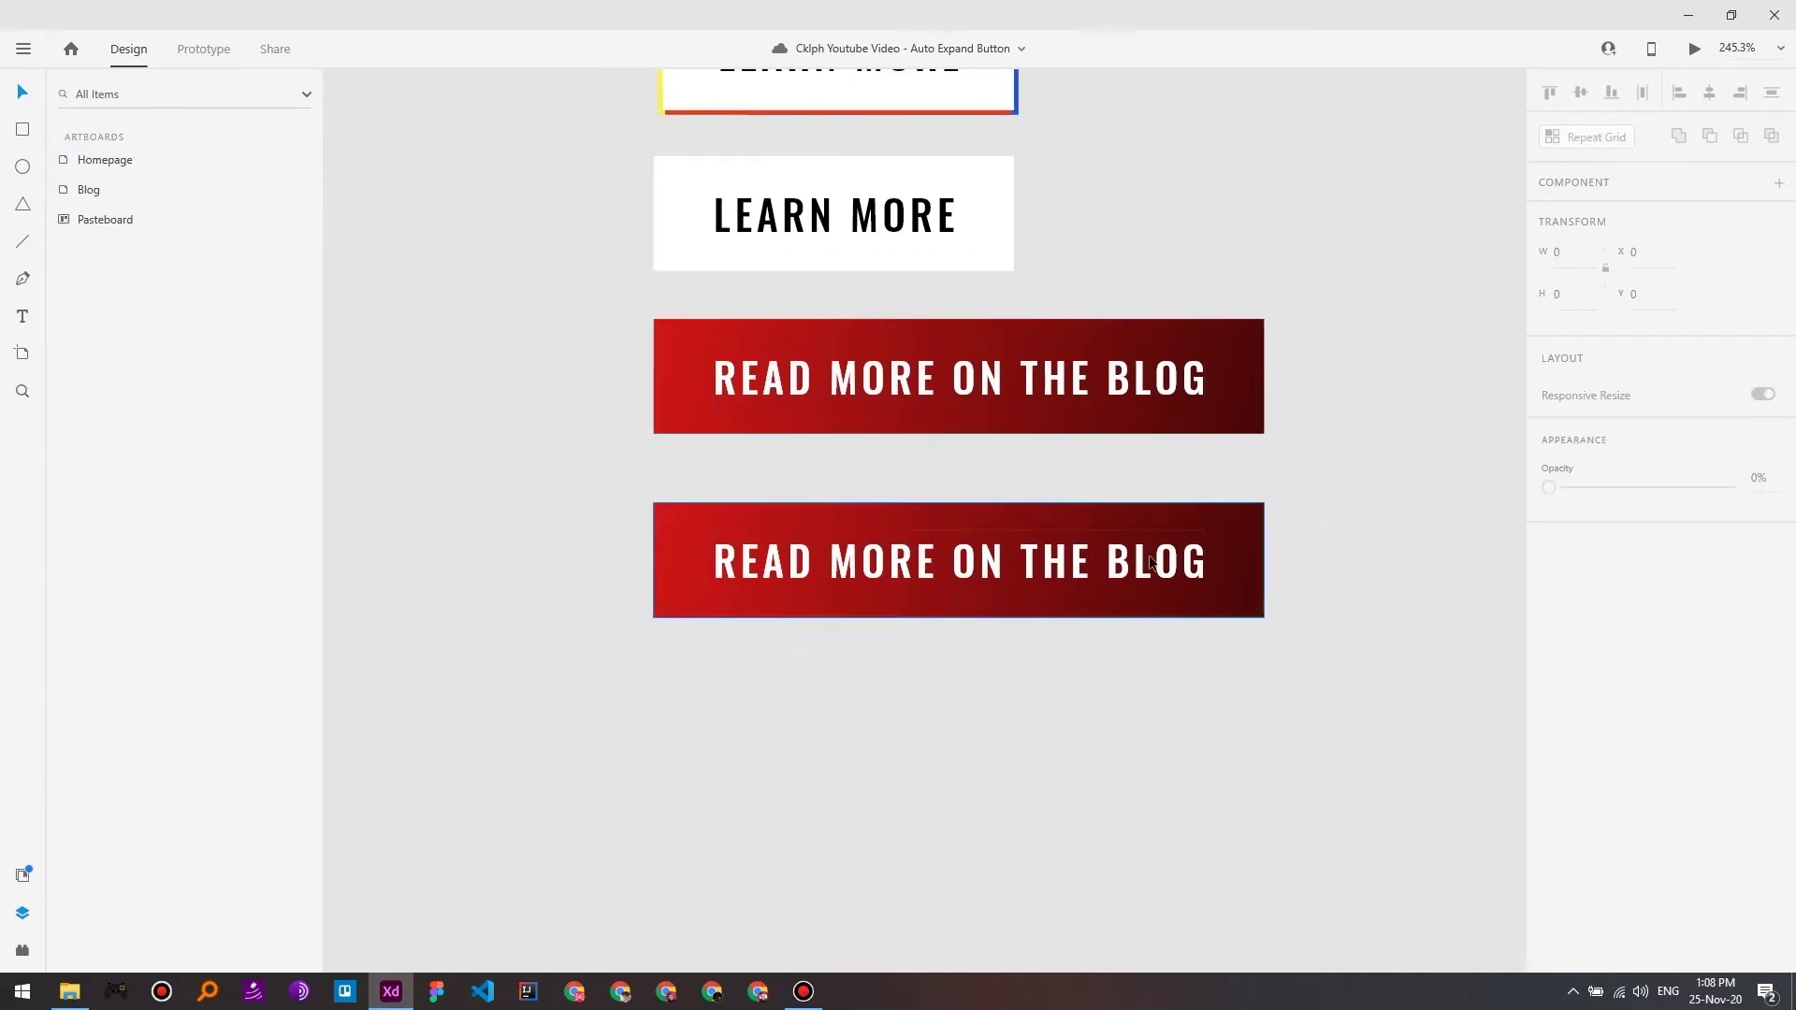
left_click(1050, 558)
left_click_drag(1050, 558, 1050, 612)
left_click(885, 526)
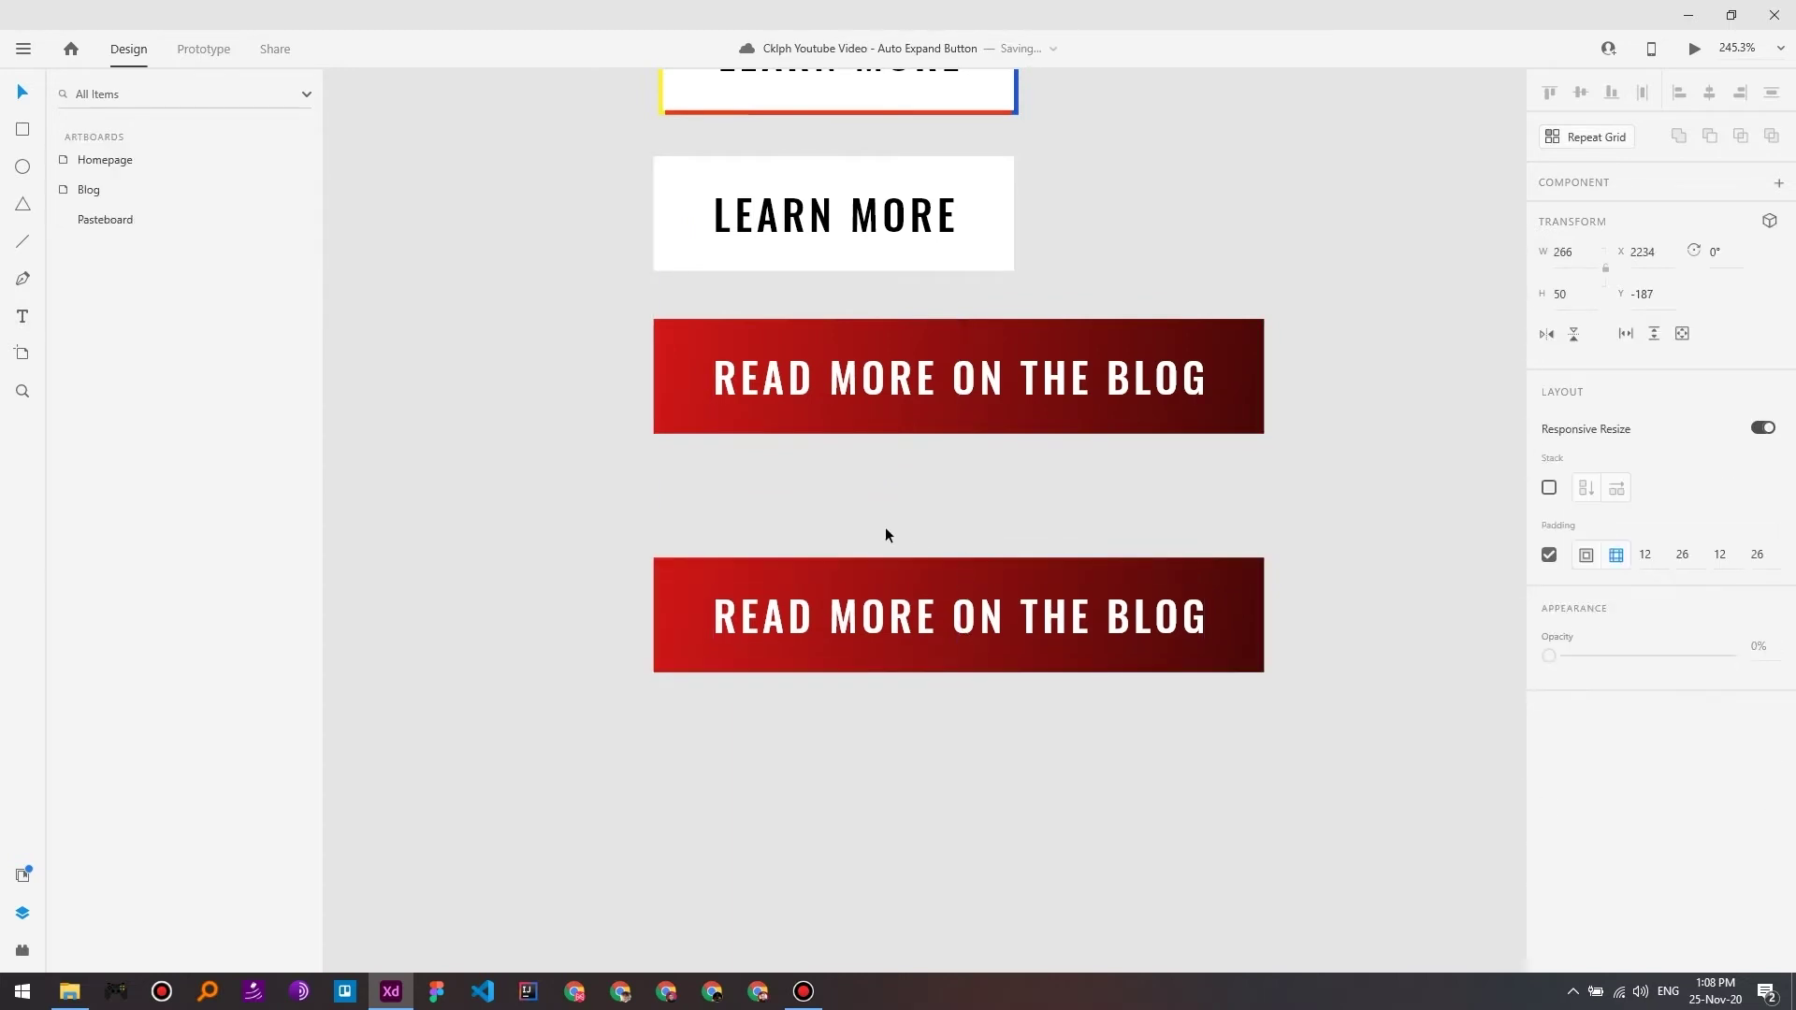
Step: Draw a borderless white rectangle about 287 by 70 over the lowest button and nest it below the text in the baseContainer - Pictures group
key("r")
left_click_drag(625, 540, 1283, 700)
left_click(1549, 718)
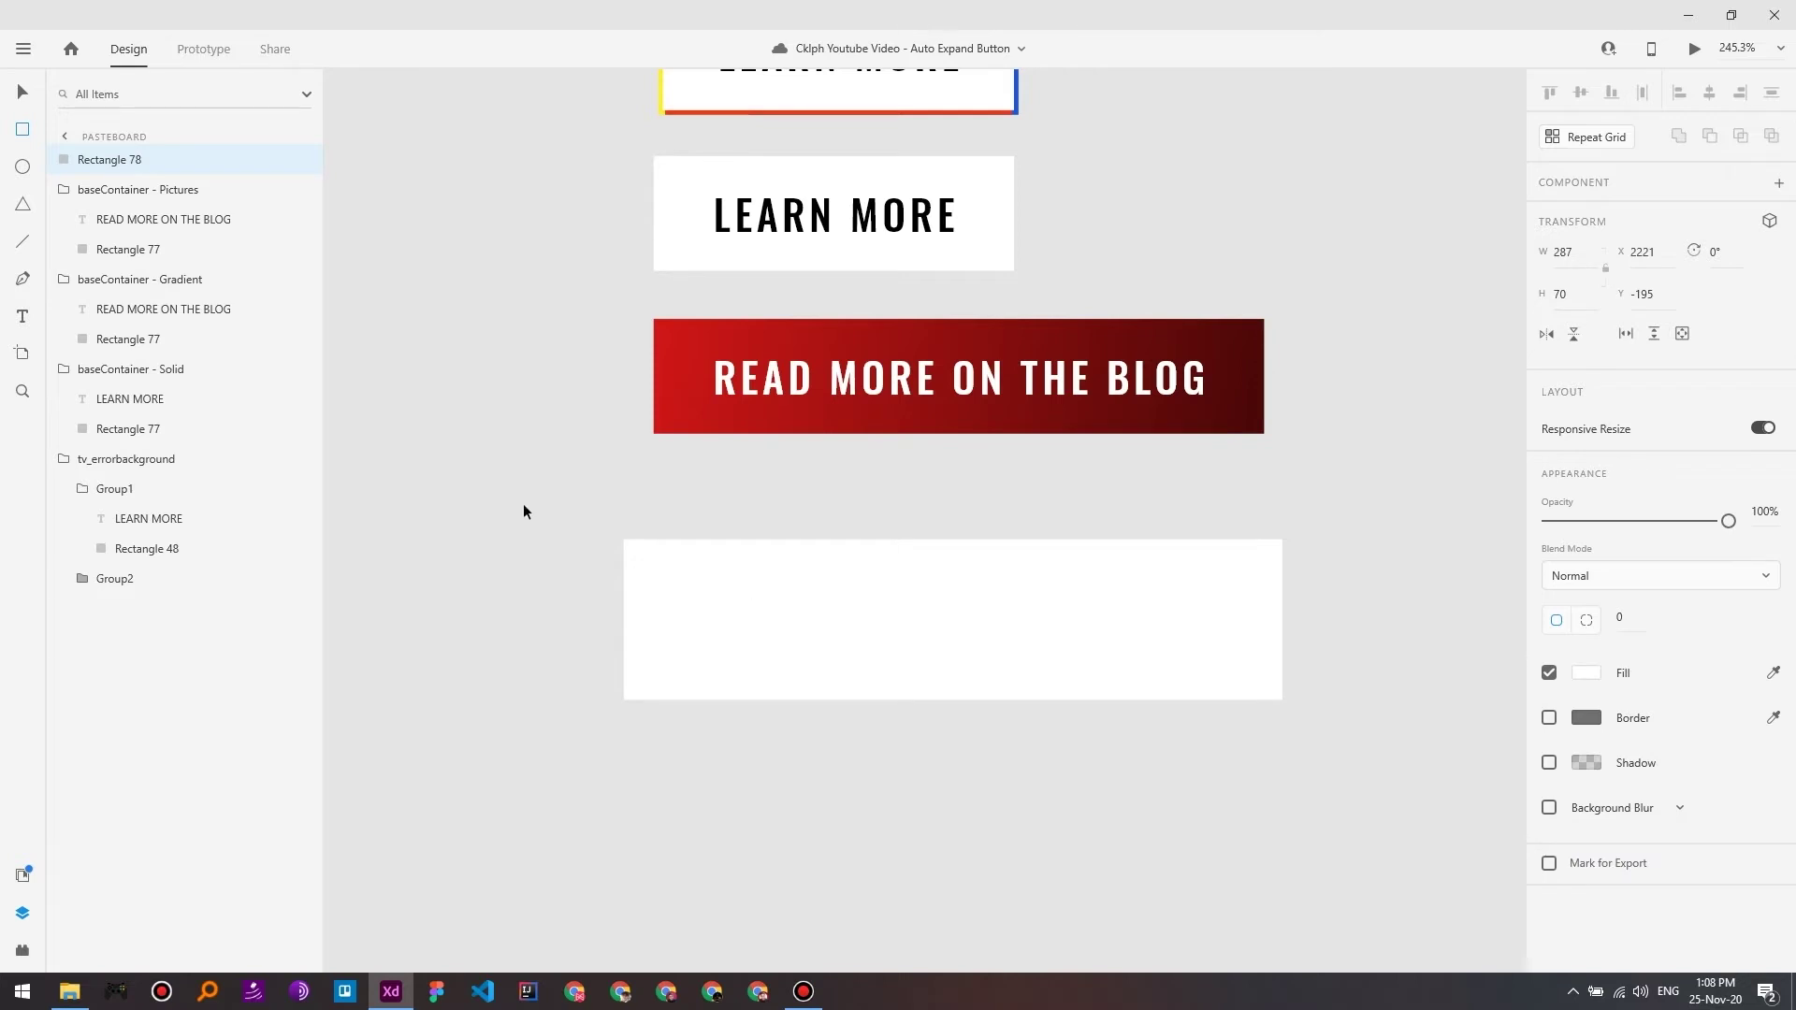
left_click_drag(84, 147, 170, 260)
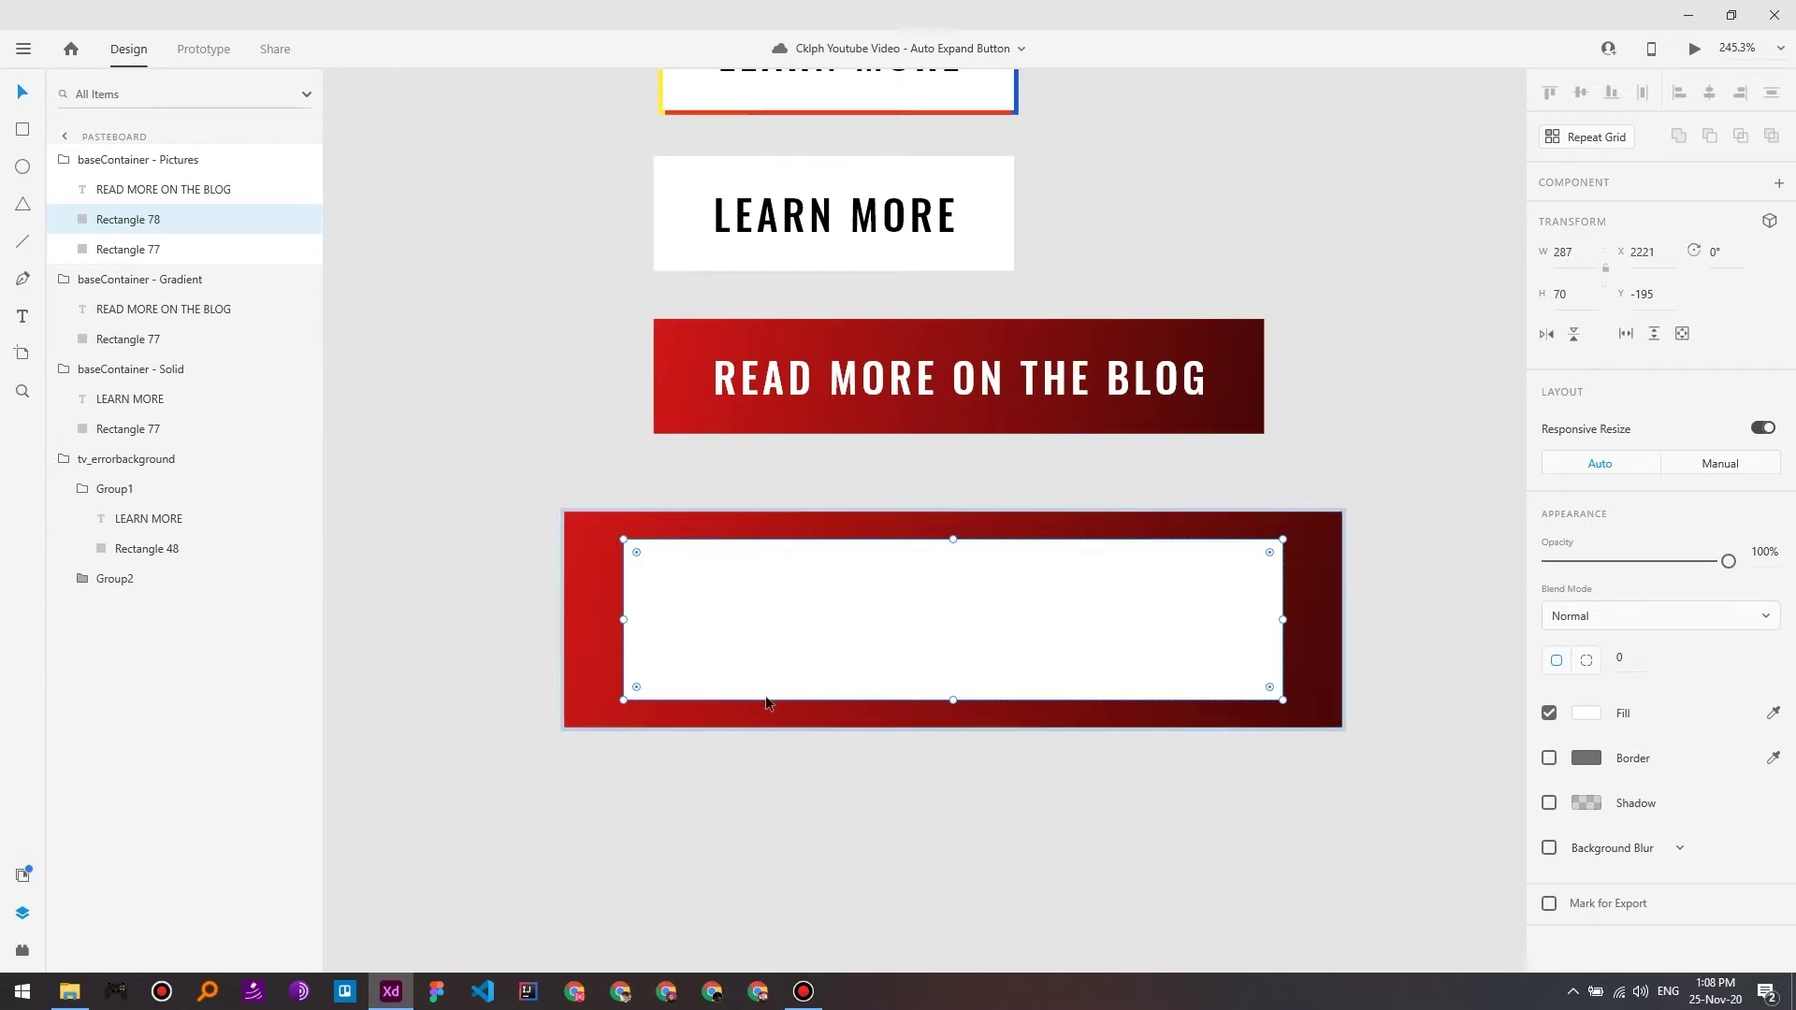
left_click(862, 875)
Step: Resize the red gradient rectangle behind the white one to a height of 80 and a width of about 299, keeping it centred
left_click(906, 518)
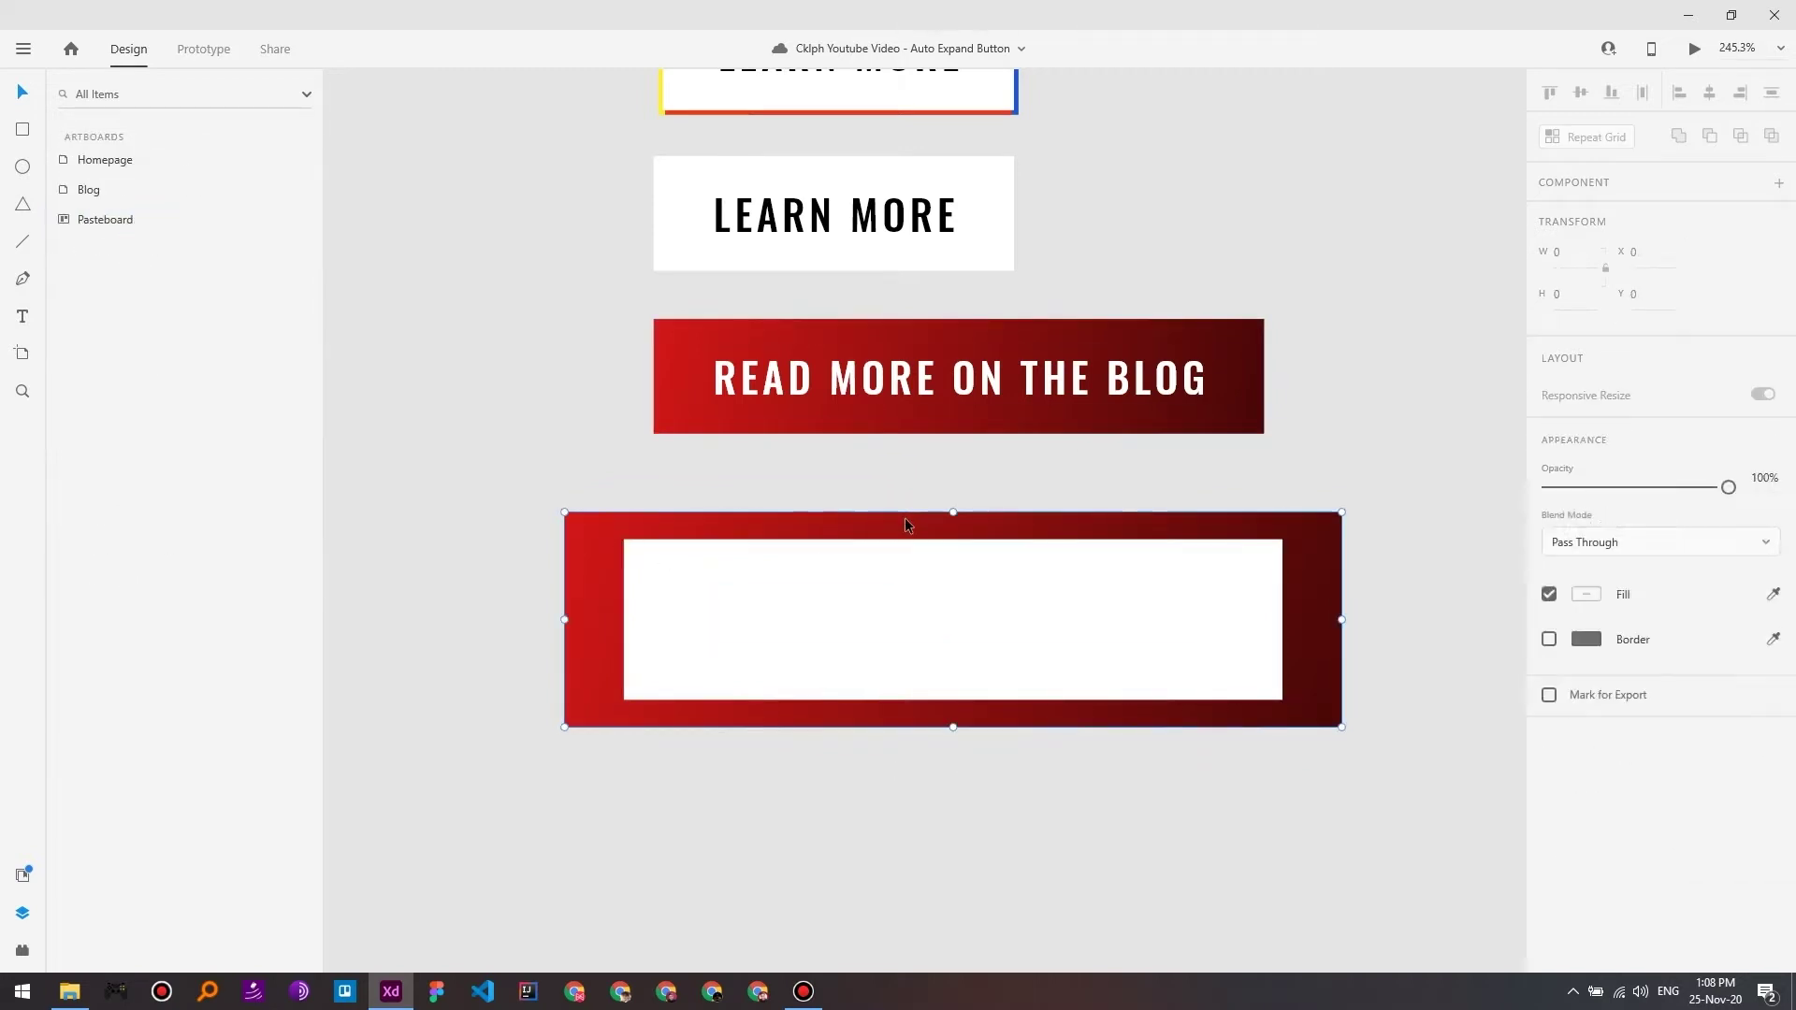
double_click(945, 522)
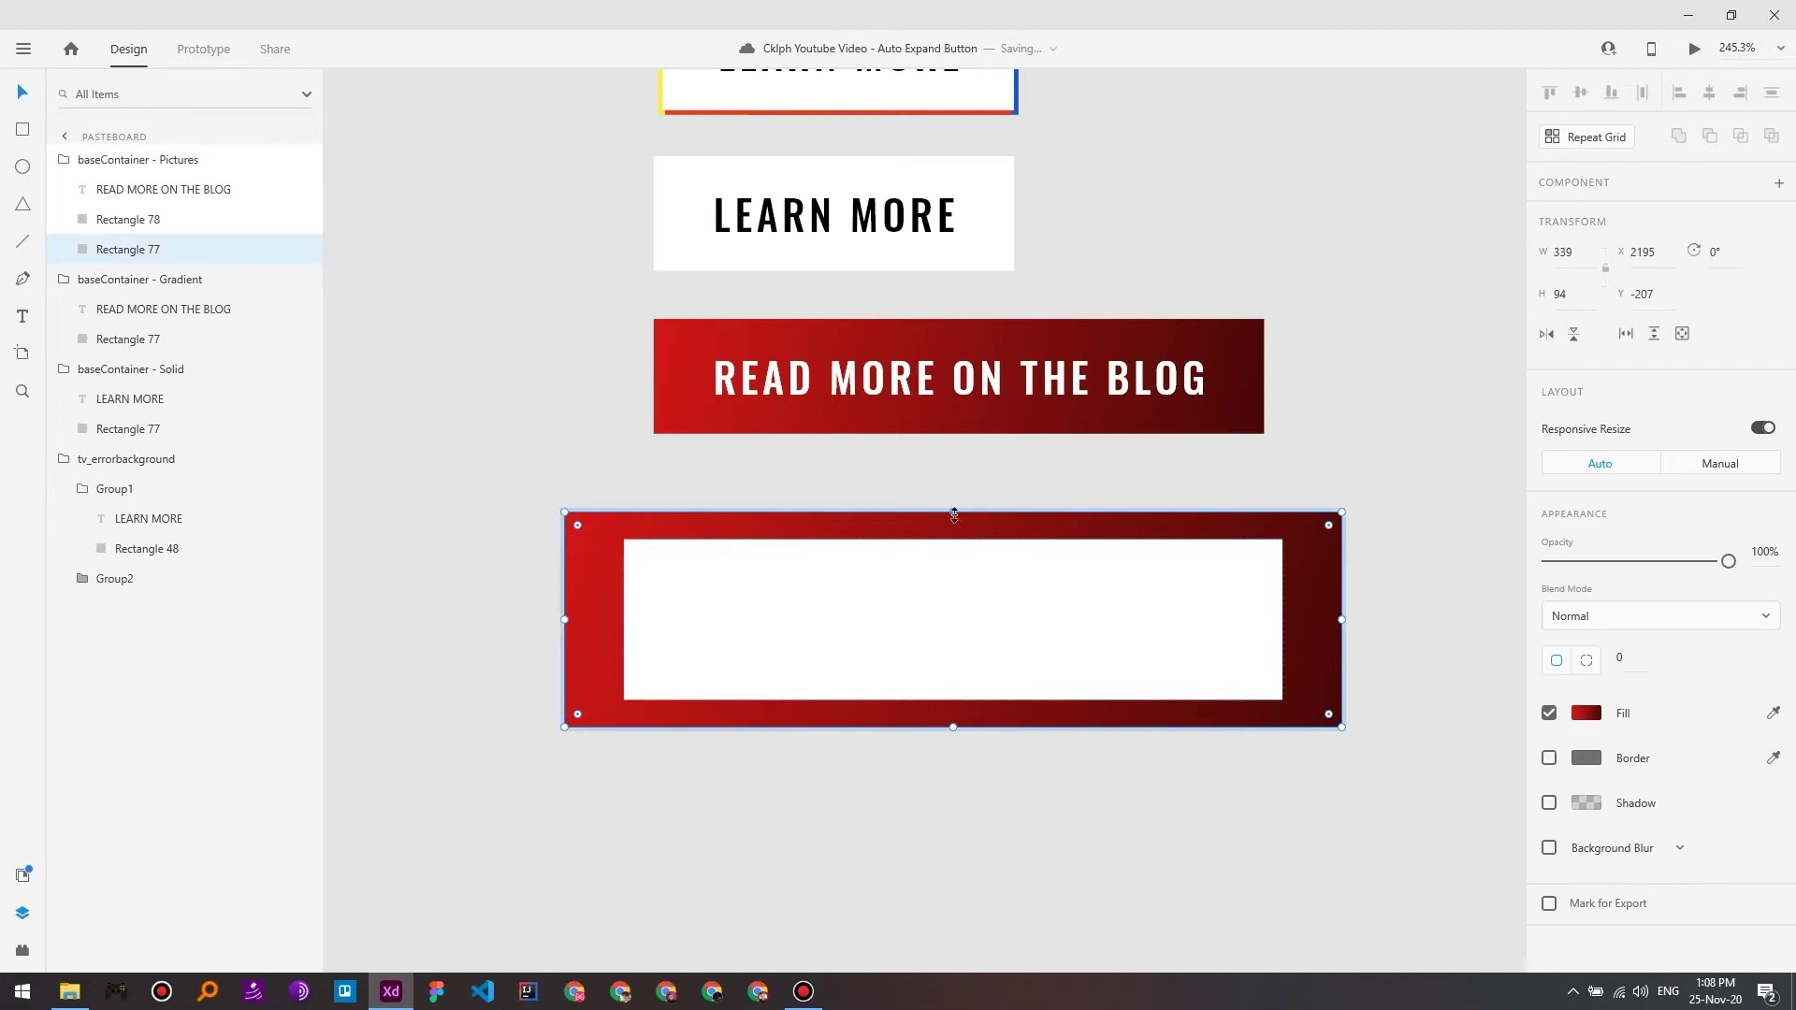
left_click_drag(963, 499, 955, 526)
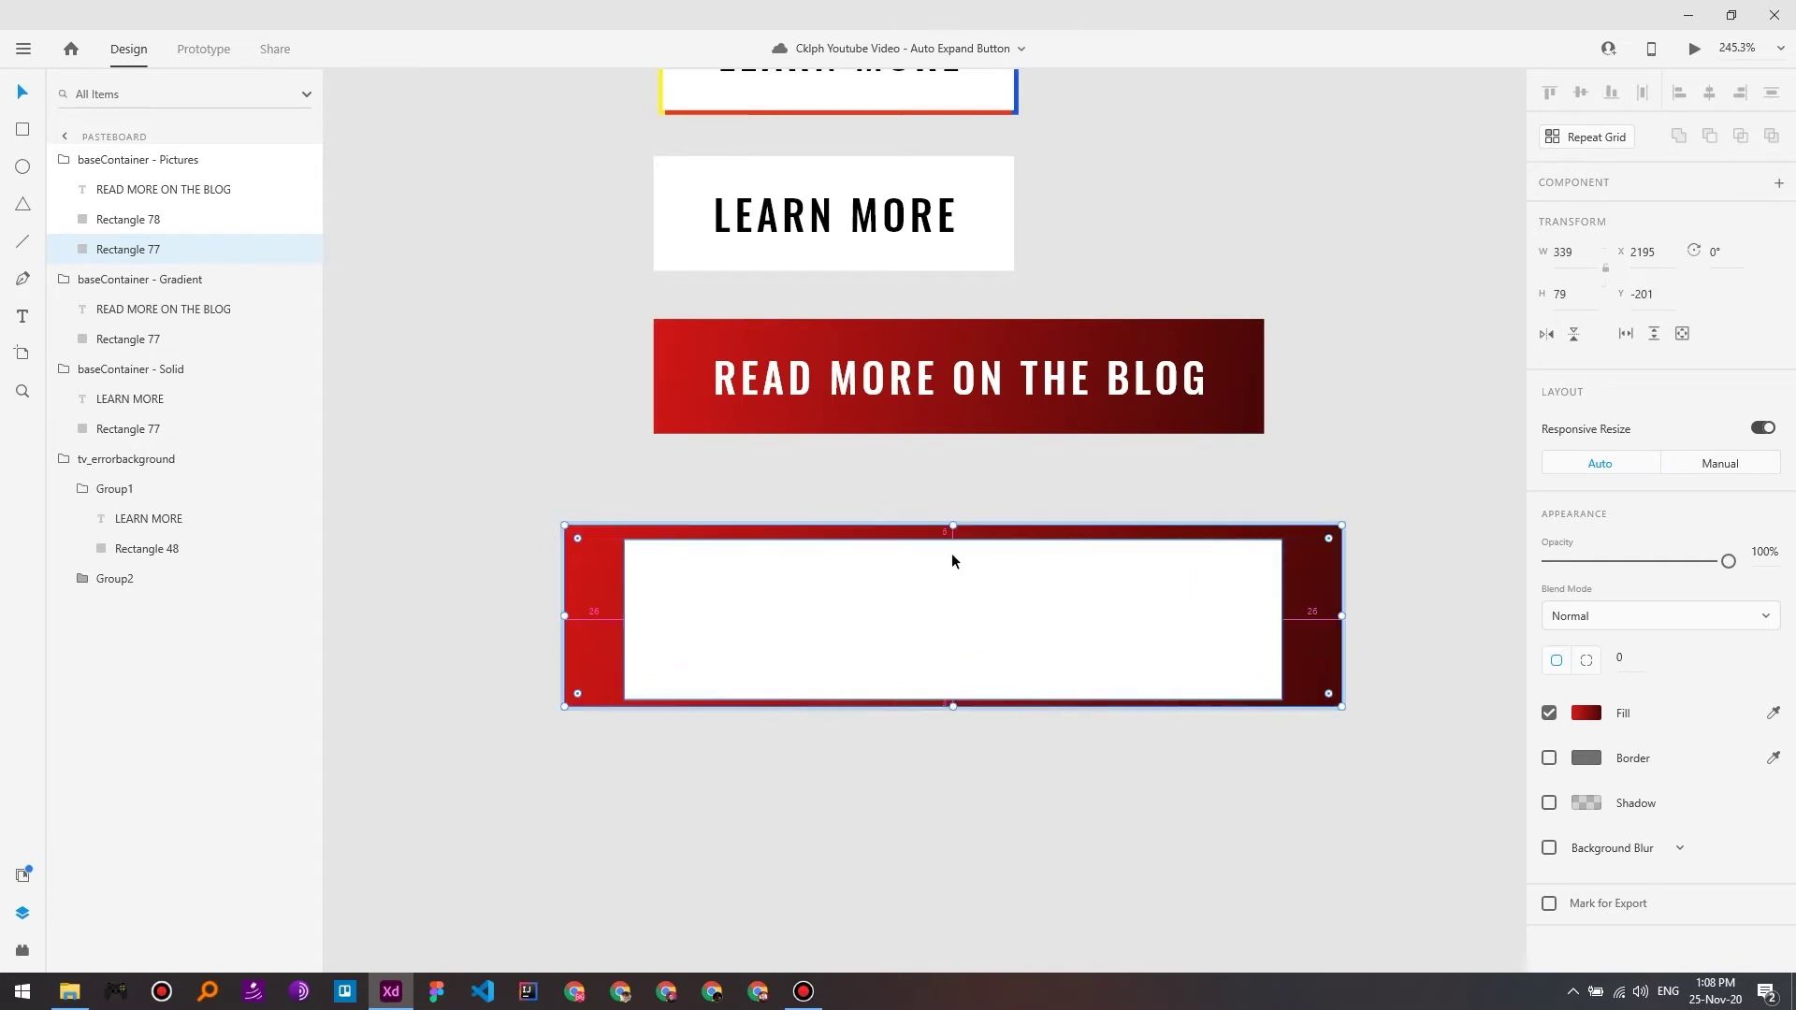
left_click_drag(994, 606, 992, 610)
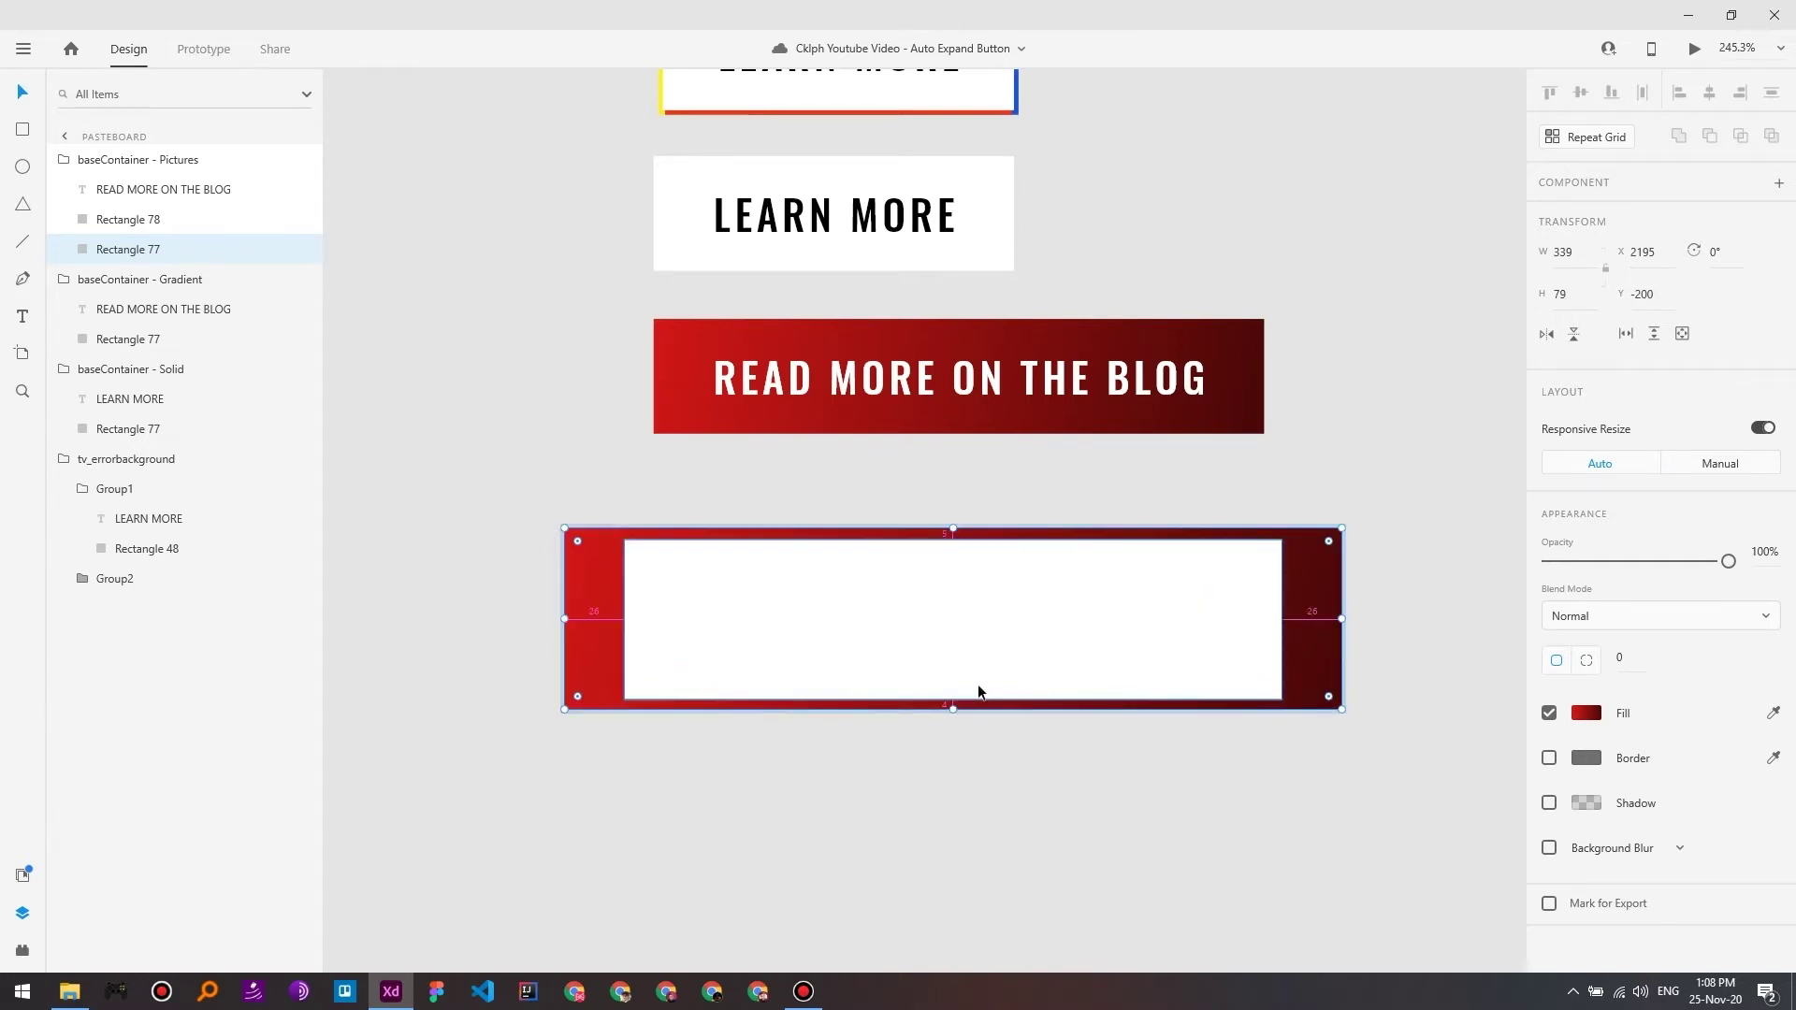
left_click(1562, 294)
type("80")
key("Return")
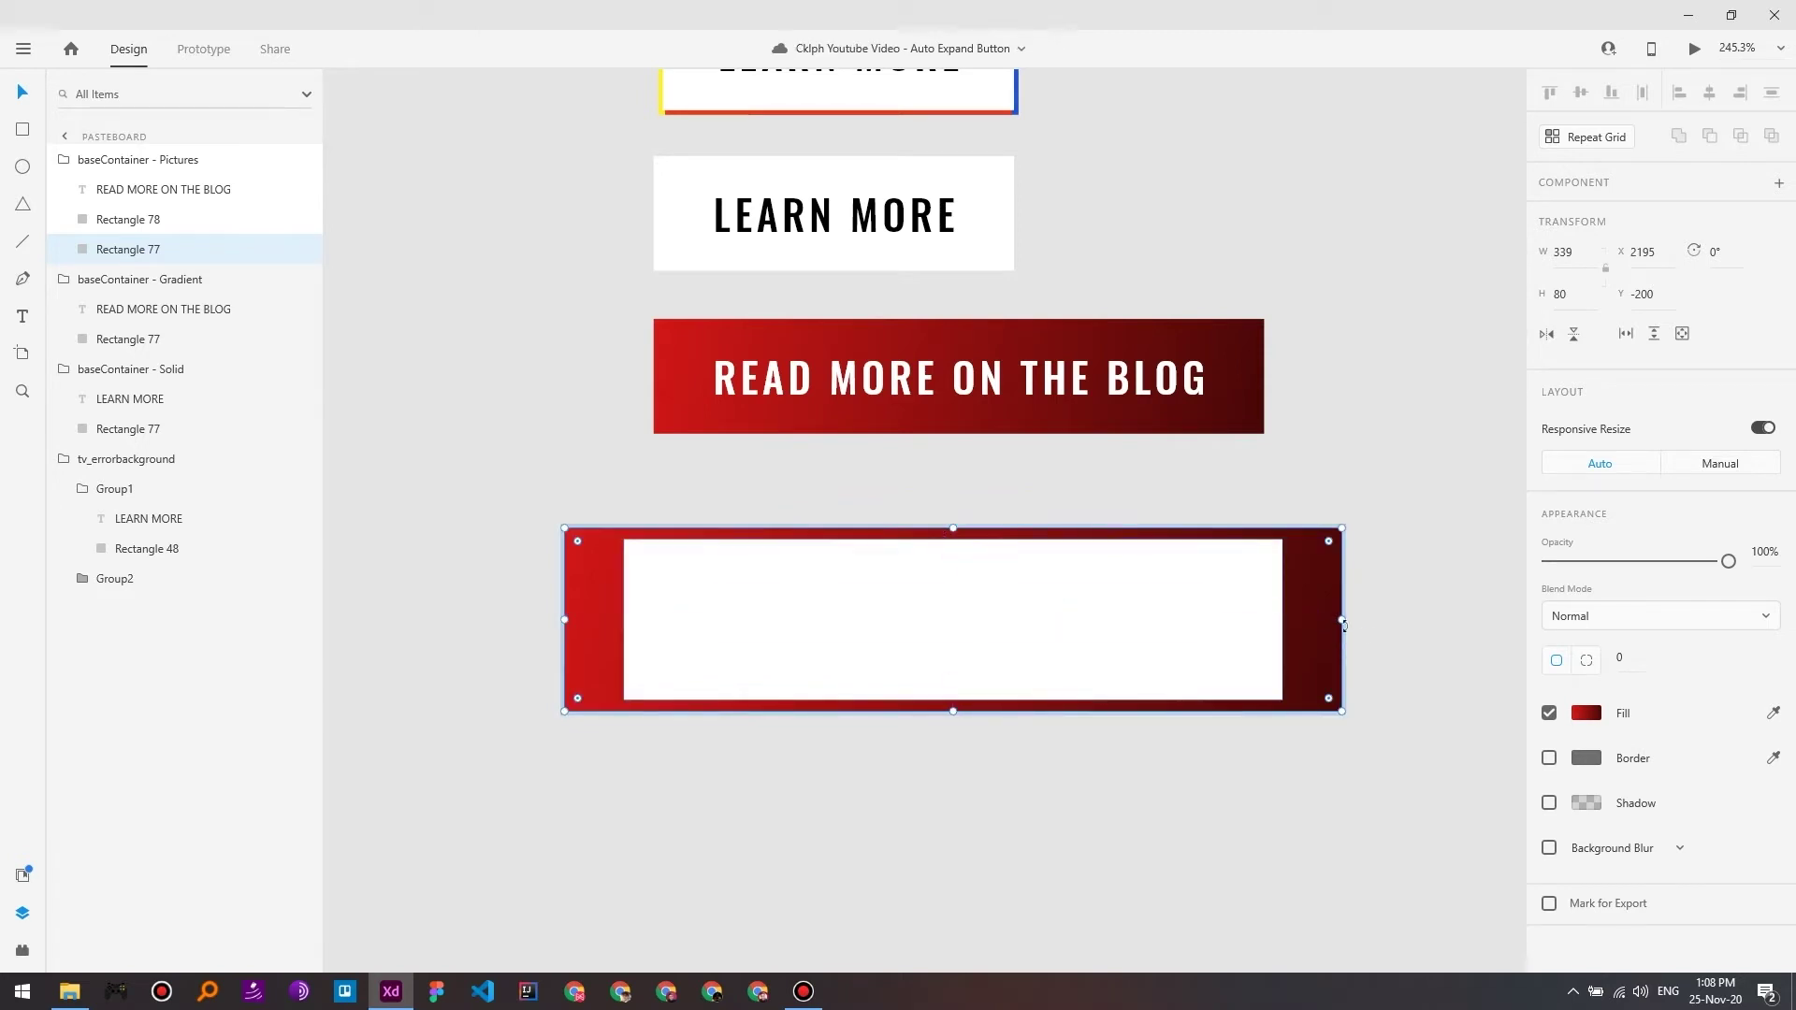
left_click_drag(1341, 618, 1296, 617)
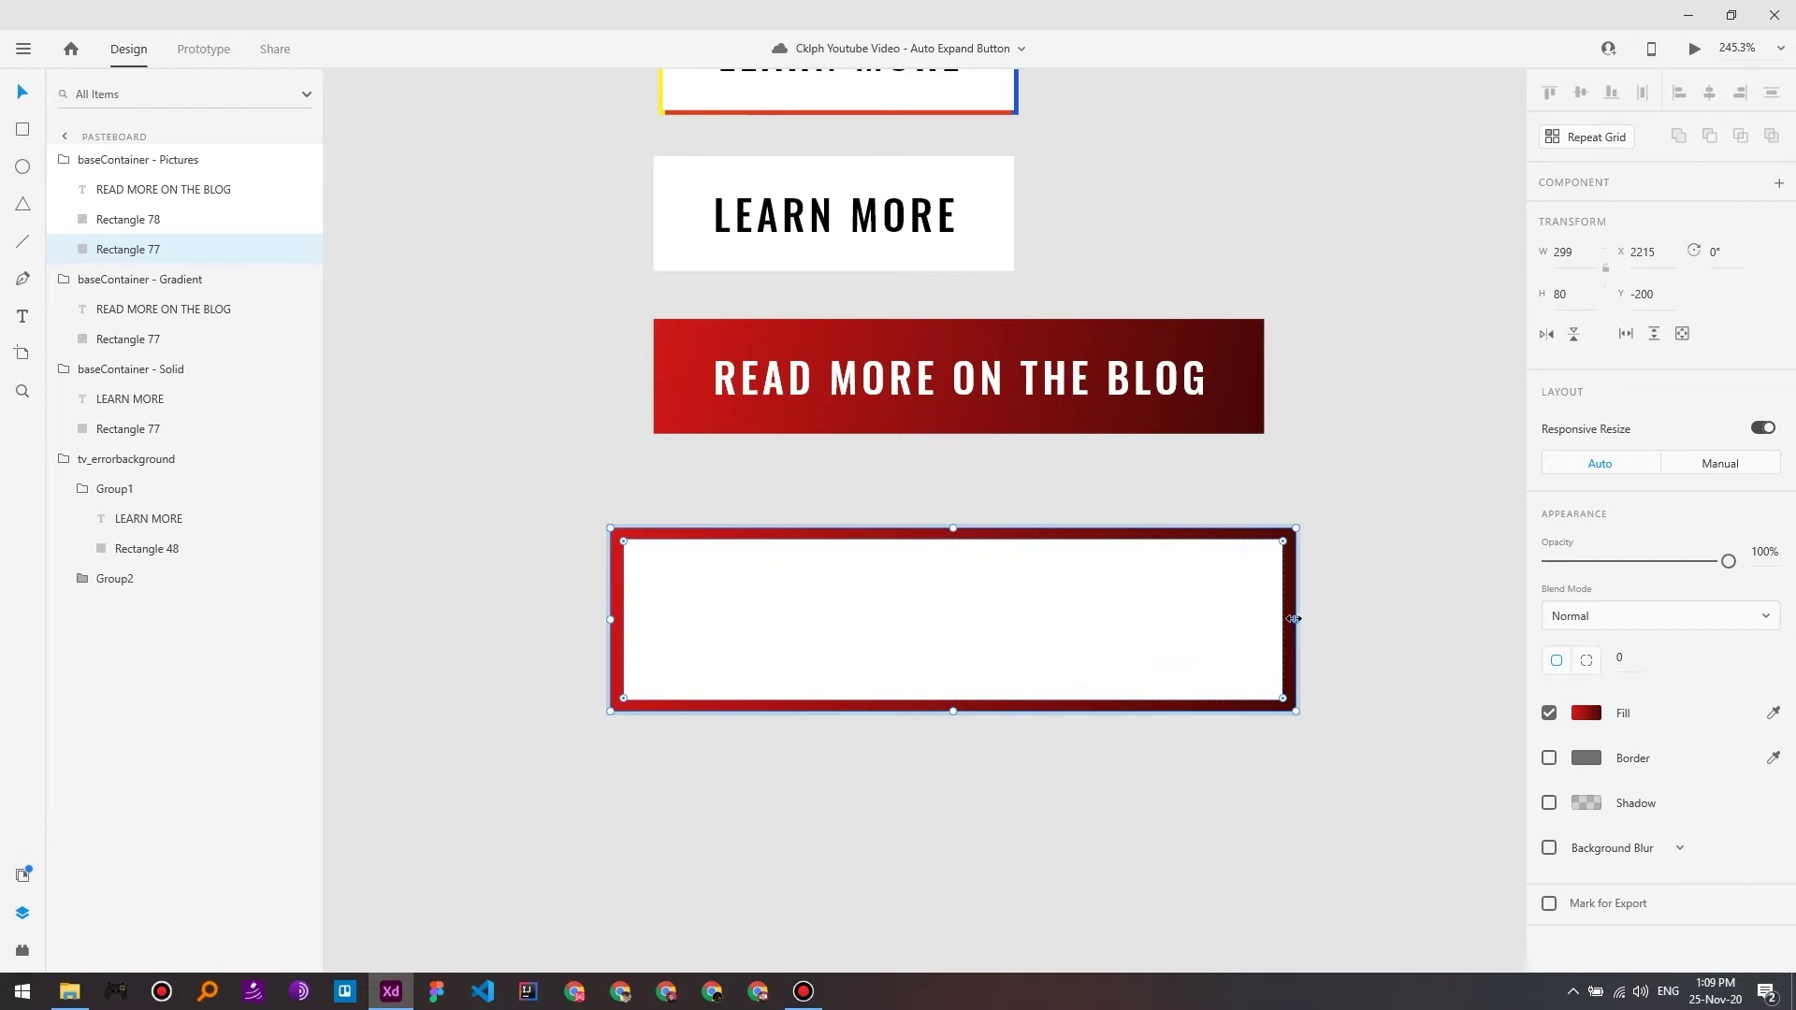
Step: Narrow the red gradient rectangle of the lowest button to about 297 wide, keeping it centred behind the white rectangle
left_click_drag(1294, 619, 1289, 619)
key("ctrl+z")
scroll(1298, 609, "up", 5)
left_click_drag(1223, 648, 1212, 649)
scroll(1130, 659, "down", 6)
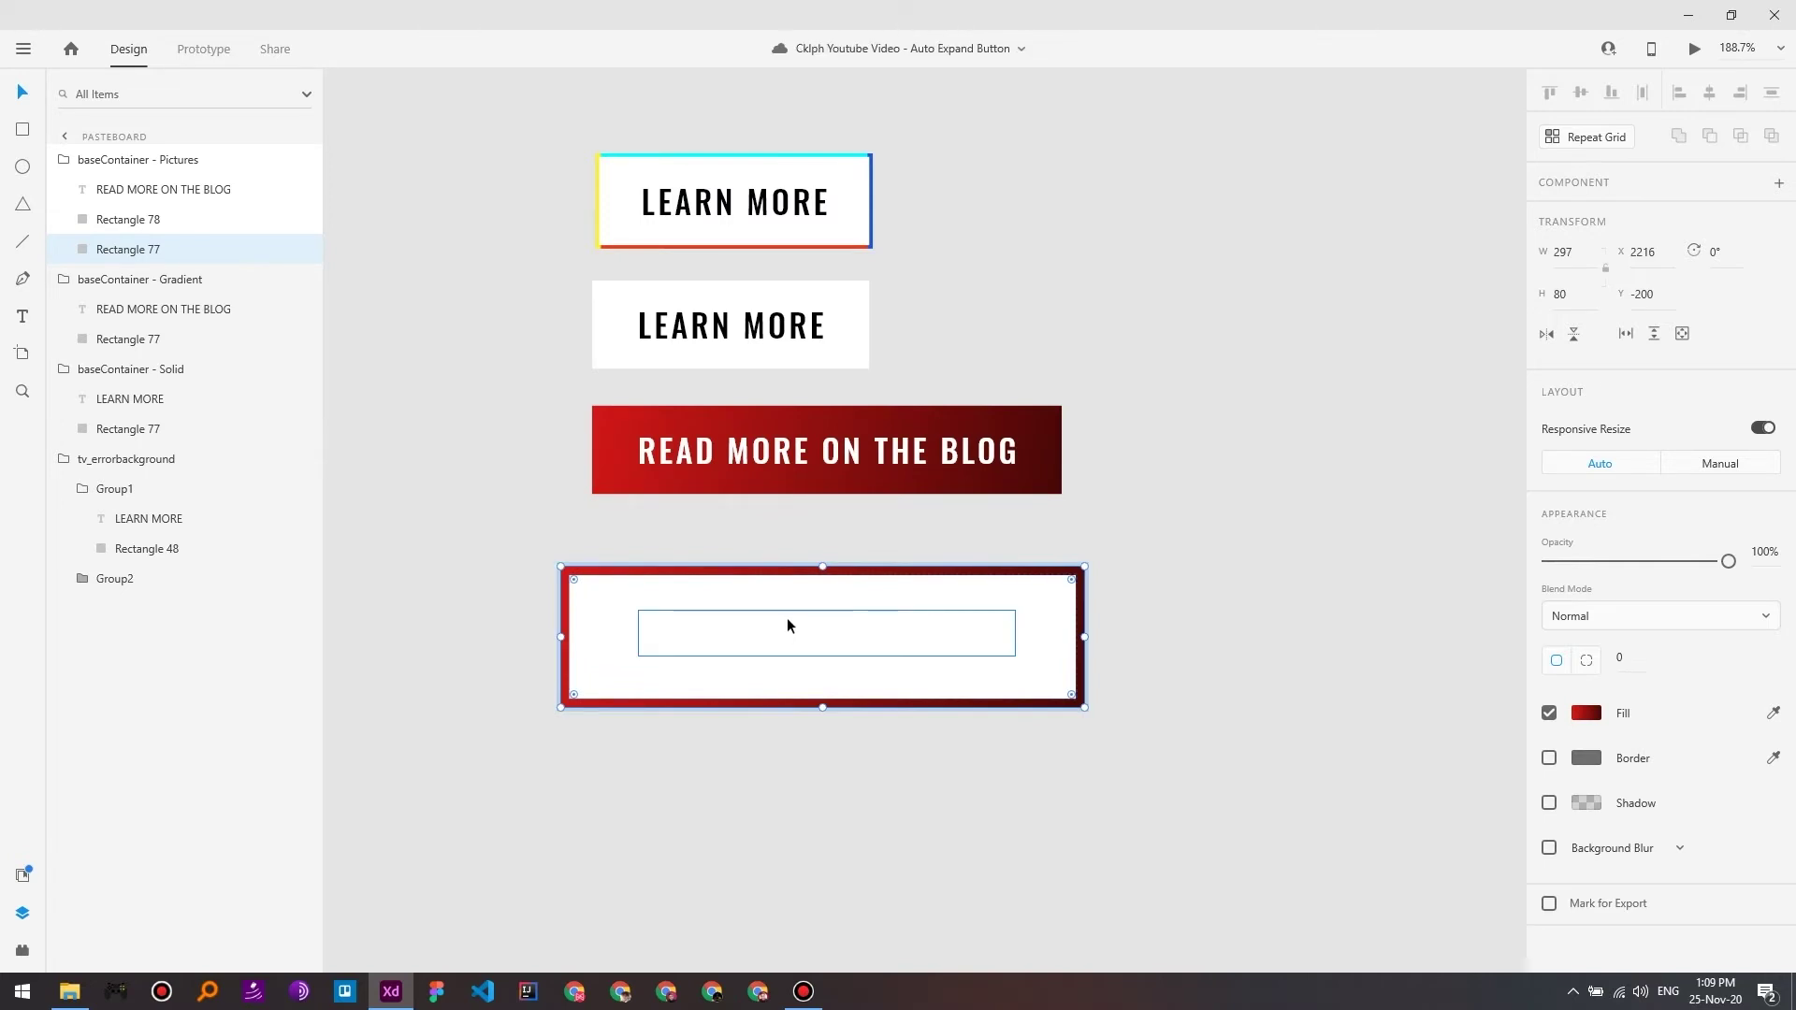
Step: Change the fill of the READ MORE ON THE BLOG text in the lowest button to black
key("Escape")
left_click_drag(790, 621, 919, 568)
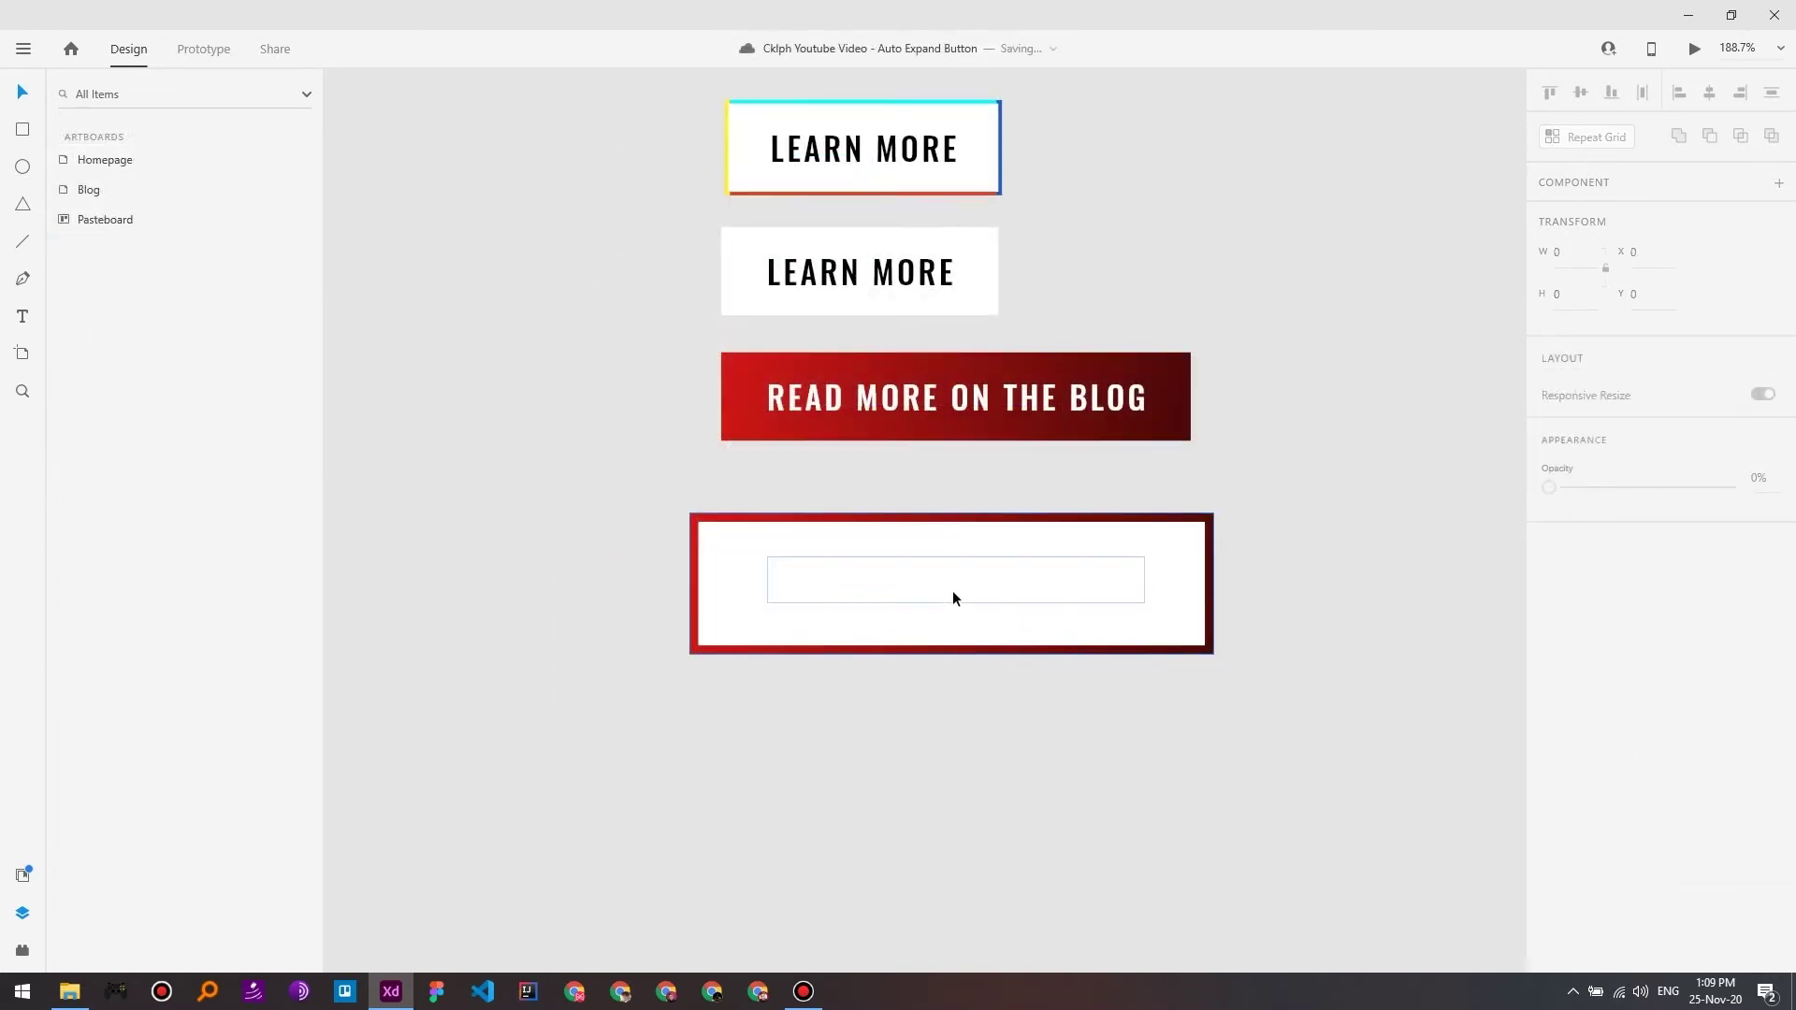
left_click(953, 599)
scroll(1585, 804, "down", 3)
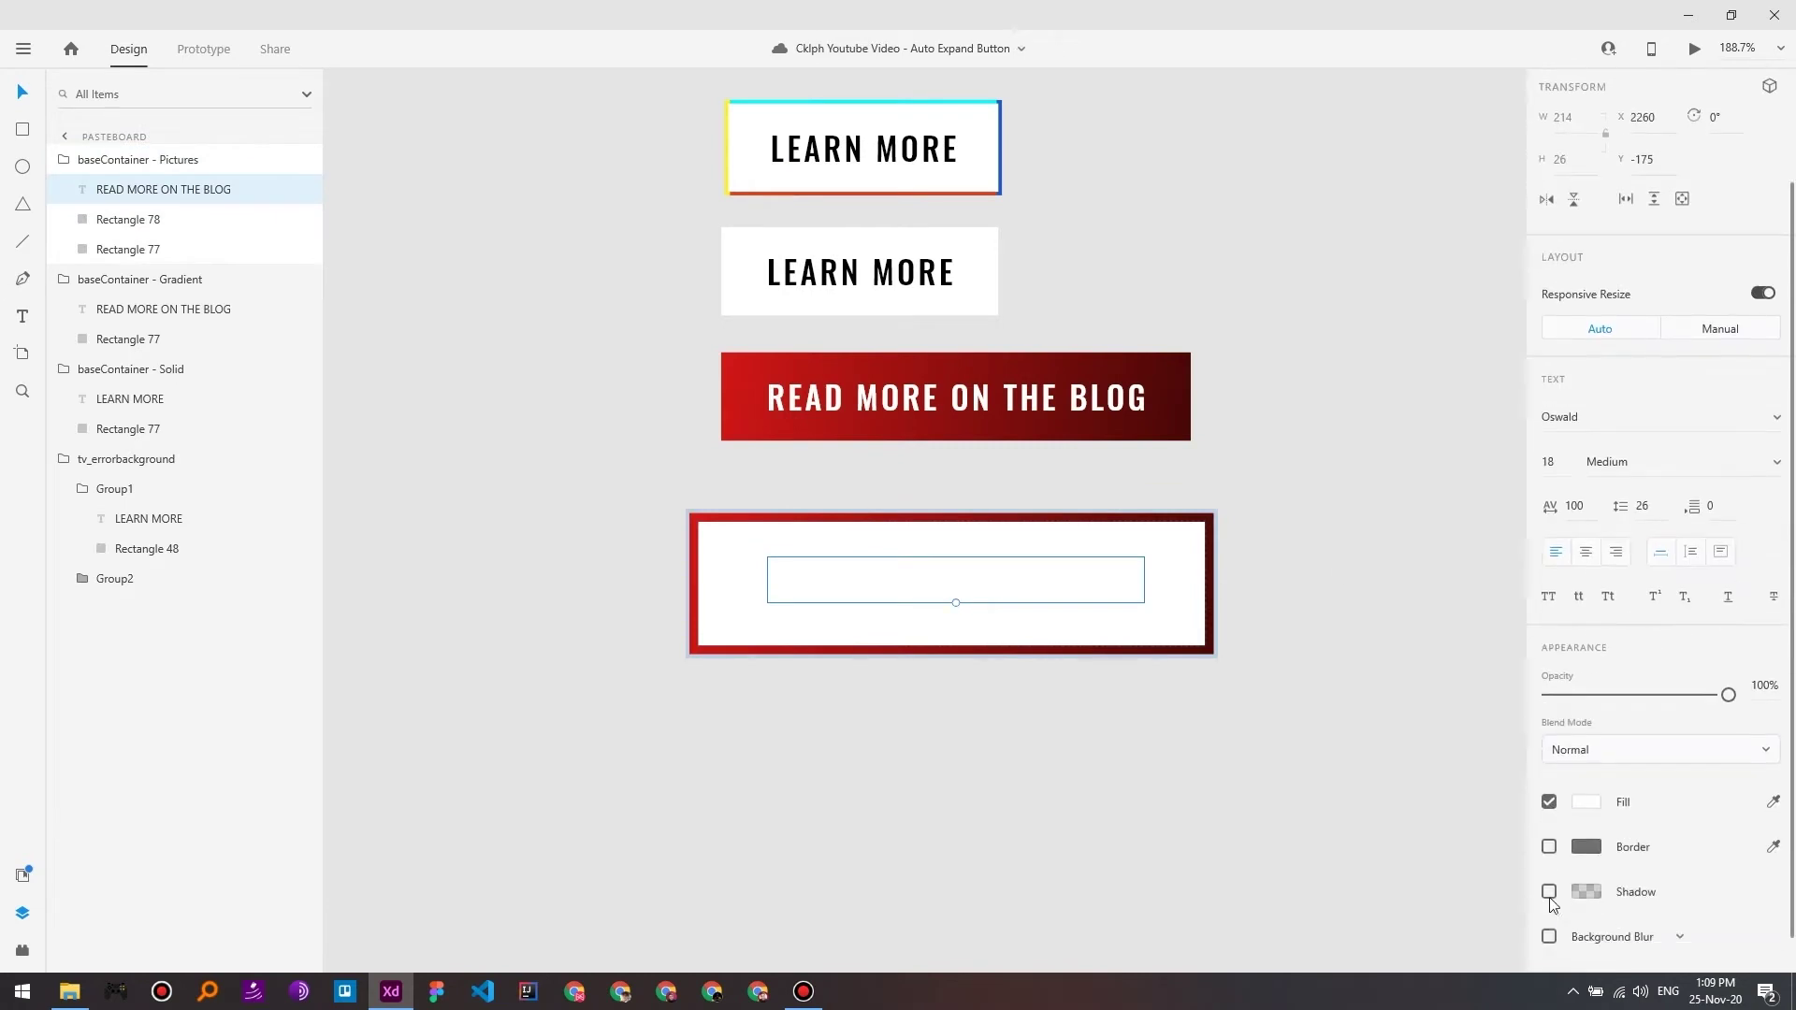
left_click(1588, 804)
left_click_drag(1439, 766, 1307, 836)
left_click(929, 760)
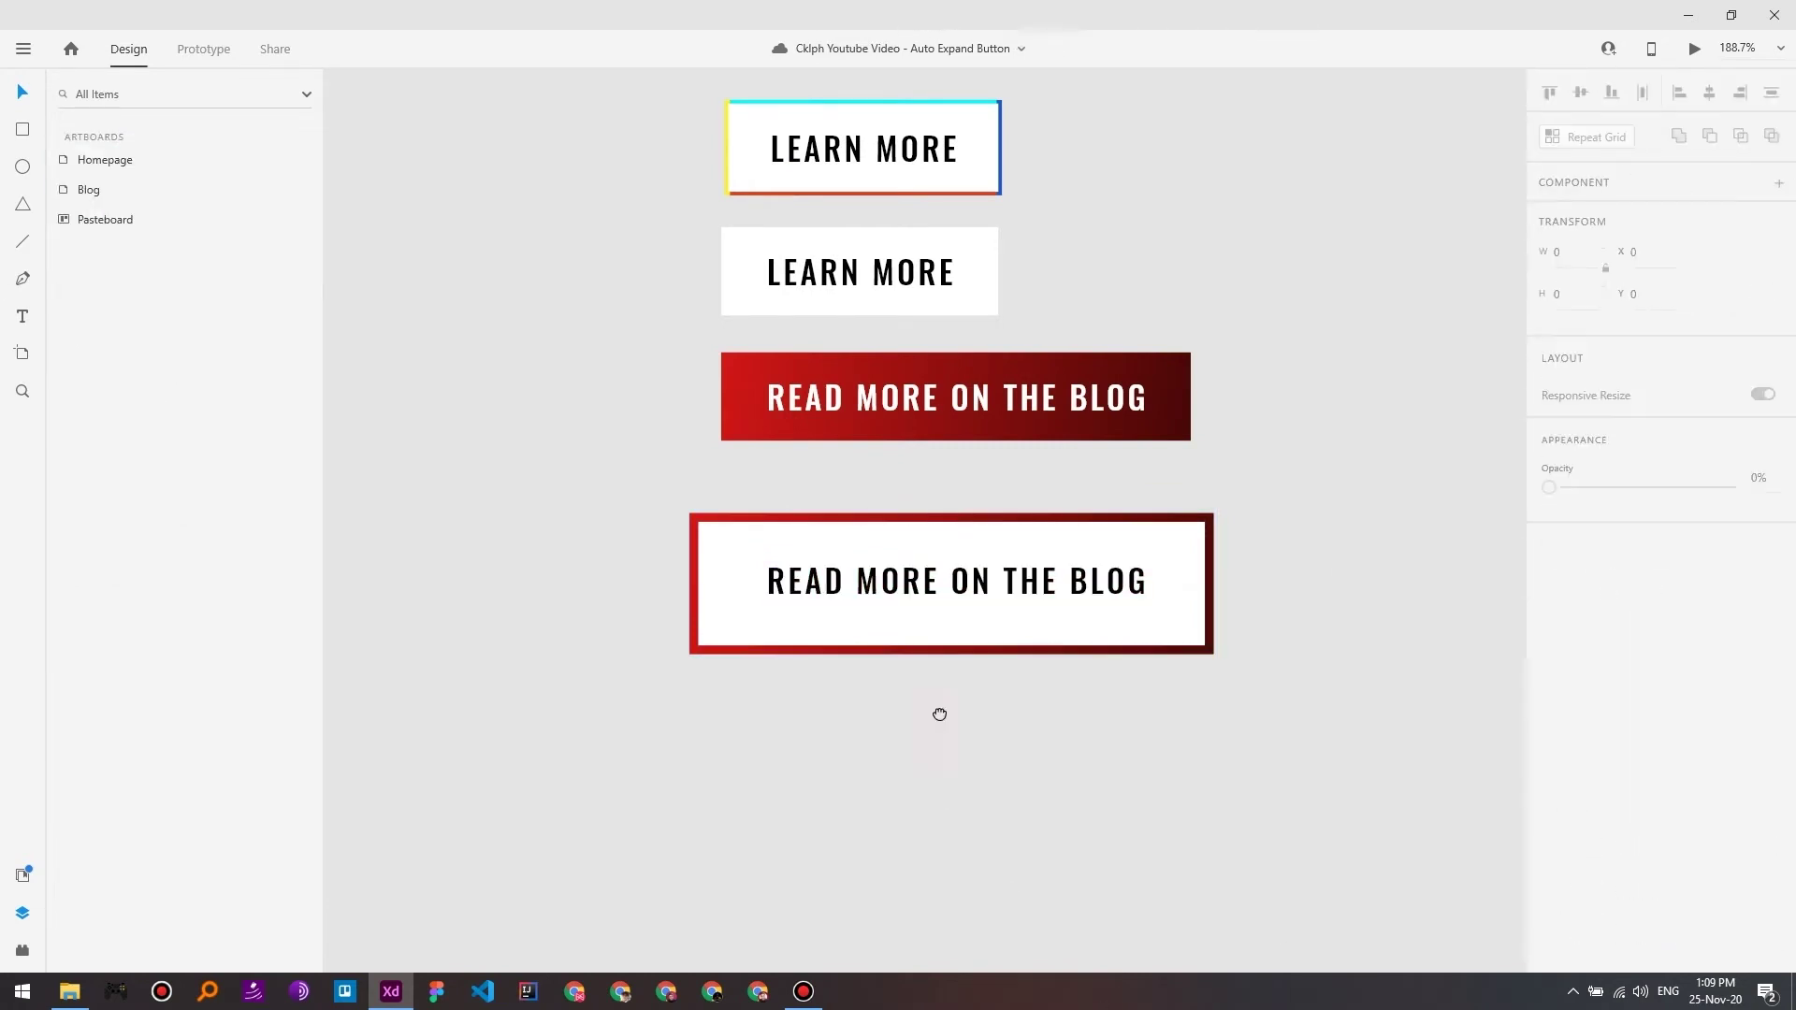
scroll(939, 711, "up", 2)
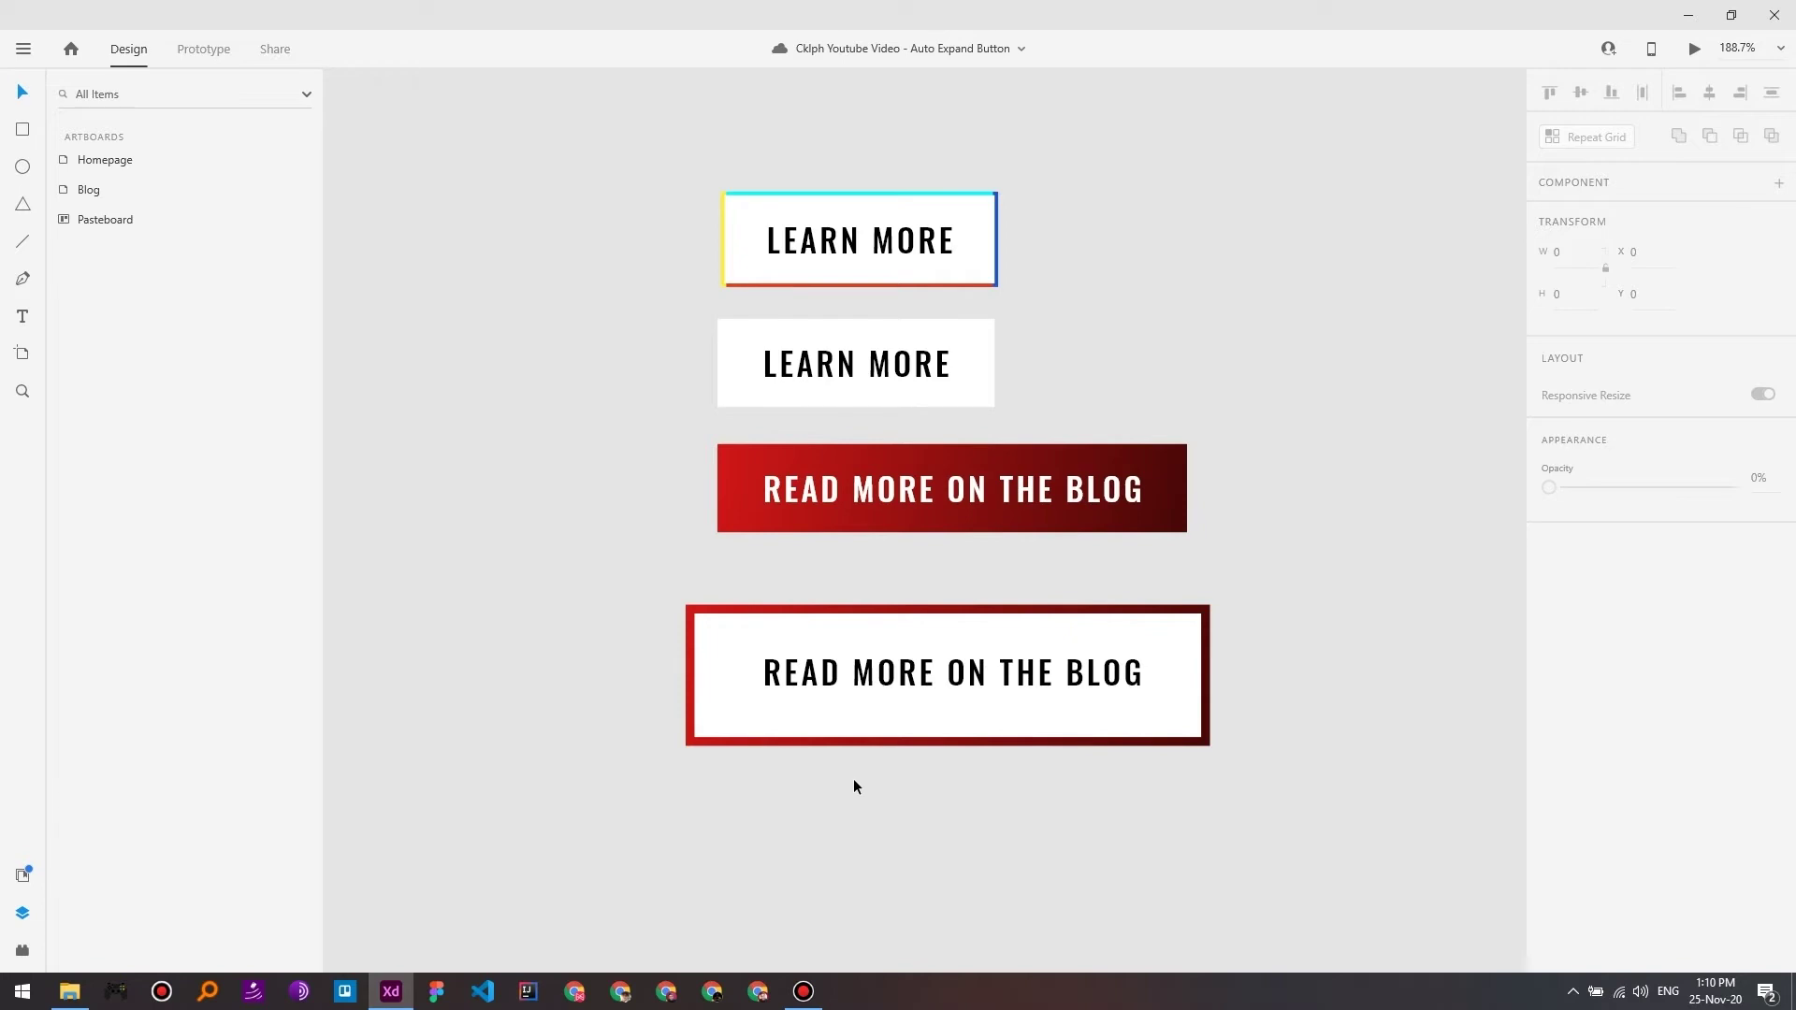
Step: Save the document, then switch to File Explorer and preview space_pattern.jpg in the YT-AutoPaddingCklph folder
key("ctrl+s")
key("alt+Tab")
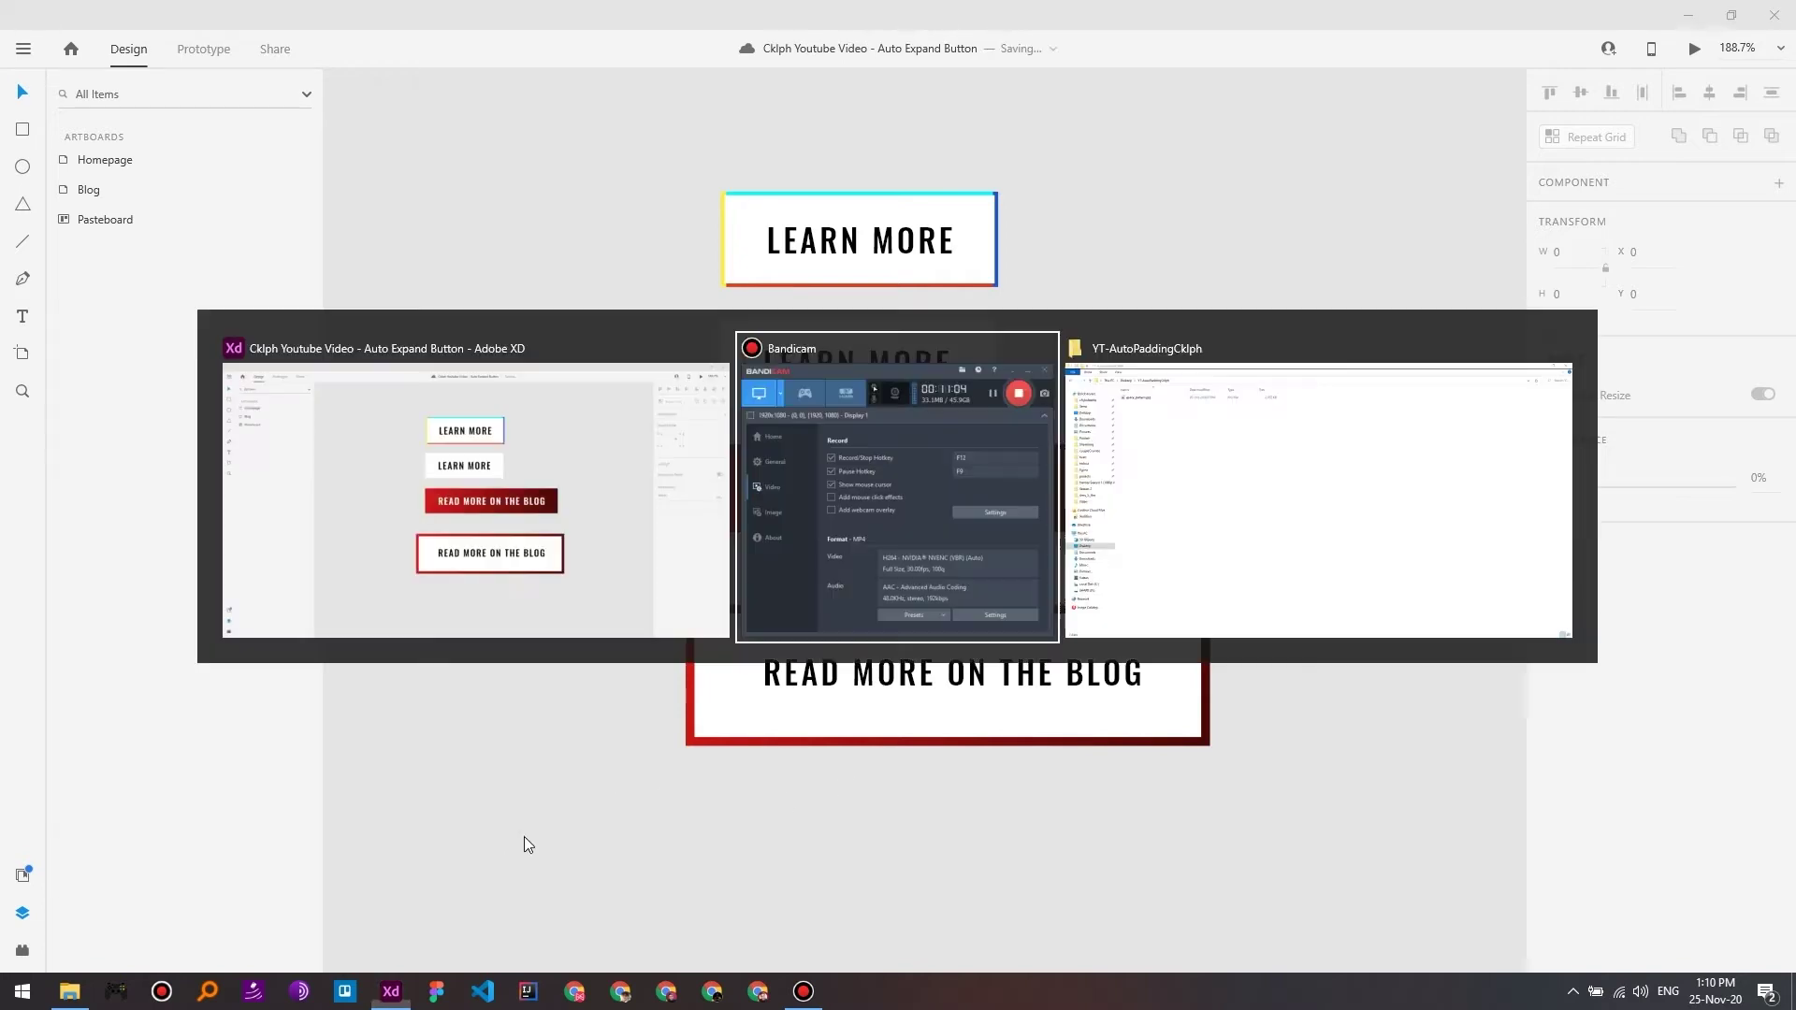
key("alt+Tab")
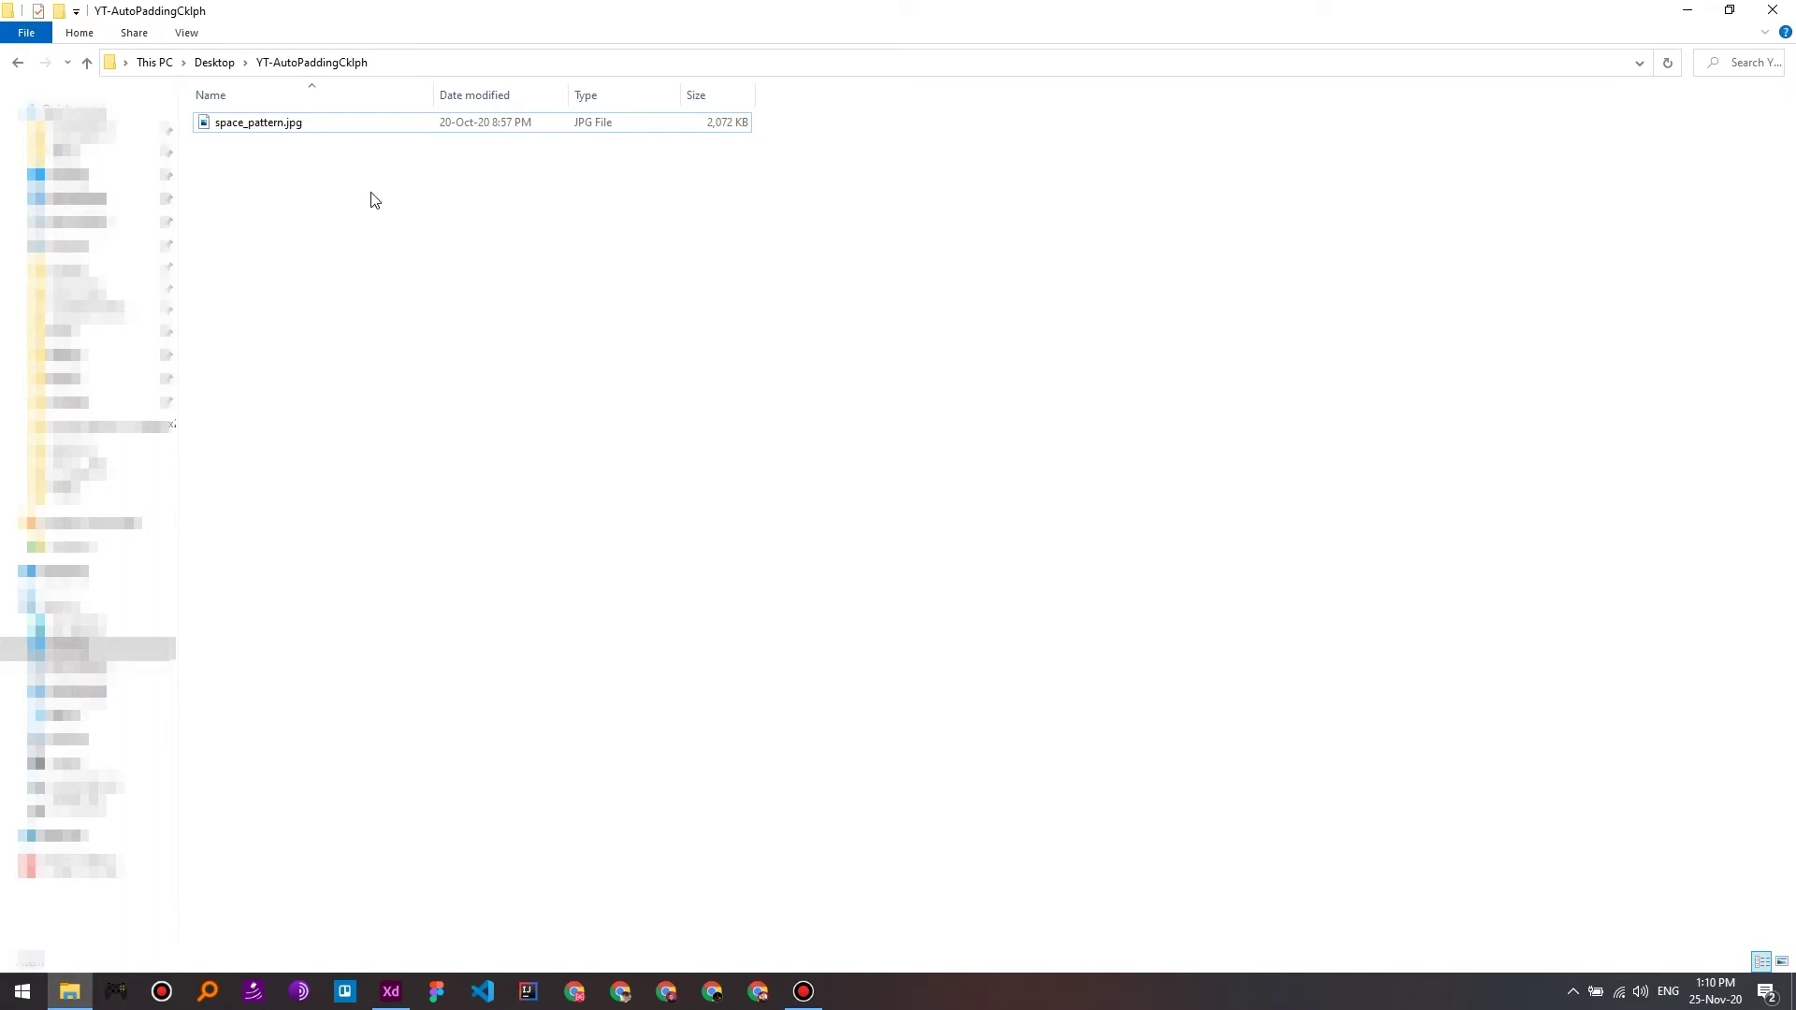
double_click(284, 123)
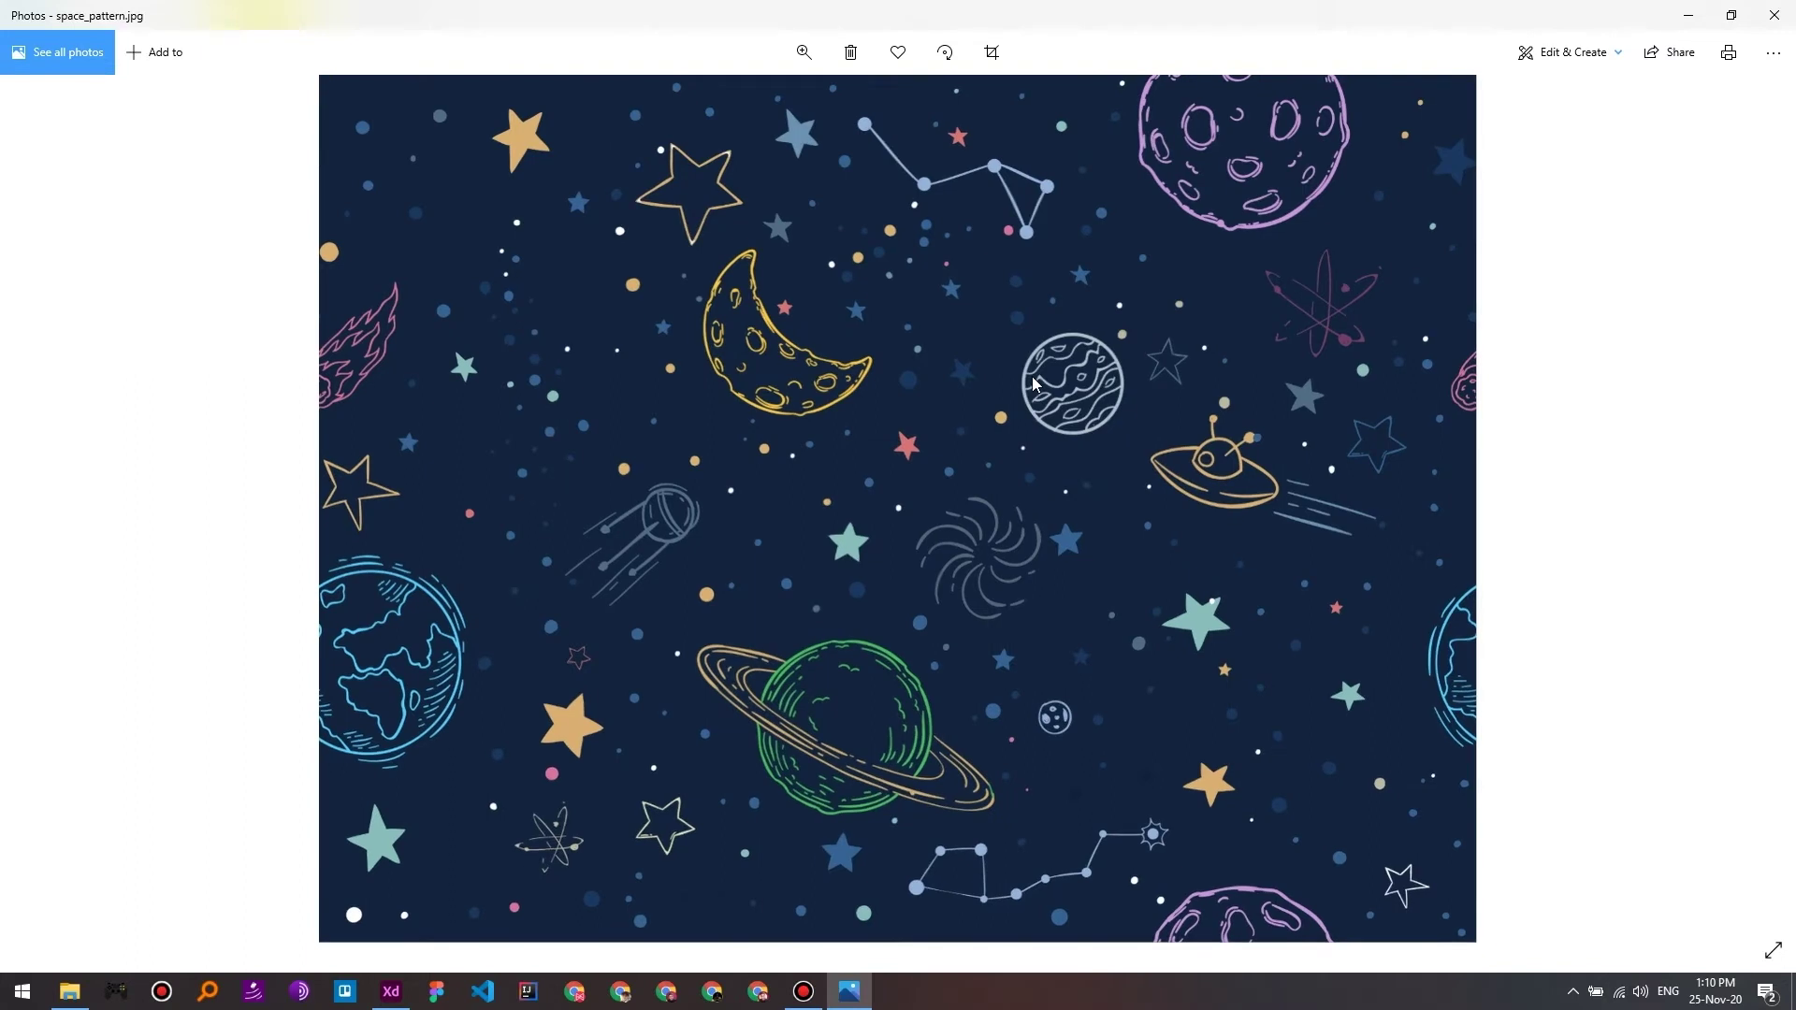
left_click(1772, 15)
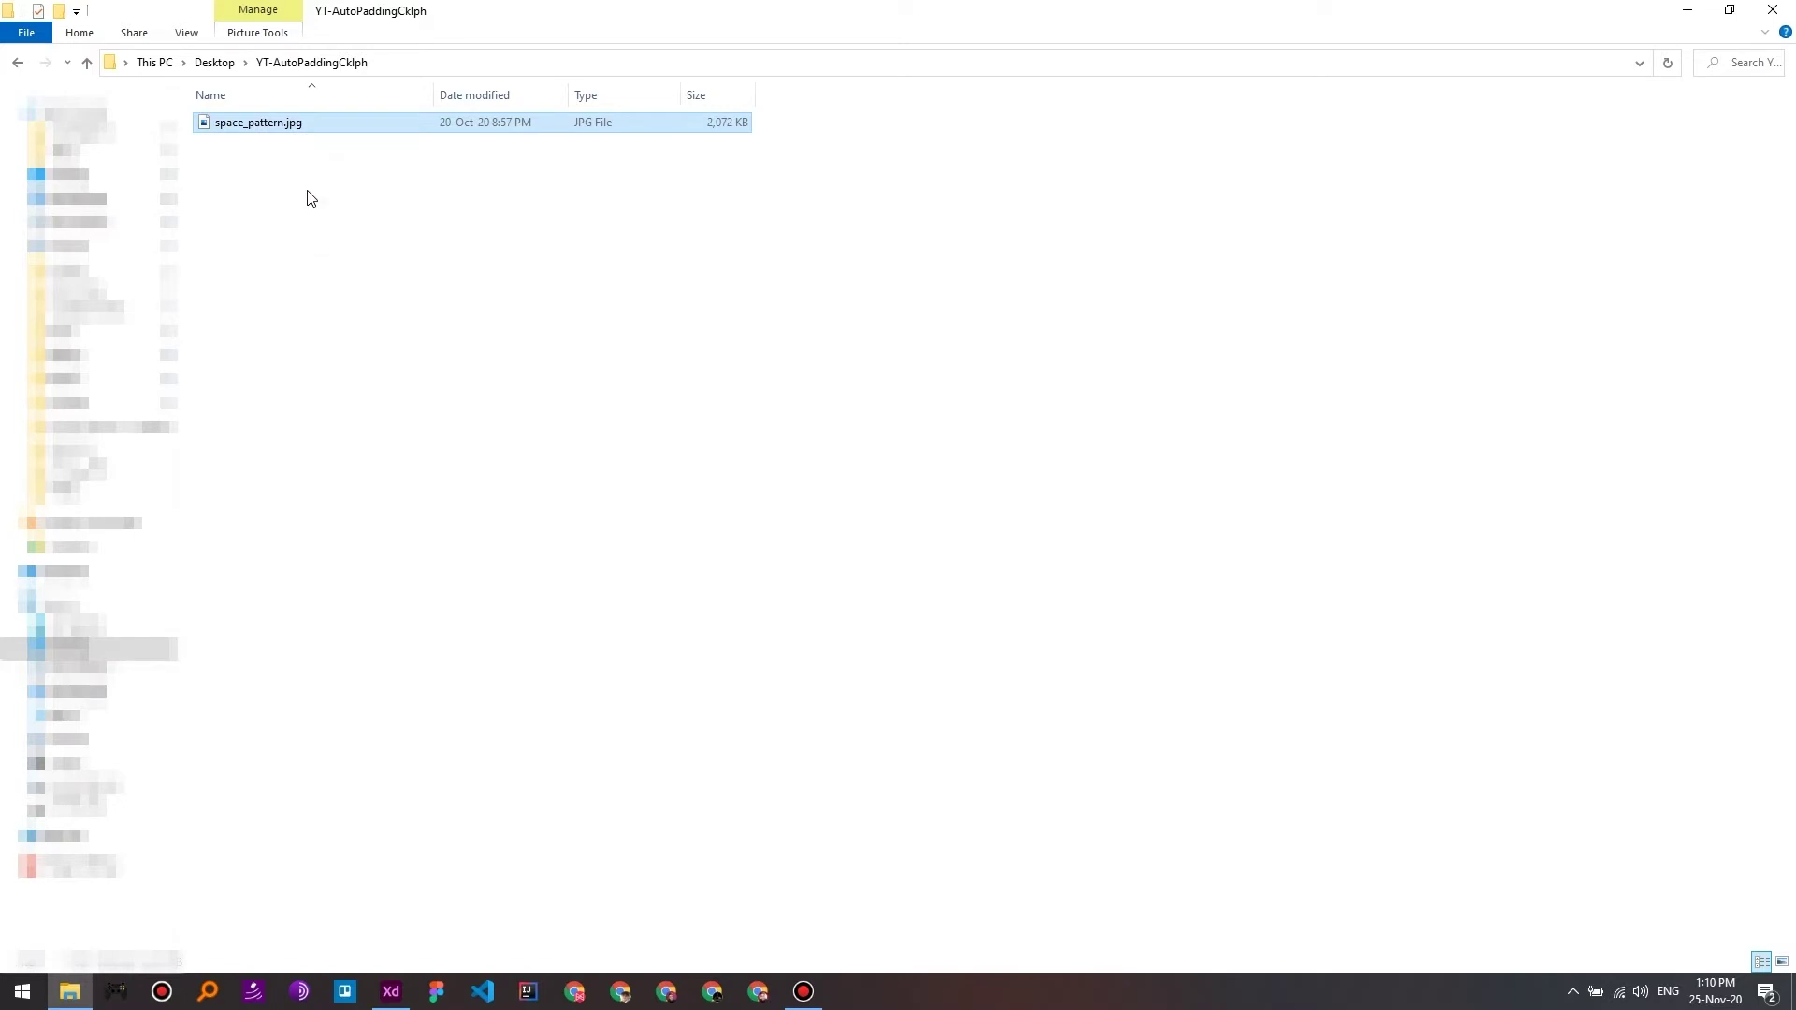
Step: Bring space_pattern.jpg from the folder into Adobe XD as the picture fill of the lowest button's red gradient rectangle
left_click_drag(273, 131, 683, 694)
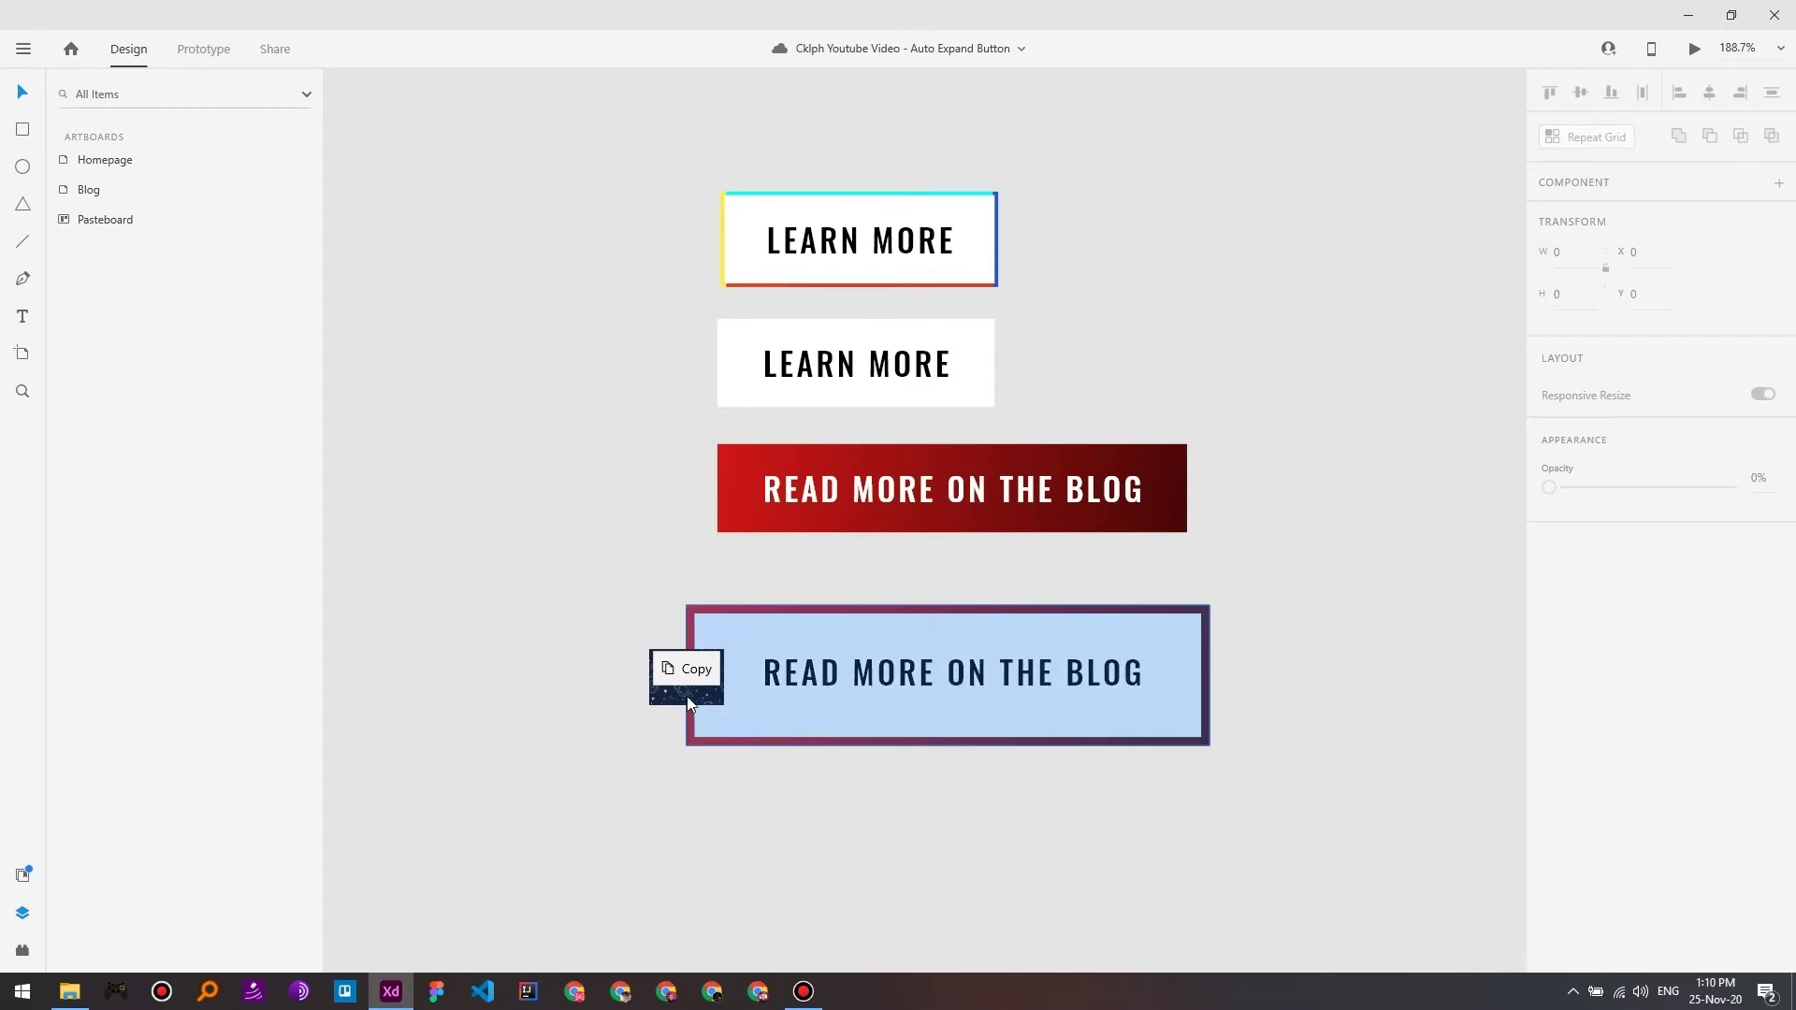
left_click_drag(688, 698, 688, 698)
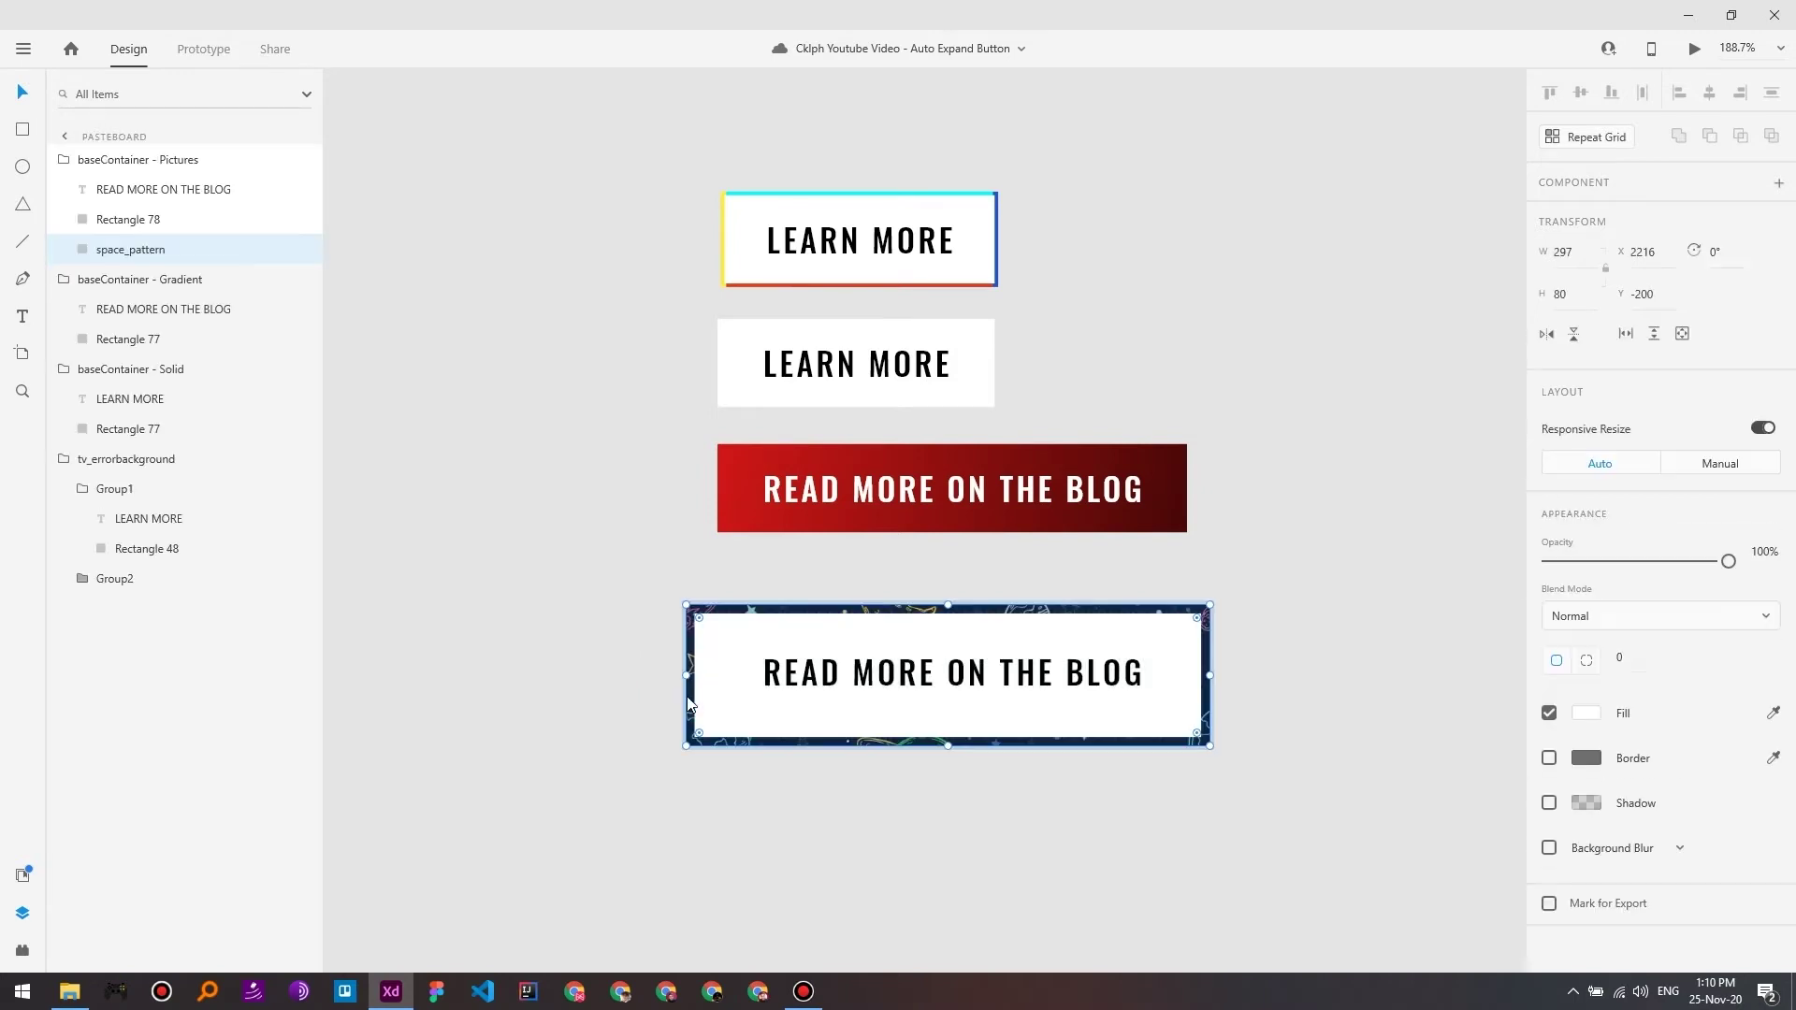
left_click(524, 652)
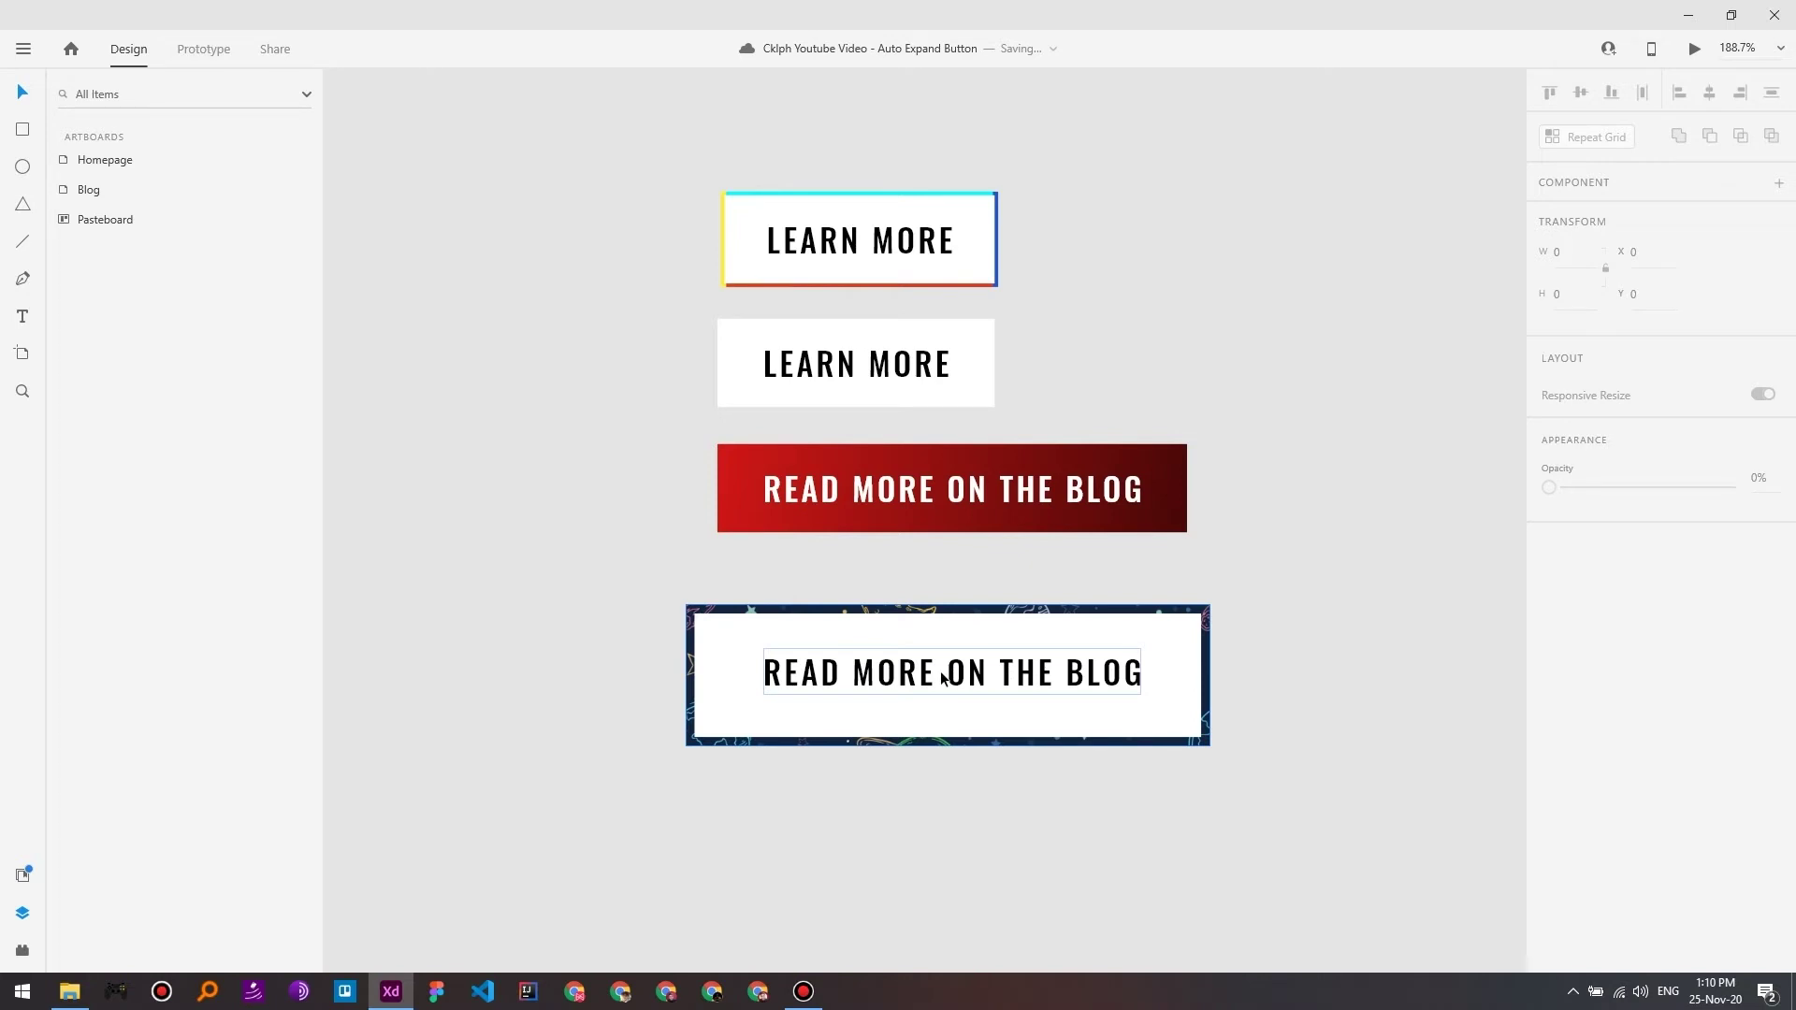
Step: Take the space_pattern layer out of the baseContainer - Pictures group and place it directly beneath that group in the layer order
left_click(699, 686)
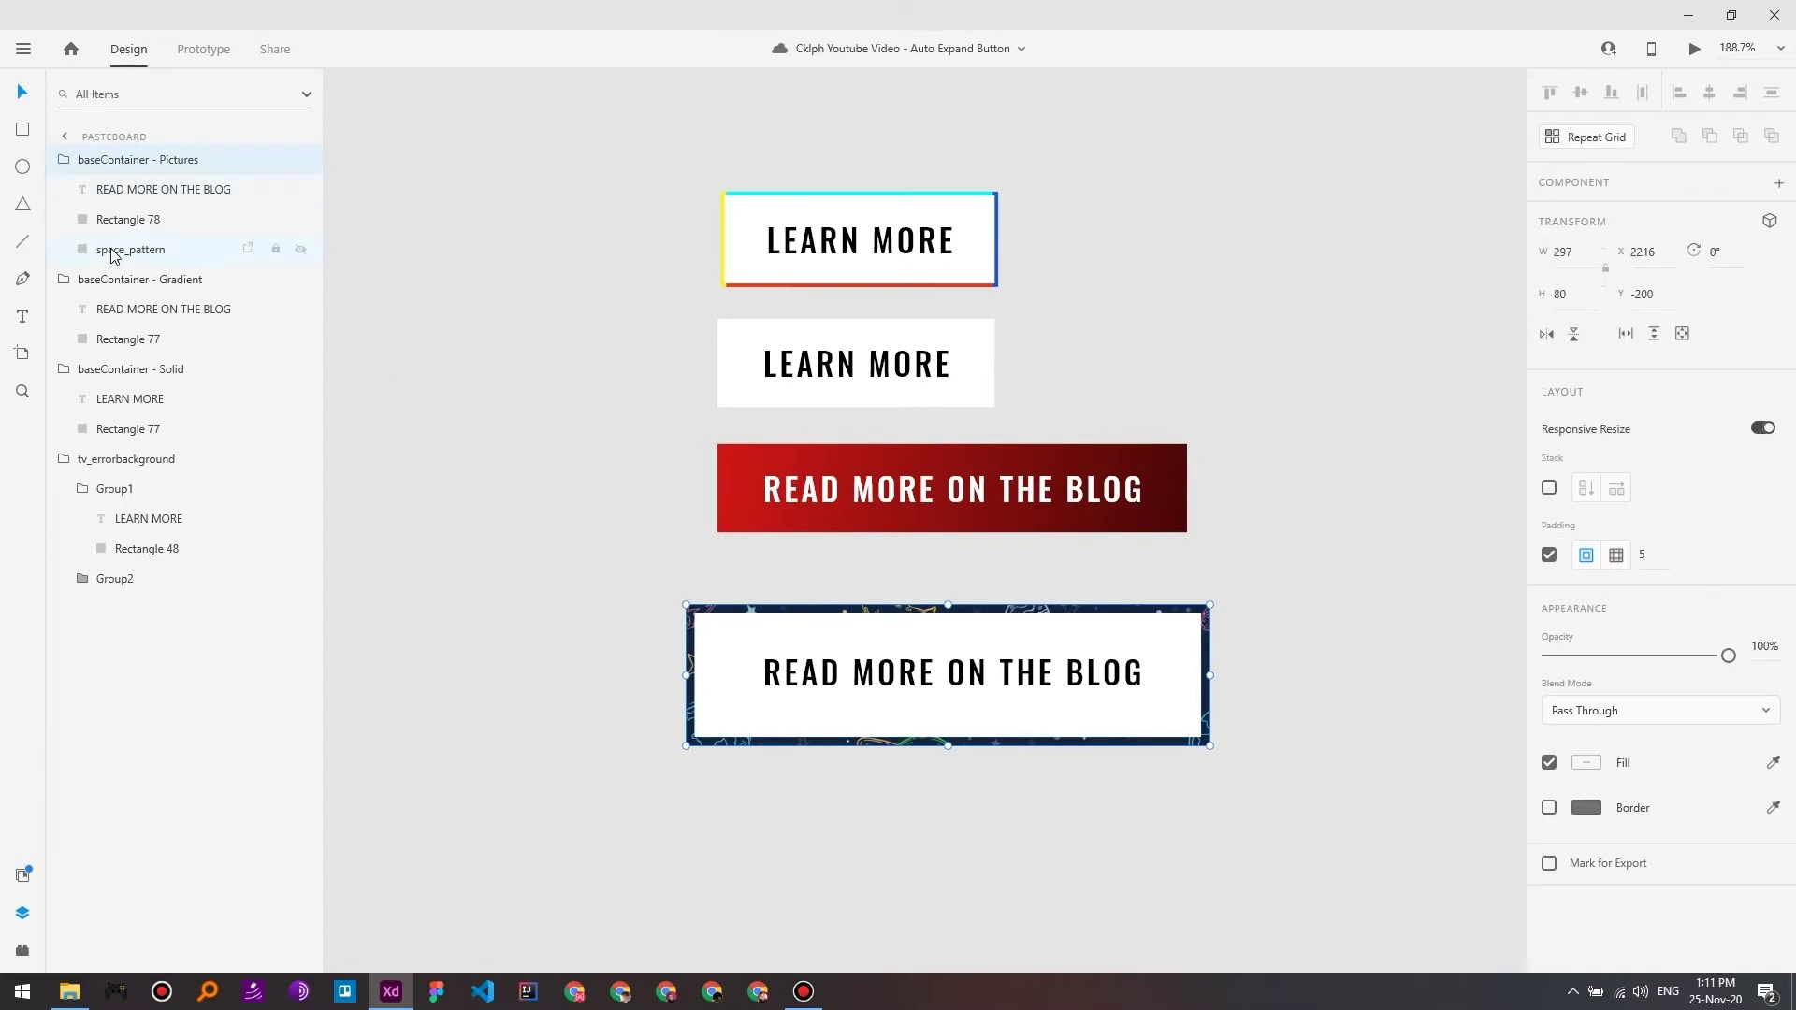
left_click_drag(127, 253, 81, 154)
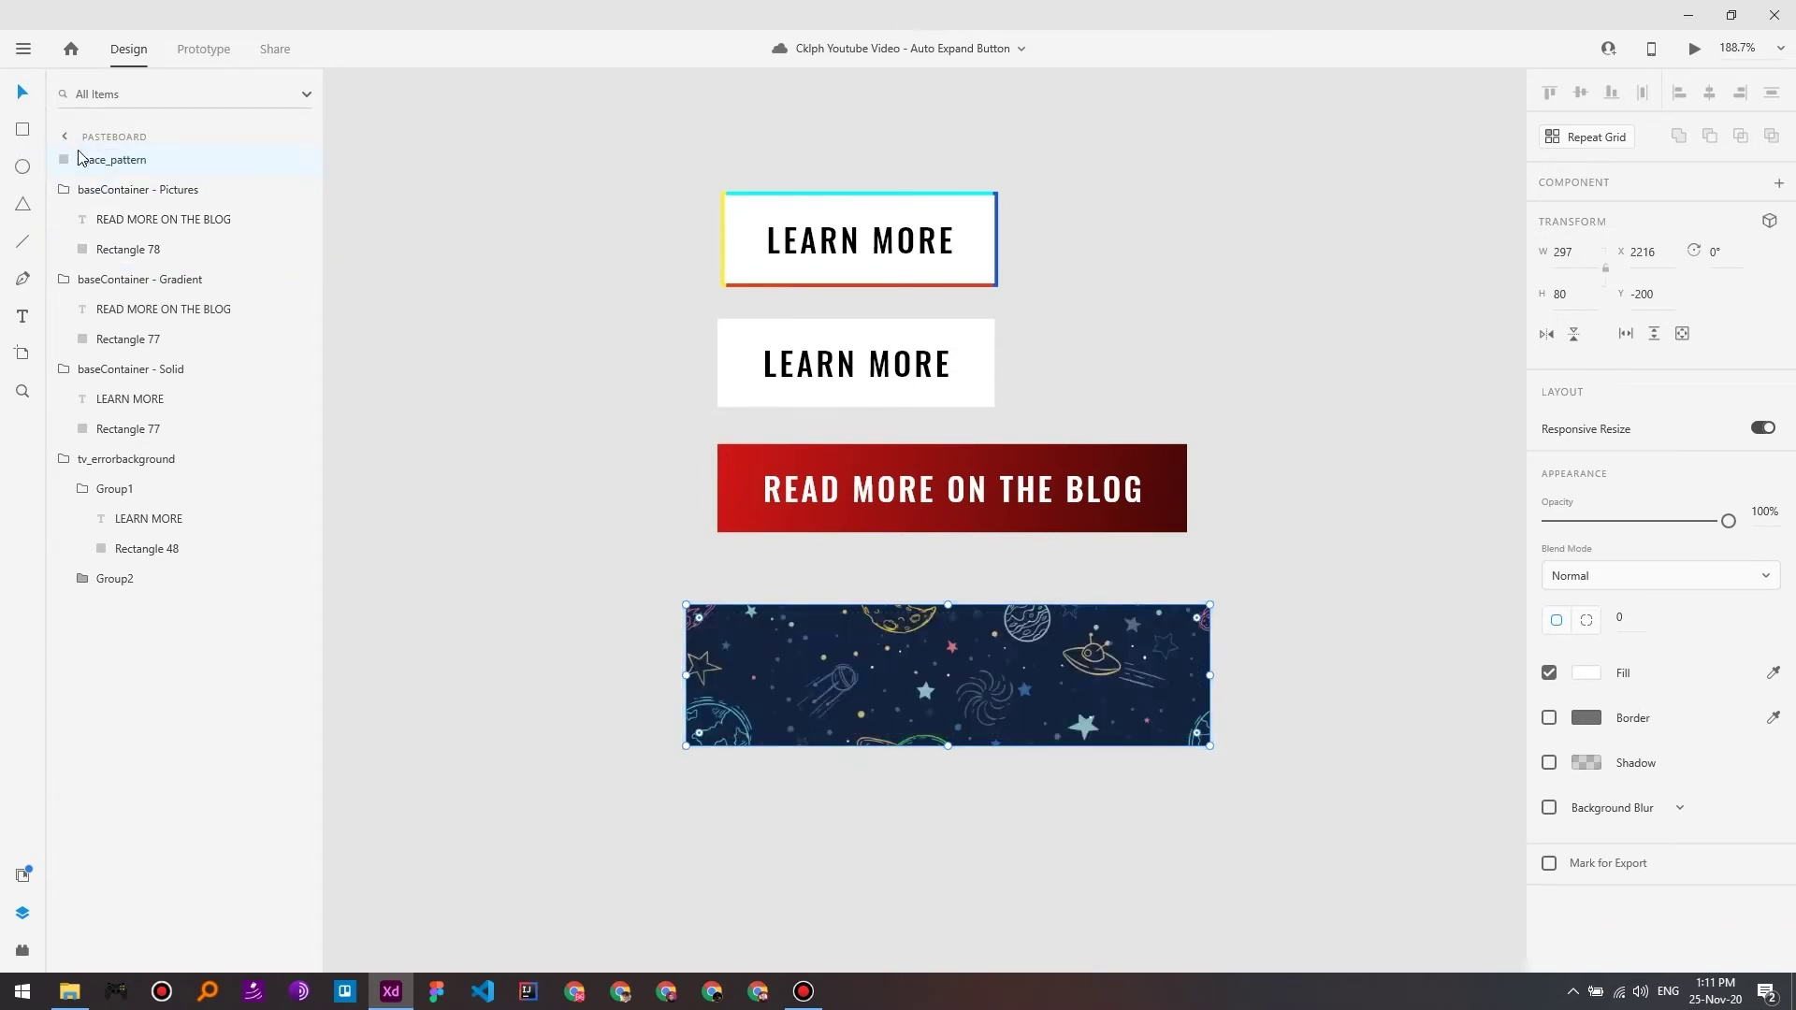
left_click(71, 191)
left_click_drag(101, 161, 101, 203)
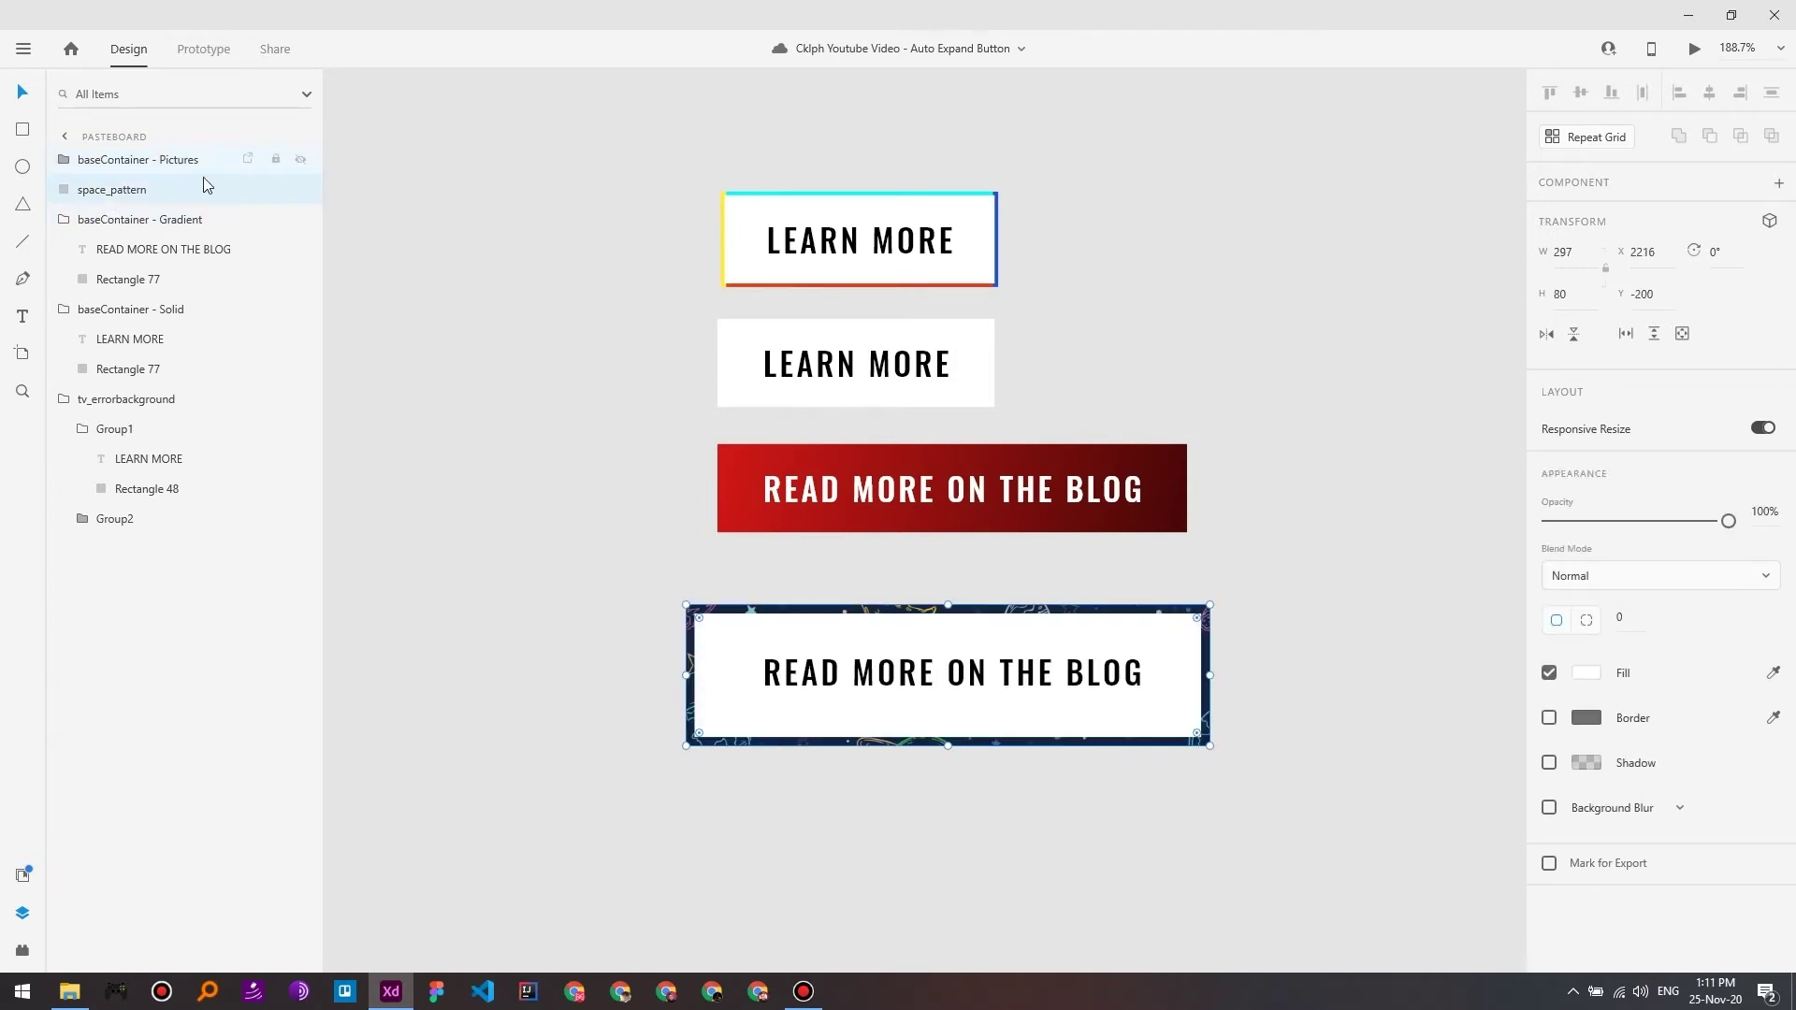
Step: Group baseContainer - Pictures together with space_pattern, and shorten the inner group's name to baseContainer
left_click(120, 161)
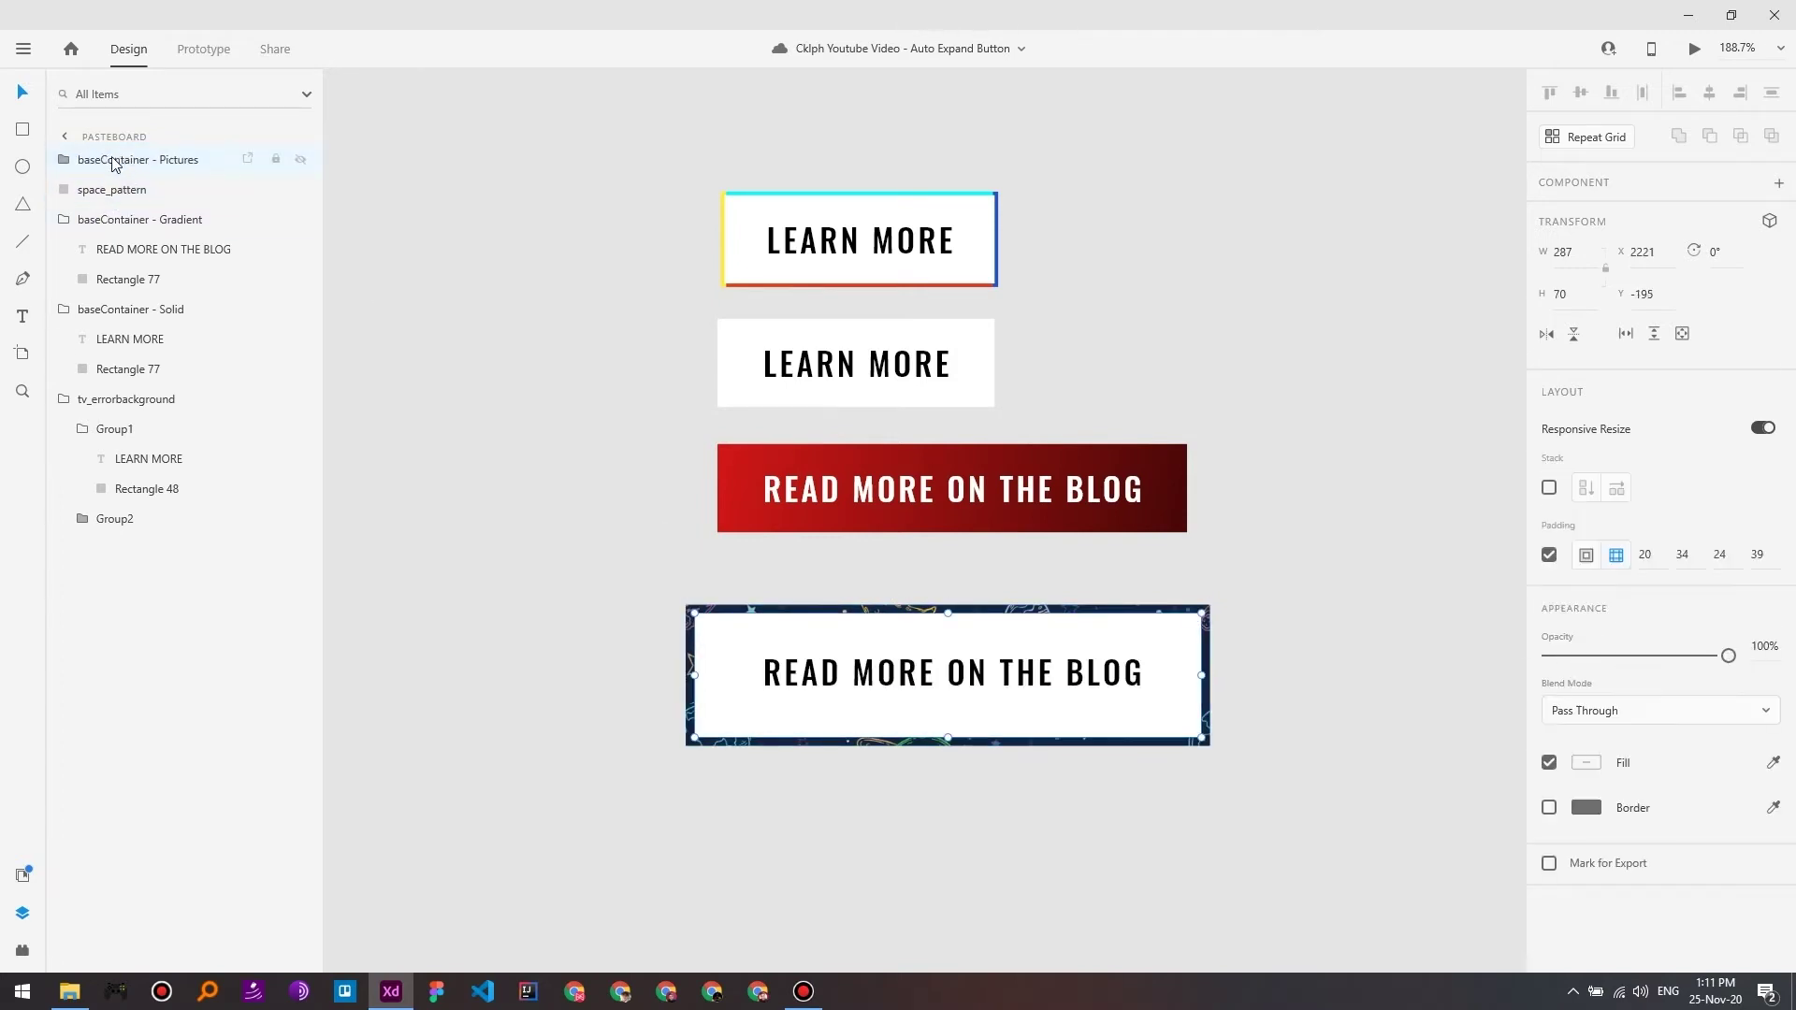
left_click(68, 191, "shift")
key("ctrl+g")
left_click(64, 160)
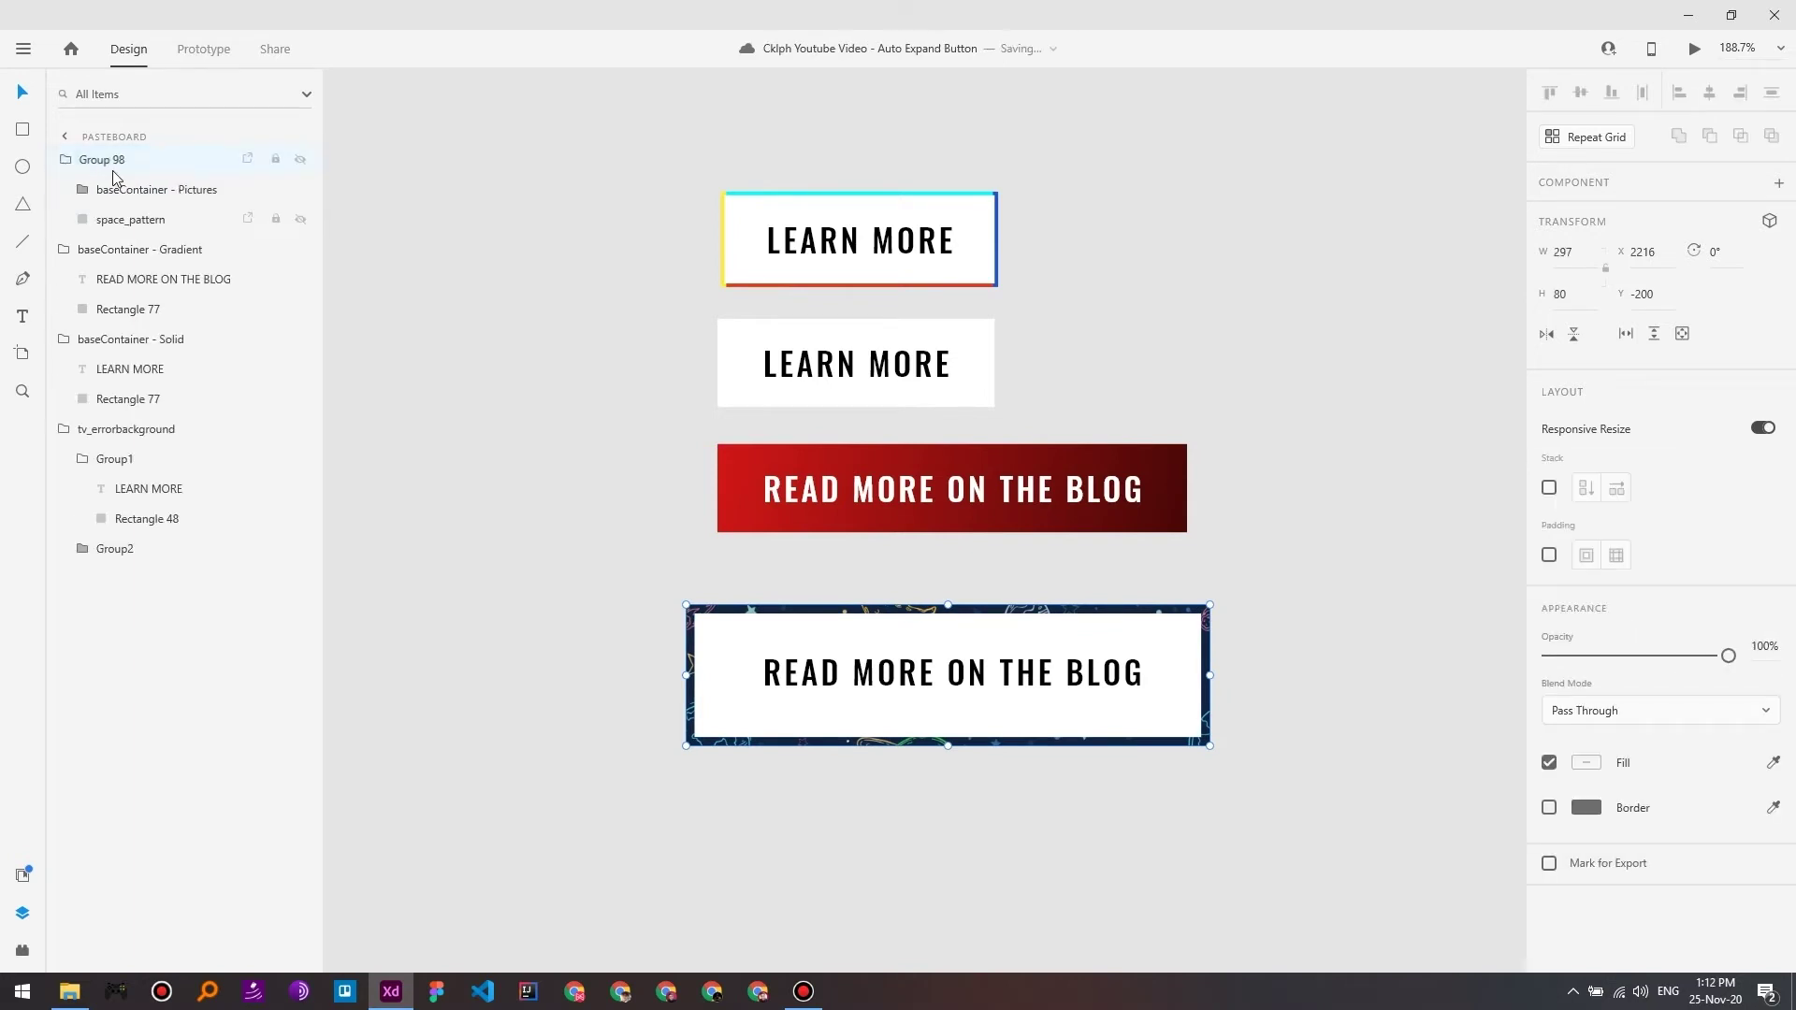
double_click(199, 190)
left_click_drag(219, 190, 176, 174)
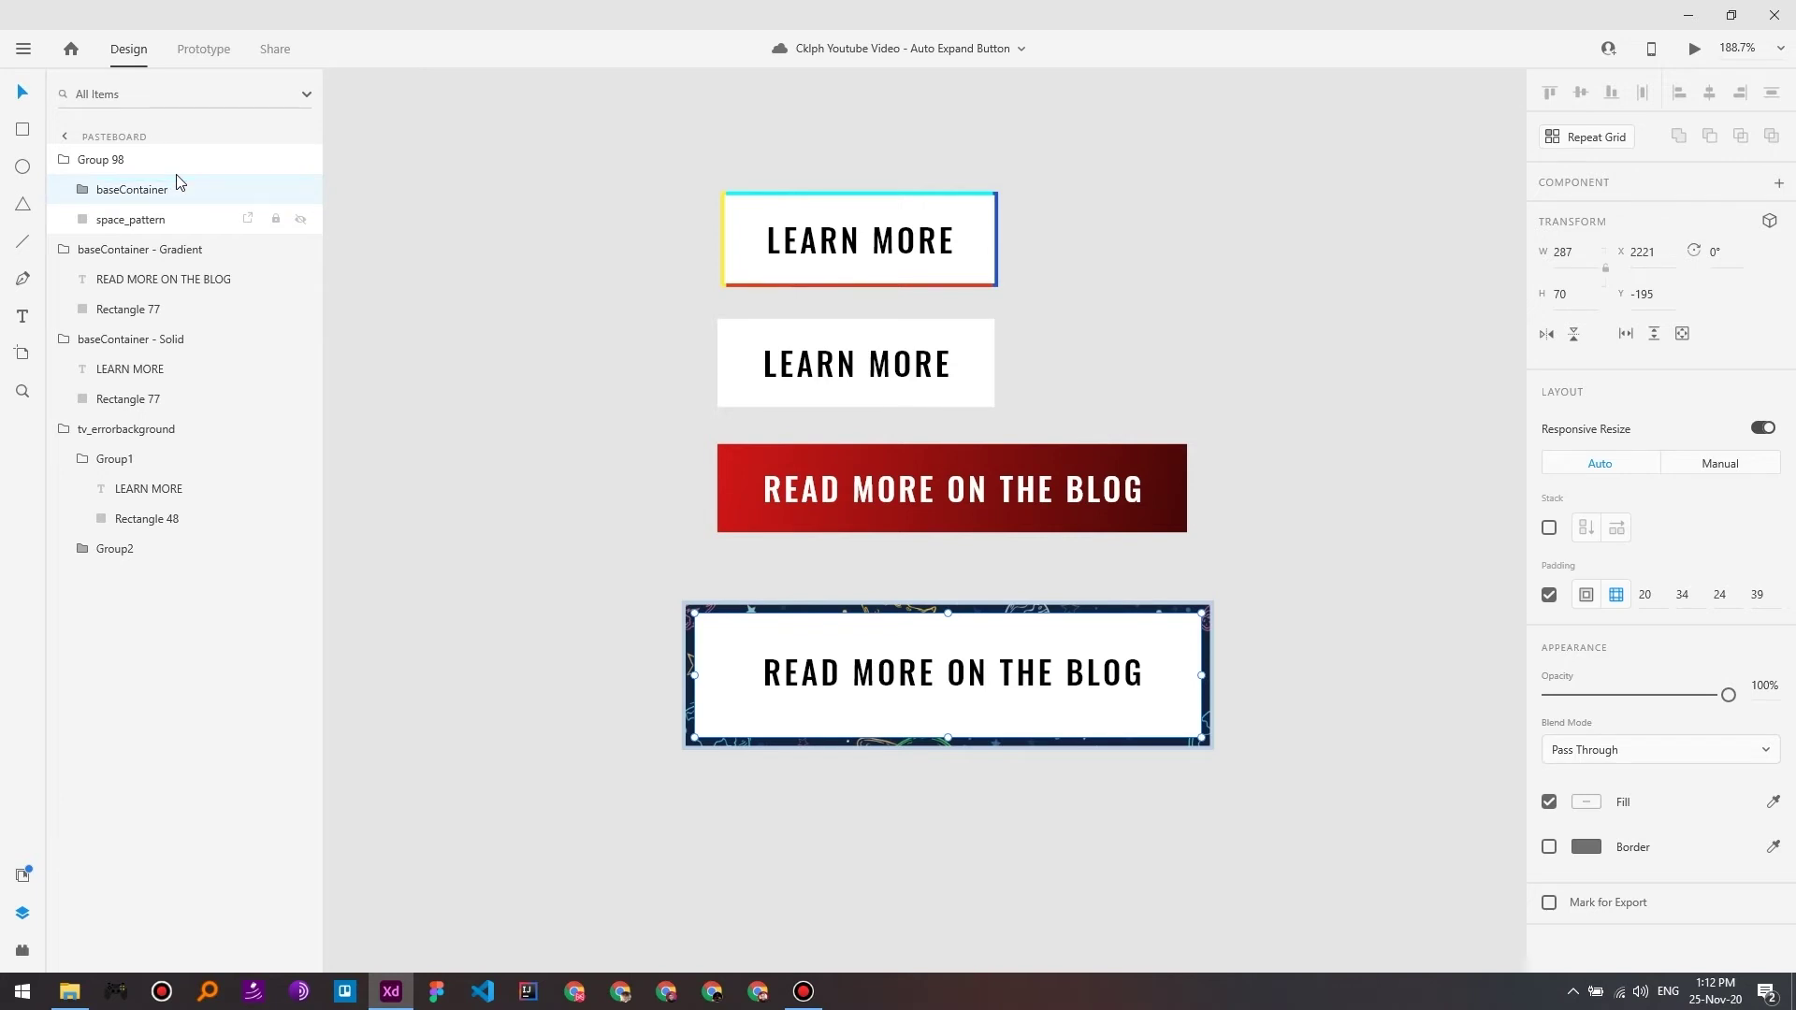
Step: Rename the new outer group as baseContainer_pictures and enable padding on it
left_click(101, 160)
double_click(101, 161)
key("BackSpace")
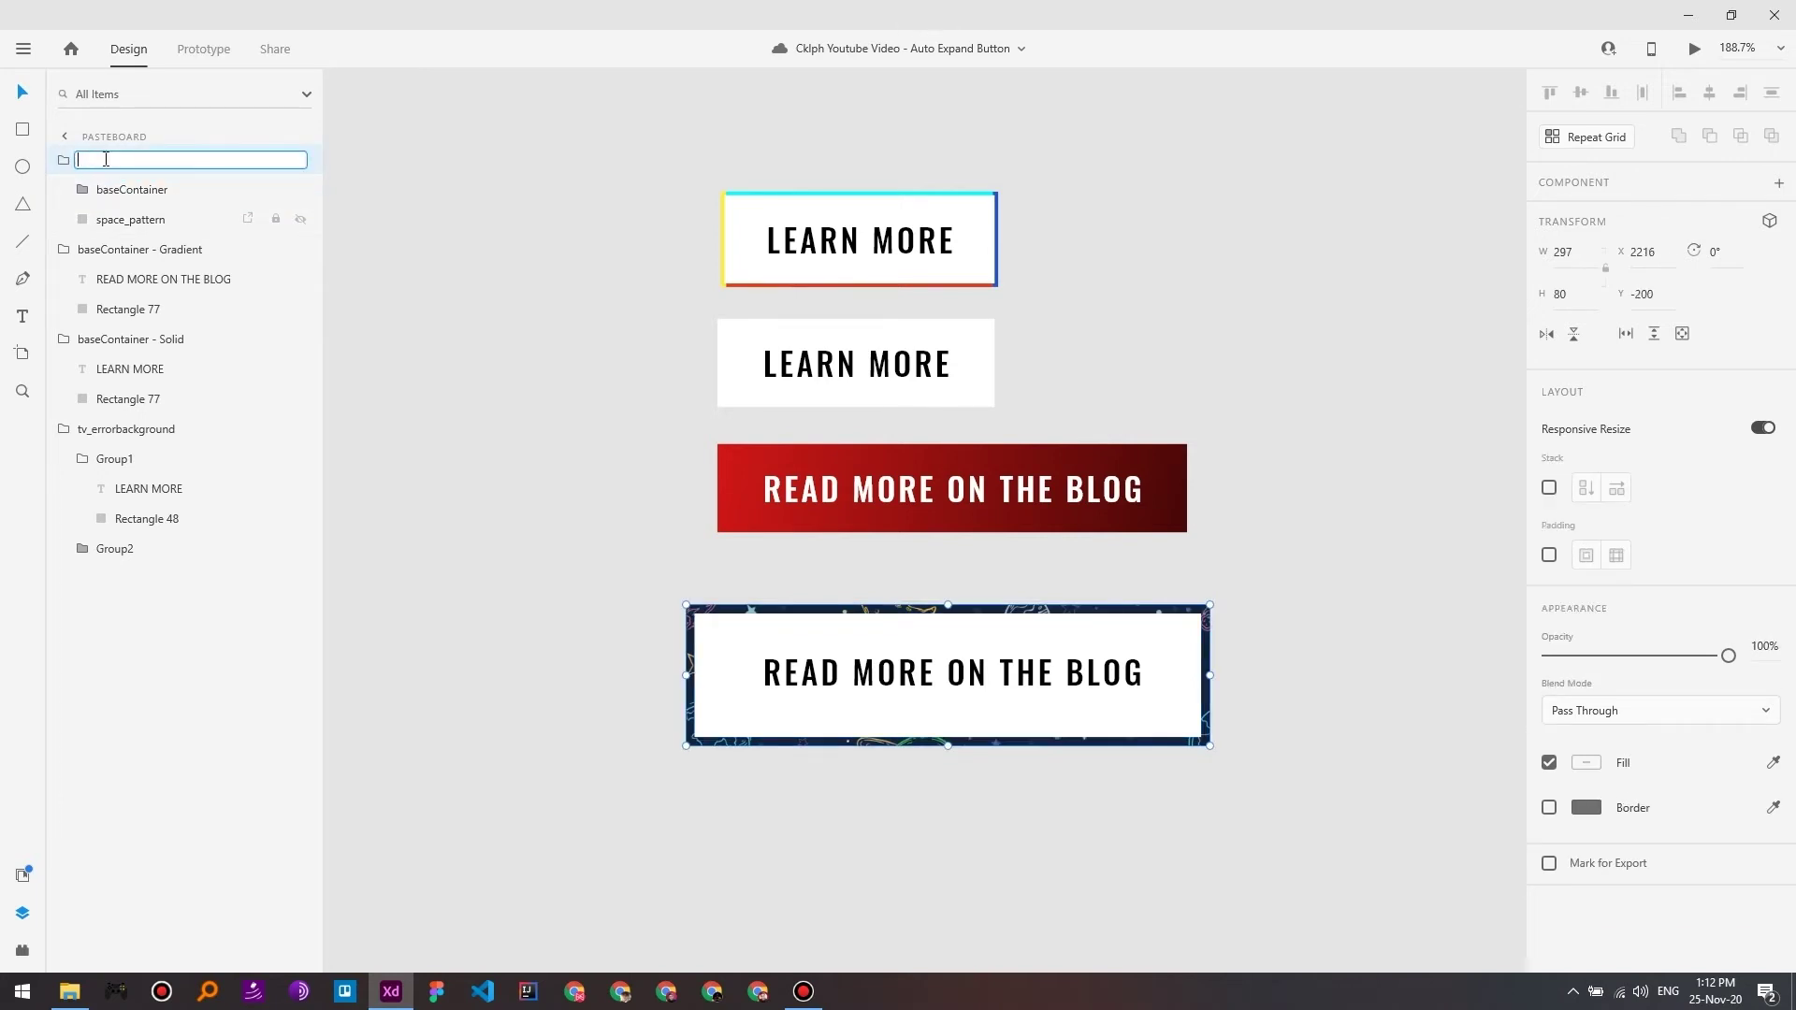
type("baseContainer_pictures")
key("Return")
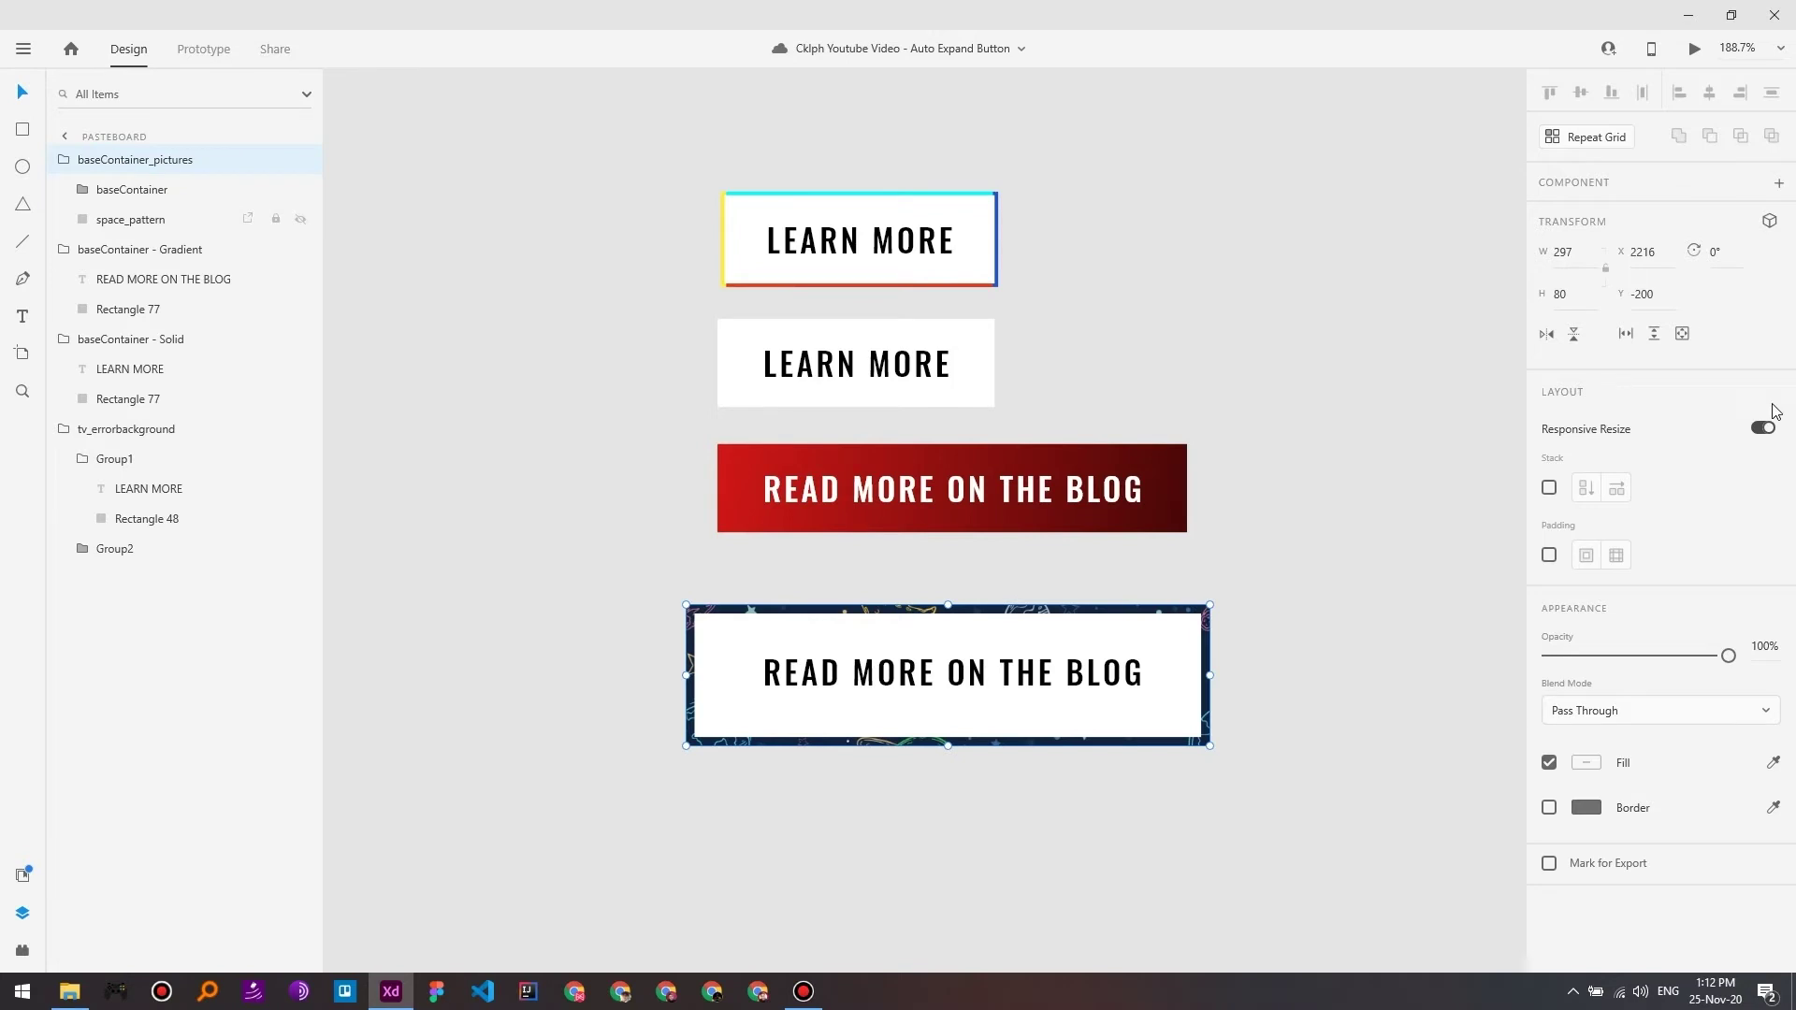
left_click(1549, 556)
Step: Replace the text of the picture background button with LEARN MORE
double_click(876, 681)
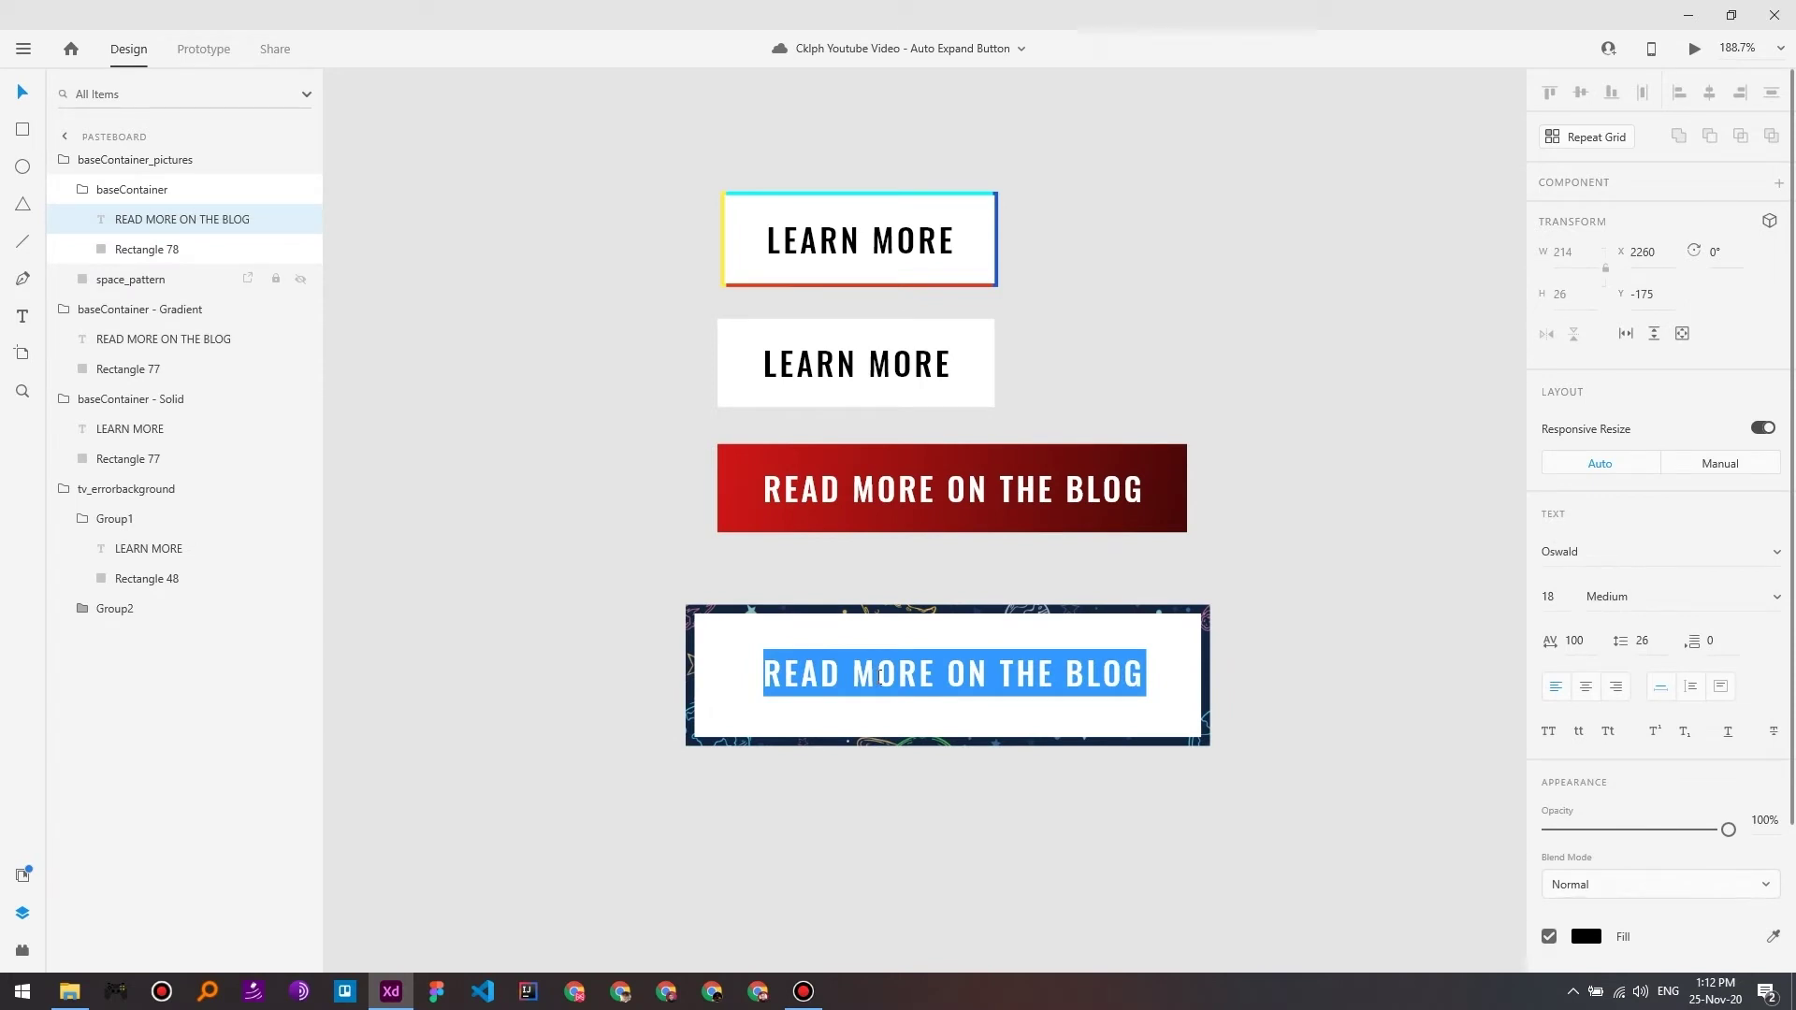
type("LEAR")
type("MORE")
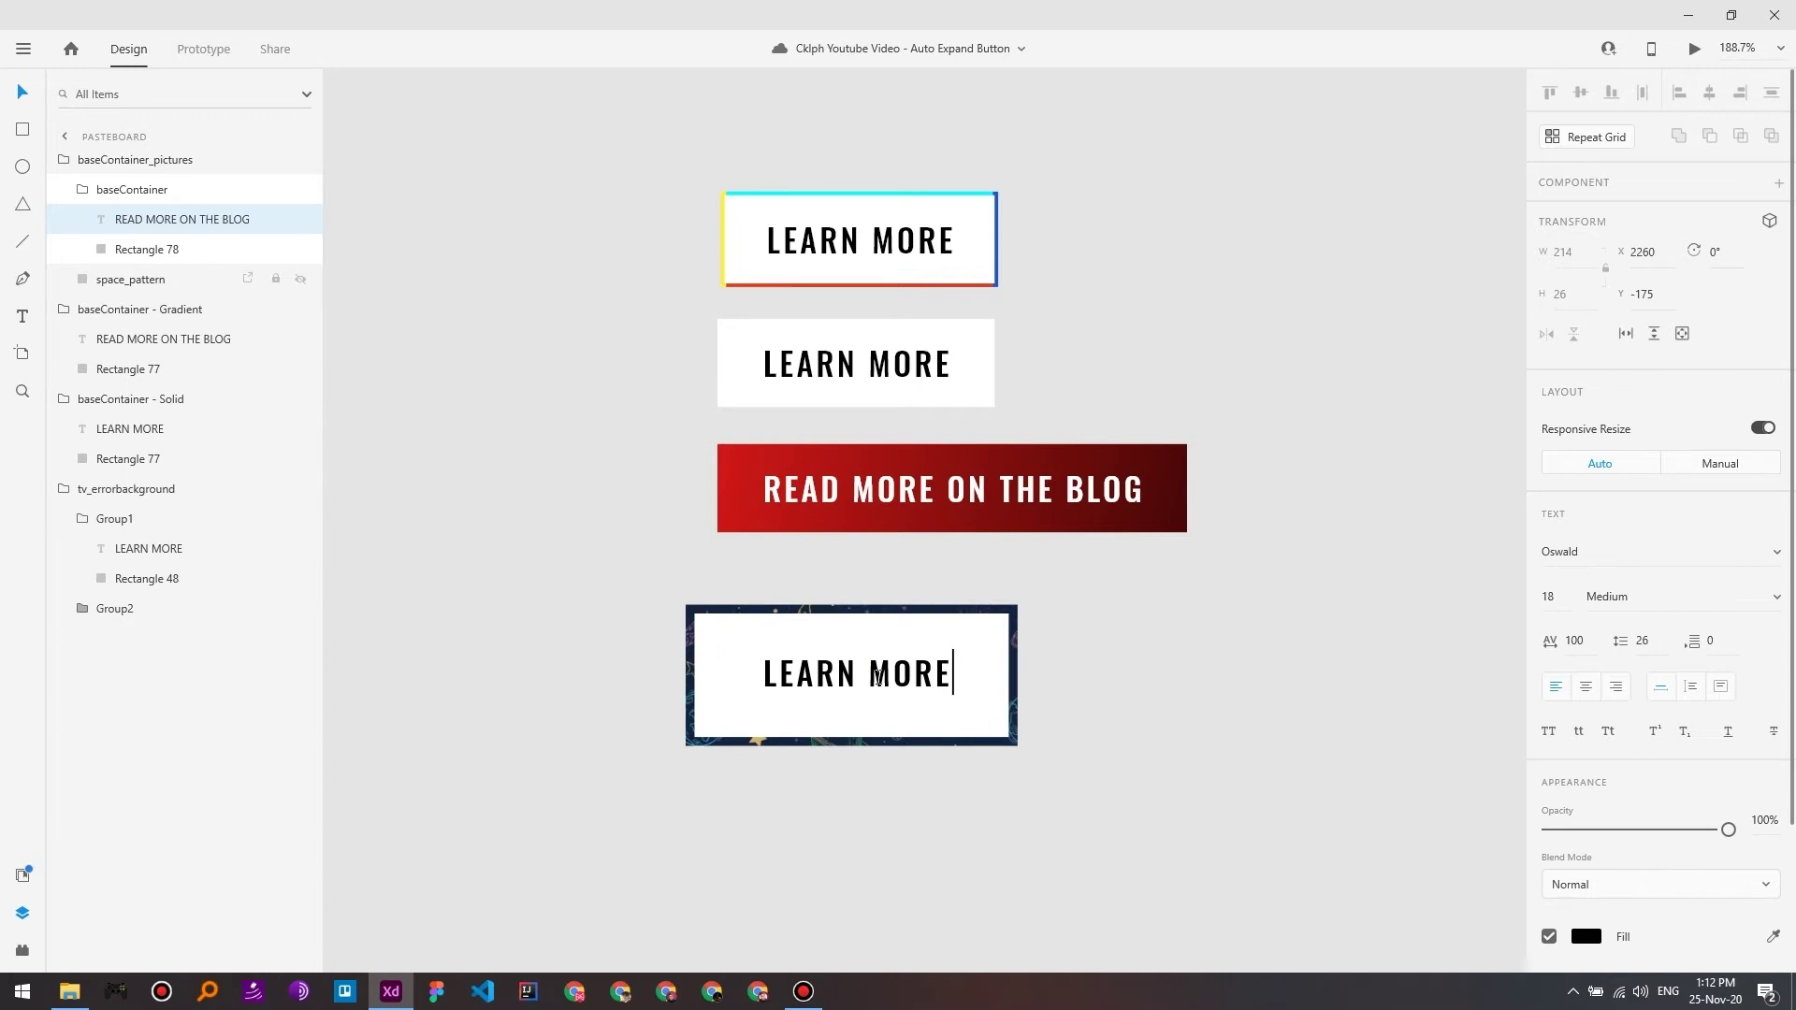
Step: Try READ MORE ON THE BLO and READ MORE ON THE PODC as the text of the picture background button
key("BackSpace")
key("BackSpace")
key("BackSpace")
key("BackSpace")
key("BackSpace")
key("BackSpace")
key("BackSpace")
key("BackSpace")
key("BackSpace")
key("BackSpace")
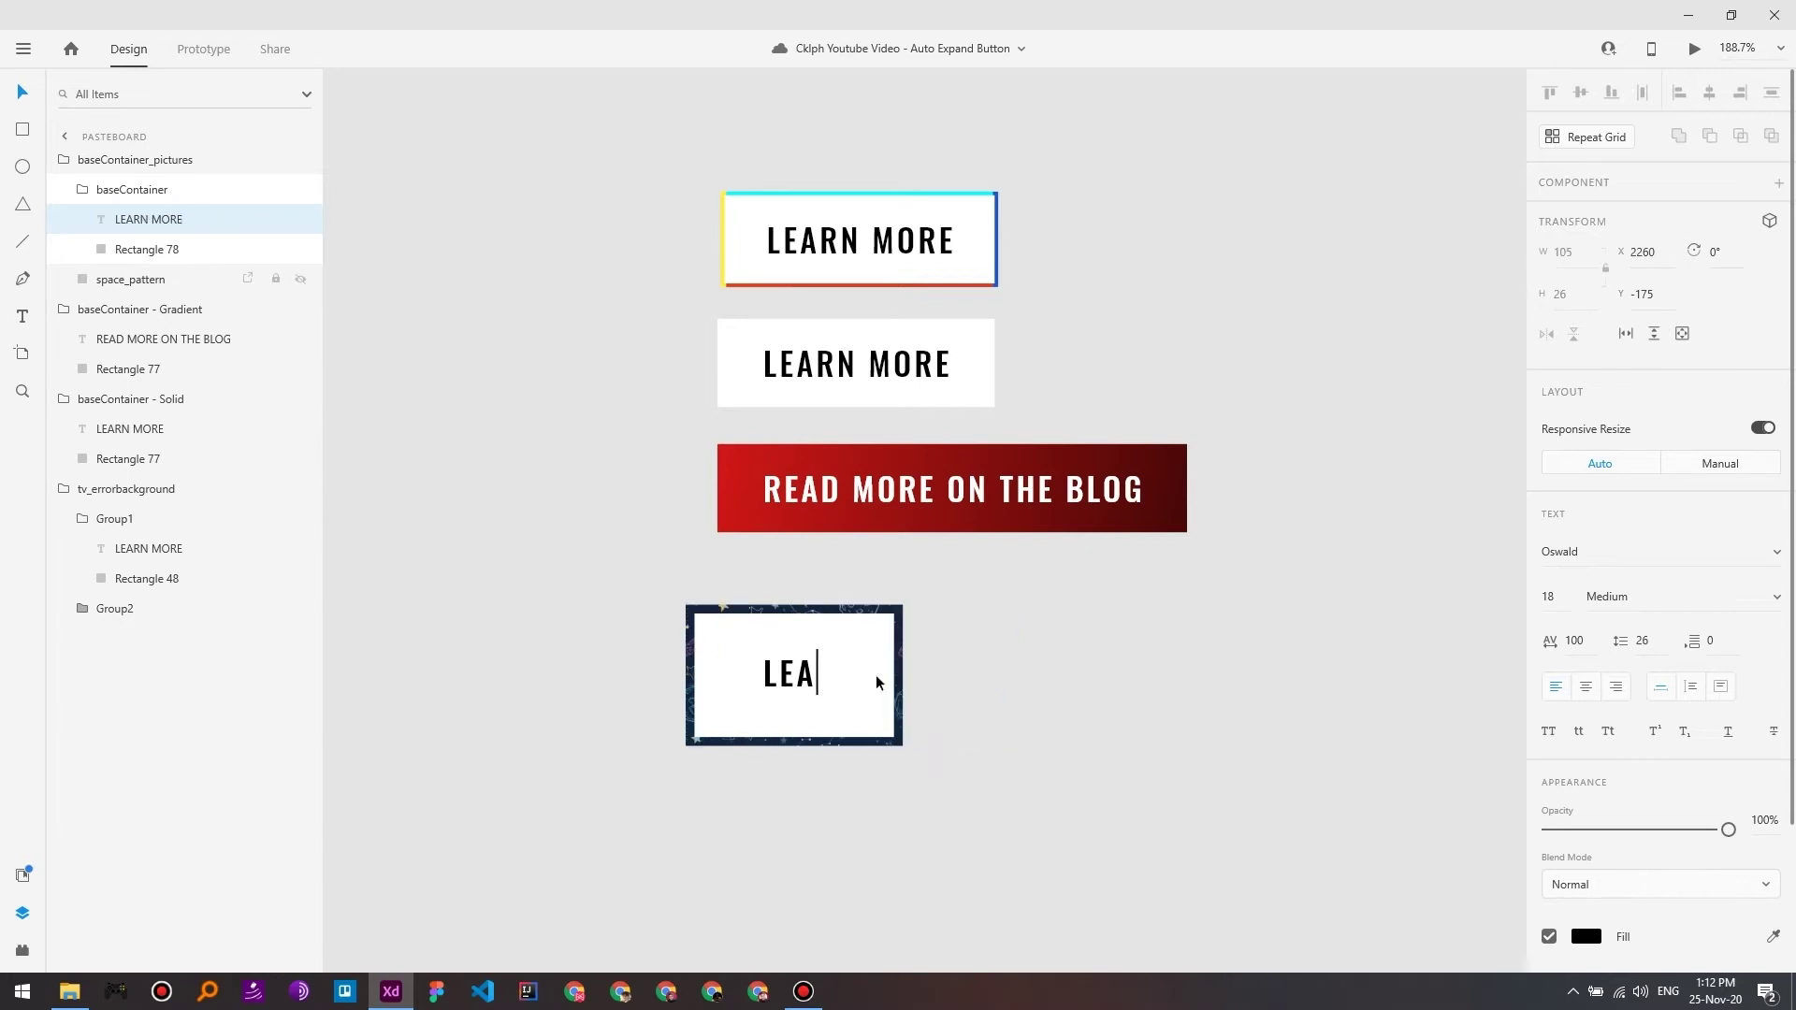
type("READ M")
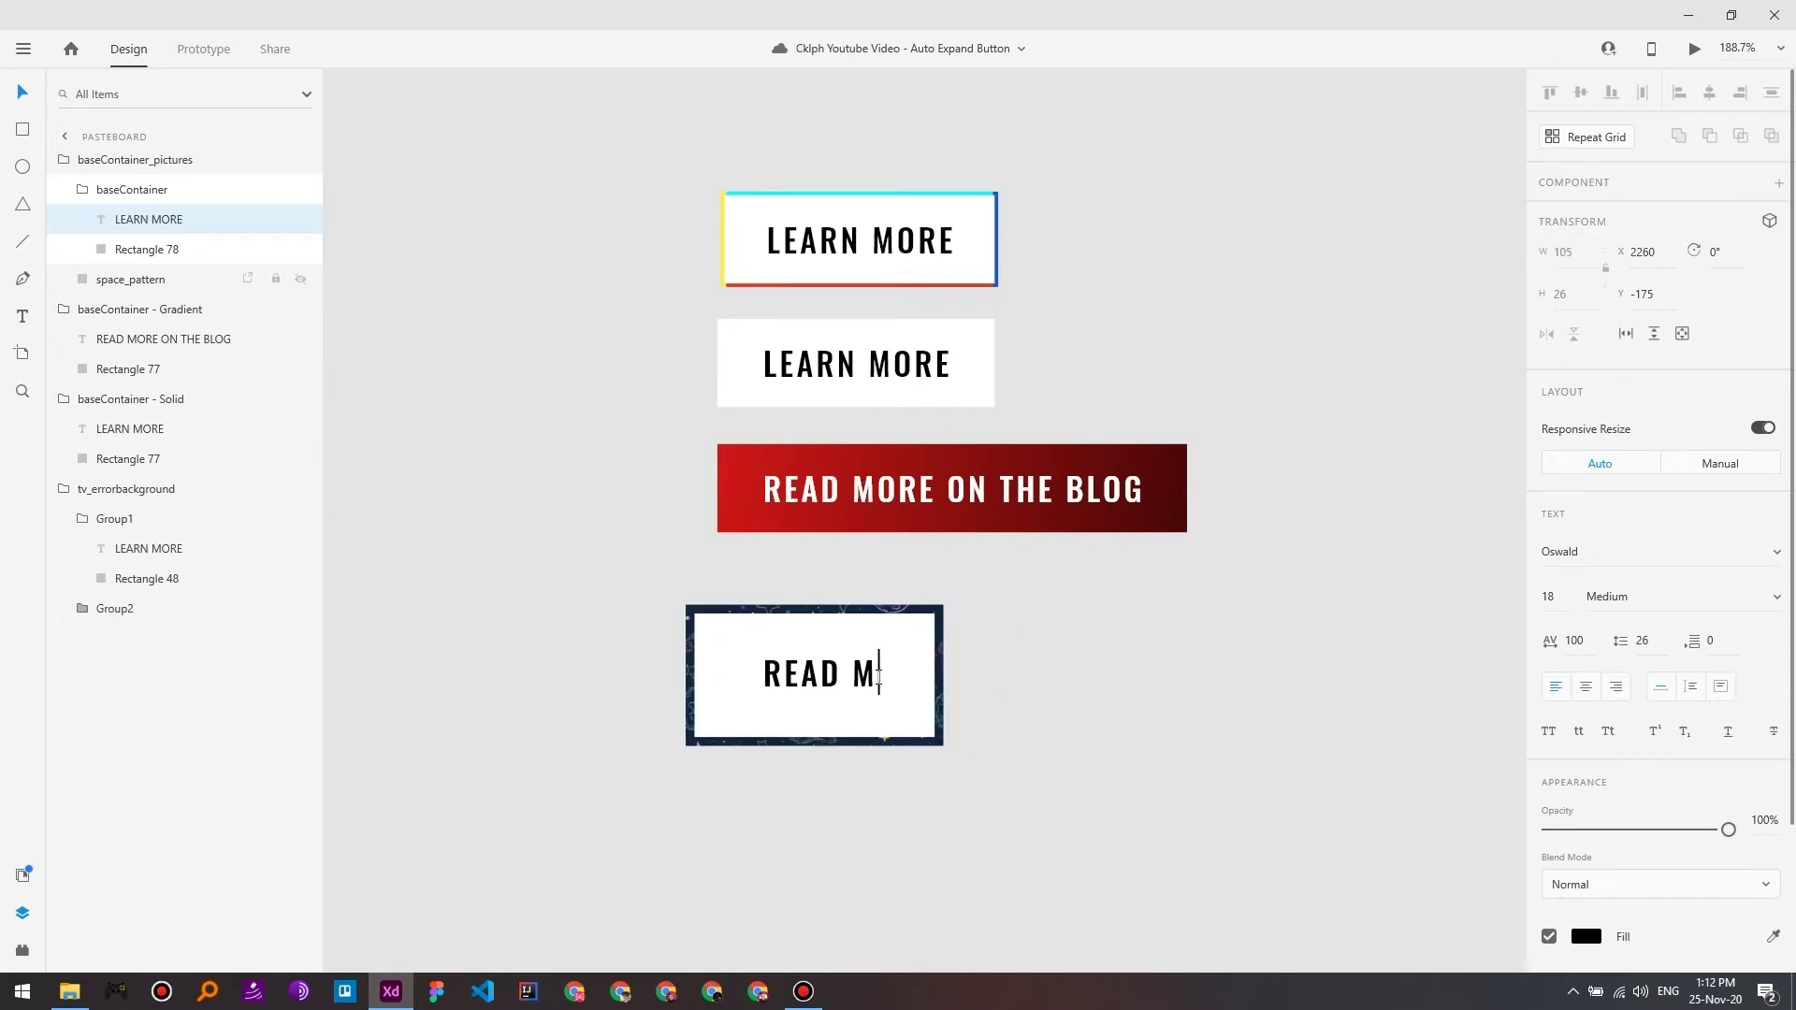
type("ORE ON THE BLO")
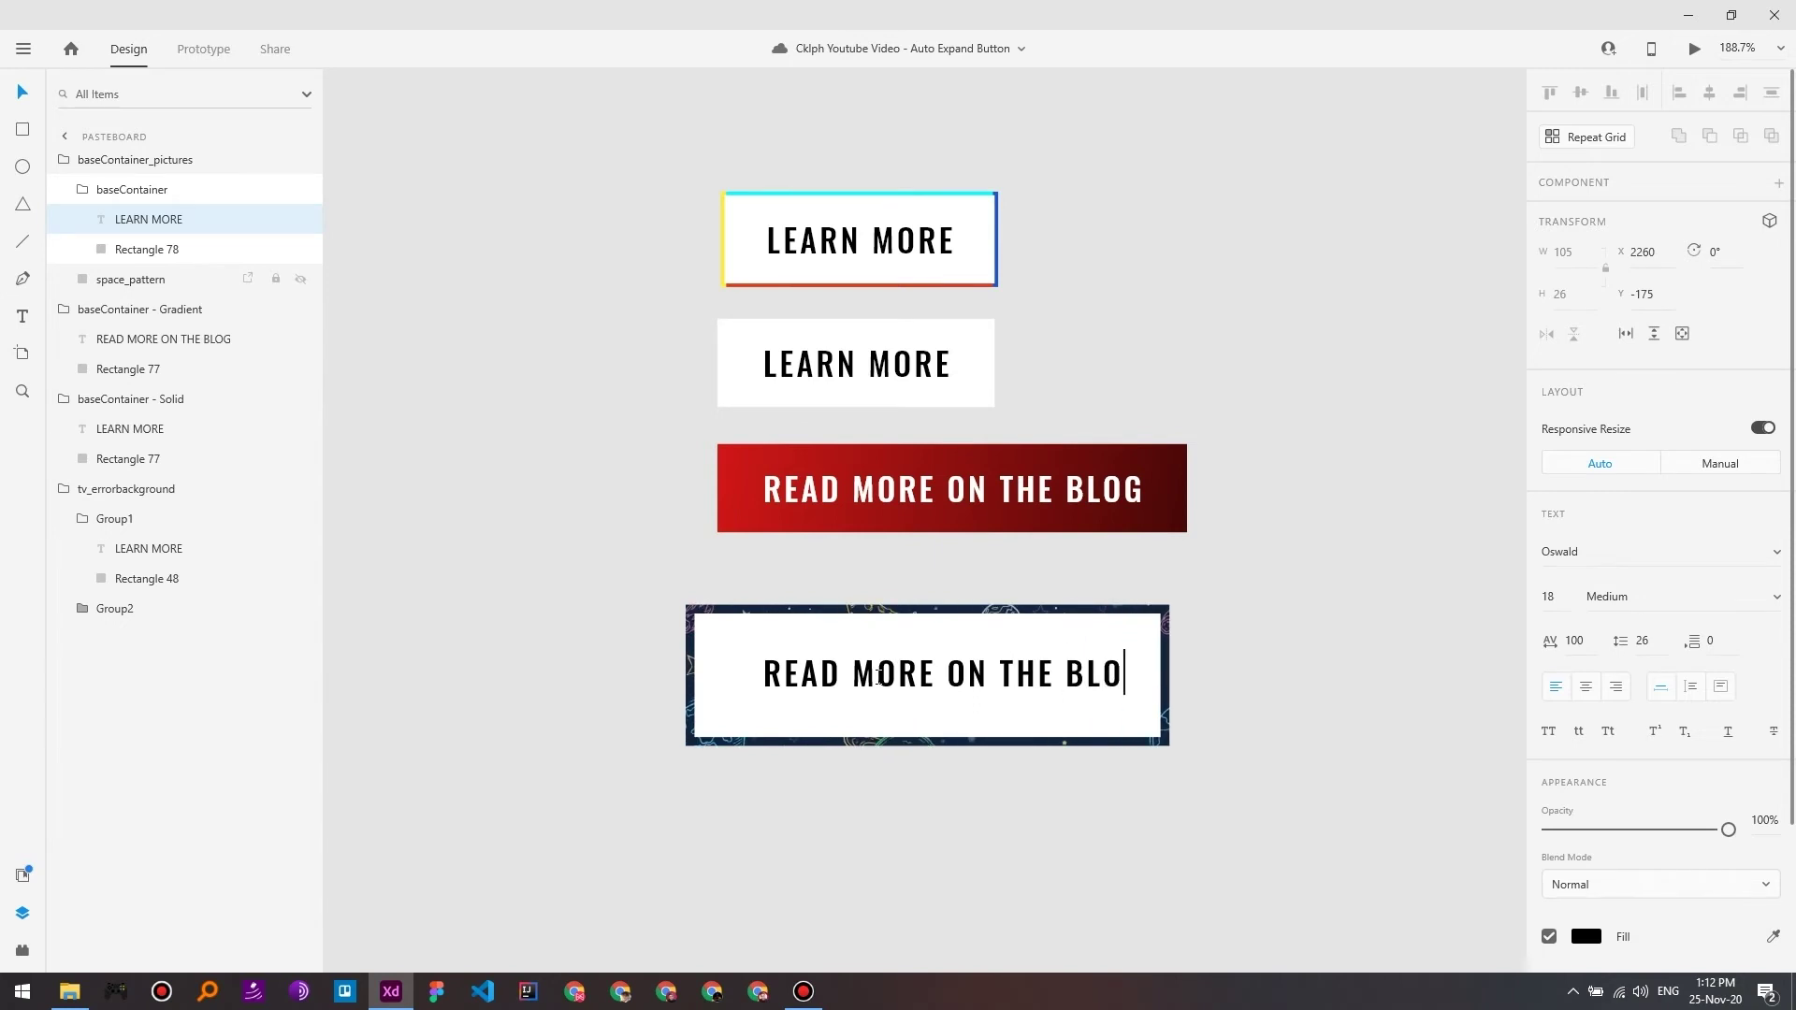
key("BackSpace")
key("BackSpace")
key("BackSpace")
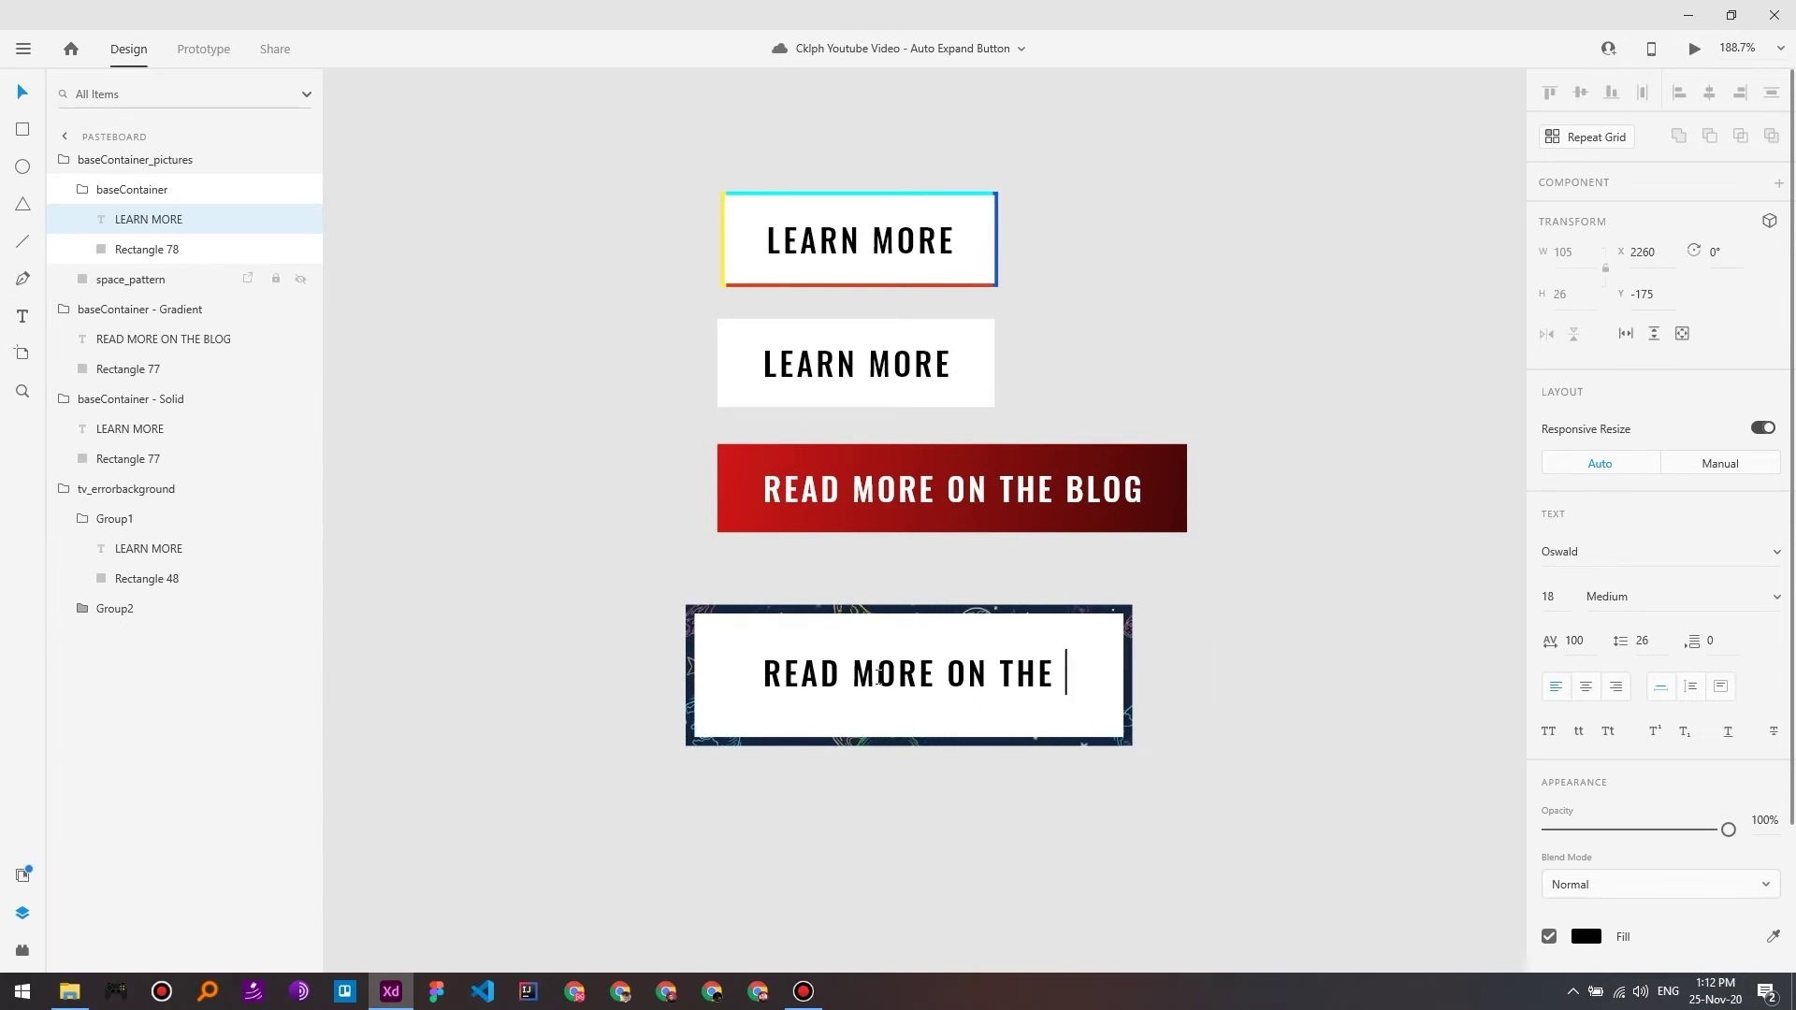
type("PODC")
Step: Set the text of the picture background button to LISTEN TO THE PODCAST
key("ctrl+a")
type("LISTEN TO ")
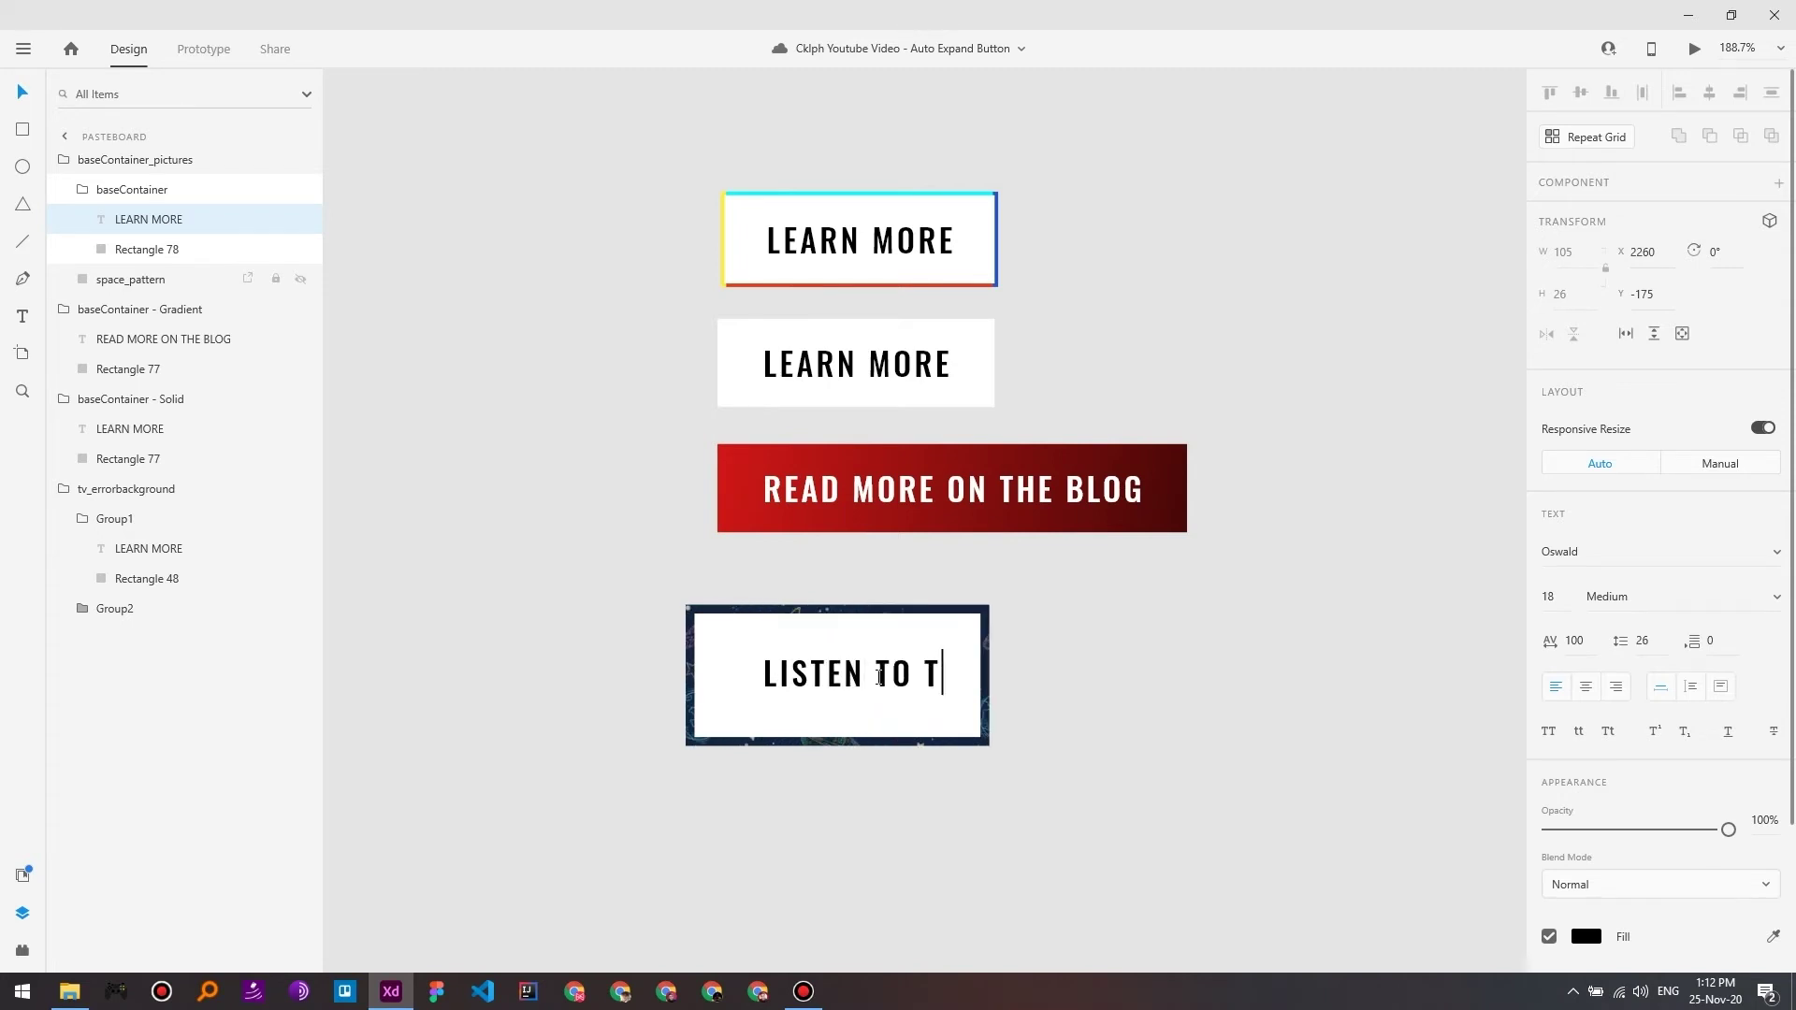
type("THE PODCAST")
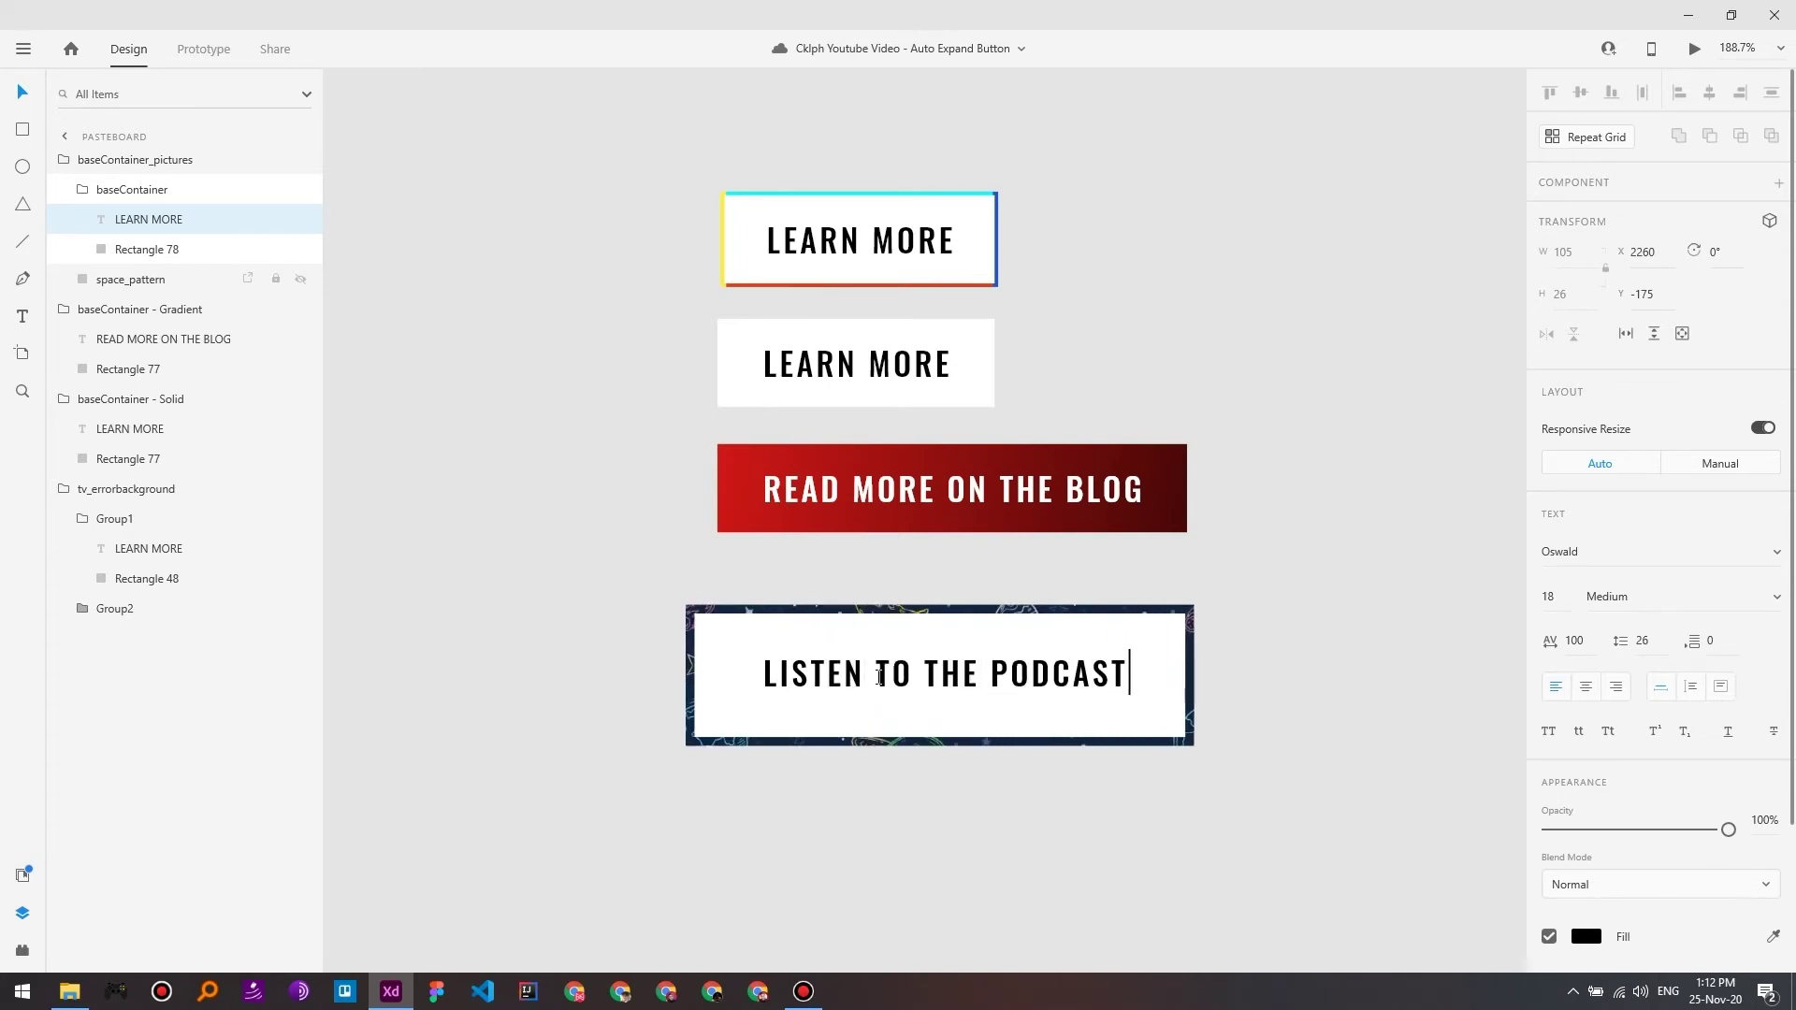
key("Escape")
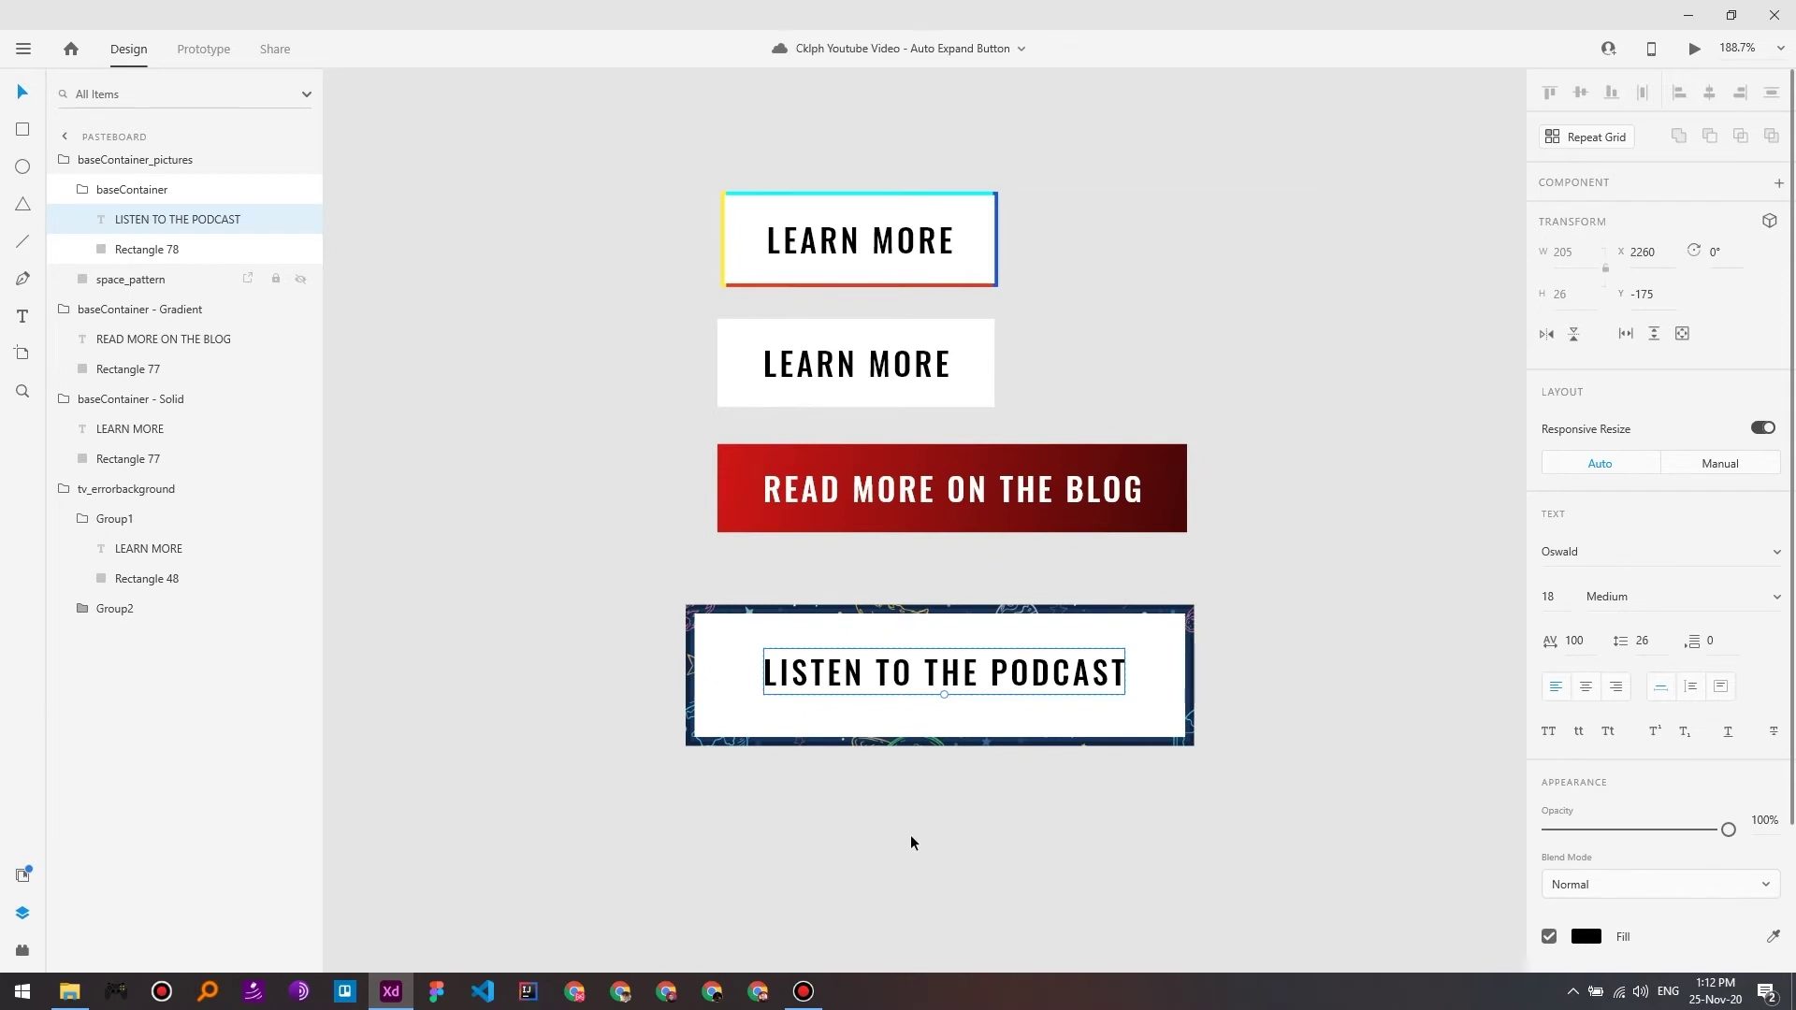
left_click(1158, 312)
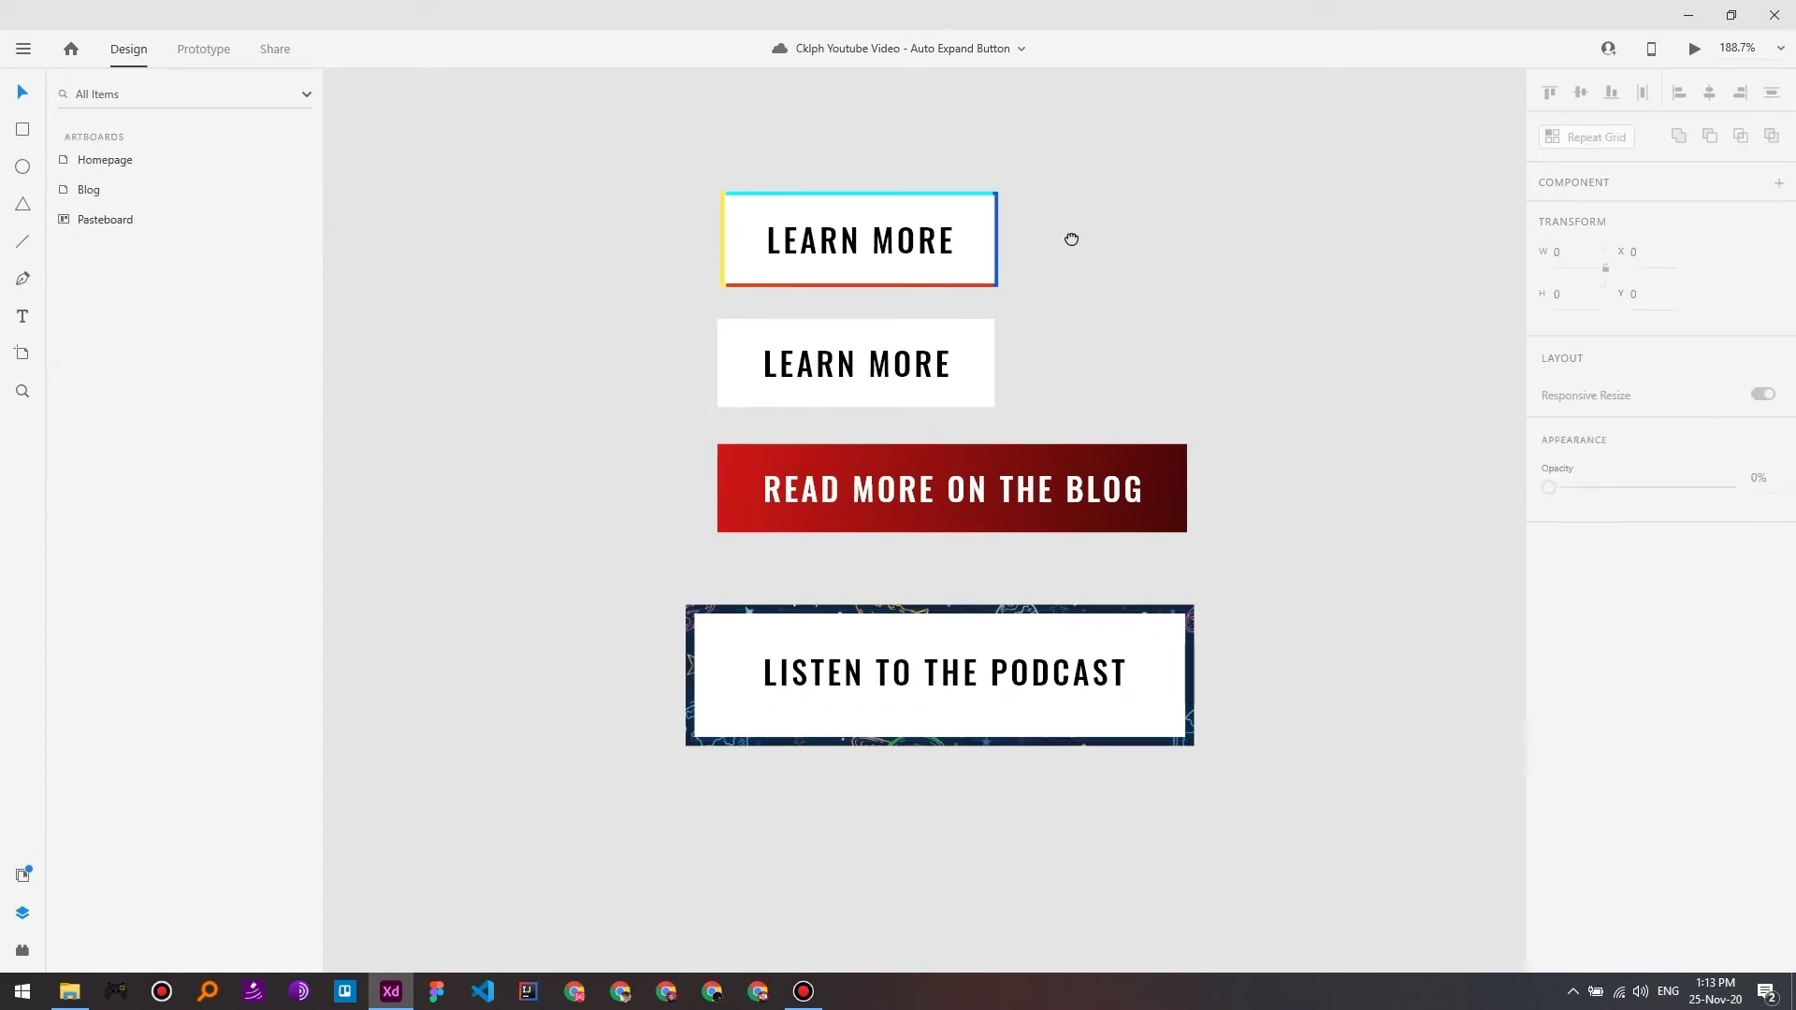
Step: Place a copy of the LEARN MORE button with multicoloured borders in the empty area to the right of the existing buttons
scroll(1083, 348, "up", 2)
left_click_drag(1076, 262, 1269, 345)
scroll(868, 535, "right", 5)
left_click(868, 535)
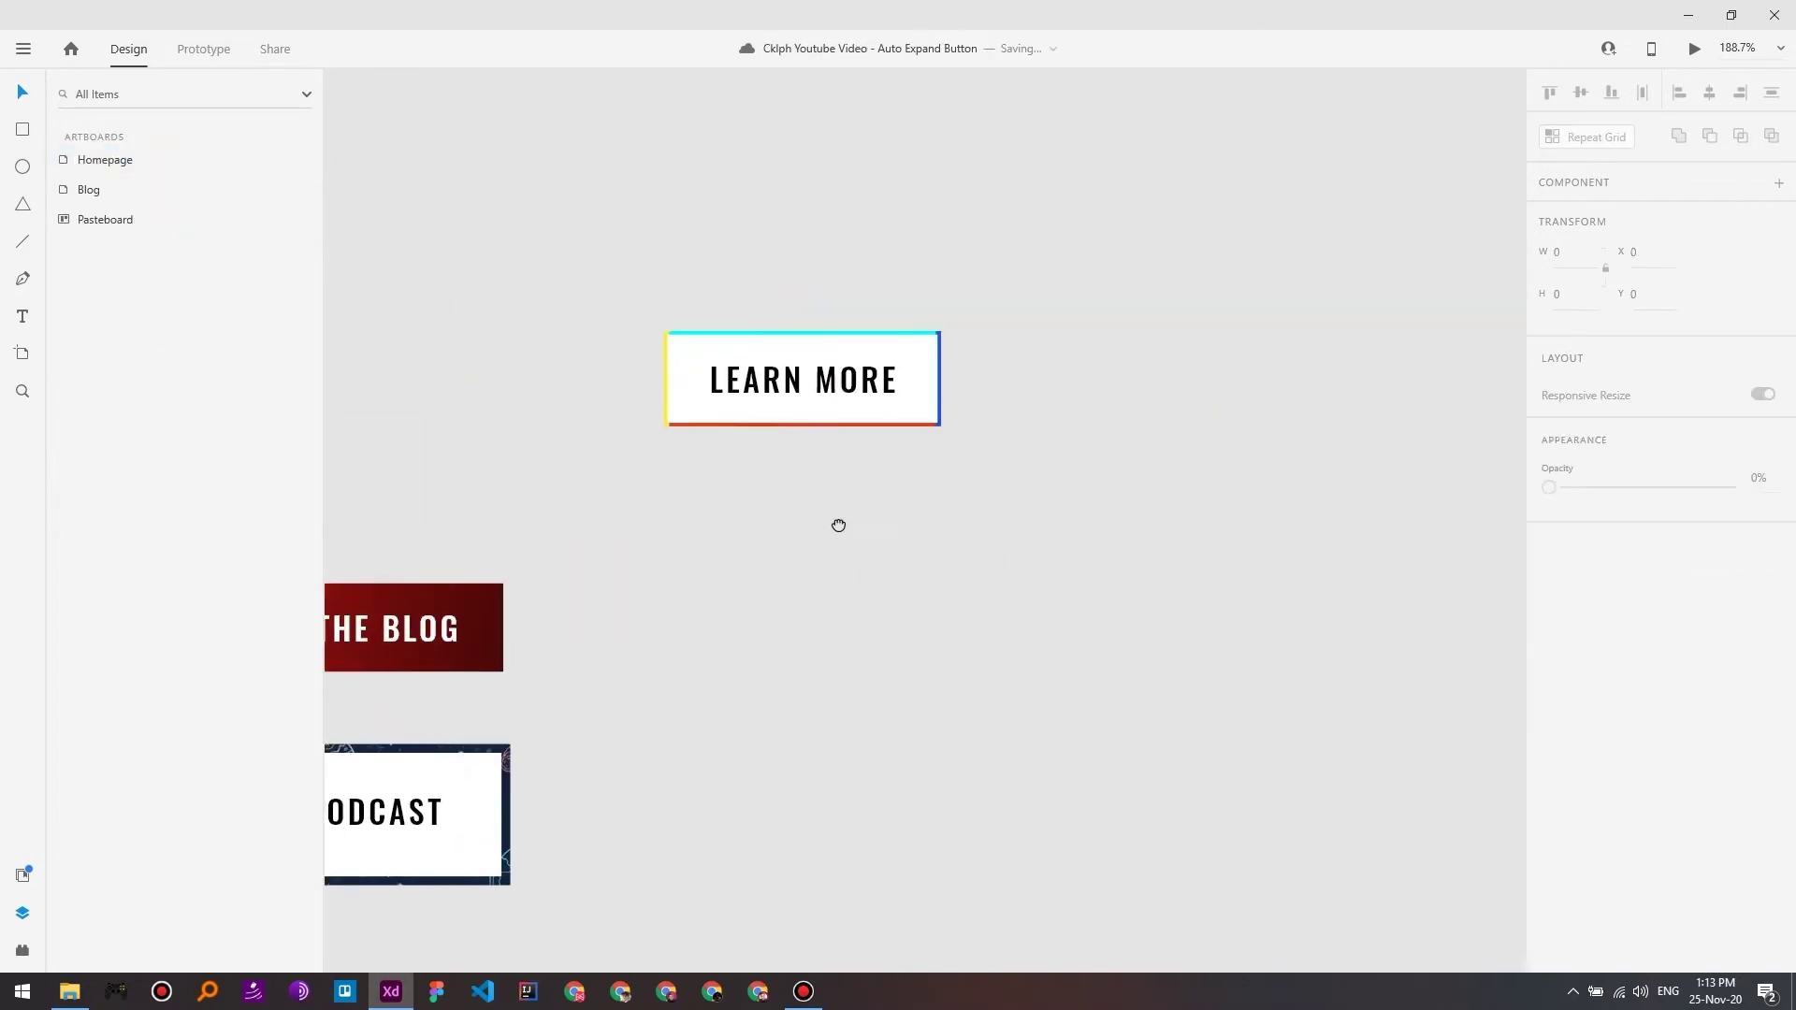
scroll(764, 426, "up", 2)
scroll(763, 427, "up", 2)
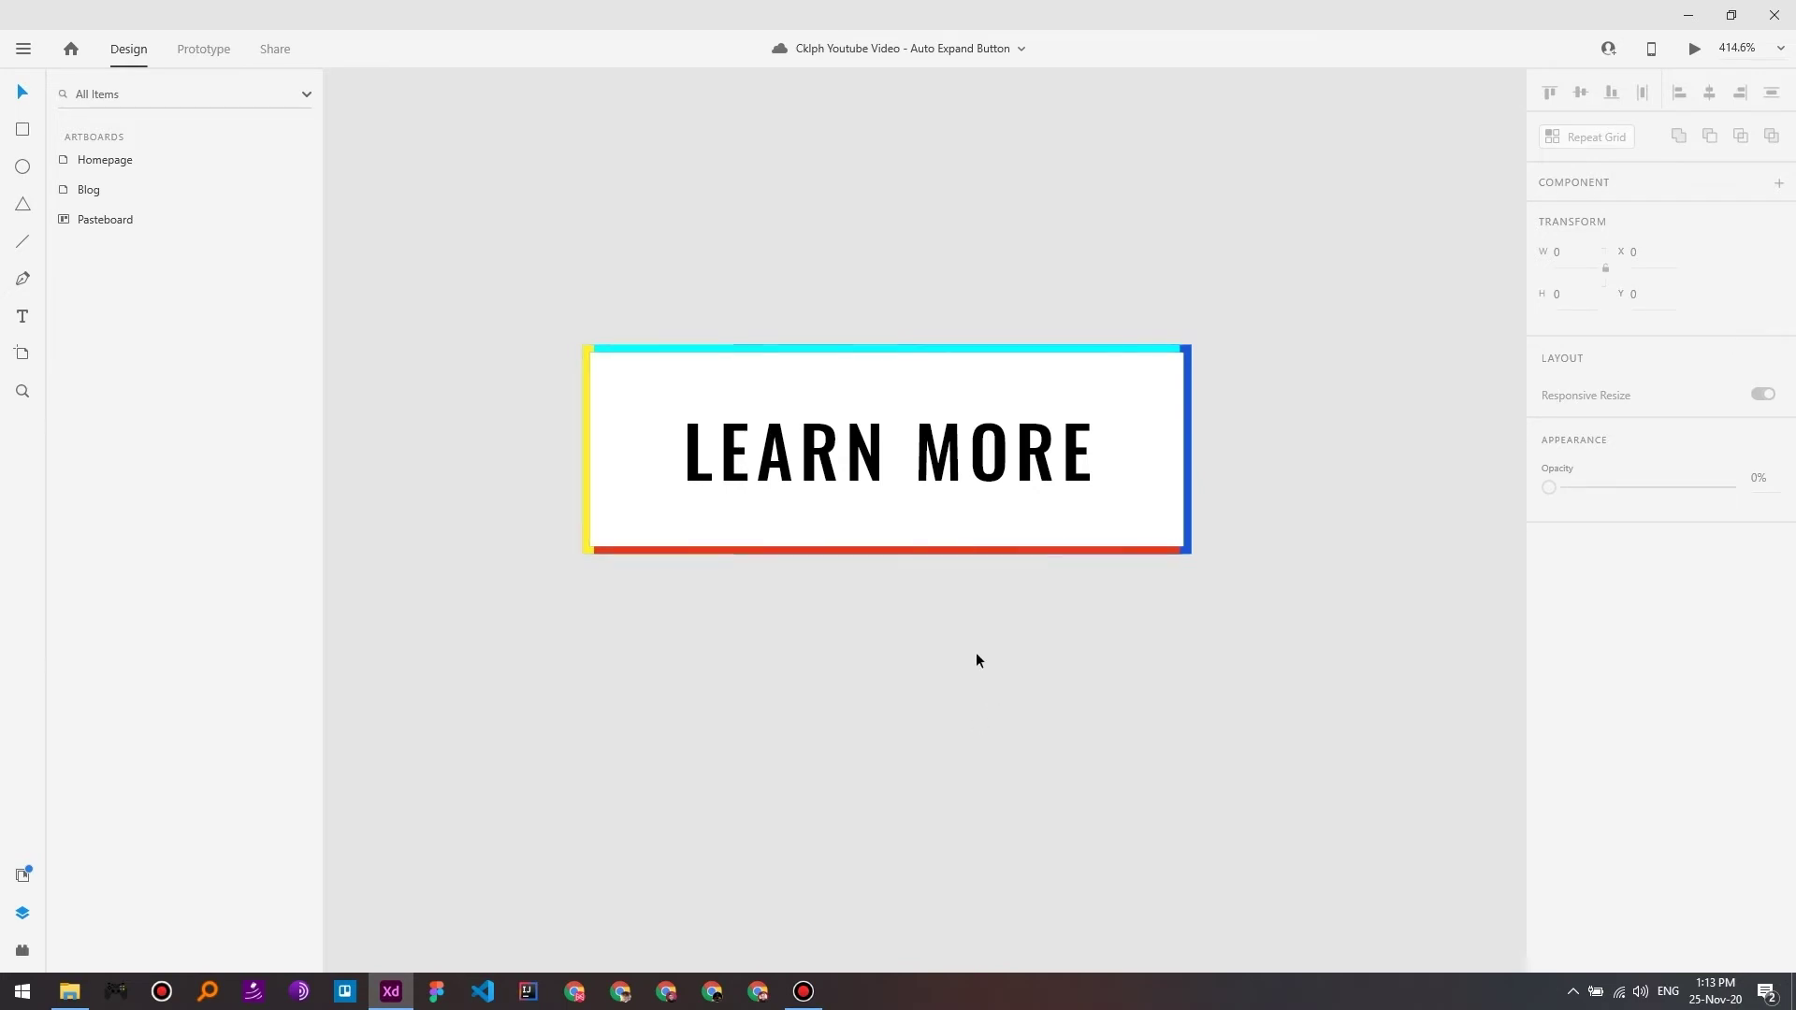
left_click_drag(977, 653, 1152, 530)
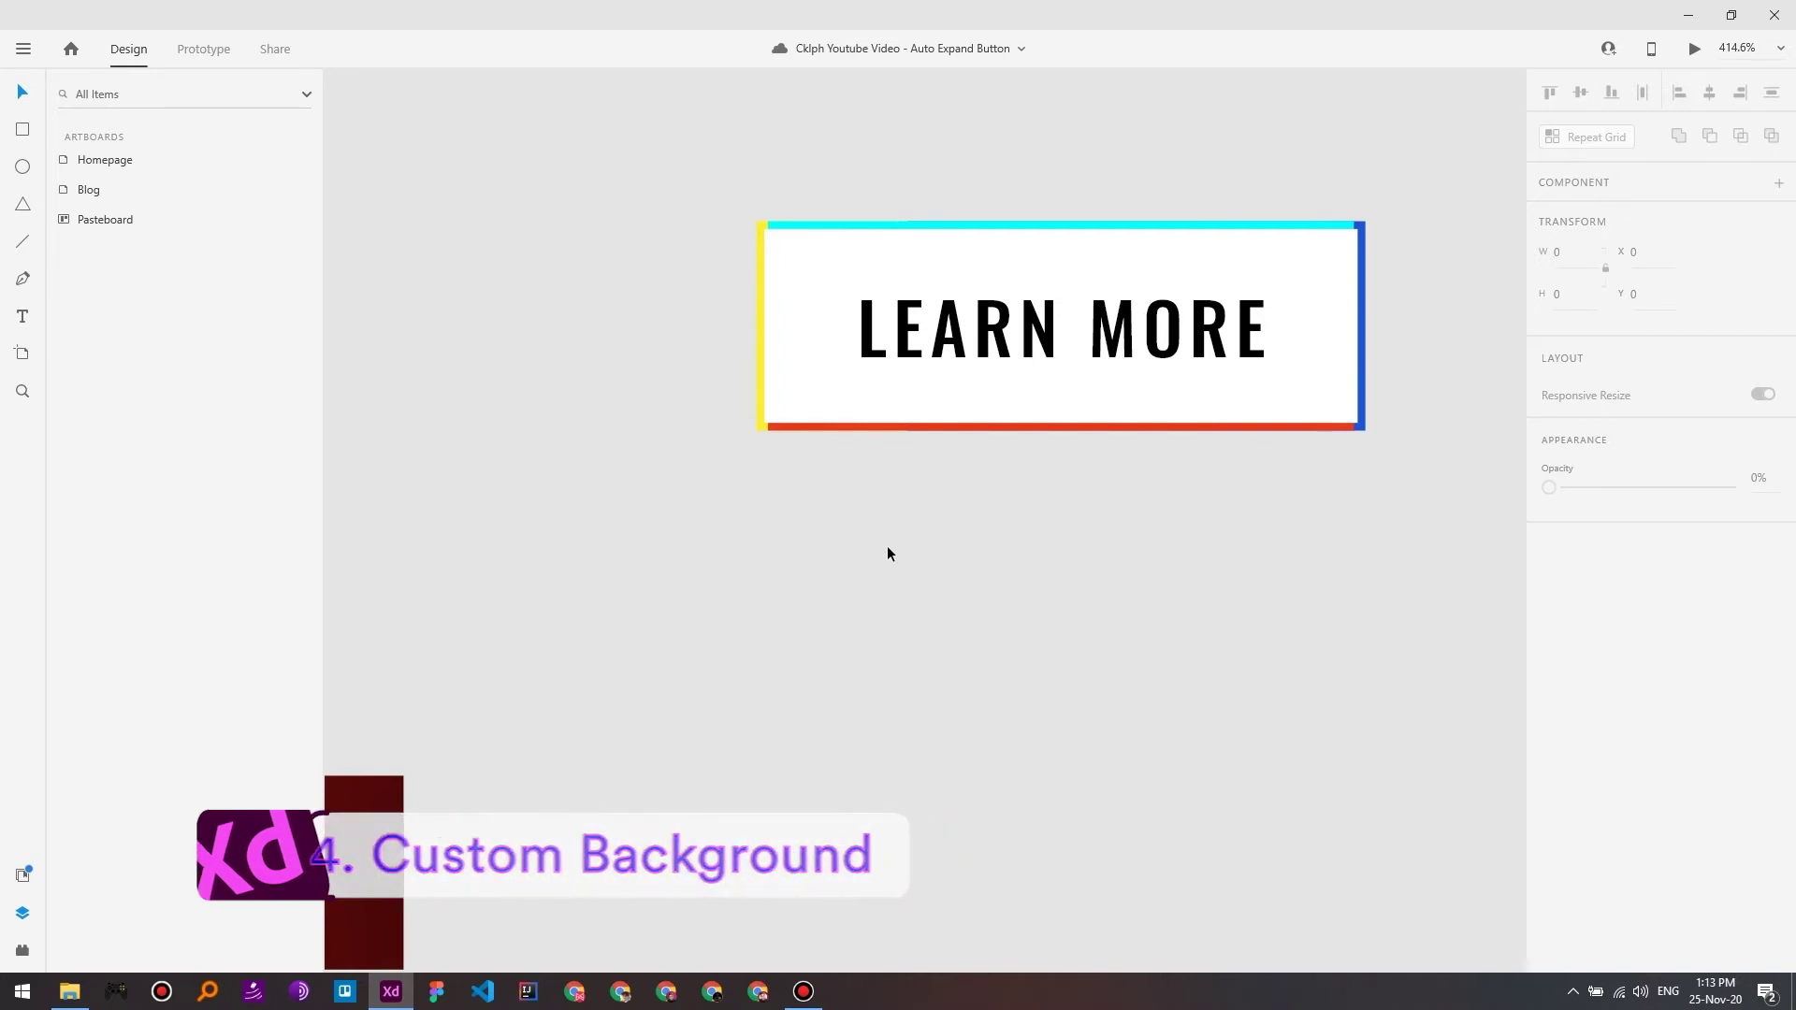
Step: Duplicate the plain white LEARN MORE button and place the copy directly below the copied multicoloured-border button
scroll(739, 503, "down", 3)
scroll(1179, 461, "left", 4)
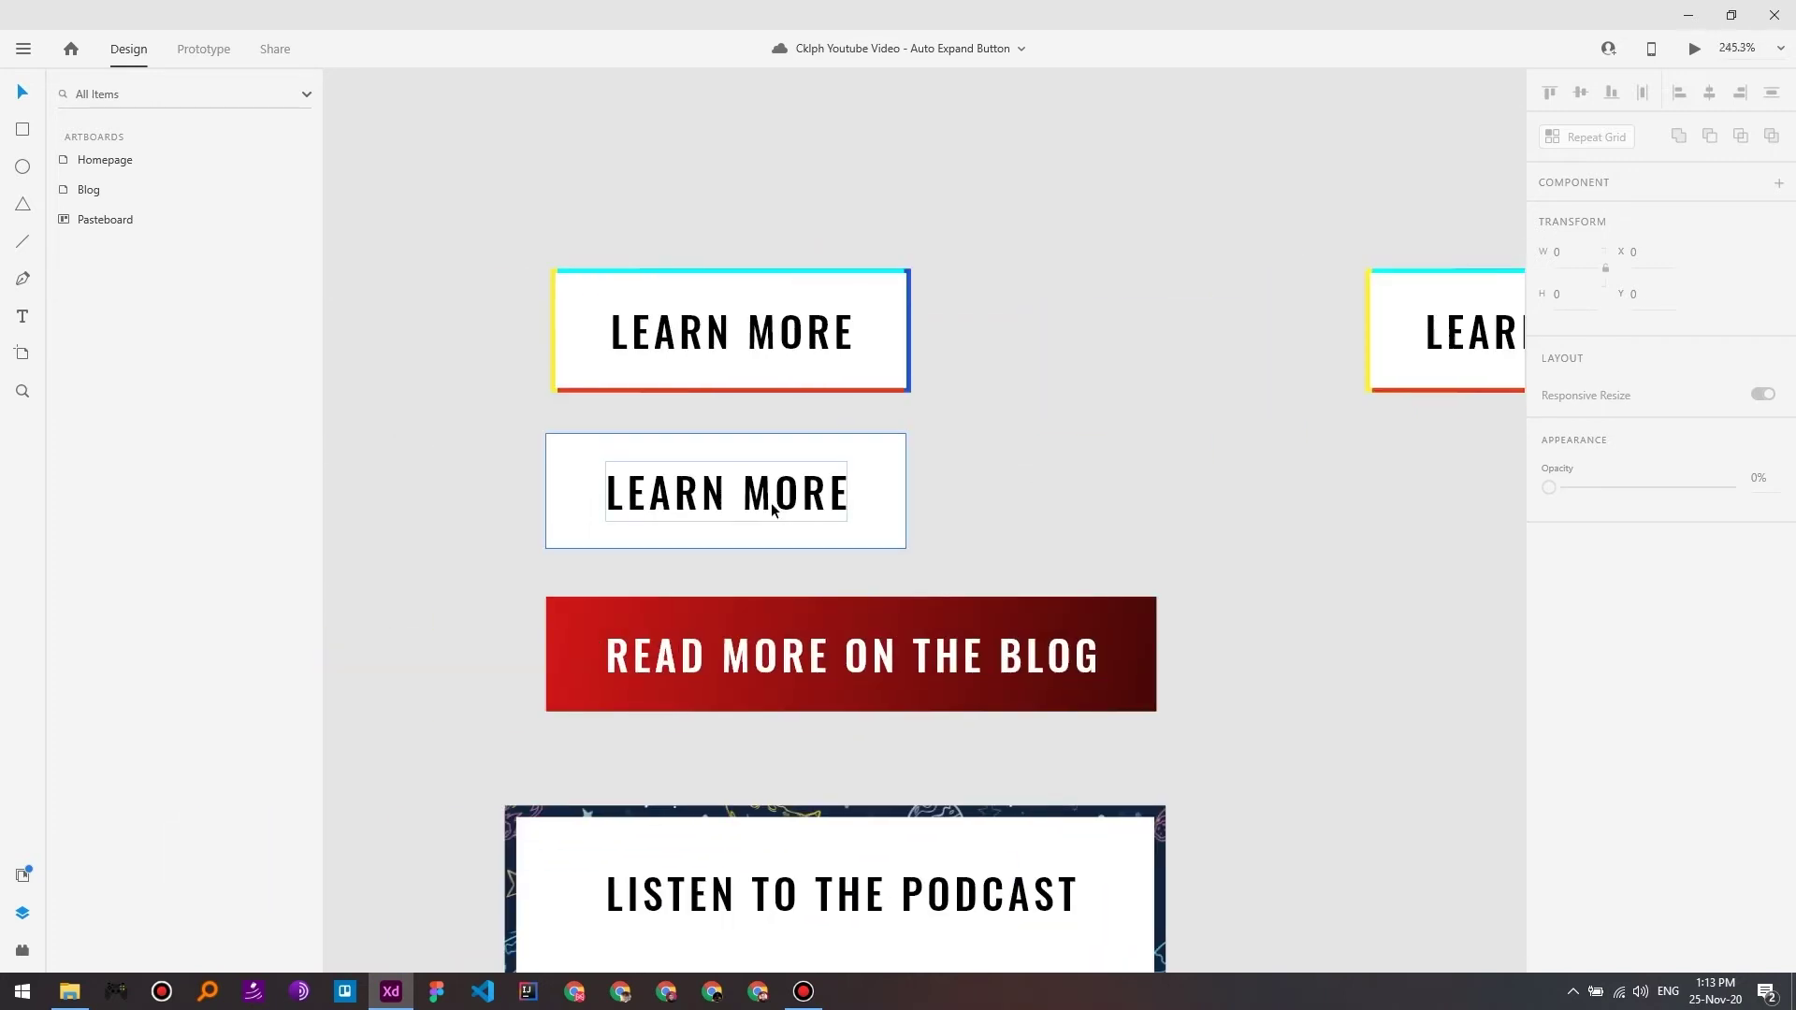
left_click(775, 494)
scroll(795, 477, "right", 3)
left_click_drag(760, 453, 509, 453)
left_click_drag(633, 521, 1397, 417)
key("ctrl+d")
left_click(1339, 609)
scroll(1103, 446, "right", 10)
scroll(1102, 446, "up", 2)
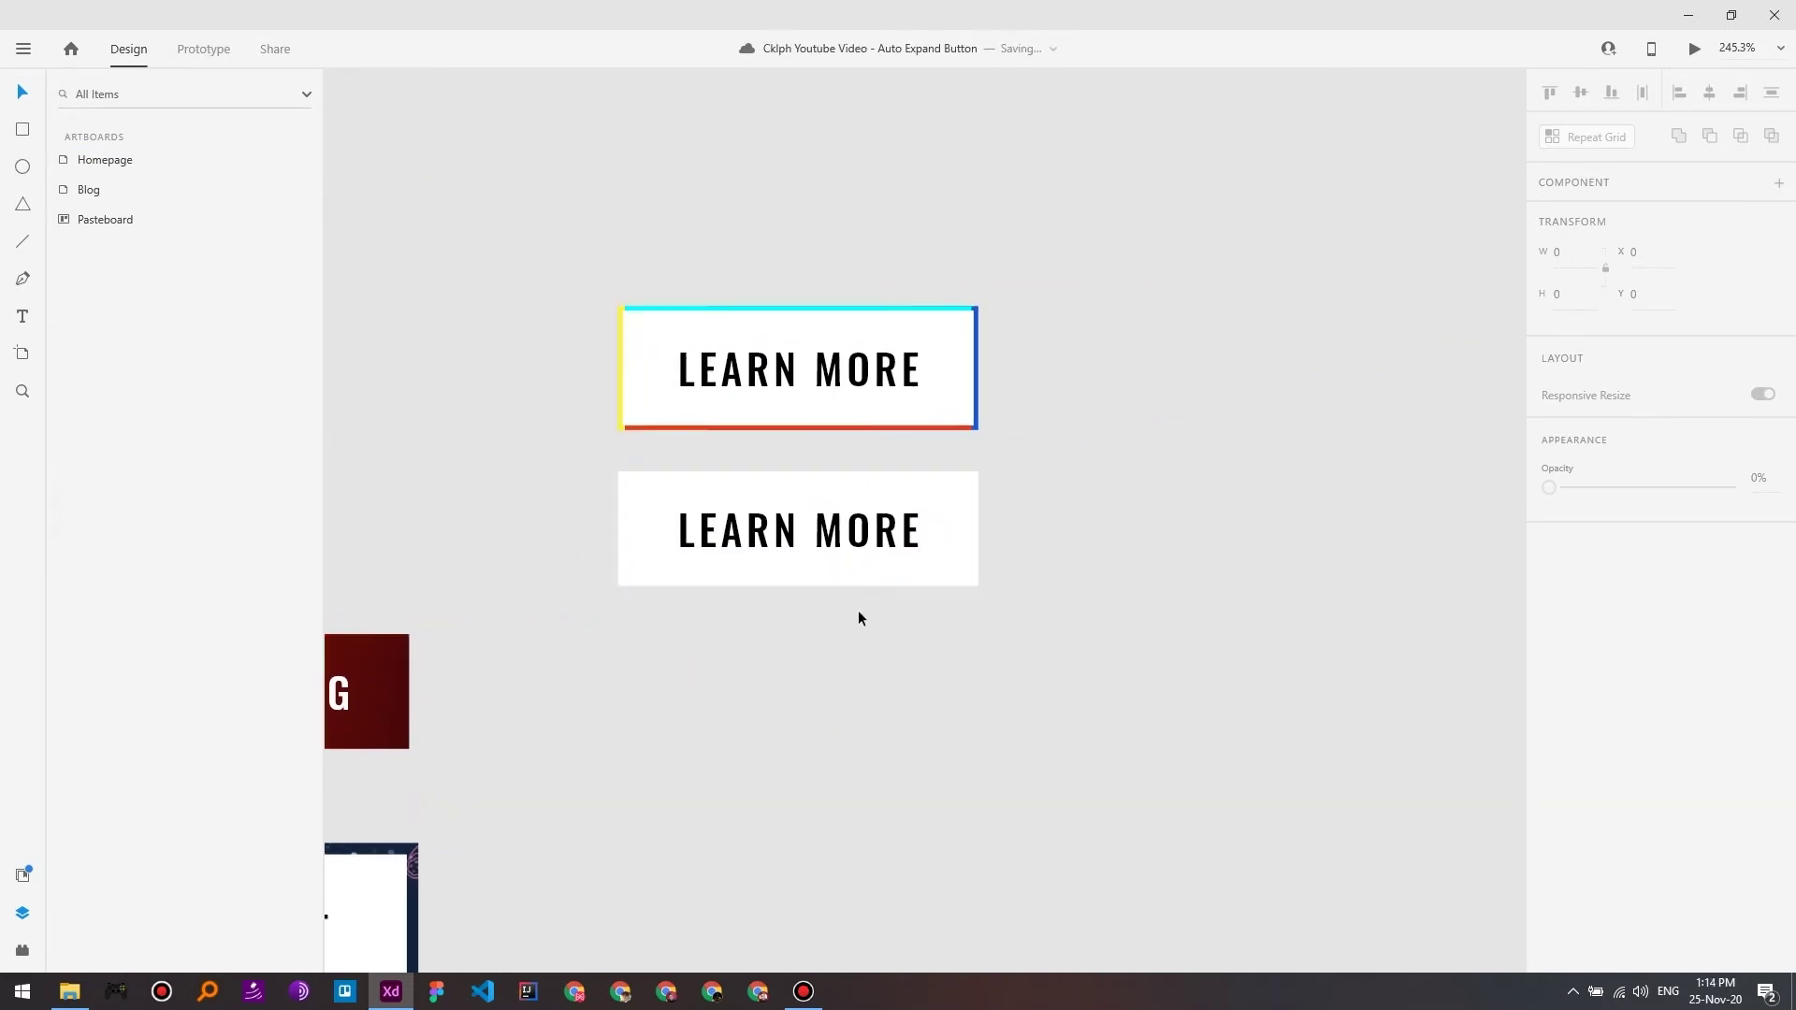
Step: Copy the white background rectangle out of the duplicated plain LEARN MORE button's group and place it in the empty space below that button
scroll(822, 668, "down", 3)
scroll(823, 667, "left", 2)
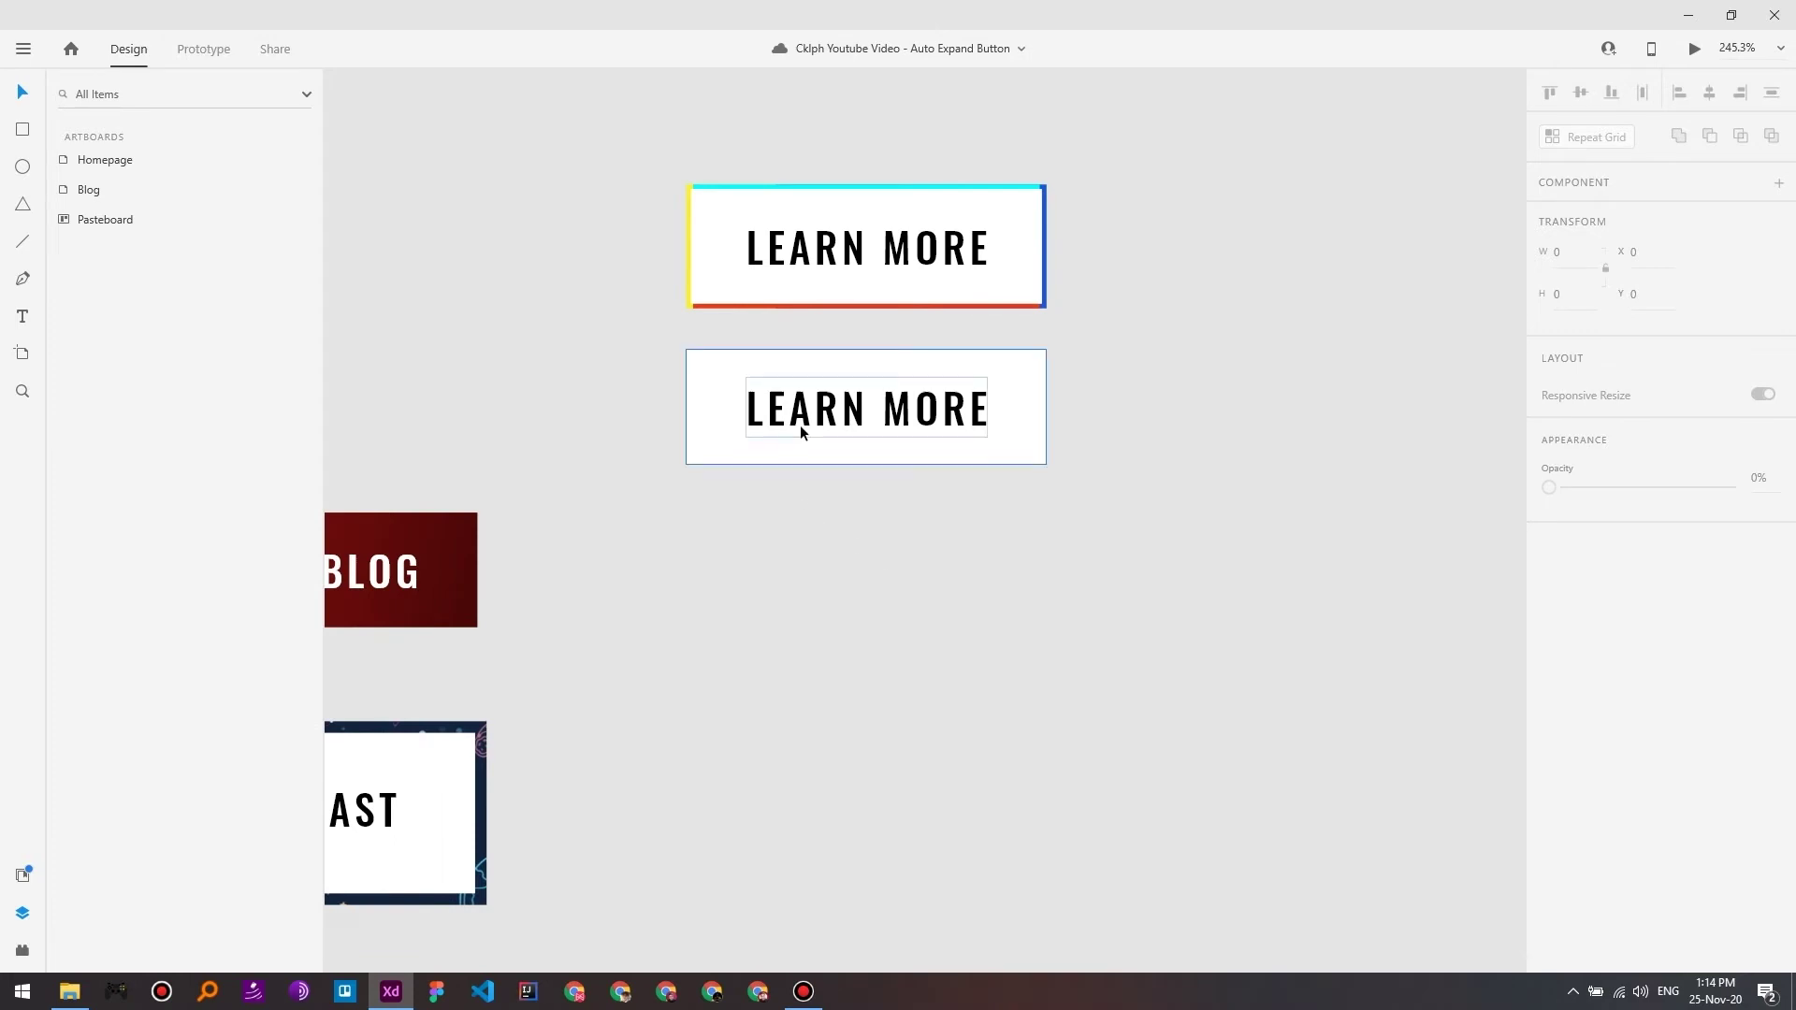
left_click(728, 451)
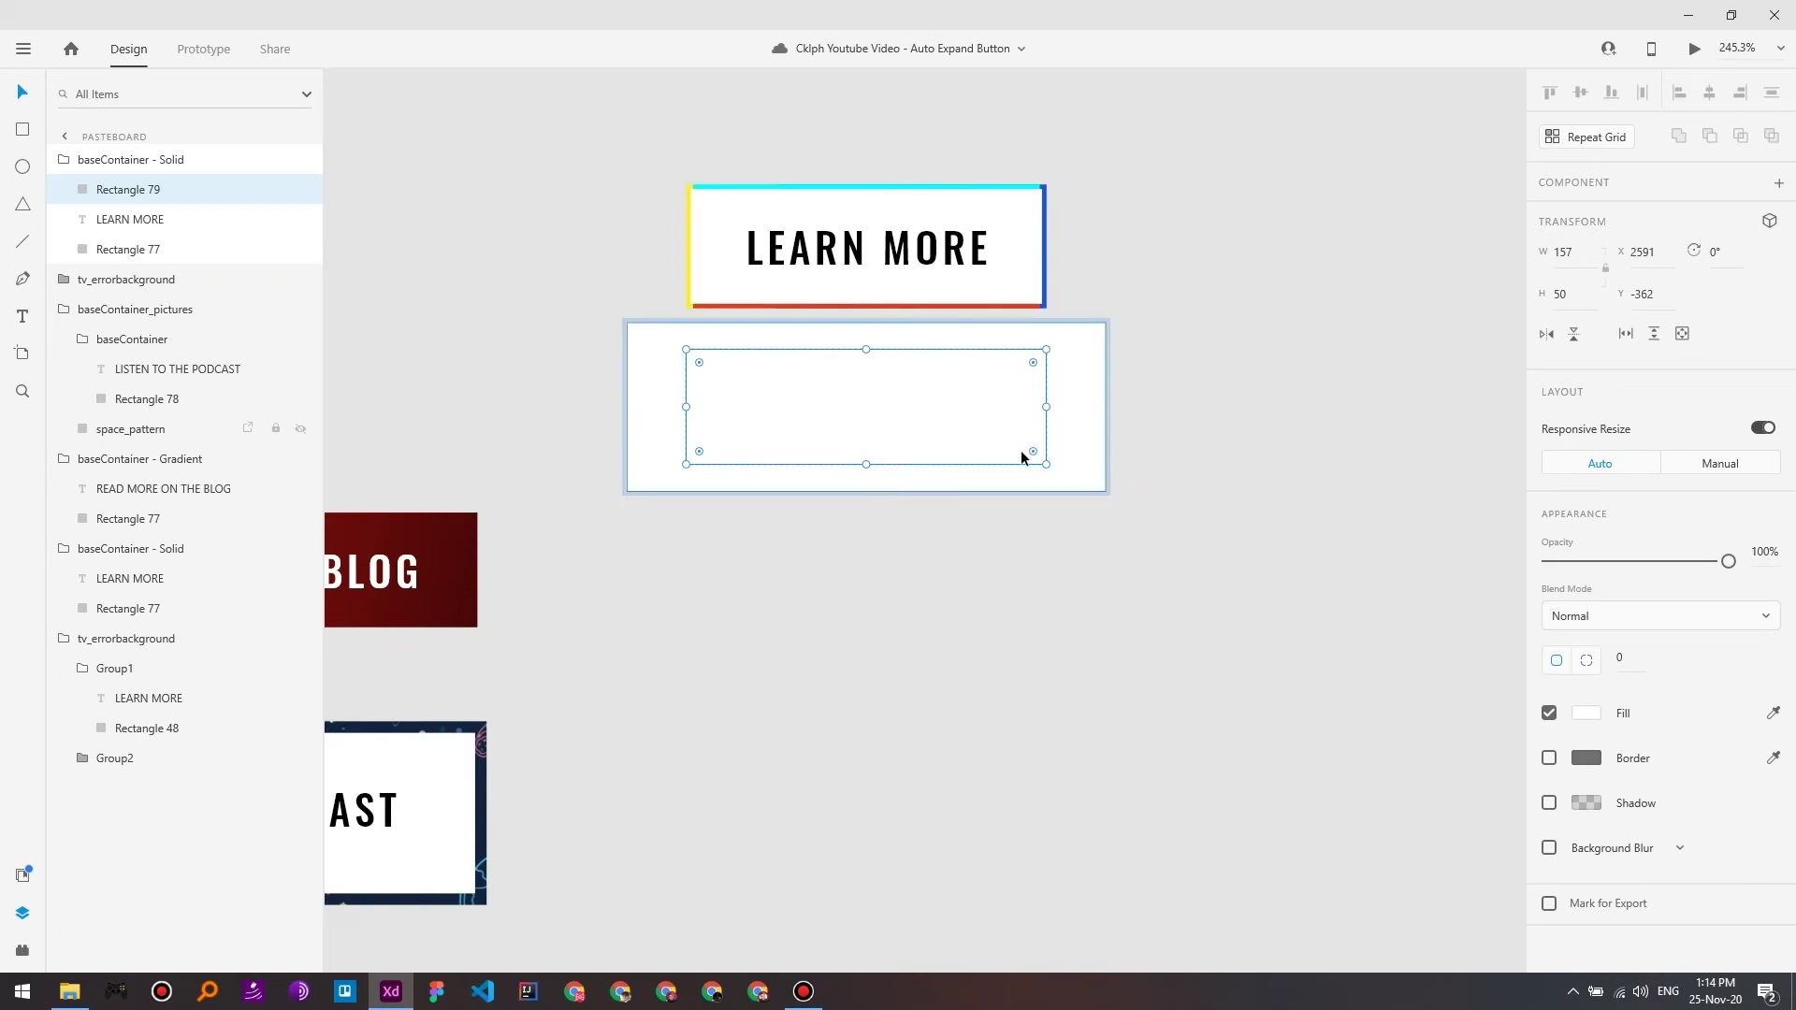
left_click(849, 643)
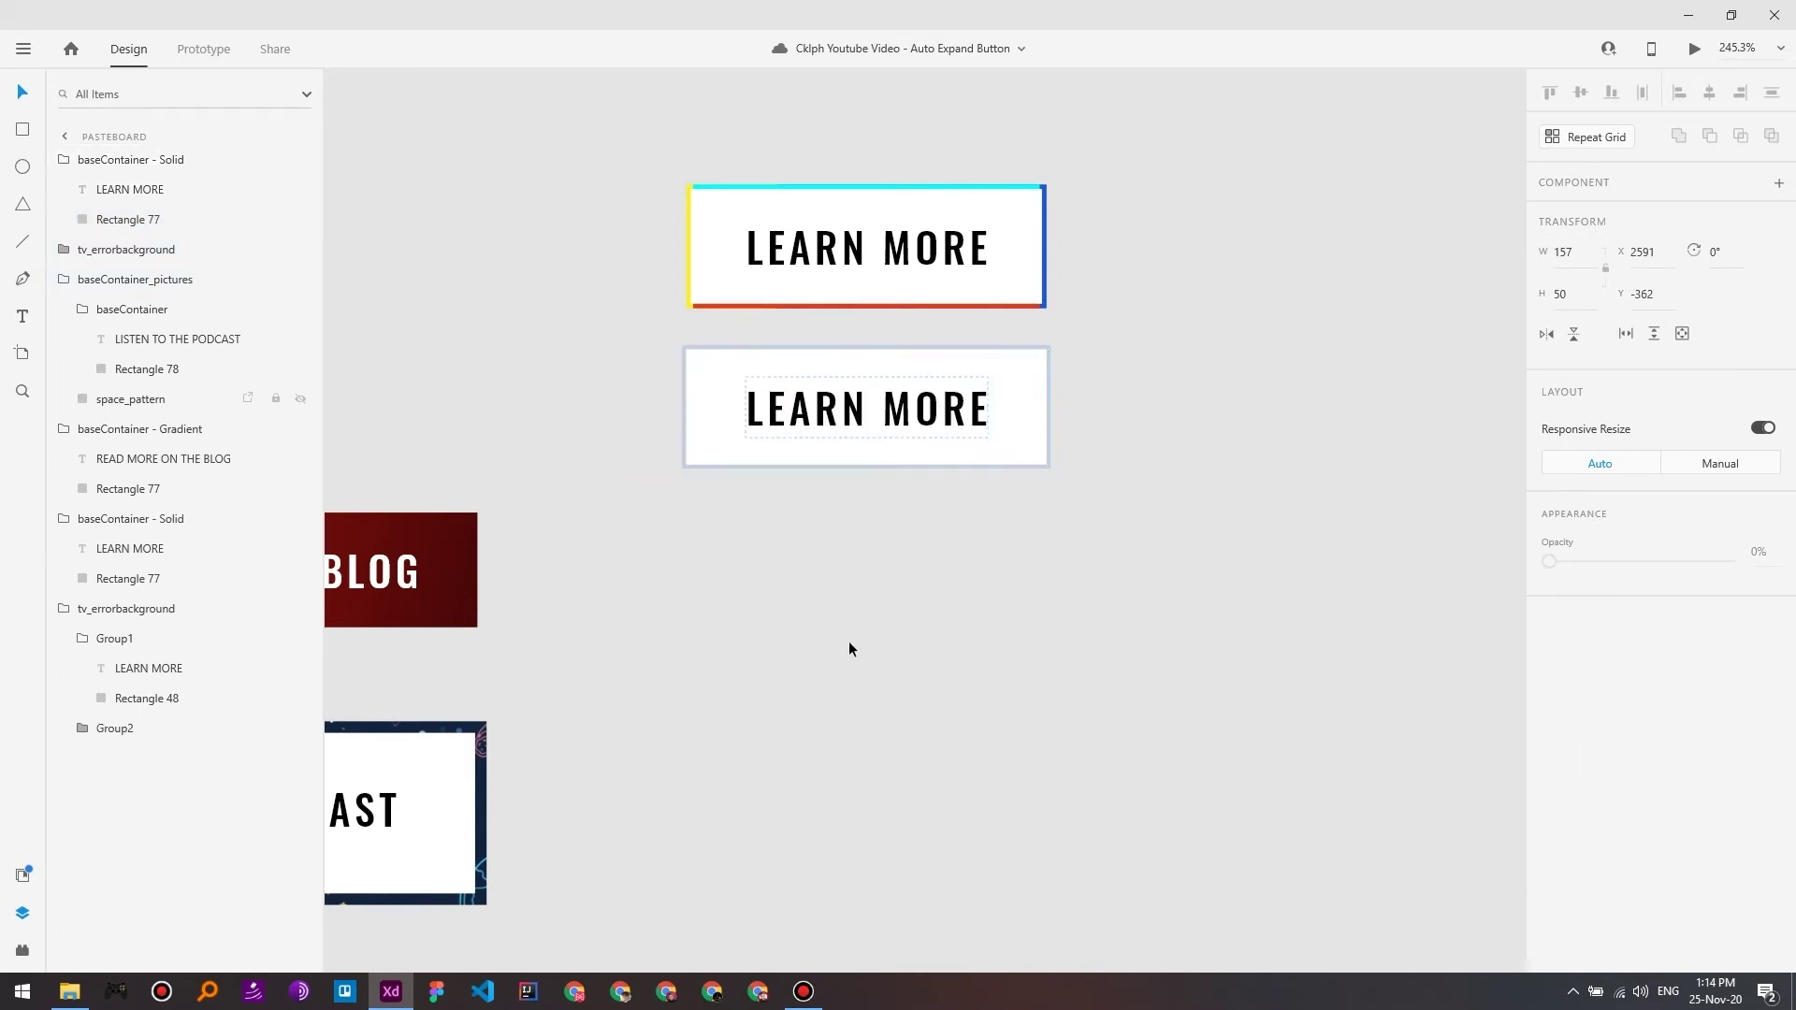
key("ctrl+v")
left_click_drag(715, 445, 712, 685)
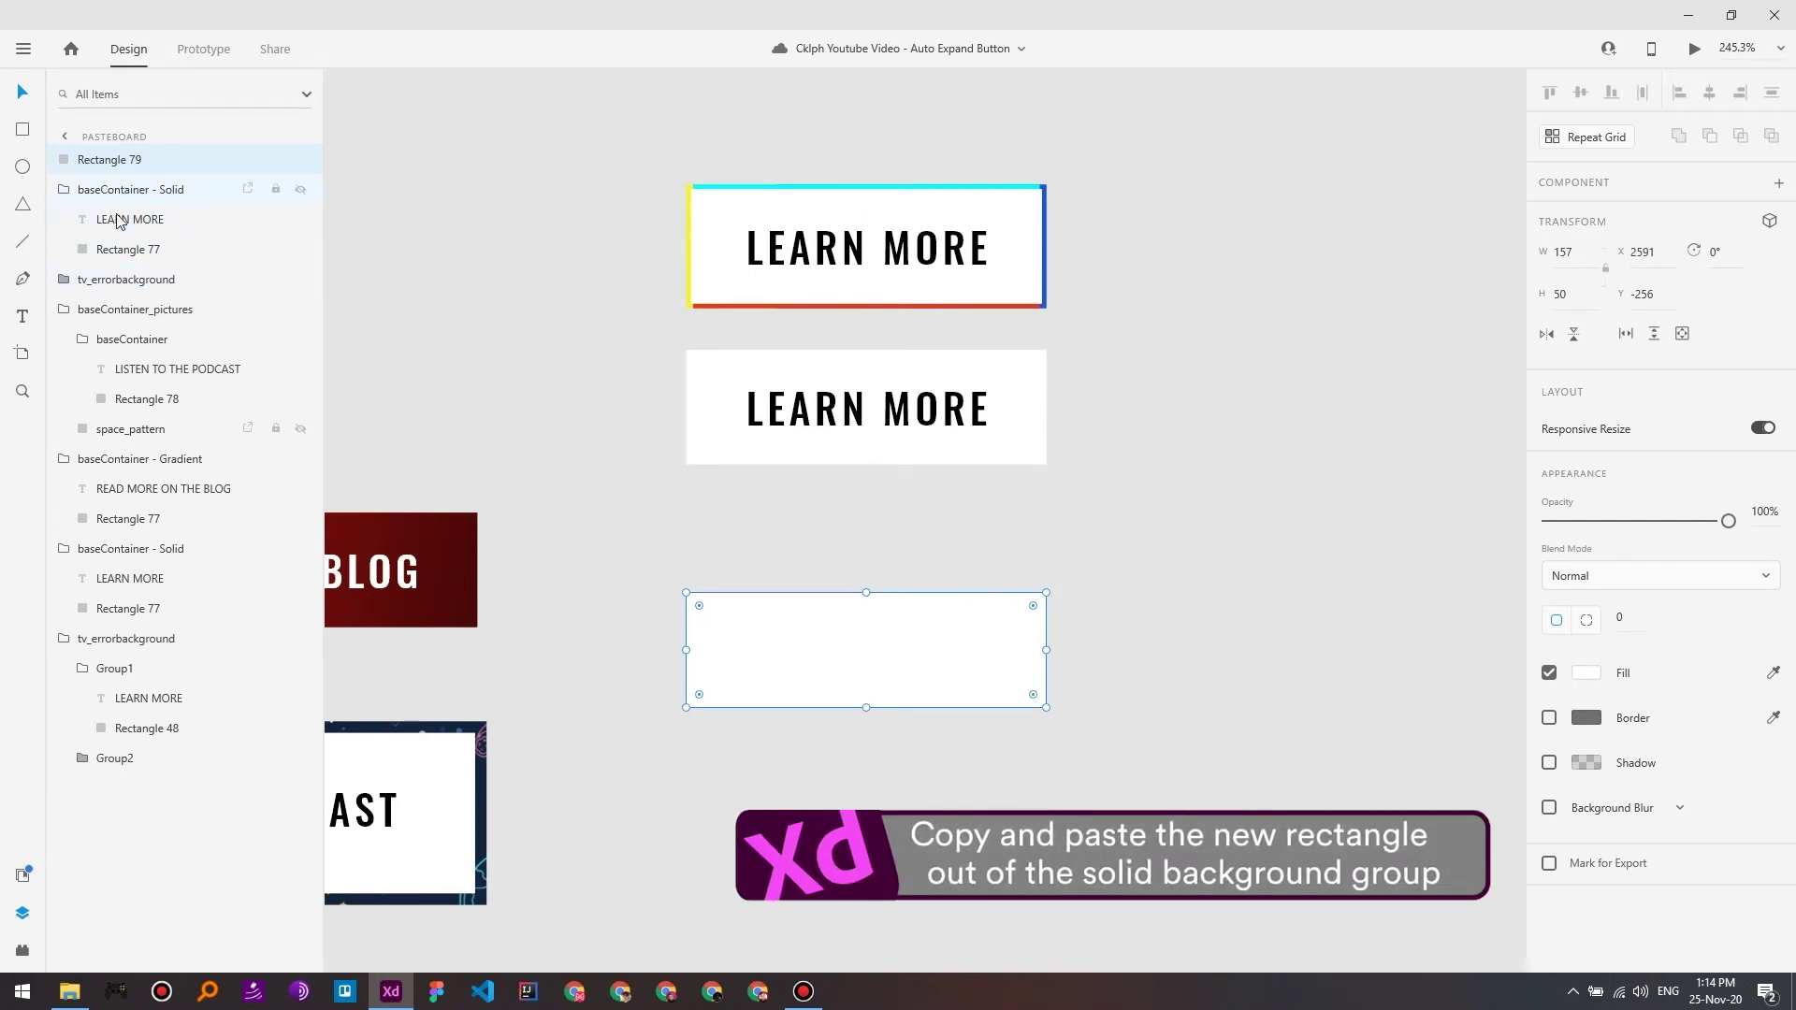
left_click(876, 519)
left_click(780, 596)
Step: Draw a rectangle about 65 wide and 50 high over the left part of the white rectangle, aligned with its top, bottom and left edges
scroll(780, 596, "left", 2)
scroll(780, 596, "down", 1)
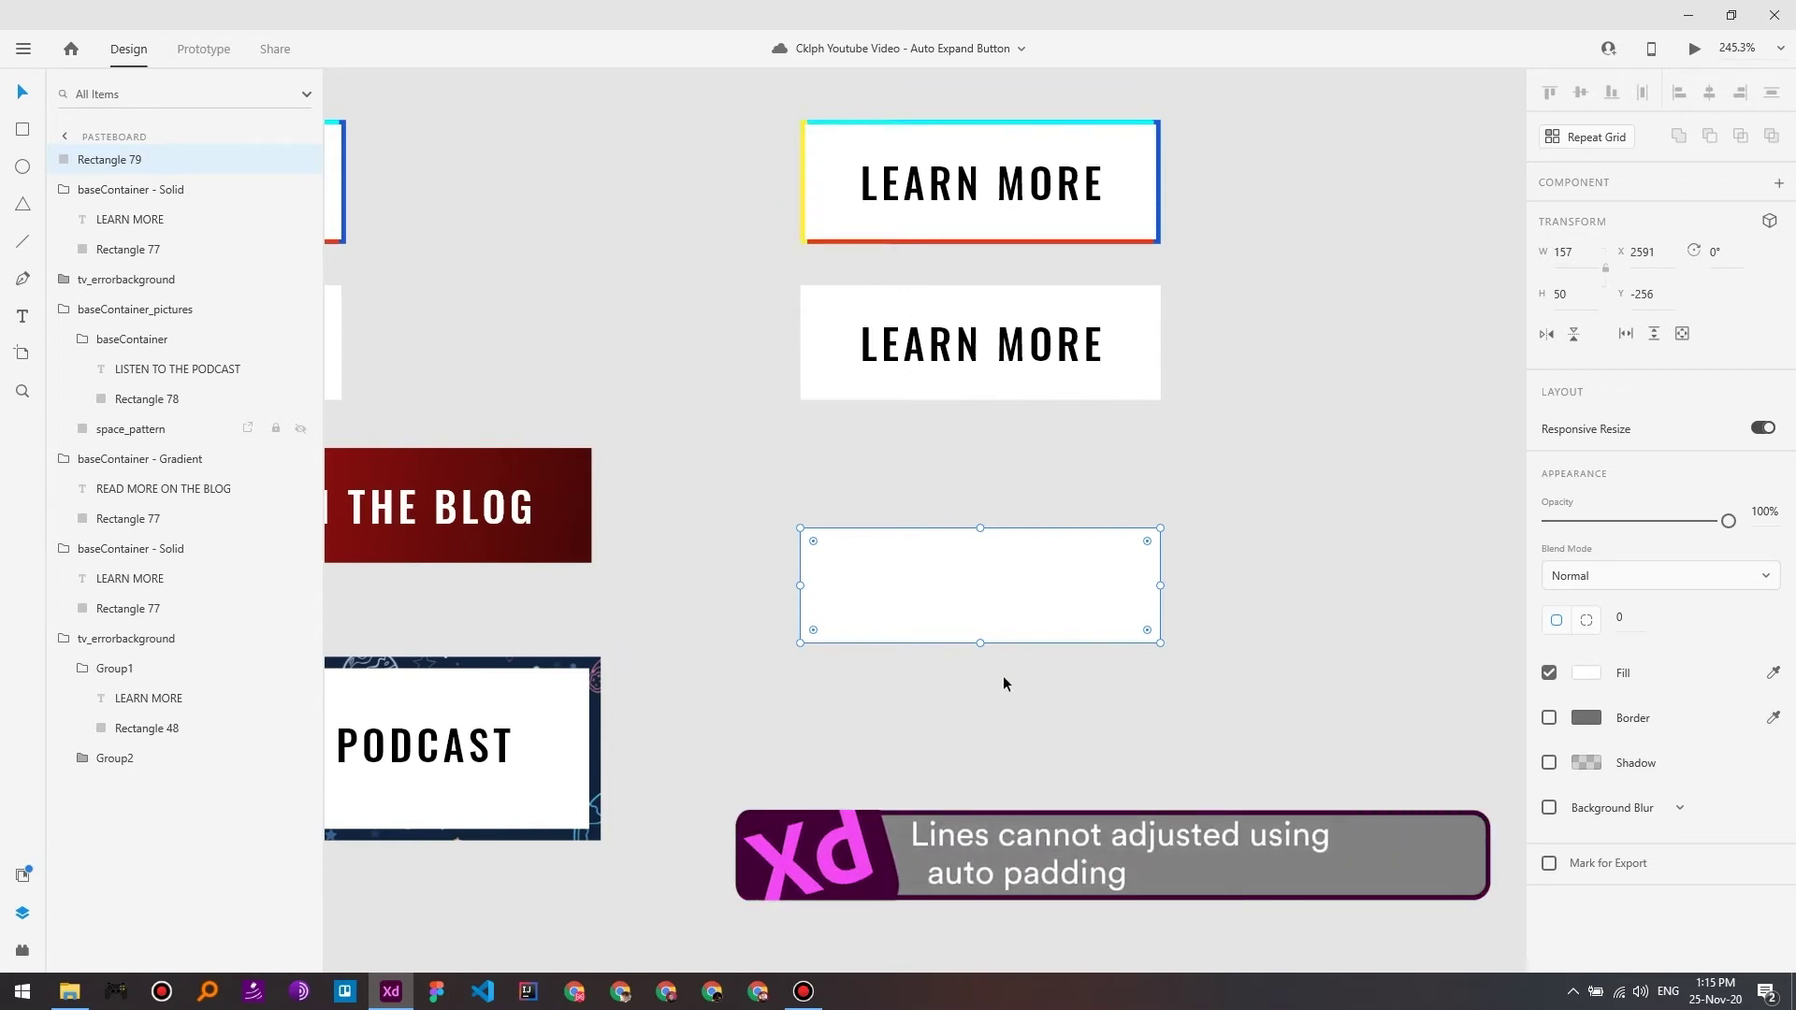
mouse_move(812, 541)
left_mouse_down()
mouse_move(924, 645)
mouse_move(949, 644)
left_mouse_up()
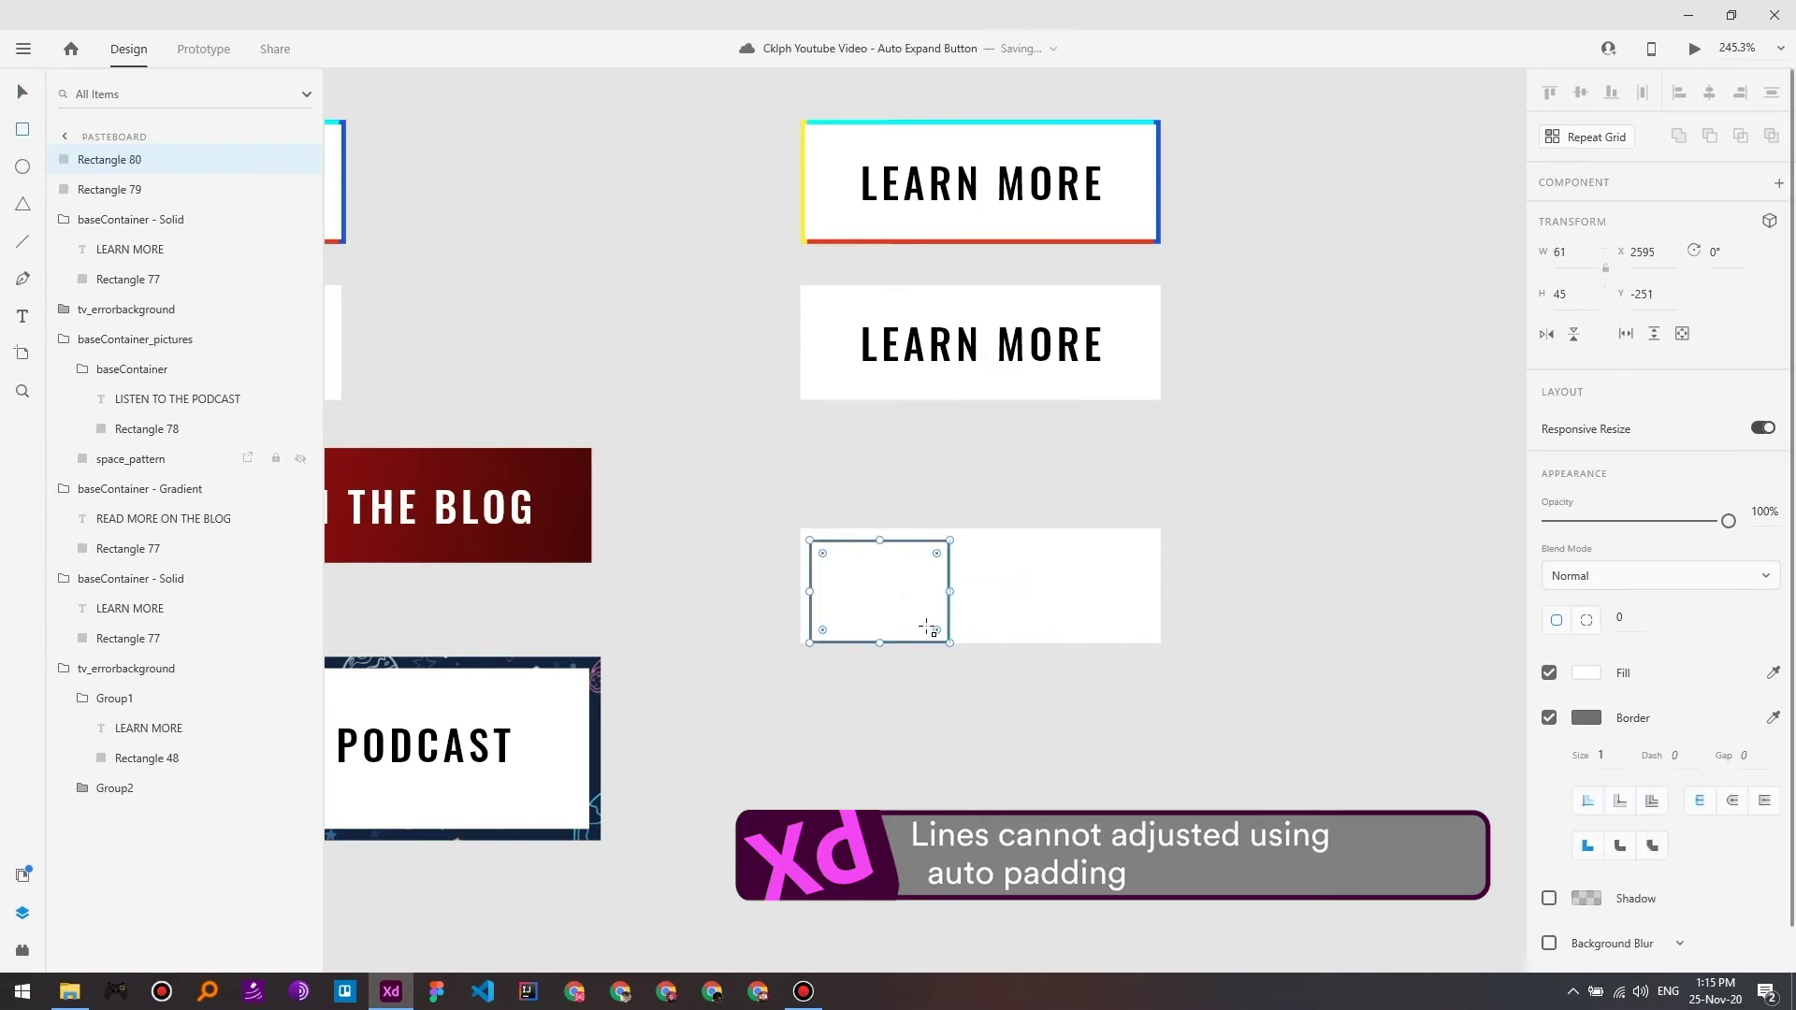
left_click_drag(880, 541, 879, 529)
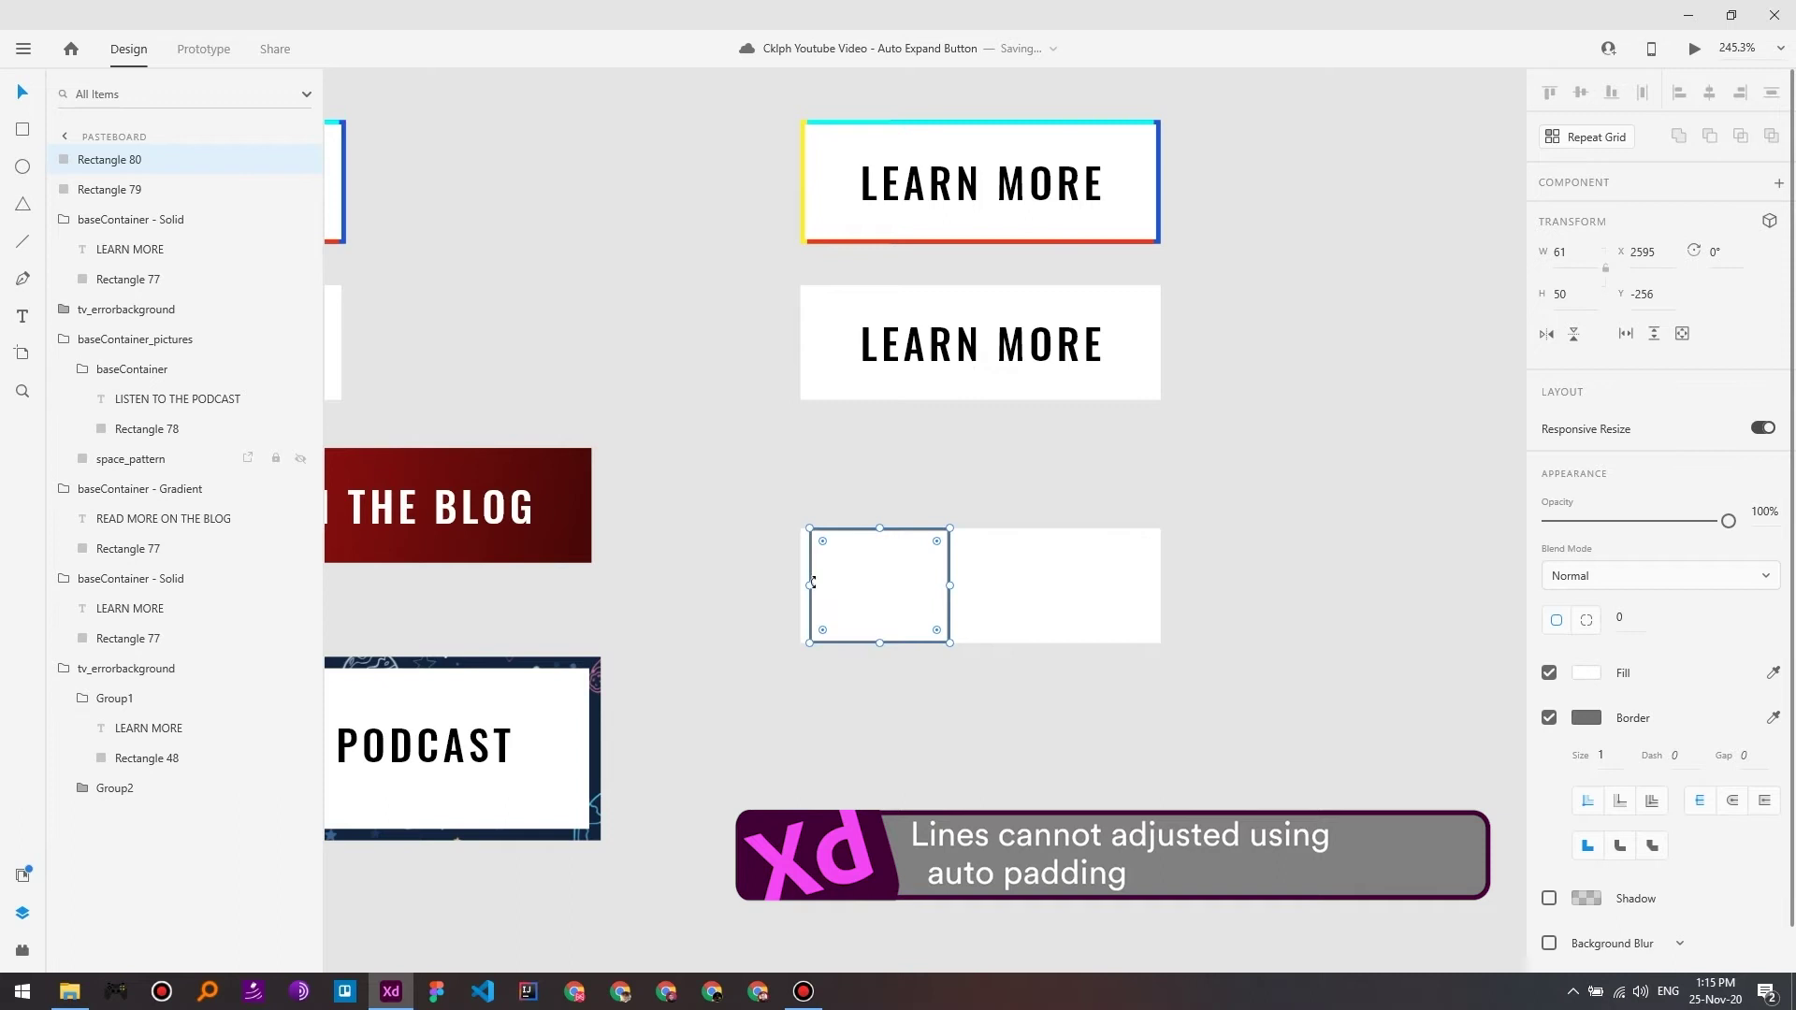
left_click_drag(812, 584, 800, 584)
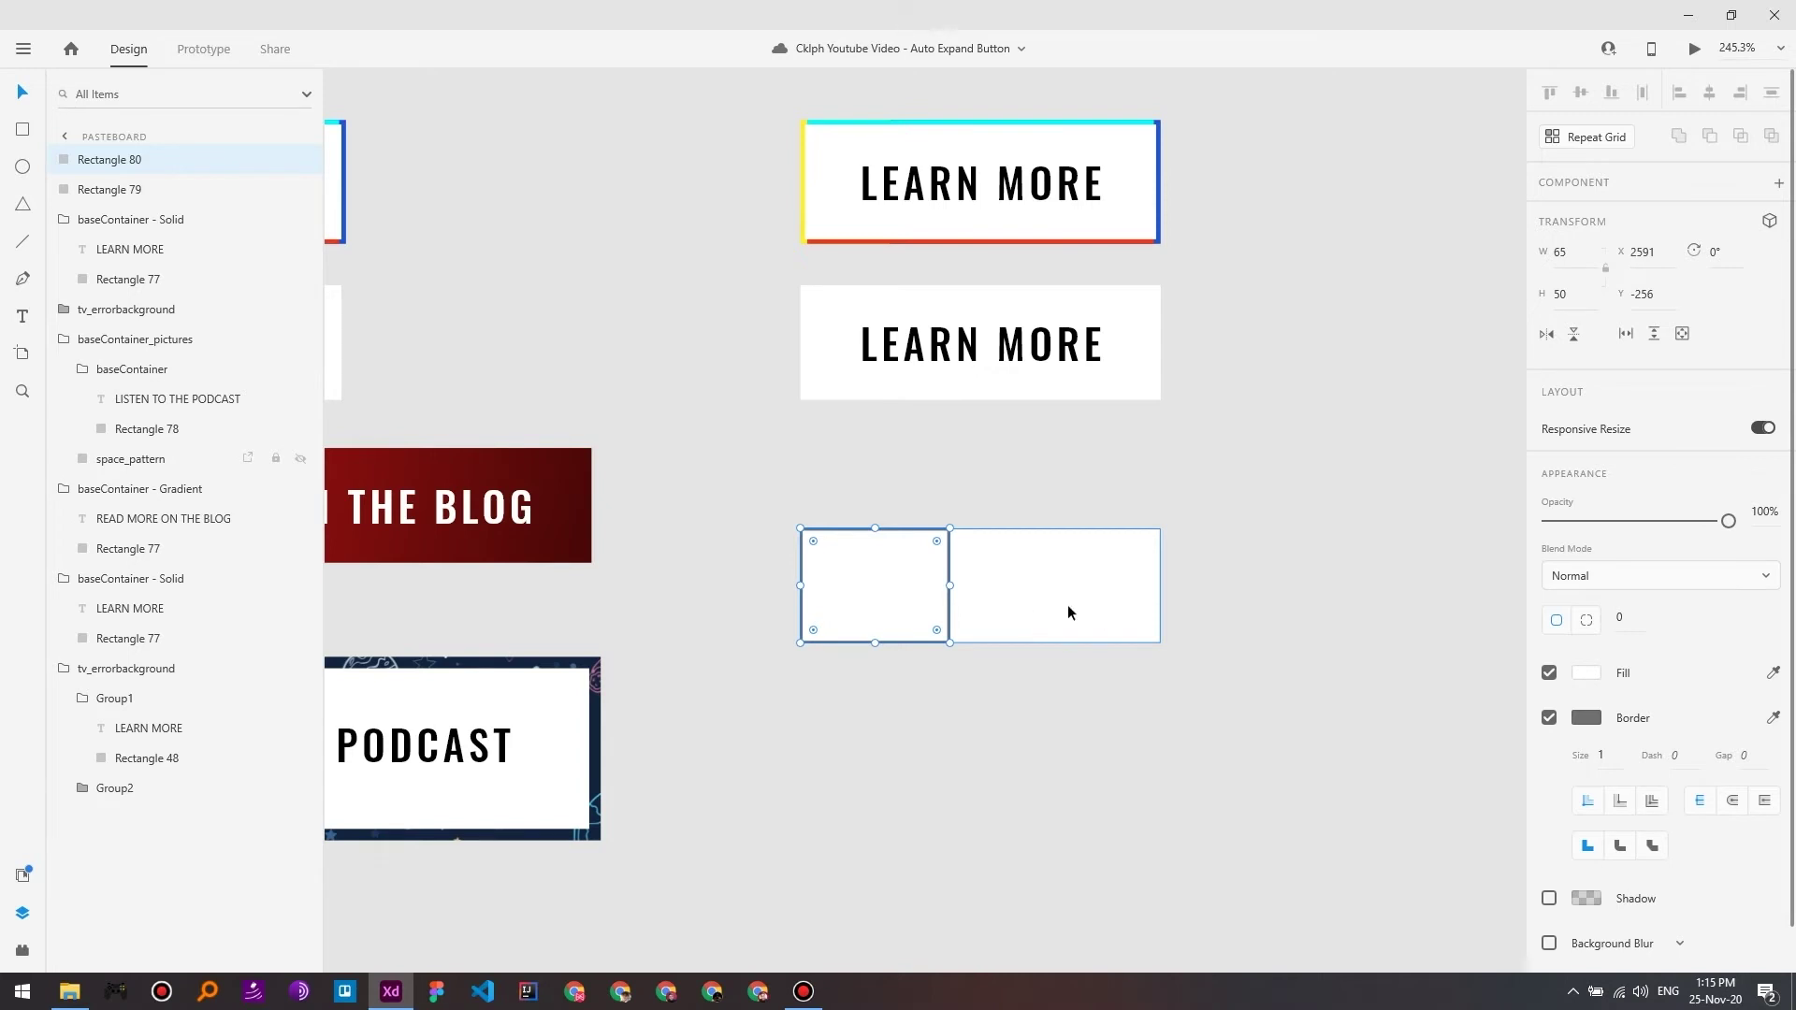
Step: Remove the new rectangle's border and fill it with the yellow sampled from the multicoloured button's left border
left_click(1550, 719)
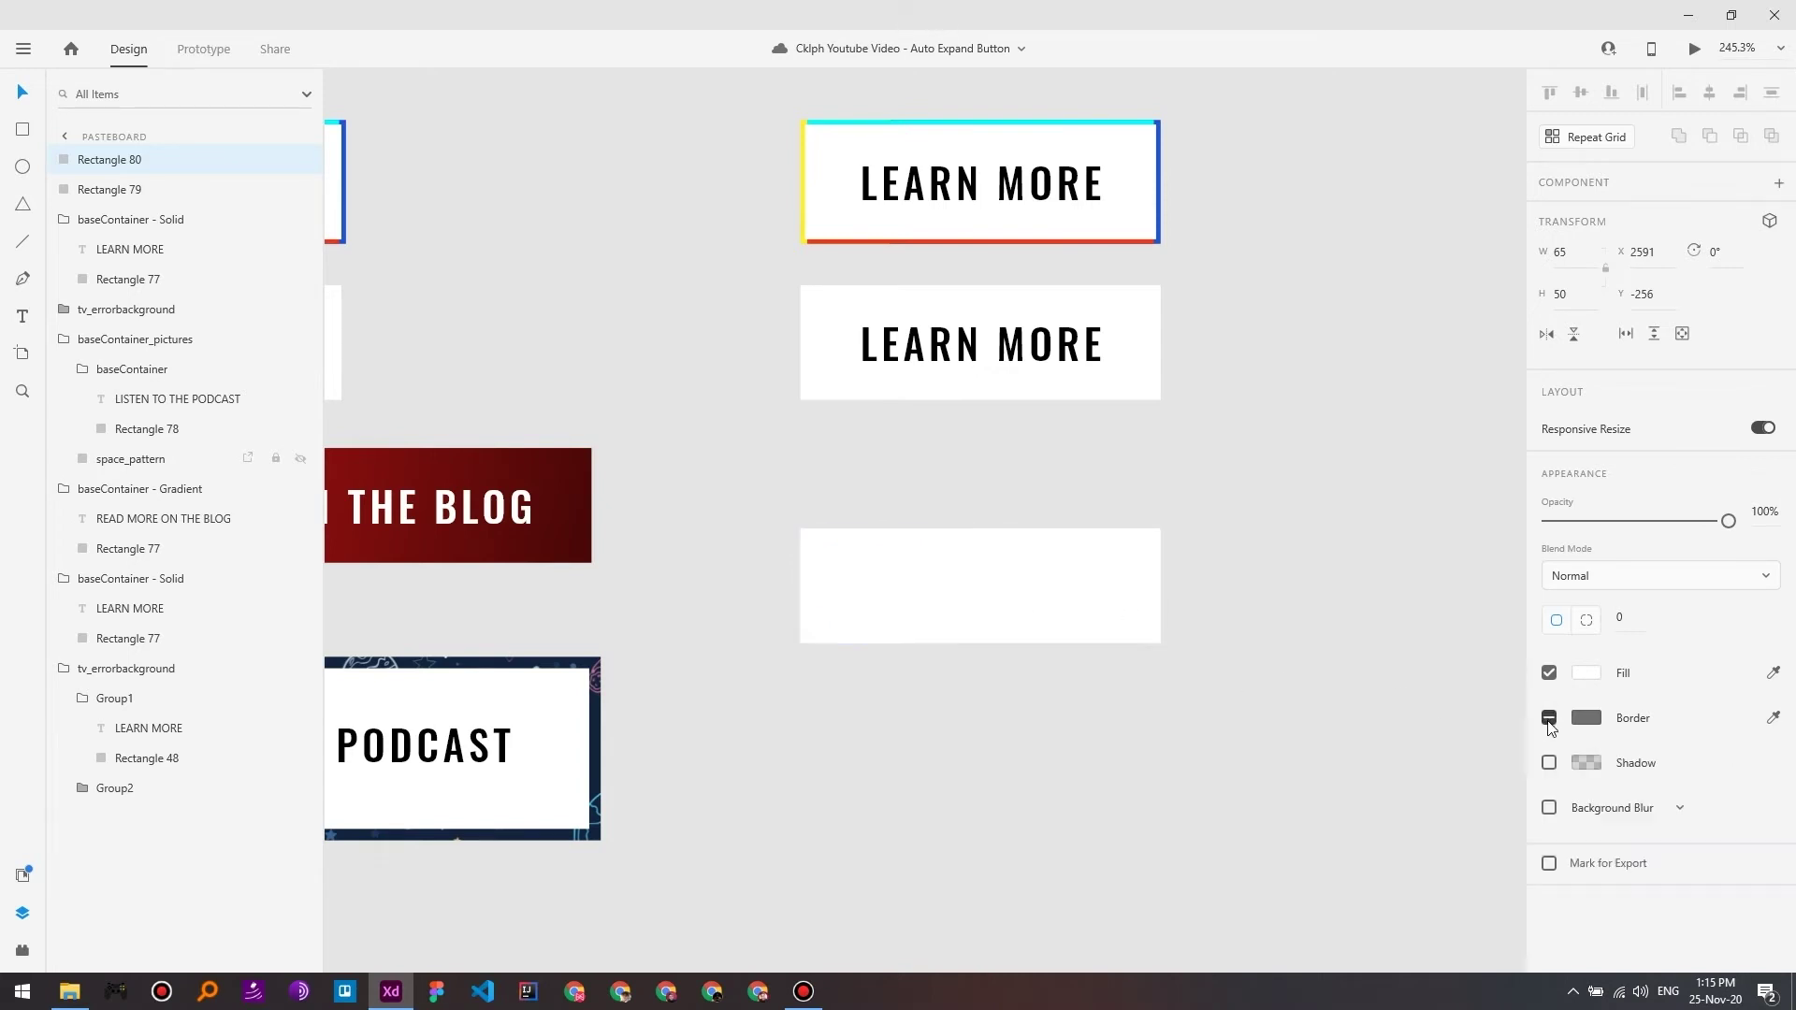
left_click(1587, 673)
left_click(1389, 623)
key("BackSpace")
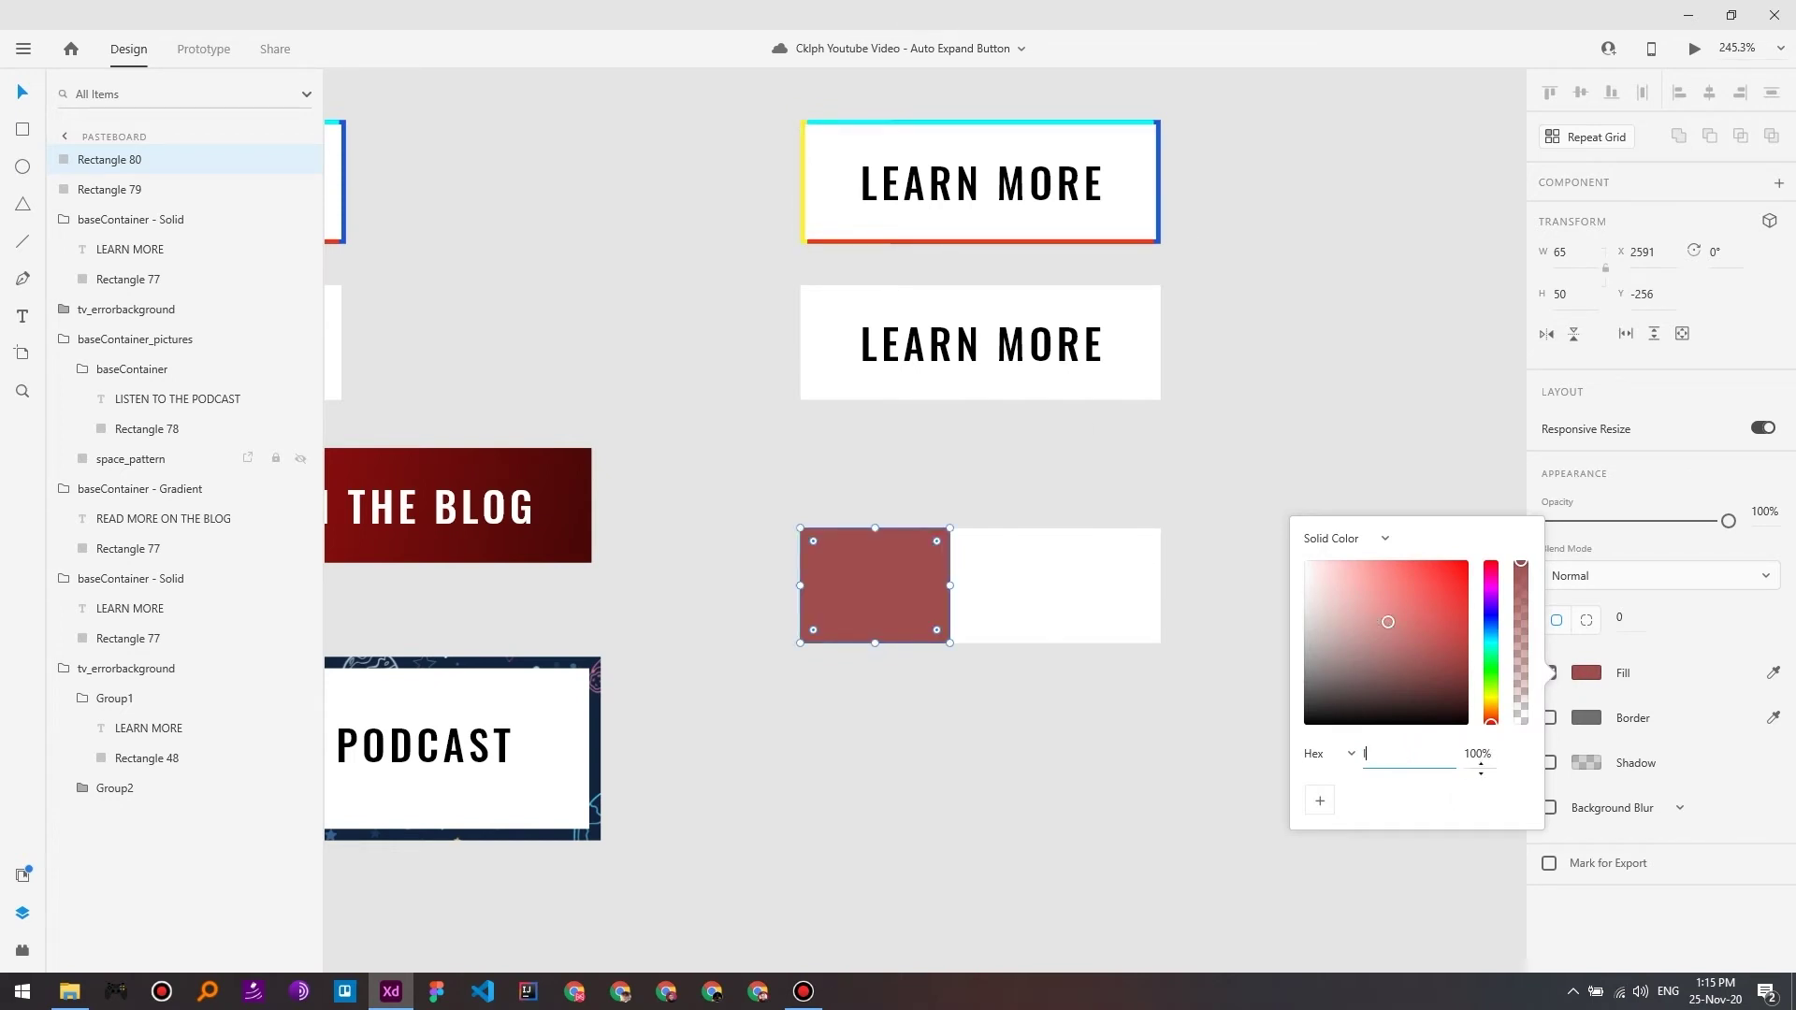
key("Escape")
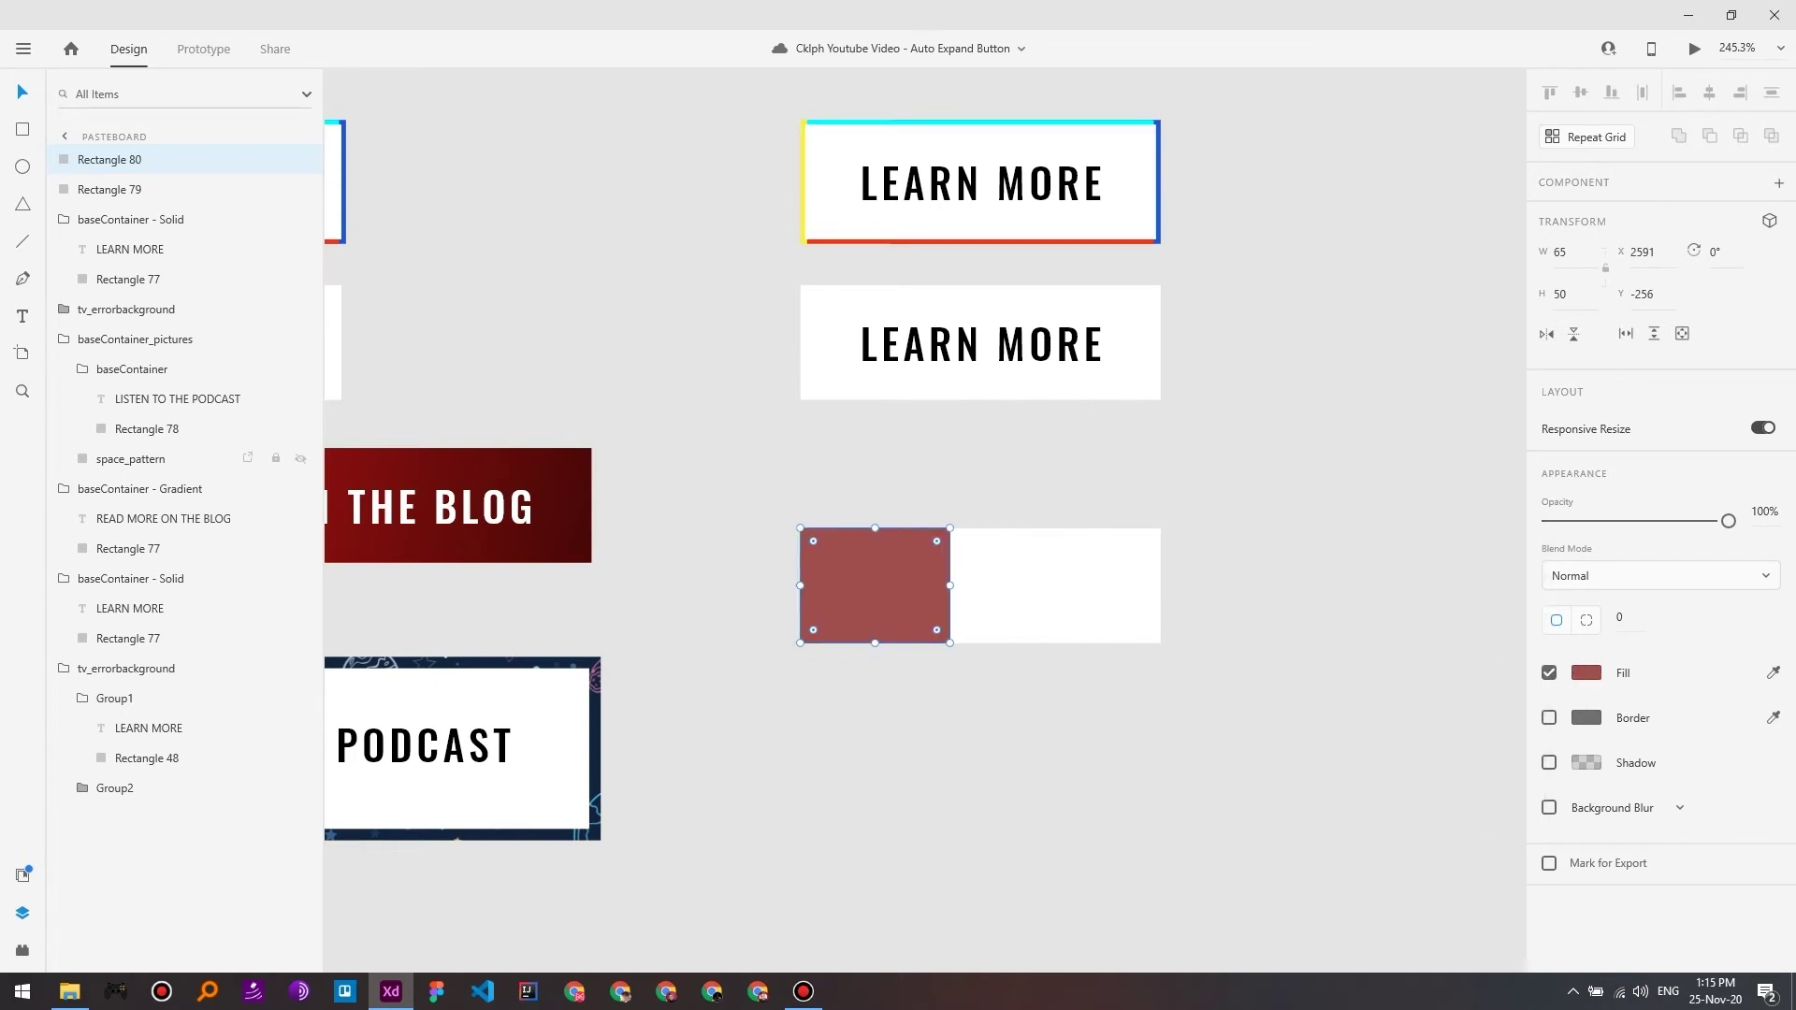
left_click(804, 161)
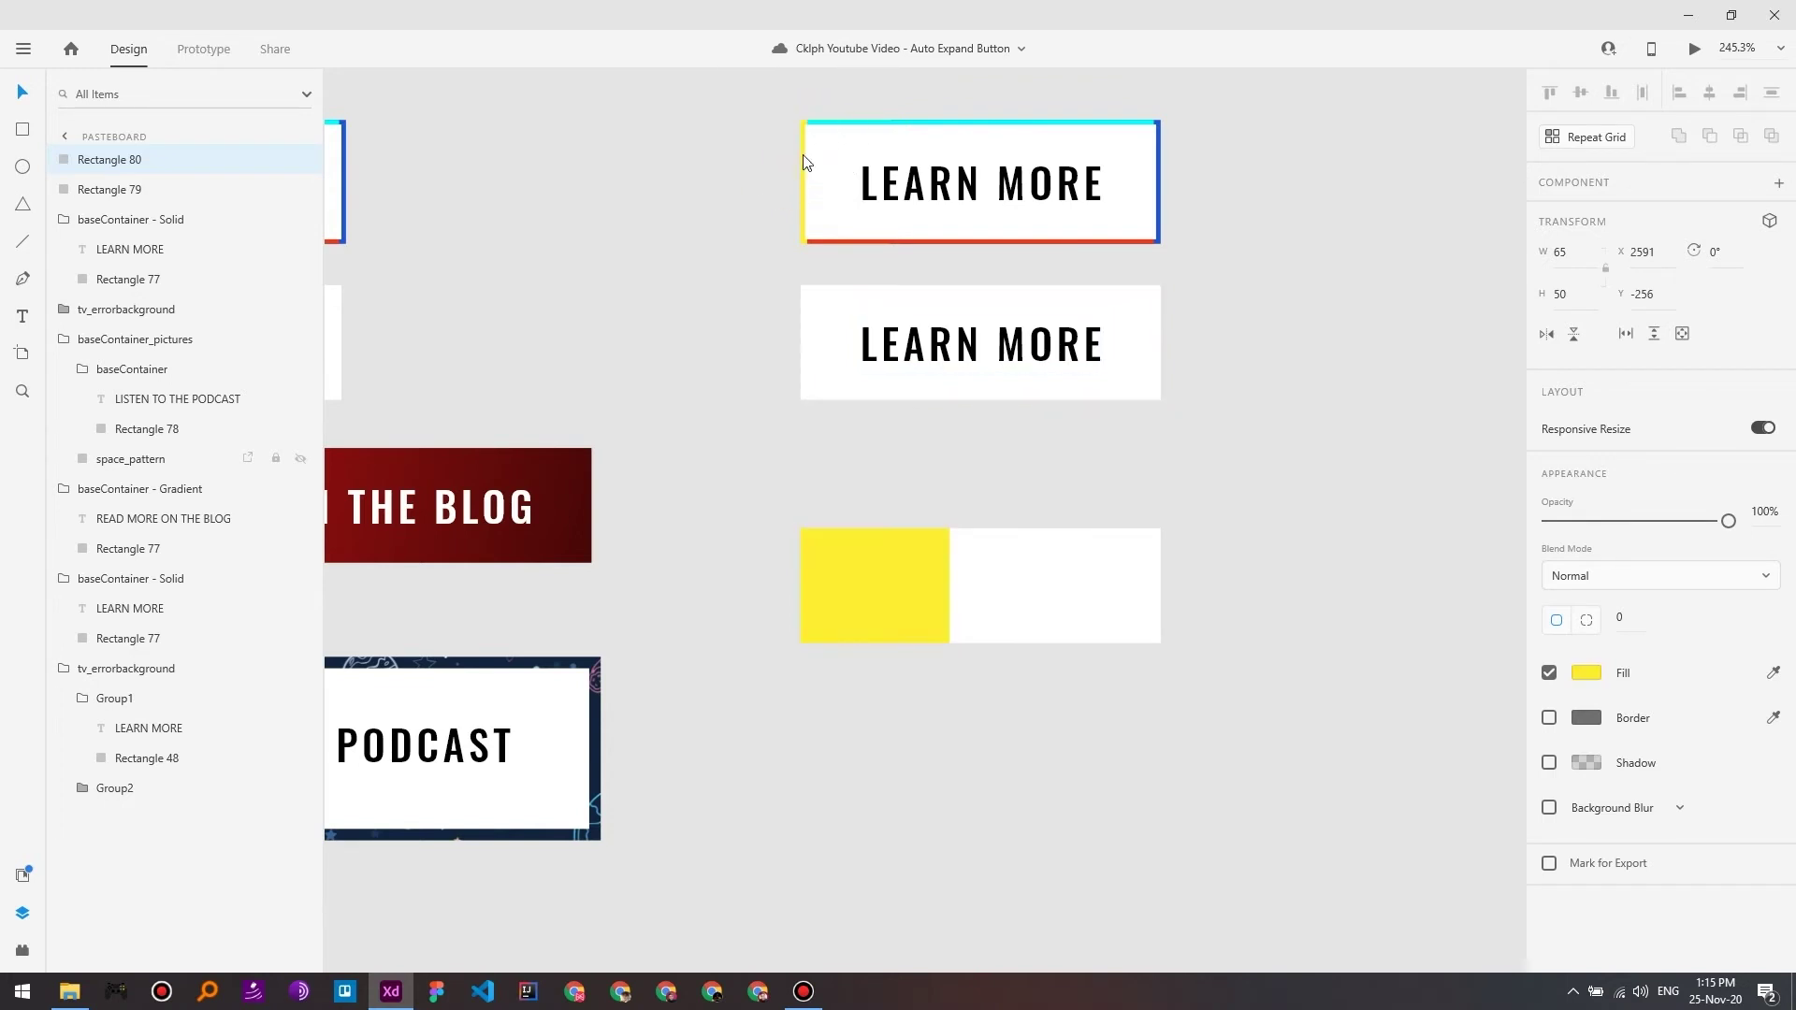
left_click(1137, 705)
Step: Set the yellow rectangle's width to half the white rectangle's width by entering 157/2
left_click(891, 593)
left_click(1057, 596)
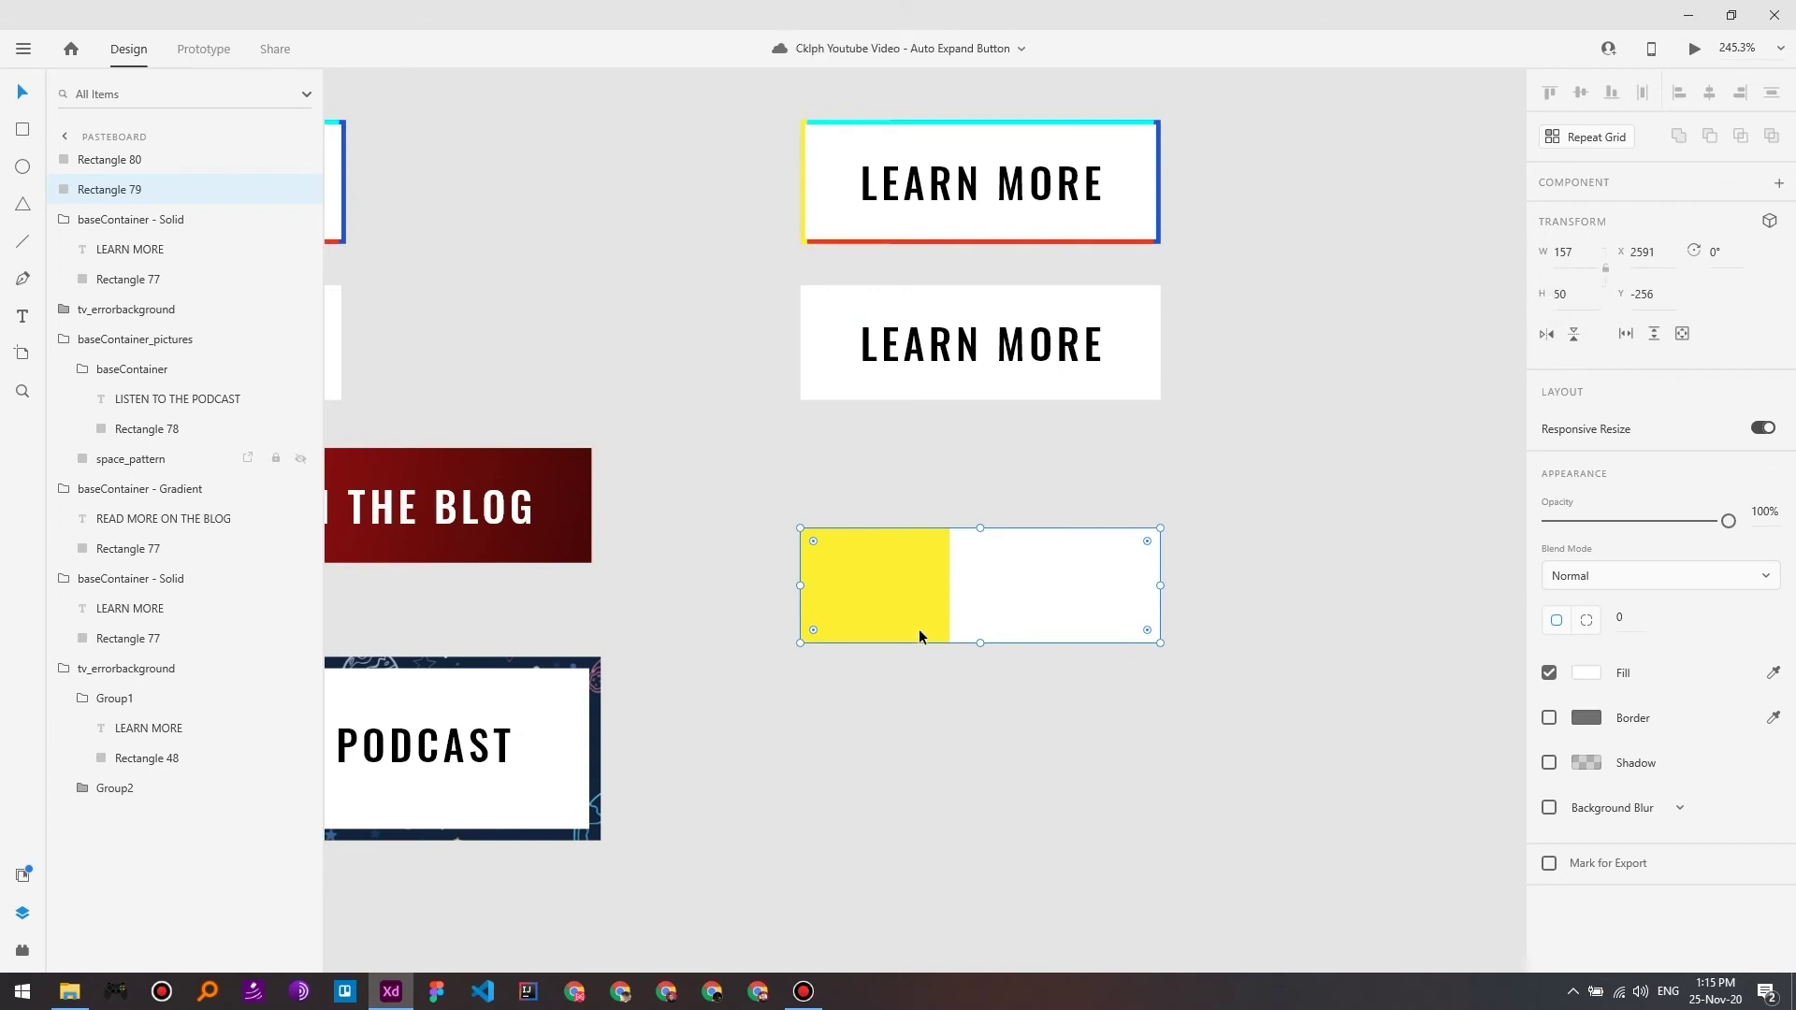
left_click(878, 579)
left_click(1576, 255)
type("157")
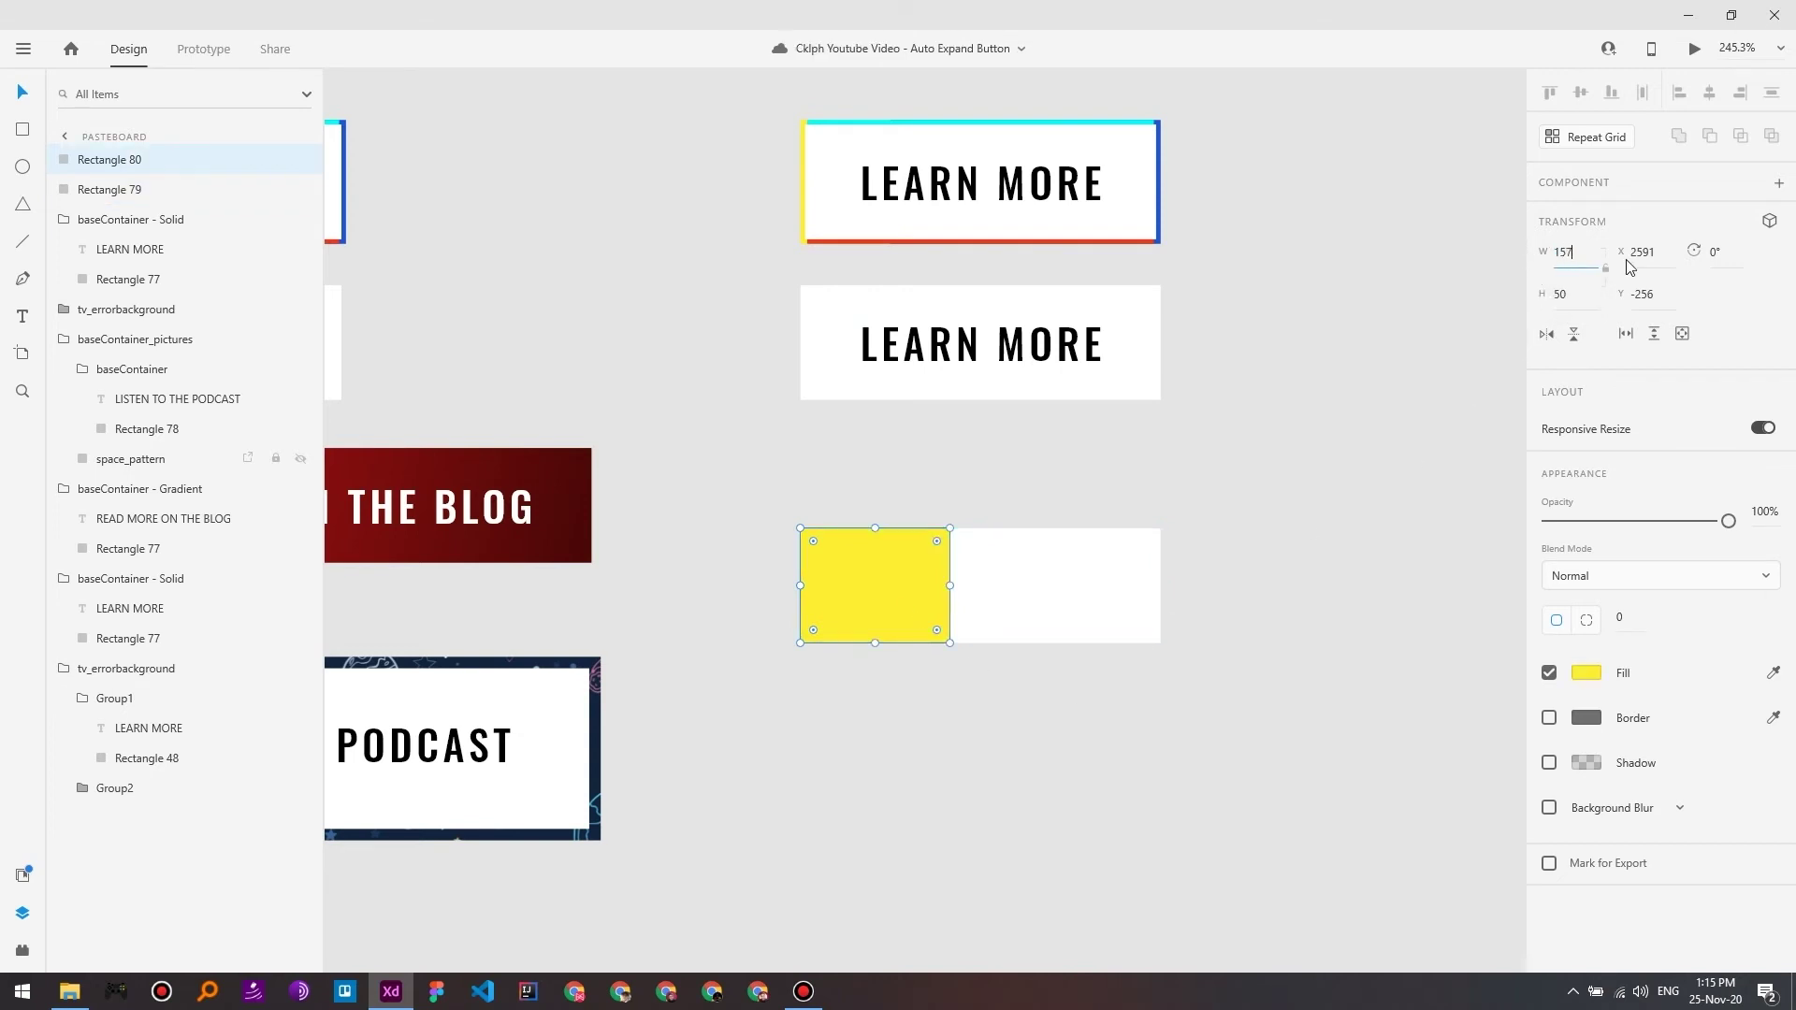
type("/2")
key("Return")
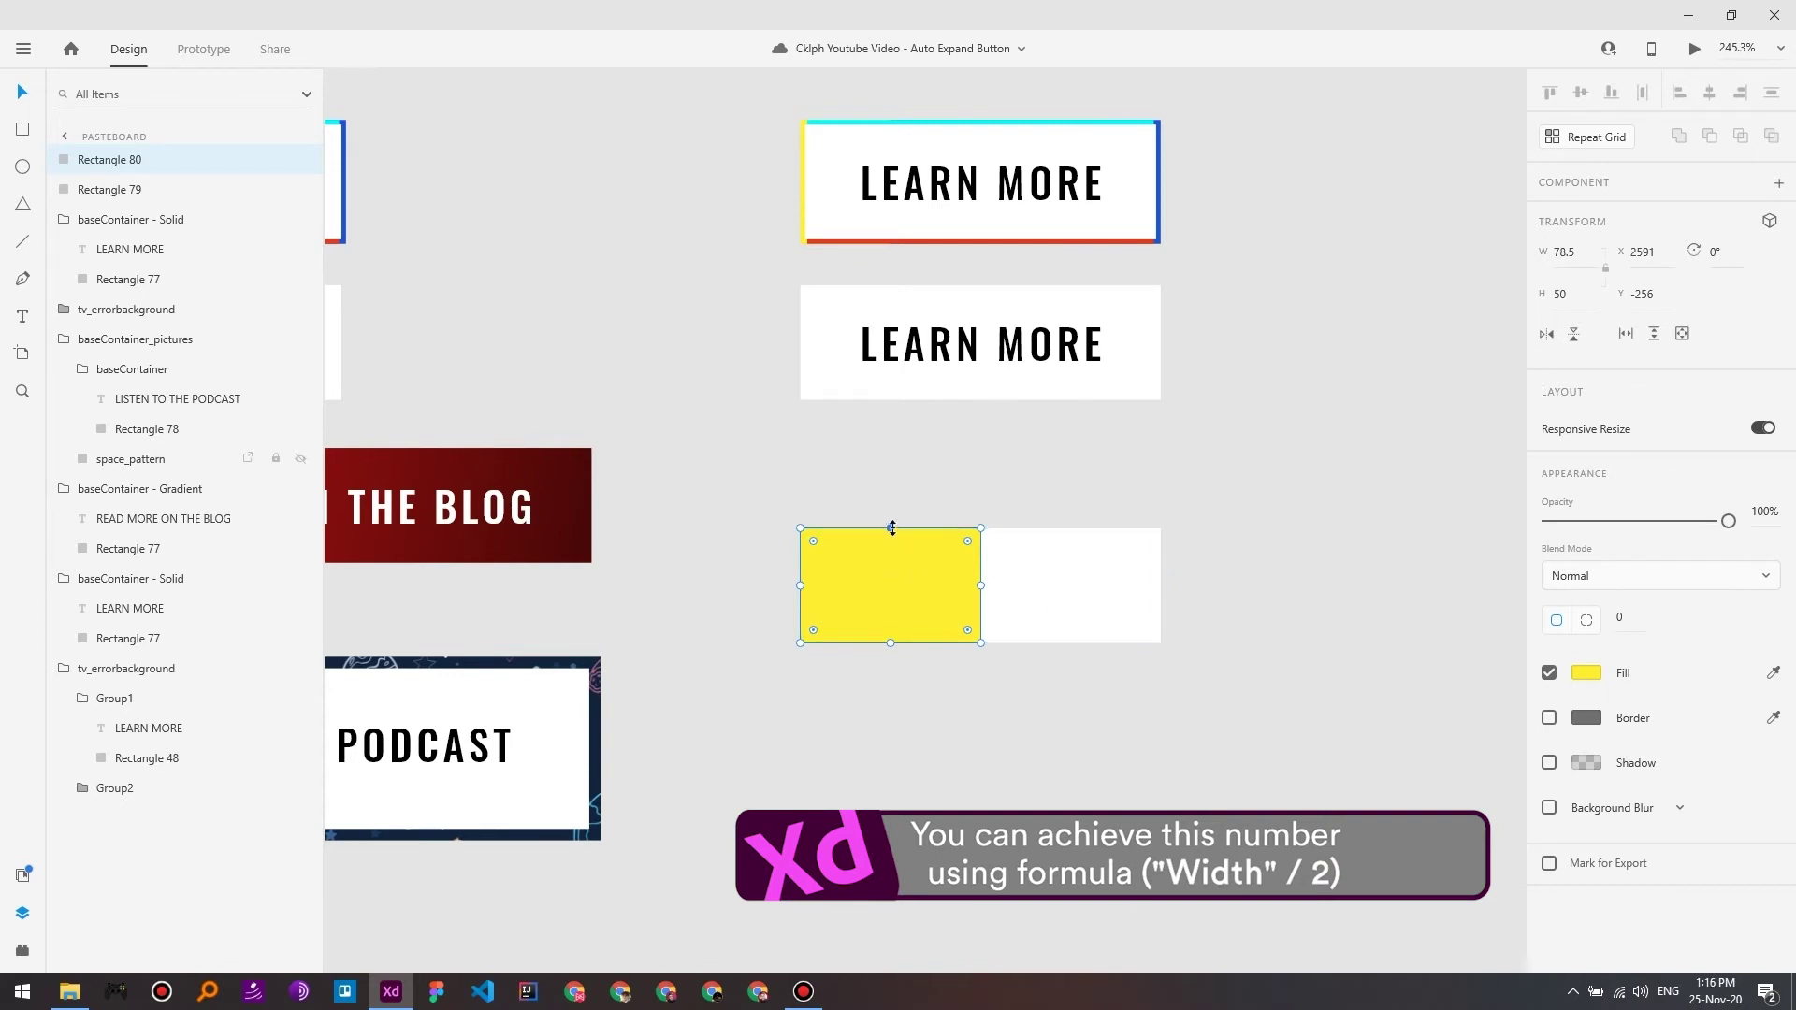
Step: Extend the yellow rectangle 2 px beyond the white rectangle's top, bottom and left edges, making it 80.5 wide and 54 high
left_click_drag(892, 527, 891, 524)
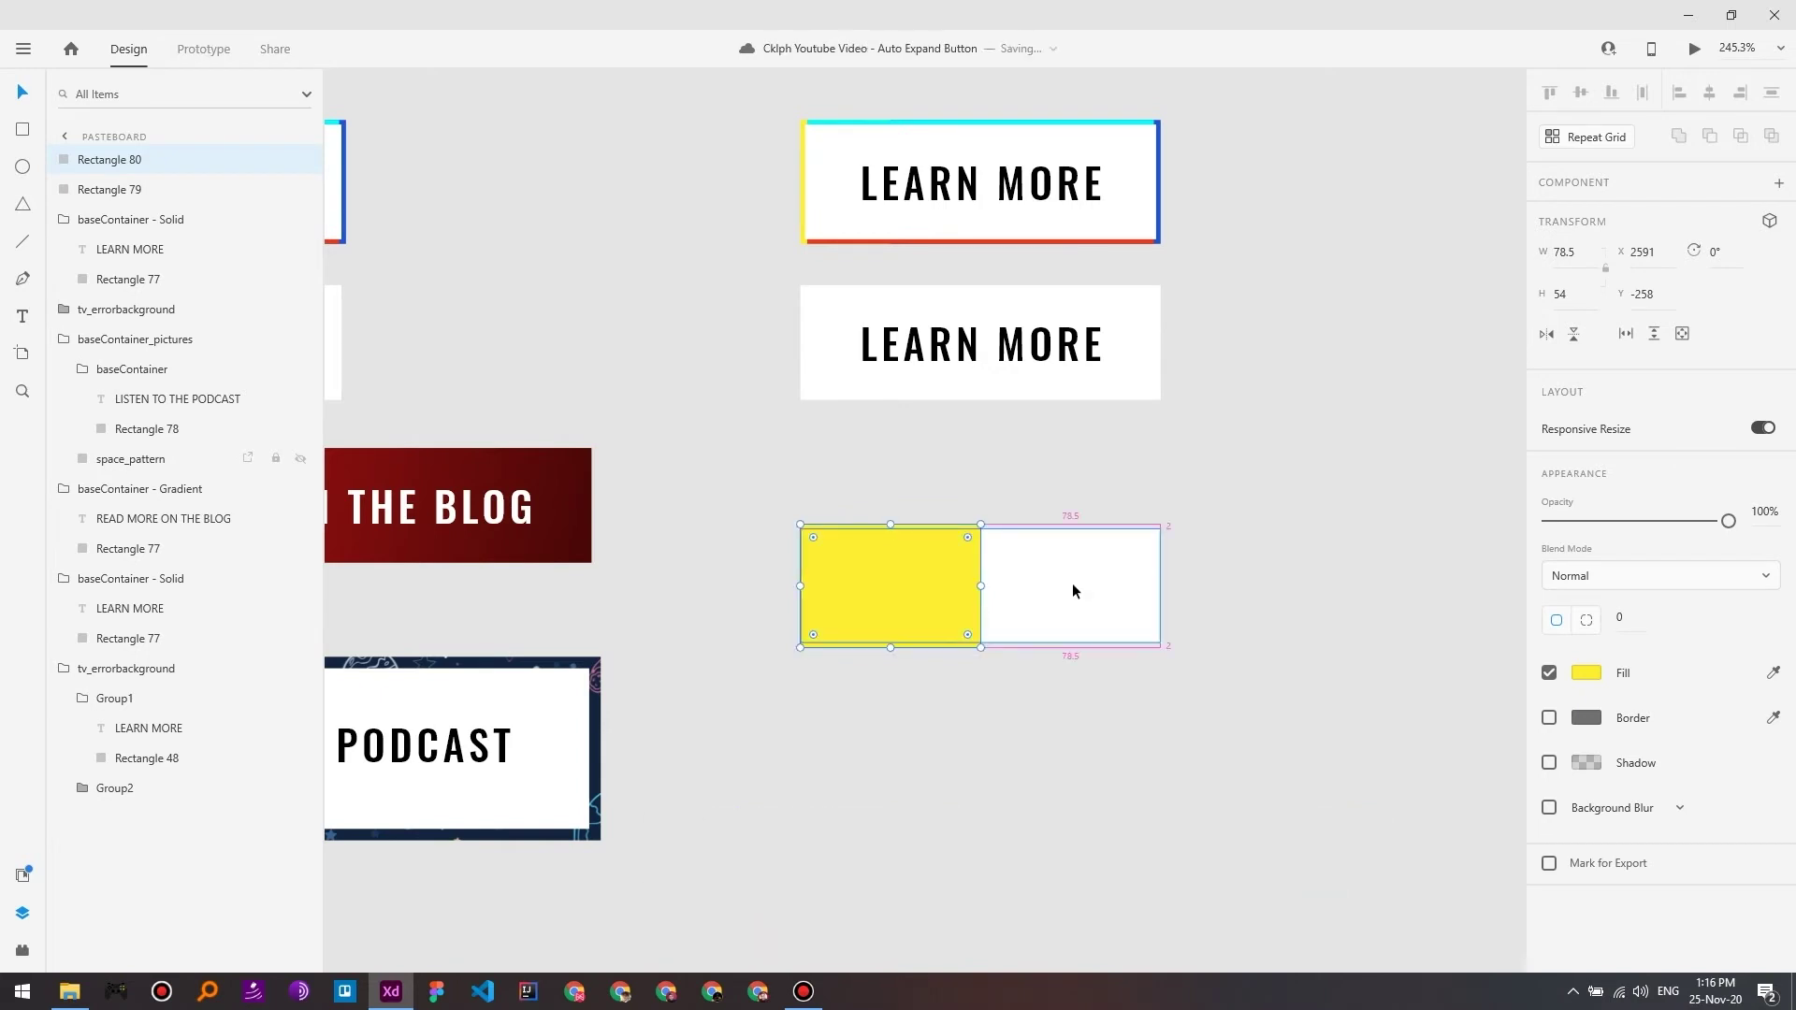
scroll(1153, 583, "up", 5)
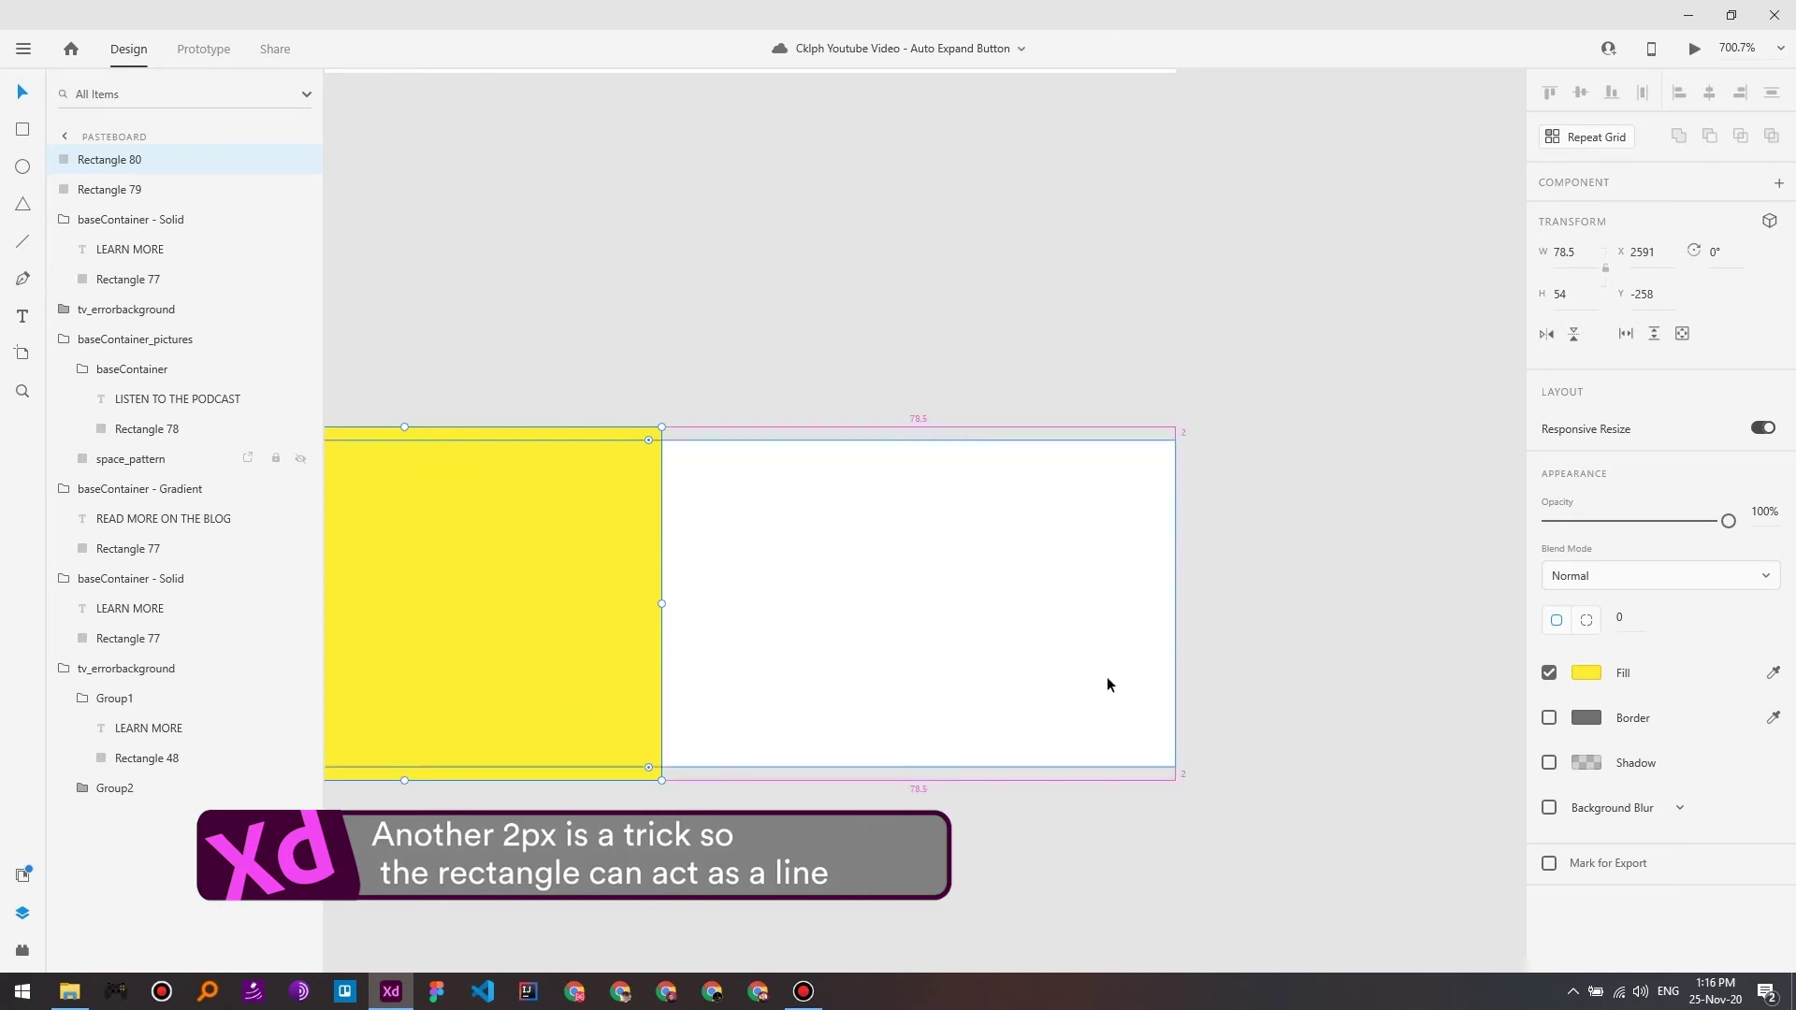
scroll(890, 658, "up", 2)
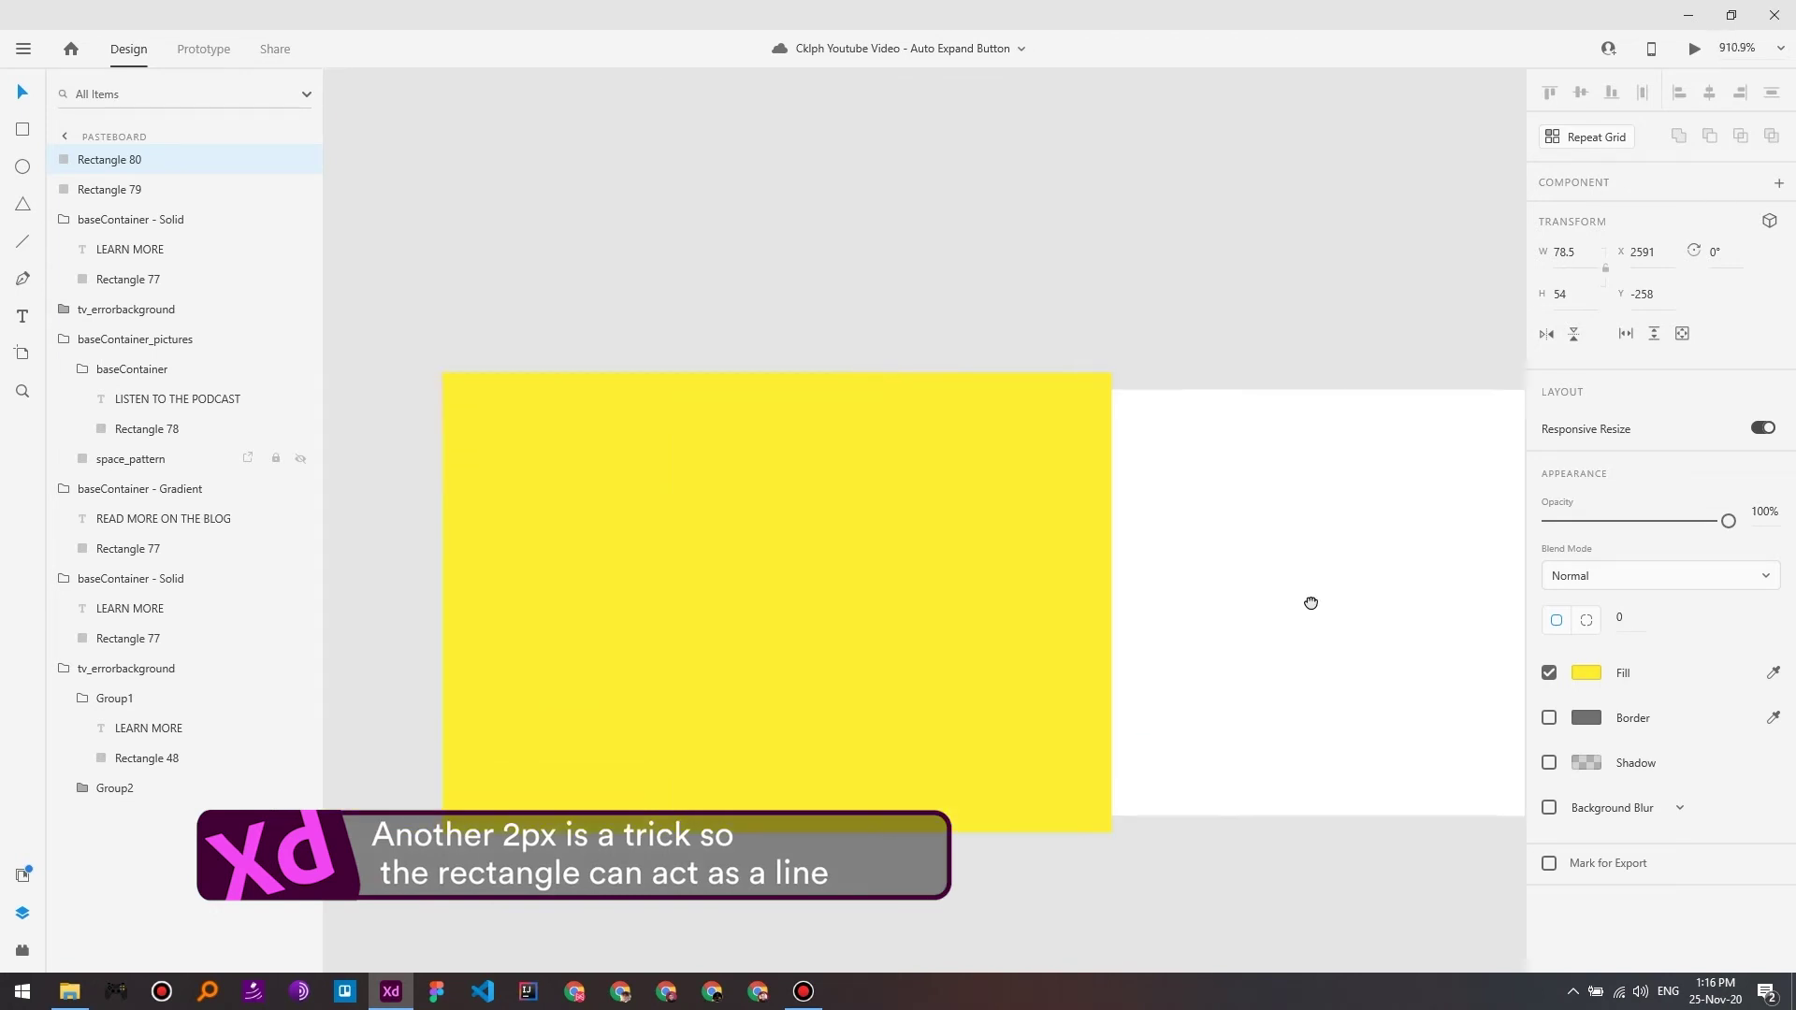
scroll(1310, 601, "left", 3)
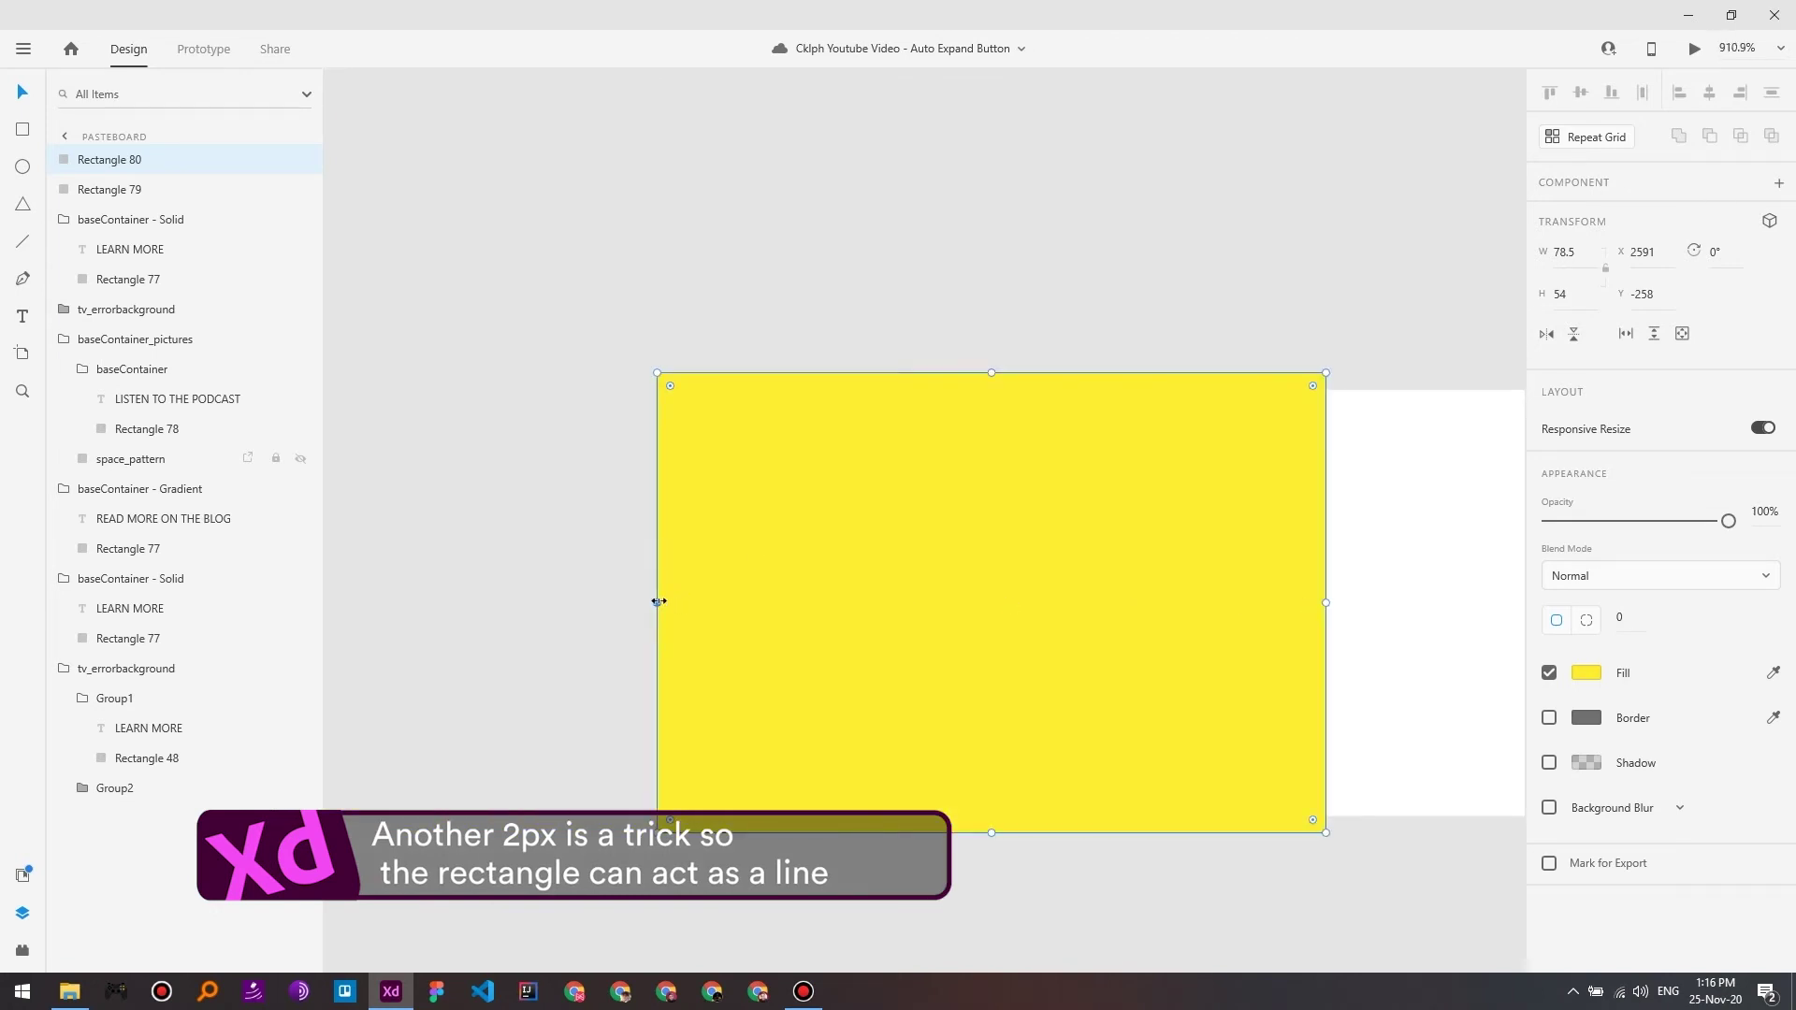
left_click_drag(657, 603, 640, 595)
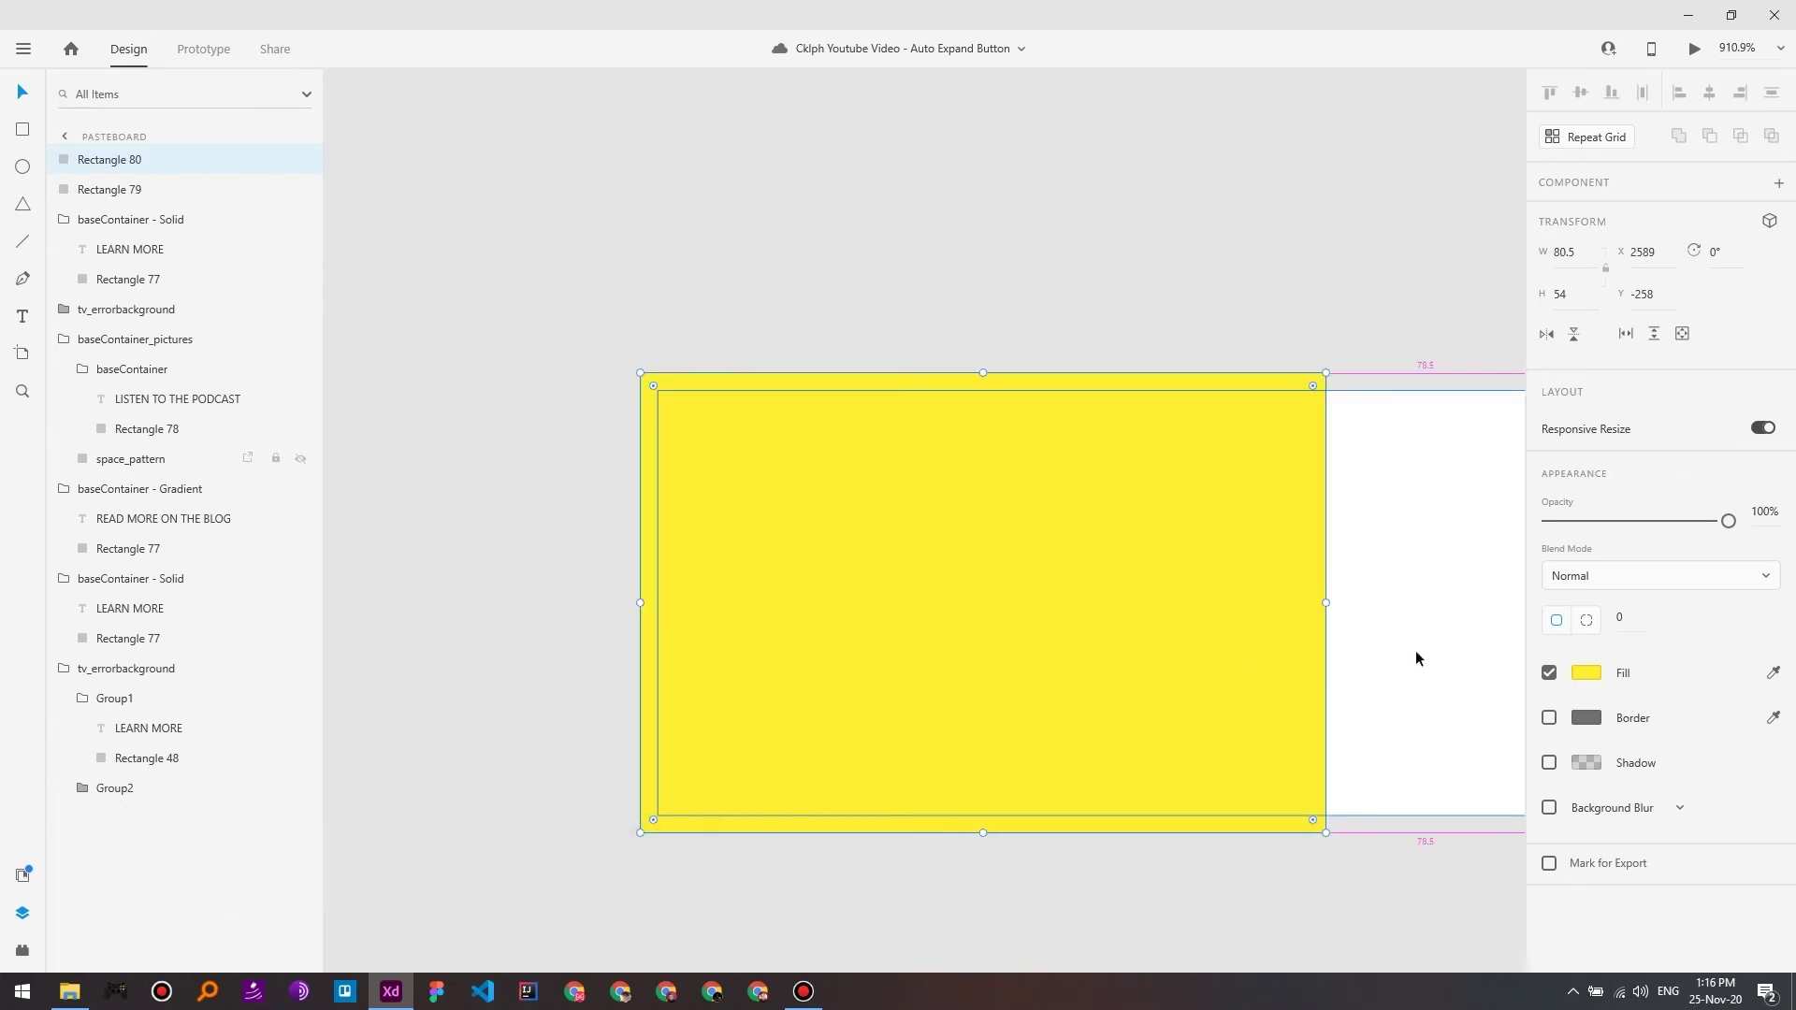
scroll(842, 522, "down", 3)
scroll(842, 522, "down", 1)
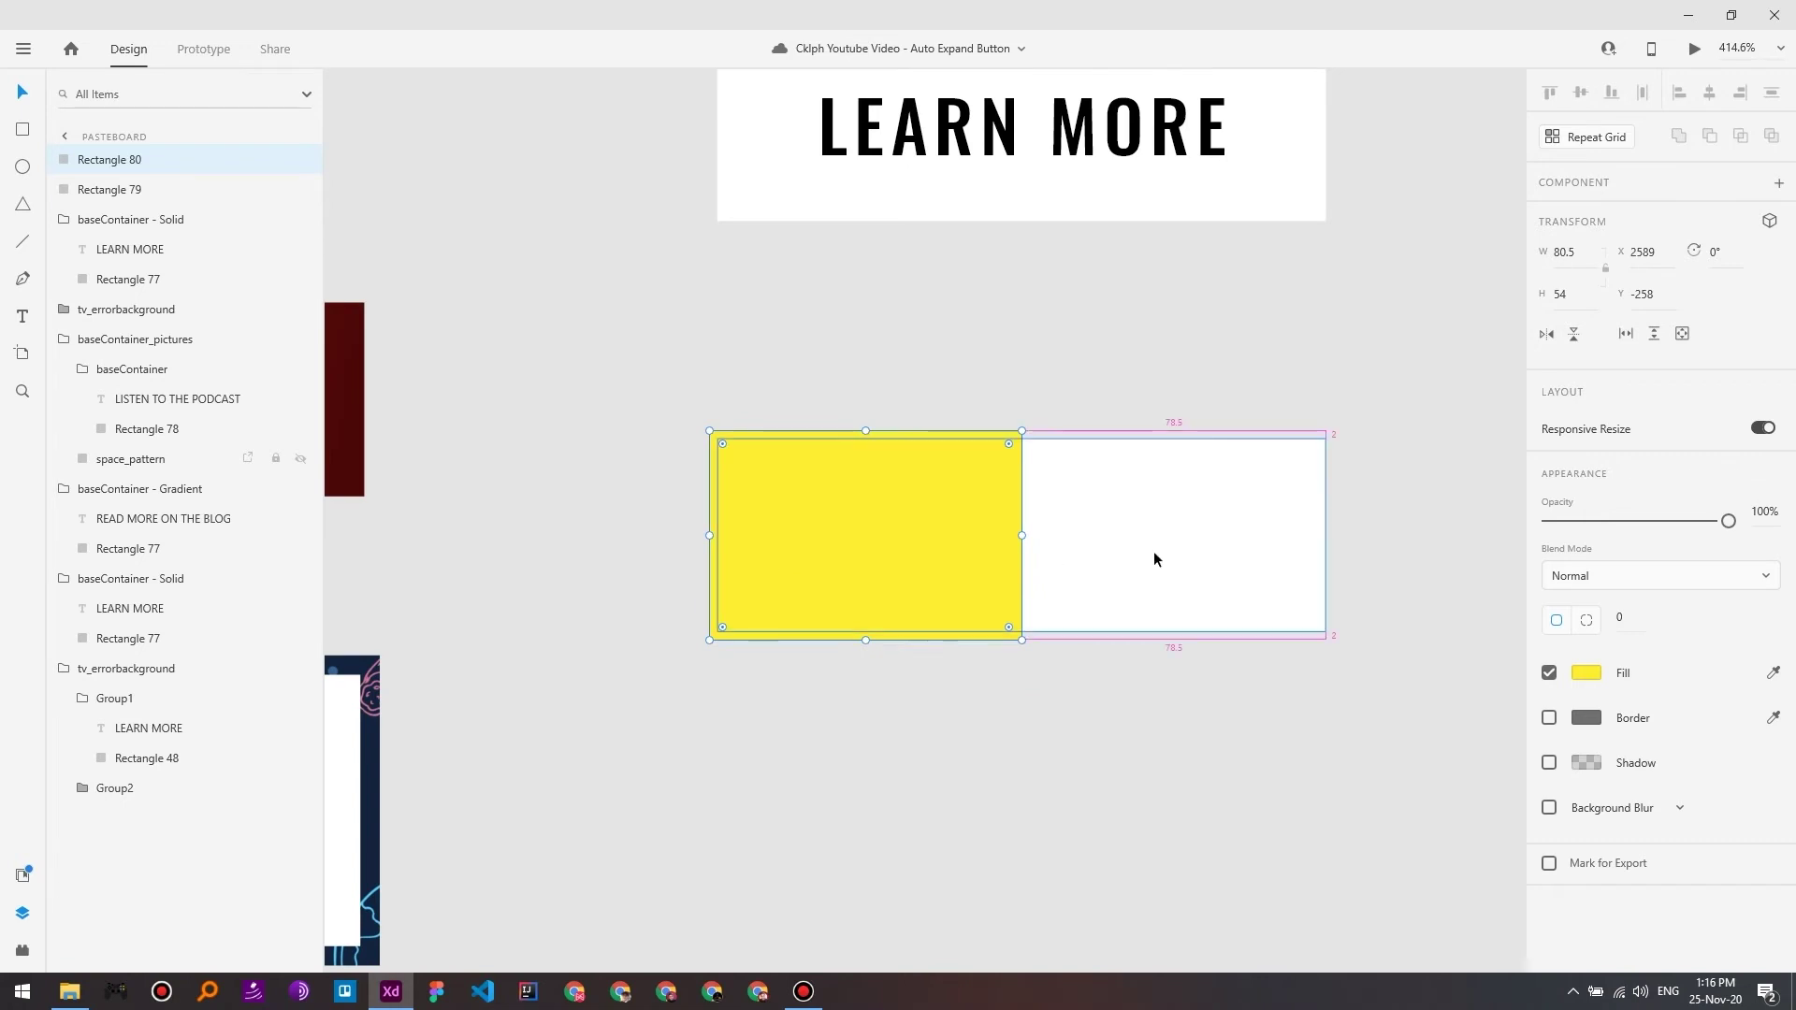
Step: Duplicate the yellow rectangle onto the white rectangle's right half and fill the copy with the blue sampled from the multicoloured button's right border
left_click(1033, 713)
left_click(870, 545)
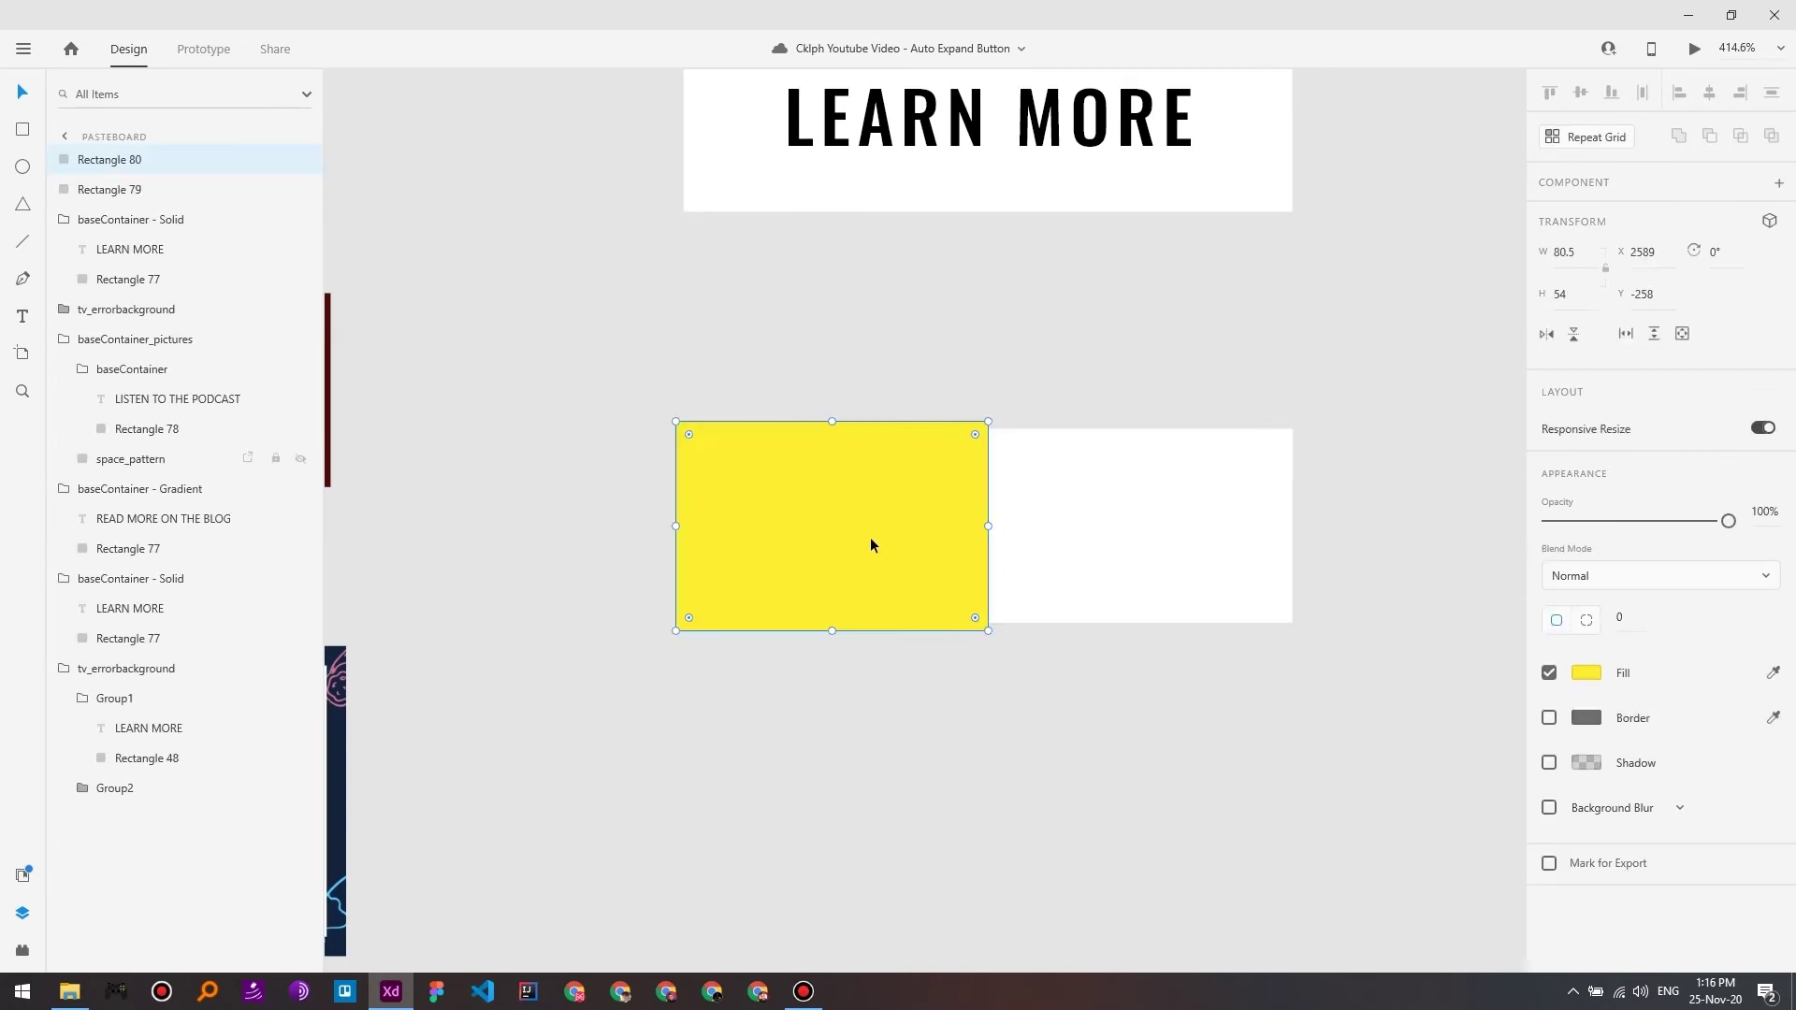
key("ctrl+d")
left_click_drag(870, 545, 1149, 524)
scroll(1036, 326, "up", 6)
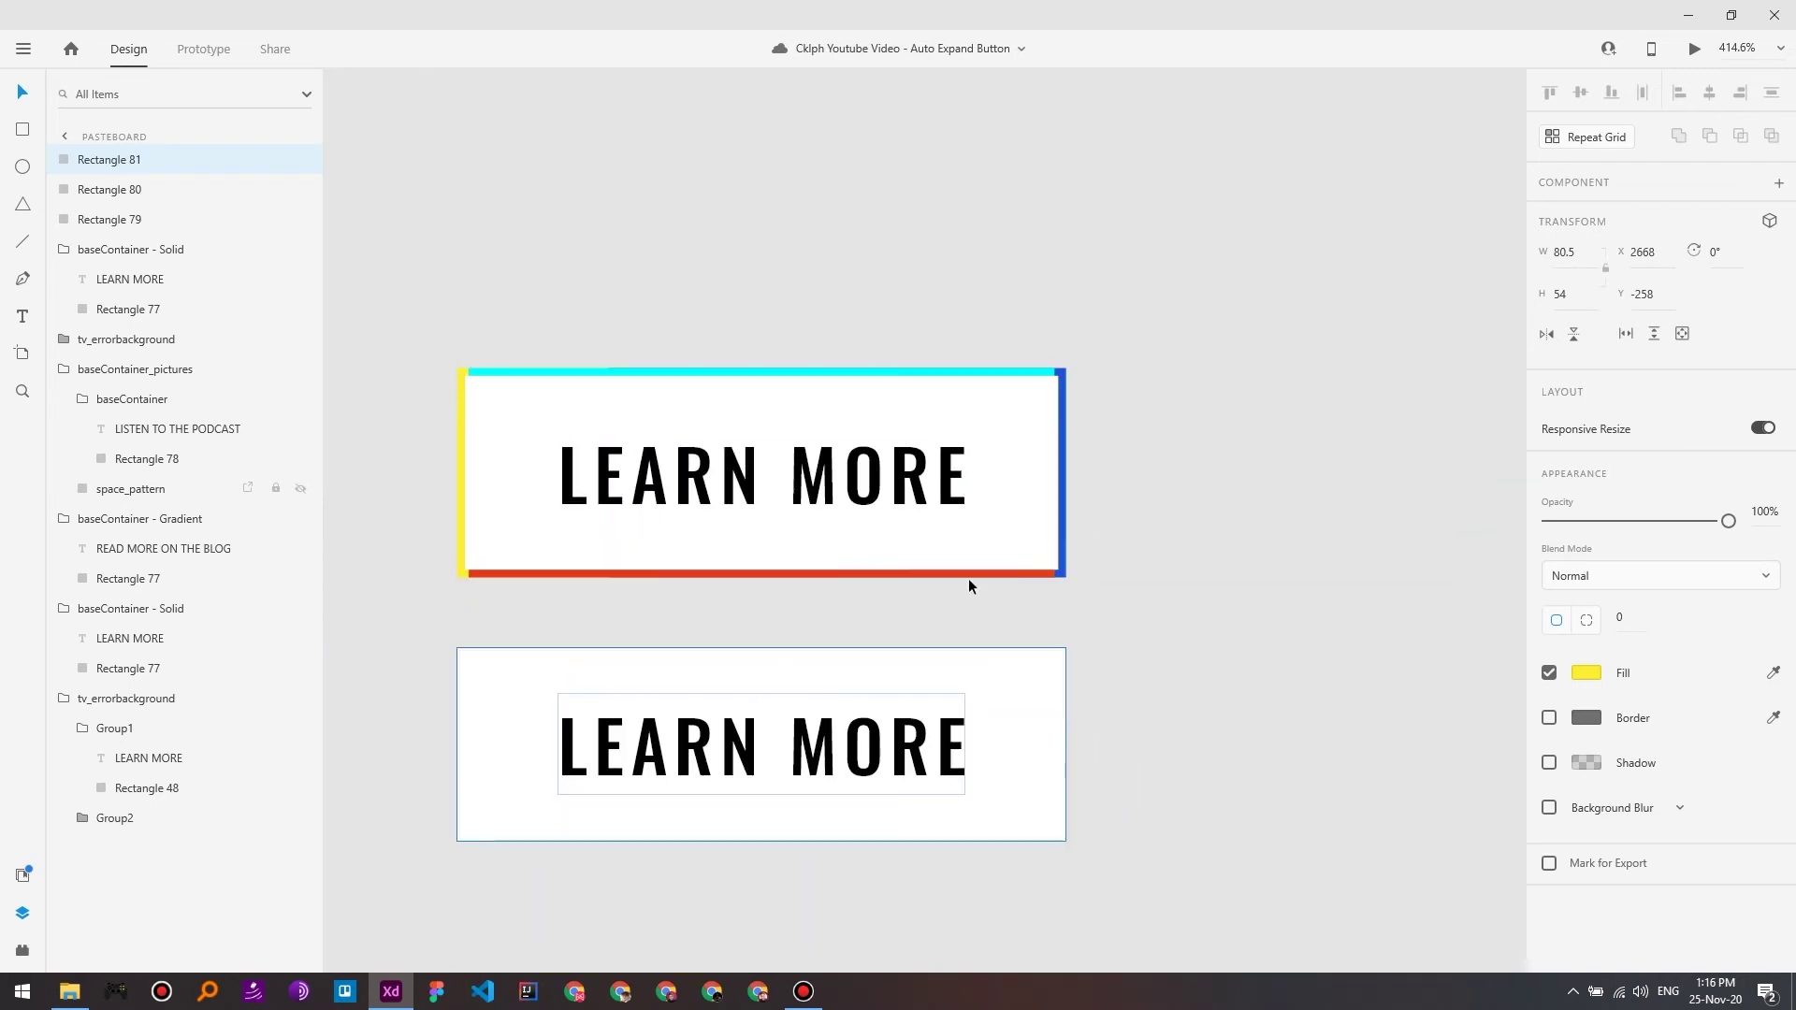
key("i")
left_click(1061, 404)
scroll(1179, 514, "down", 5)
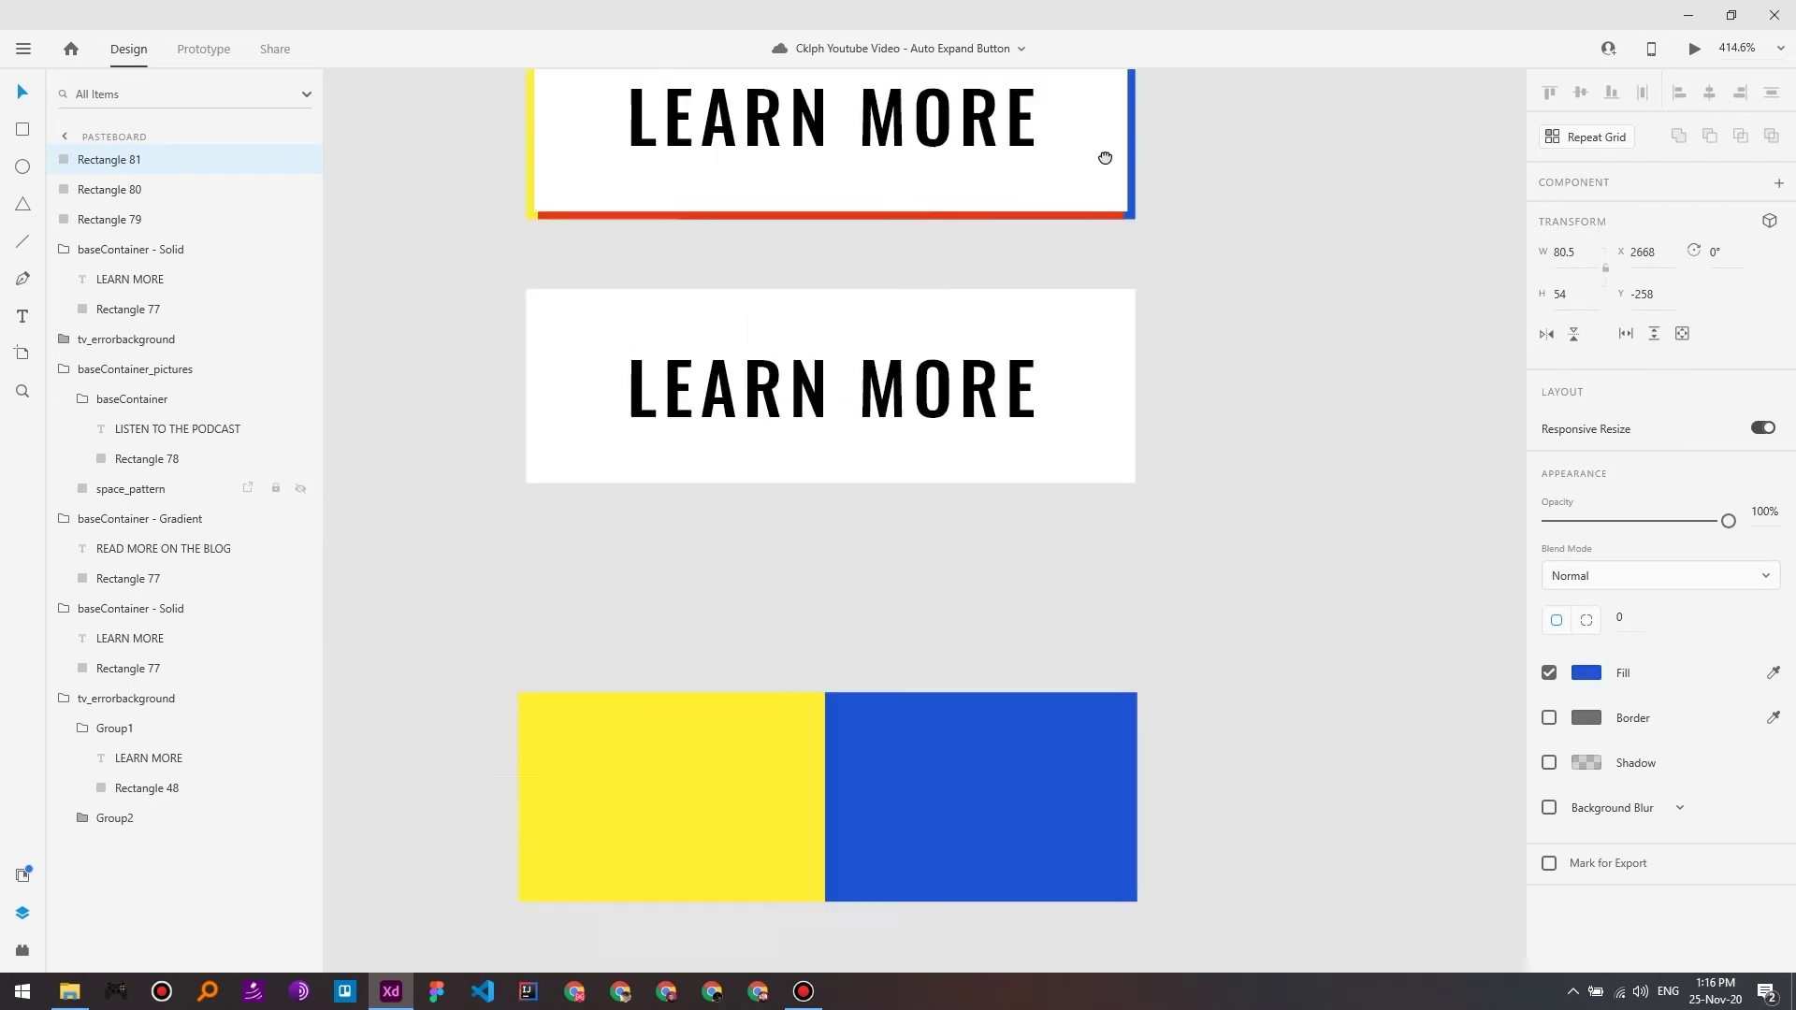
Step: Nudge the blue rectangle horizontally to X 2670 so it no longer overlaps the yellow rectangle
scroll(883, 622, "up", 5)
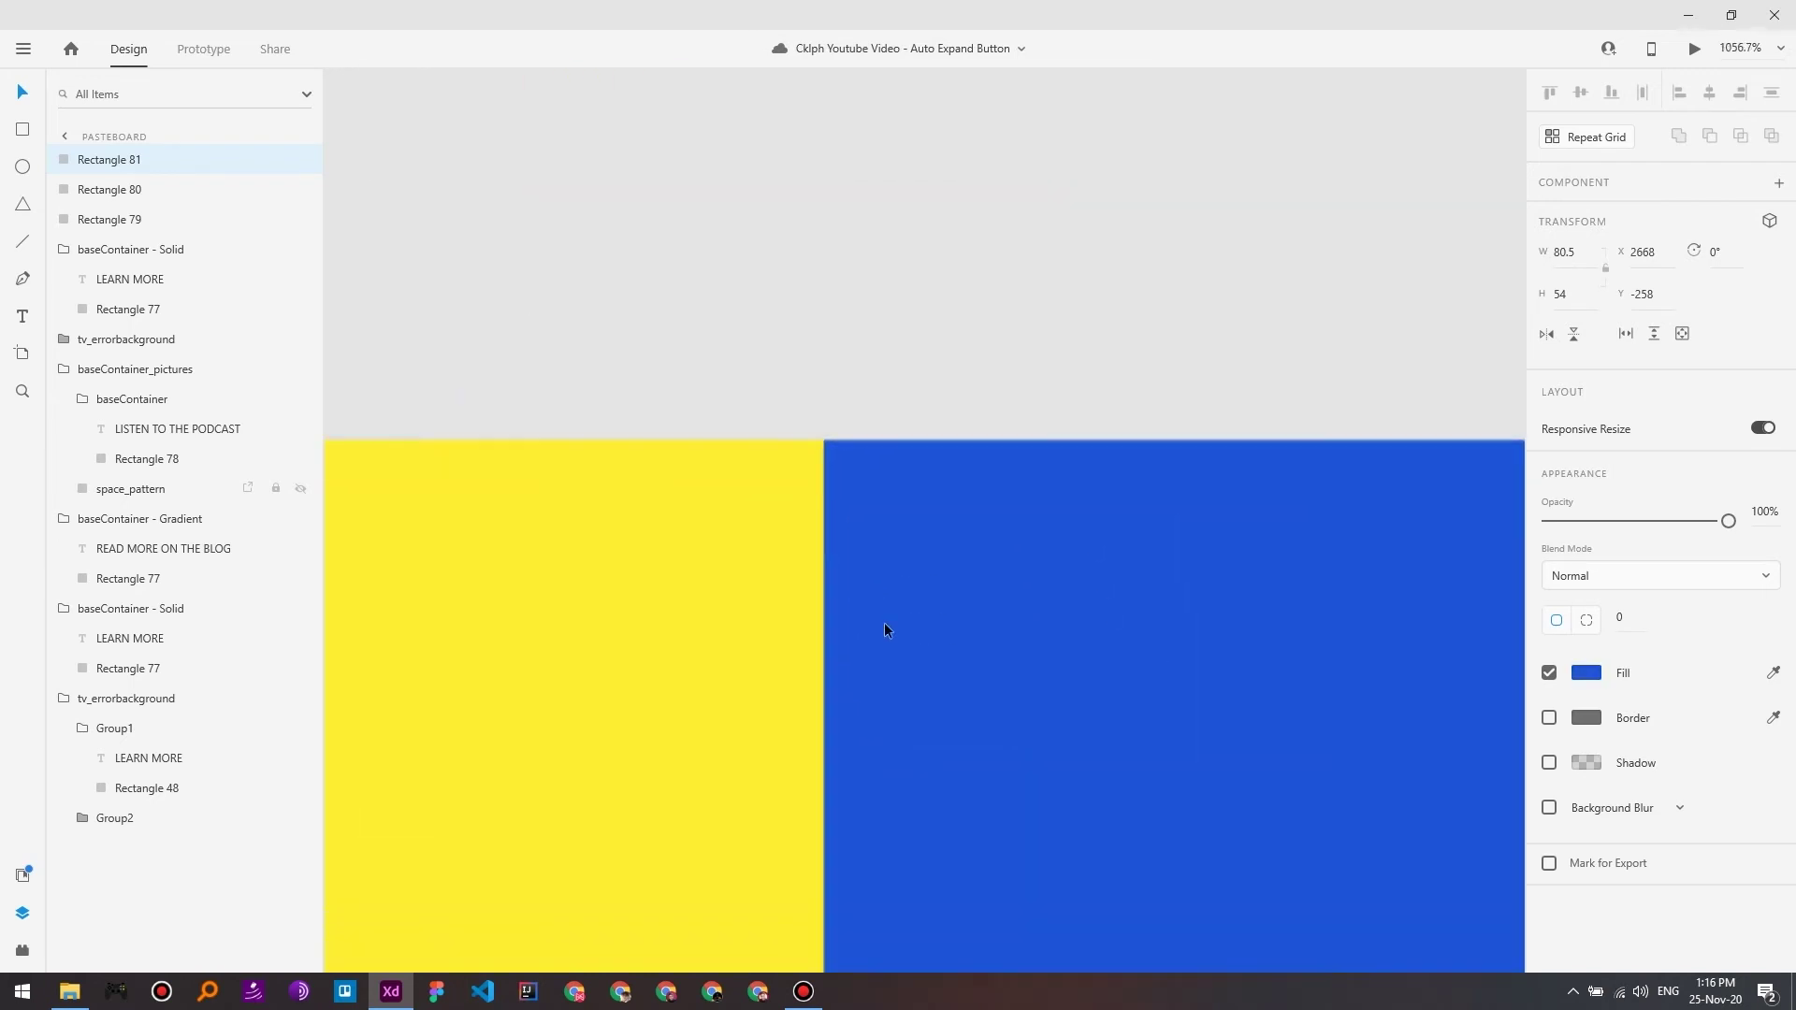
key("Right")
key("Right")
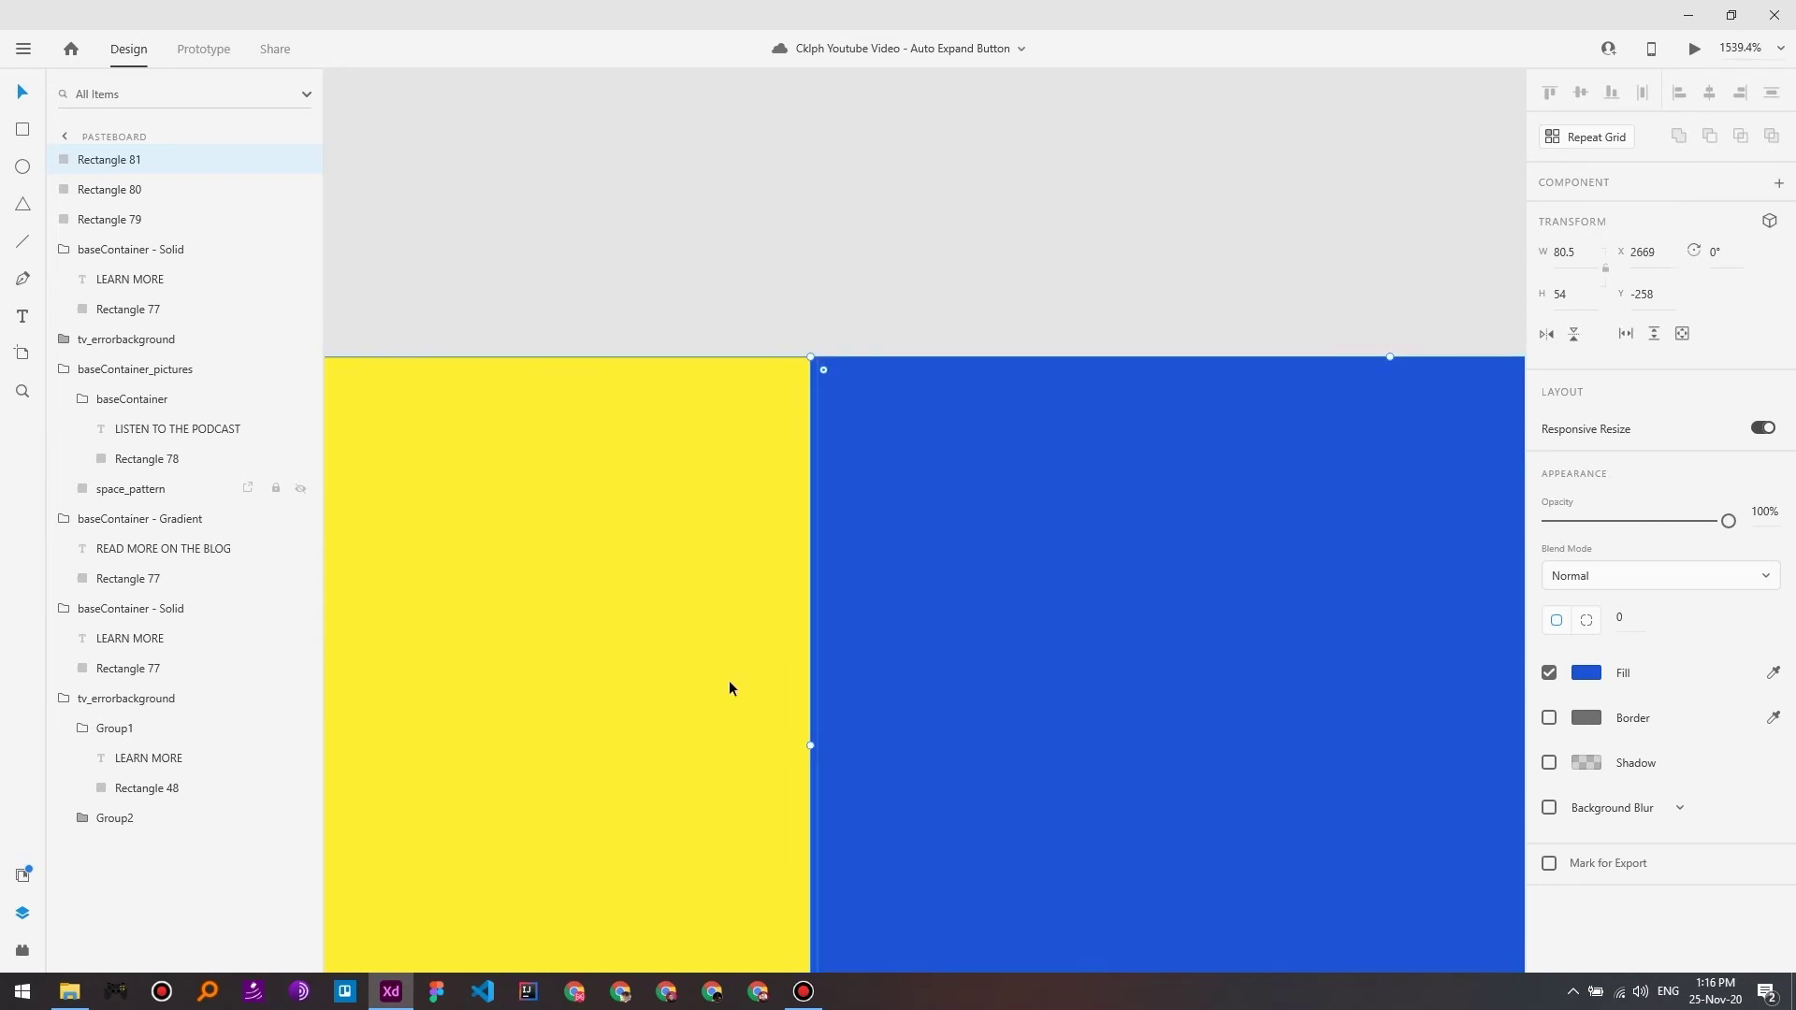
key("Right")
key("Left")
key("Left")
key("Right")
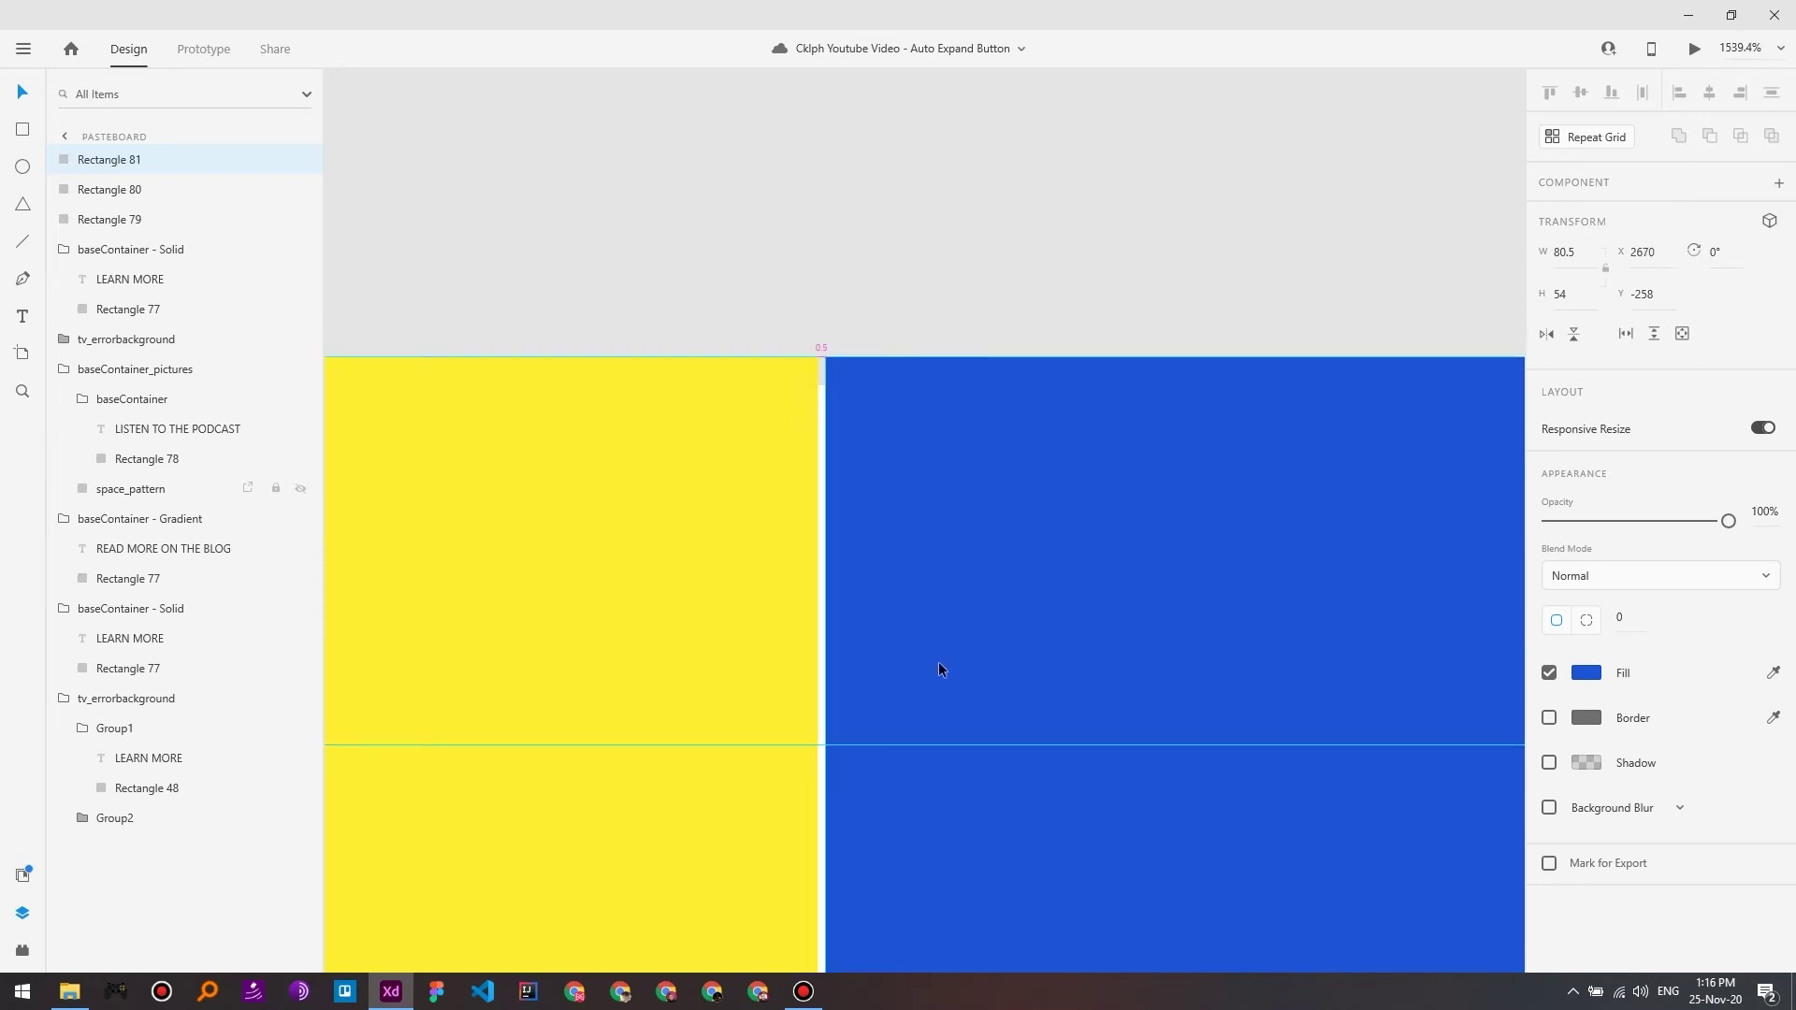
left_click(531, 767)
left_click(1158, 640)
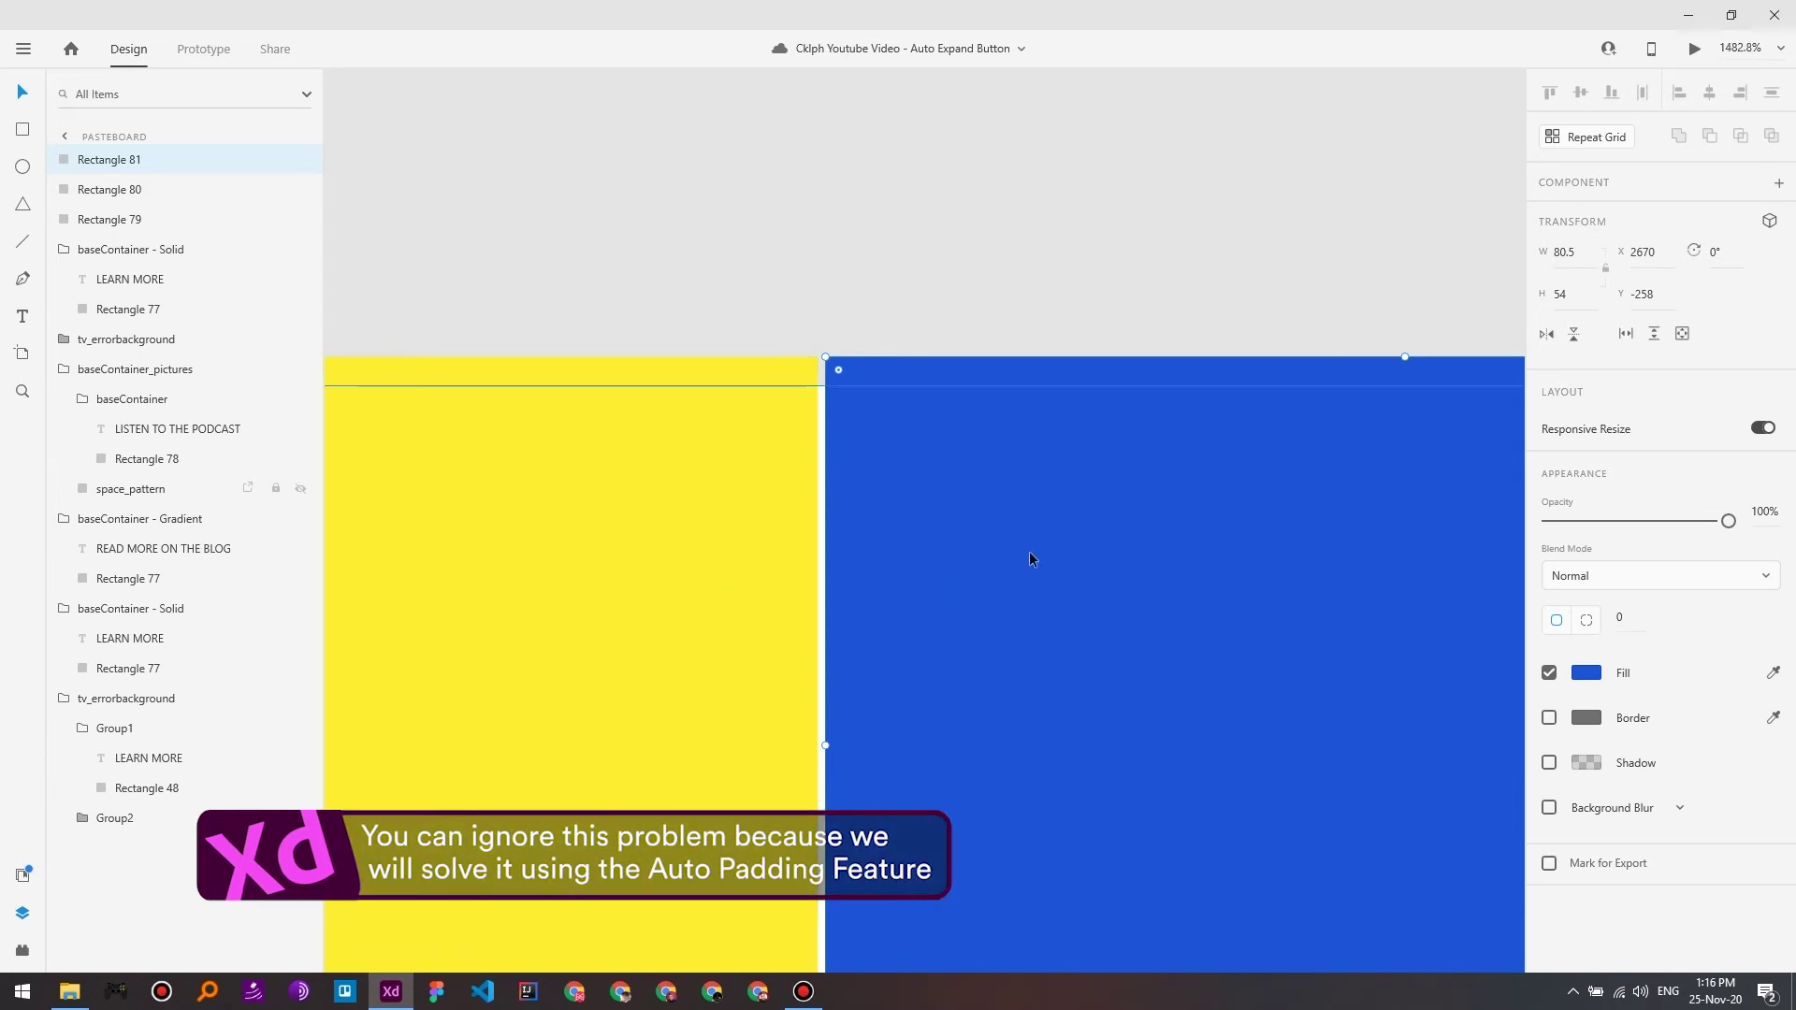
scroll(1029, 552, "down", 5)
key("Escape")
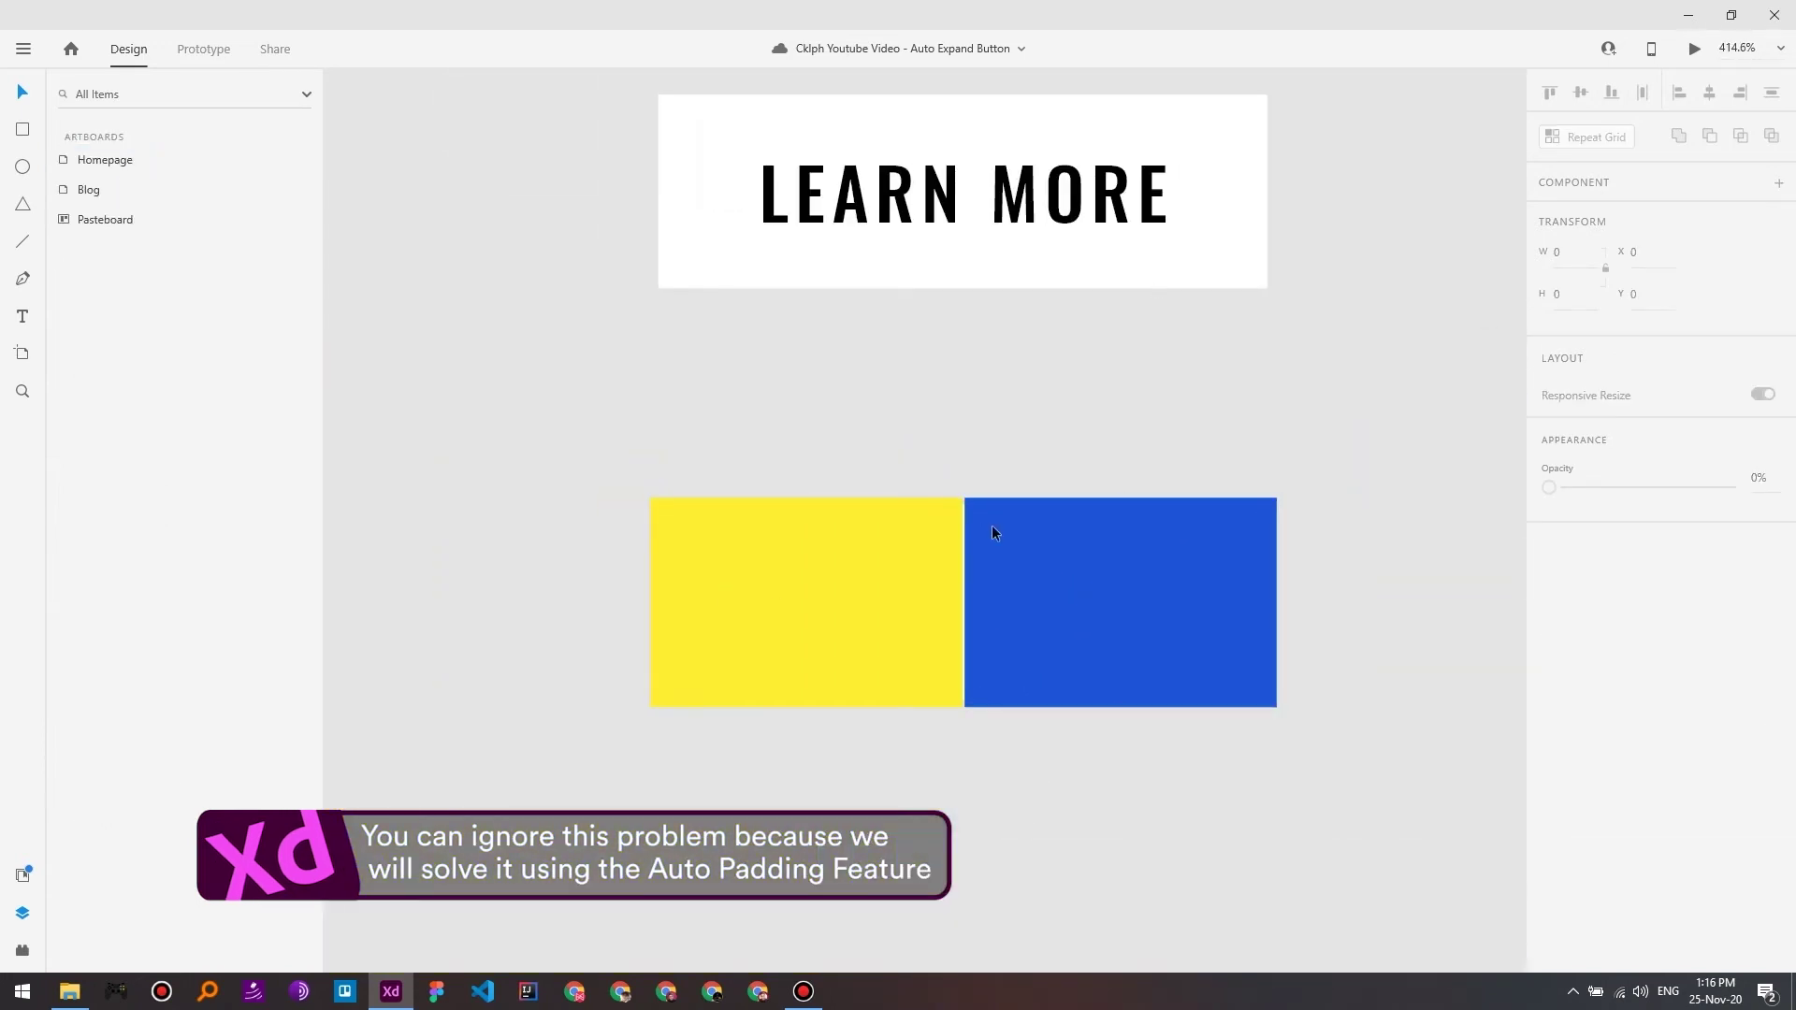
Step: Move the blue rectangle aside, widen the white rectangle underneath to 158, and return the blue rectangle to X 2670
left_click(1183, 278)
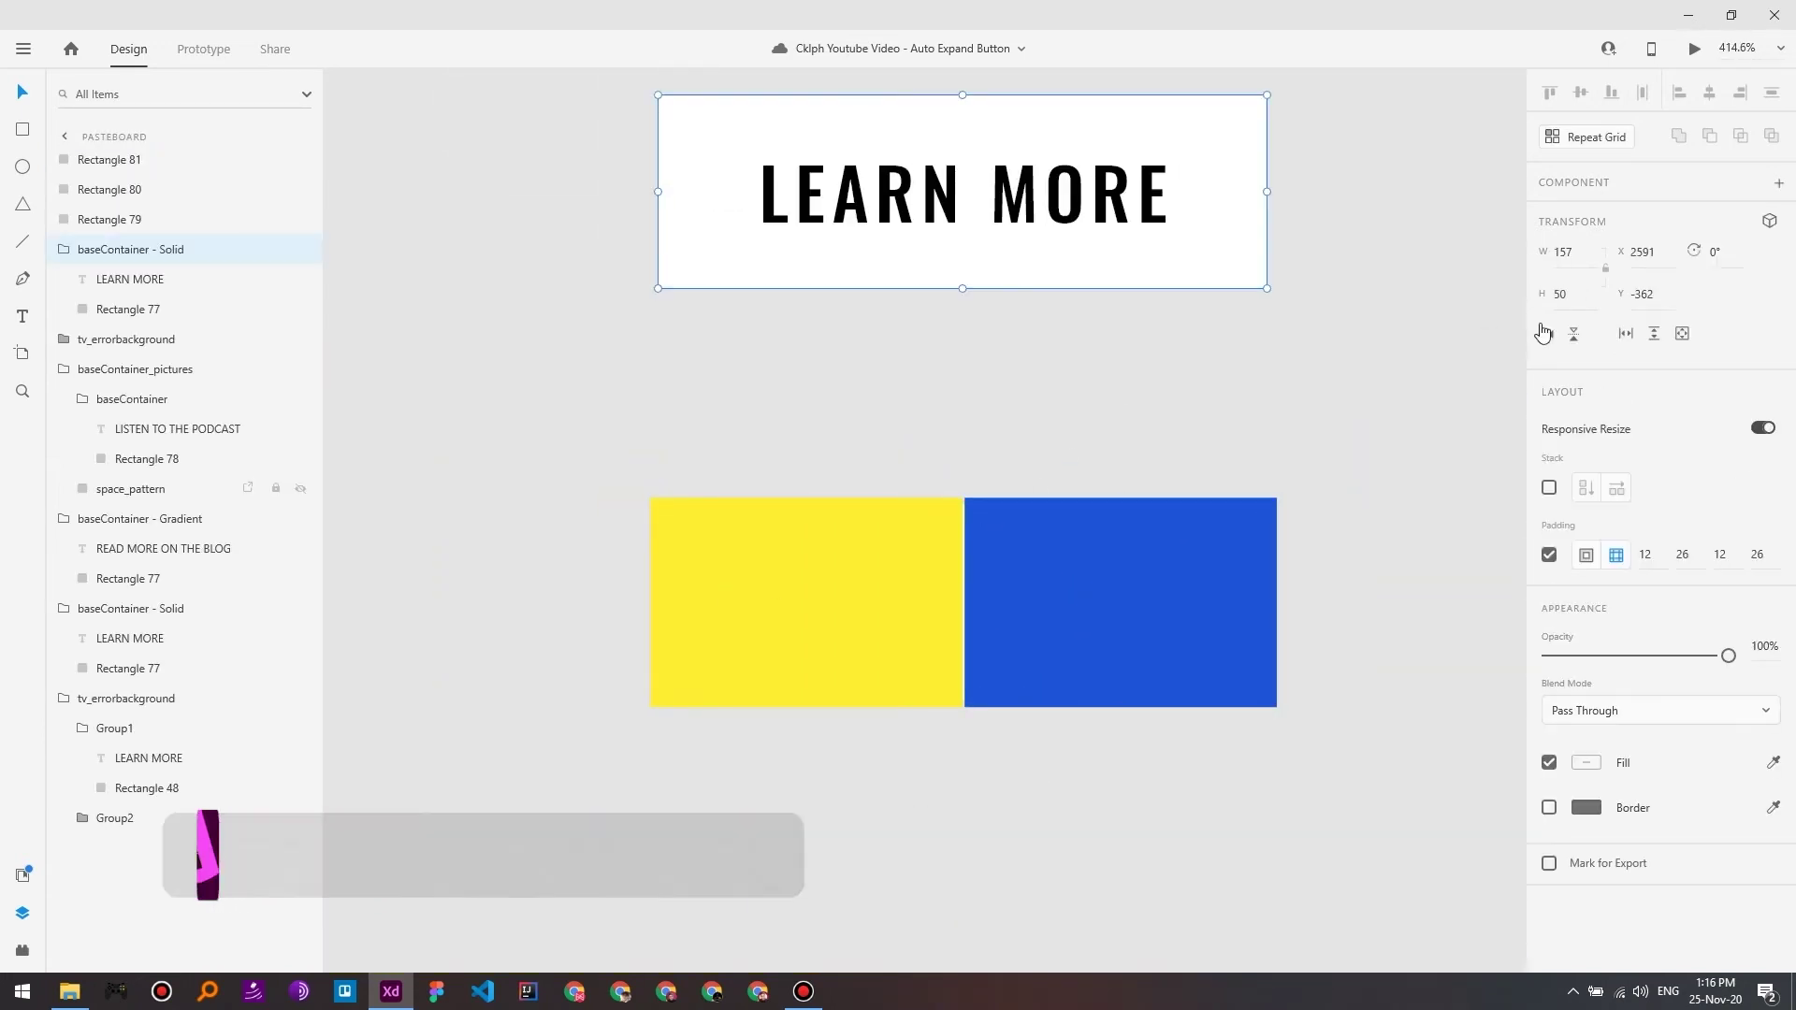
left_click_drag(1100, 633, 1271, 576)
left_click(1126, 603)
left_click(1565, 252)
key("Right")
key("Escape")
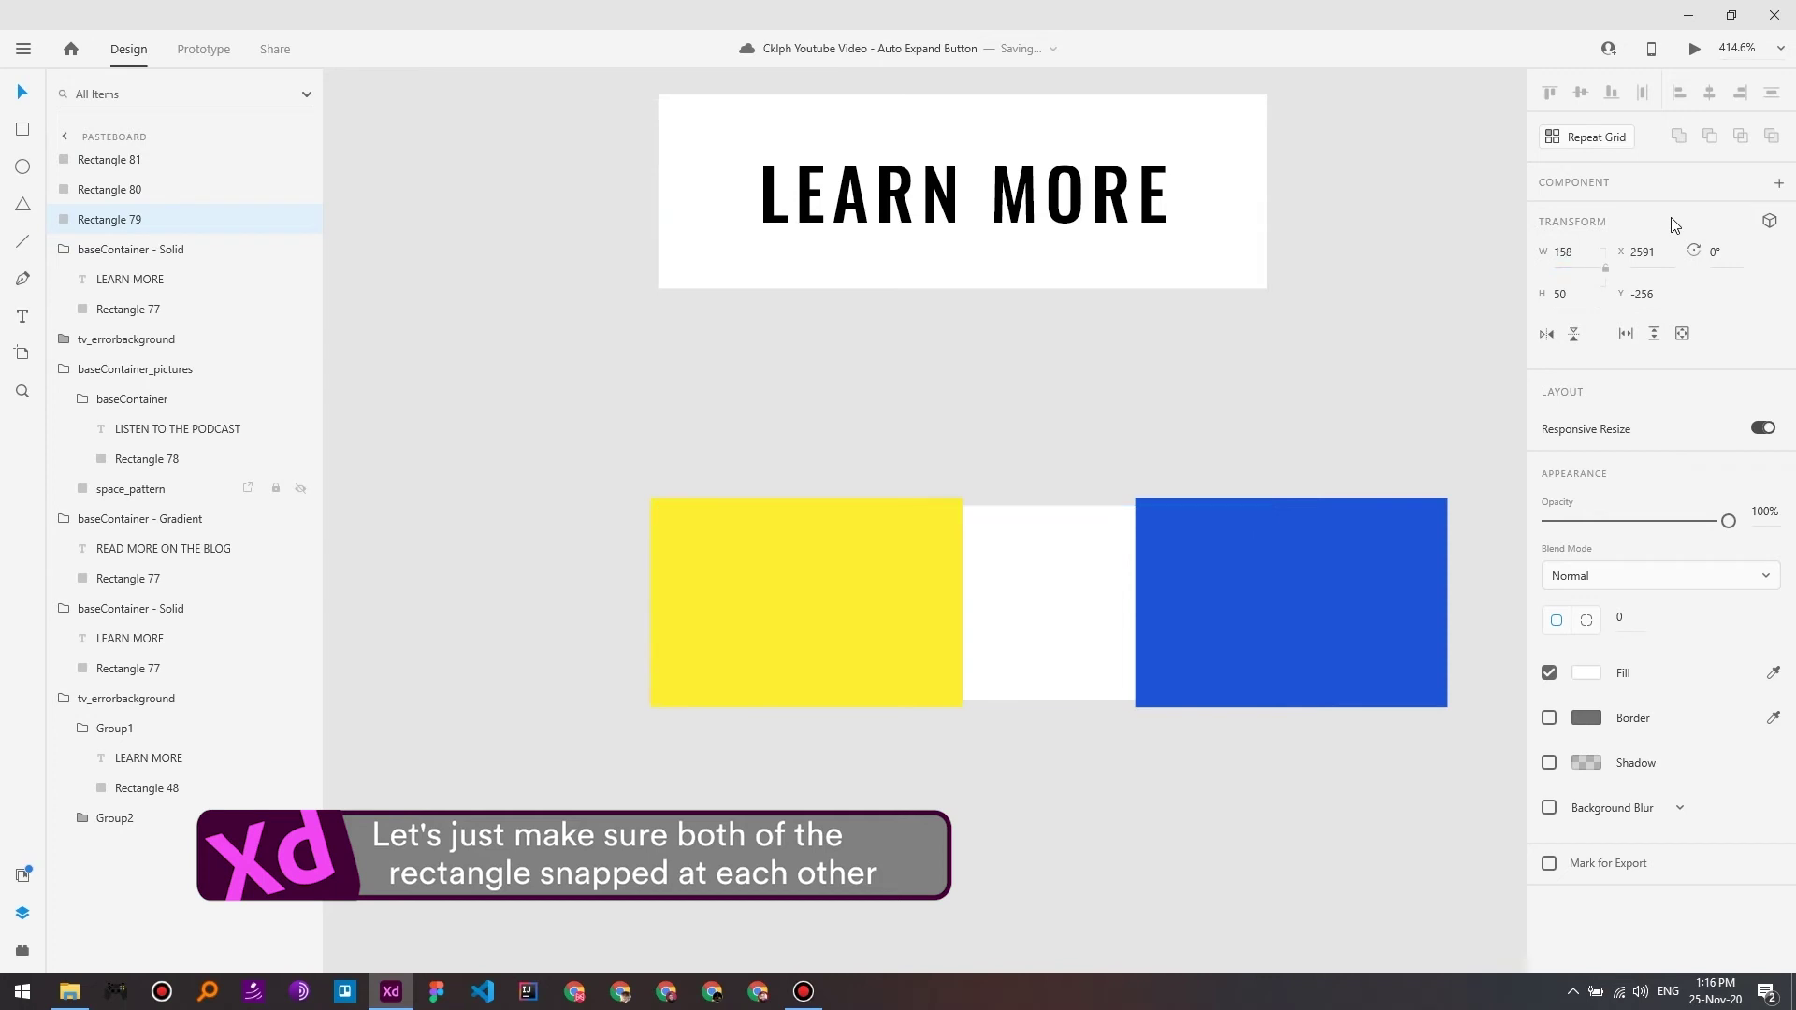
left_click(1194, 636)
left_click_drag(1238, 605, 1137, 603)
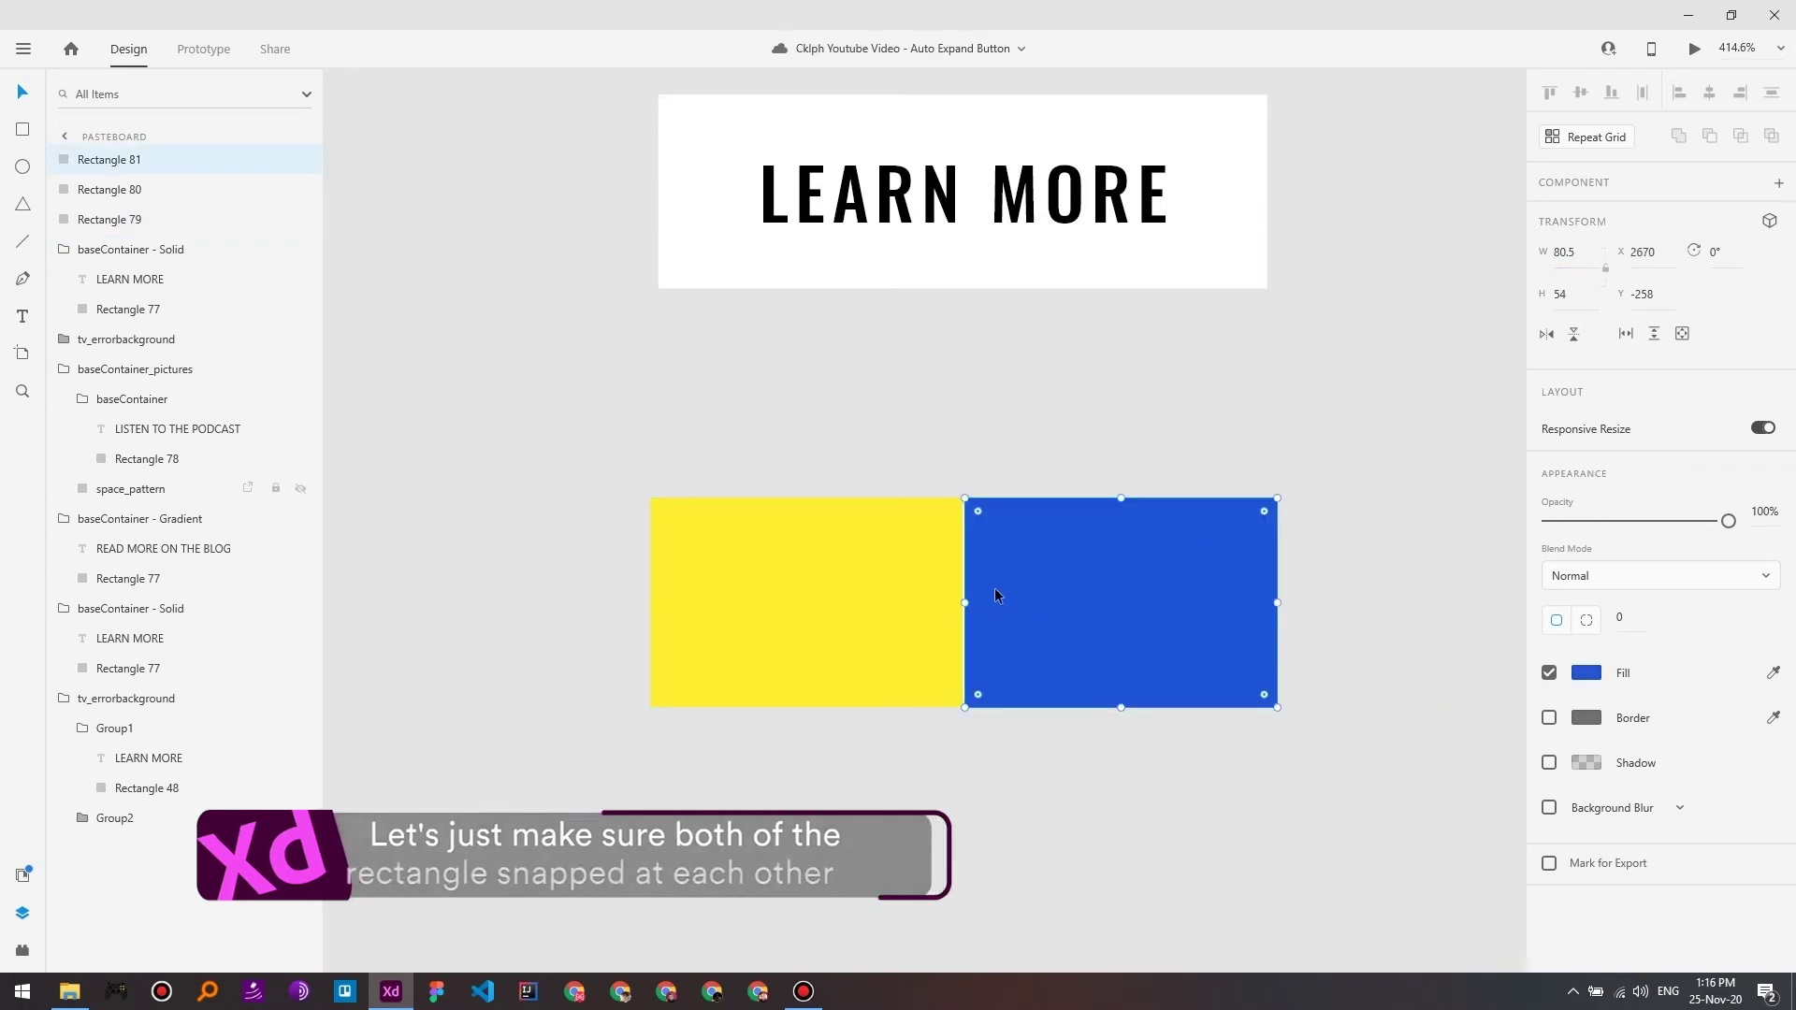
Step: Set the yellow rectangle's width to 81 so that it meets the blue rectangle
left_click(890, 581)
left_click(1573, 266)
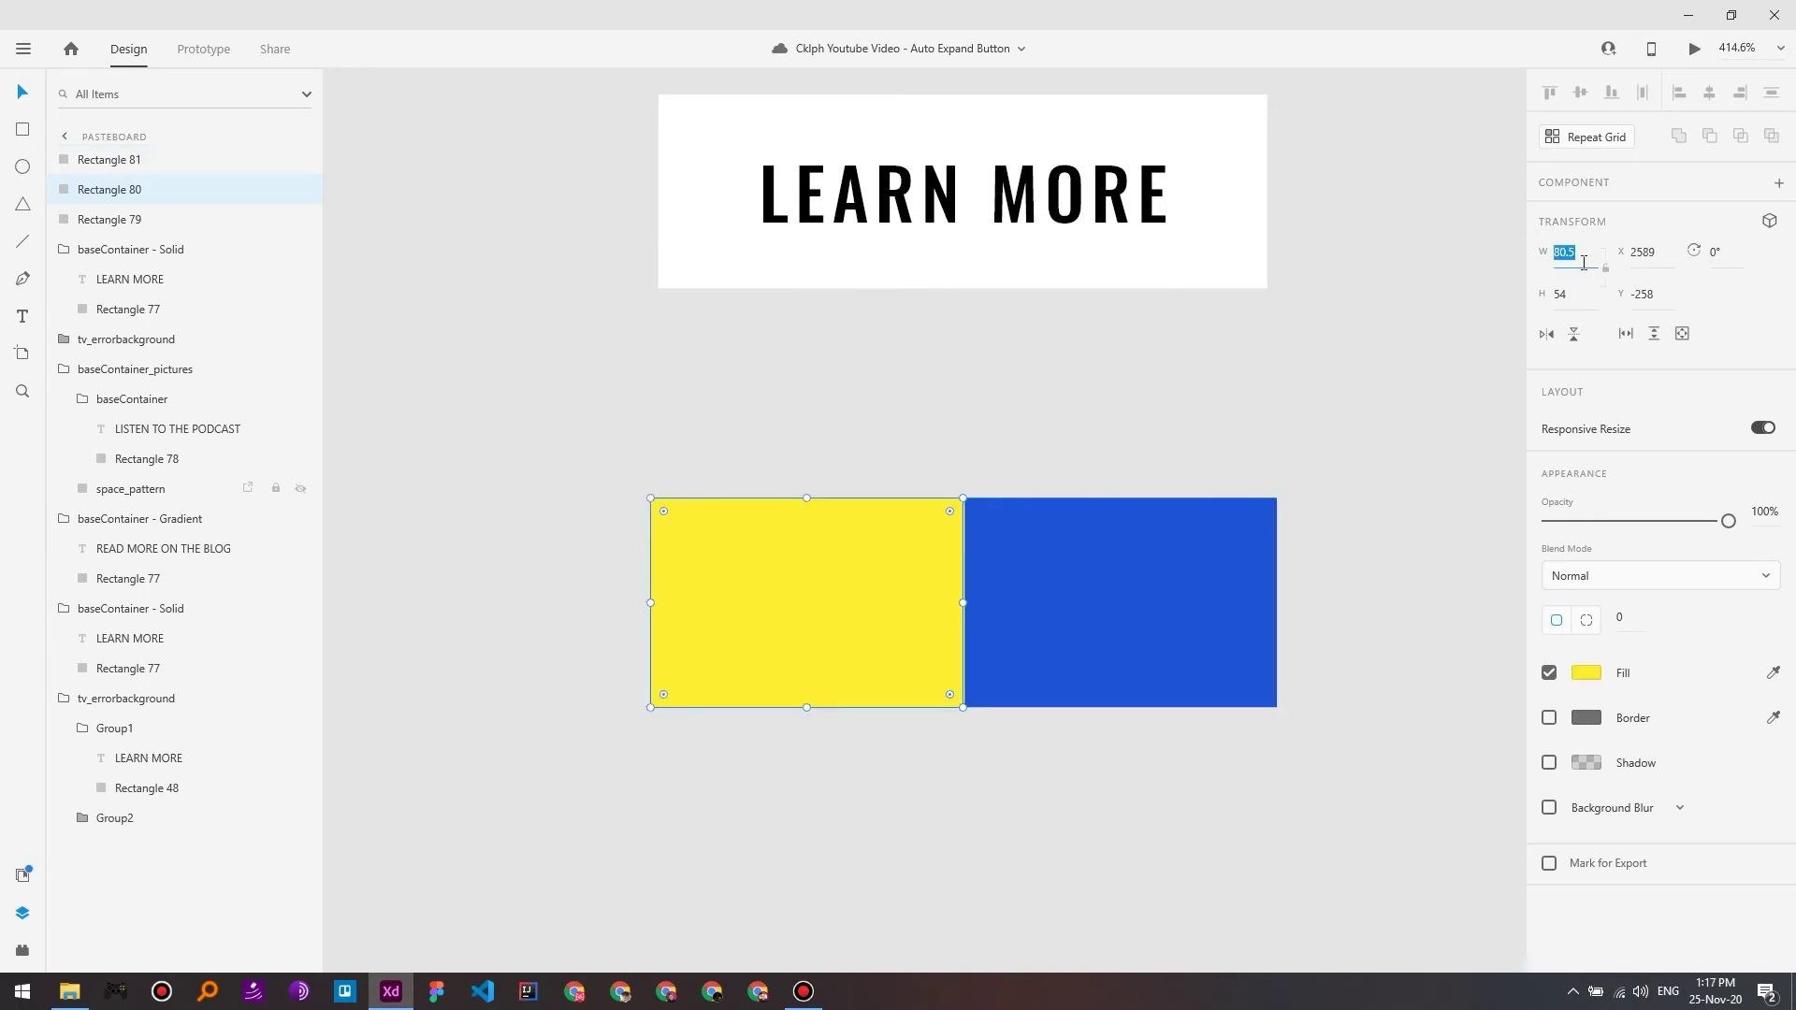
type("801")
key("Return")
left_click(1584, 263)
type("0.5")
key("Return")
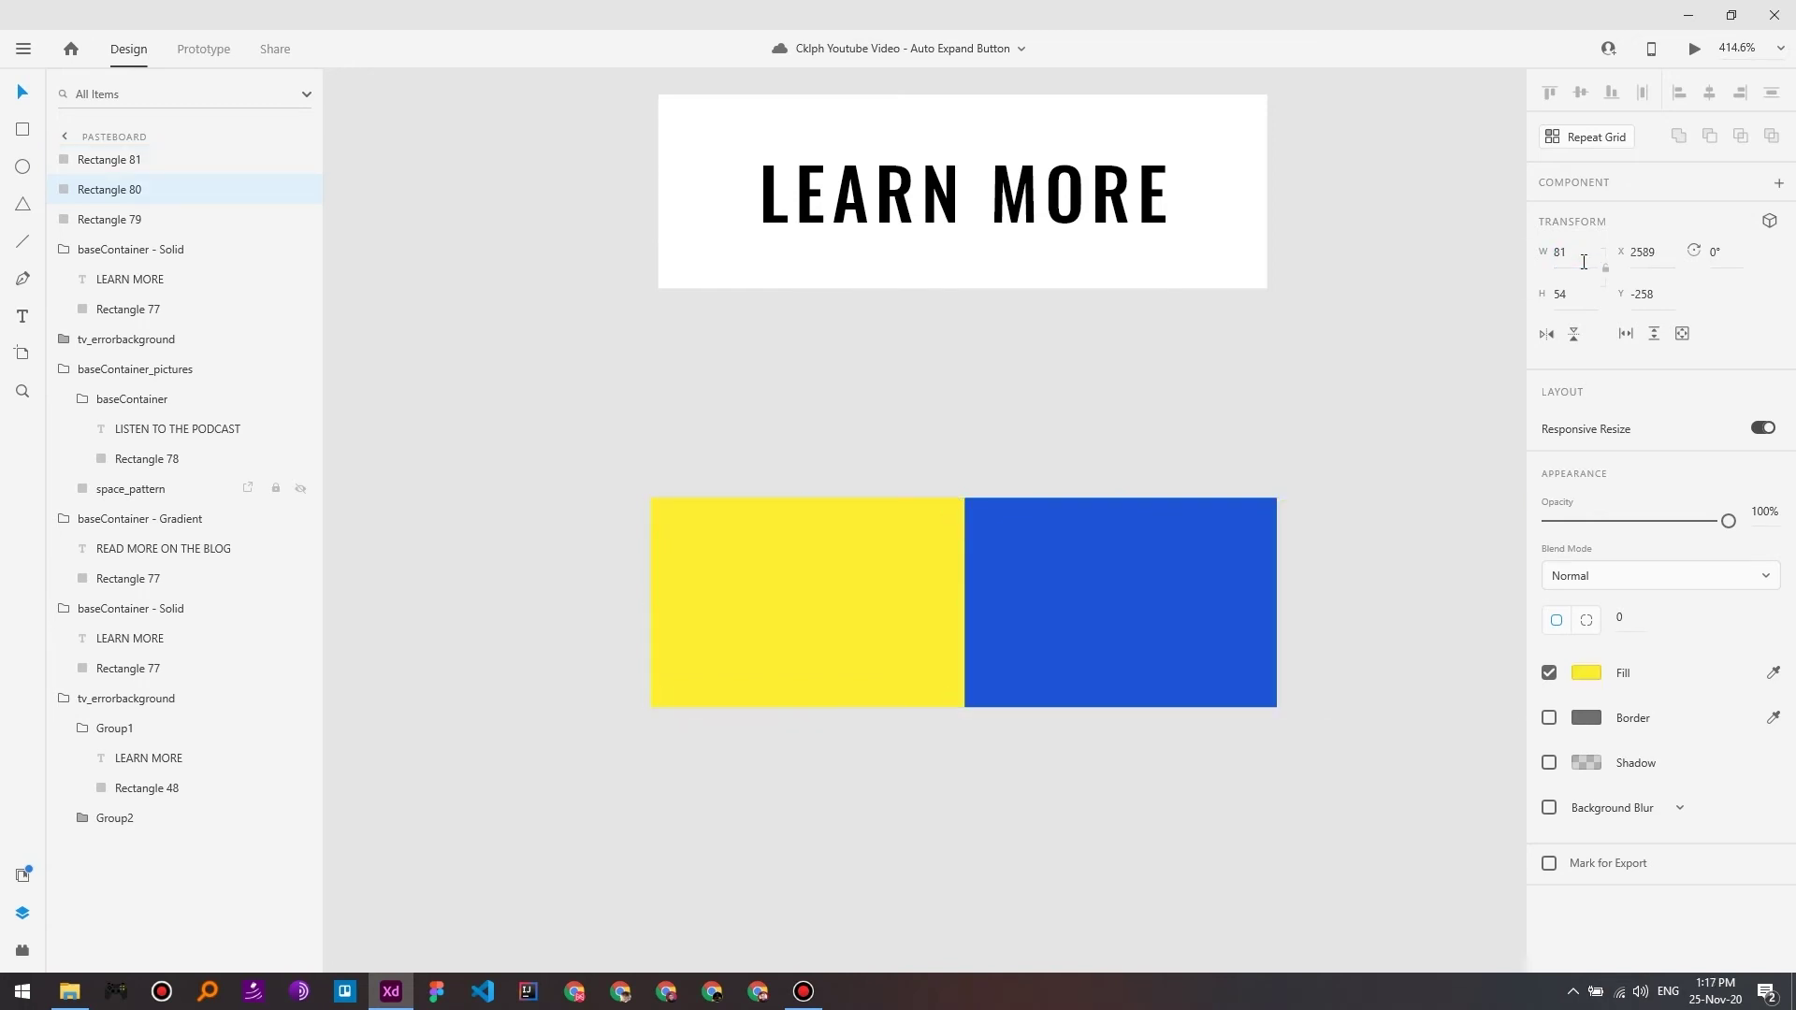
Step: Set the blue rectangle's width to 81 to match the yellow rectangle
left_click(1060, 637)
left_click(1557, 252)
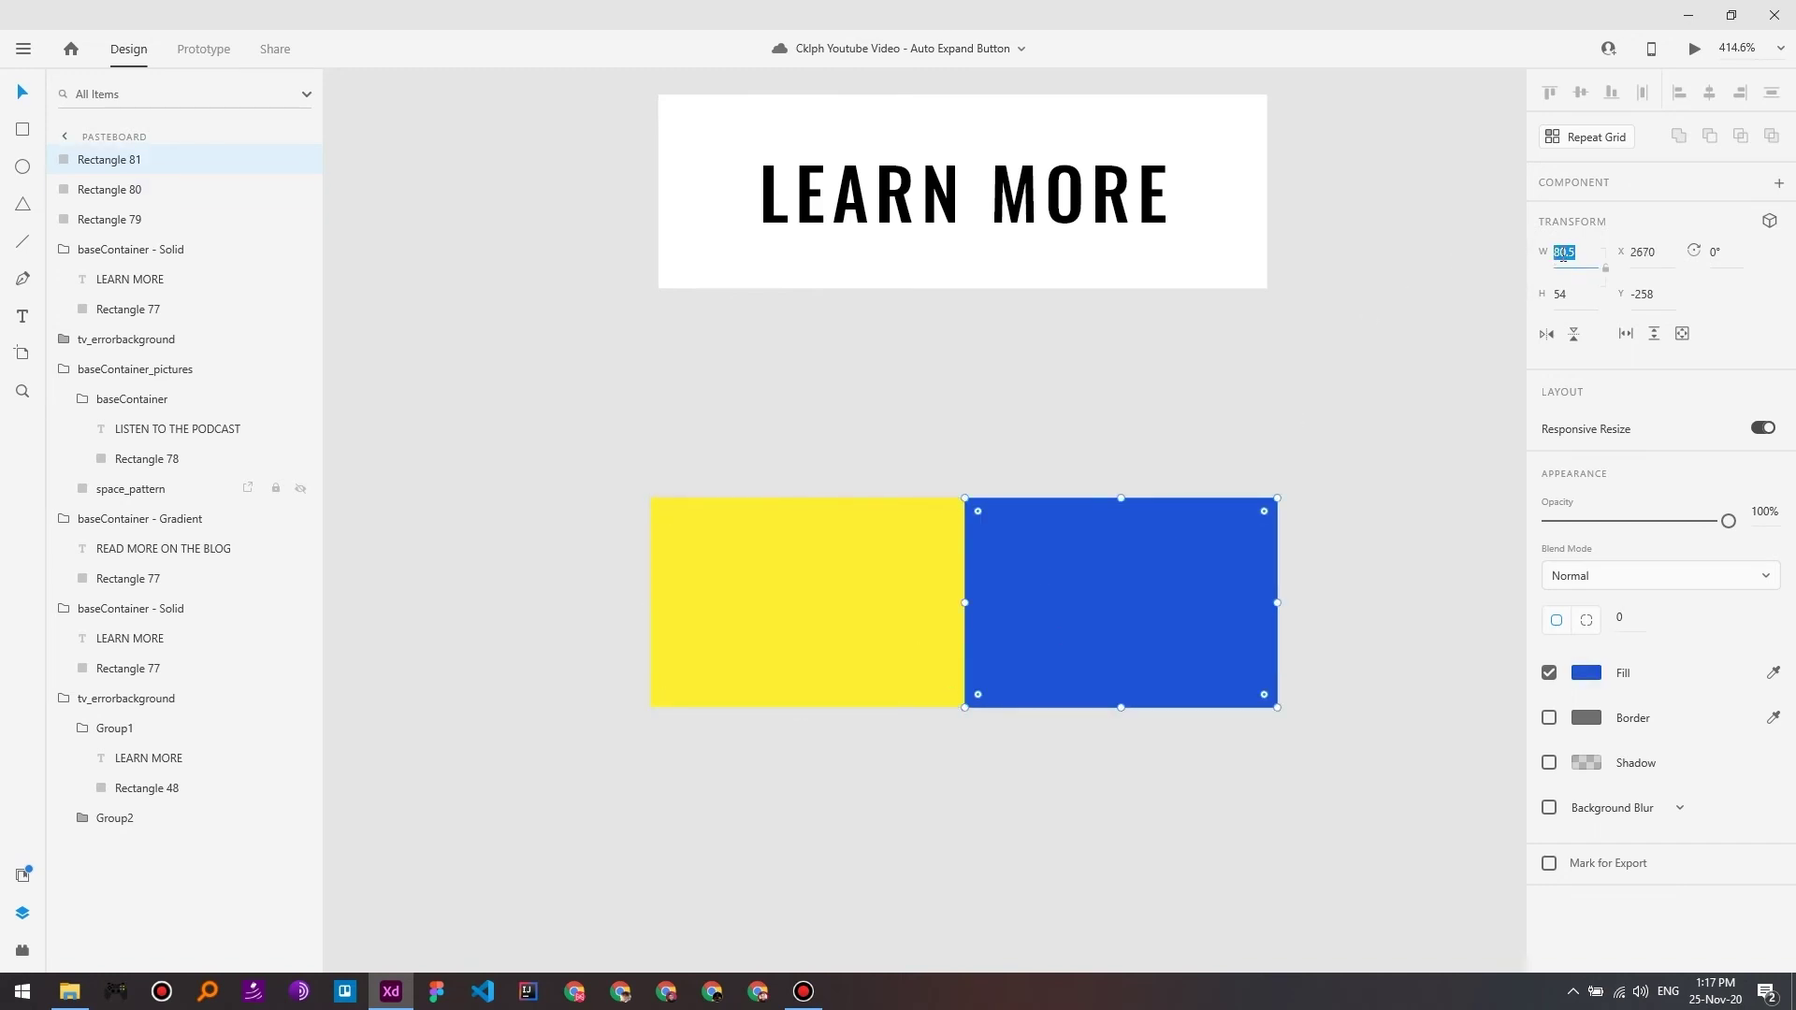
type("81")
key("Return")
scroll(1002, 627, "up", 5)
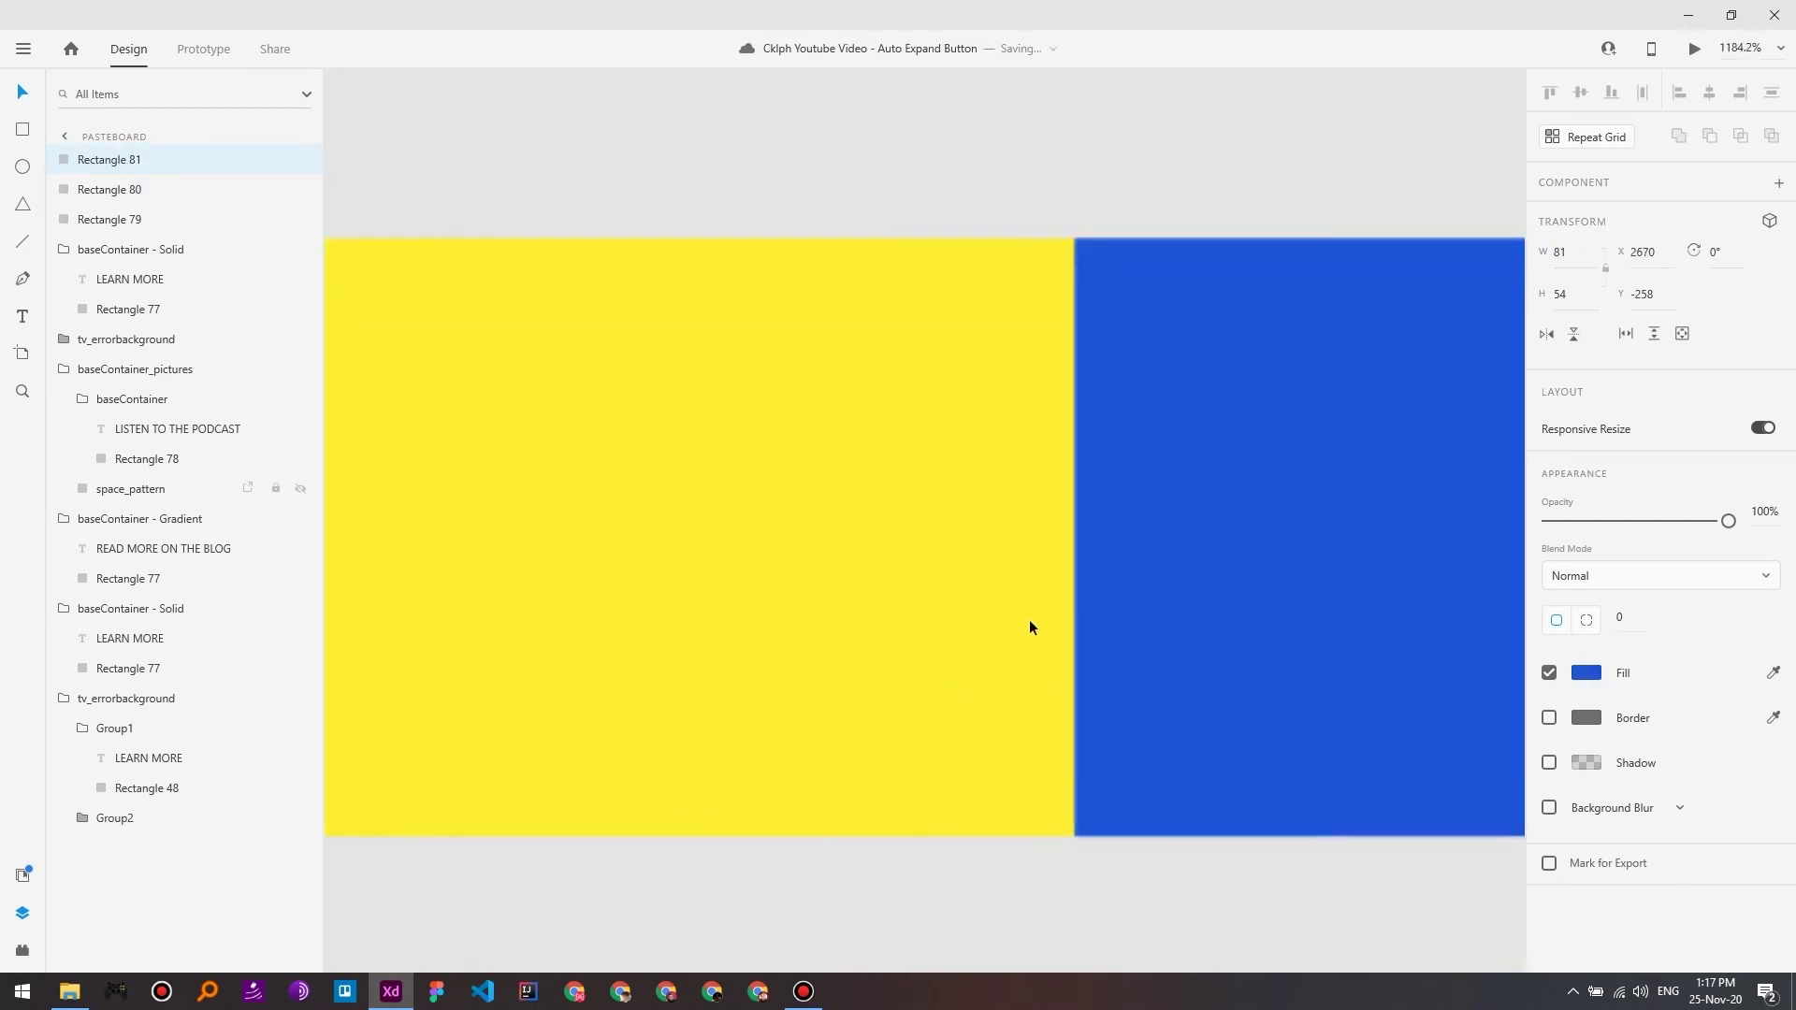
left_click_drag(1196, 559, 1170, 563)
left_click(884, 547)
scroll(917, 545, "down", 5)
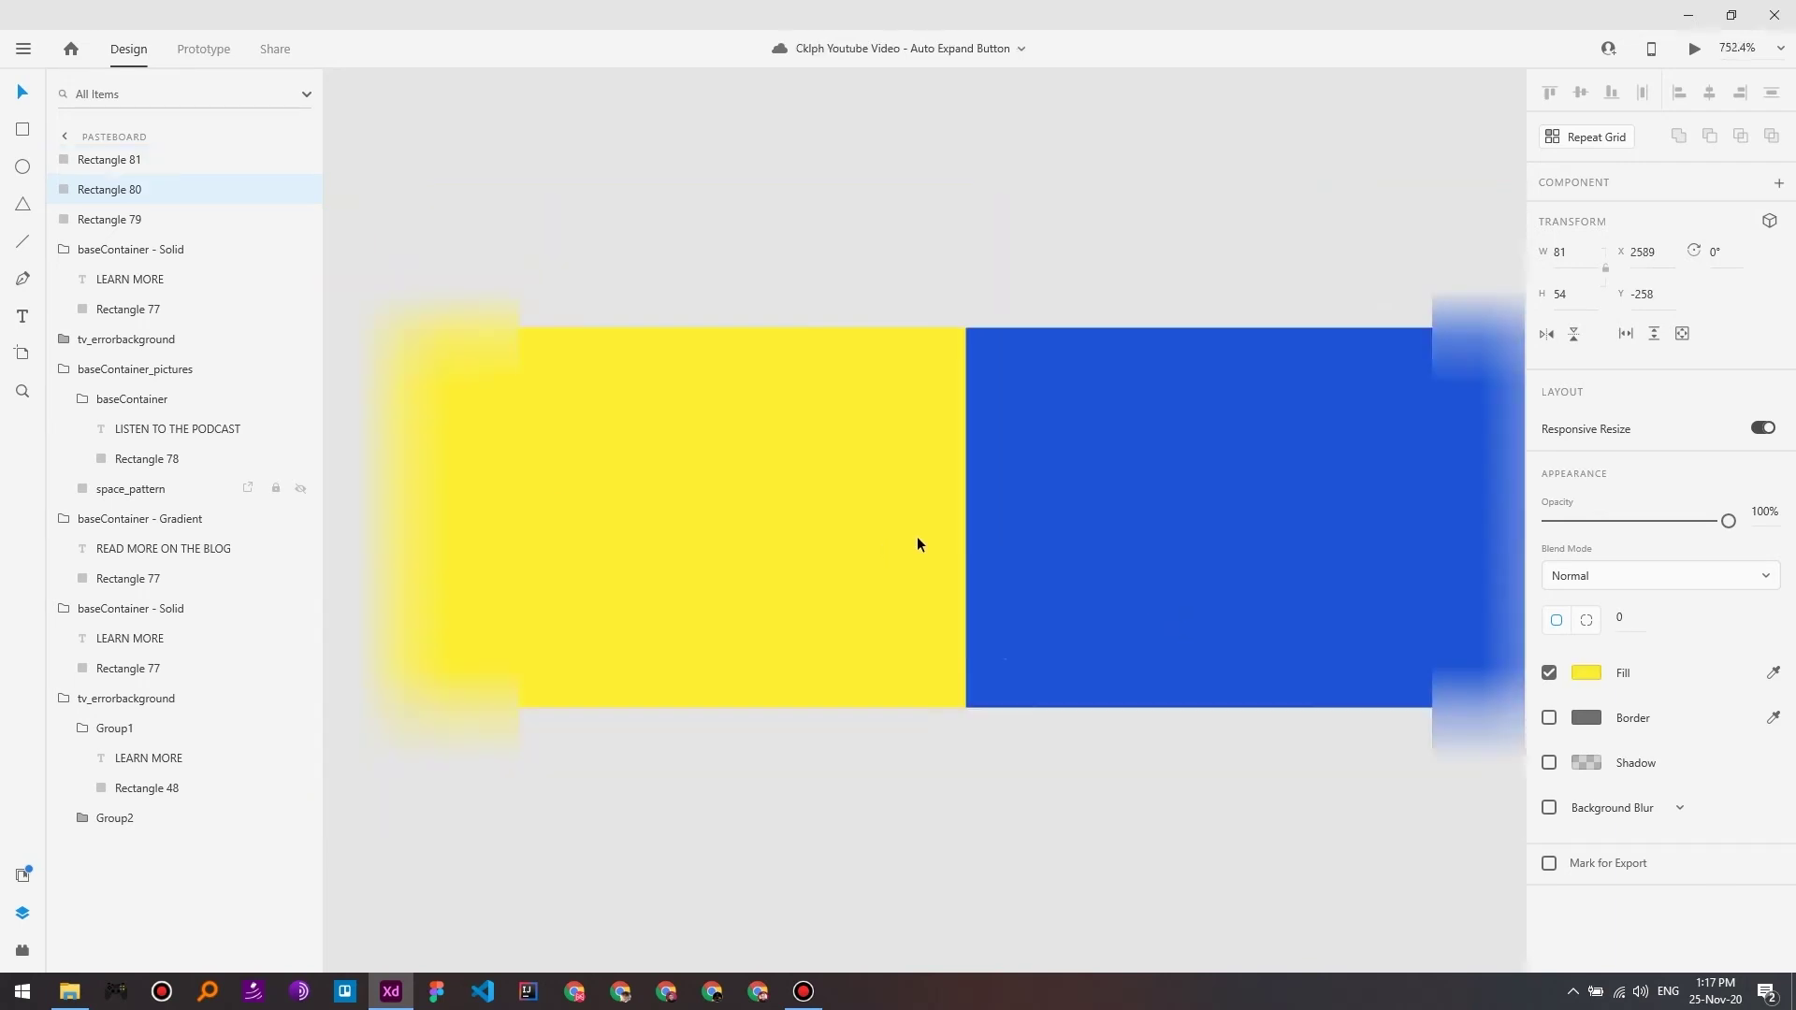
Step: Bring the white rectangle to the front of the yellow and blue rectangles in the layer order
left_click(1020, 712)
key("ctrl+z")
left_click(157, 223)
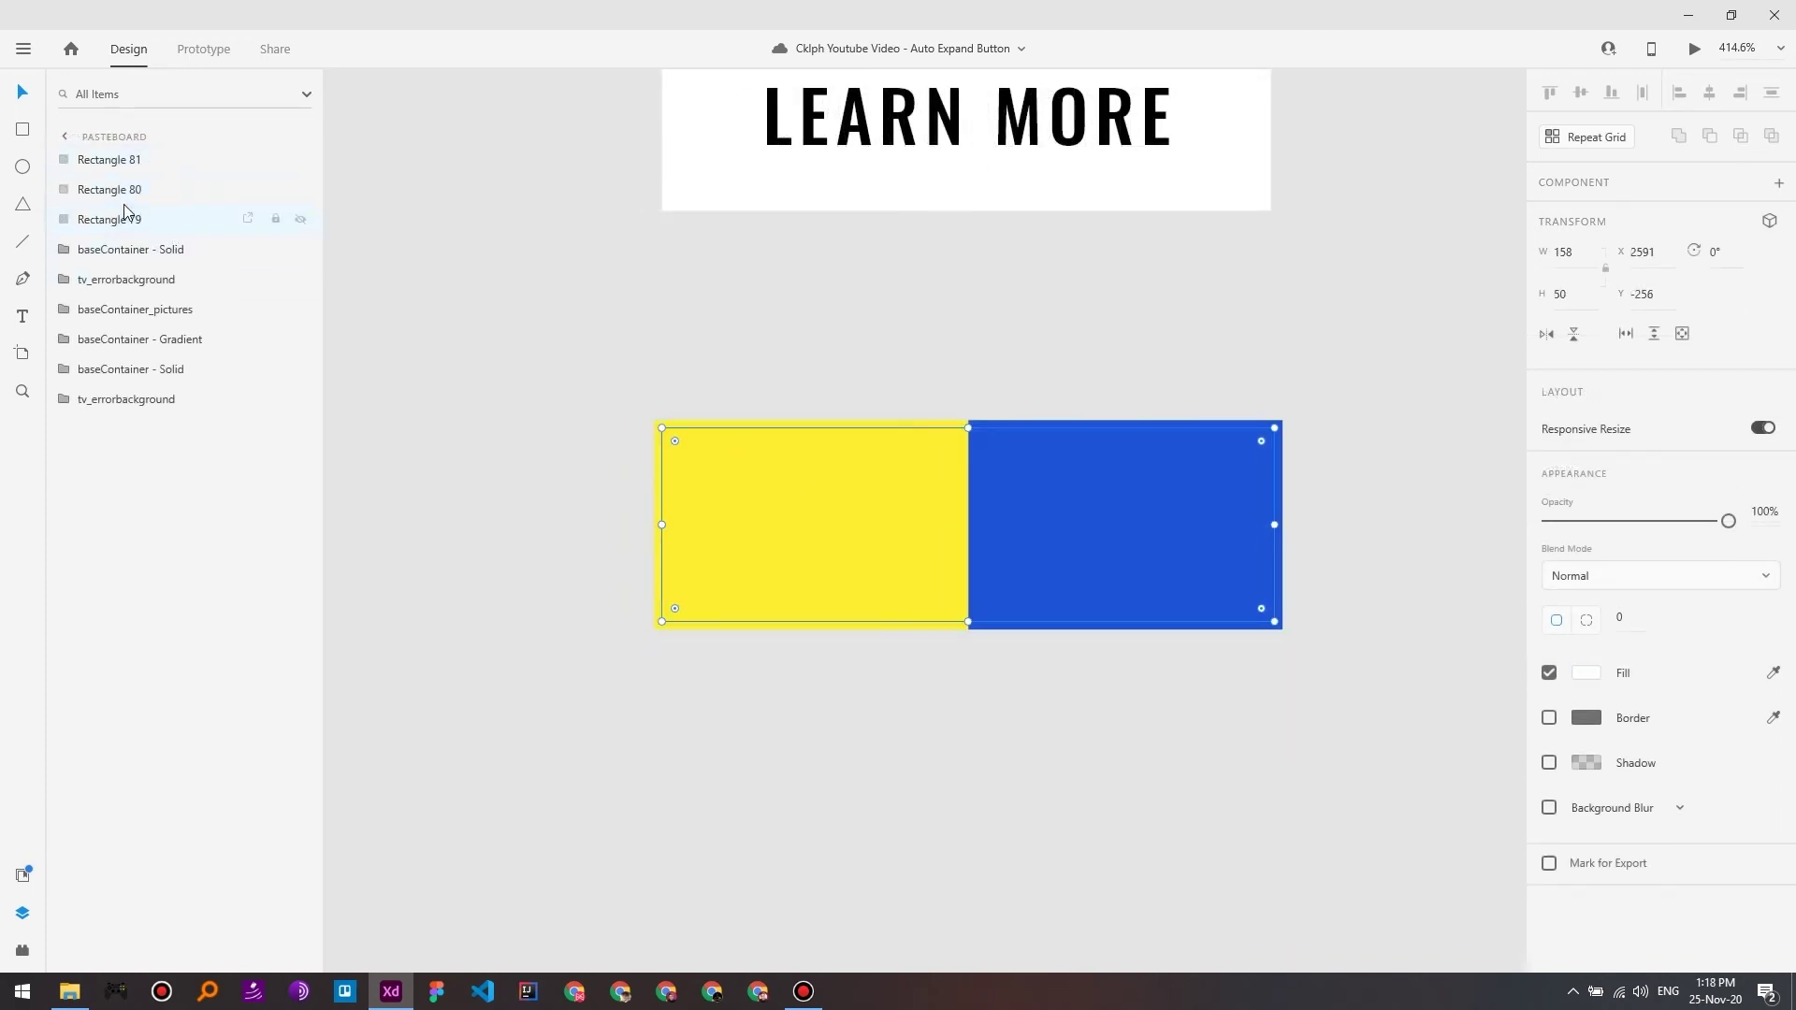
left_click_drag(134, 223, 129, 157)
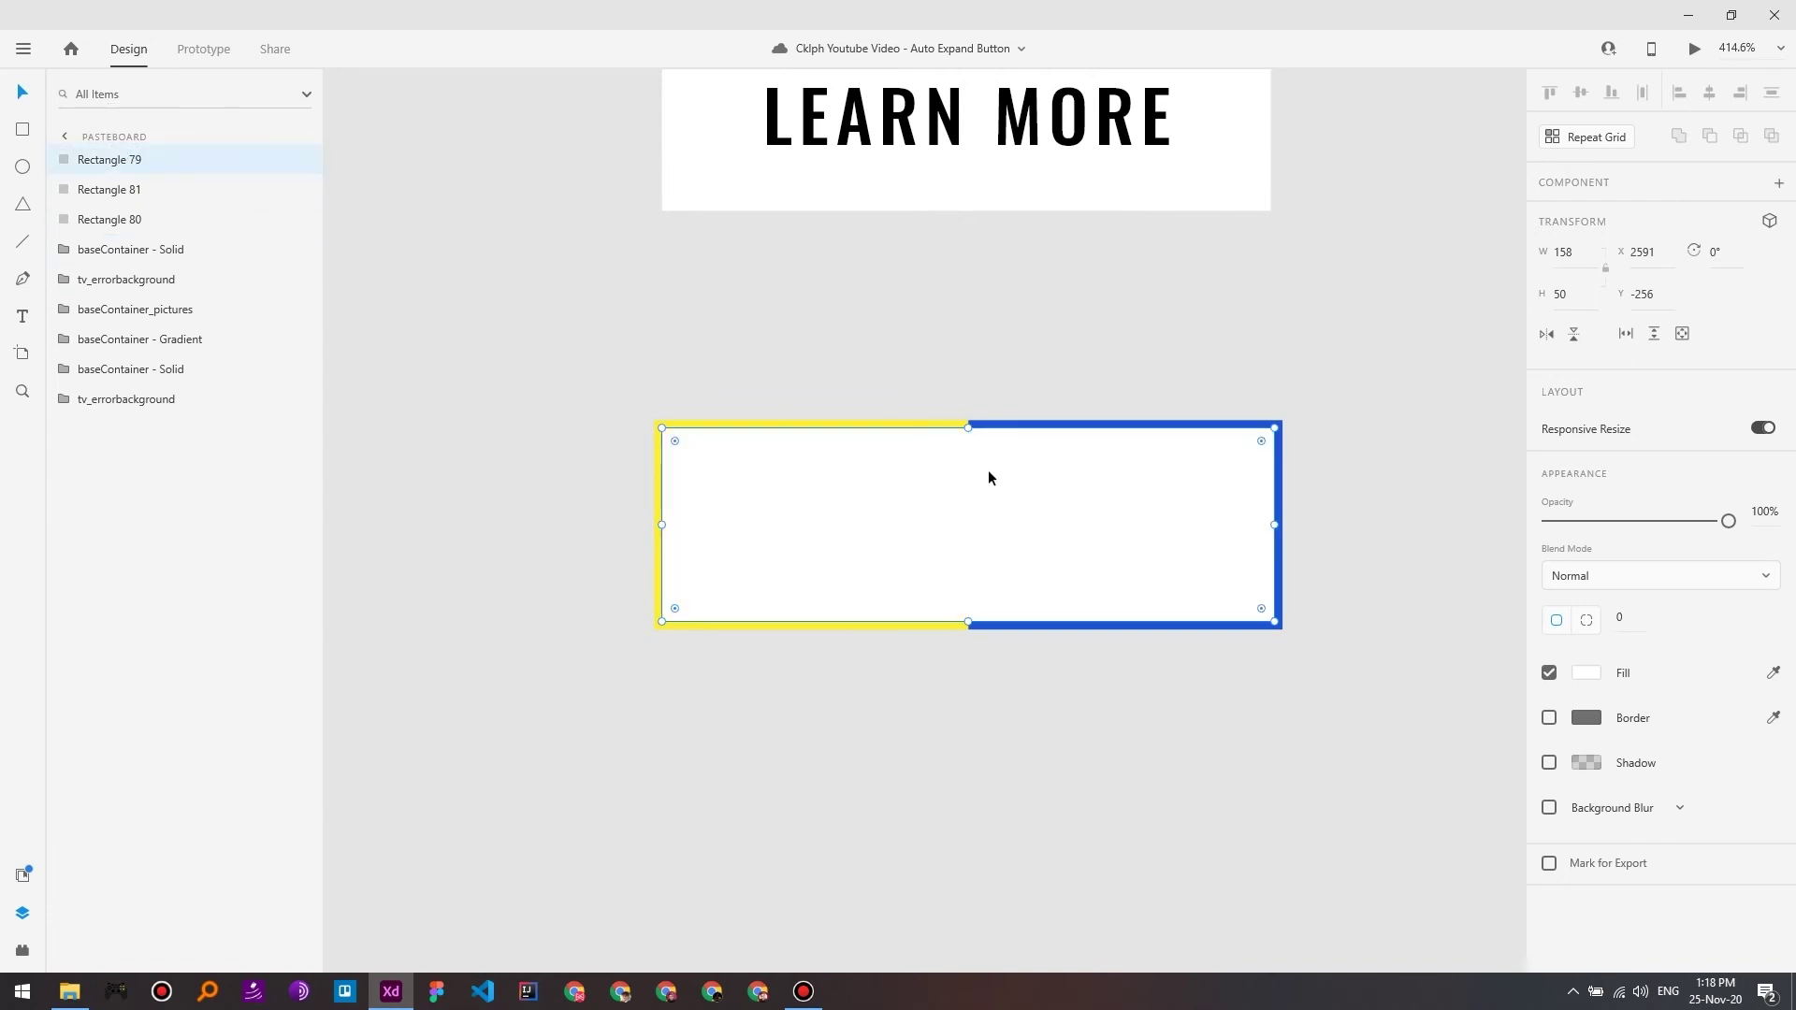
left_click(866, 333)
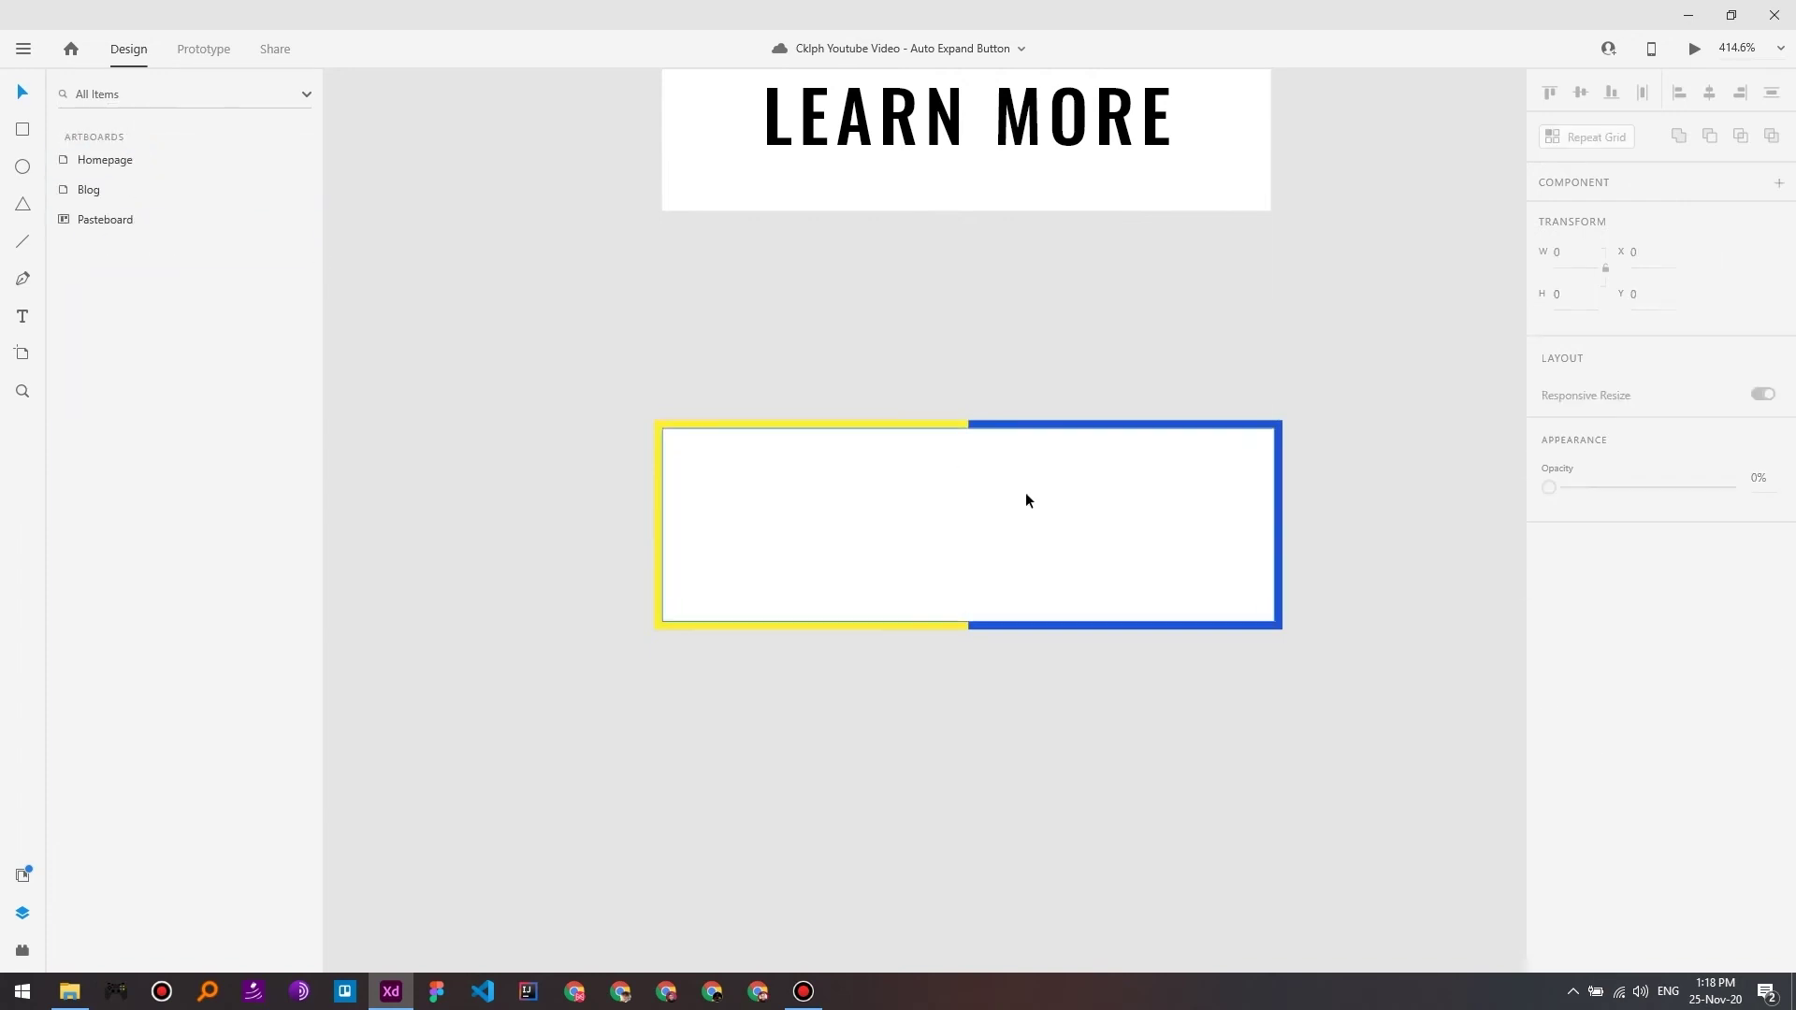
Step: Draw a thin rectangle 4 high along the white rectangle's upper edge and stretch it to 158 wide
left_click(919, 532)
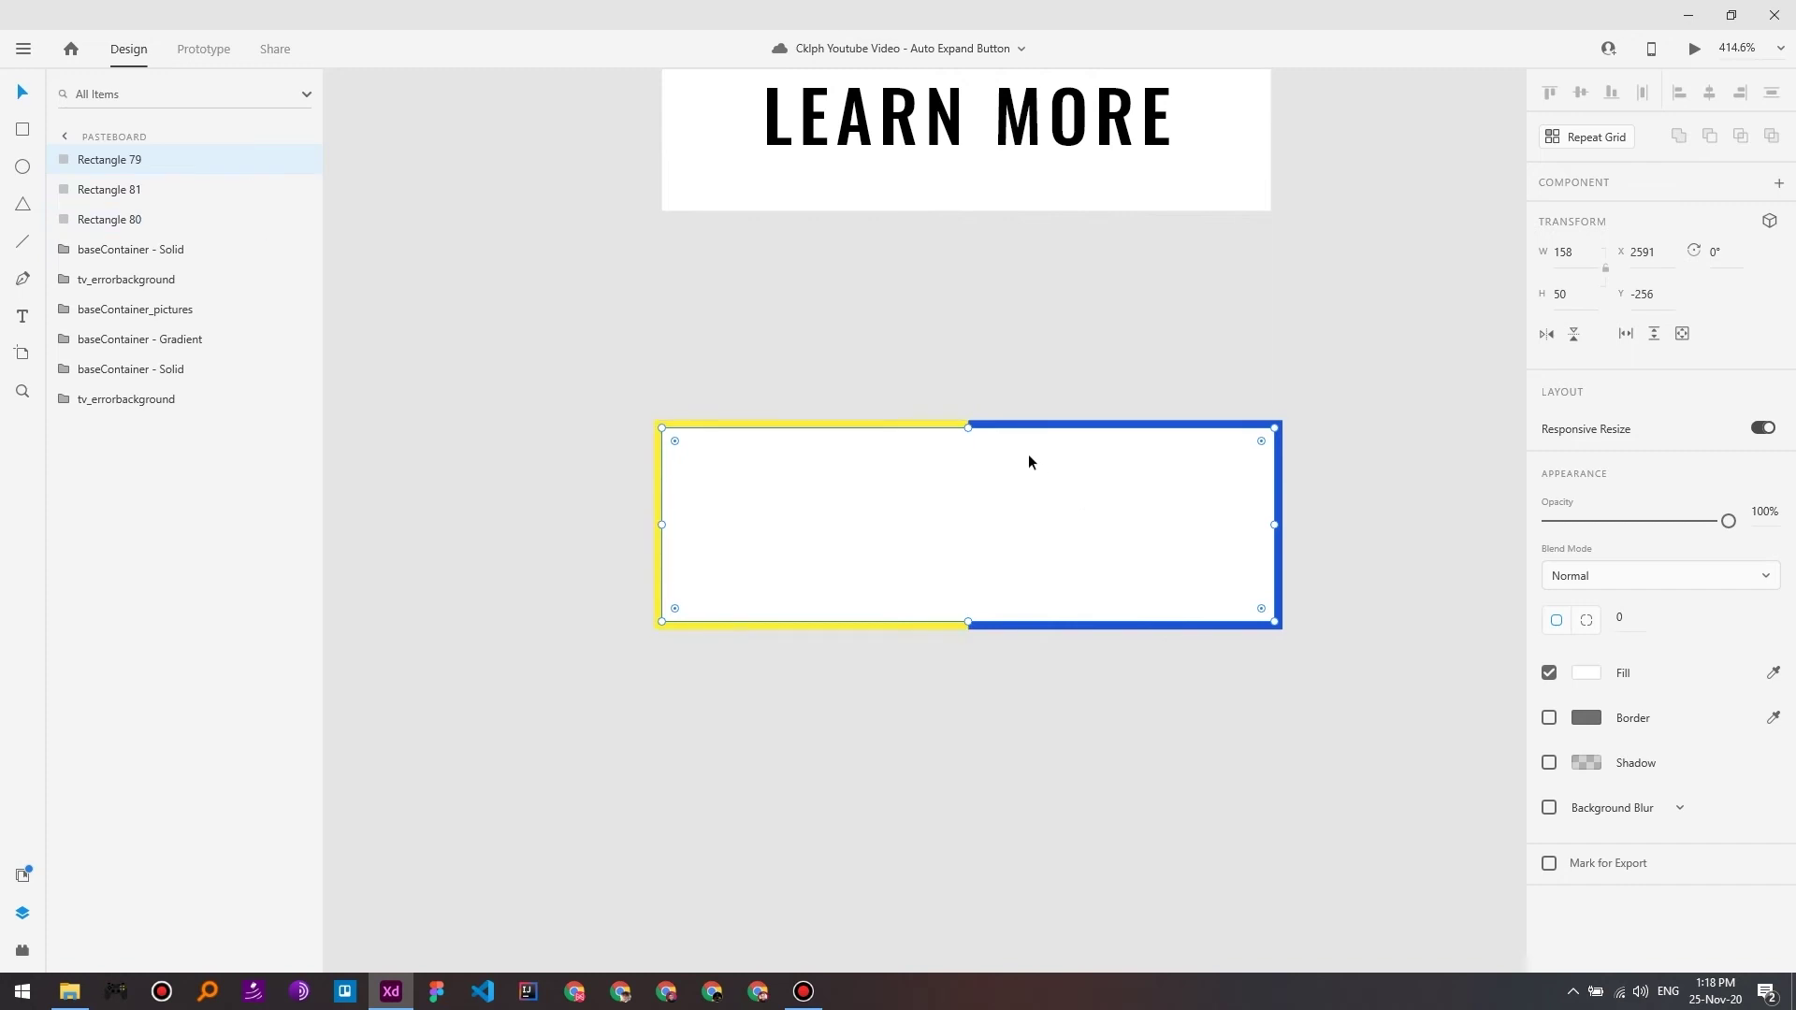
key("r")
scroll(662, 420, "up", 3)
mouse_move(662, 420)
left_mouse_down()
mouse_move(935, 453)
mouse_move(1251, 421)
mouse_move(1179, 441)
mouse_move(1184, 456)
left_mouse_up()
scroll(1207, 467, "down", 3)
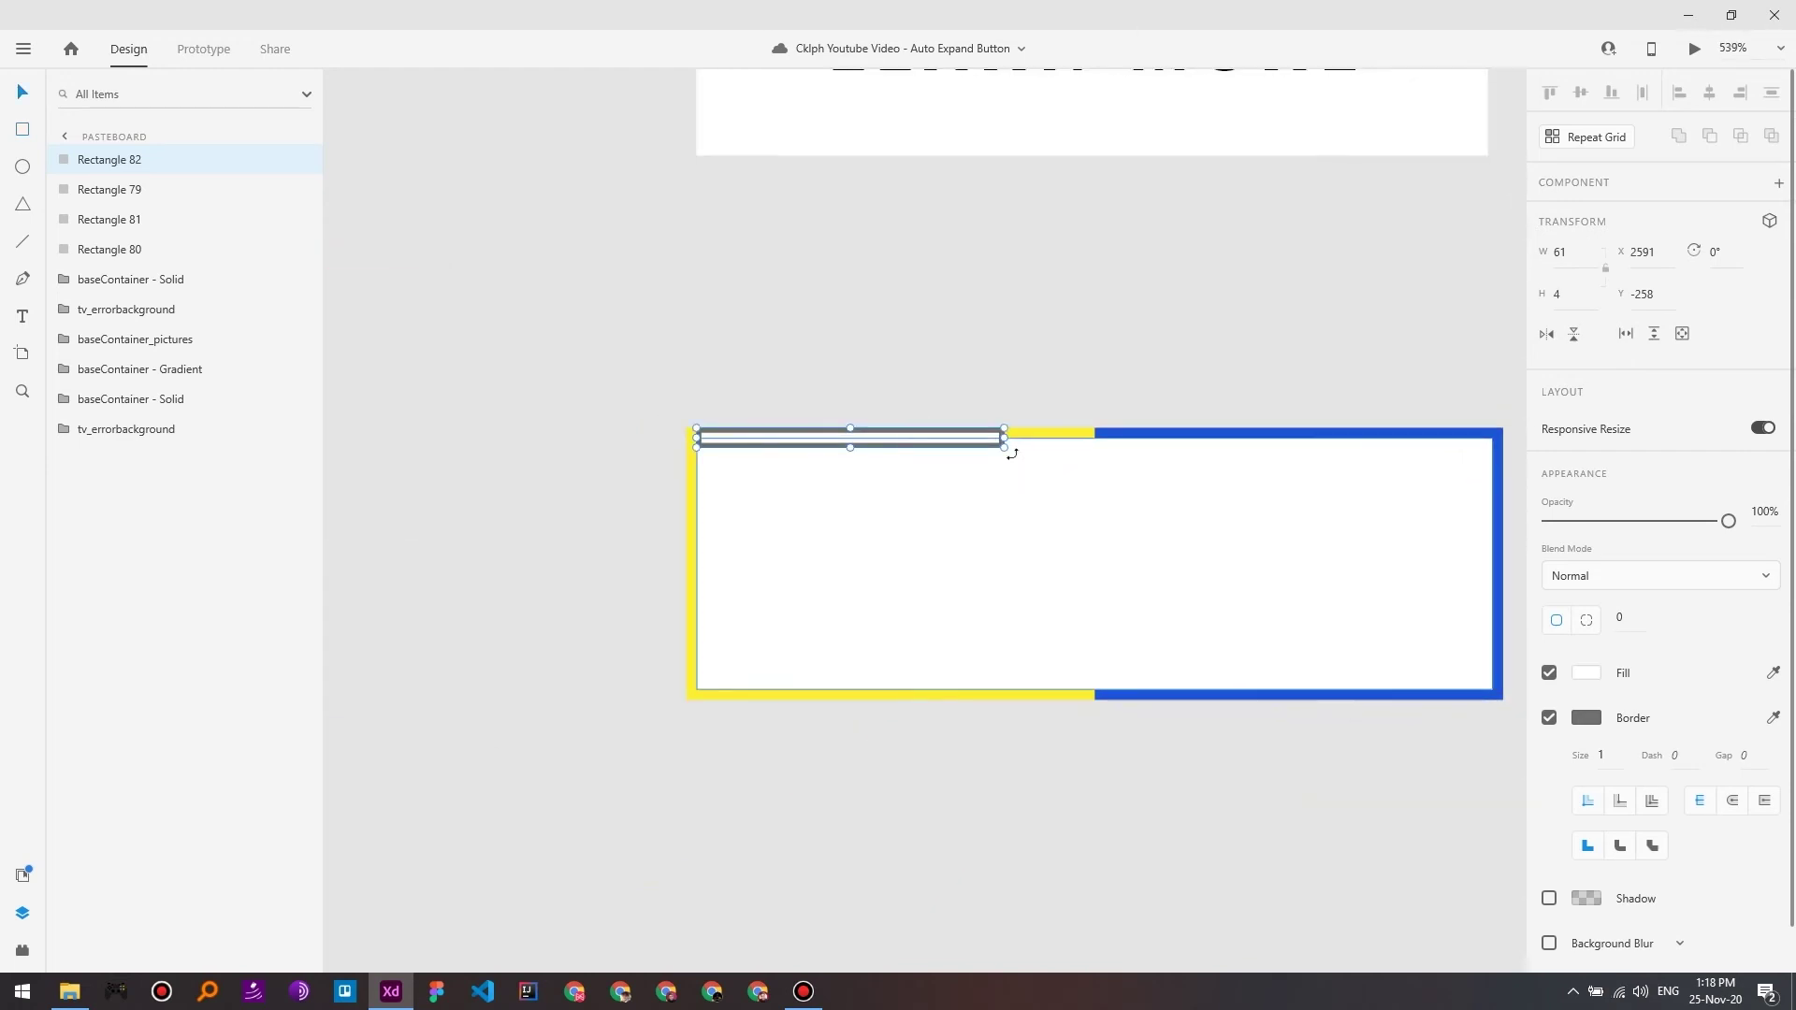
left_click_drag(1004, 436, 1335, 438)
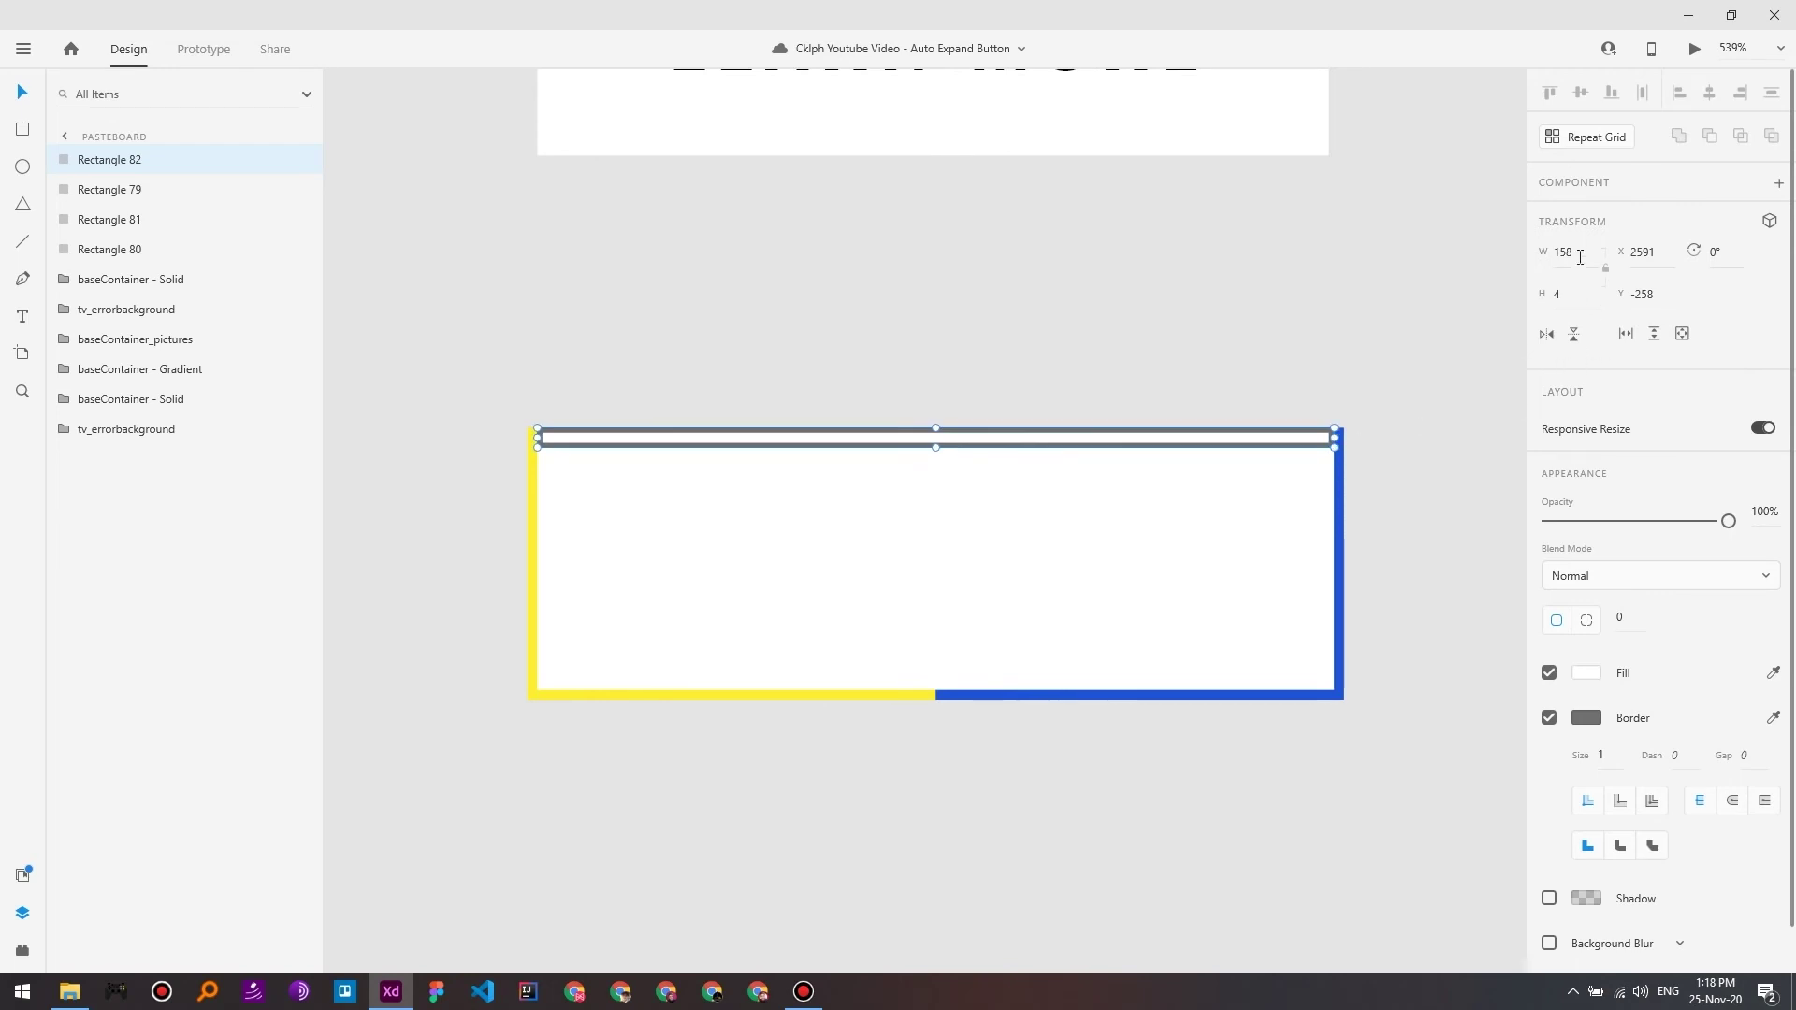
Step: Set the thin strip's height to 3 and remove its border
type("3")
key("Return")
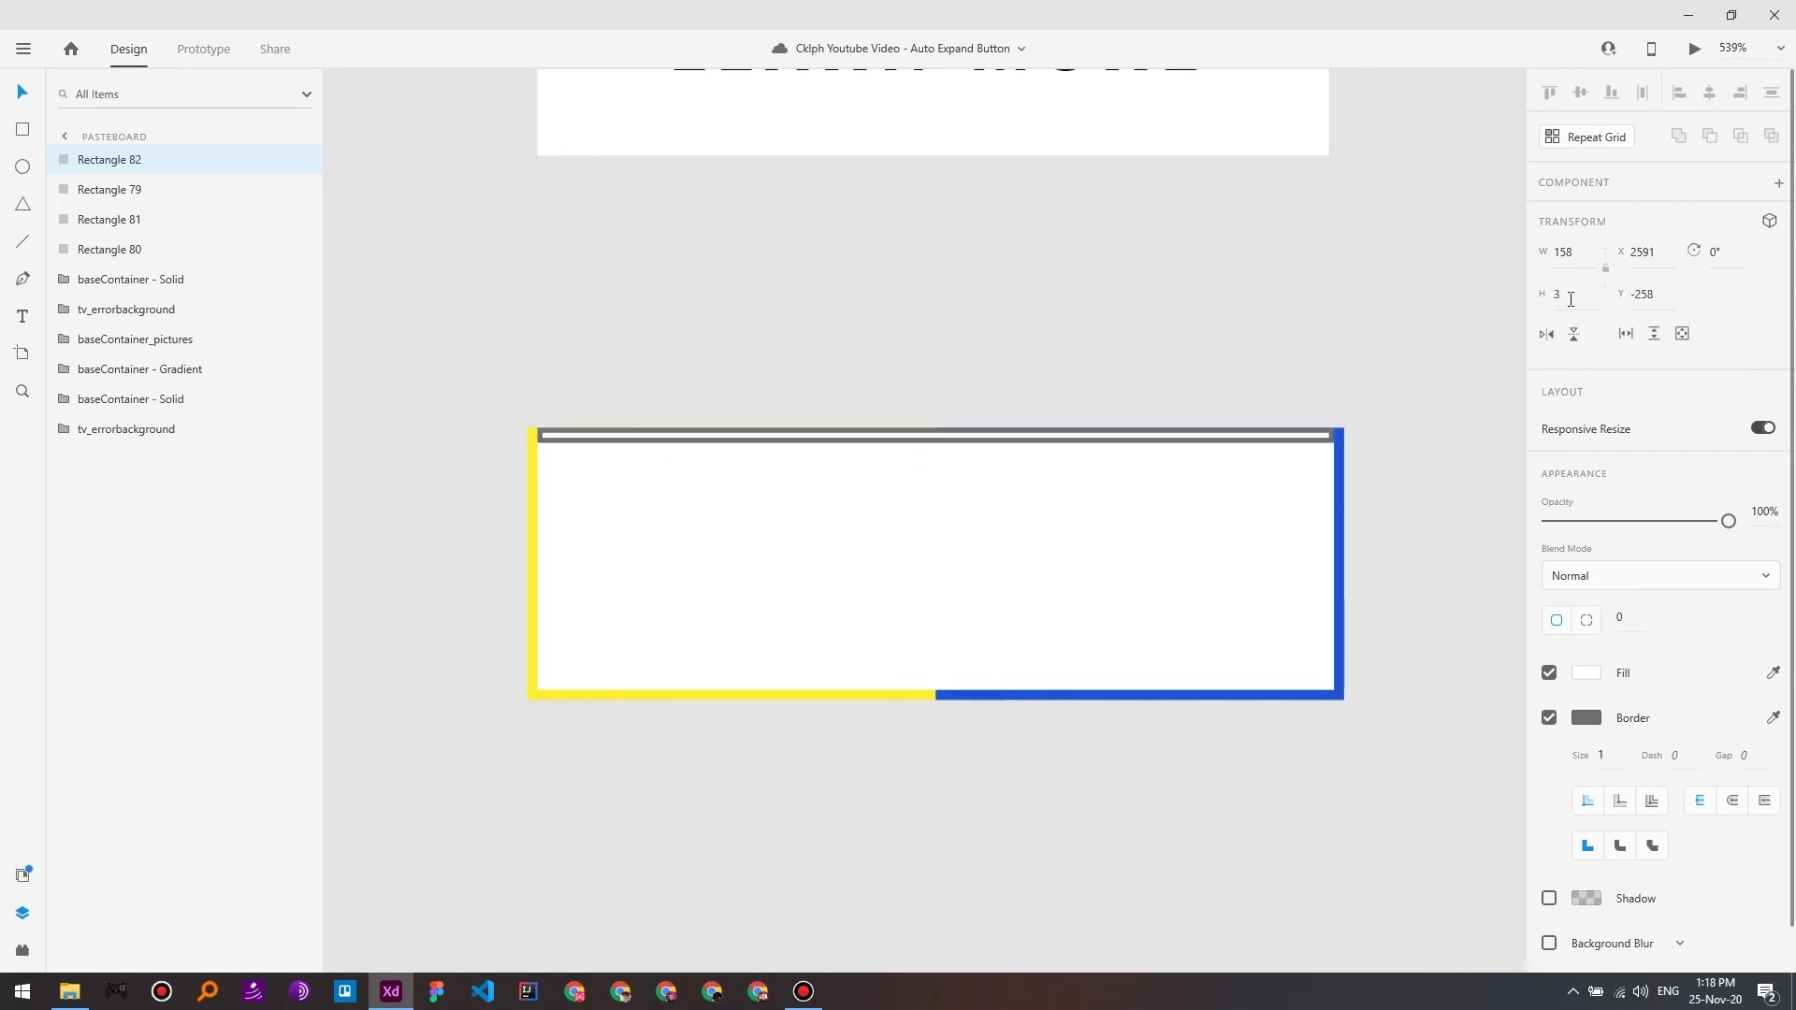
left_click(1549, 718)
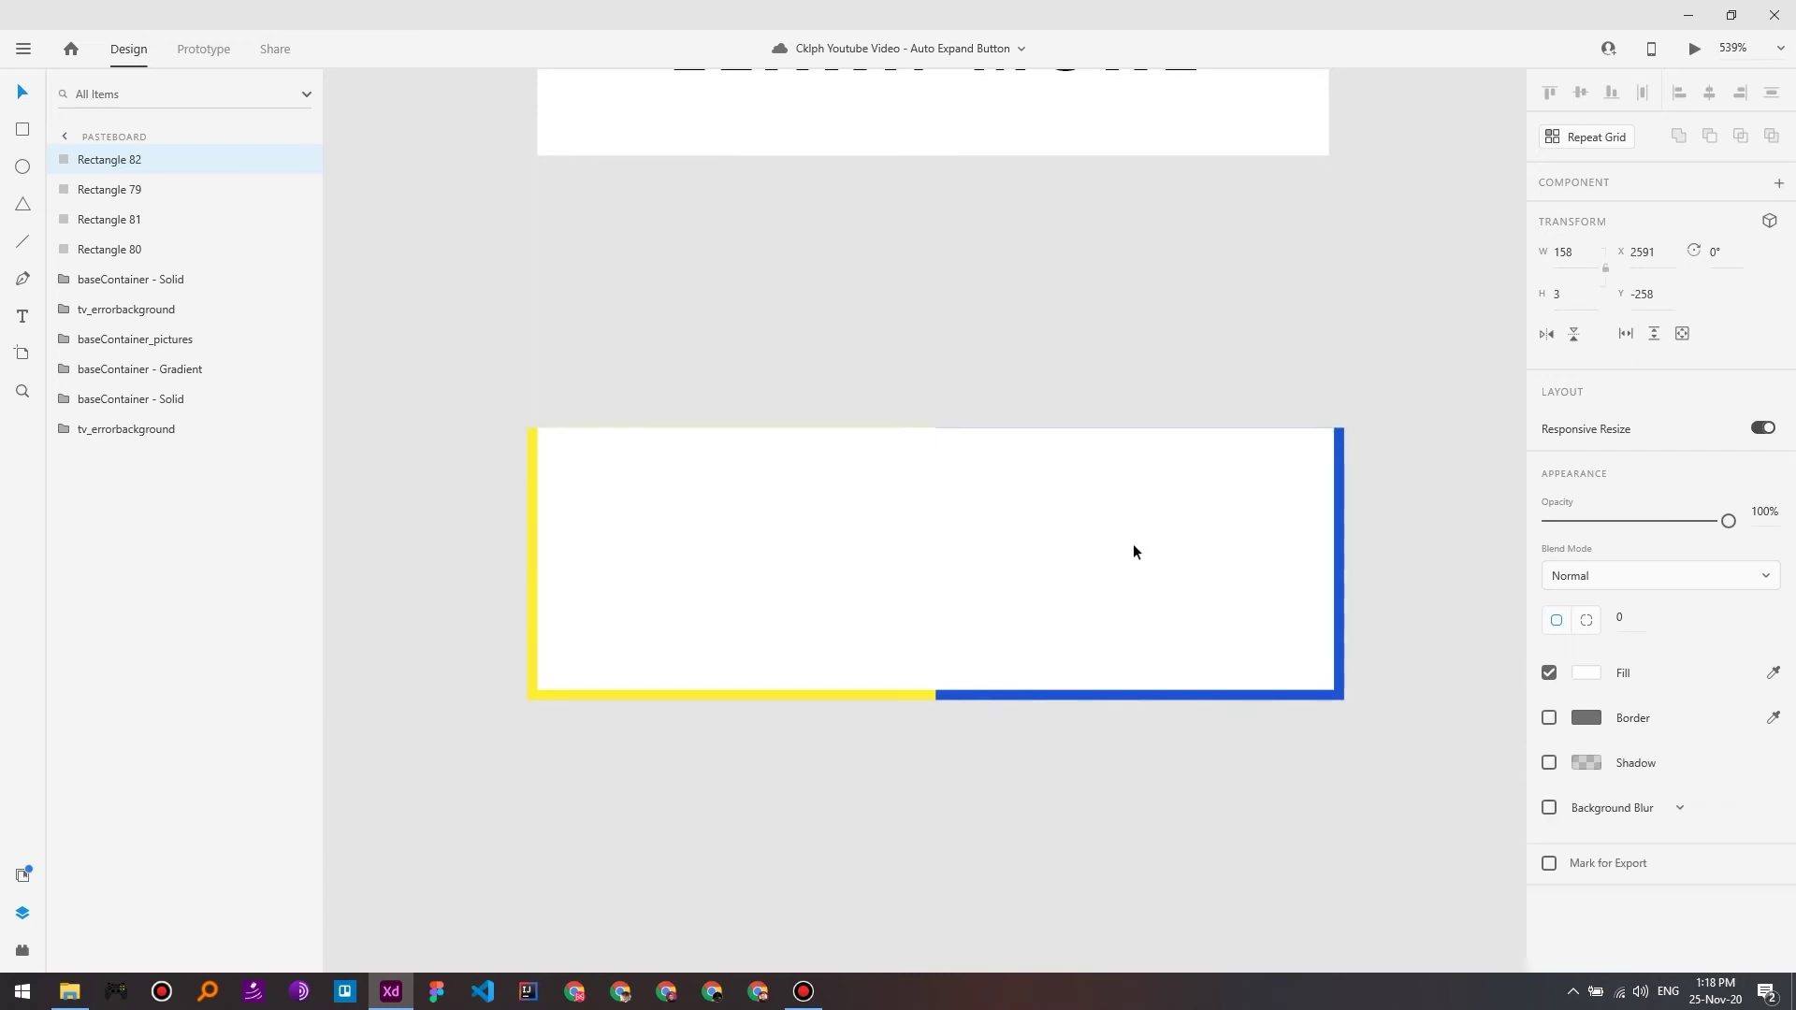
Step: Fill the strip with the cyan sampled from the multicoloured button's top border
scroll(1184, 350, "up", 10)
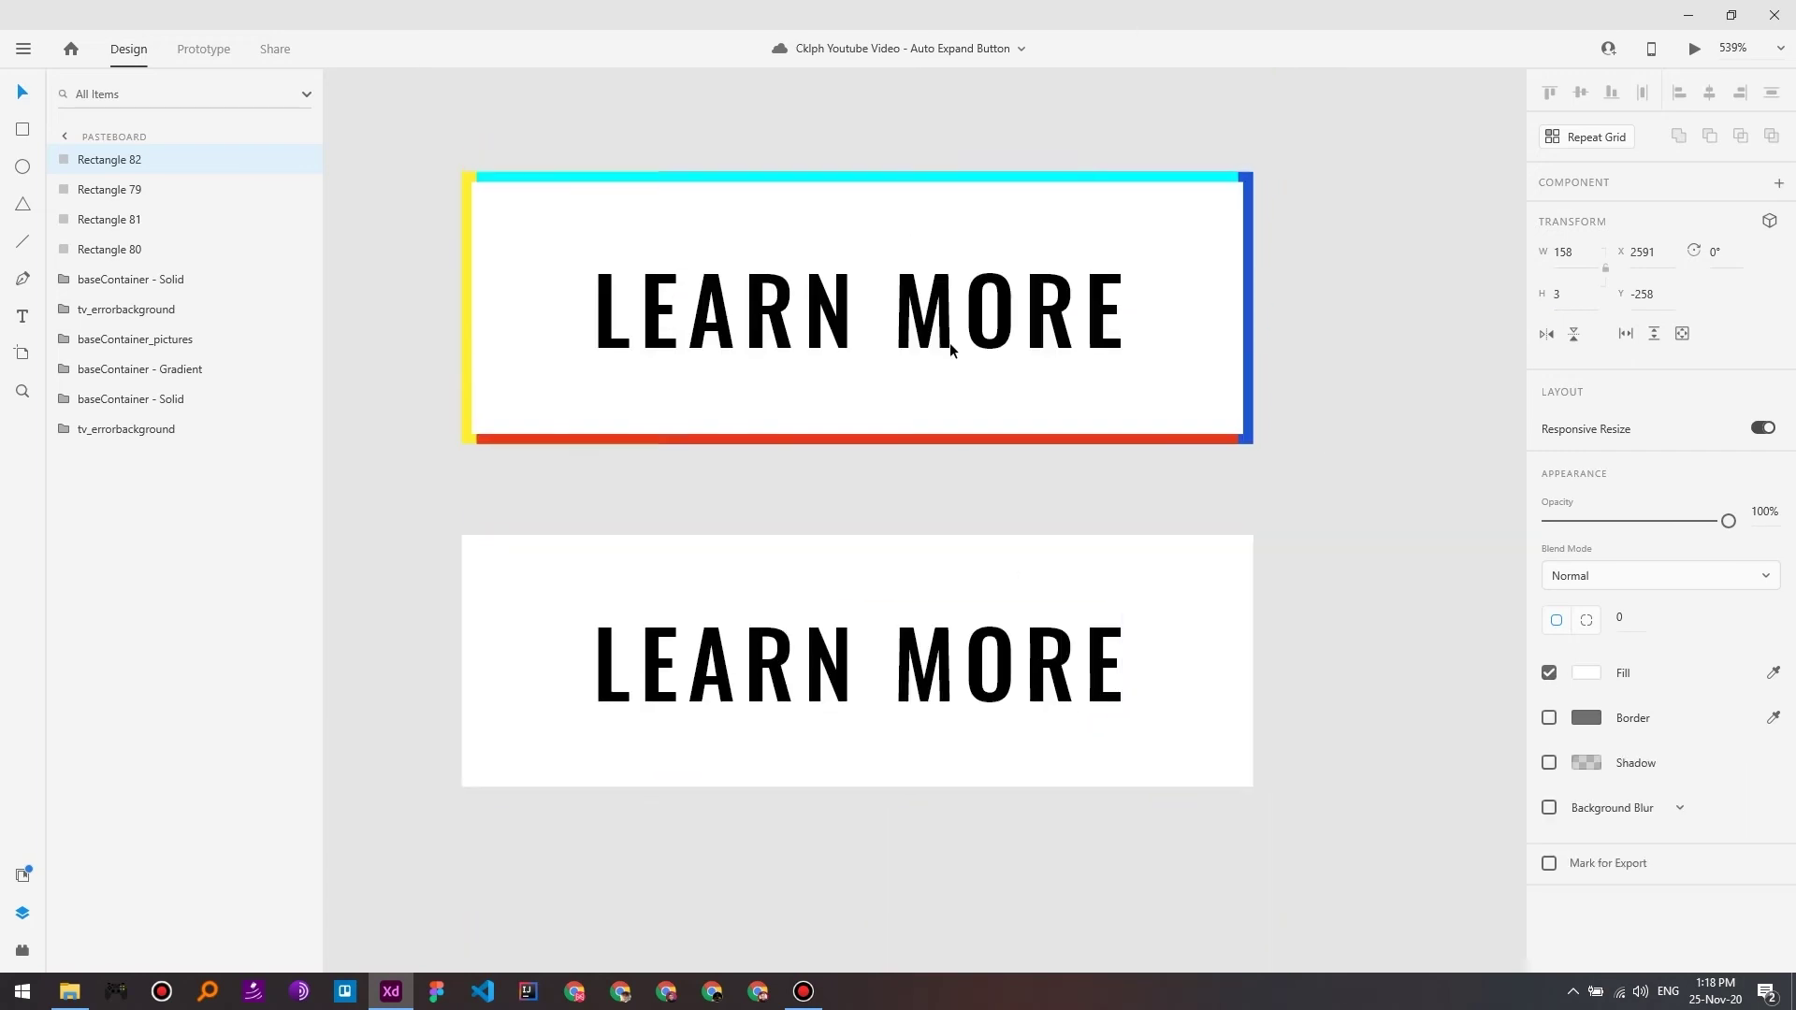
left_click(963, 177)
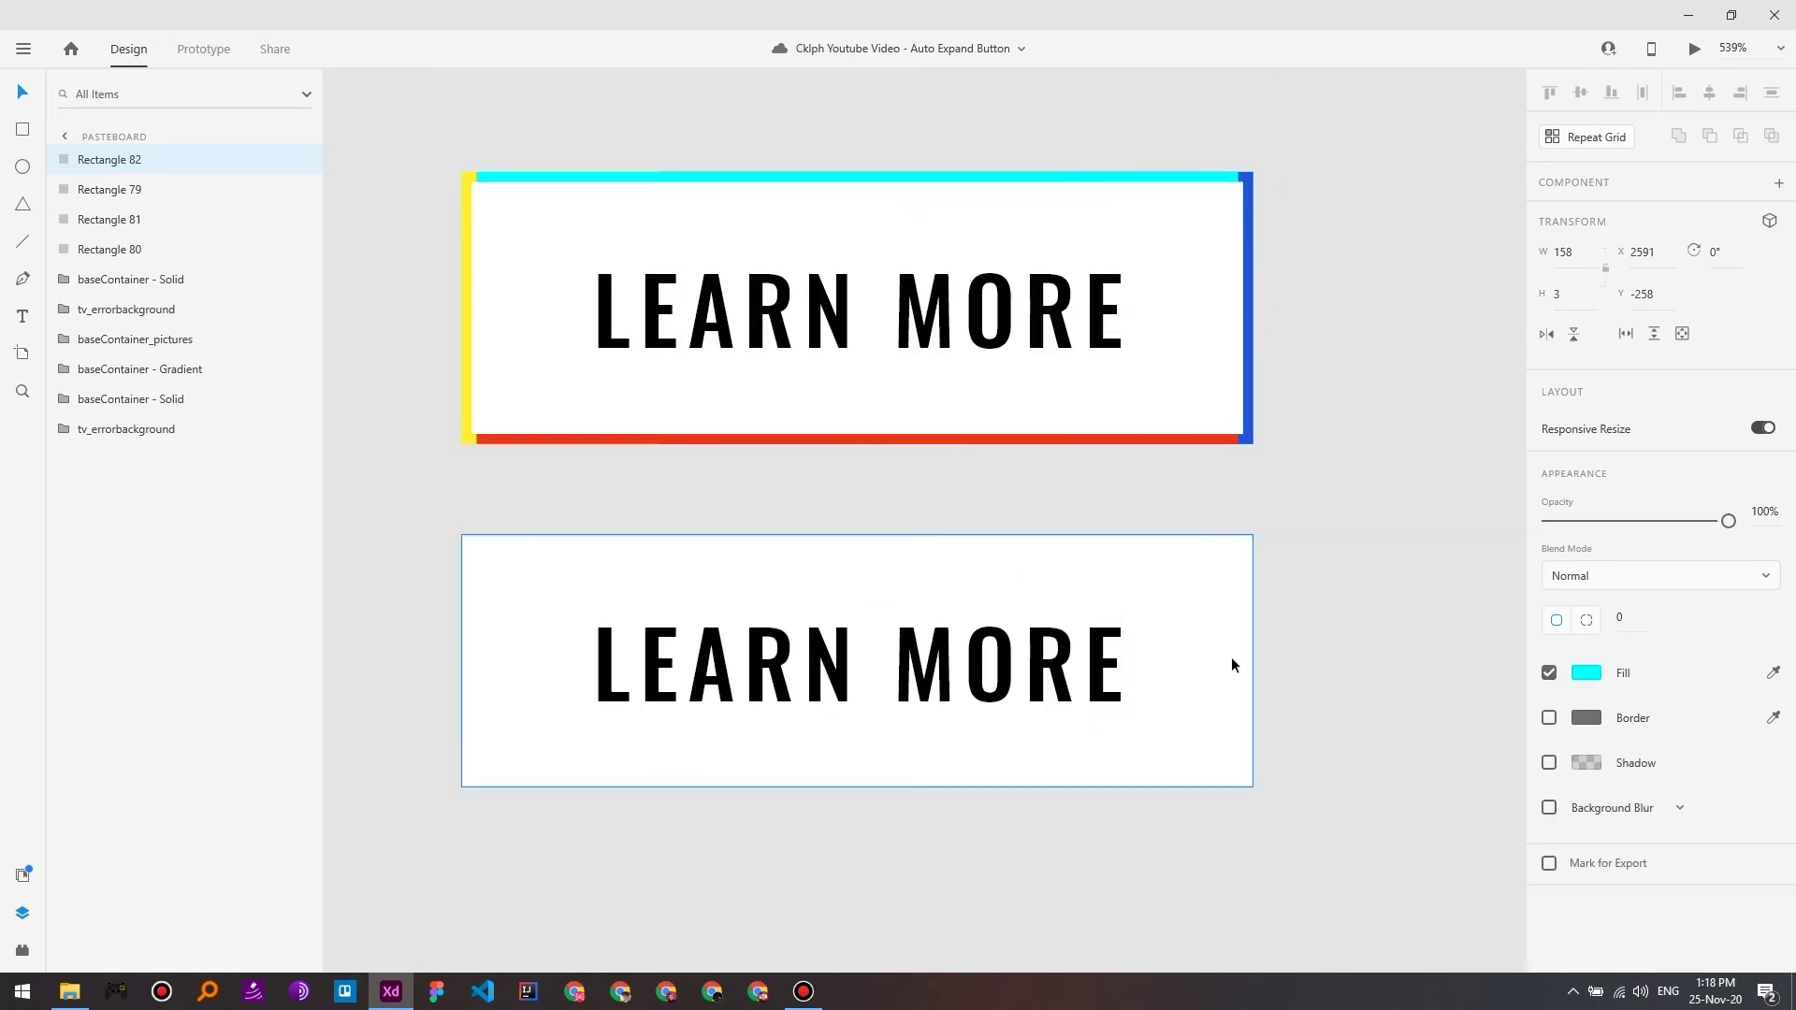
left_click_drag(1231, 665, 1262, 497)
scroll(1076, 293, "down", 5)
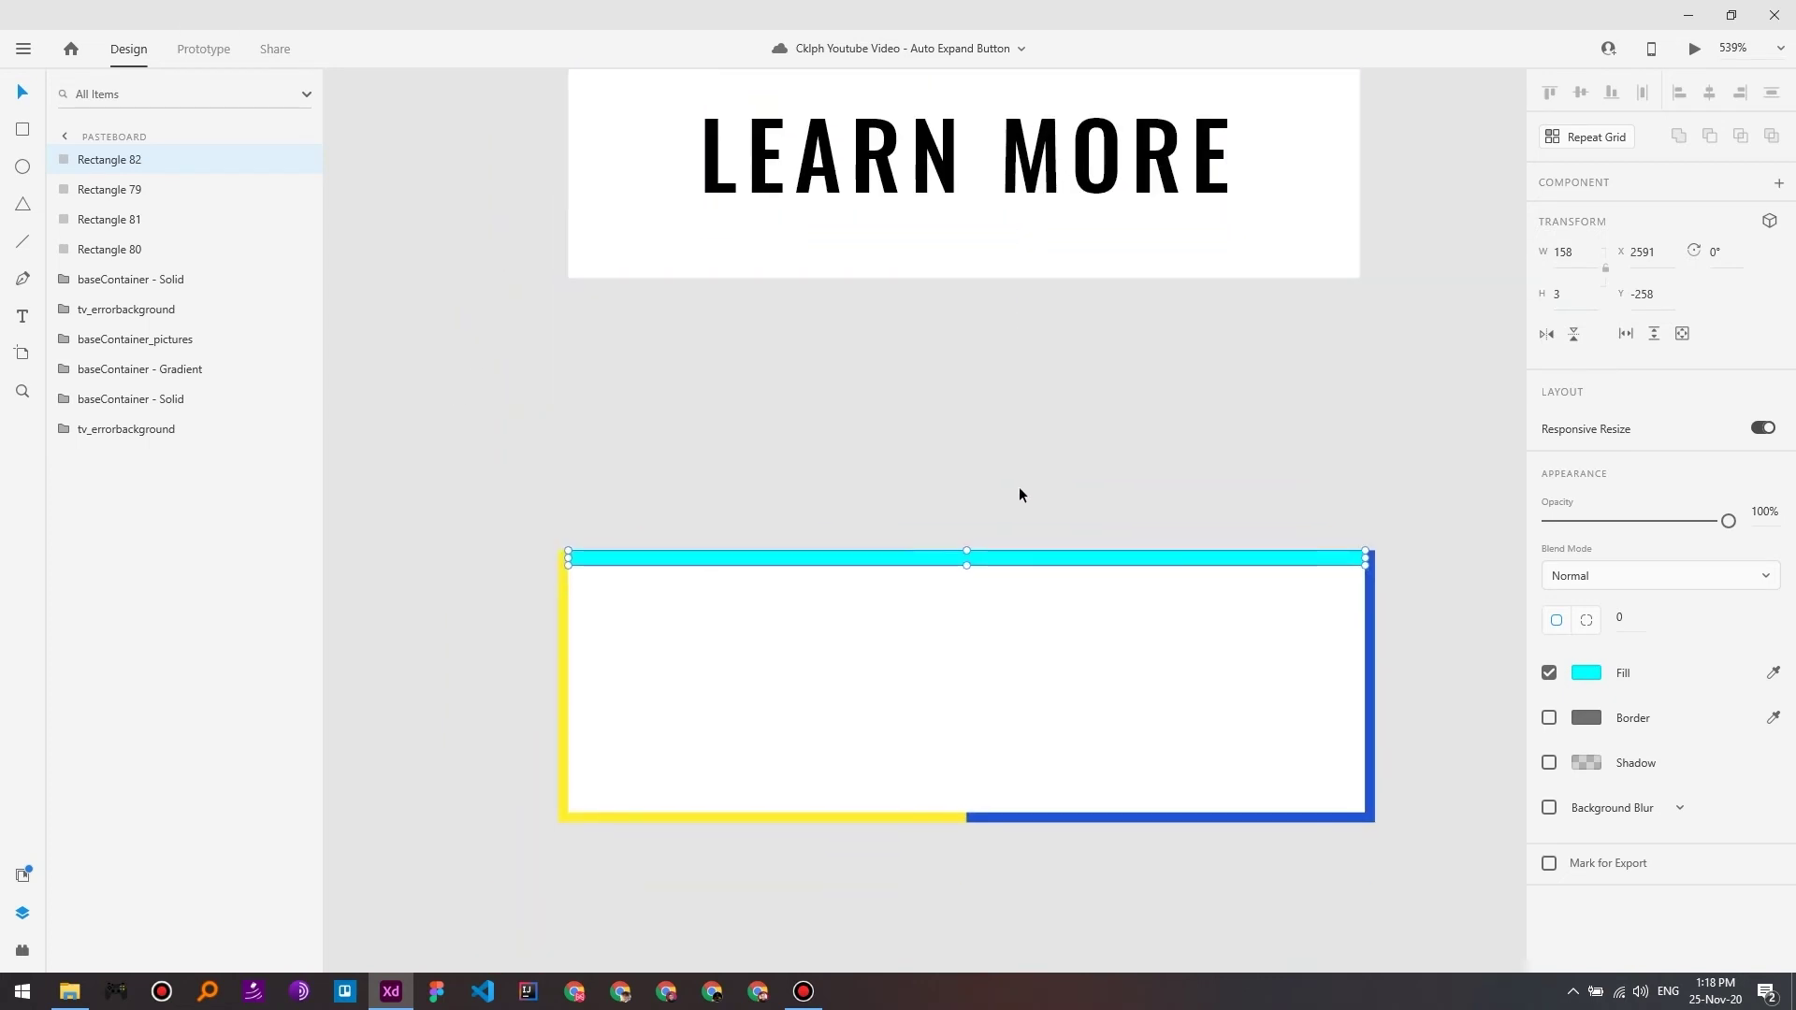
scroll(1007, 560, "down", 3)
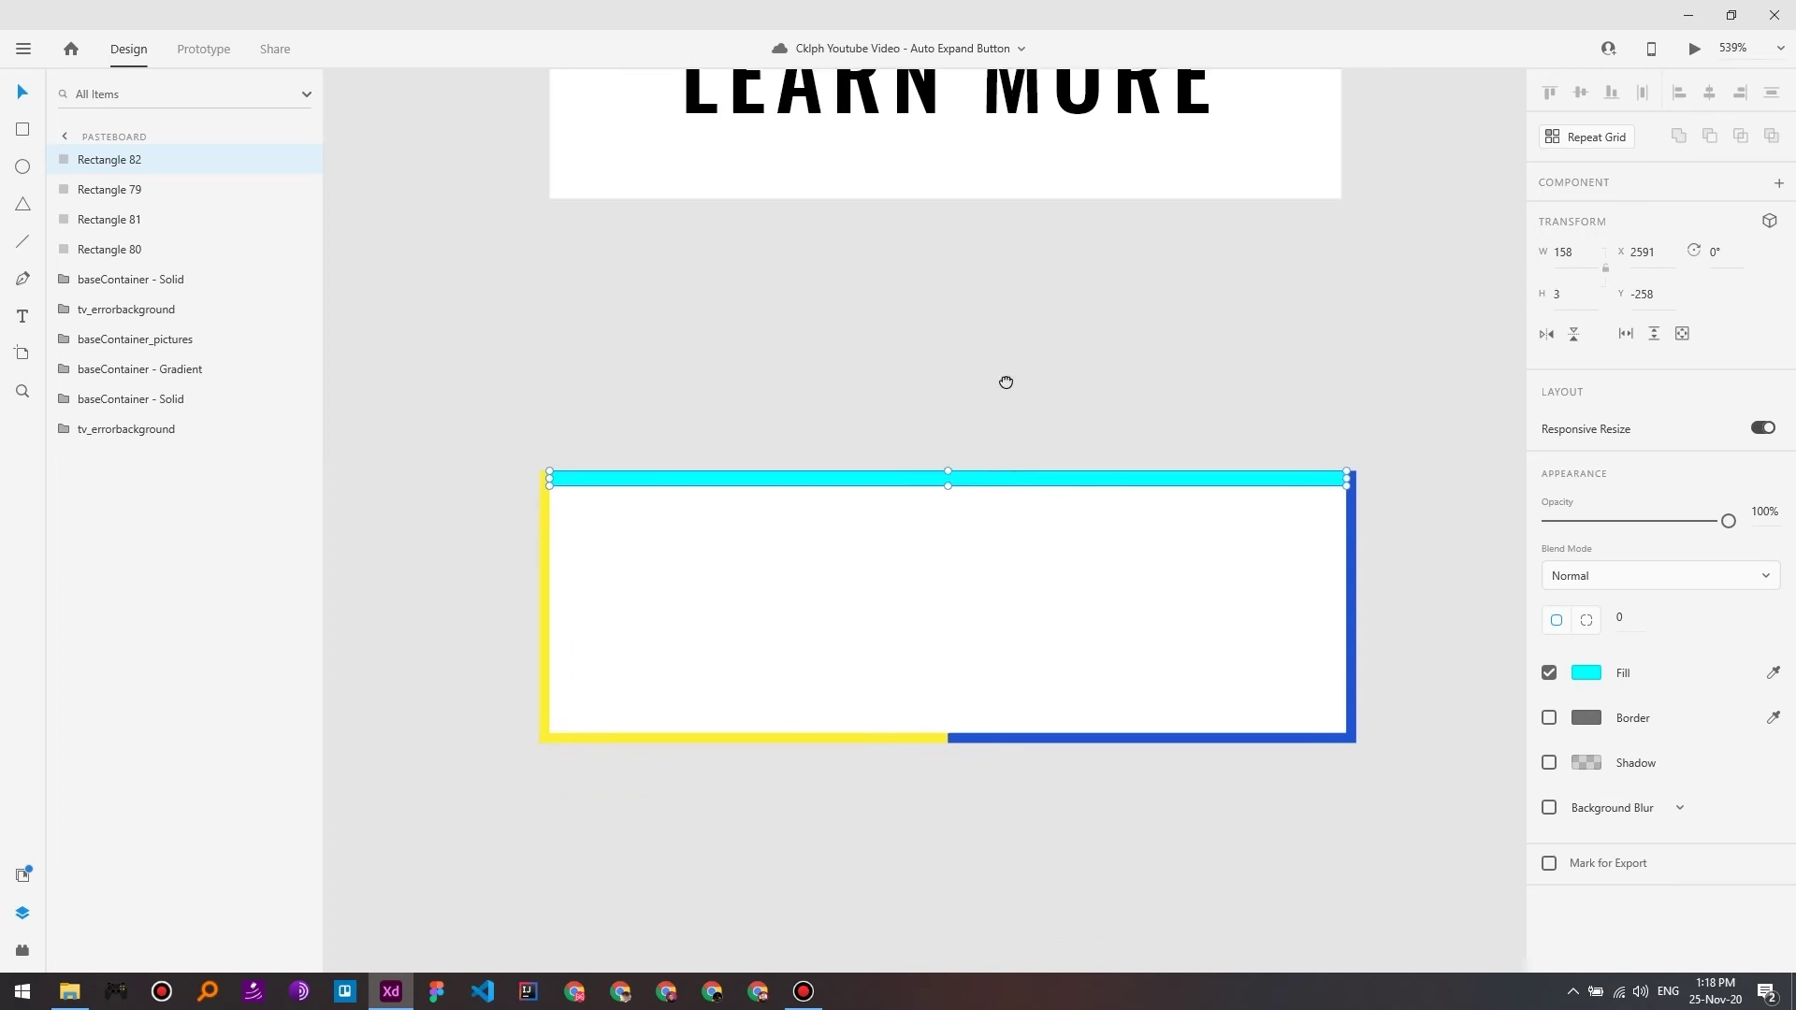
Step: Duplicate the cyan strip onto the lower edge at Y -207 and place both strips behind the white rectangle
key("ctrl+d")
left_click_drag(1008, 358, 981, 608)
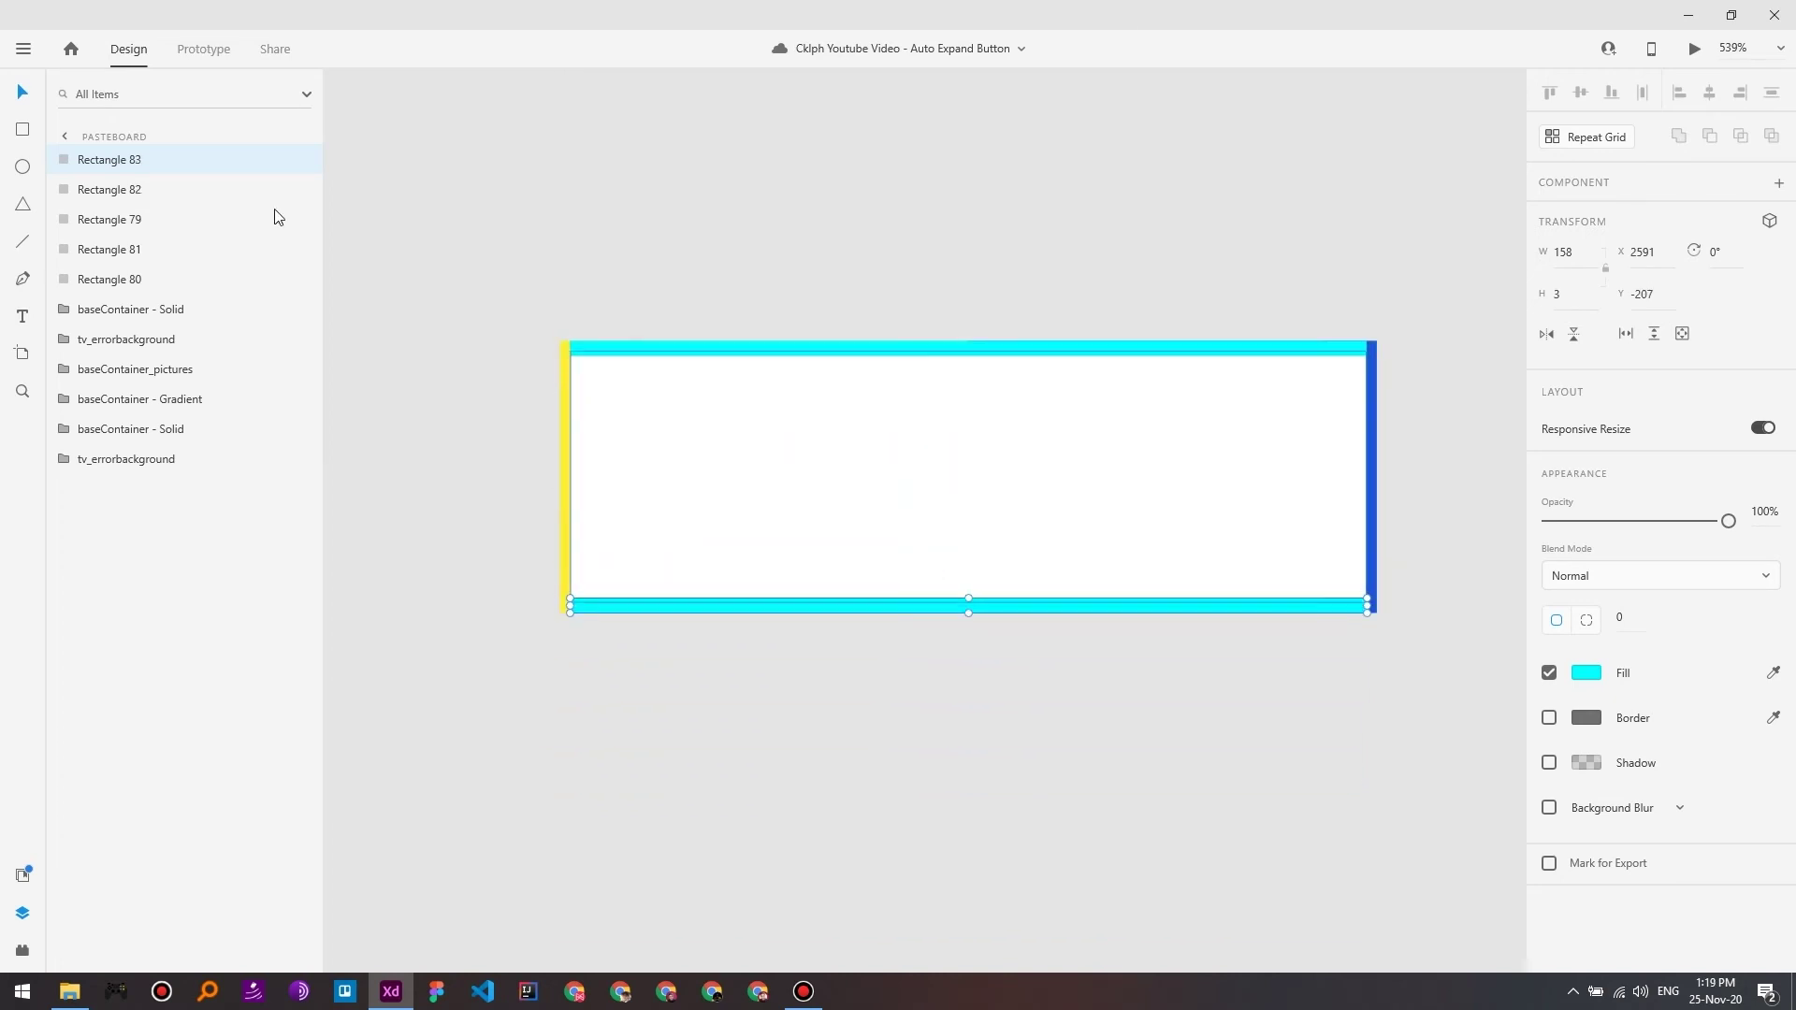
mouse_move(148, 165)
left_mouse_down()
mouse_move(152, 217)
mouse_move(135, 223)
mouse_move(169, 221)
mouse_move(168, 157)
left_mouse_up()
left_click(951, 648)
left_click(961, 609)
Step: Fill the lower strip with the red sampled from the multicoloured button's bottom border
left_click_drag(831, 96, 786, 621)
scroll(790, 496, "up", 2)
key("i")
left_click(784, 367)
scroll(1035, 381, "down", 5)
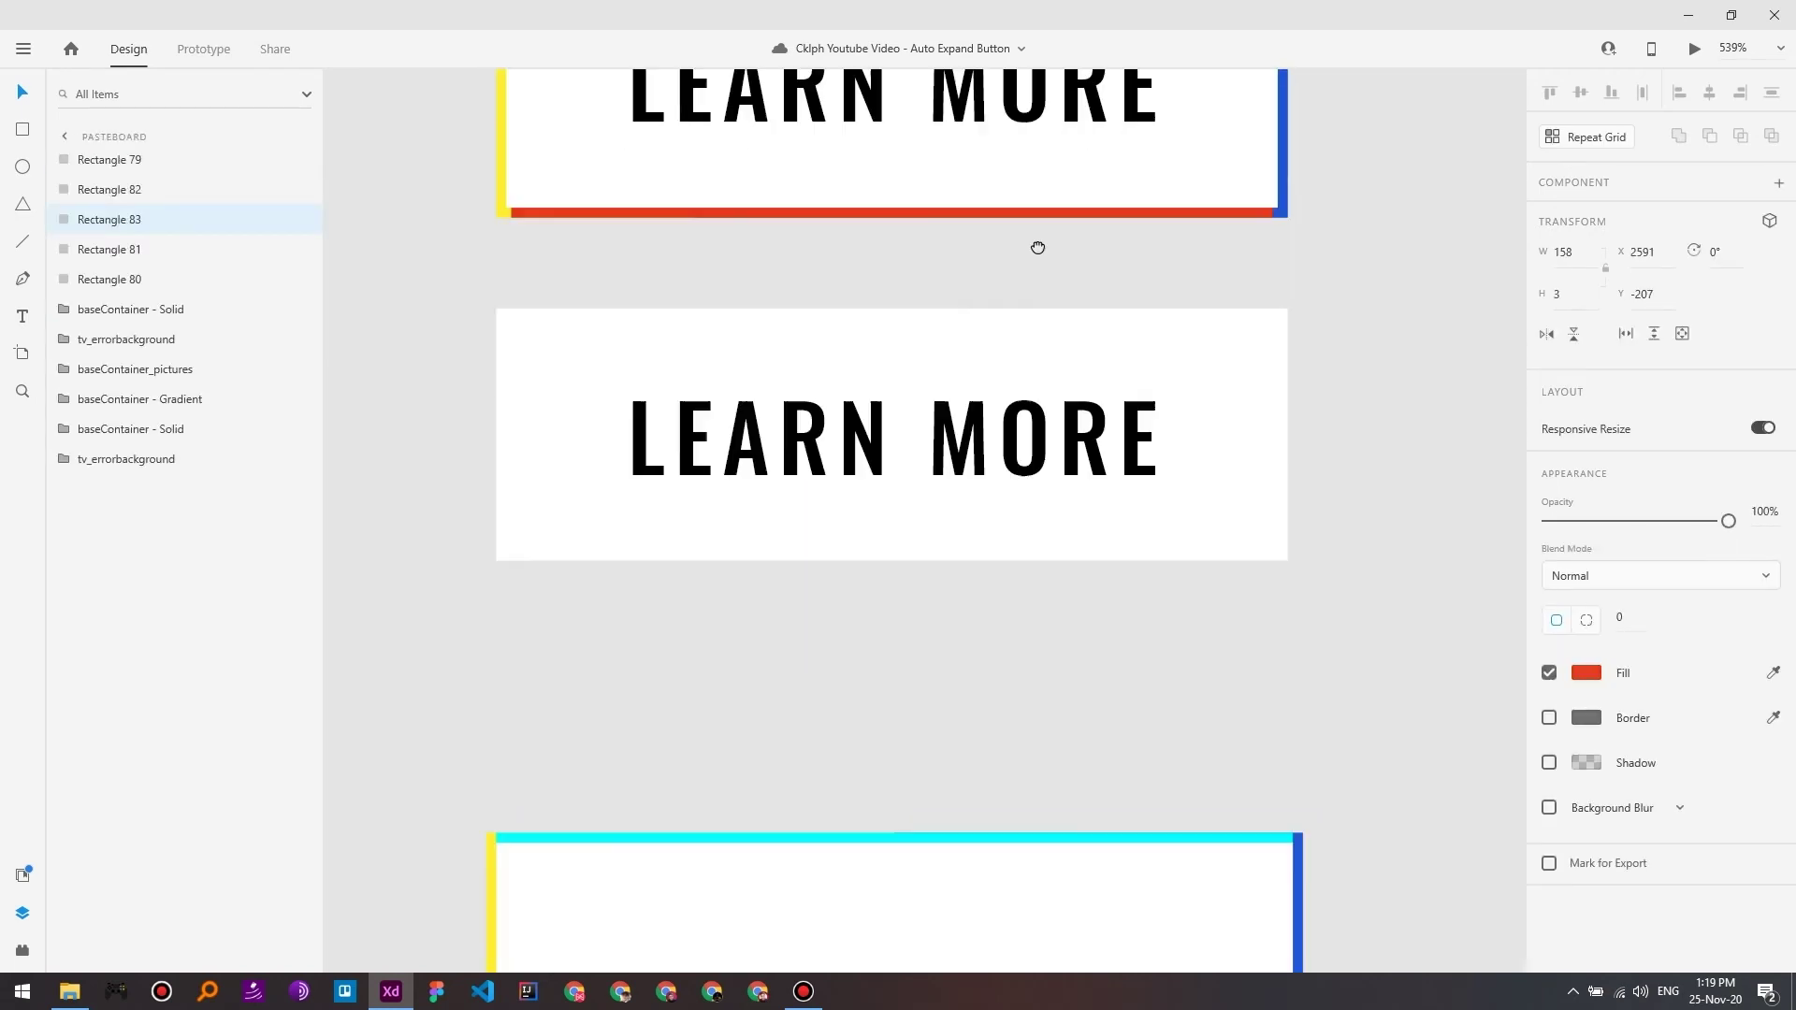
left_click(1014, 400)
Step: Delete the white rectangle that covers the coloured rectangles and strips
scroll(1020, 393, "left", 1)
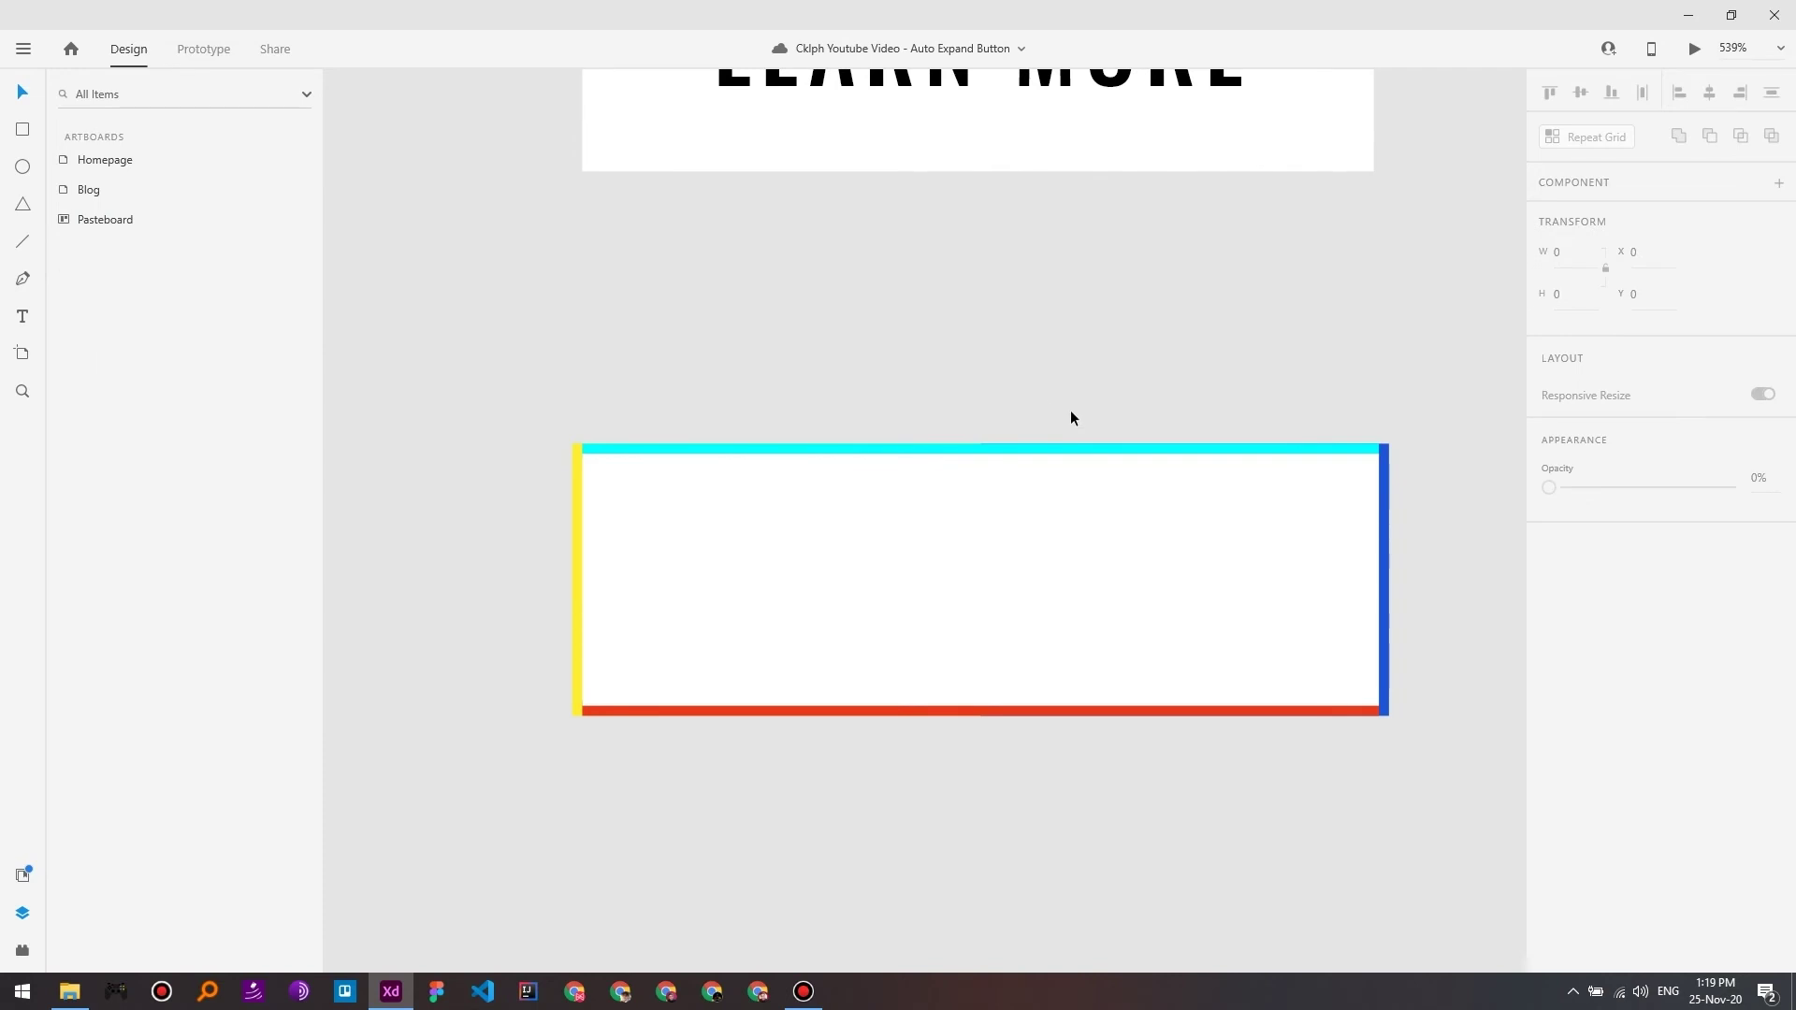
left_click_drag(1072, 417, 819, 591)
left_click(1056, 585)
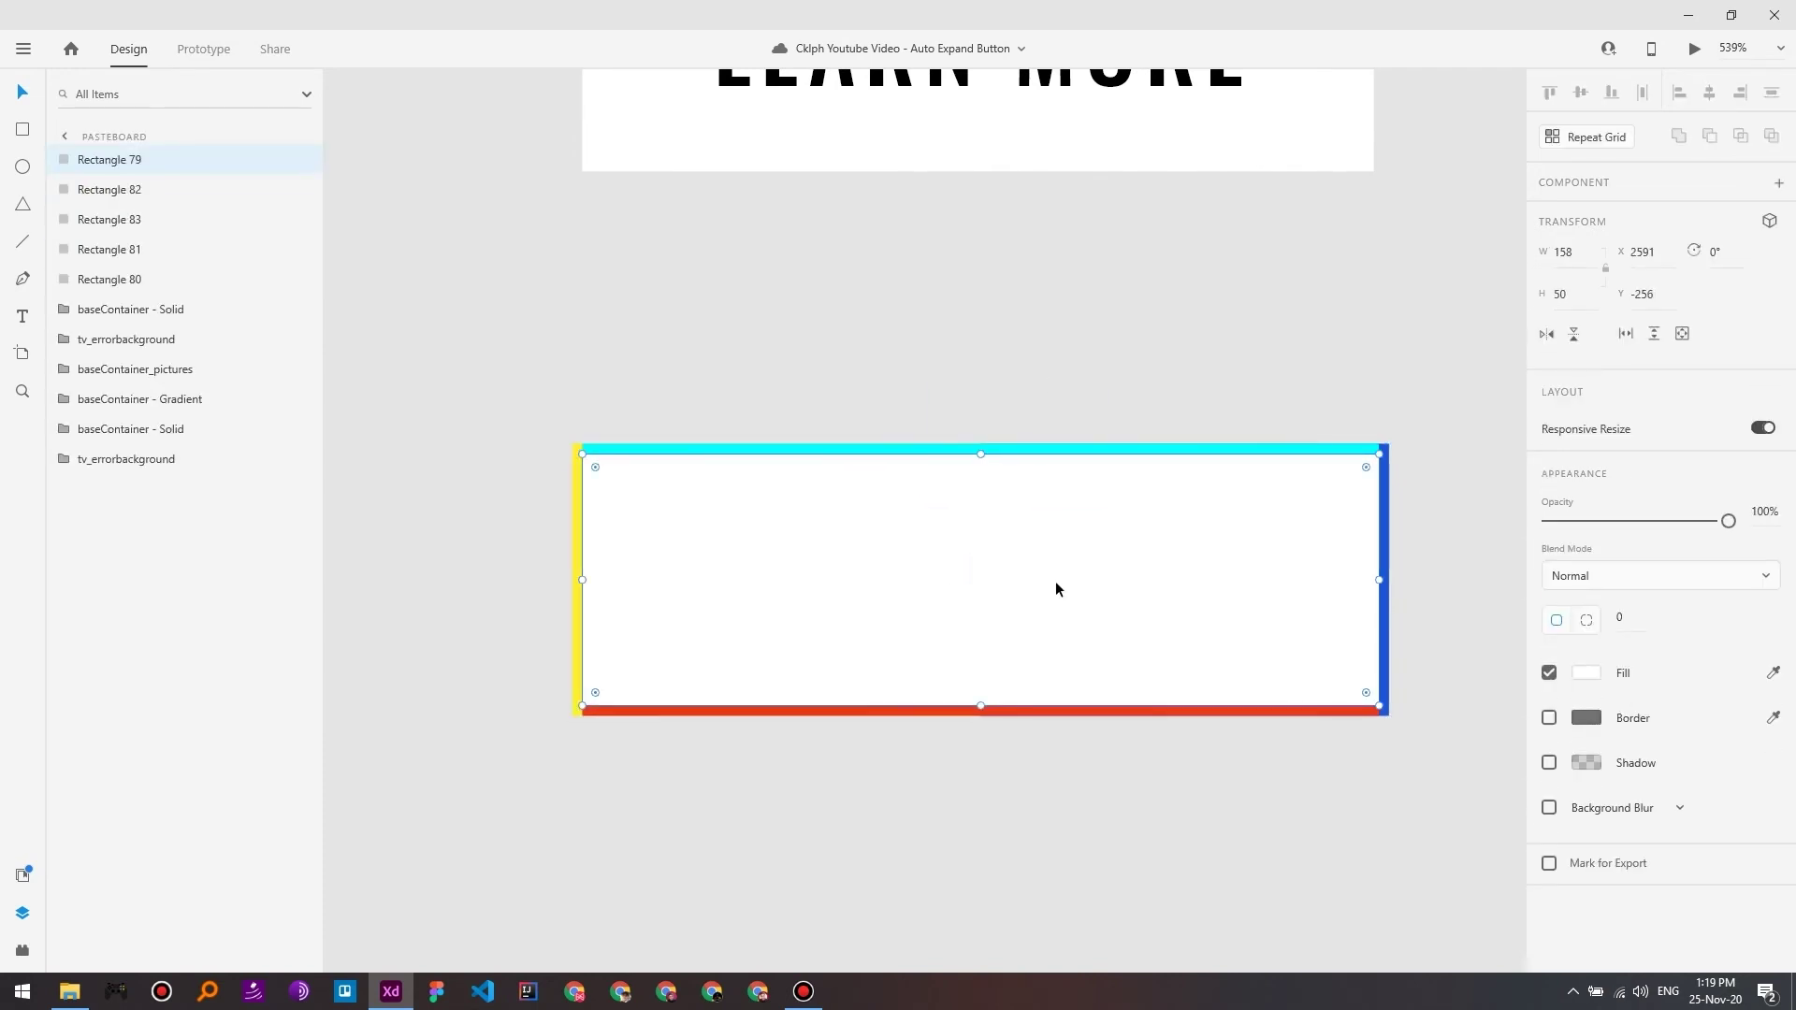
scroll(1047, 432, "down", 1)
left_click(990, 400)
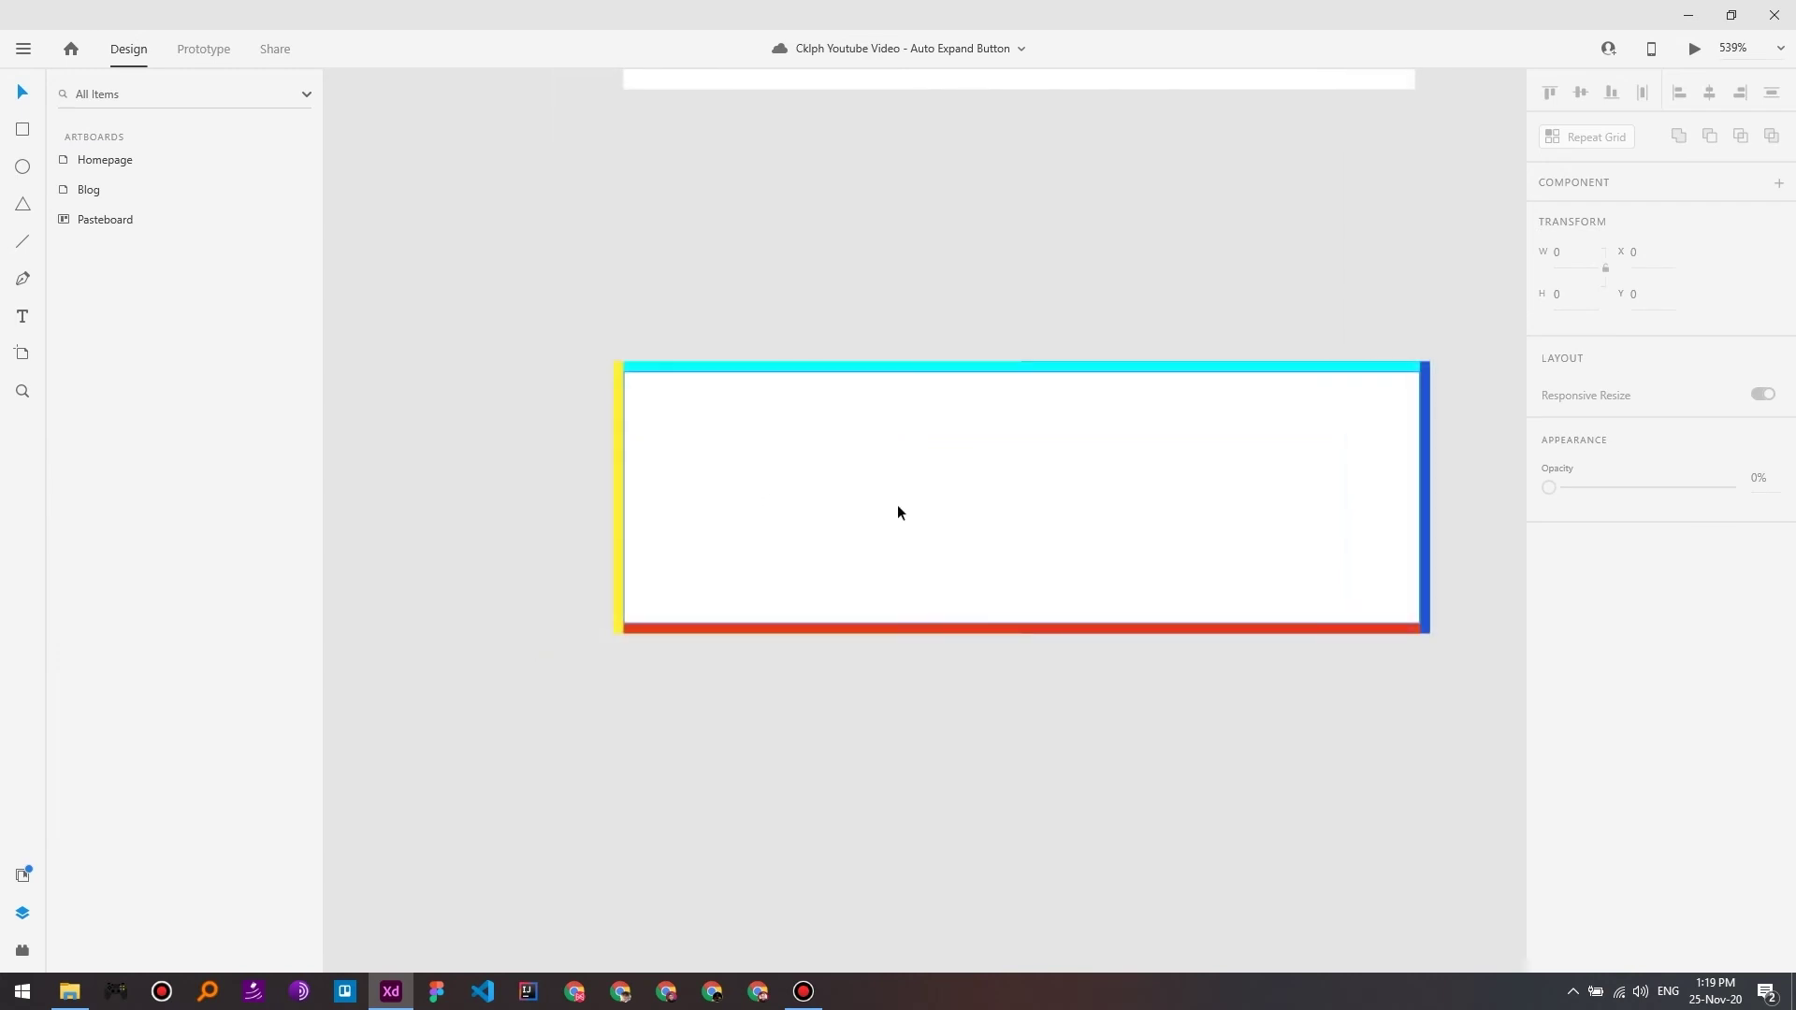
left_click(898, 513)
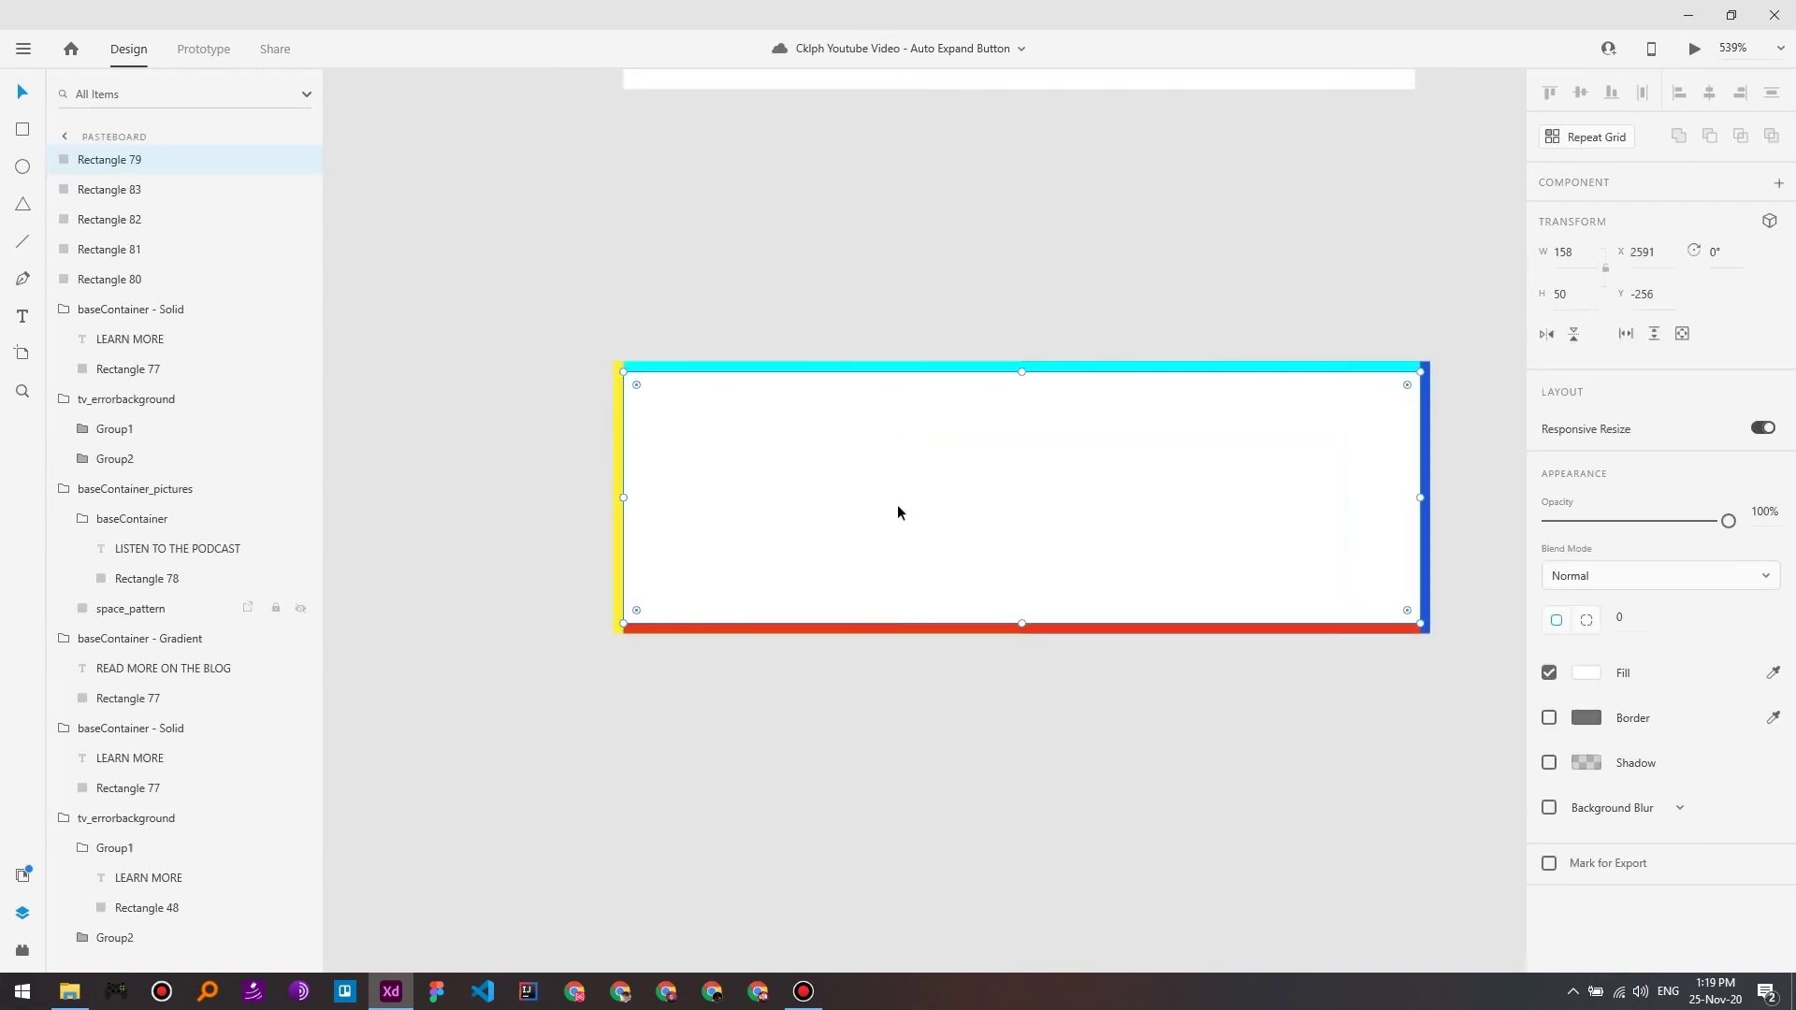
key("Delete")
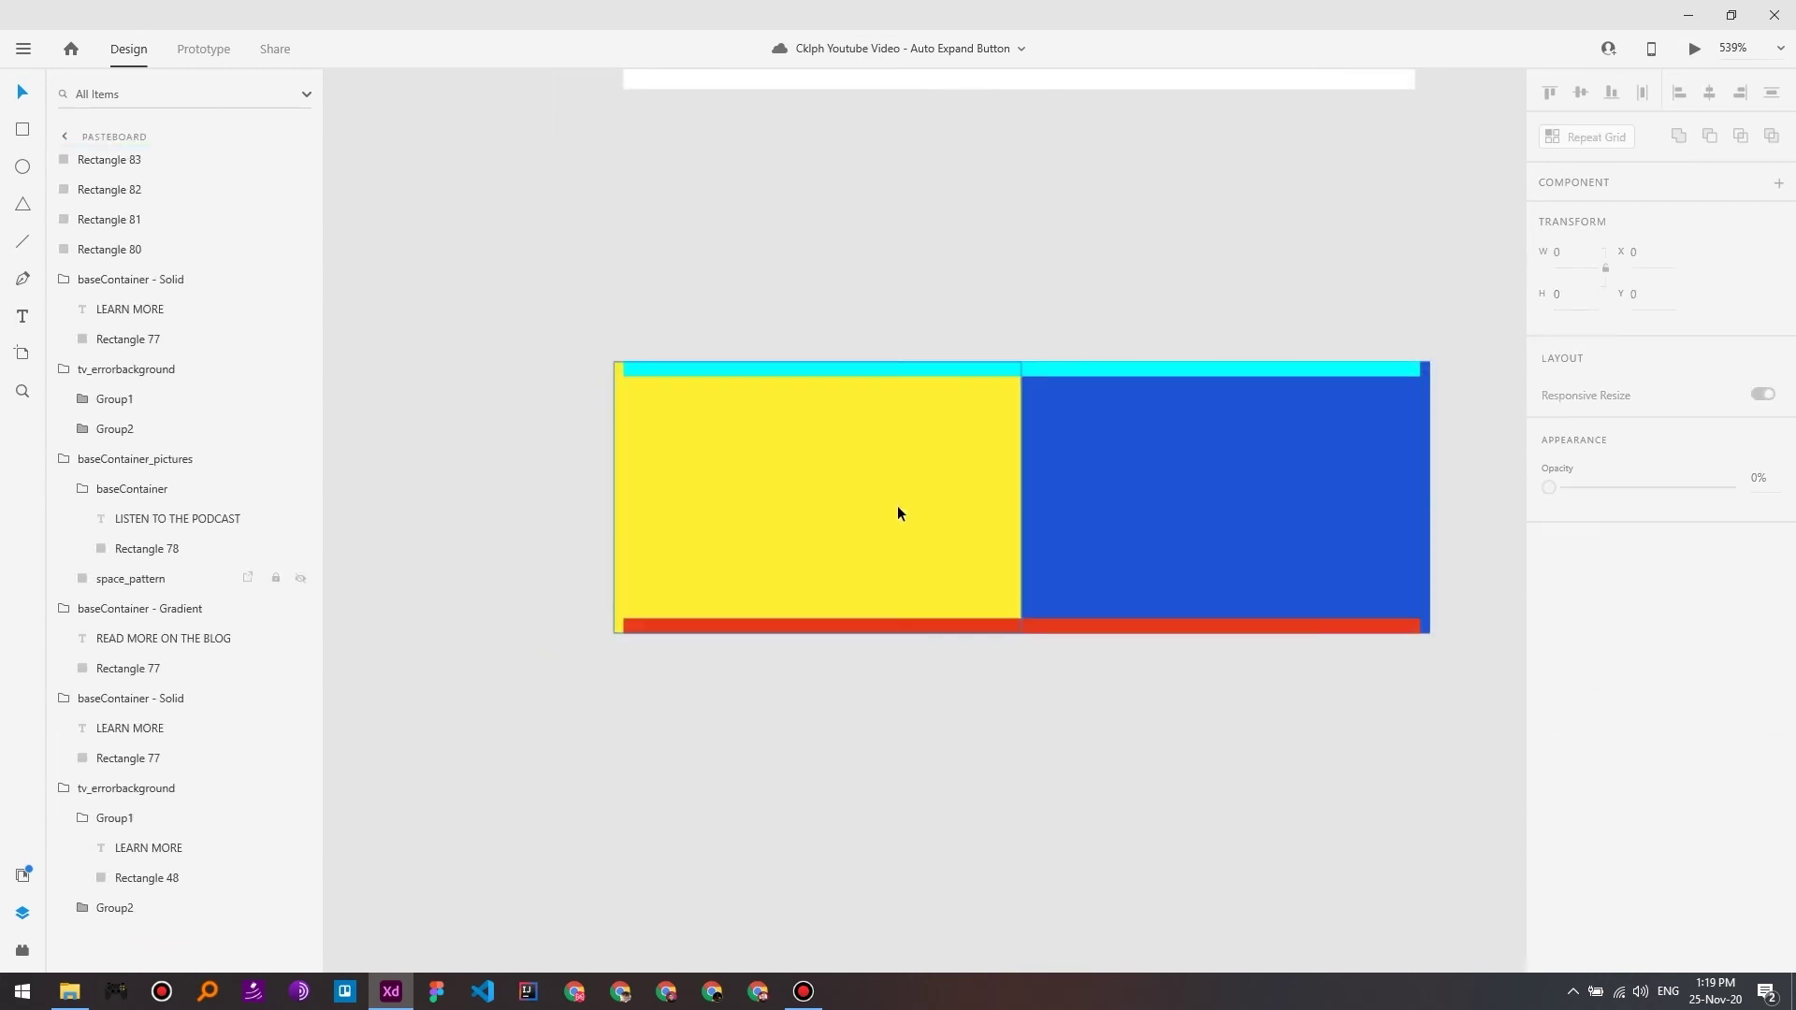
left_click(896, 505)
left_click(573, 293)
left_click_drag(493, 268, 1315, 634)
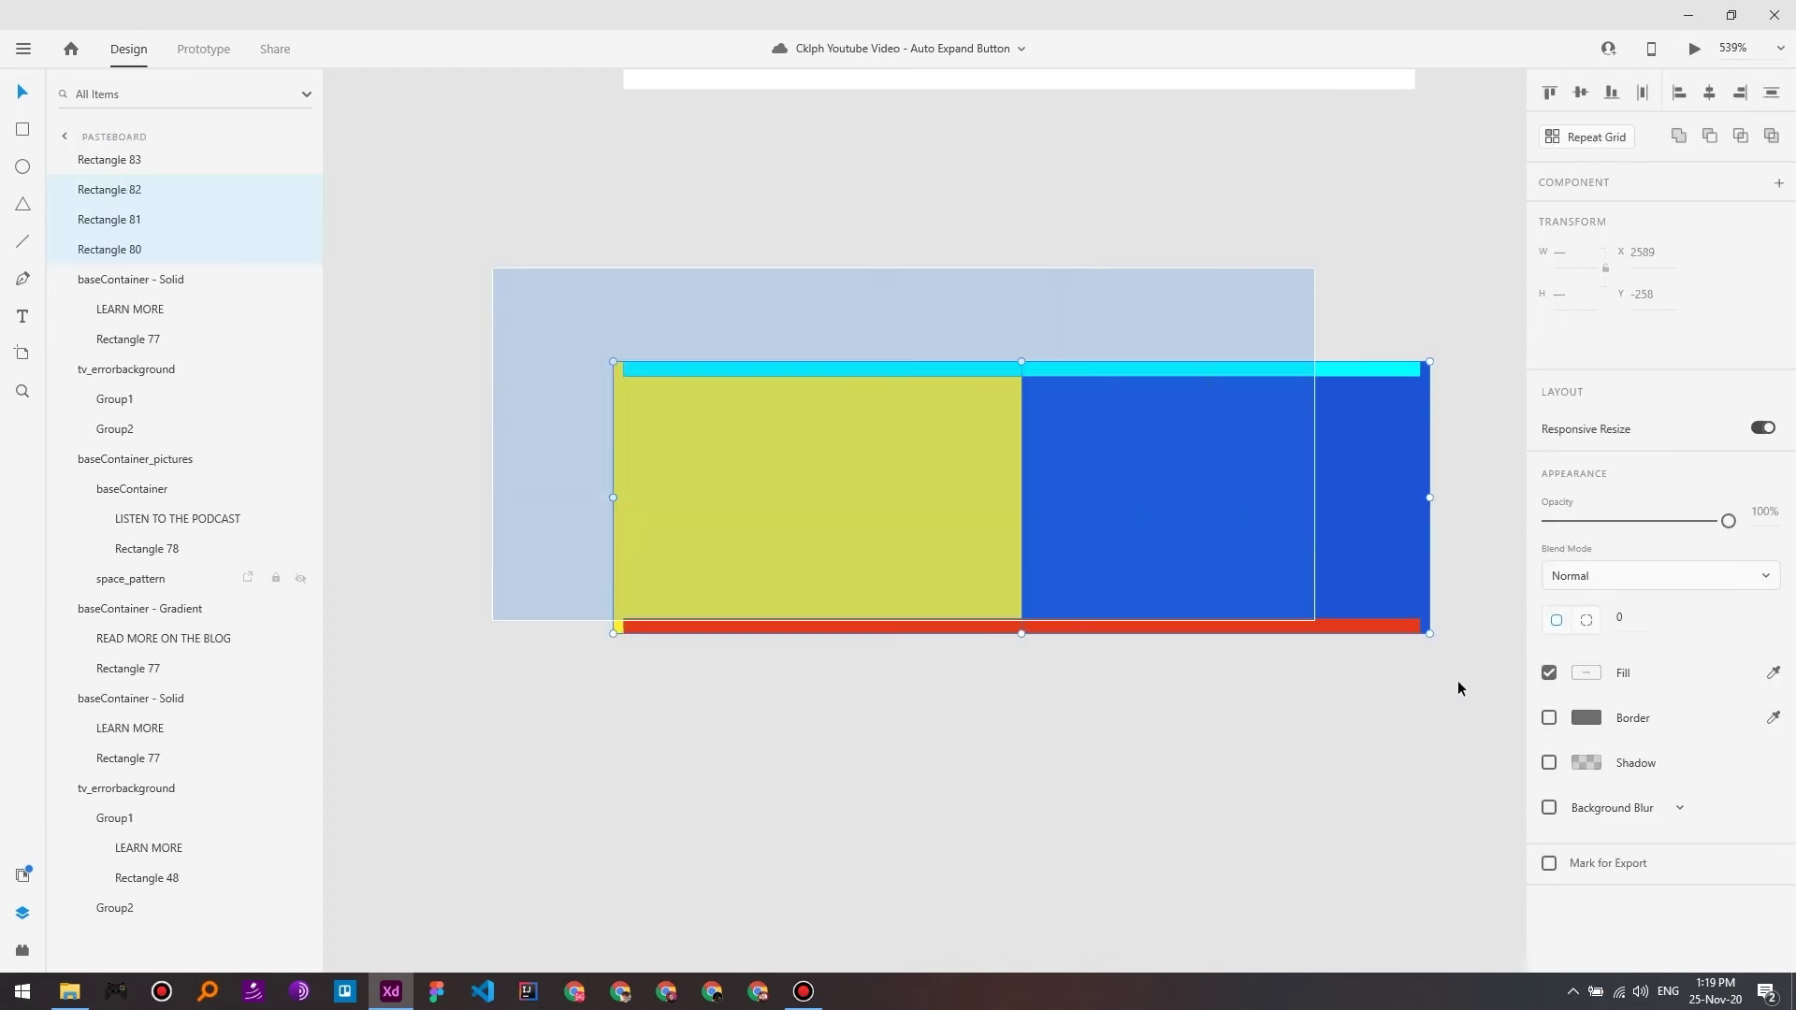
scroll(938, 745, "right", 1)
left_click(938, 746)
left_click_drag(521, 241, 1074, 703)
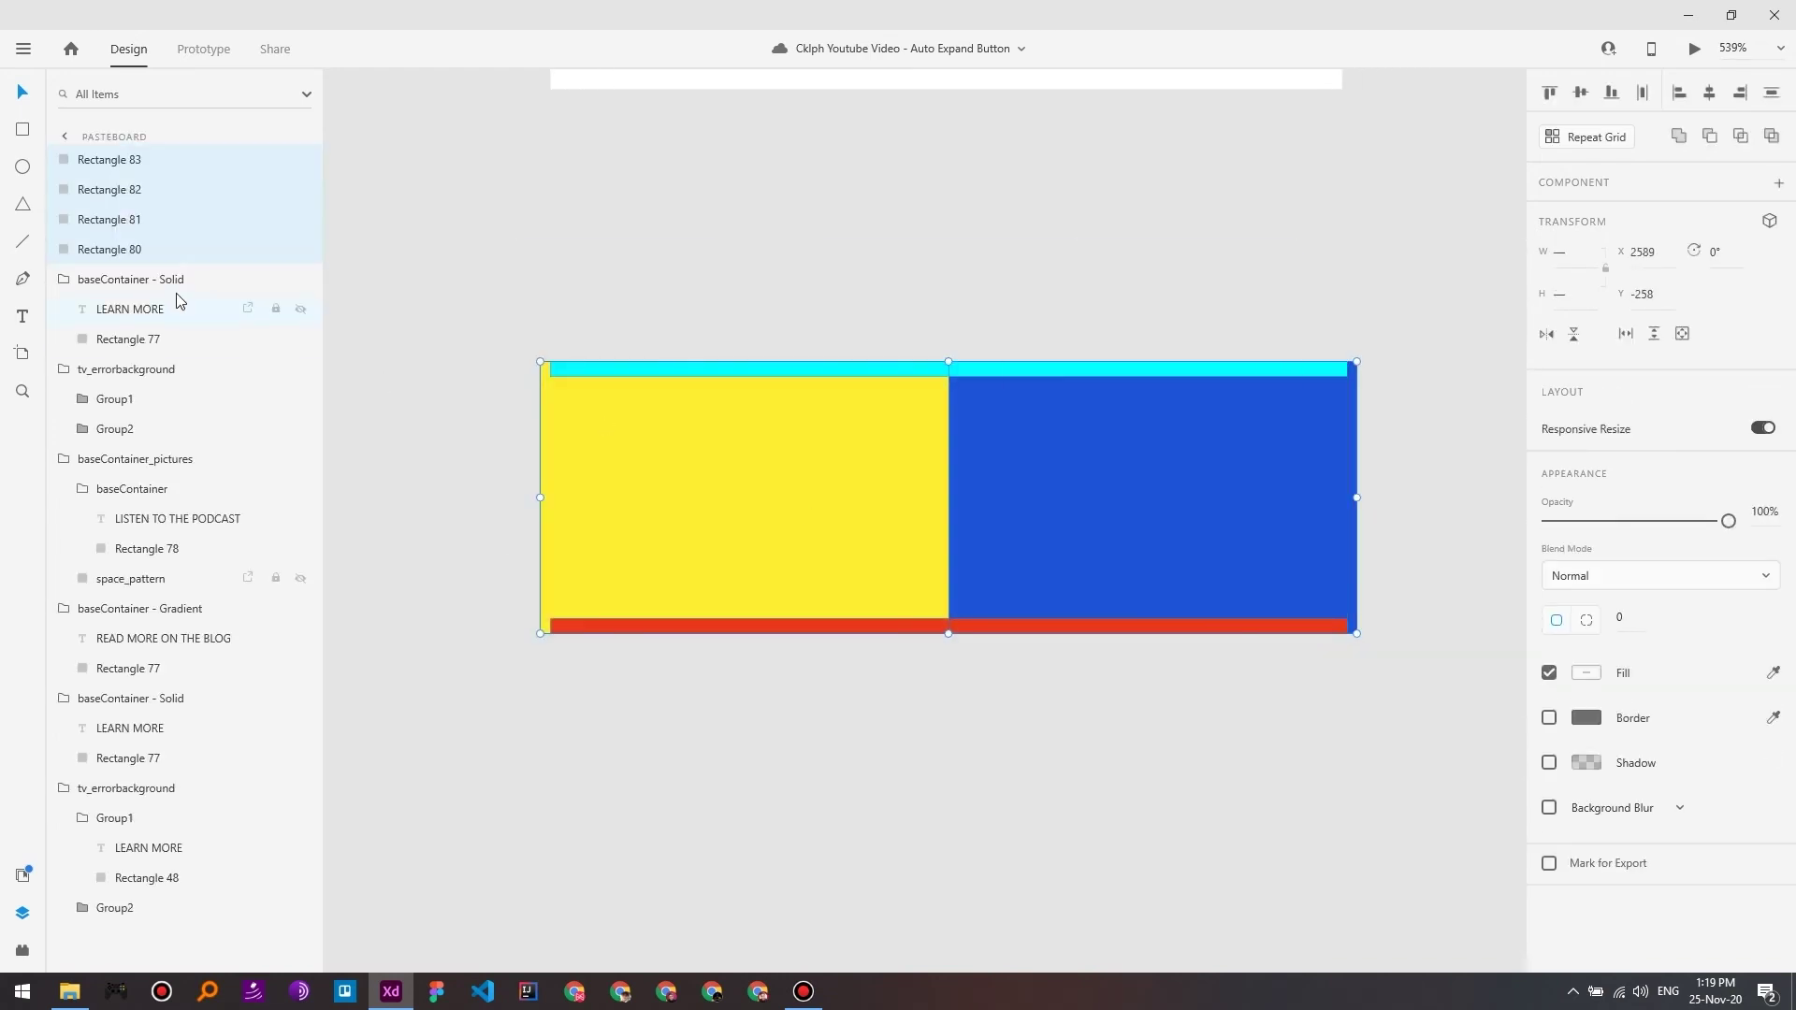
Step: Rename the yellow rectangle's layer as left
left_click(137, 250)
left_click(133, 251)
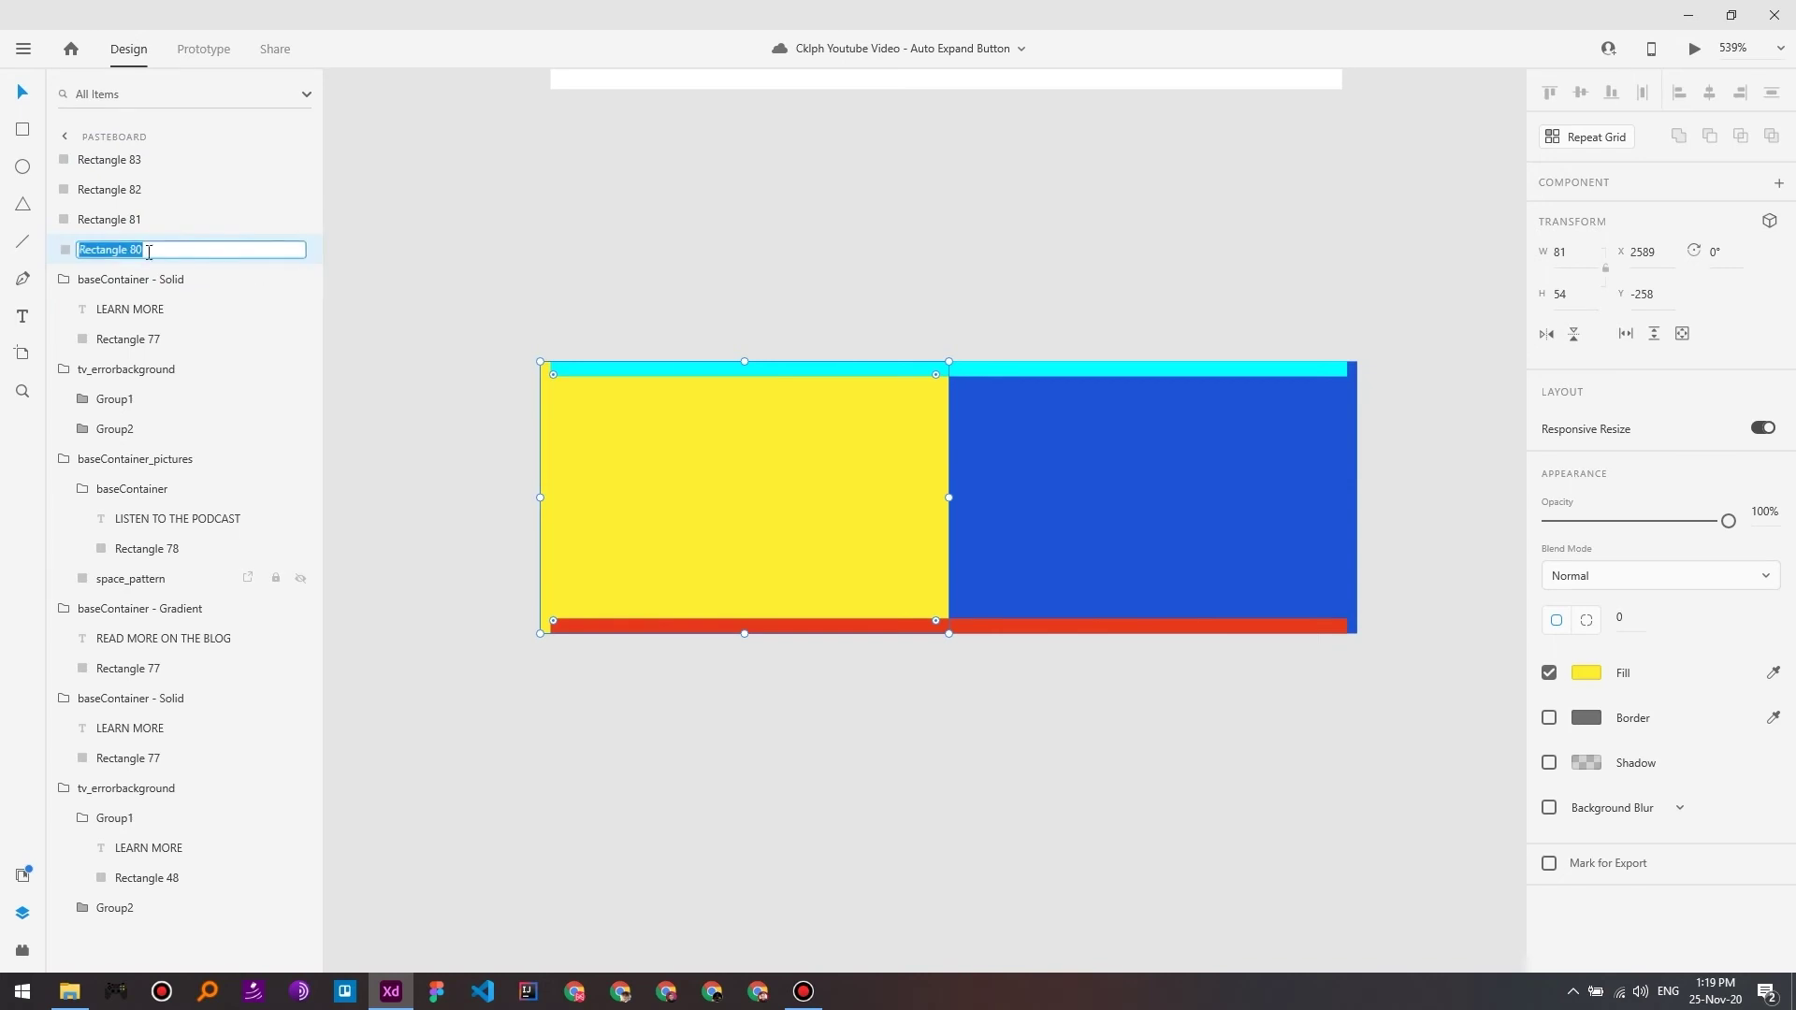
left_click(576, 235)
left_click(570, 448)
double_click(128, 249)
type("lef")
key("Return")
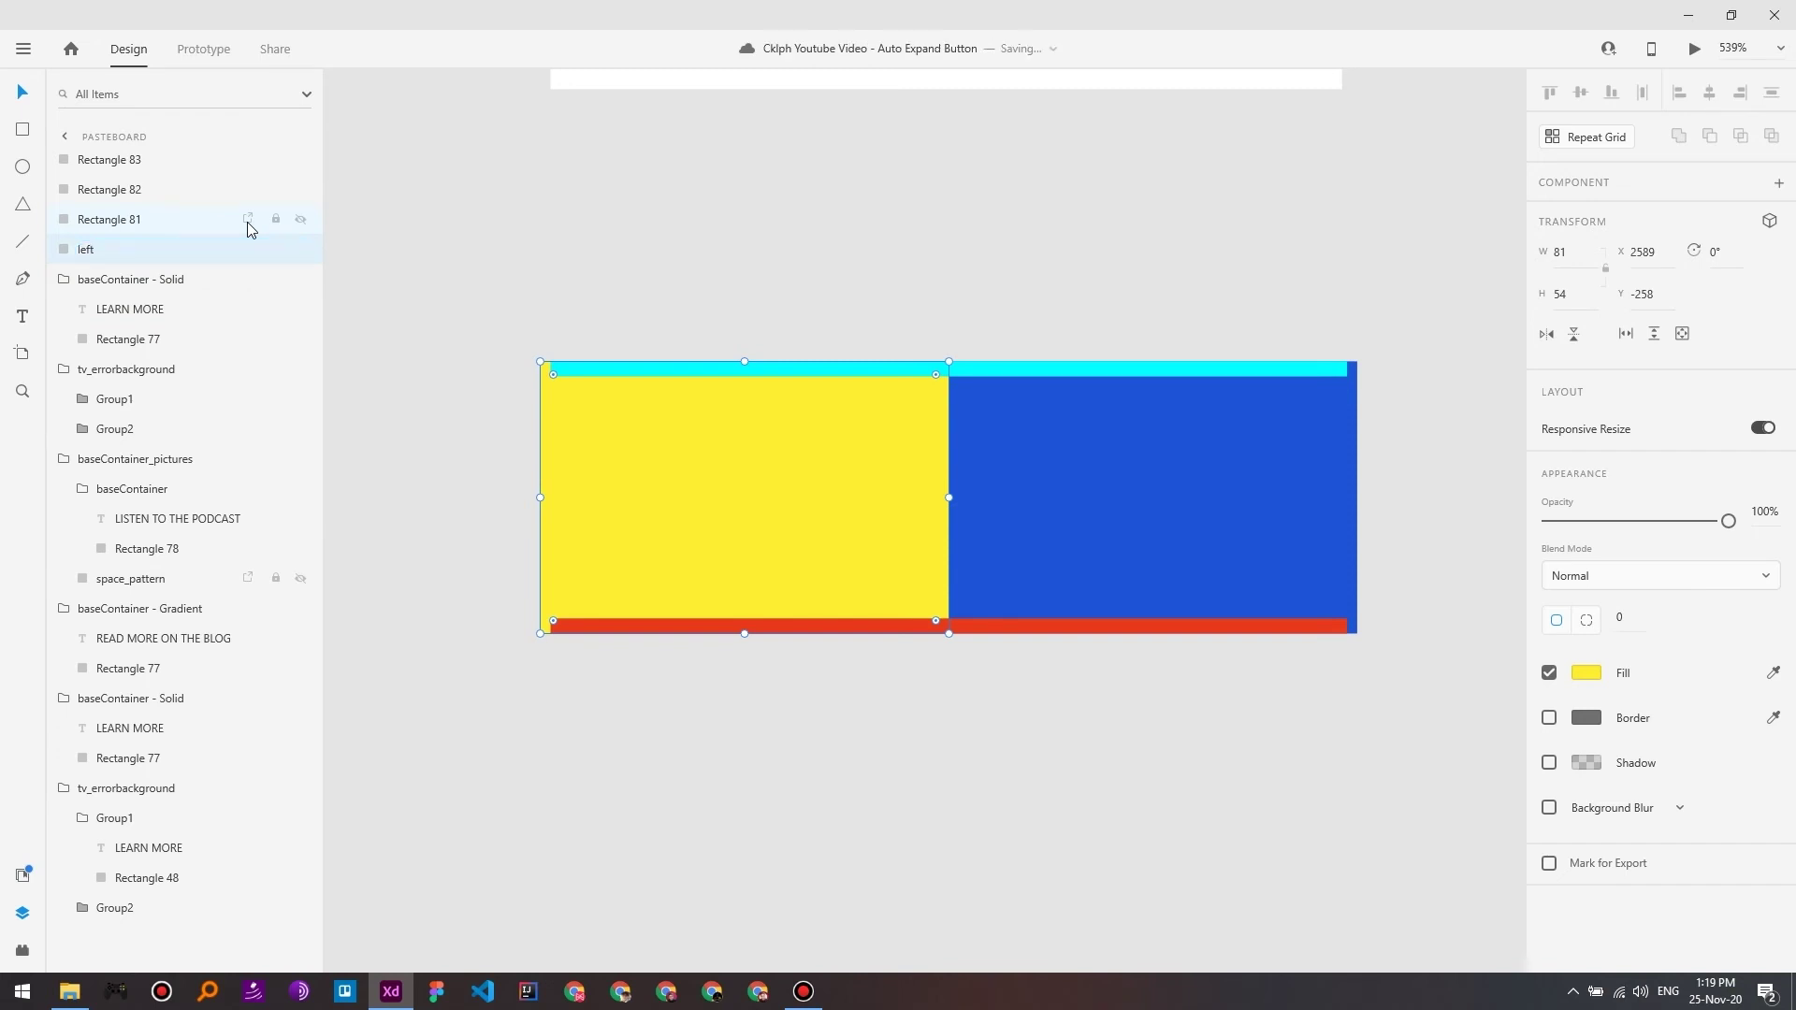
Step: Rename the blue rectangle's layer as right
left_click(128, 217)
double_click(128, 217)
type("right")
key("Return")
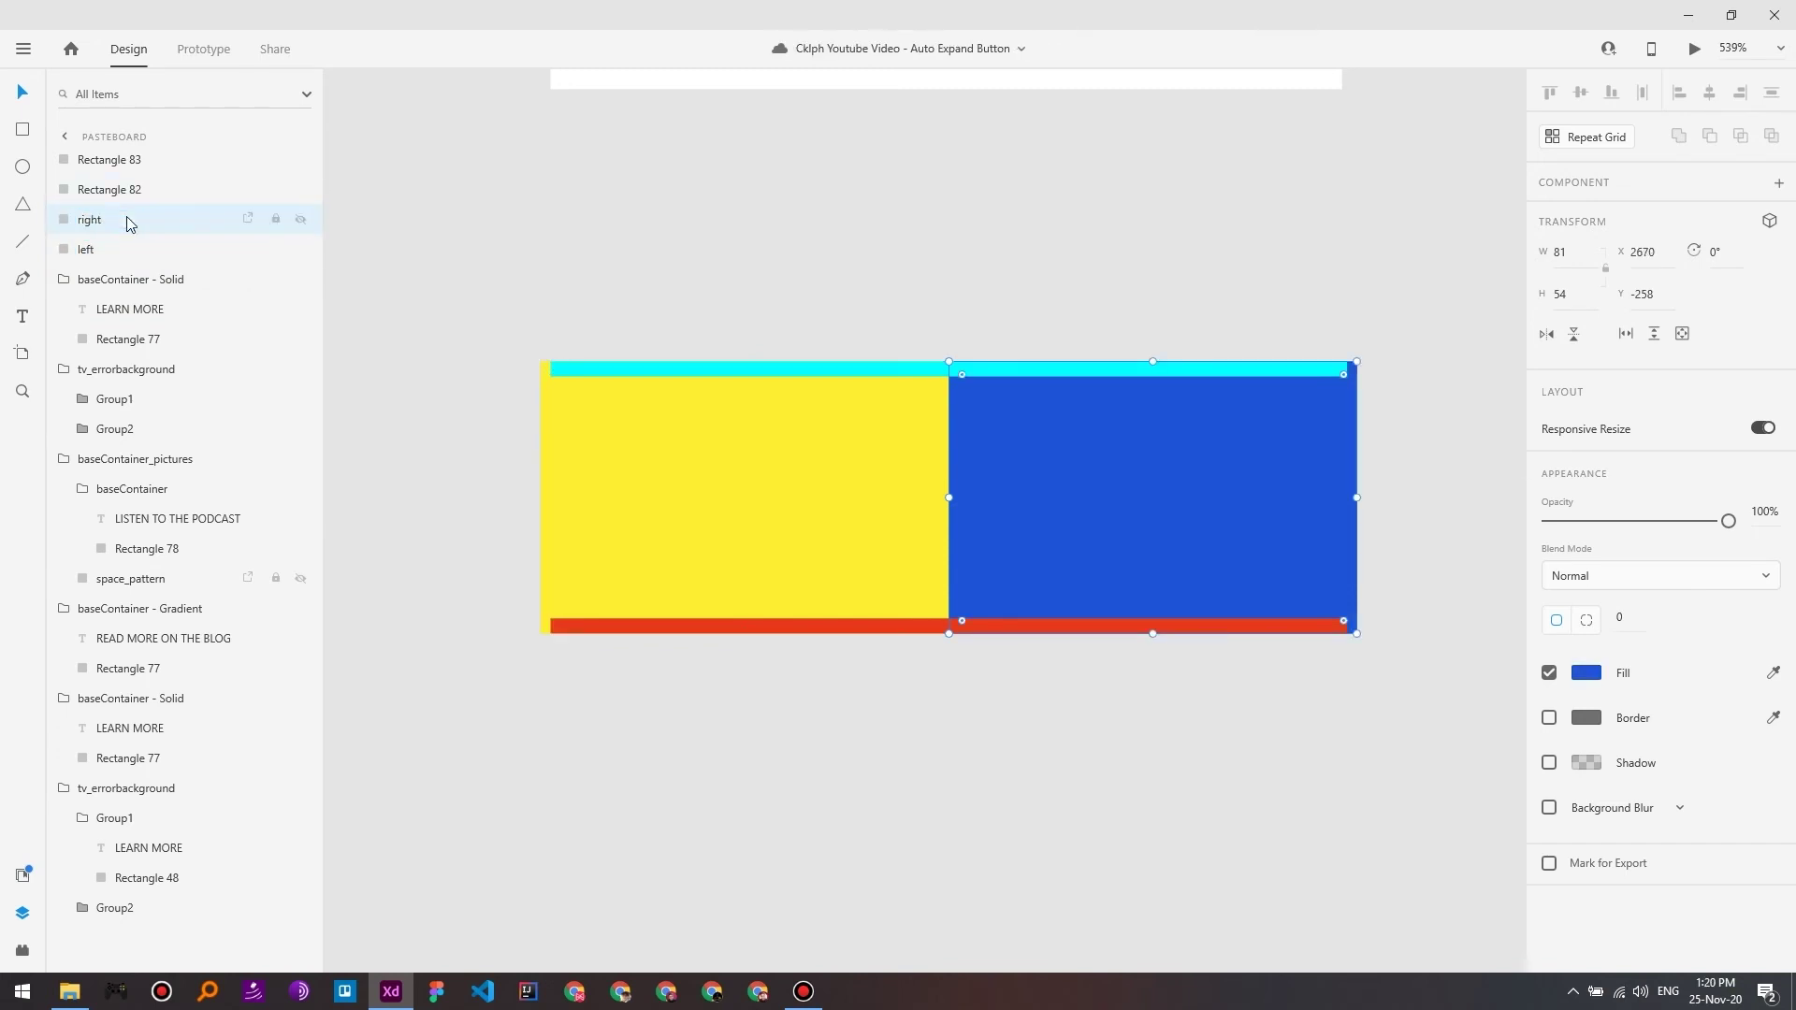
Step: Rename the cyan strip's layer as top
left_click(114, 191)
double_click(114, 191)
type("top")
key("Return")
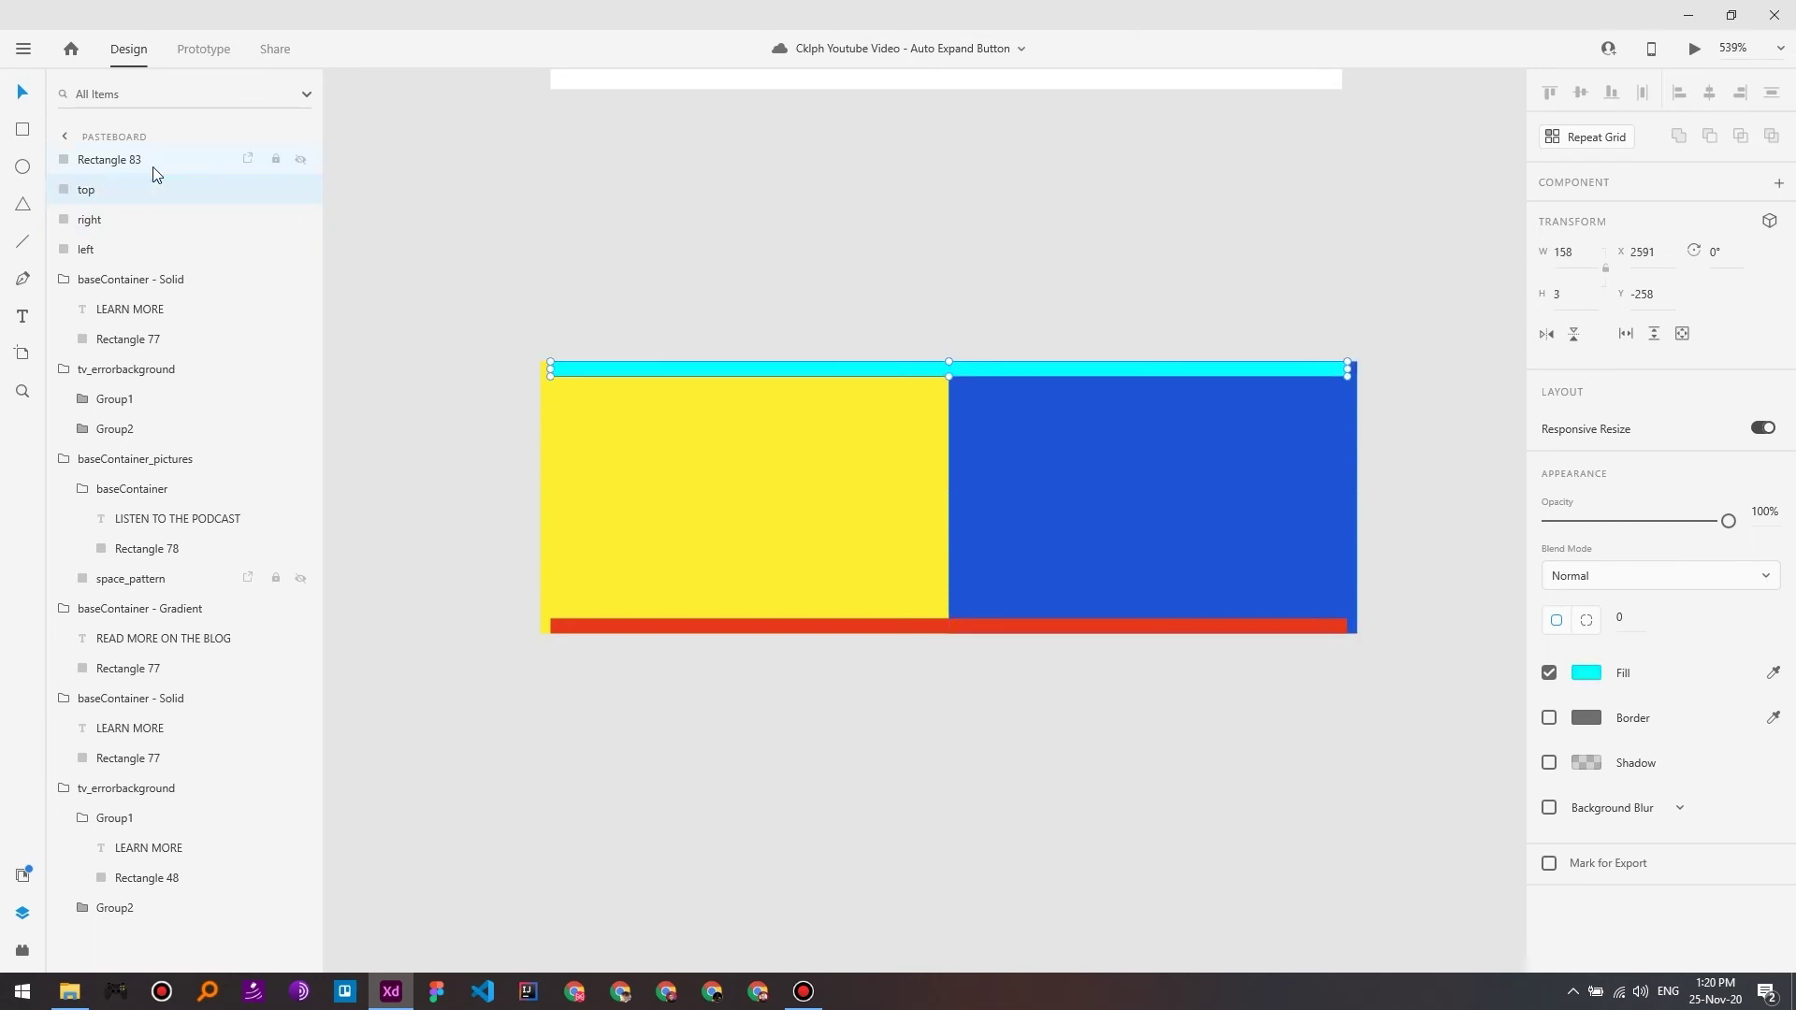
Step: Rename the red strip's layer as bottom
left_click(149, 161)
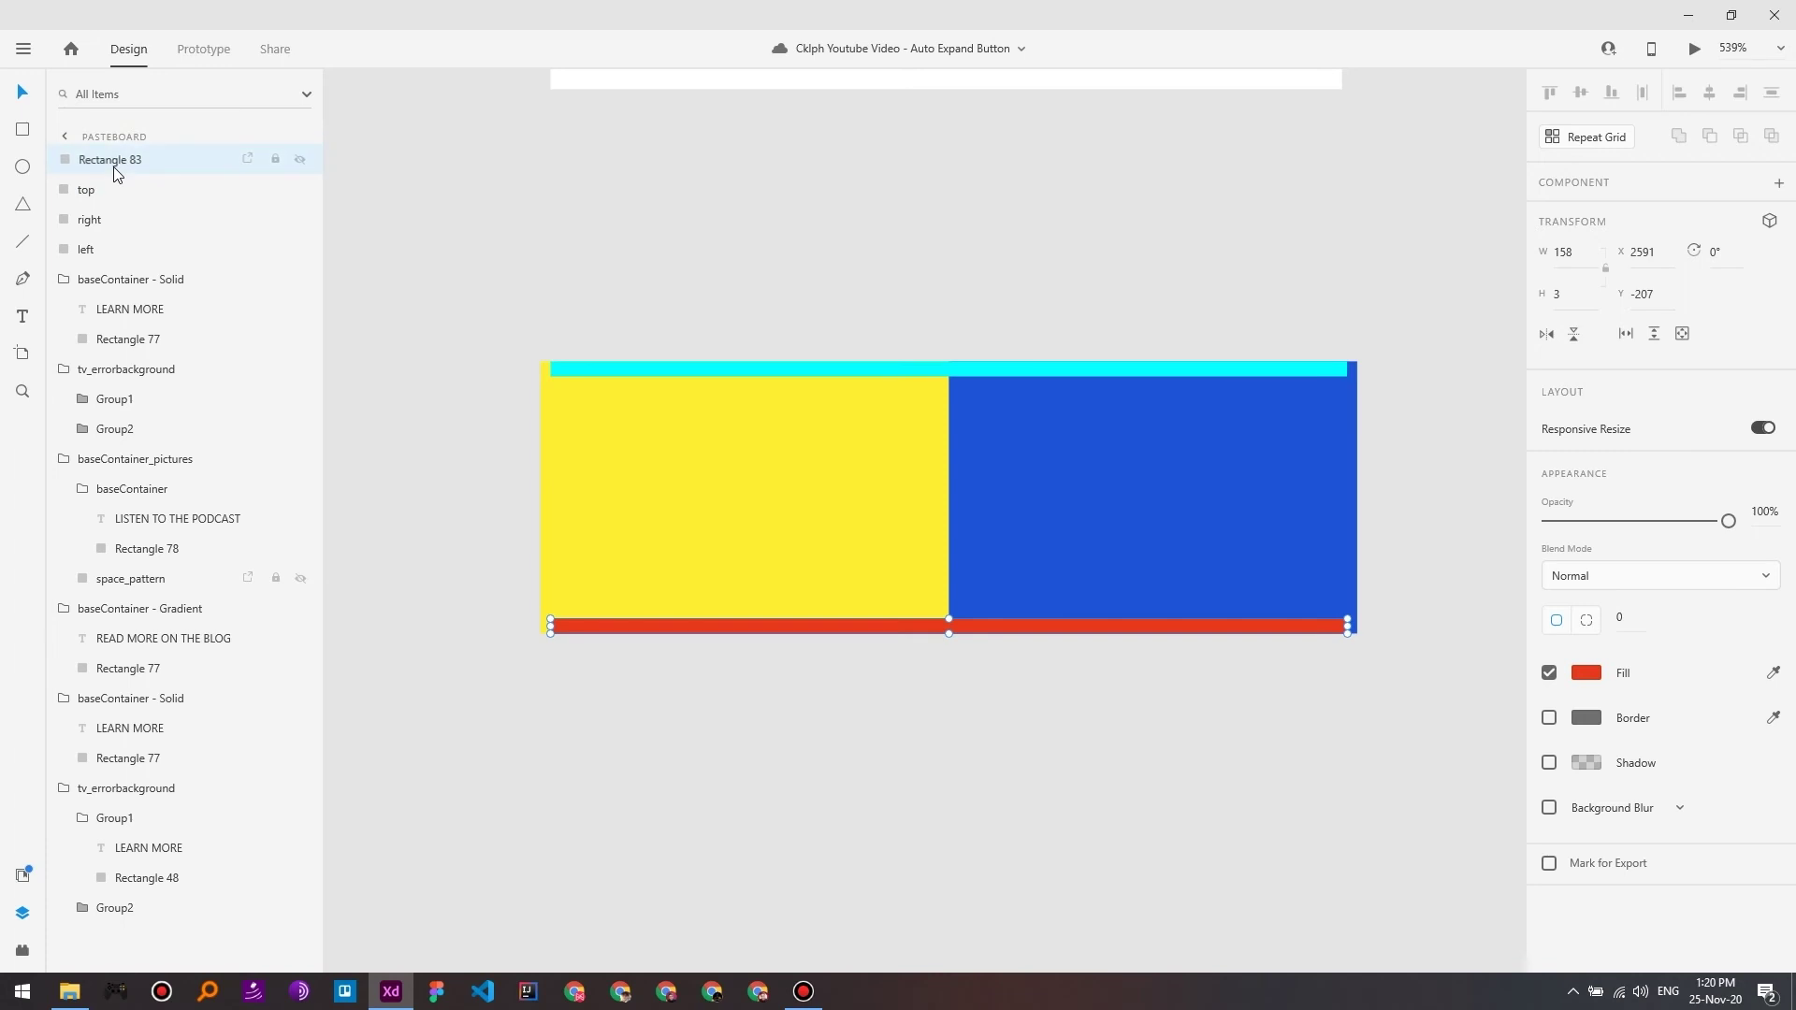
double_click(127, 157)
type("bottom")
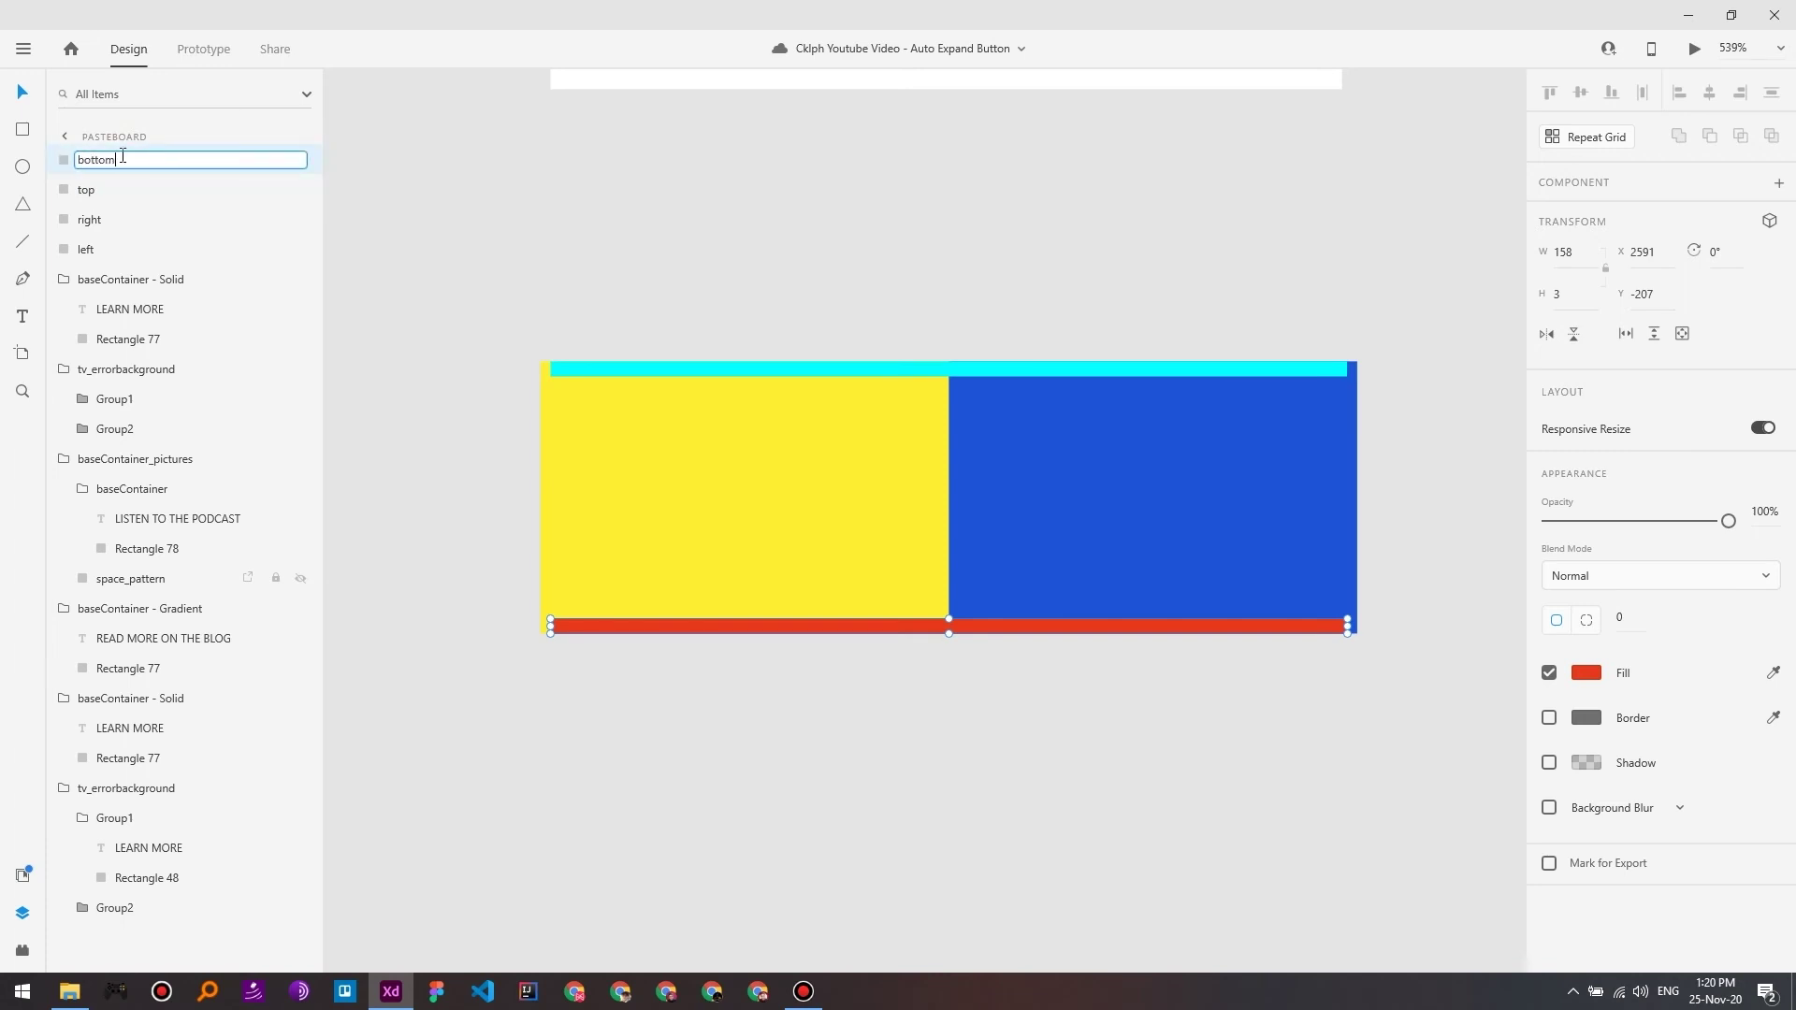
key("Return")
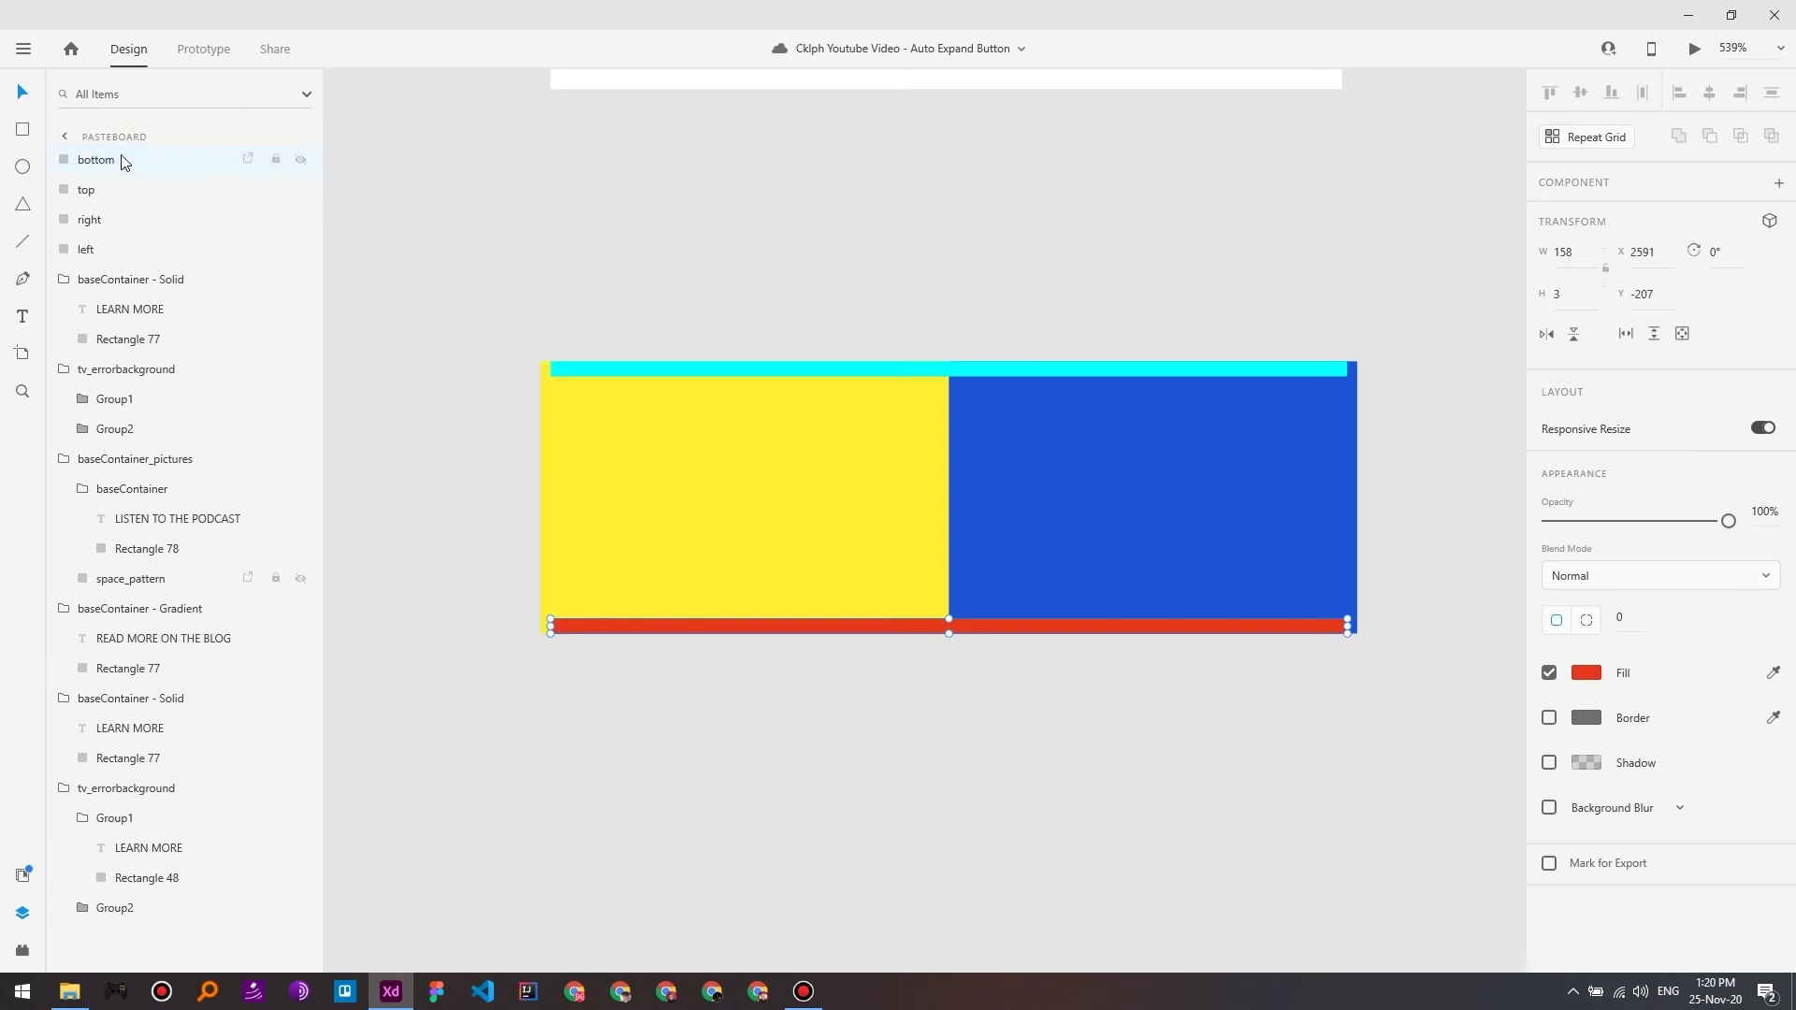
Step: Group the bottom, top, right and left shapes together
left_click(574, 296)
left_click_drag(494, 298, 1394, 689)
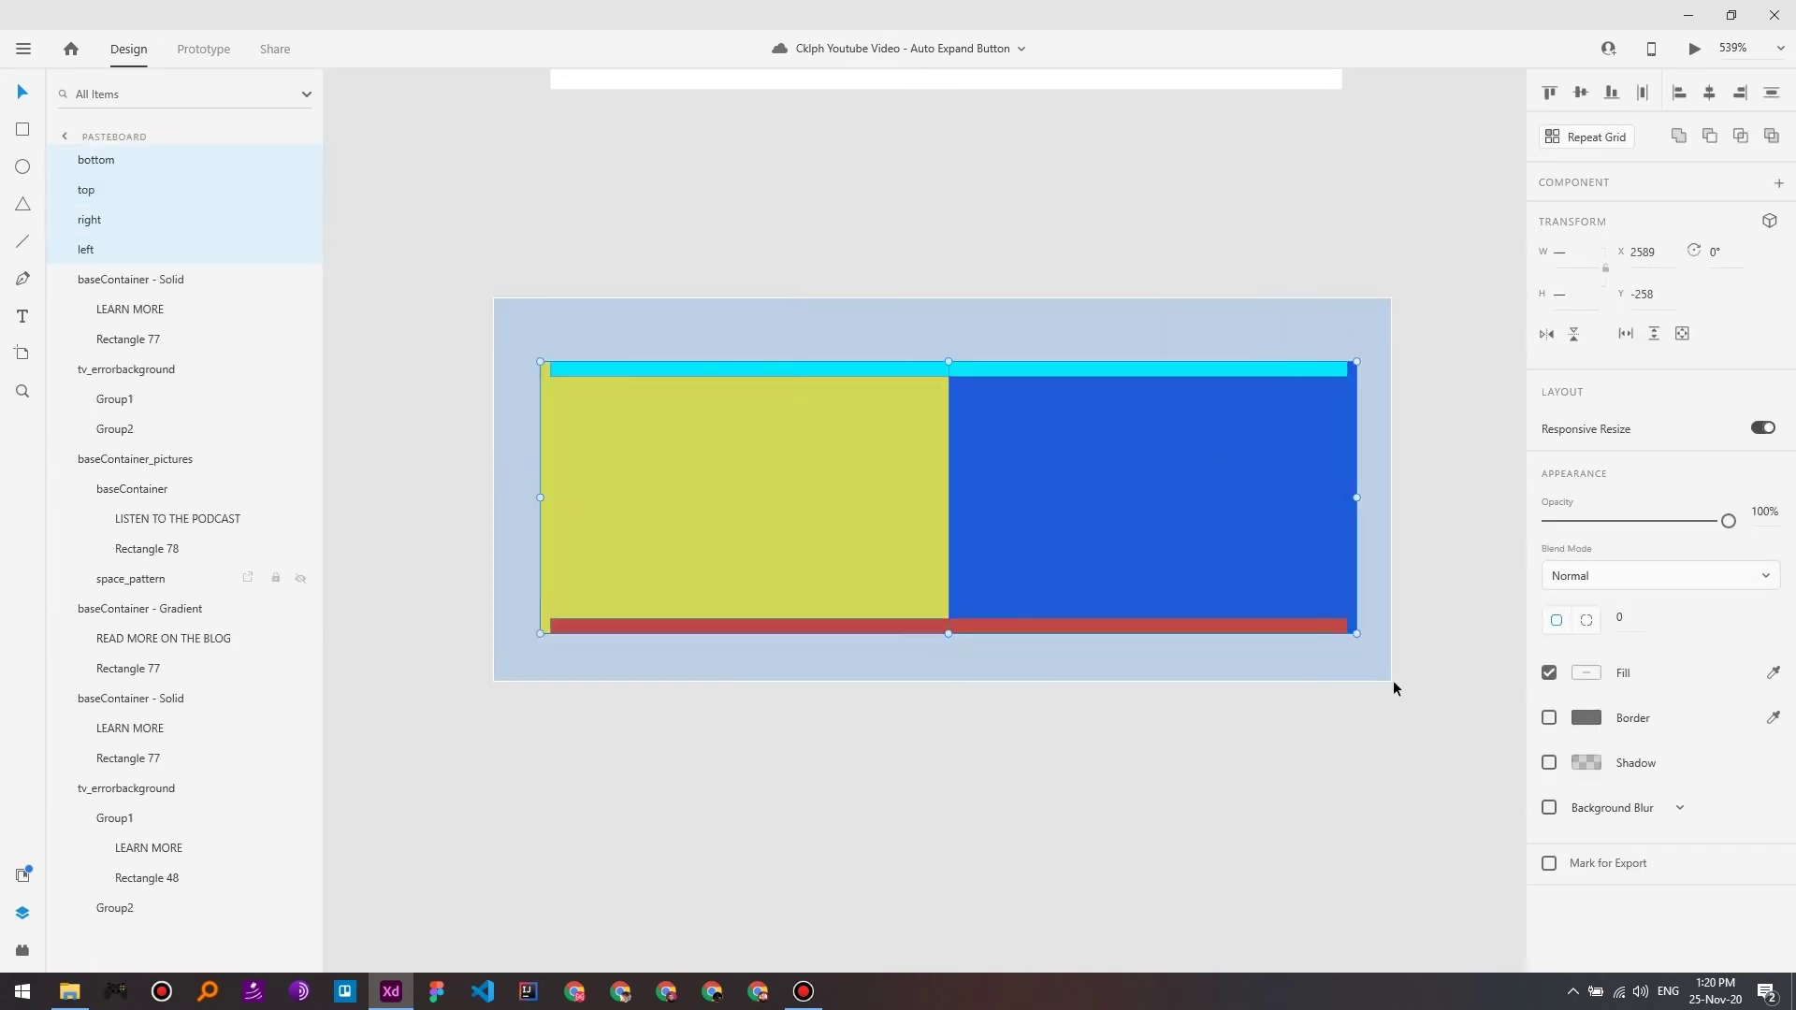
right_click(153, 204)
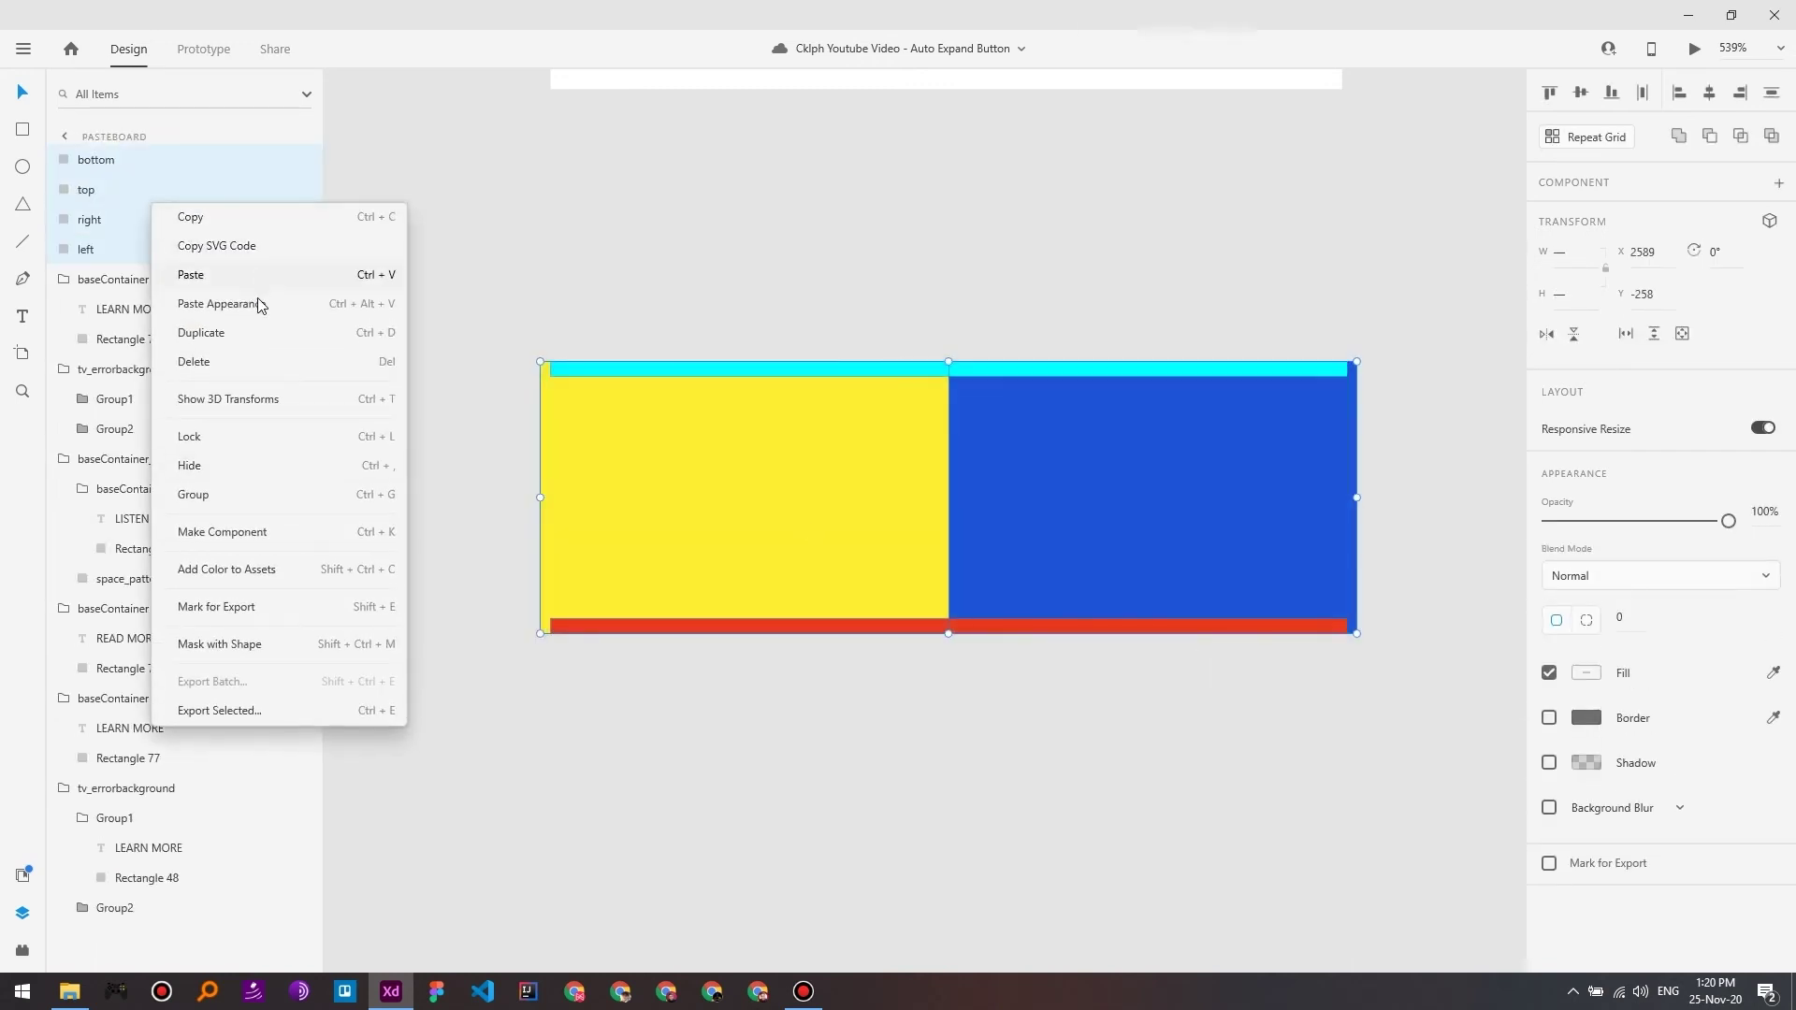
left_click(192, 494)
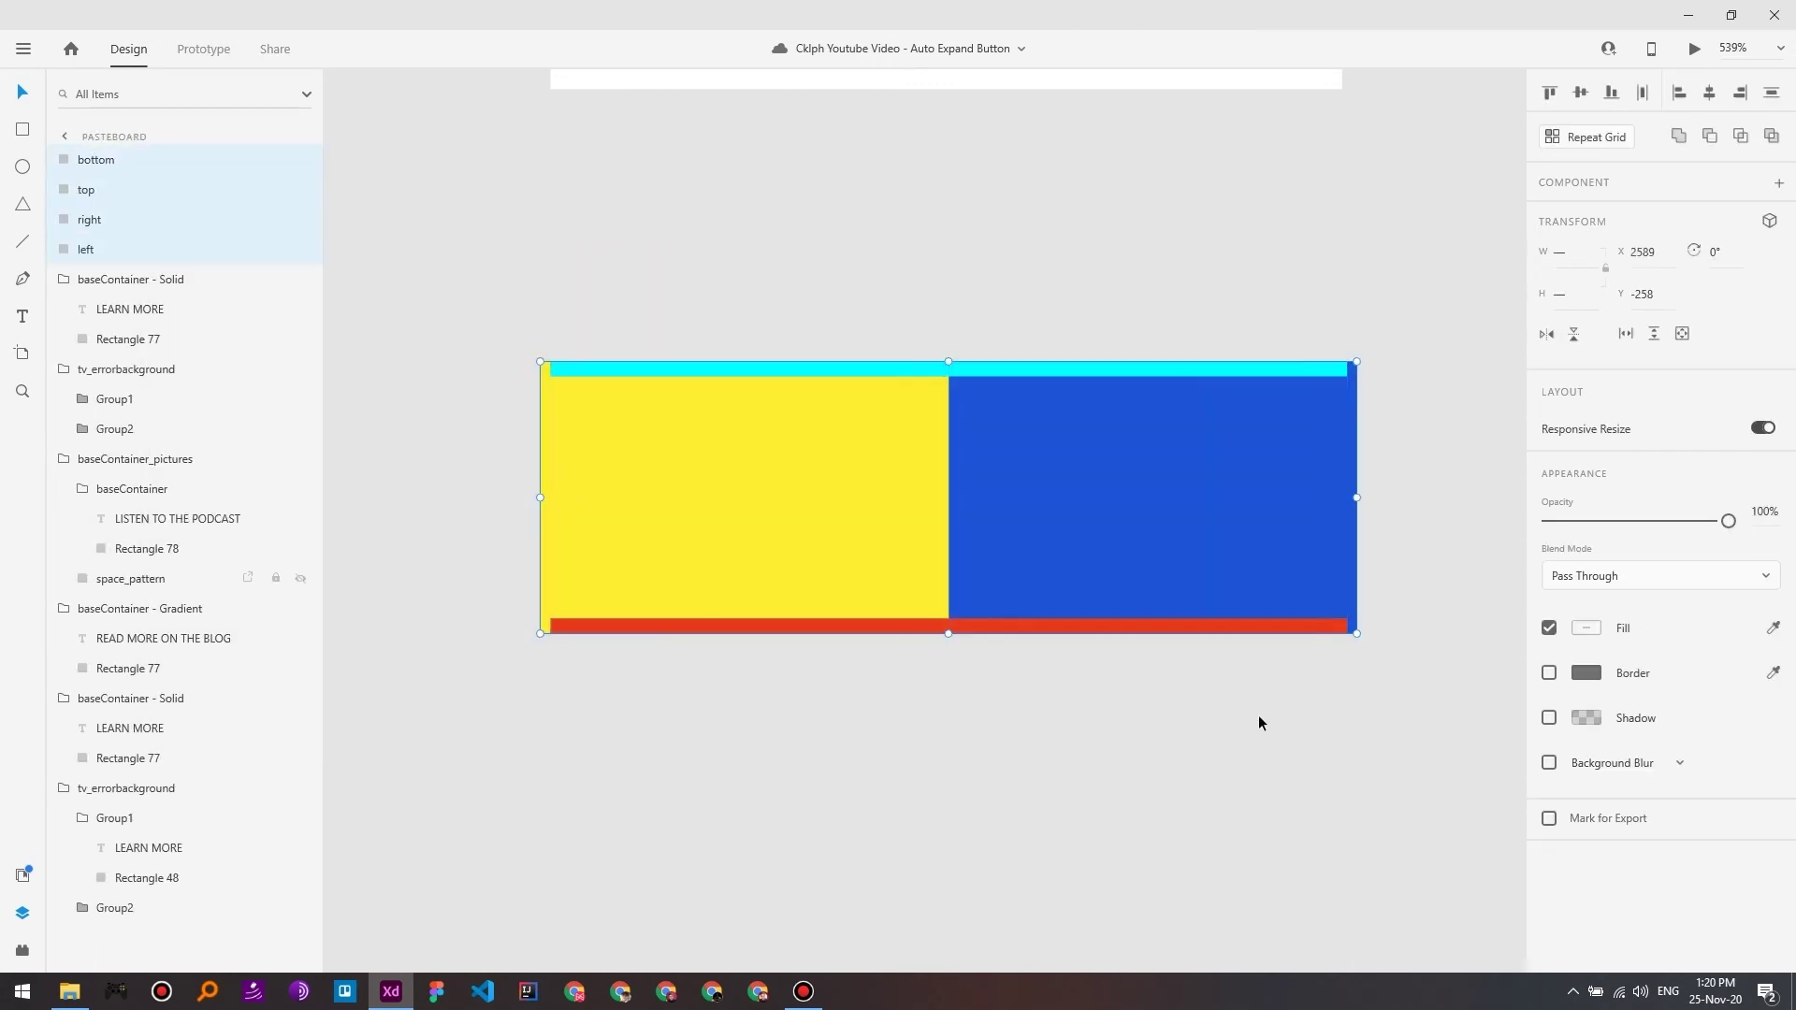
Step: Rename the group of four coloured shapes as tvAccent
double_click(122, 160)
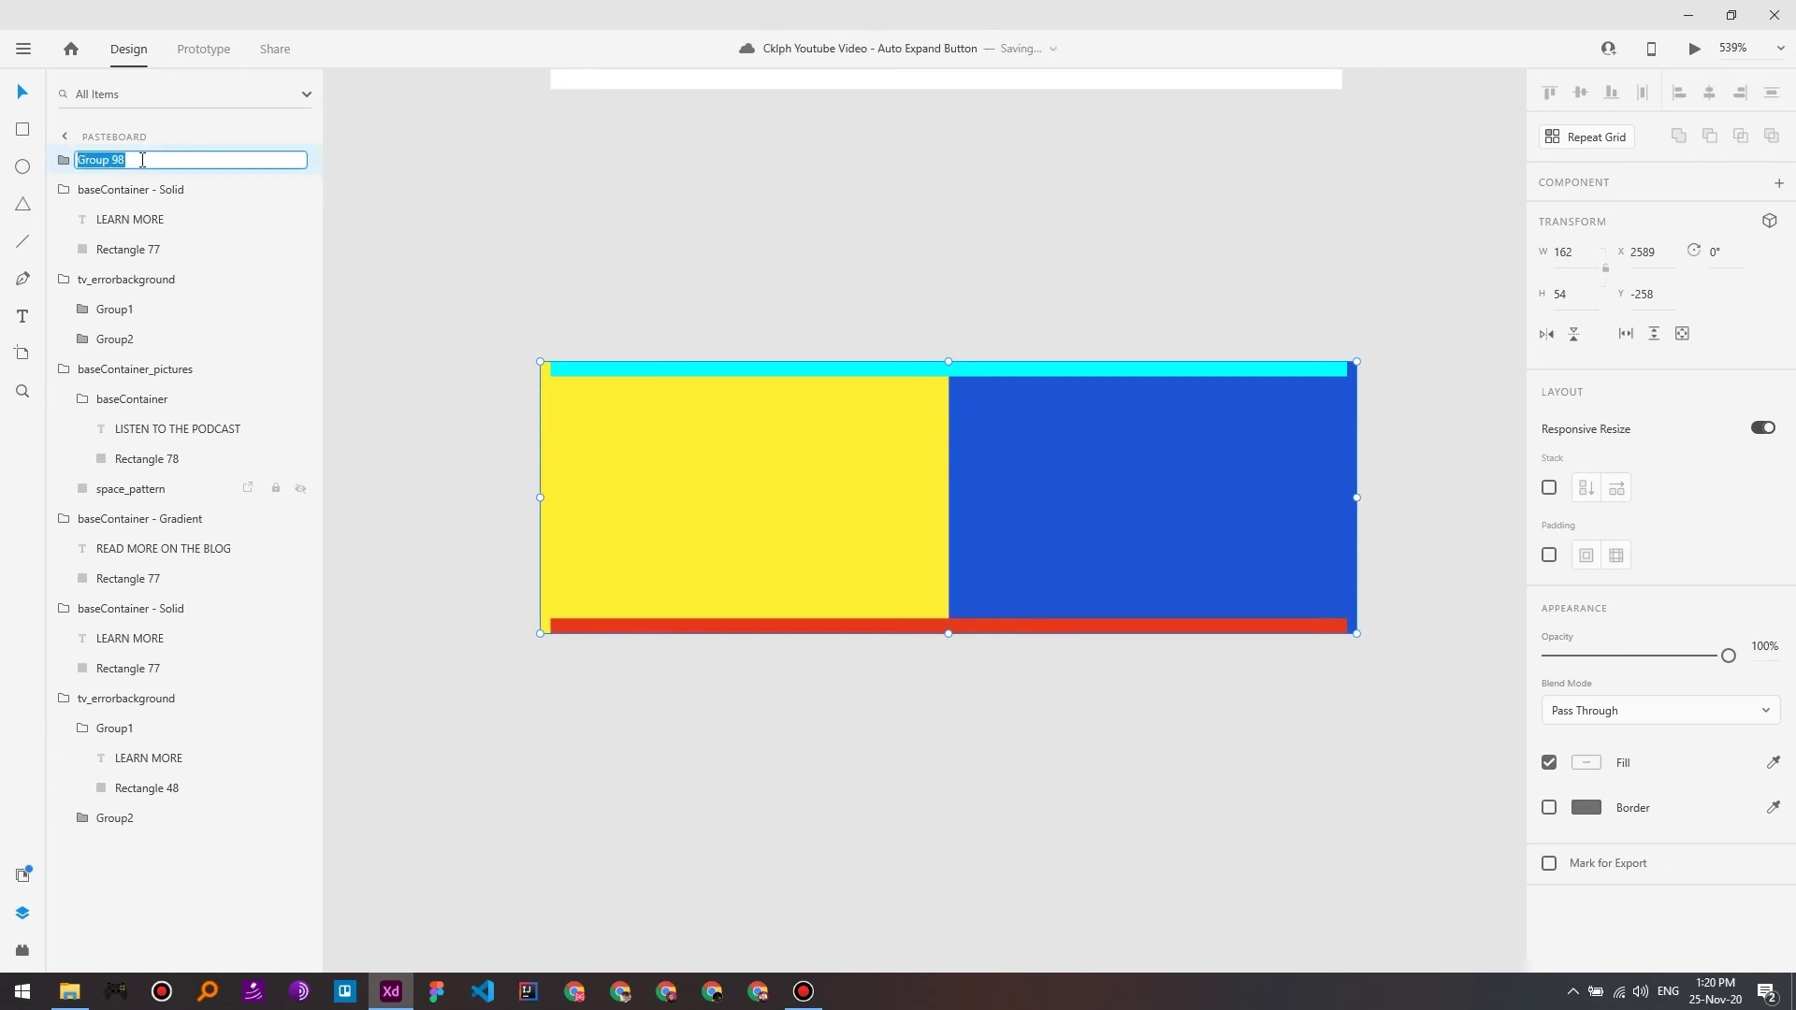
type("tvAccent")
key("Return")
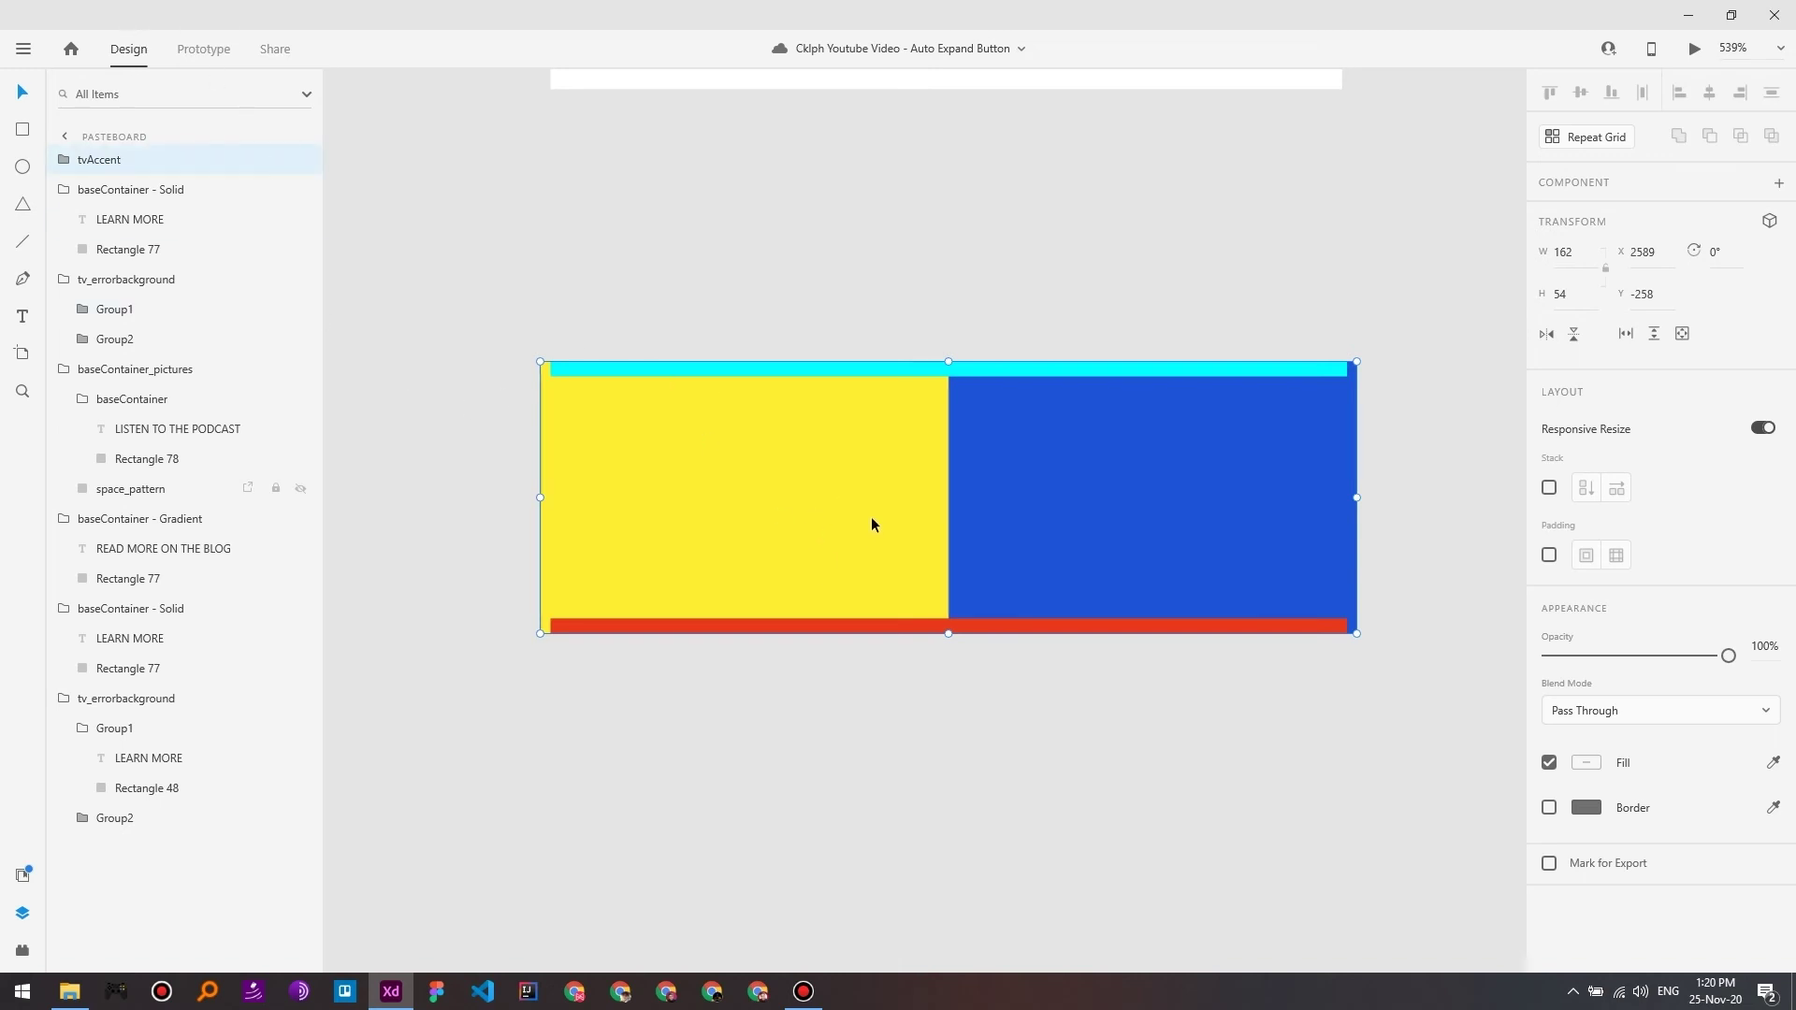
Step: Move the white LEARN MORE button onto the coloured shapes and place its layer above the tvAccent group
scroll(872, 519, "up", 4)
left_click(814, 267)
scroll(901, 309, "down", 3)
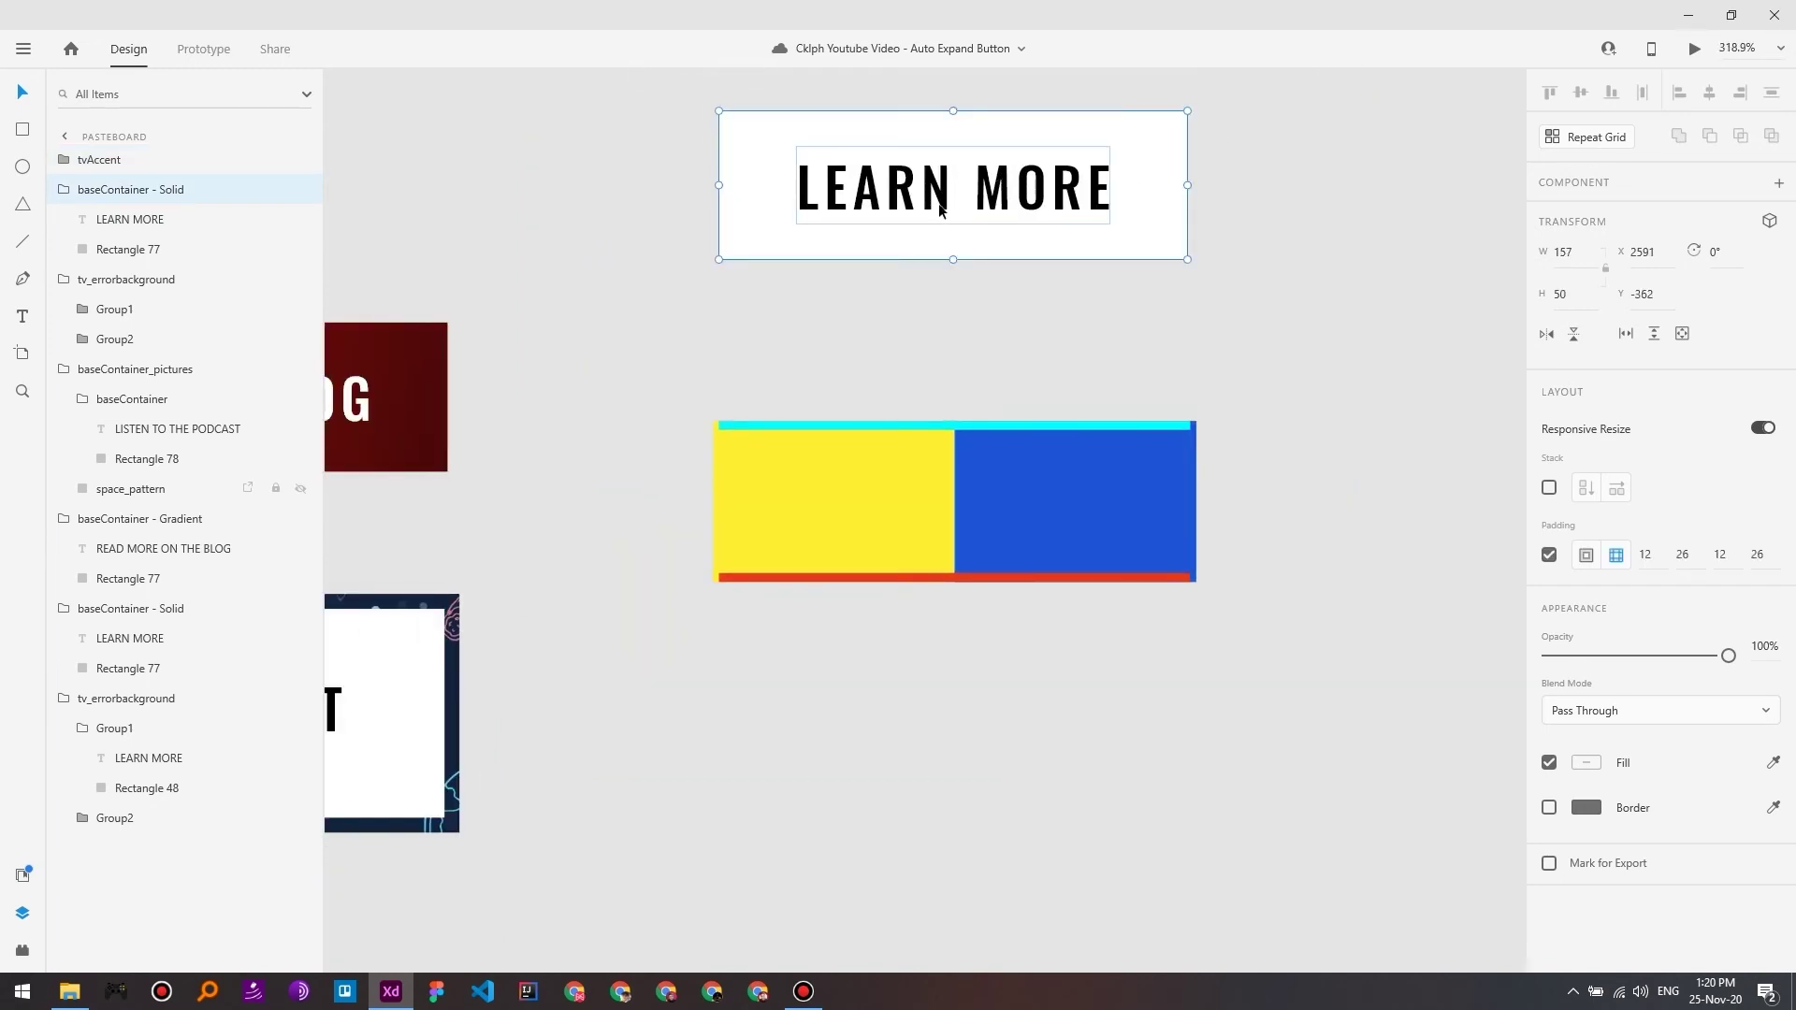
left_click_drag(908, 192, 907, 515)
left_click_drag(140, 192, 138, 150)
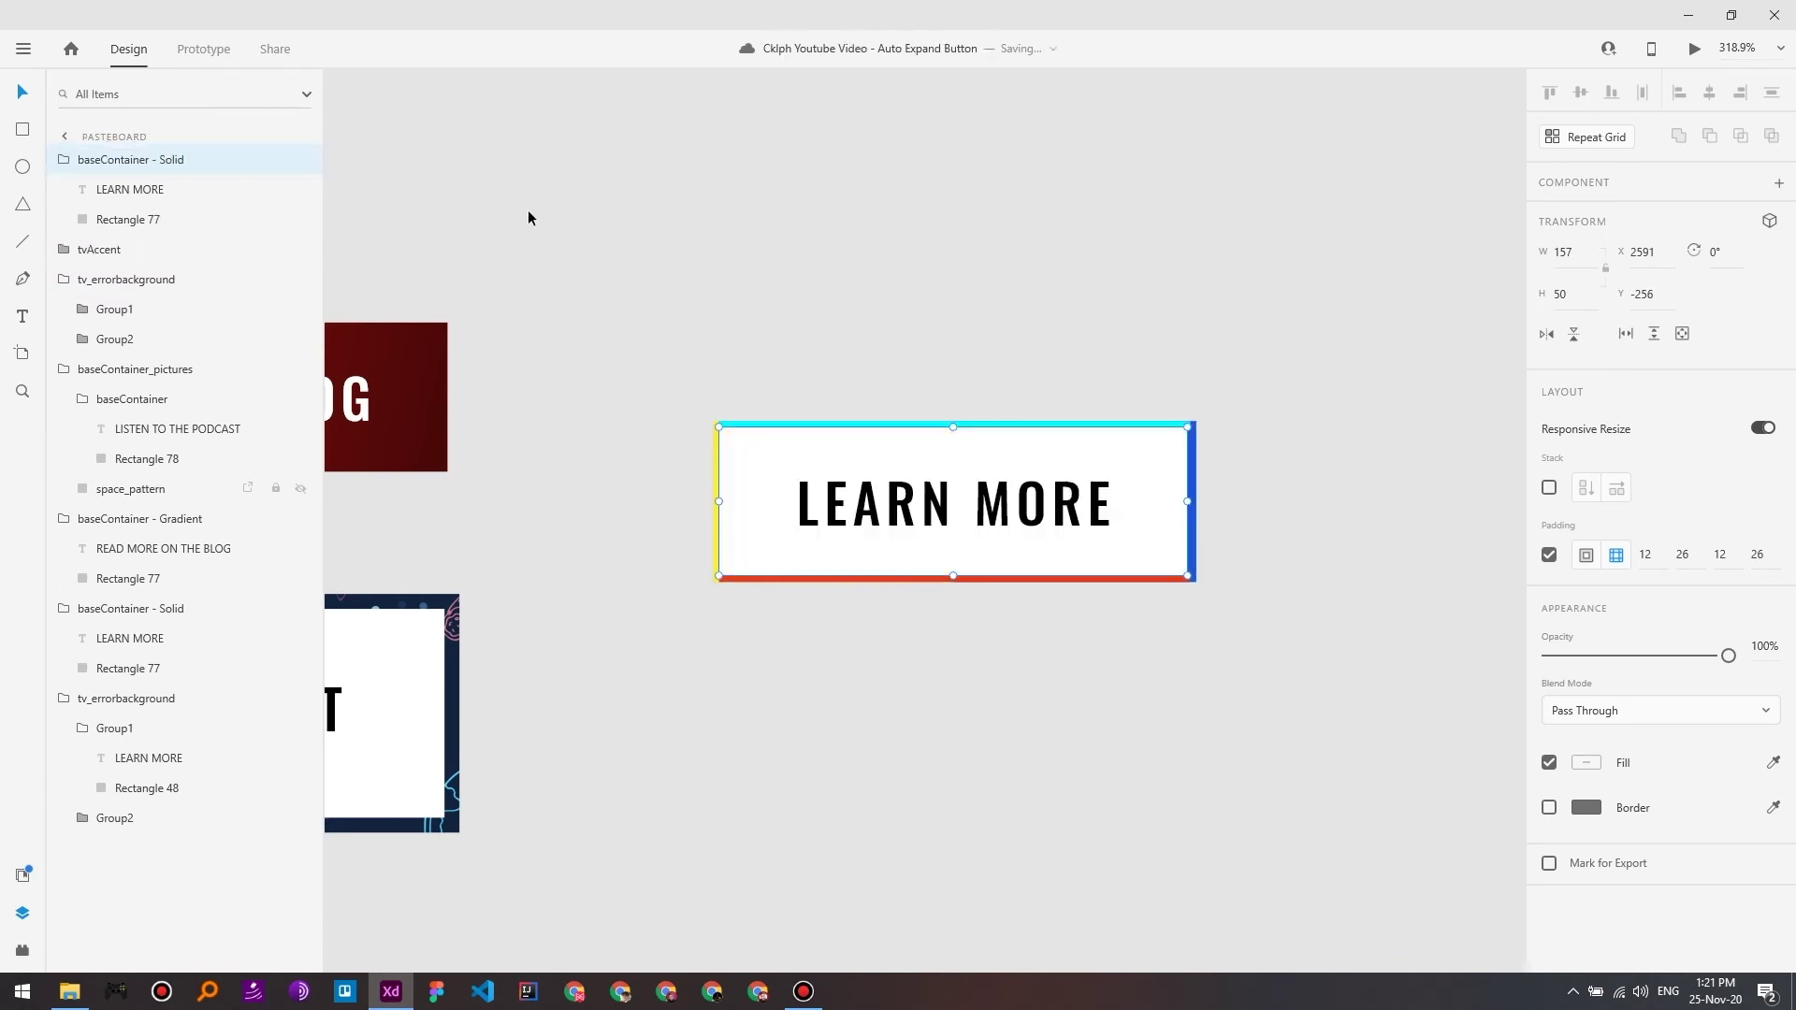
Step: Nudge the white LEARN MORE button horizontally to X 2592 within the coloured border
left_click(973, 309)
left_click(1099, 496)
scroll(1097, 497, "up", 5)
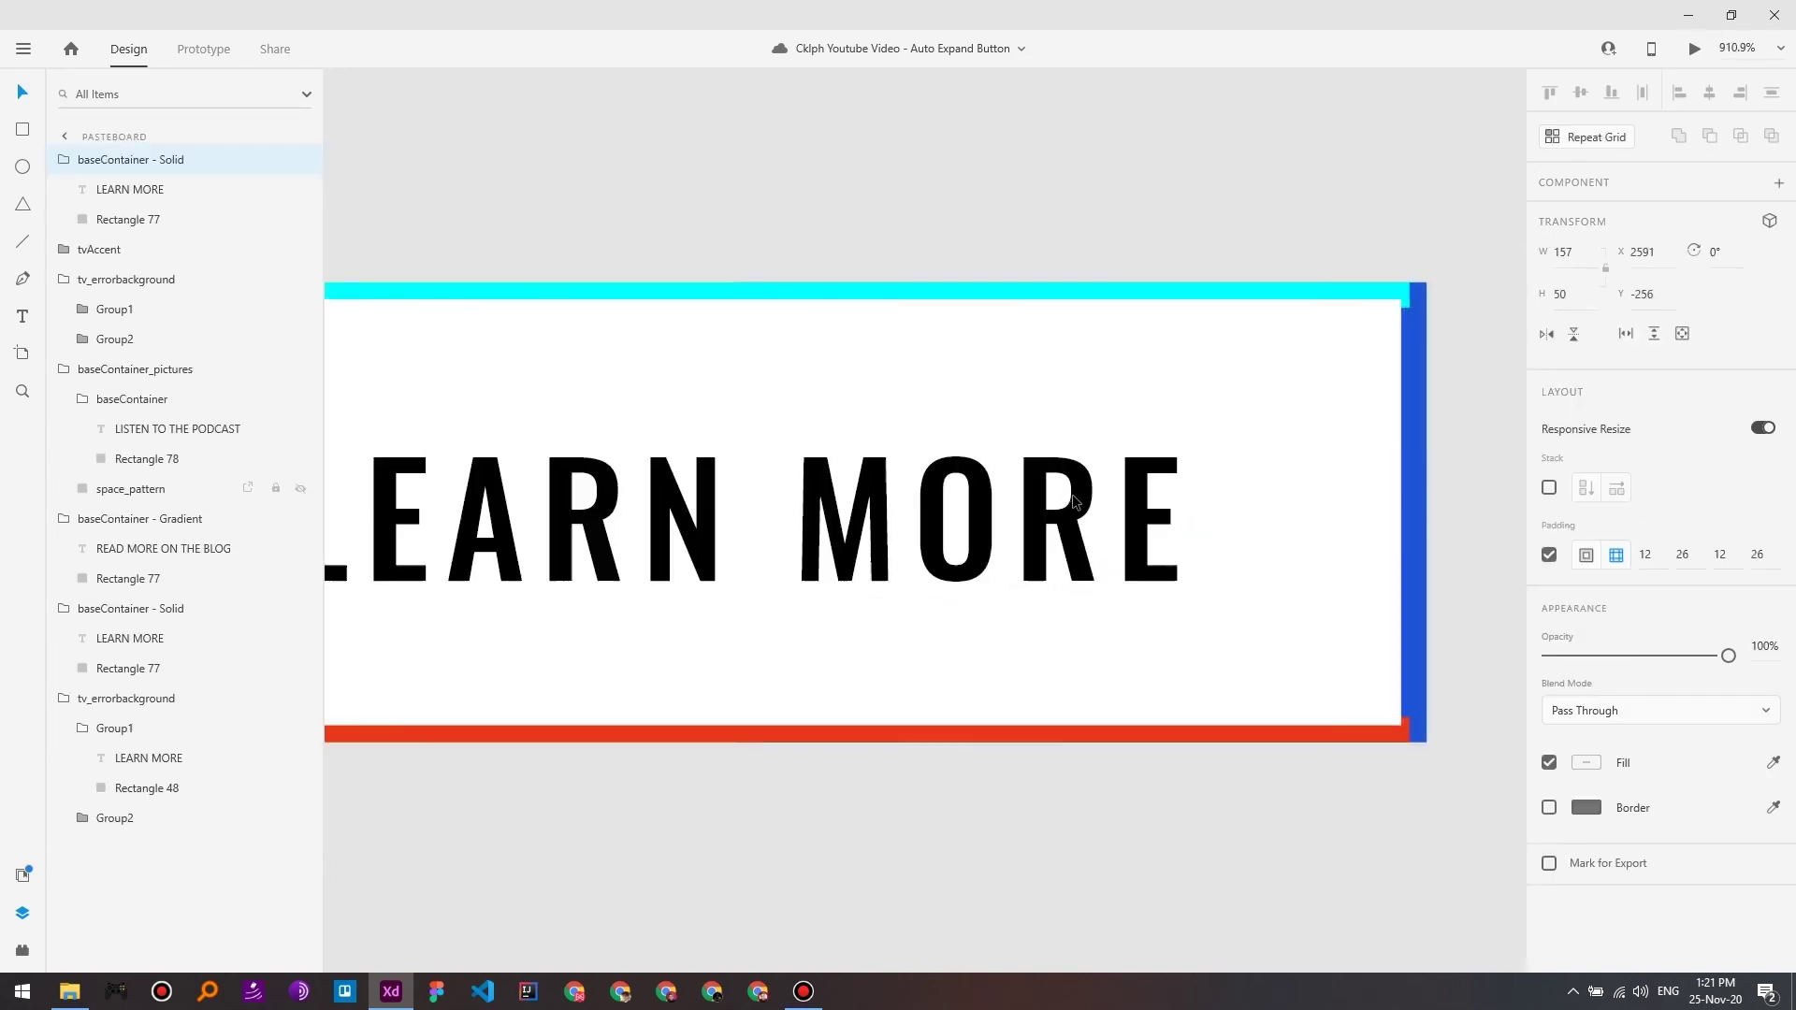
scroll(975, 482, "left", 3)
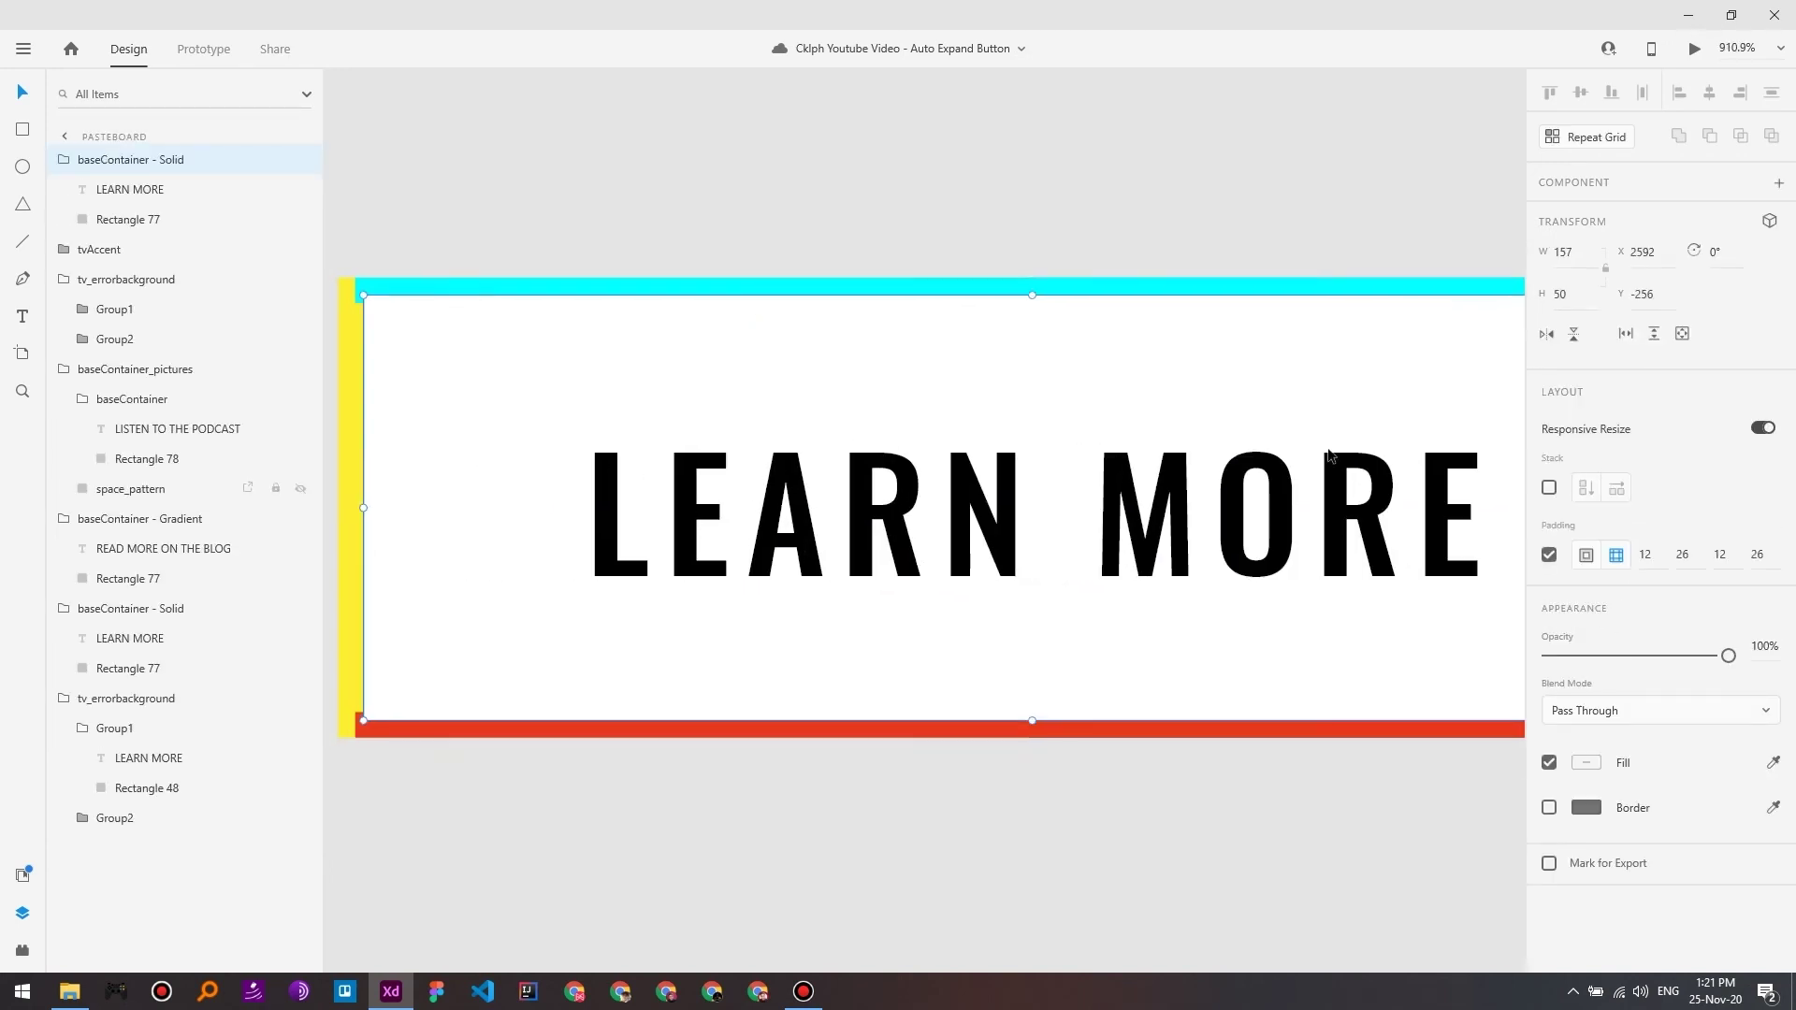
Step: Examine the coloured border's thickness and corners around the white LEARN MORE button
left_click(811, 208)
scroll(833, 452, "down", 1)
left_click(749, 397)
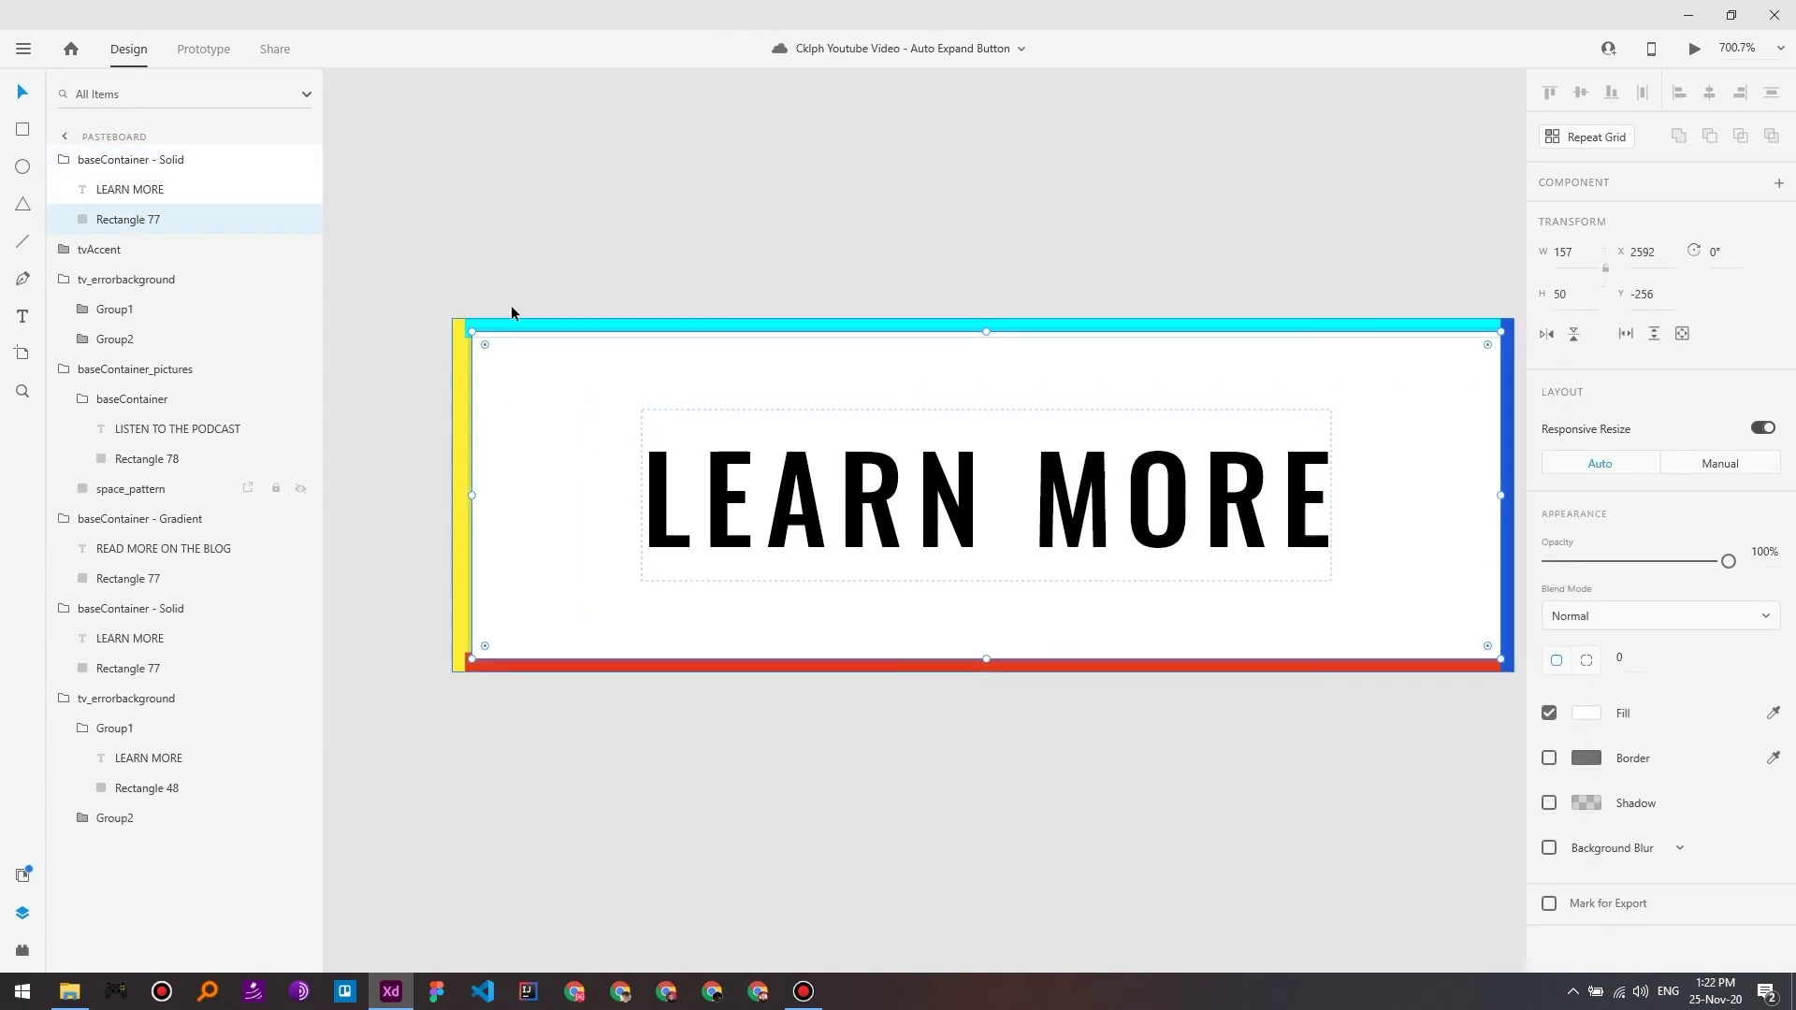
left_click(460, 313)
left_click(480, 356)
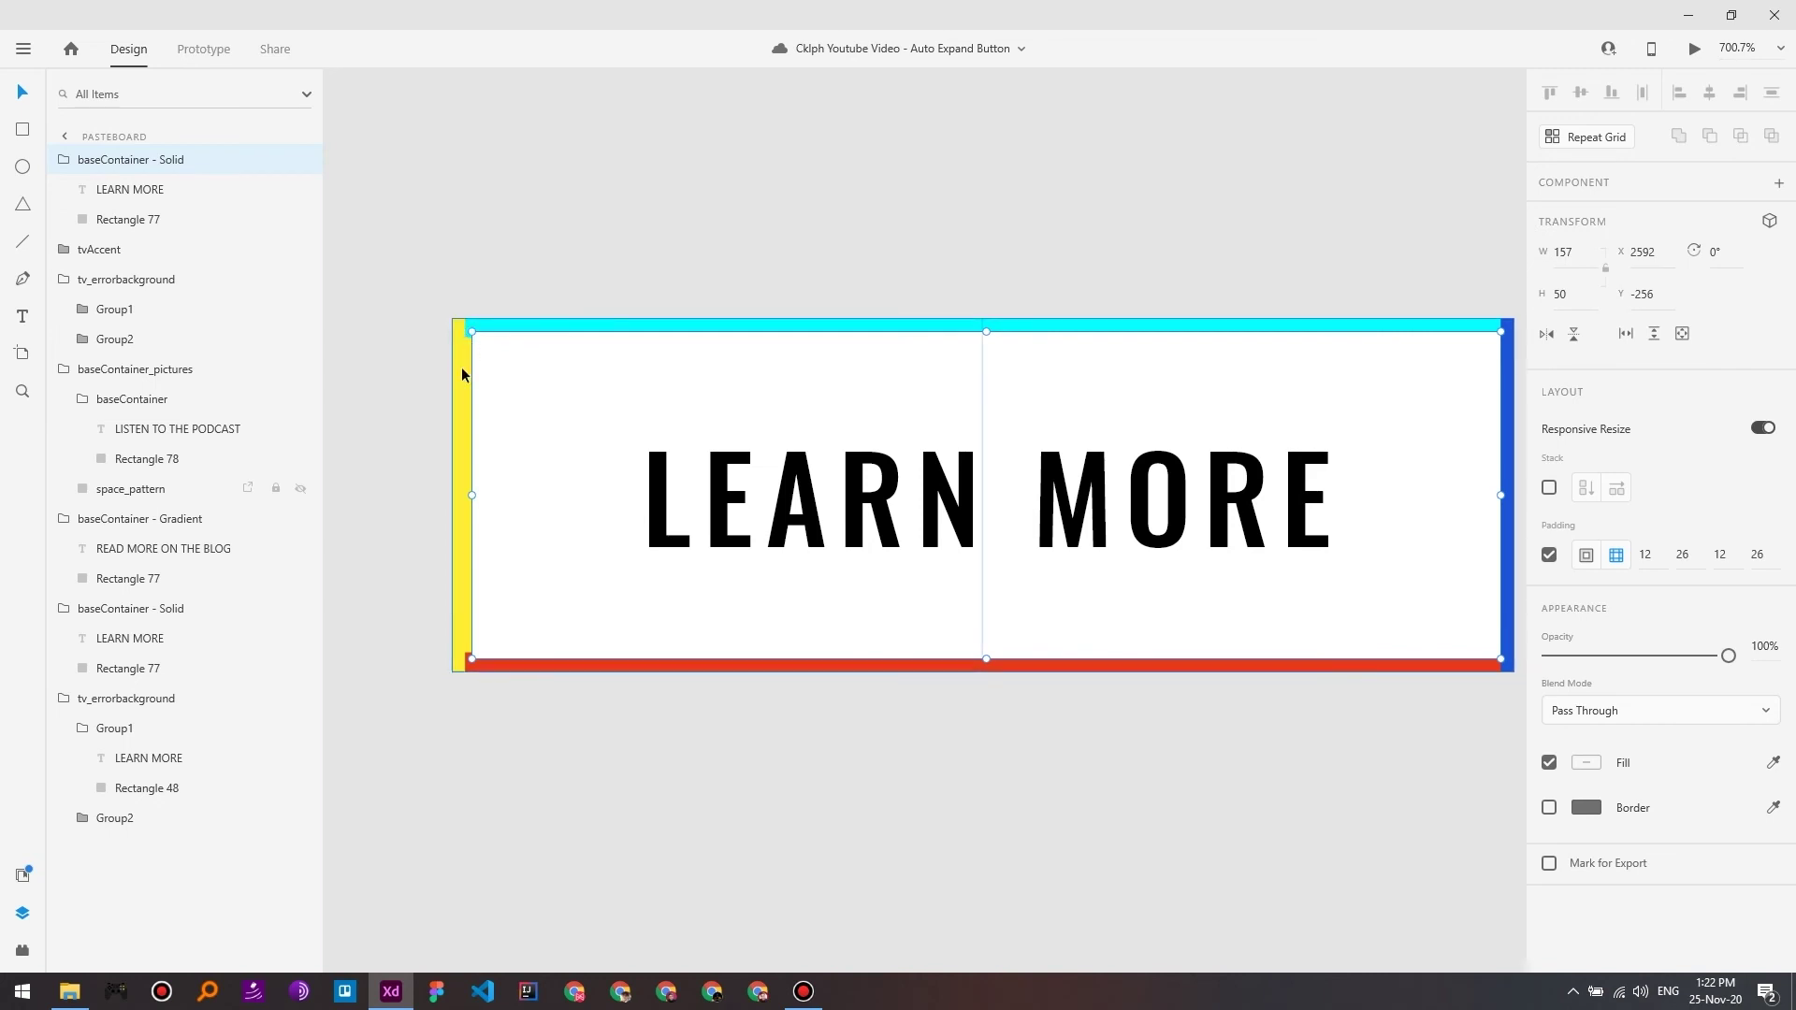
scroll(456, 359, "up", 2)
scroll(485, 533, "down", 3)
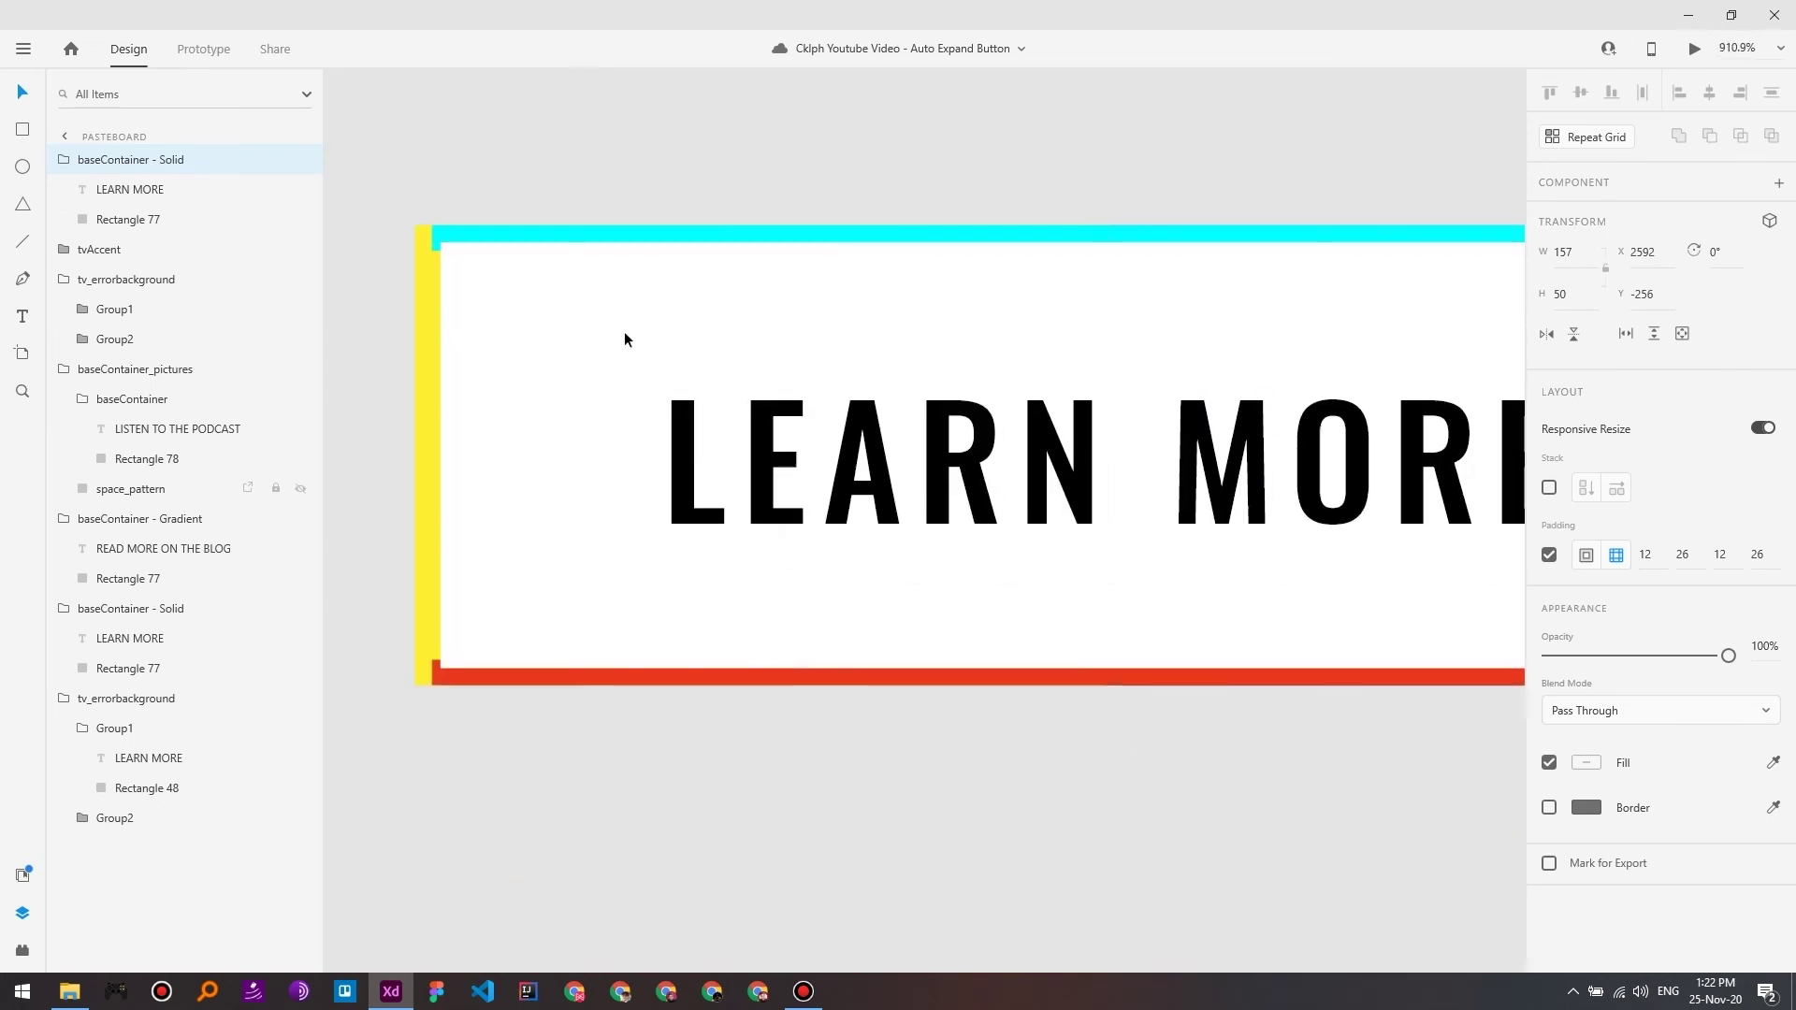
left_click(862, 223)
scroll(721, 247, "down", 2)
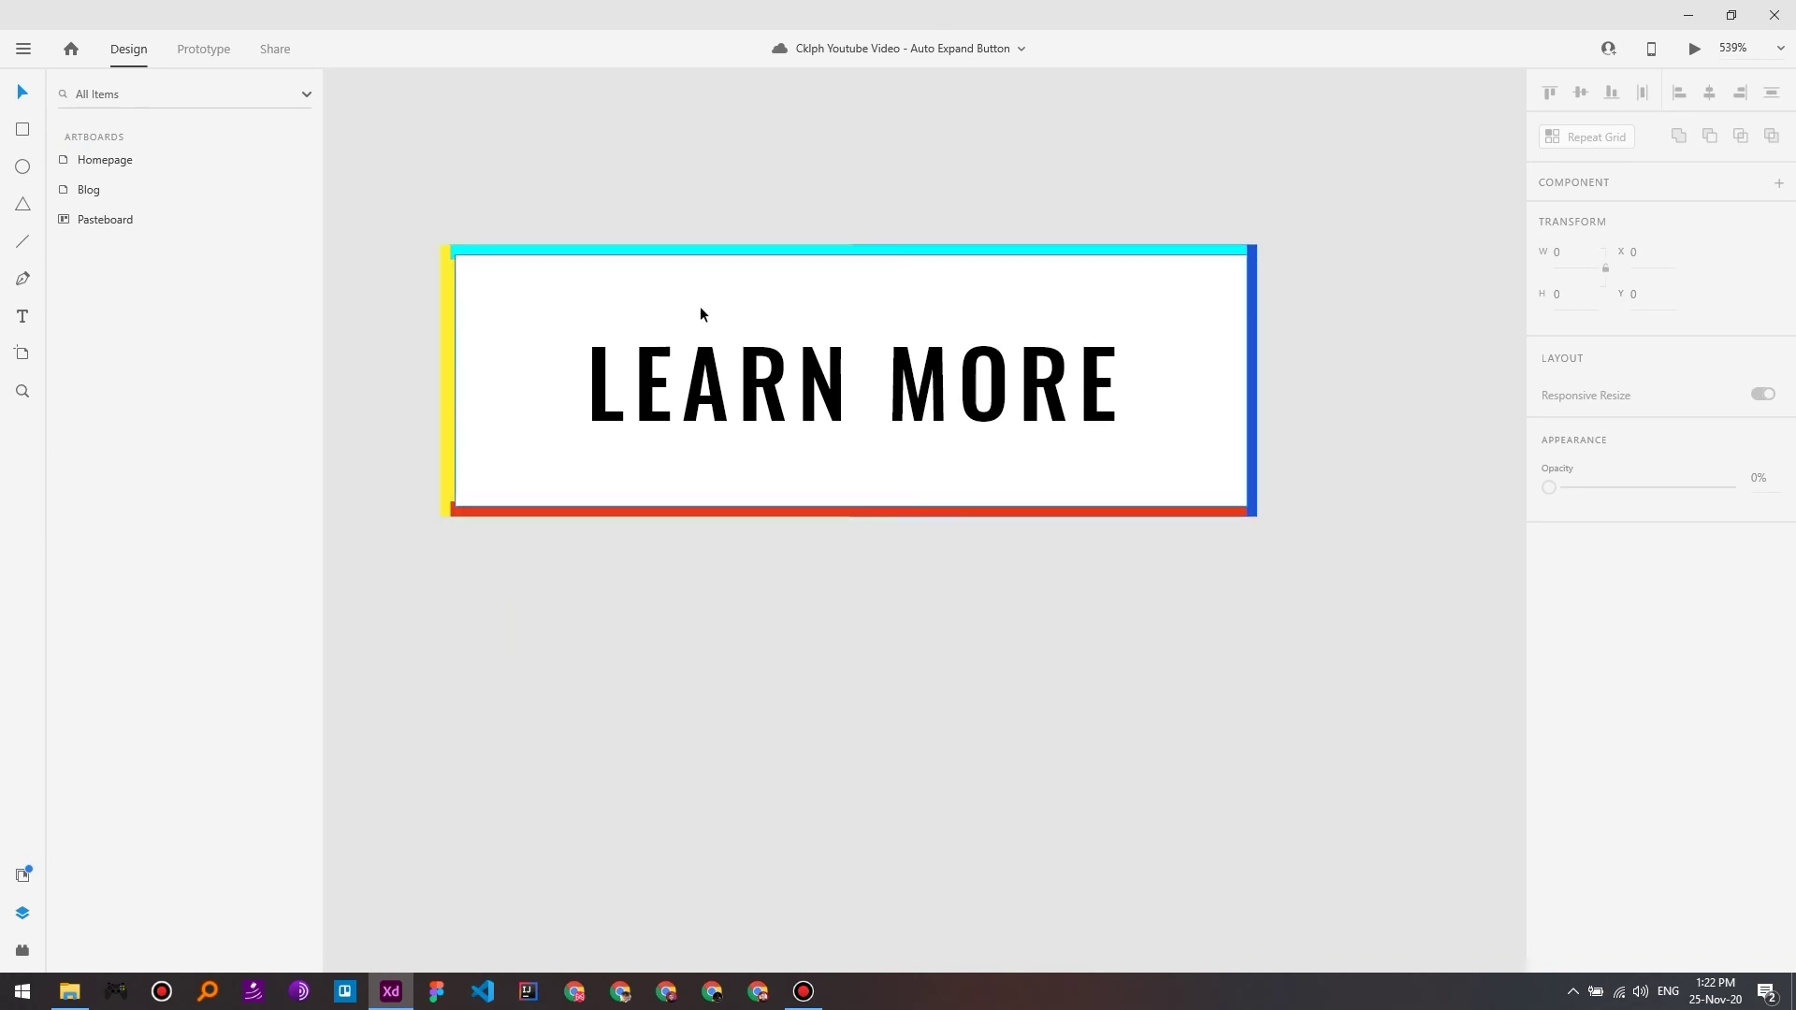
Step: Group the white button with tvAccent and name the group baseContainer - Custom Background
left_click_drag(390, 214, 1319, 554)
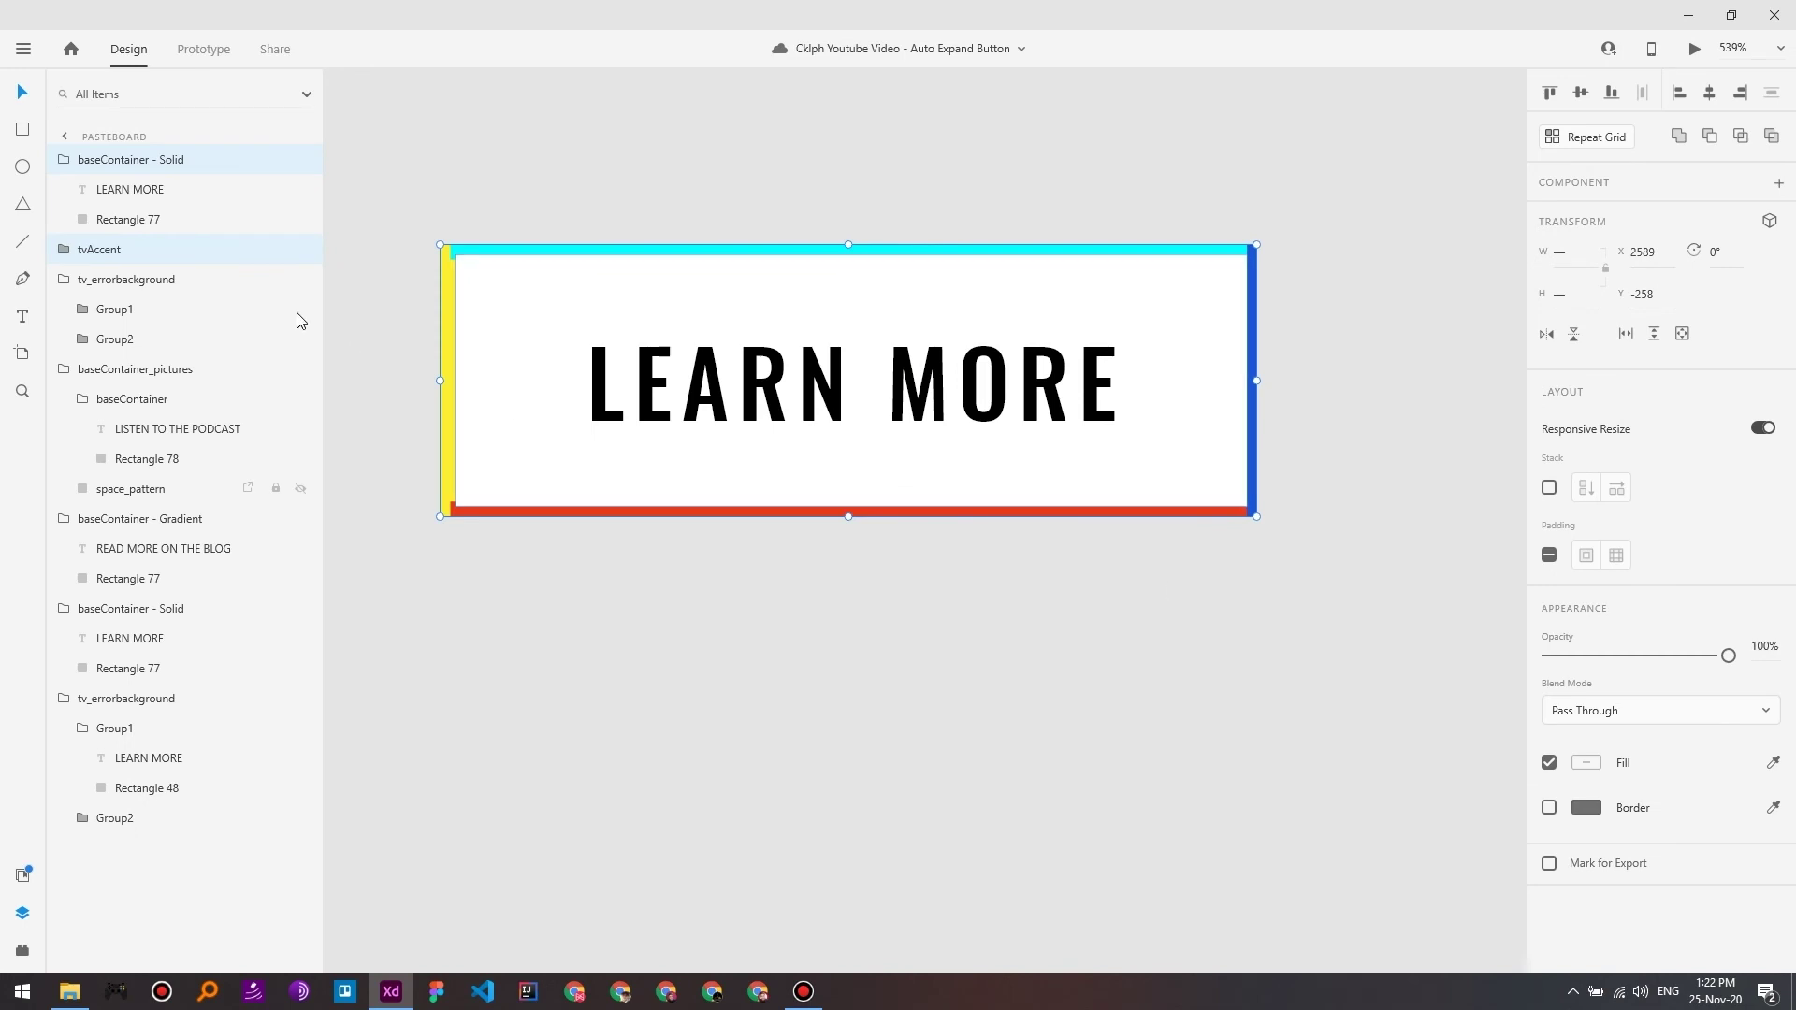
left_click(657, 136)
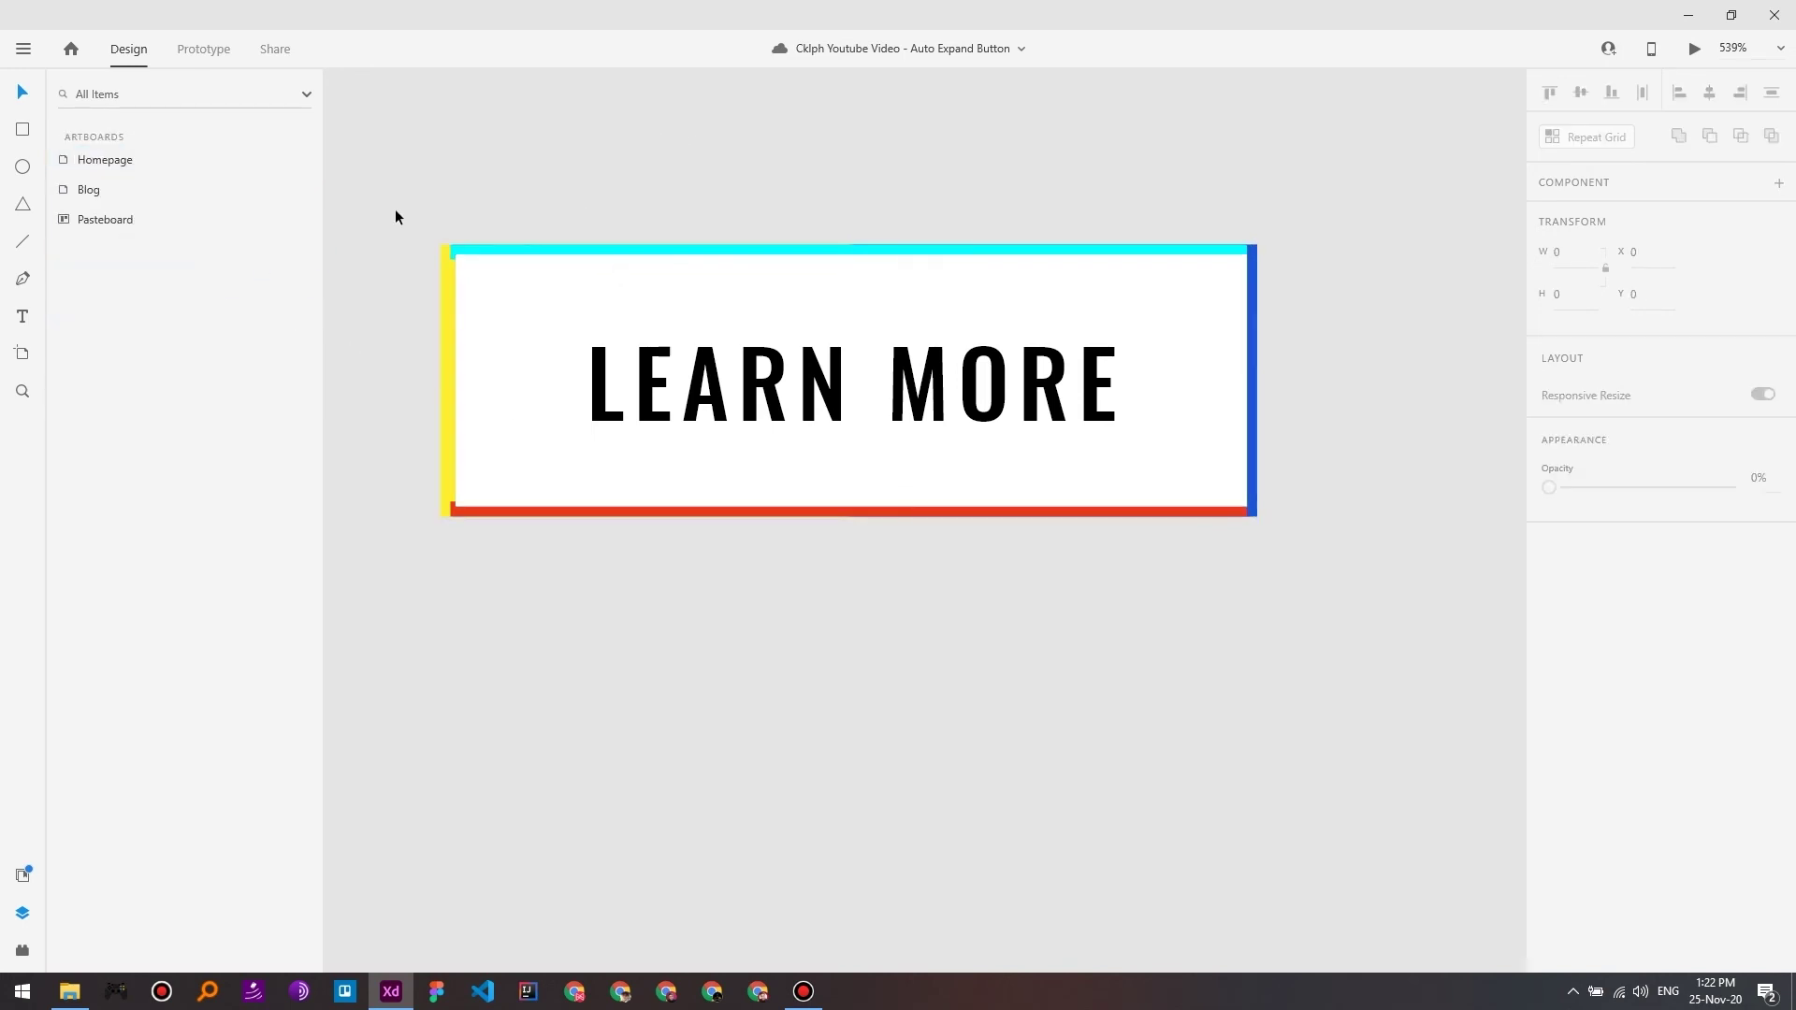
left_click_drag(396, 217, 1300, 623)
key("ctrl+g")
double_click(97, 160)
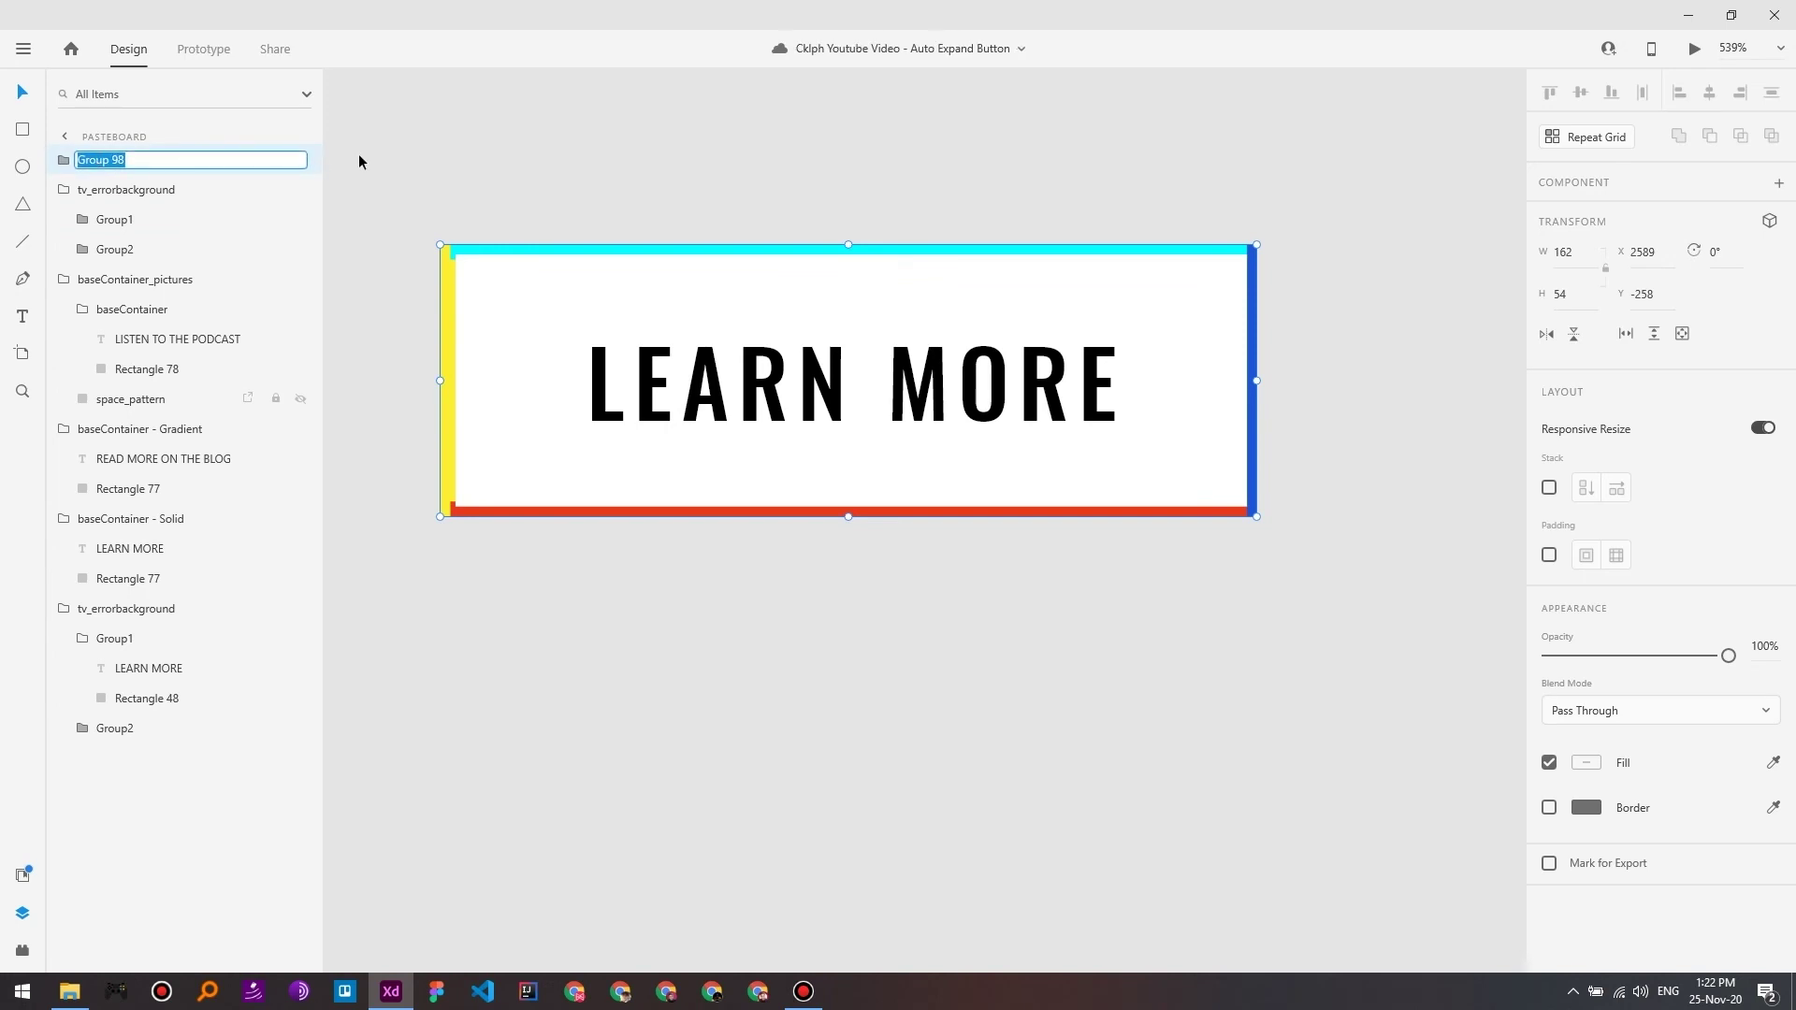
type("baseContainer - Custom Background")
key("Return")
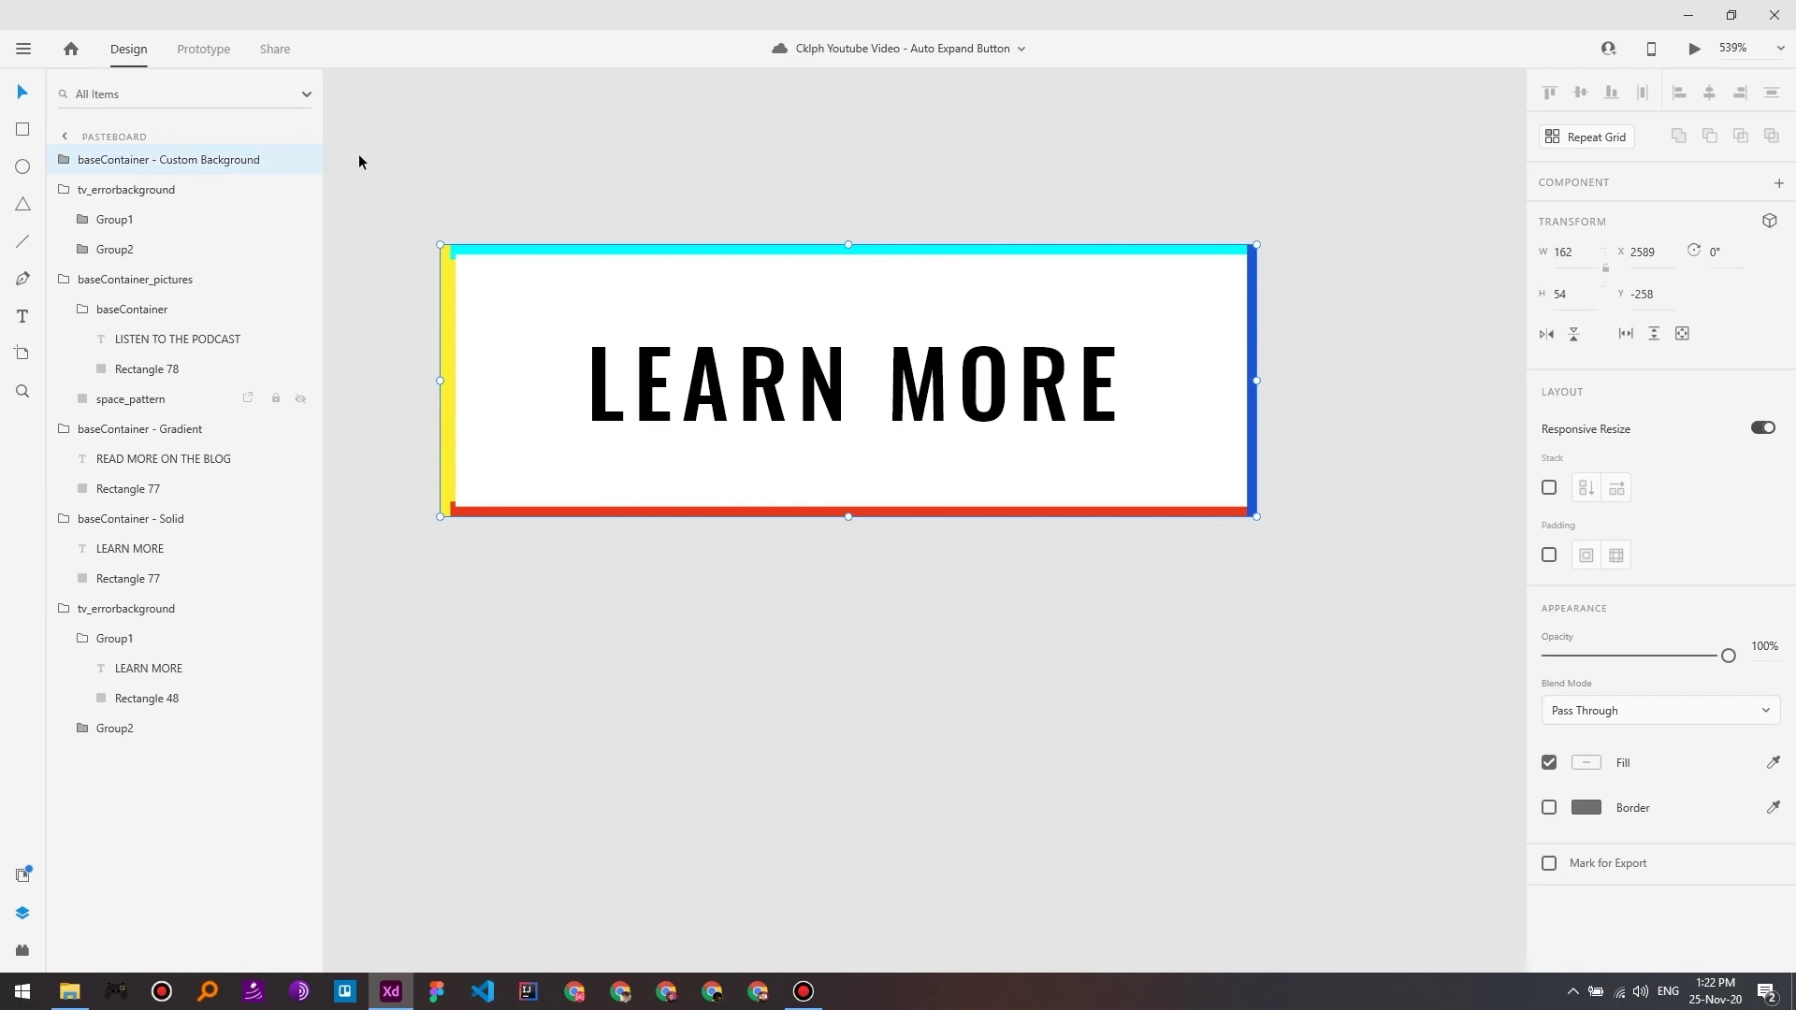
Step: Enable padding on the baseContainer - Custom Background group and set its left padding to 2
left_click(56, 163)
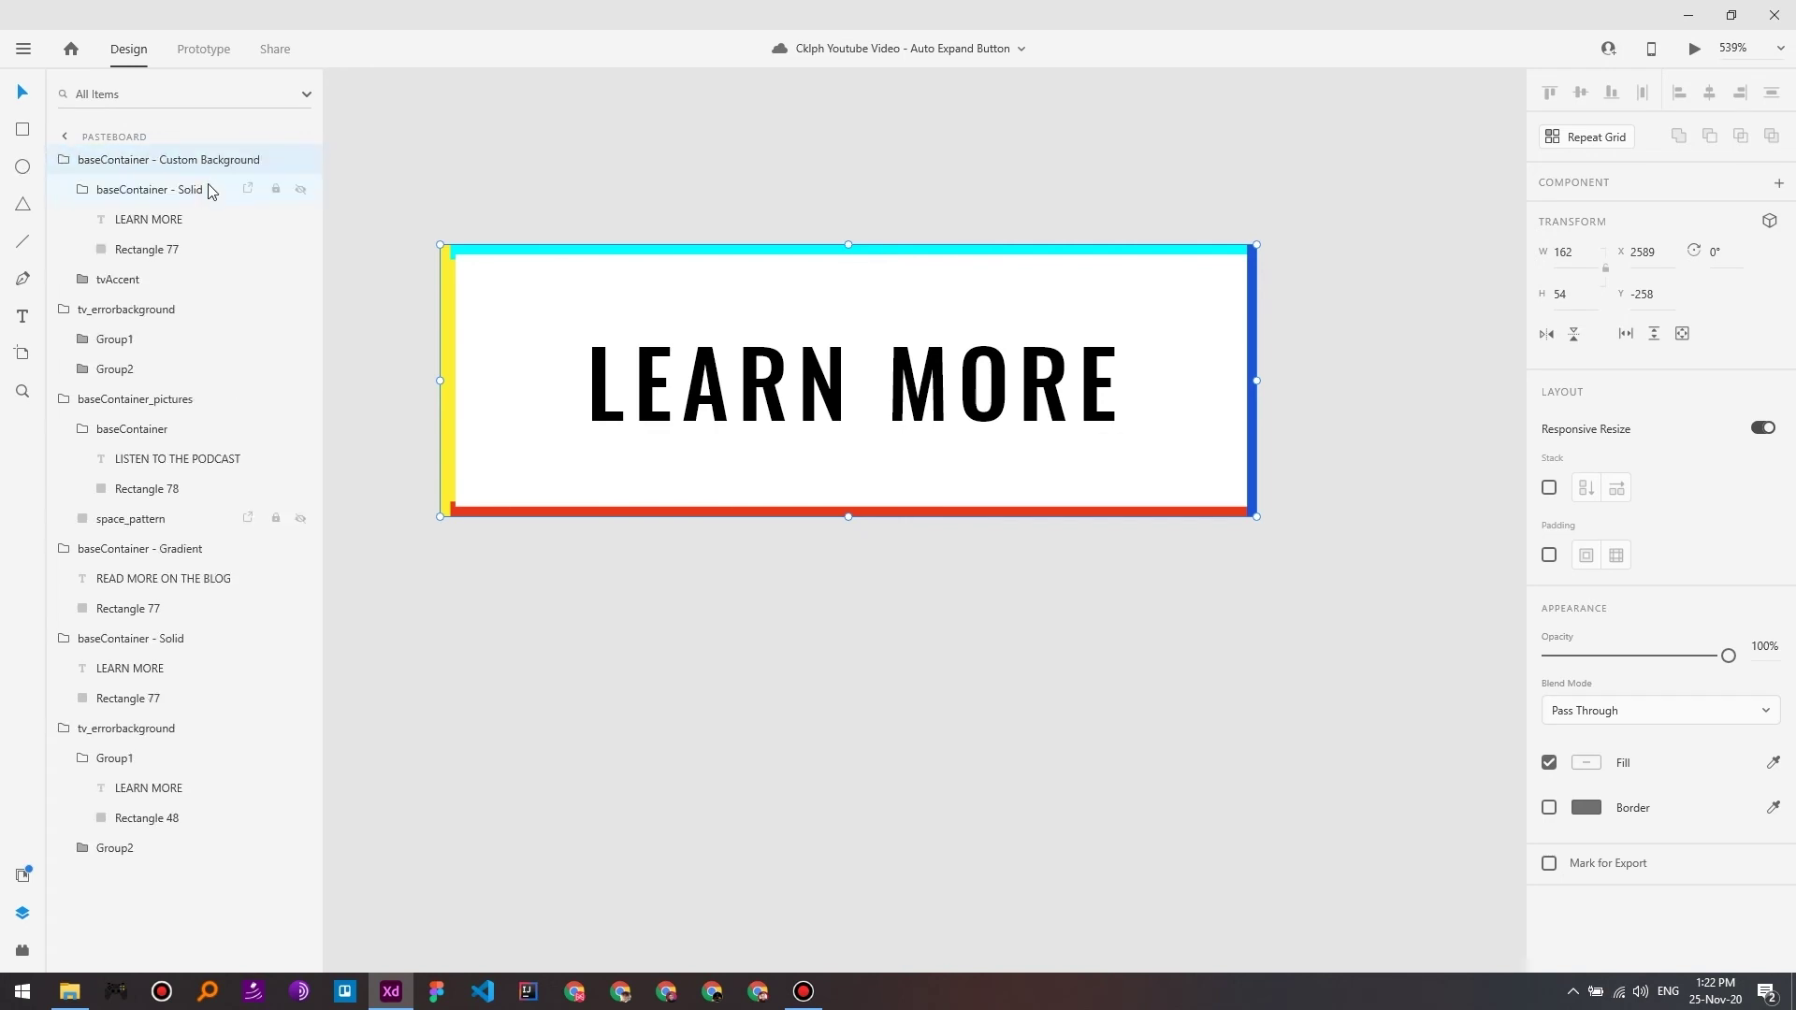
left_click(1550, 556)
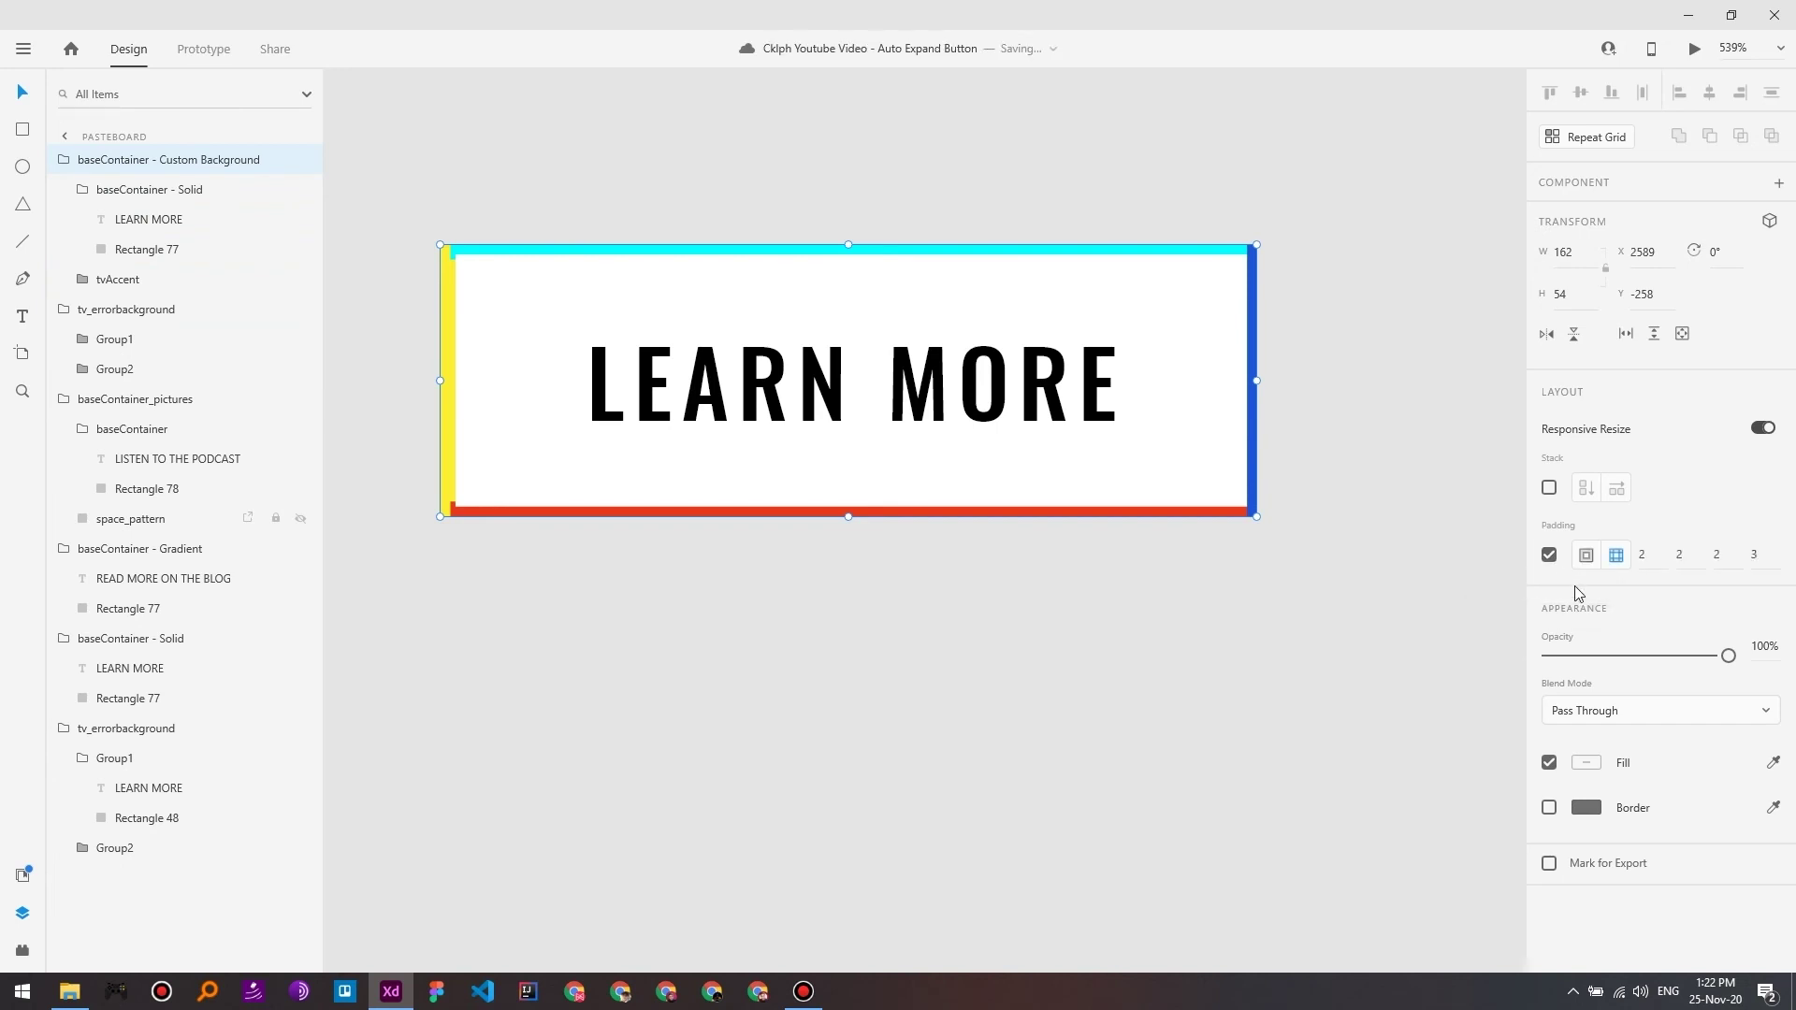
left_click(1755, 558)
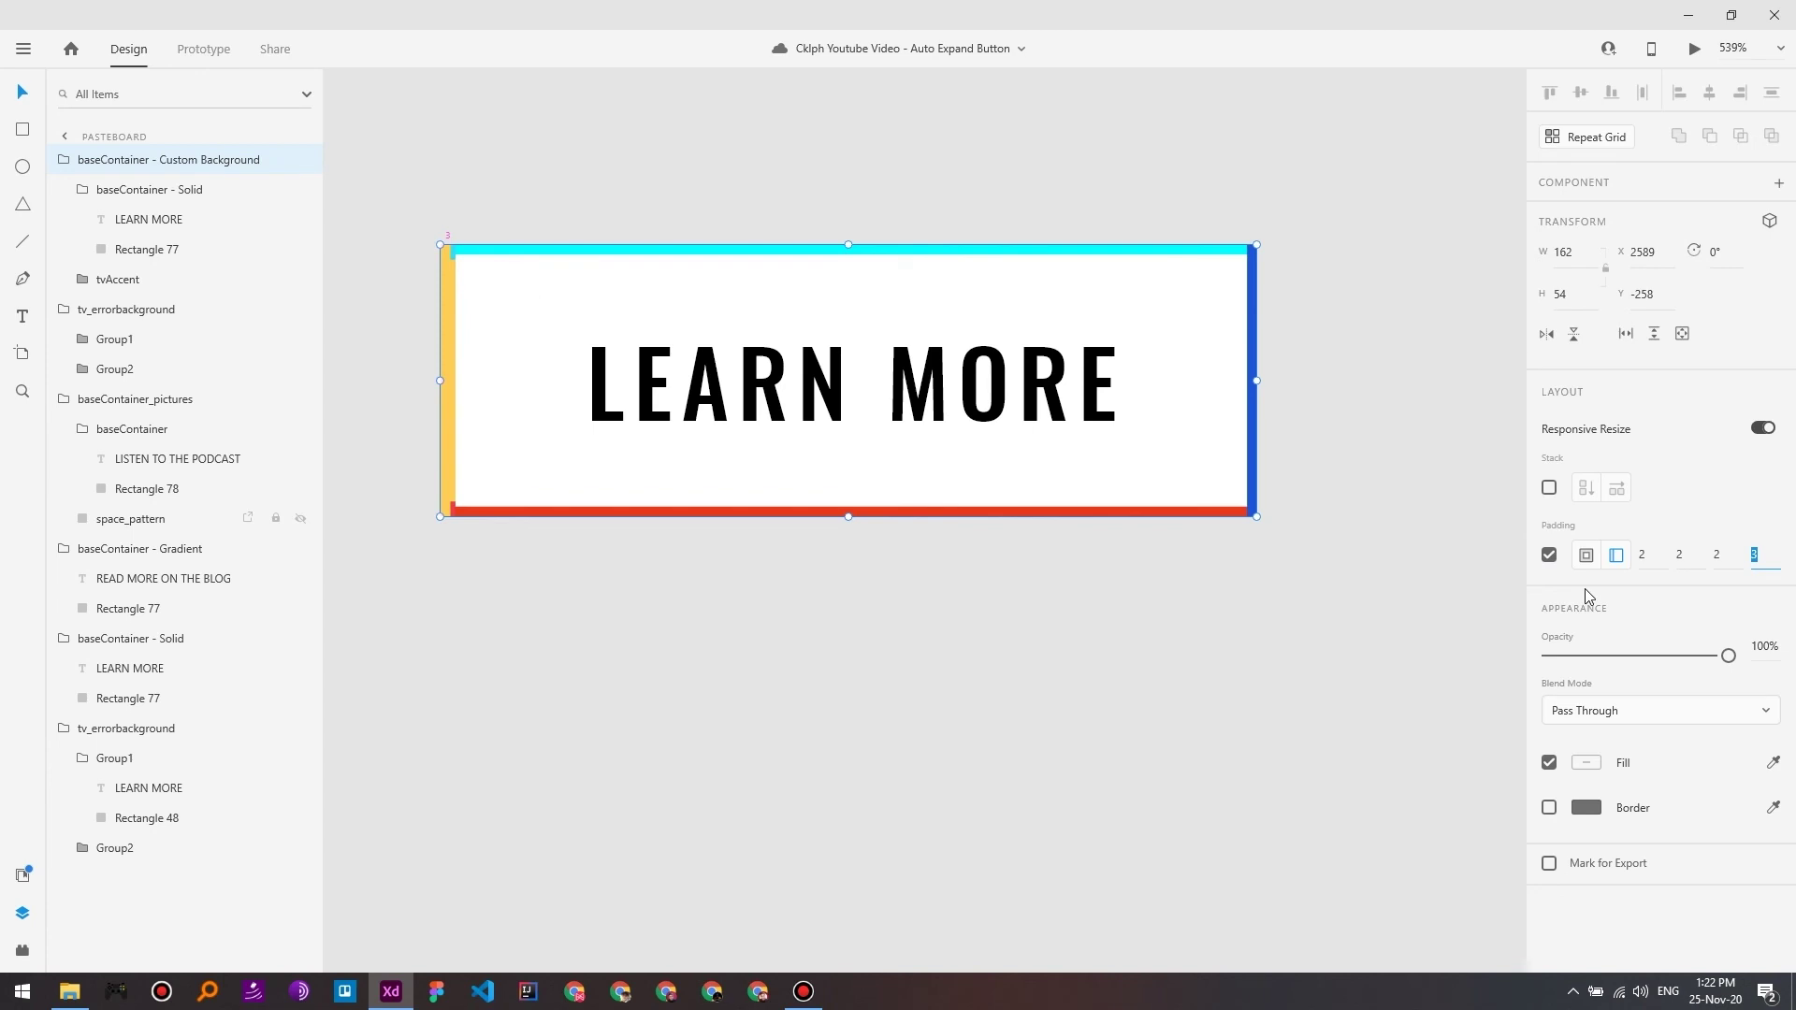
type("2")
key("Return")
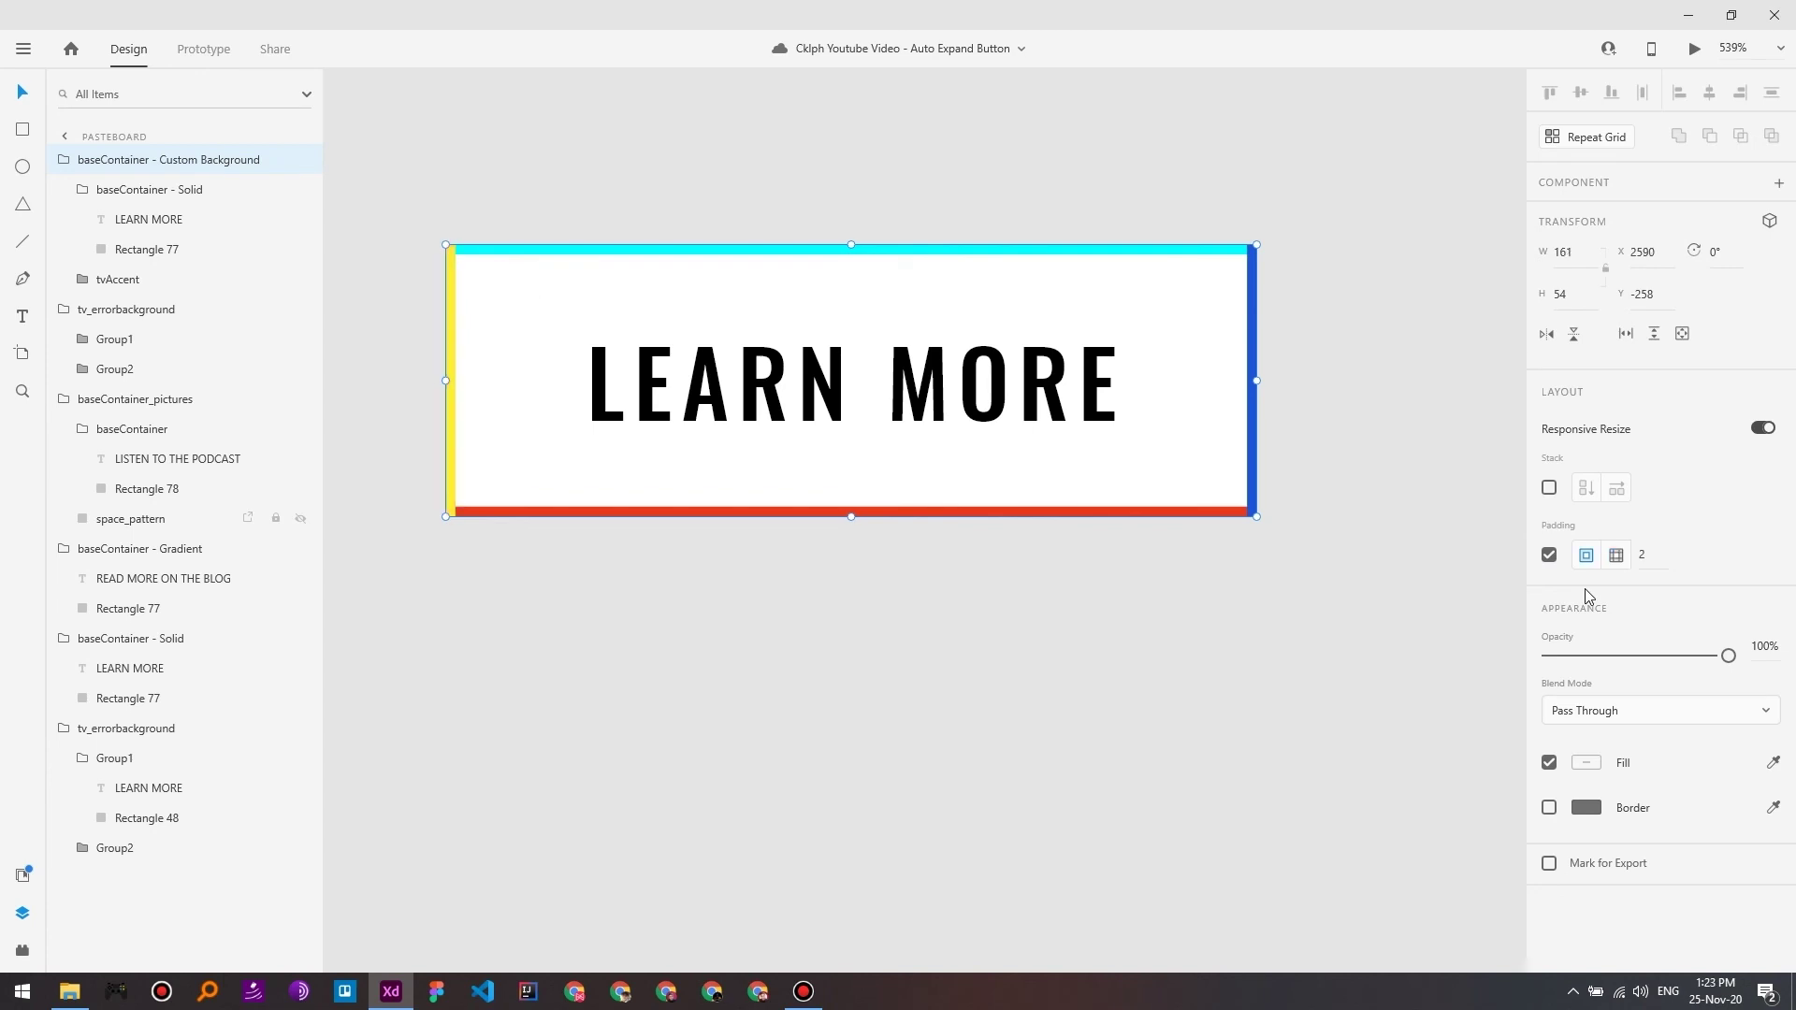
left_click(934, 621)
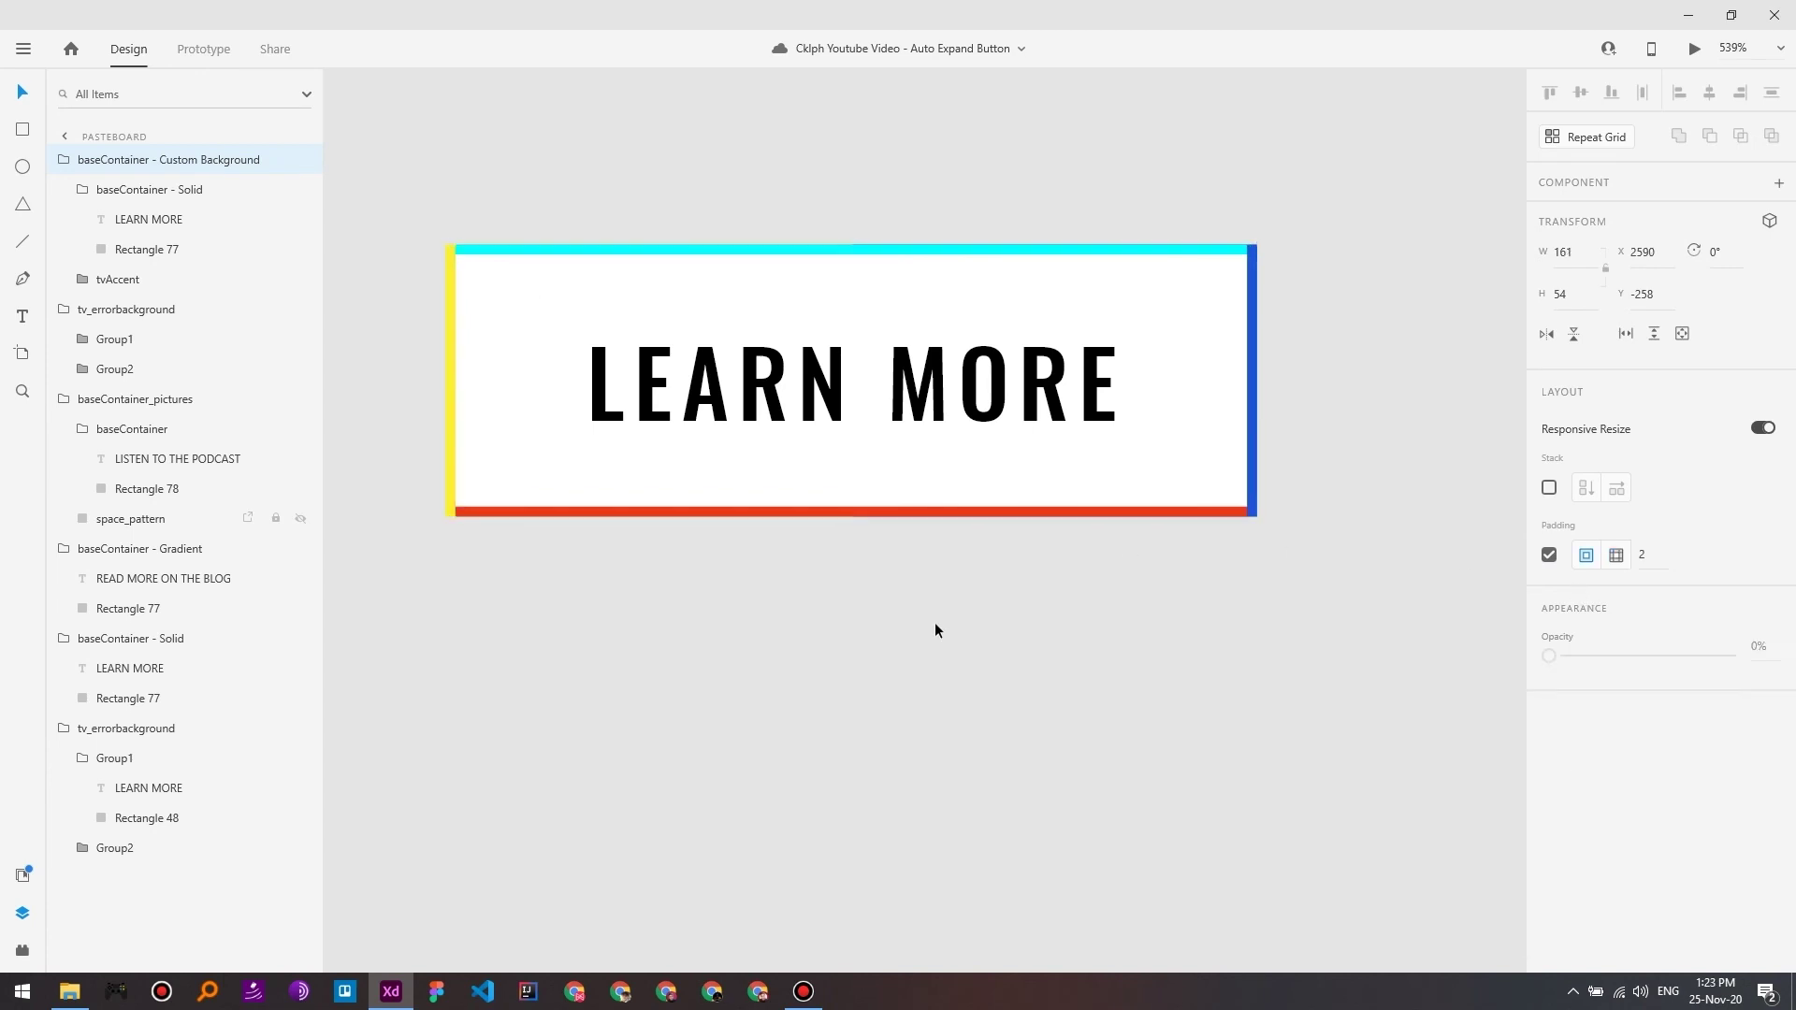
Step: Change the multicoloured-border button's label to READ MORE
left_click(946, 412)
double_click(946, 410)
double_click(947, 410)
double_click(947, 410)
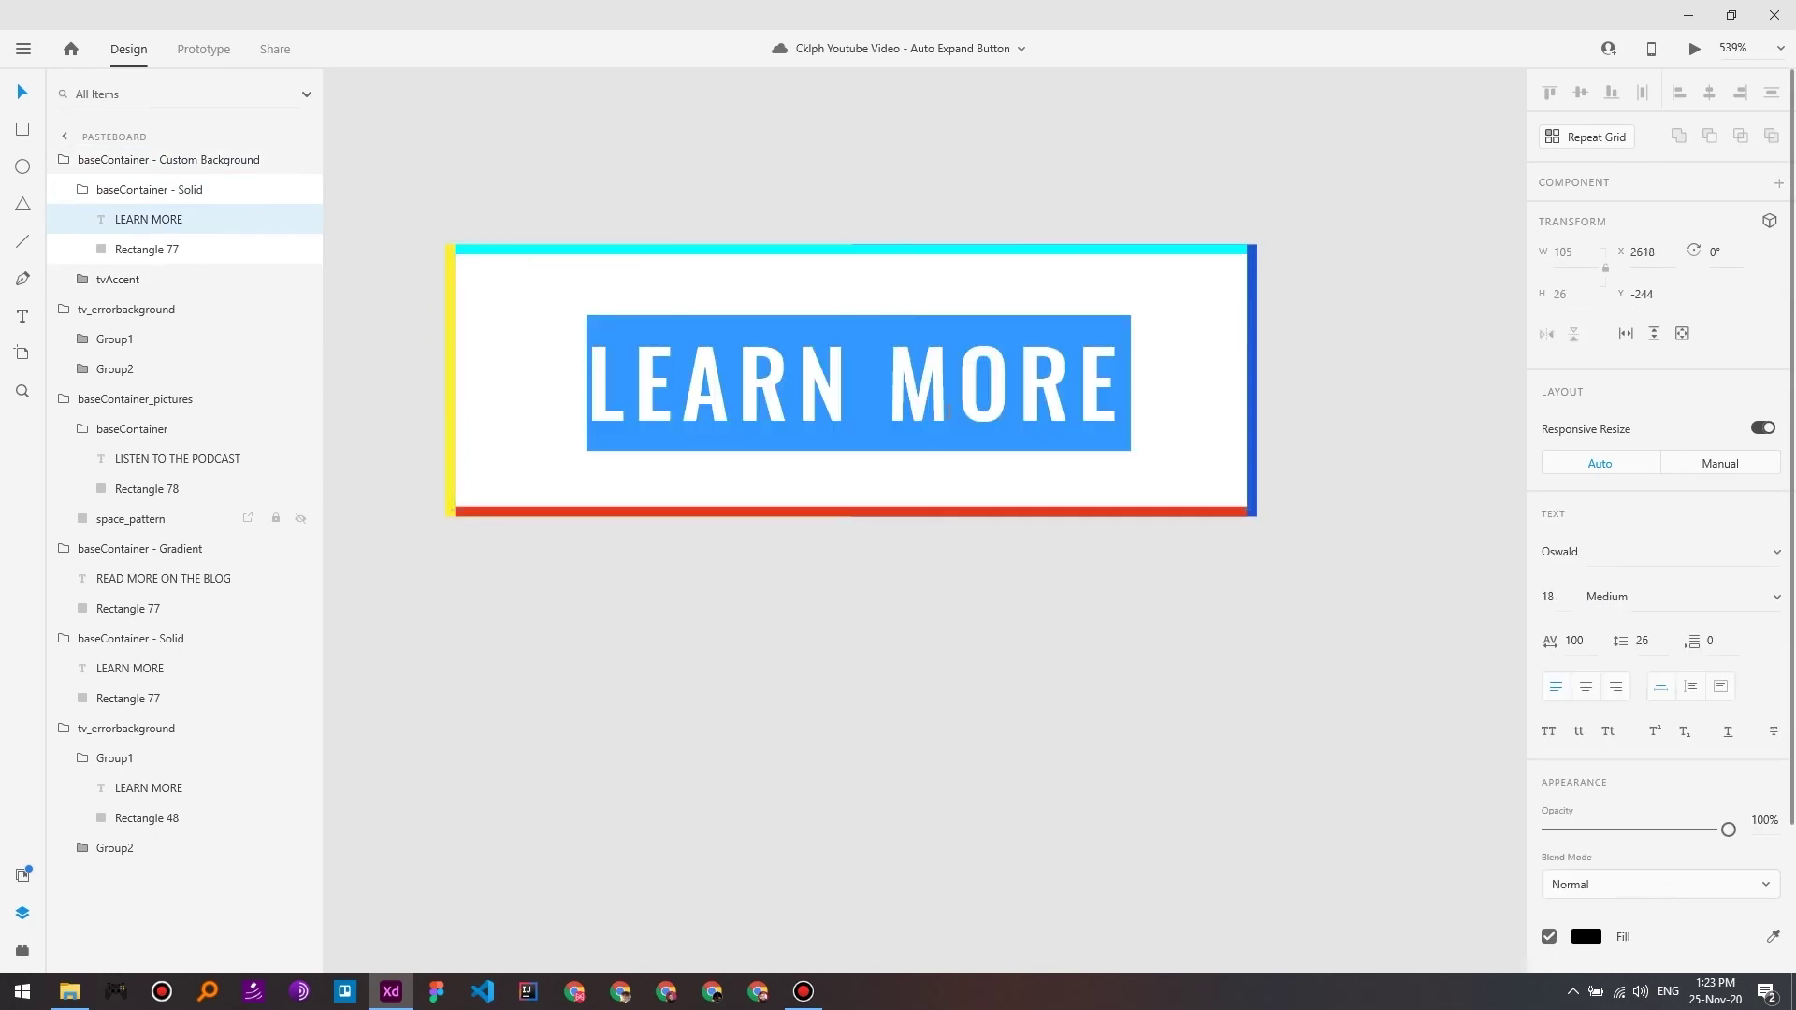
type("AD MORE")
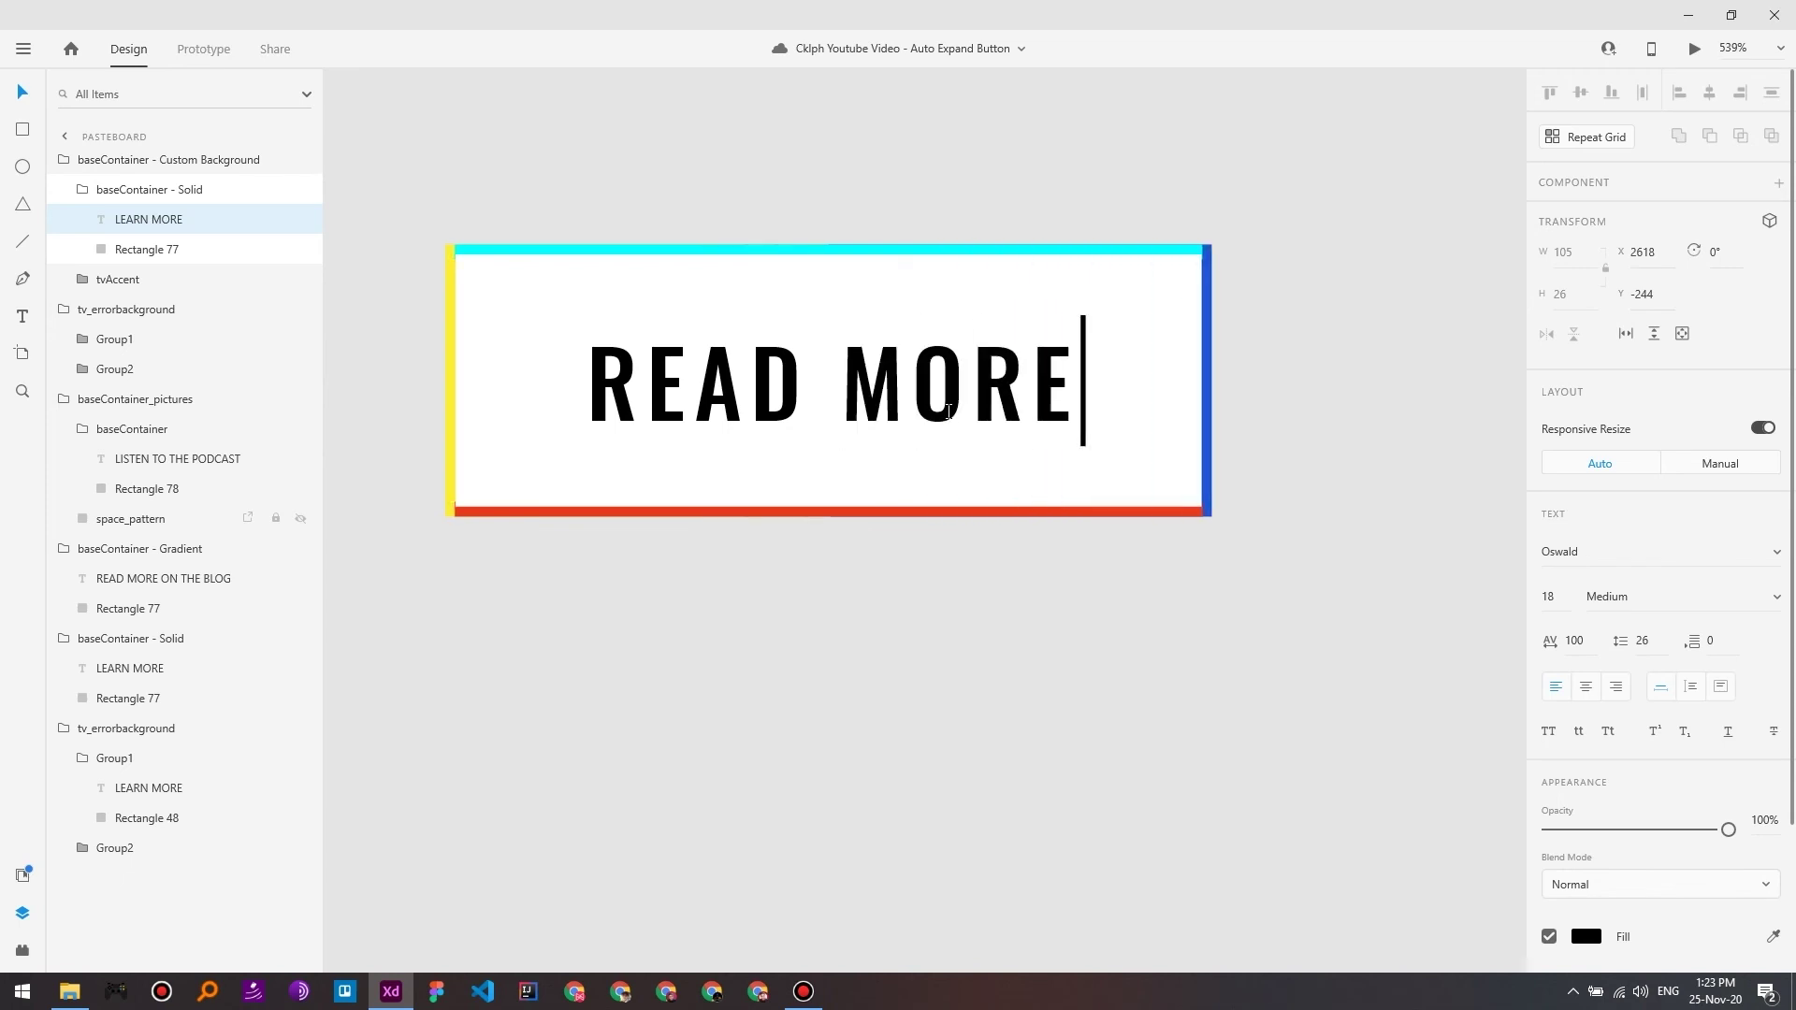
key("Escape")
left_click(953, 688)
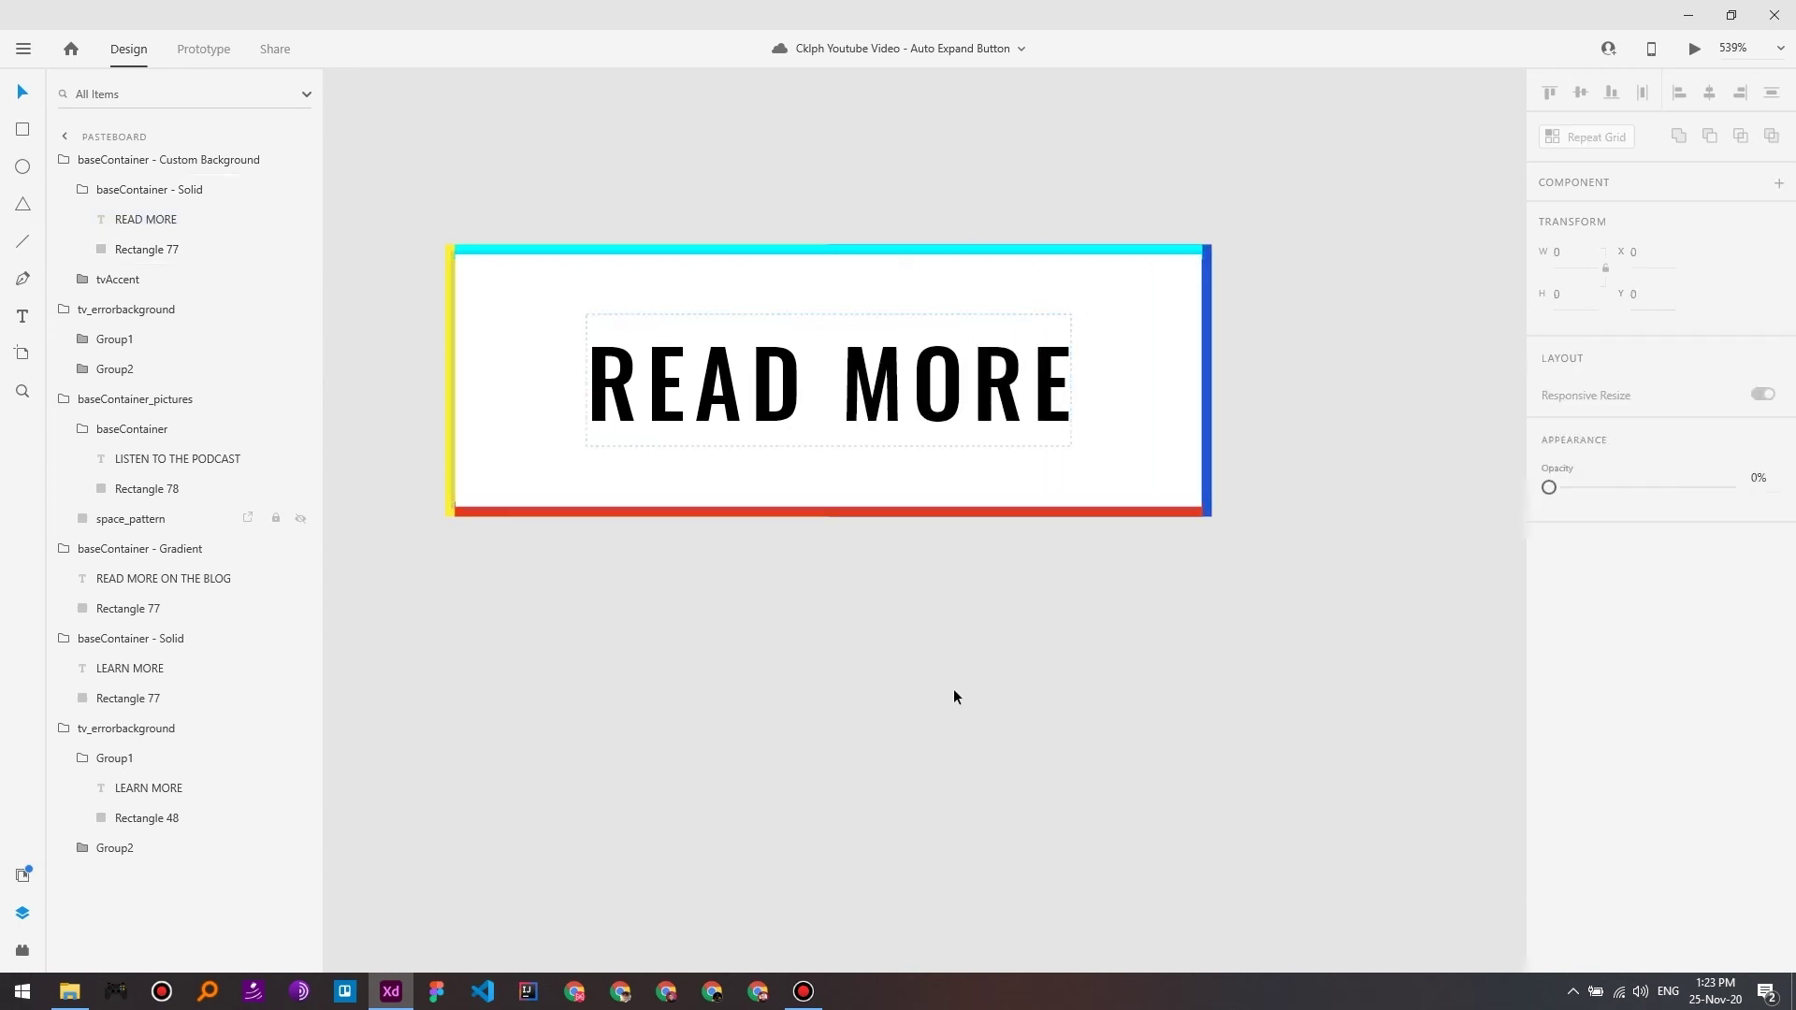
Step: Change the multicoloured-border button's label to MORE ON THE BLOG
left_click(906, 403)
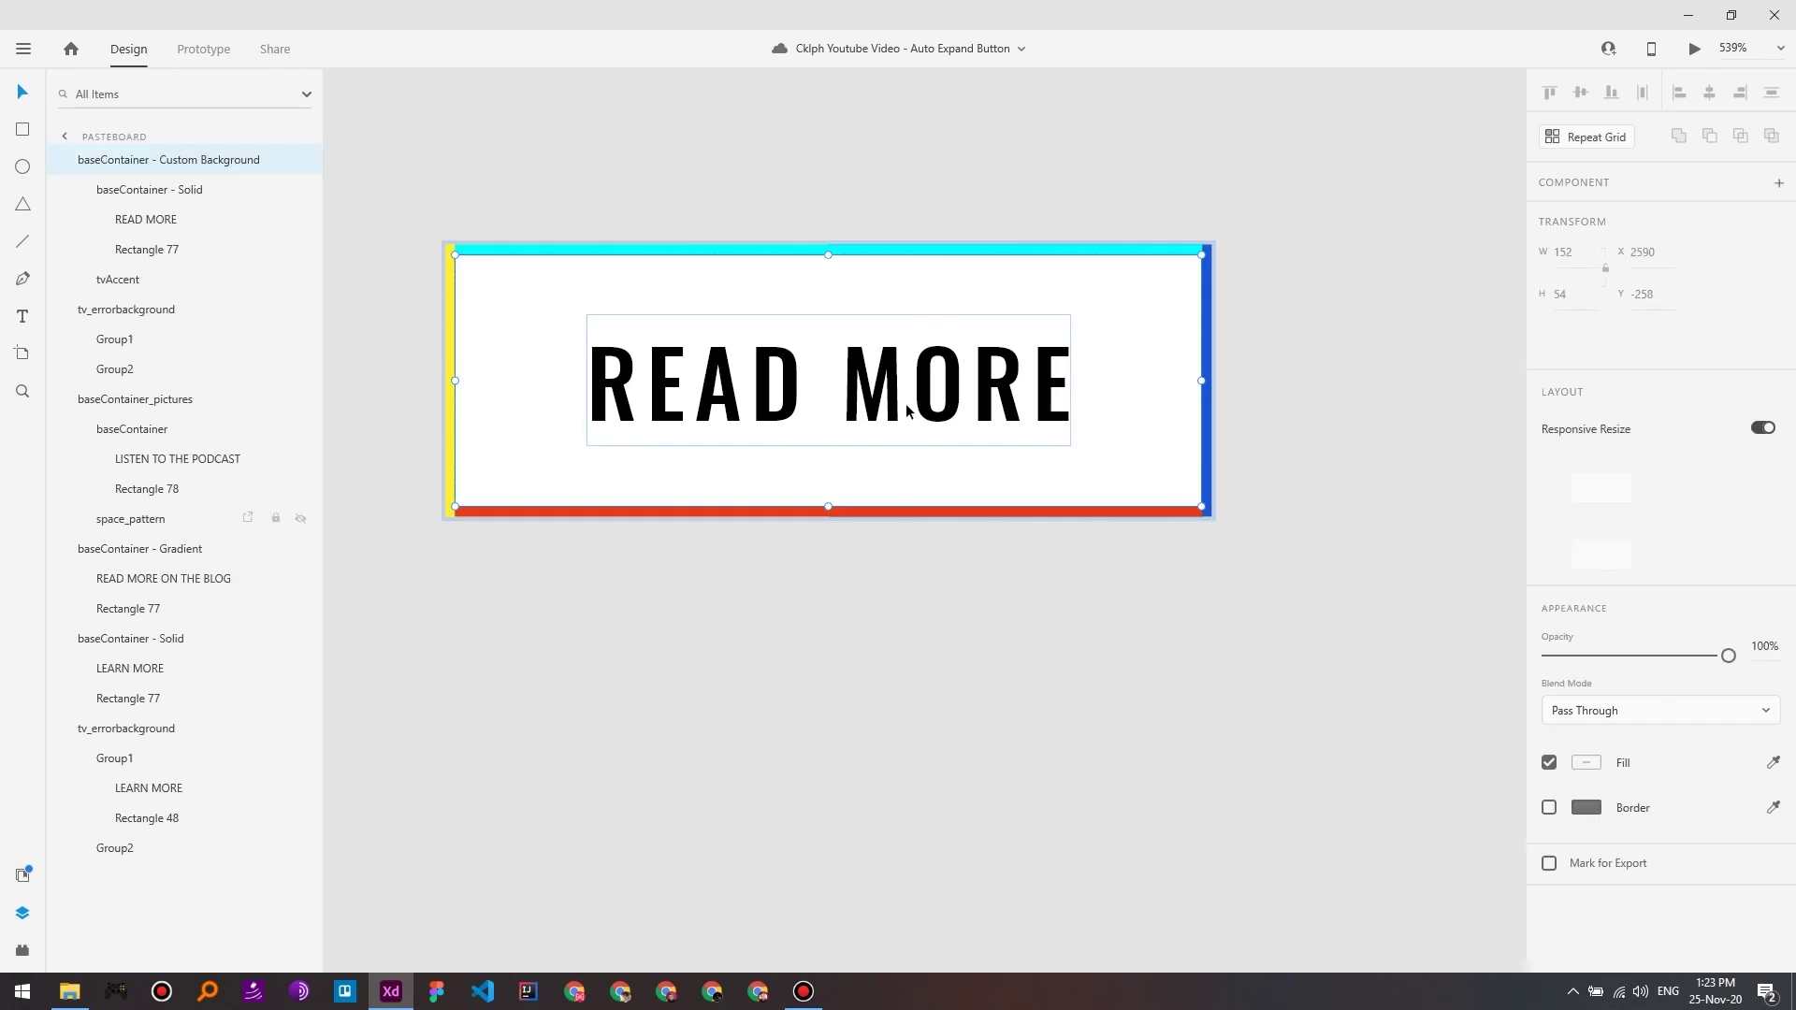
double_click(906, 402)
double_click(906, 402)
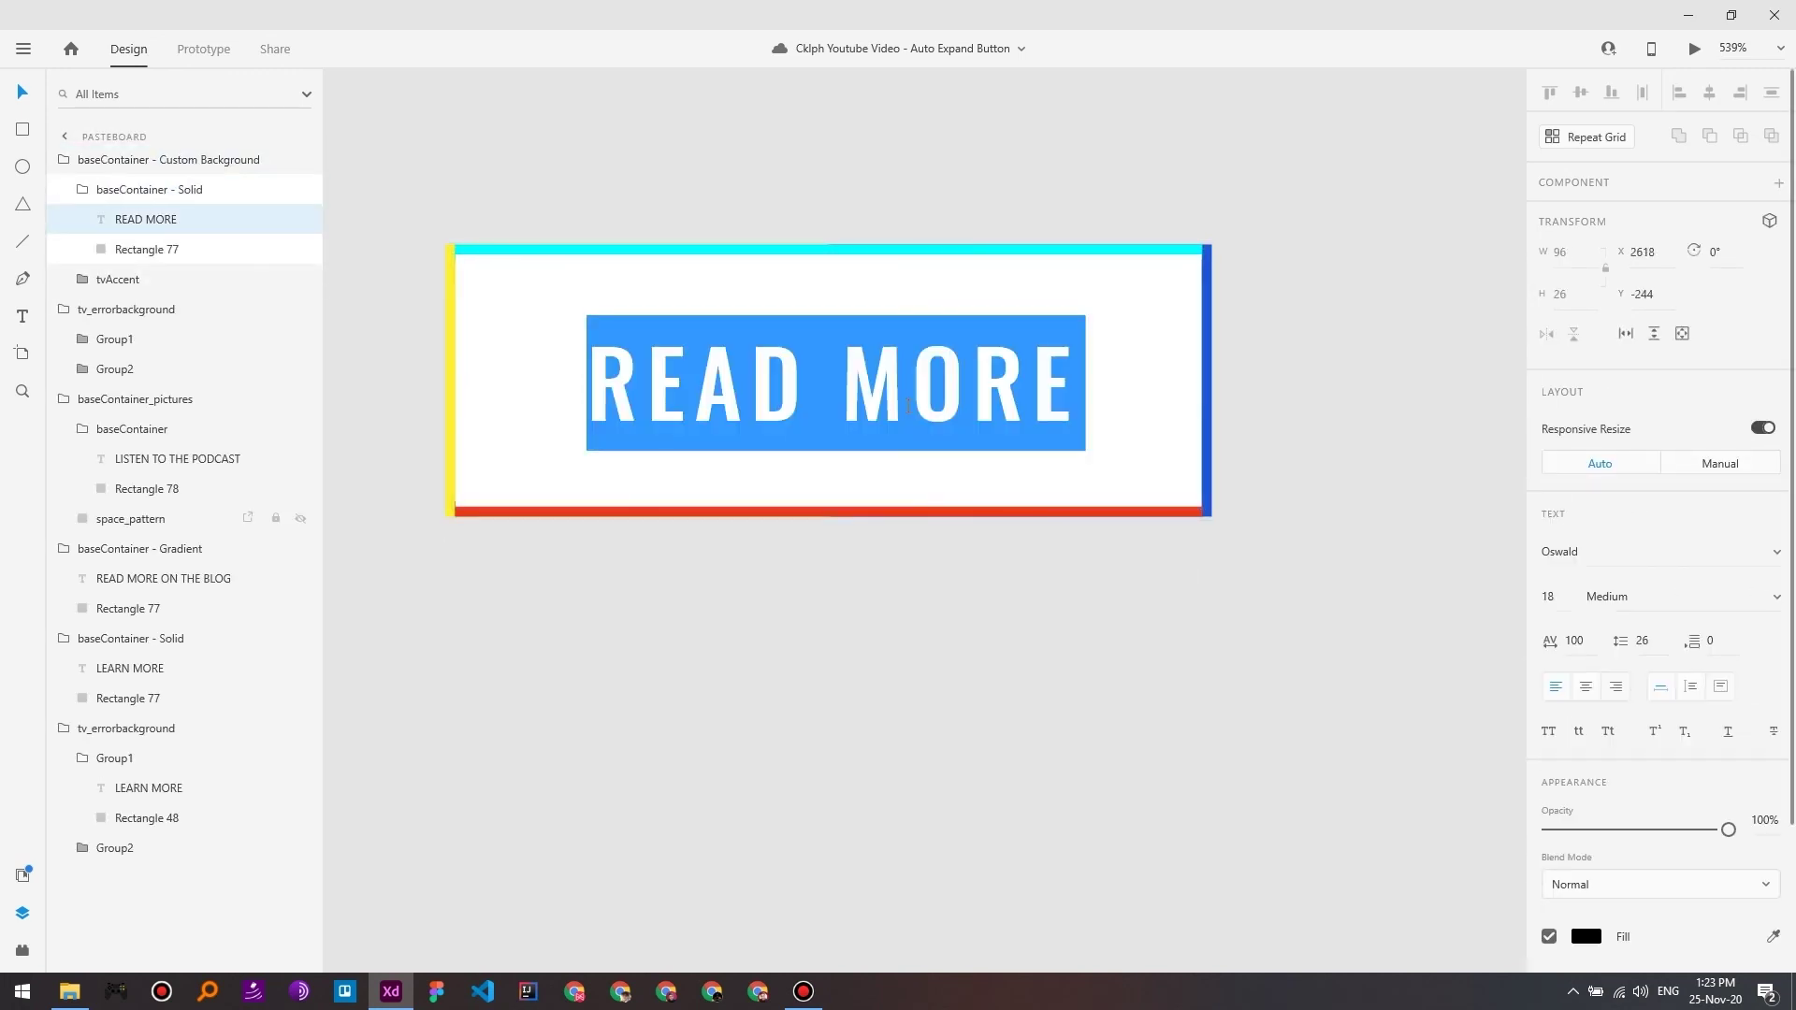
type("MORE O")
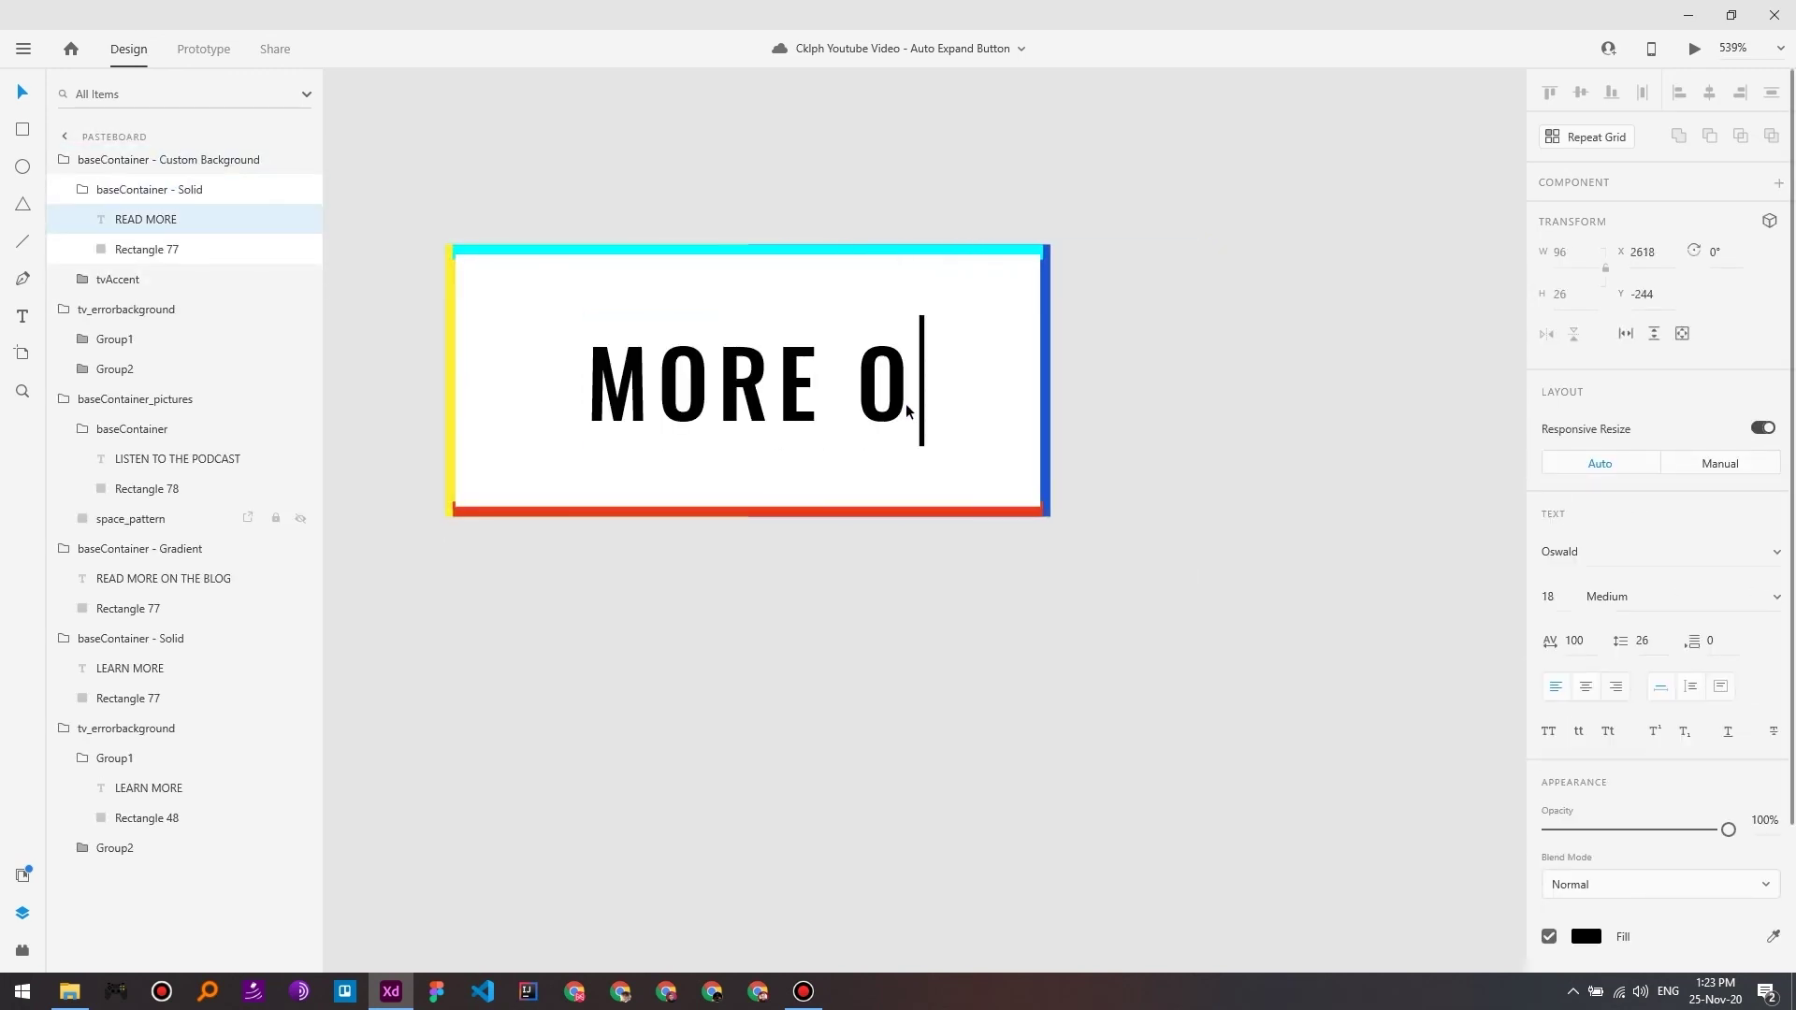
type("N THE BLOG")
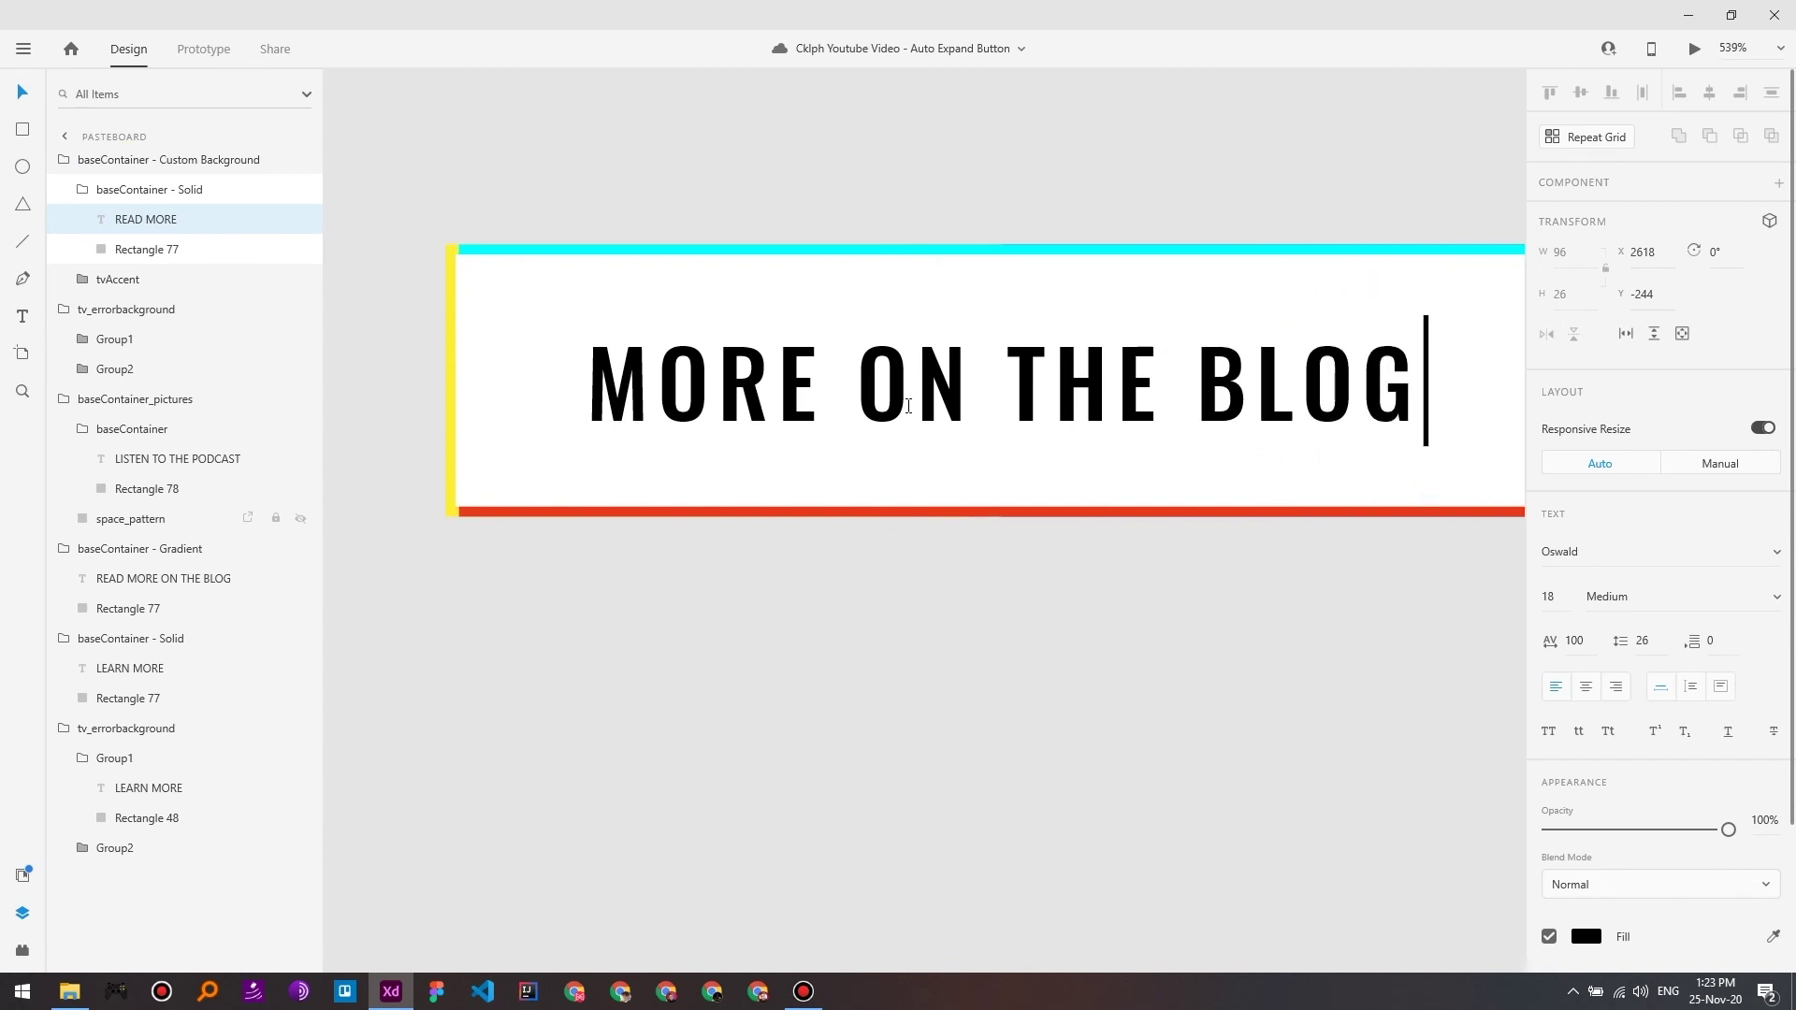
key("Escape")
scroll(898, 654, "down", 4)
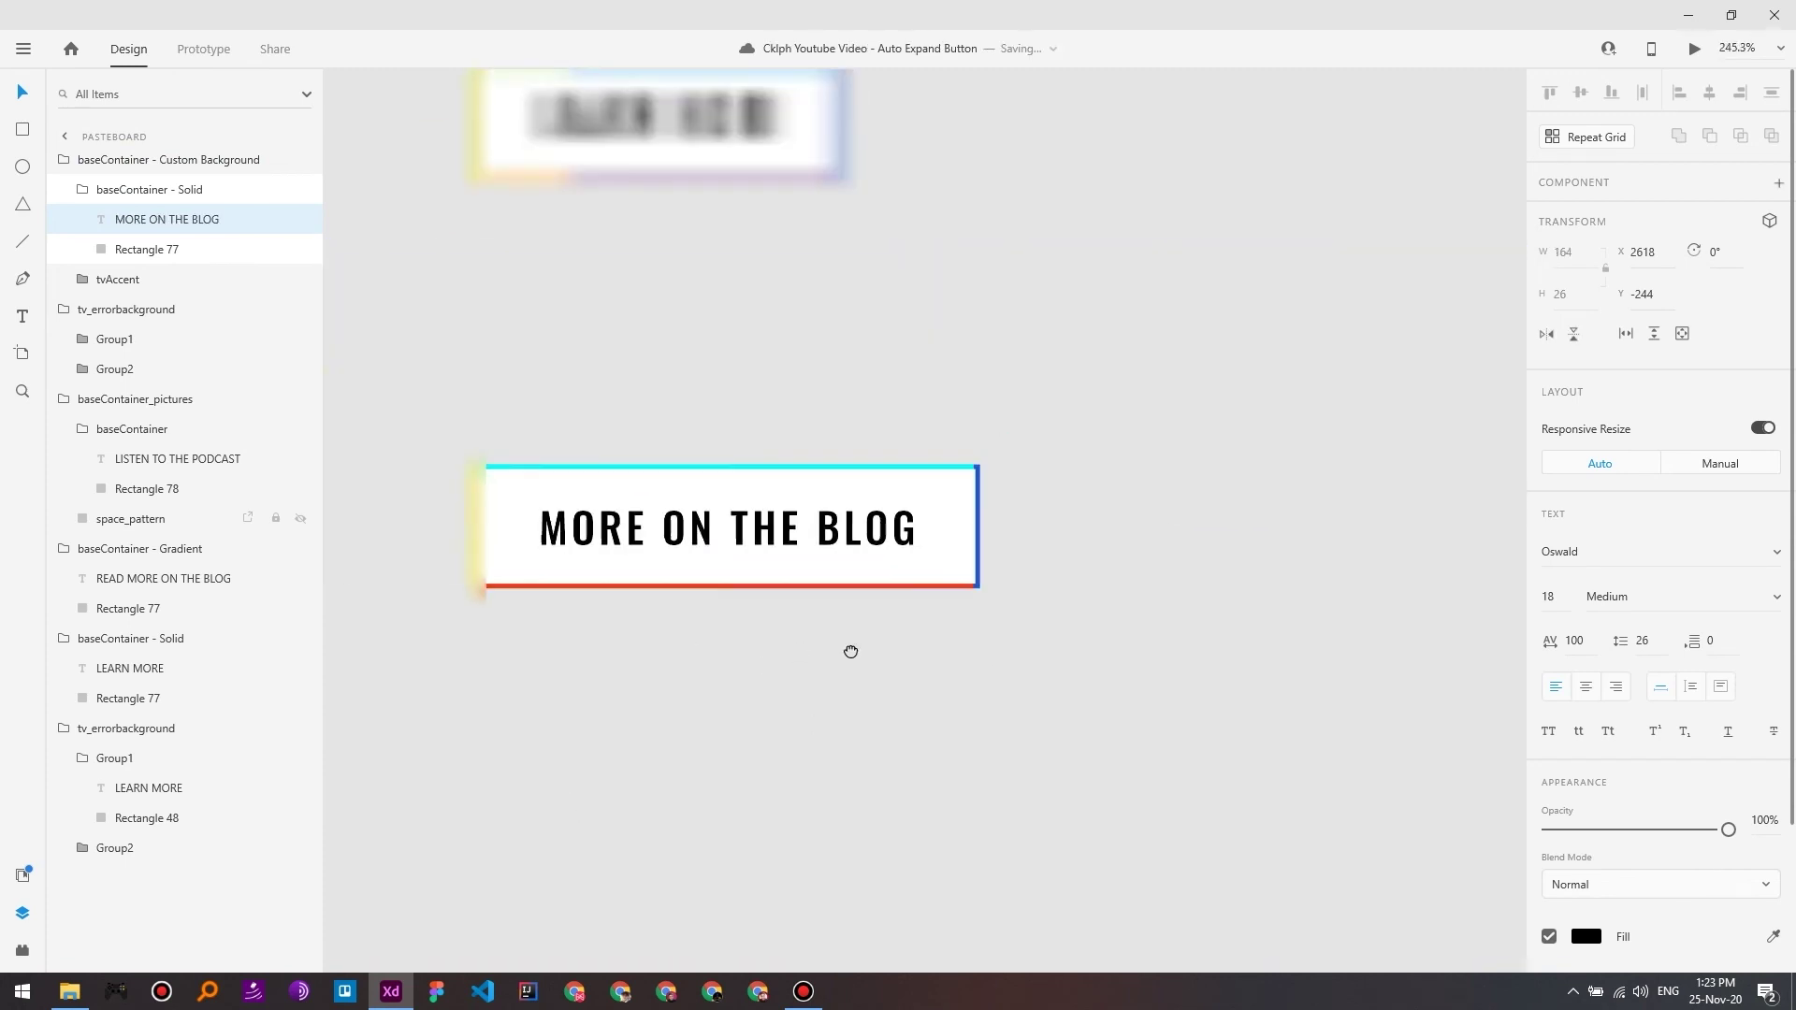
left_click(1139, 692)
Step: Make the baseContainer - Custom Background button a component
scroll(1113, 597, "up", 4)
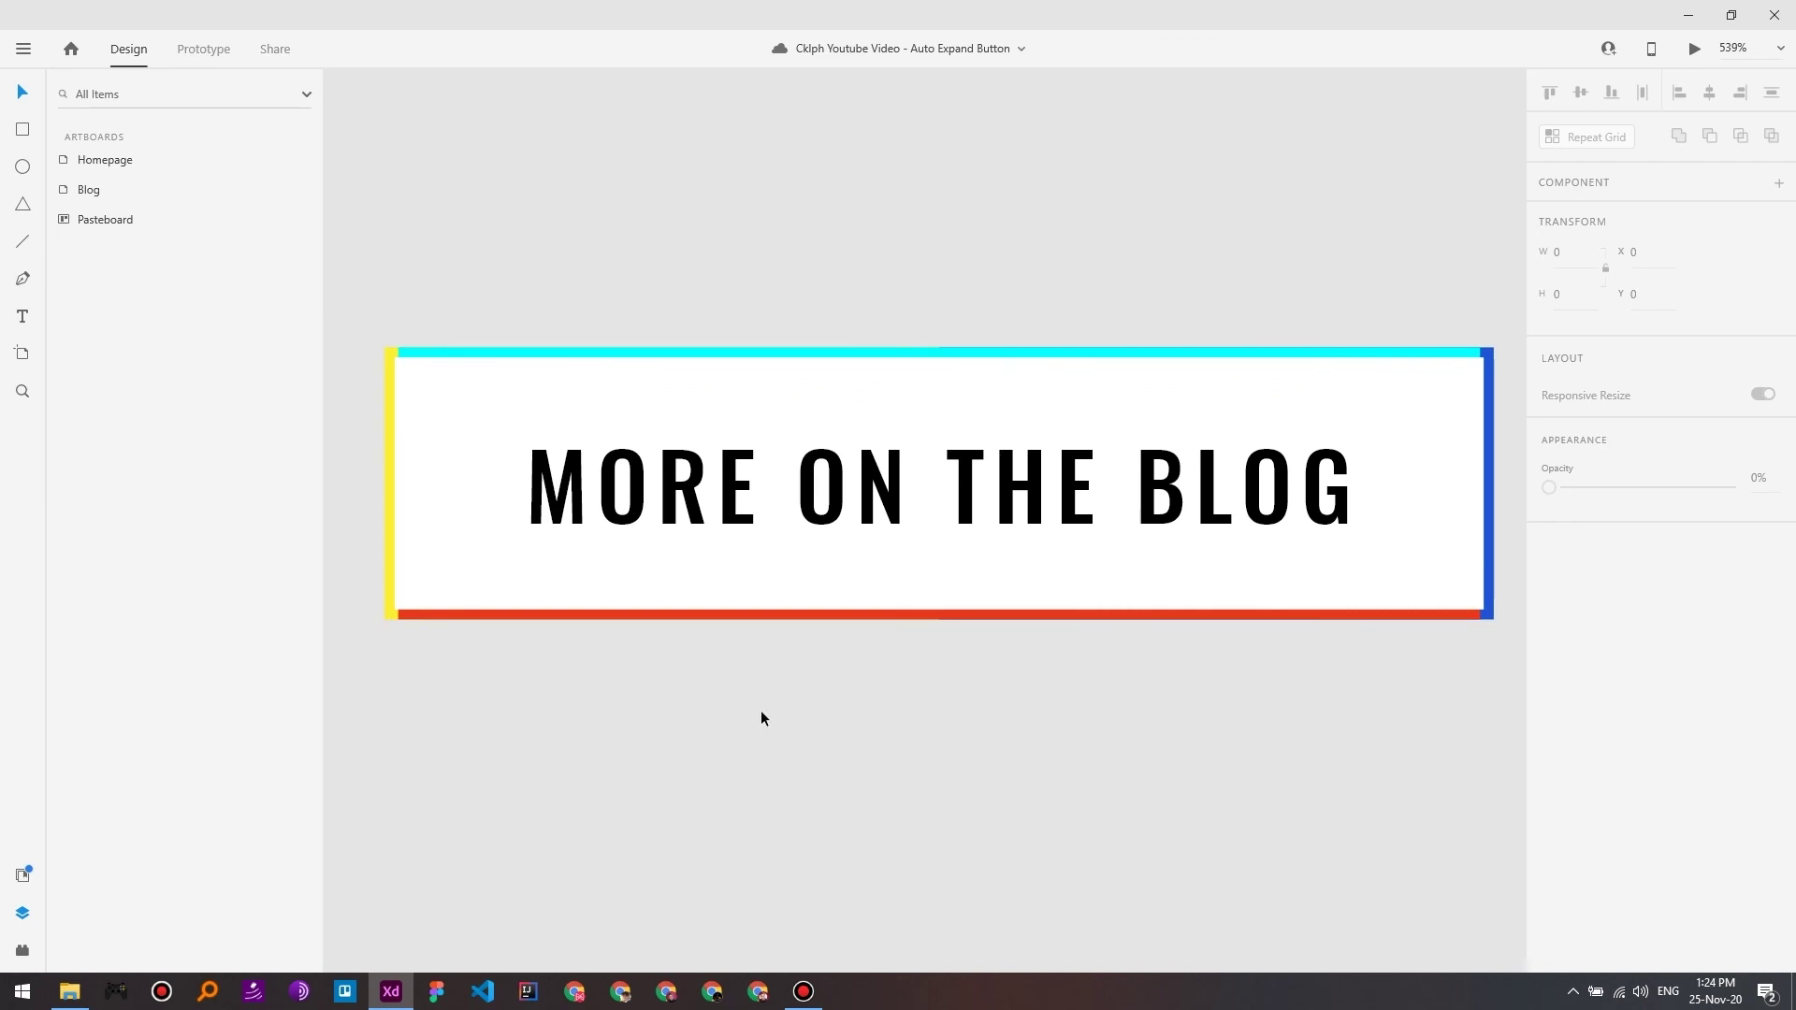
scroll(681, 537, "down", 6)
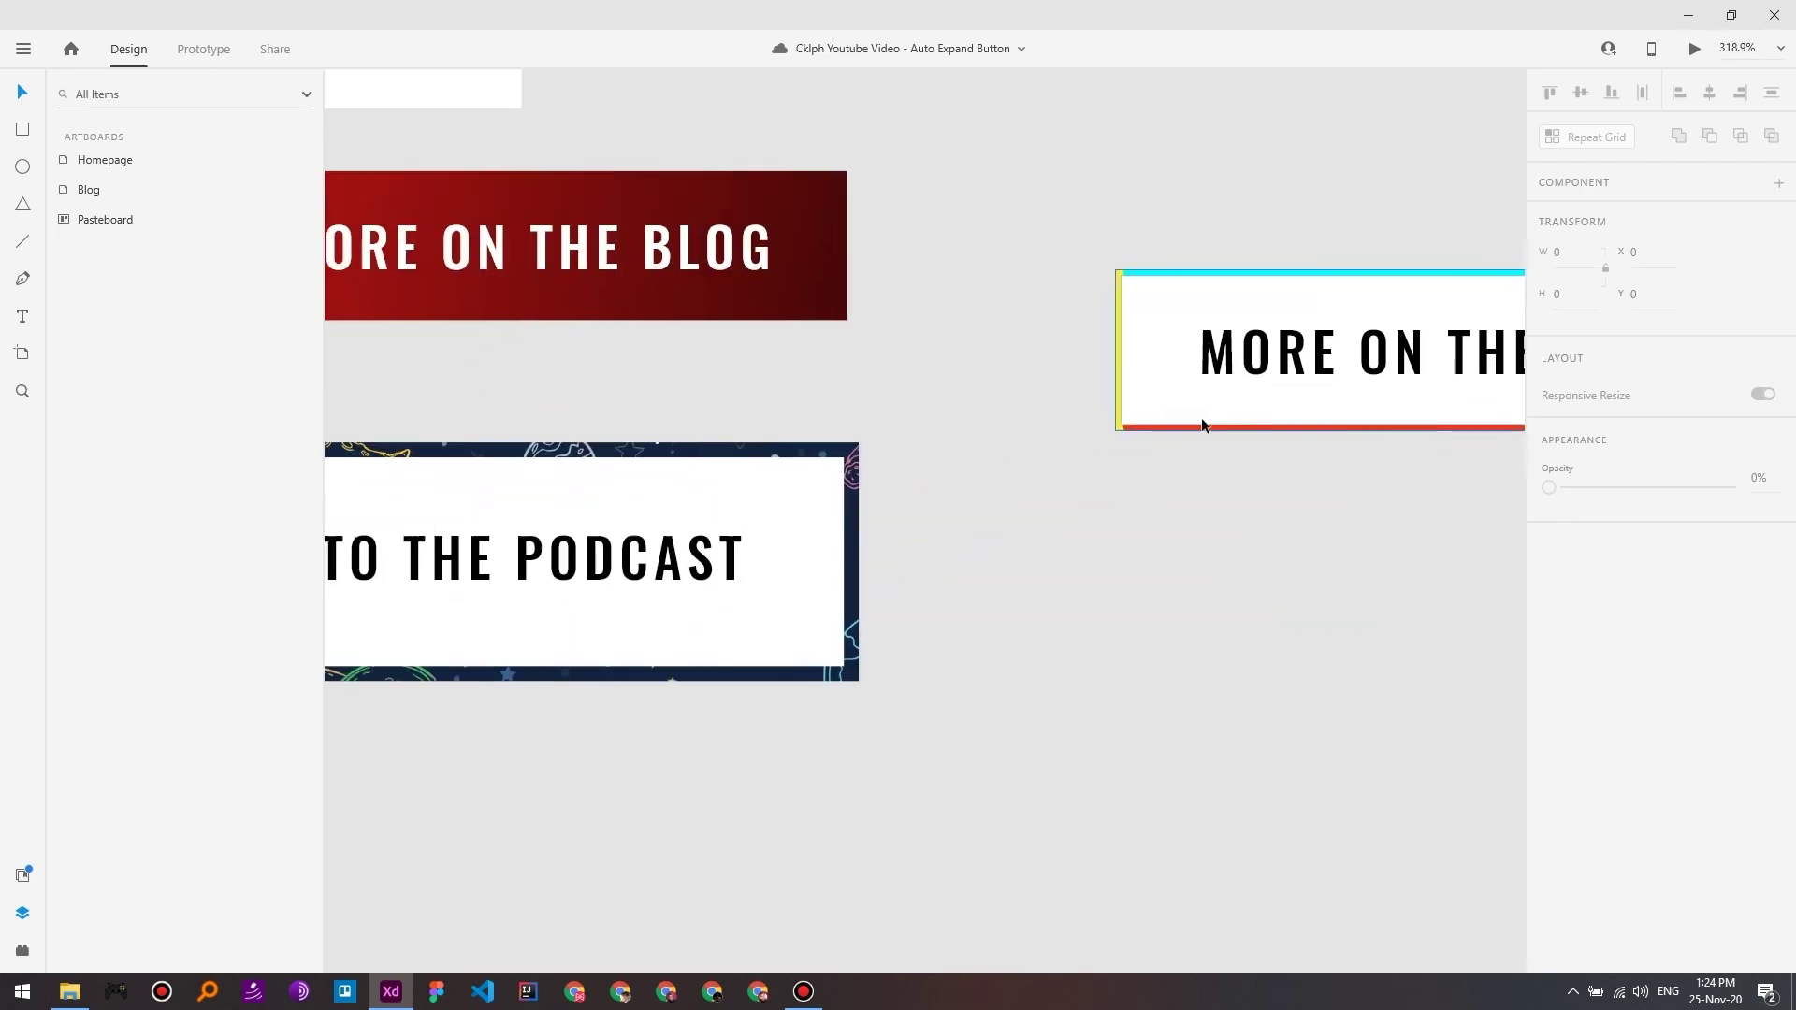
scroll(851, 725, "up", 3)
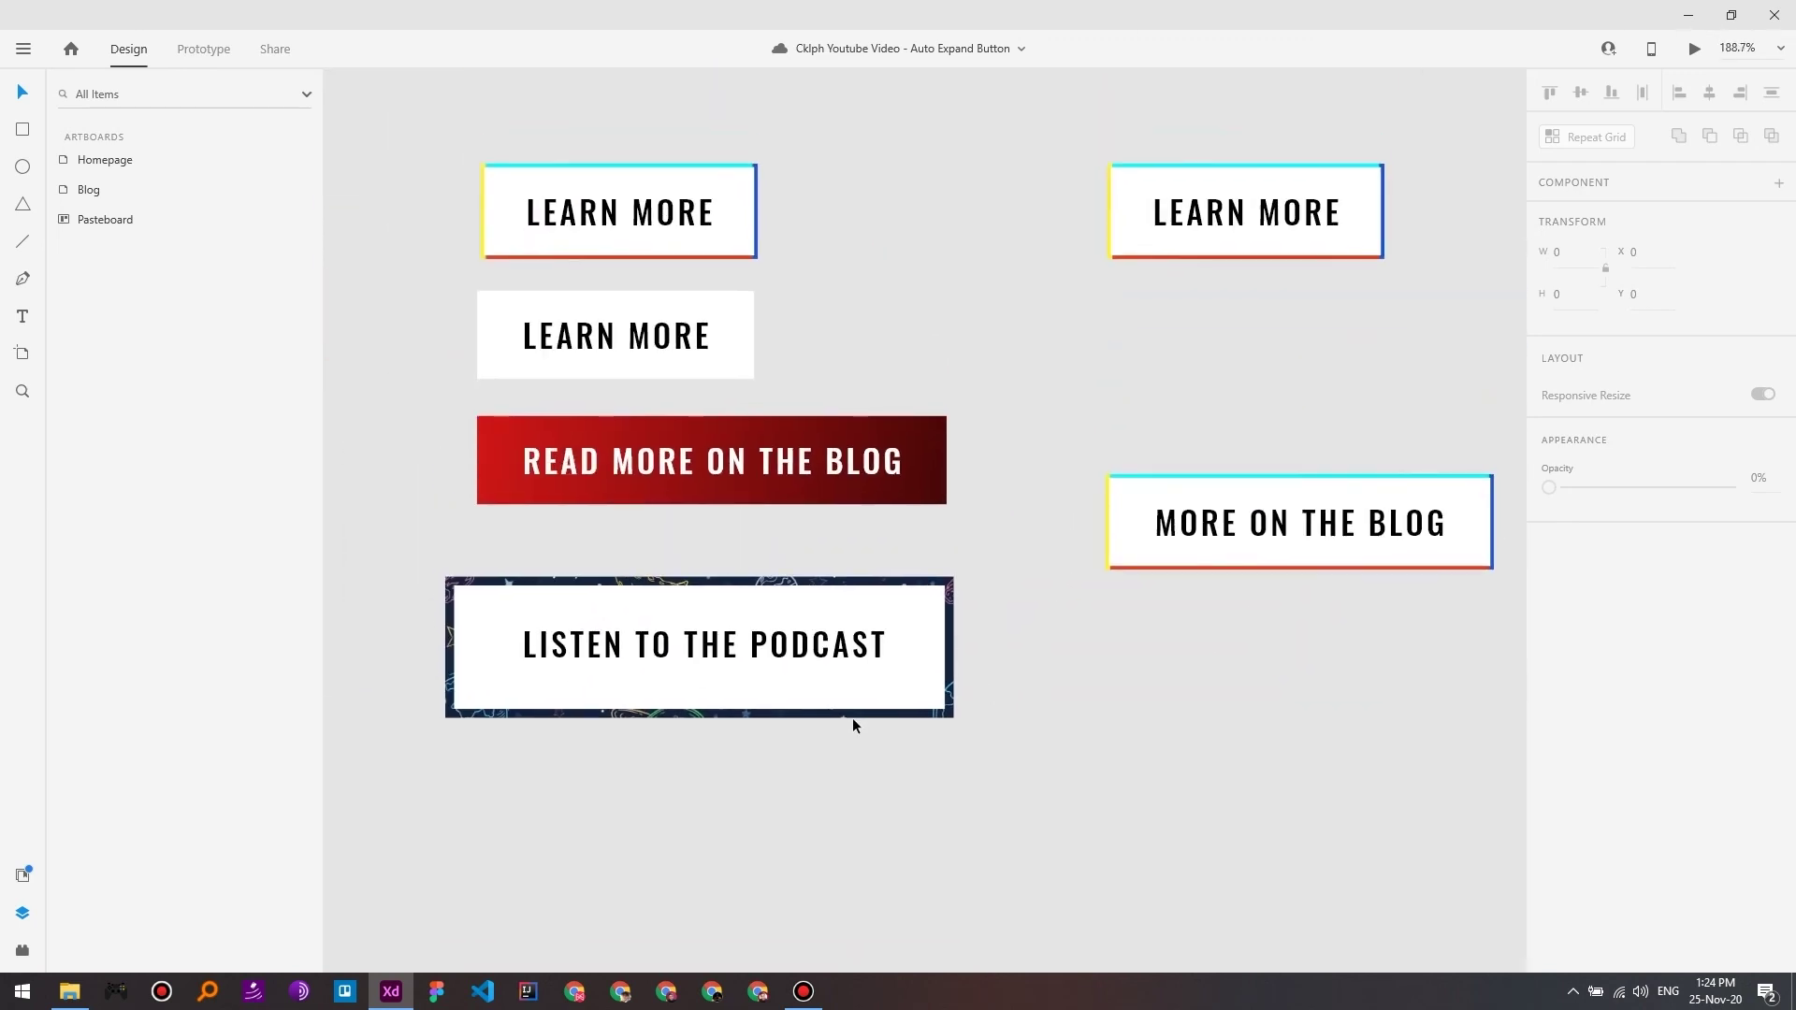
left_click(1196, 559)
right_click(1197, 559)
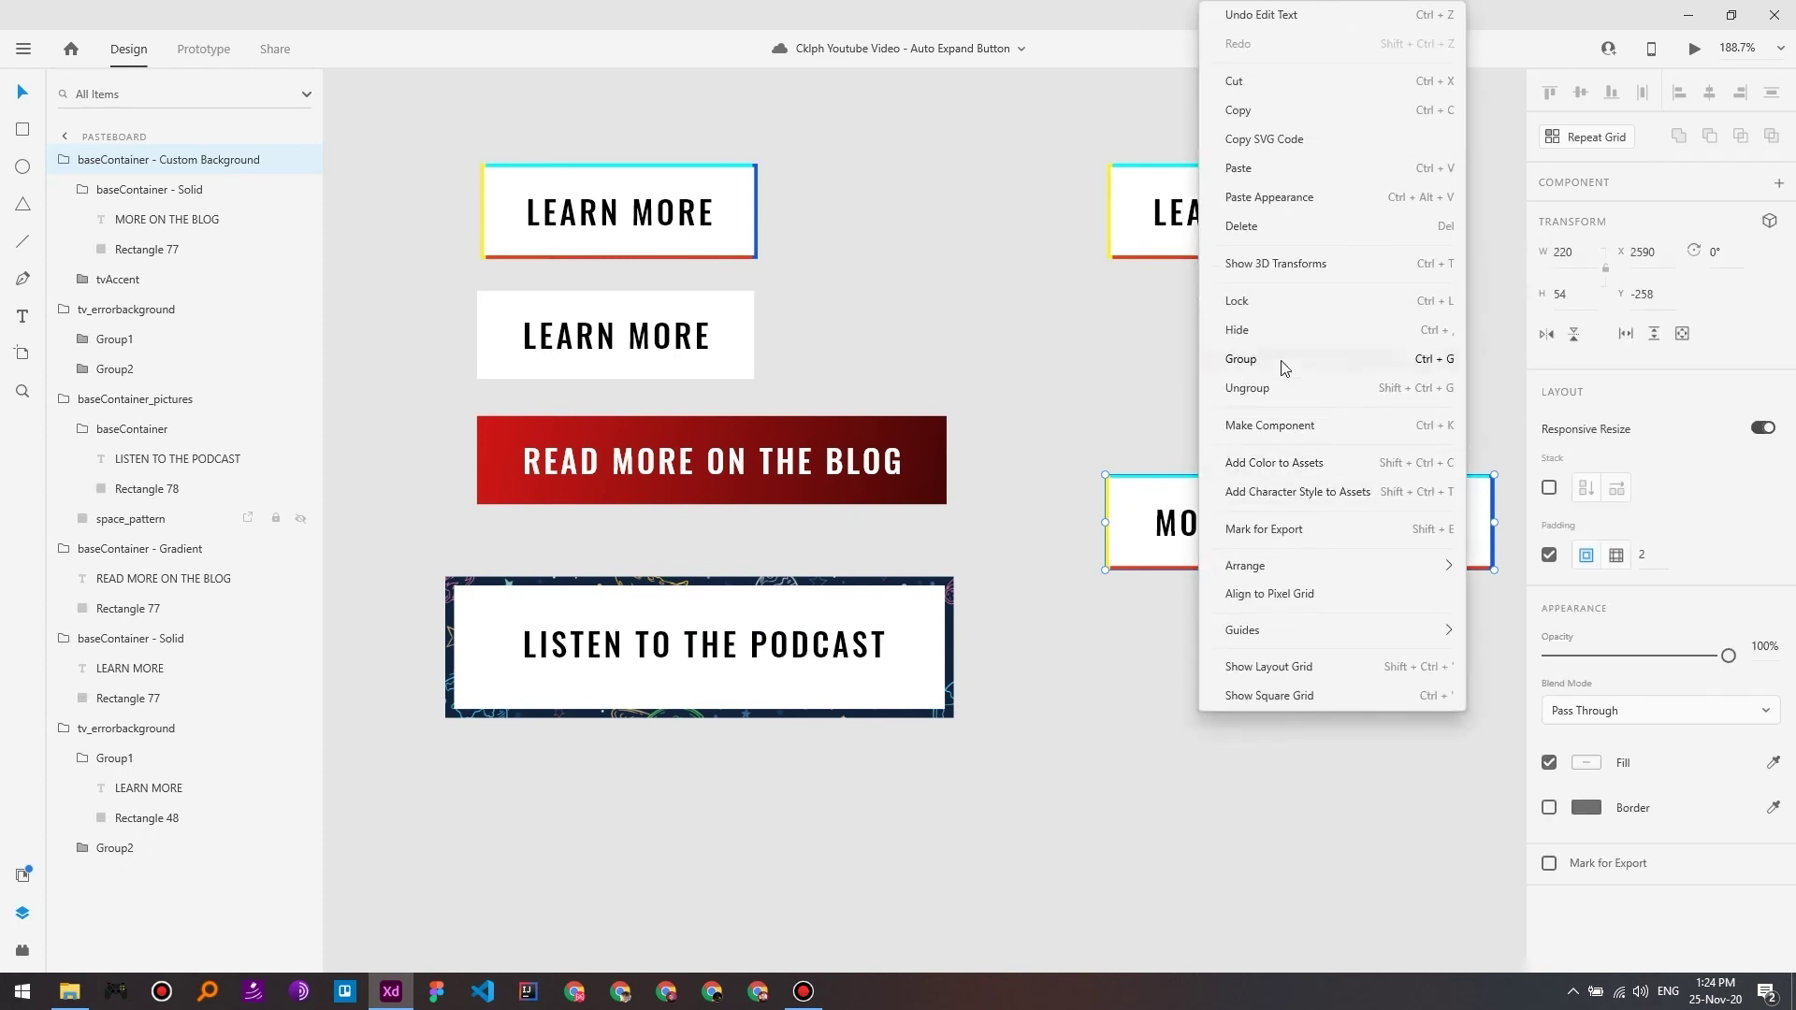
left_click(1280, 425)
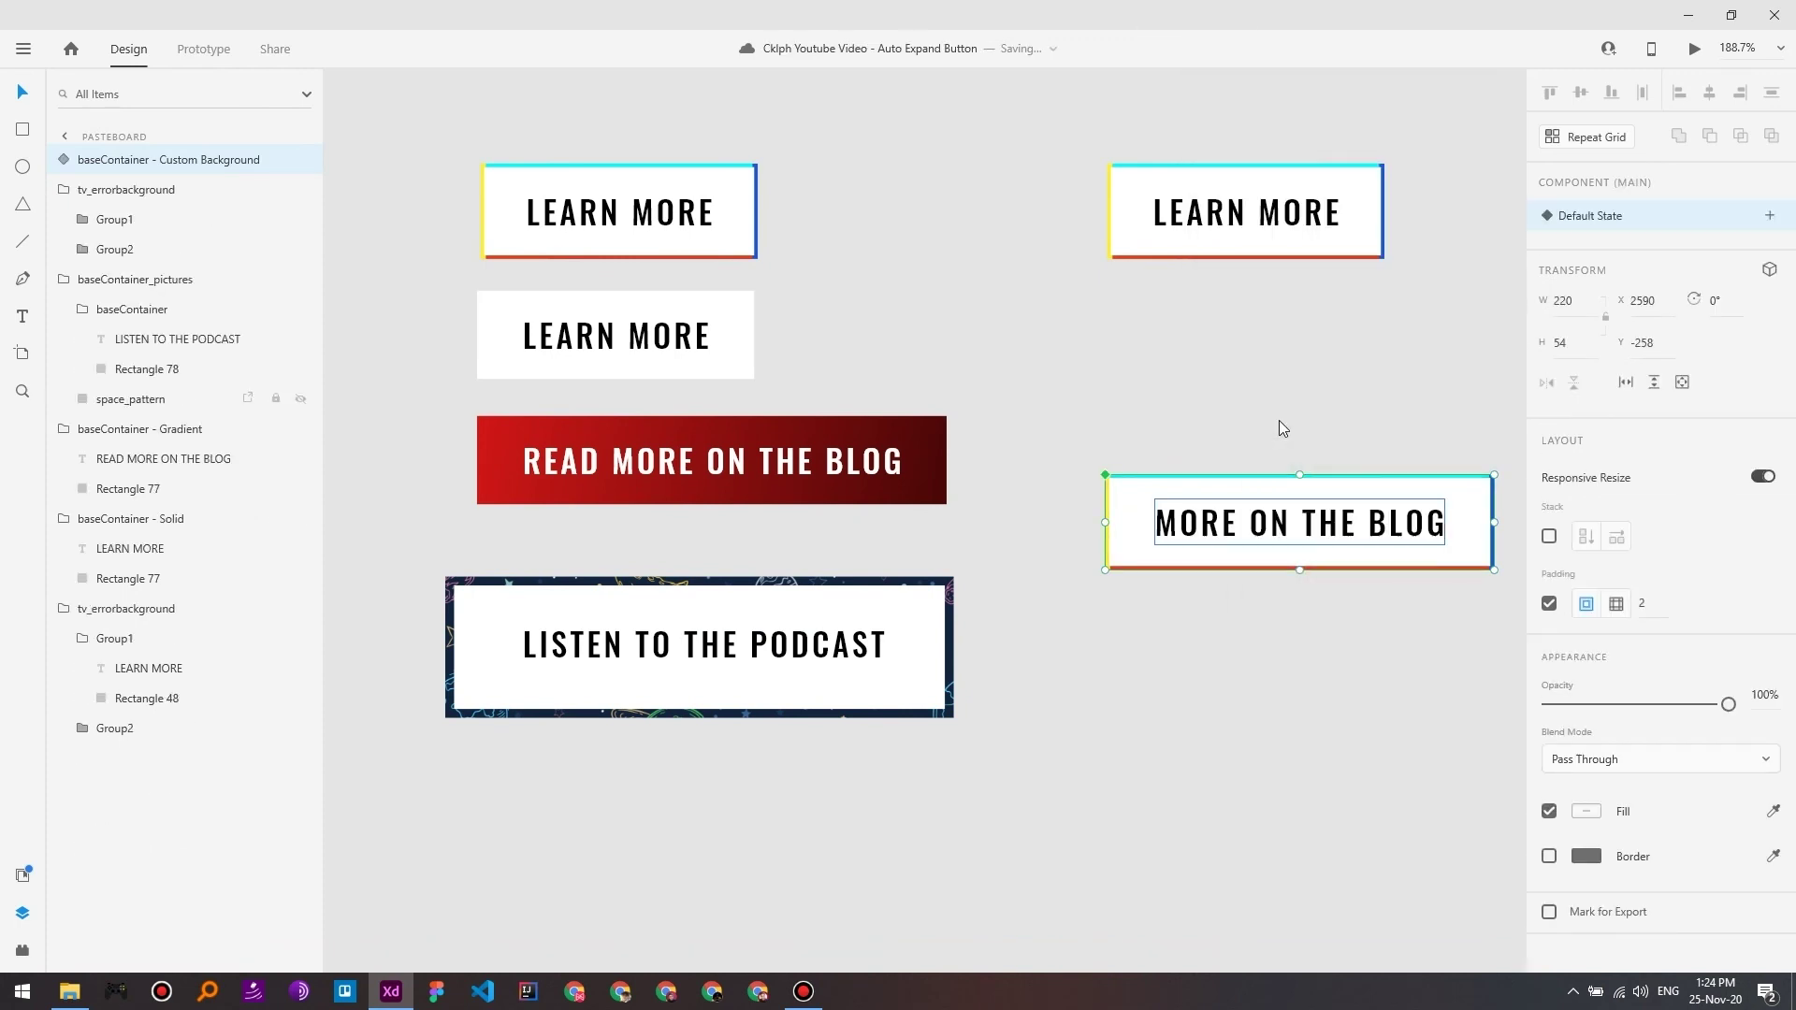
left_click(1276, 421)
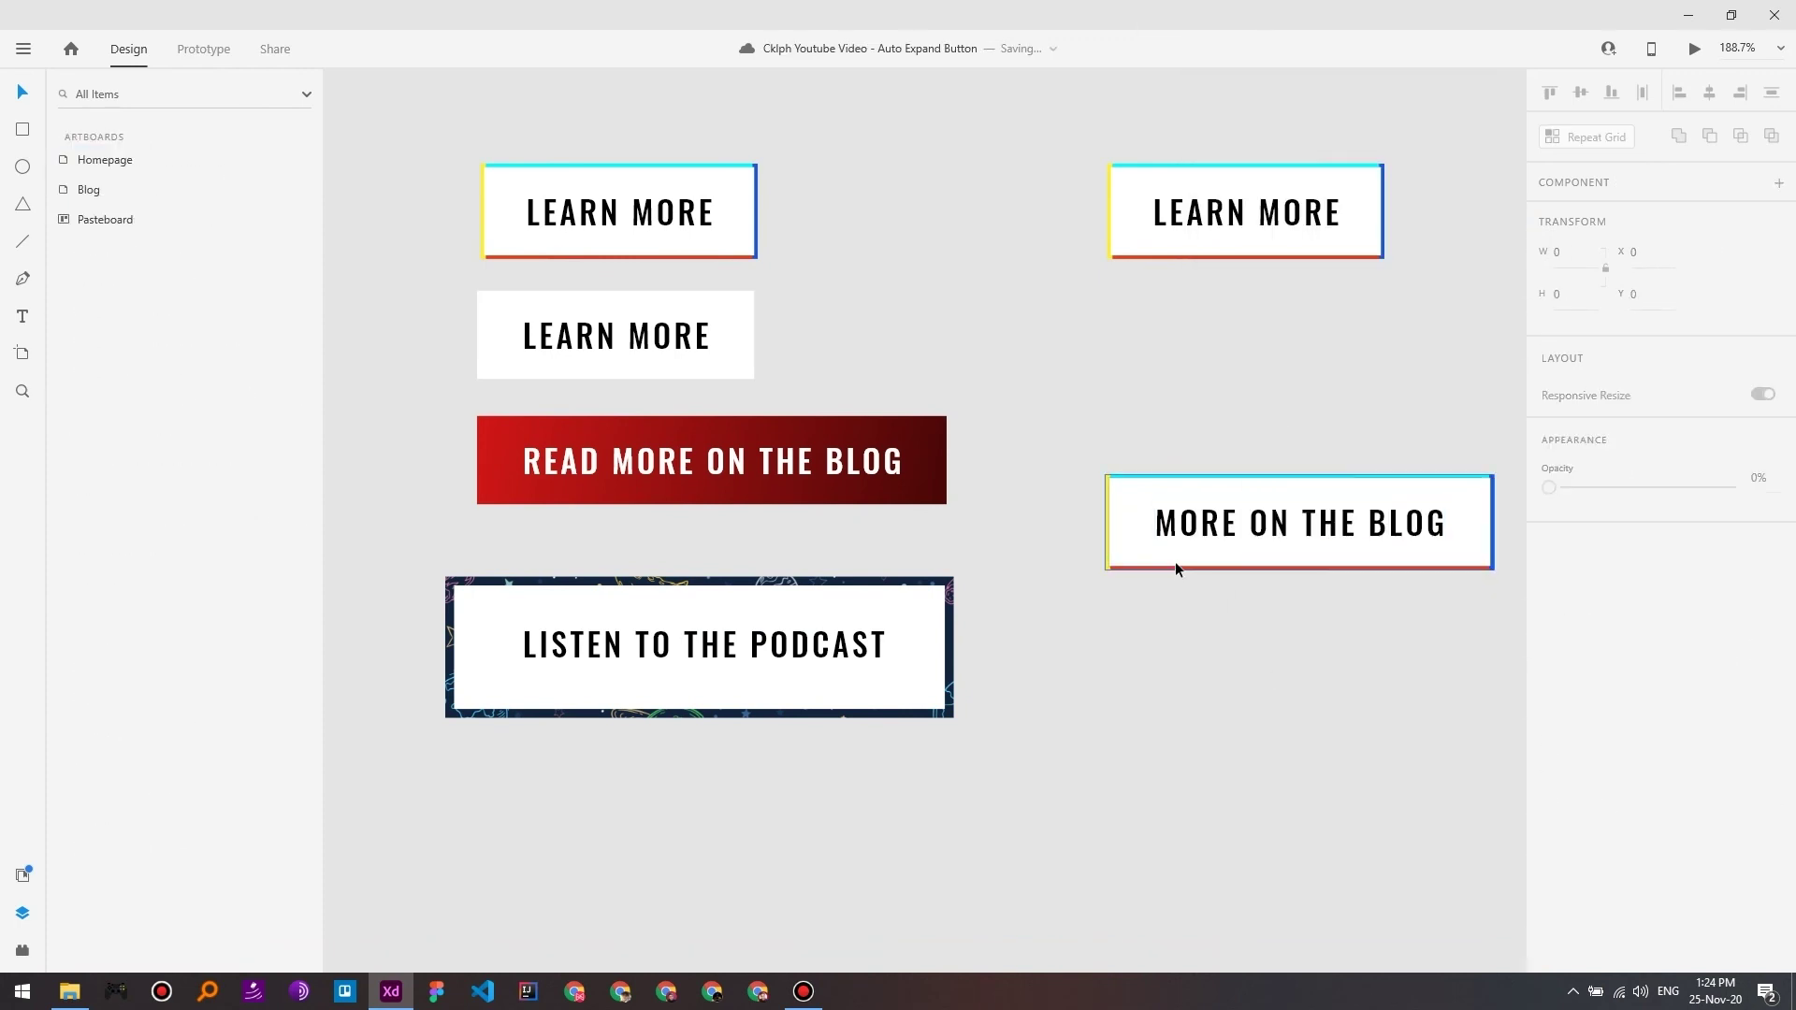
key("ctrl+k")
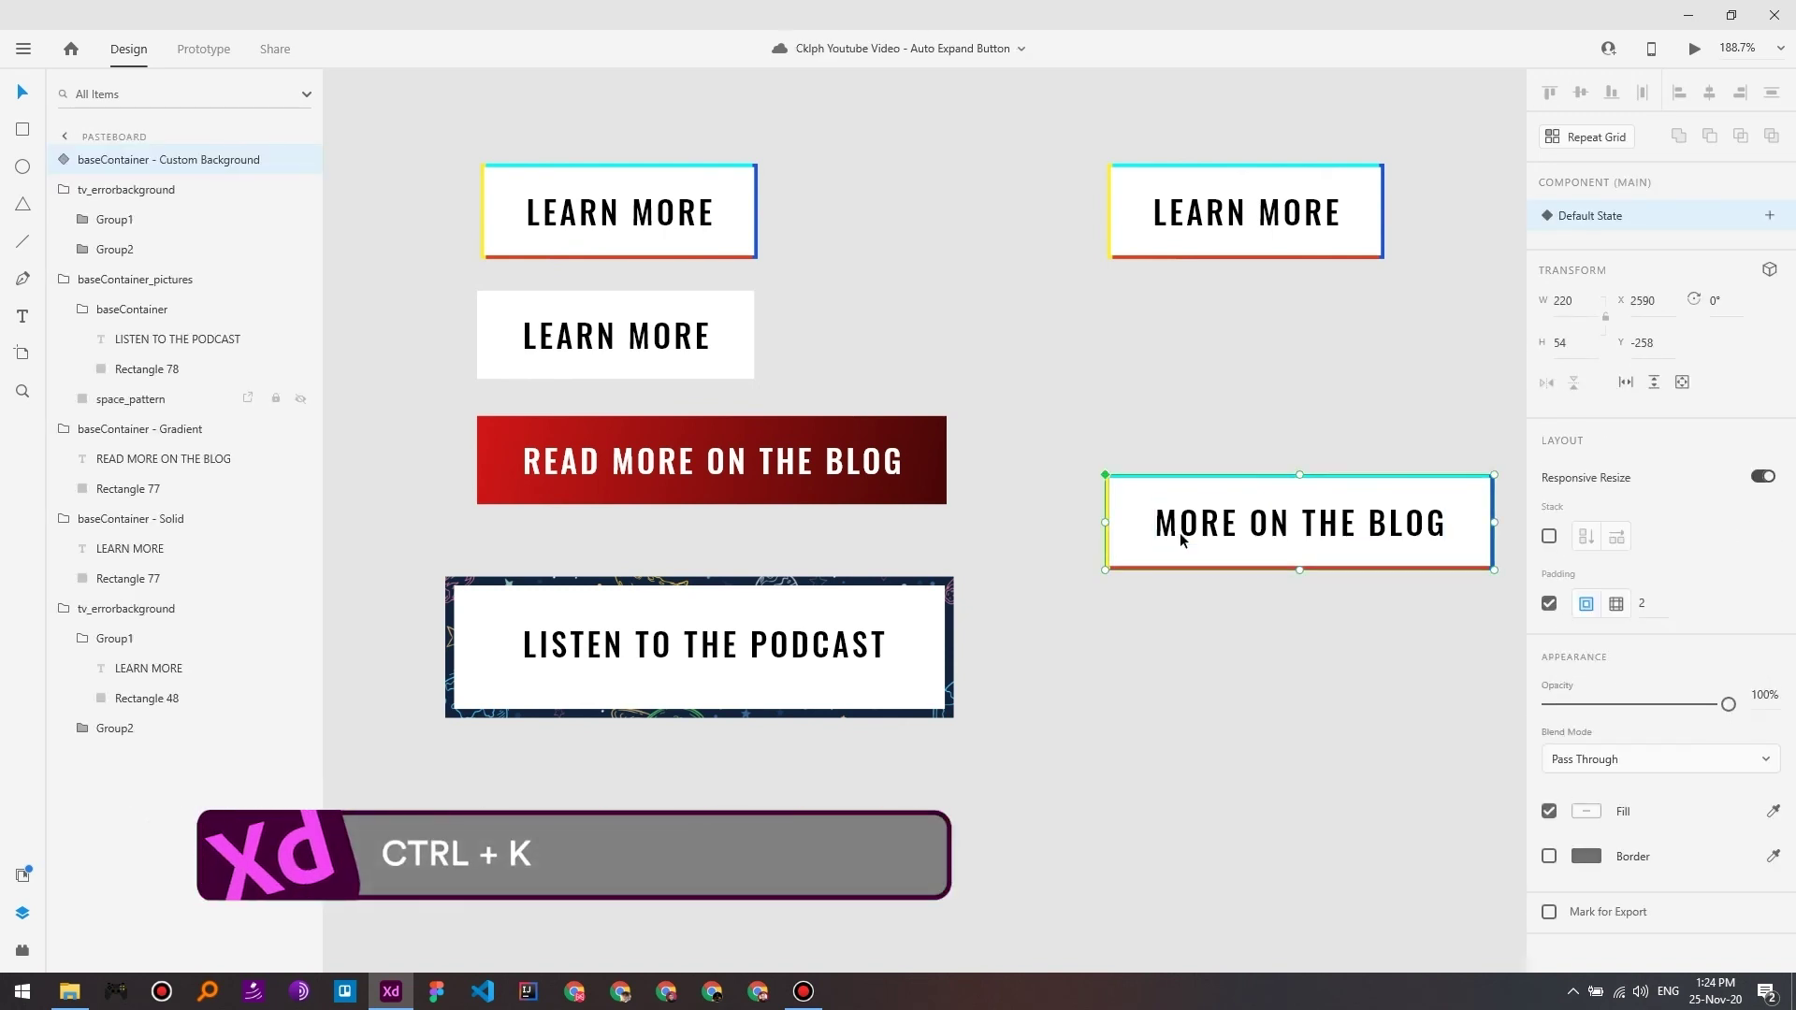
key("Escape")
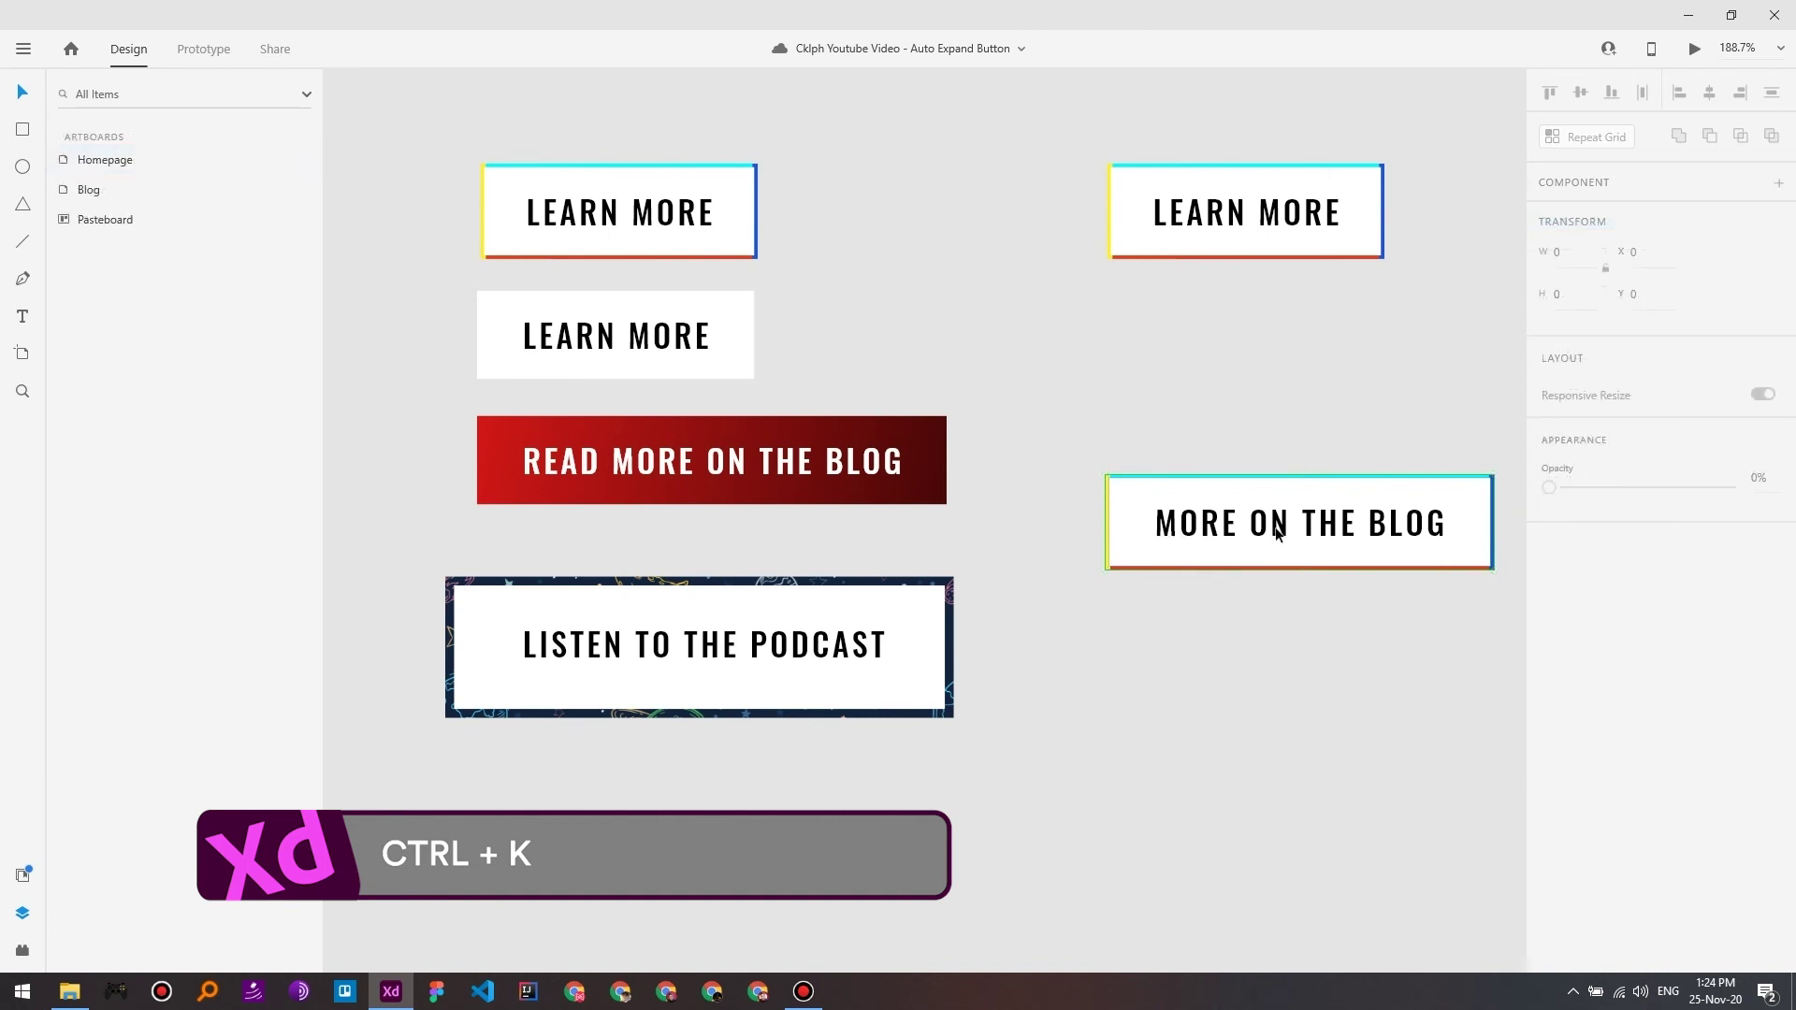
Step: Make the picture, solid and gradient baseContainer buttons each a component
left_click(833, 645)
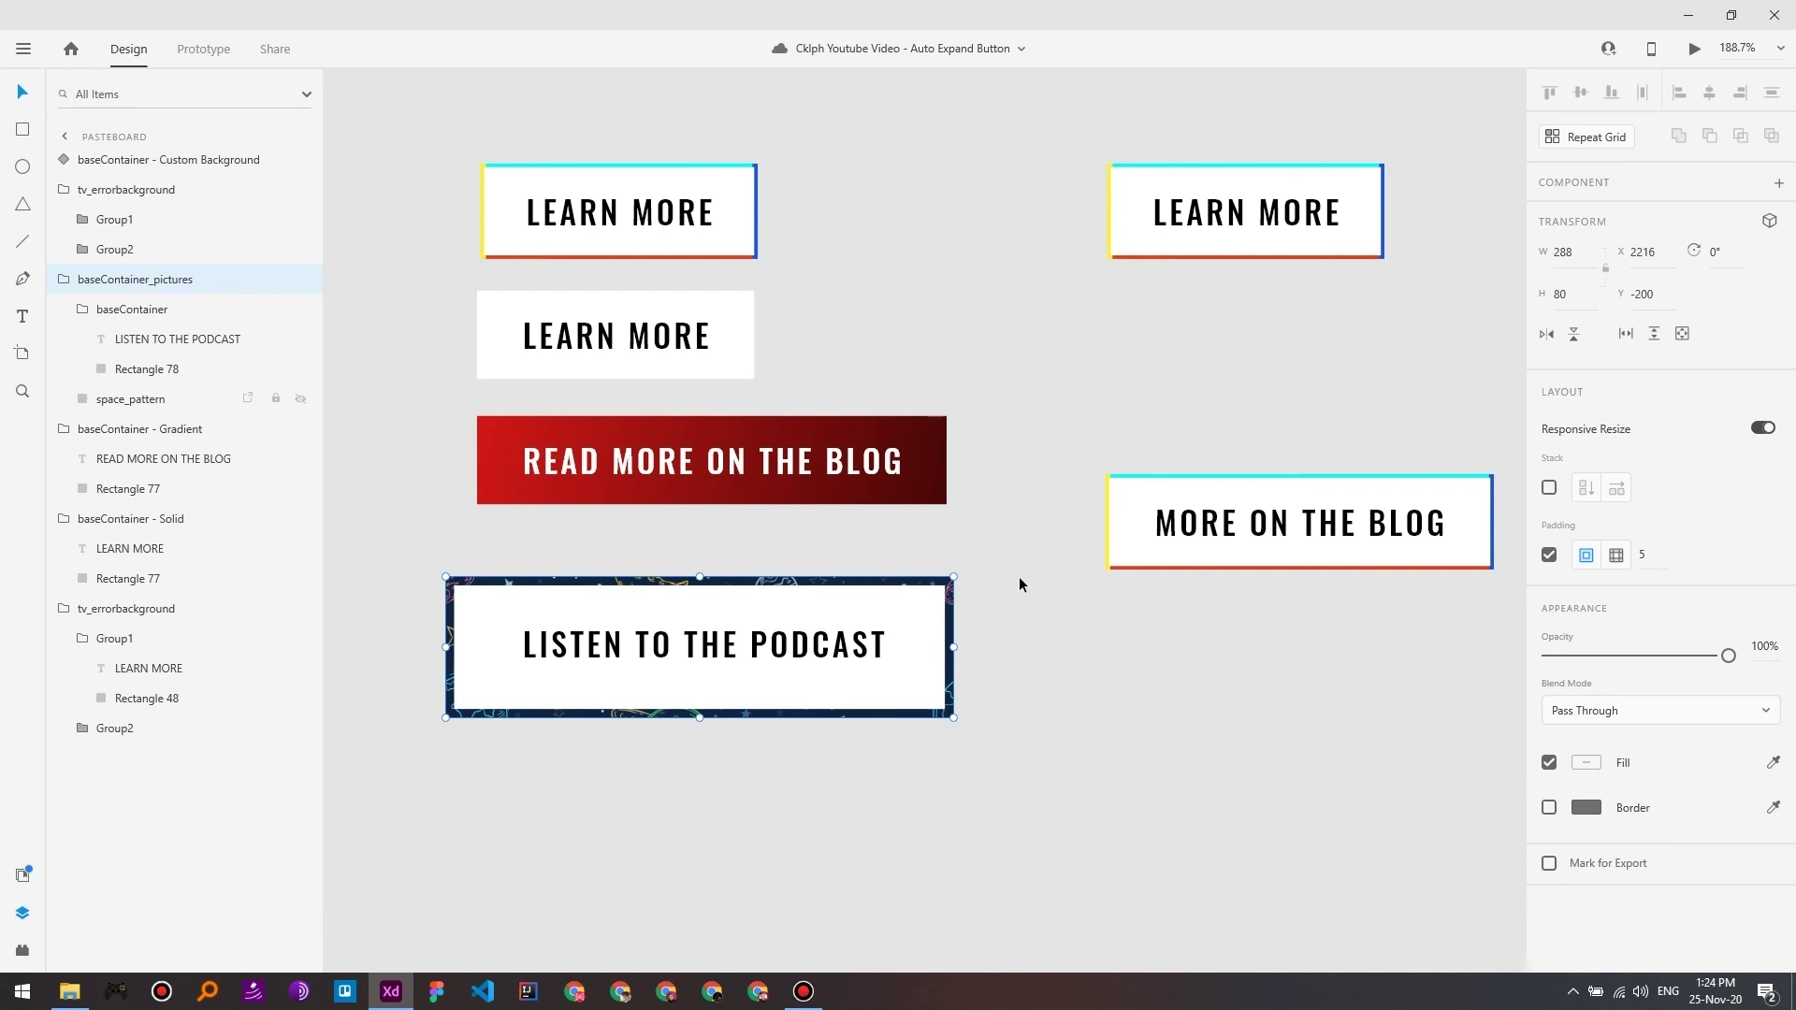
key("ctrl+k")
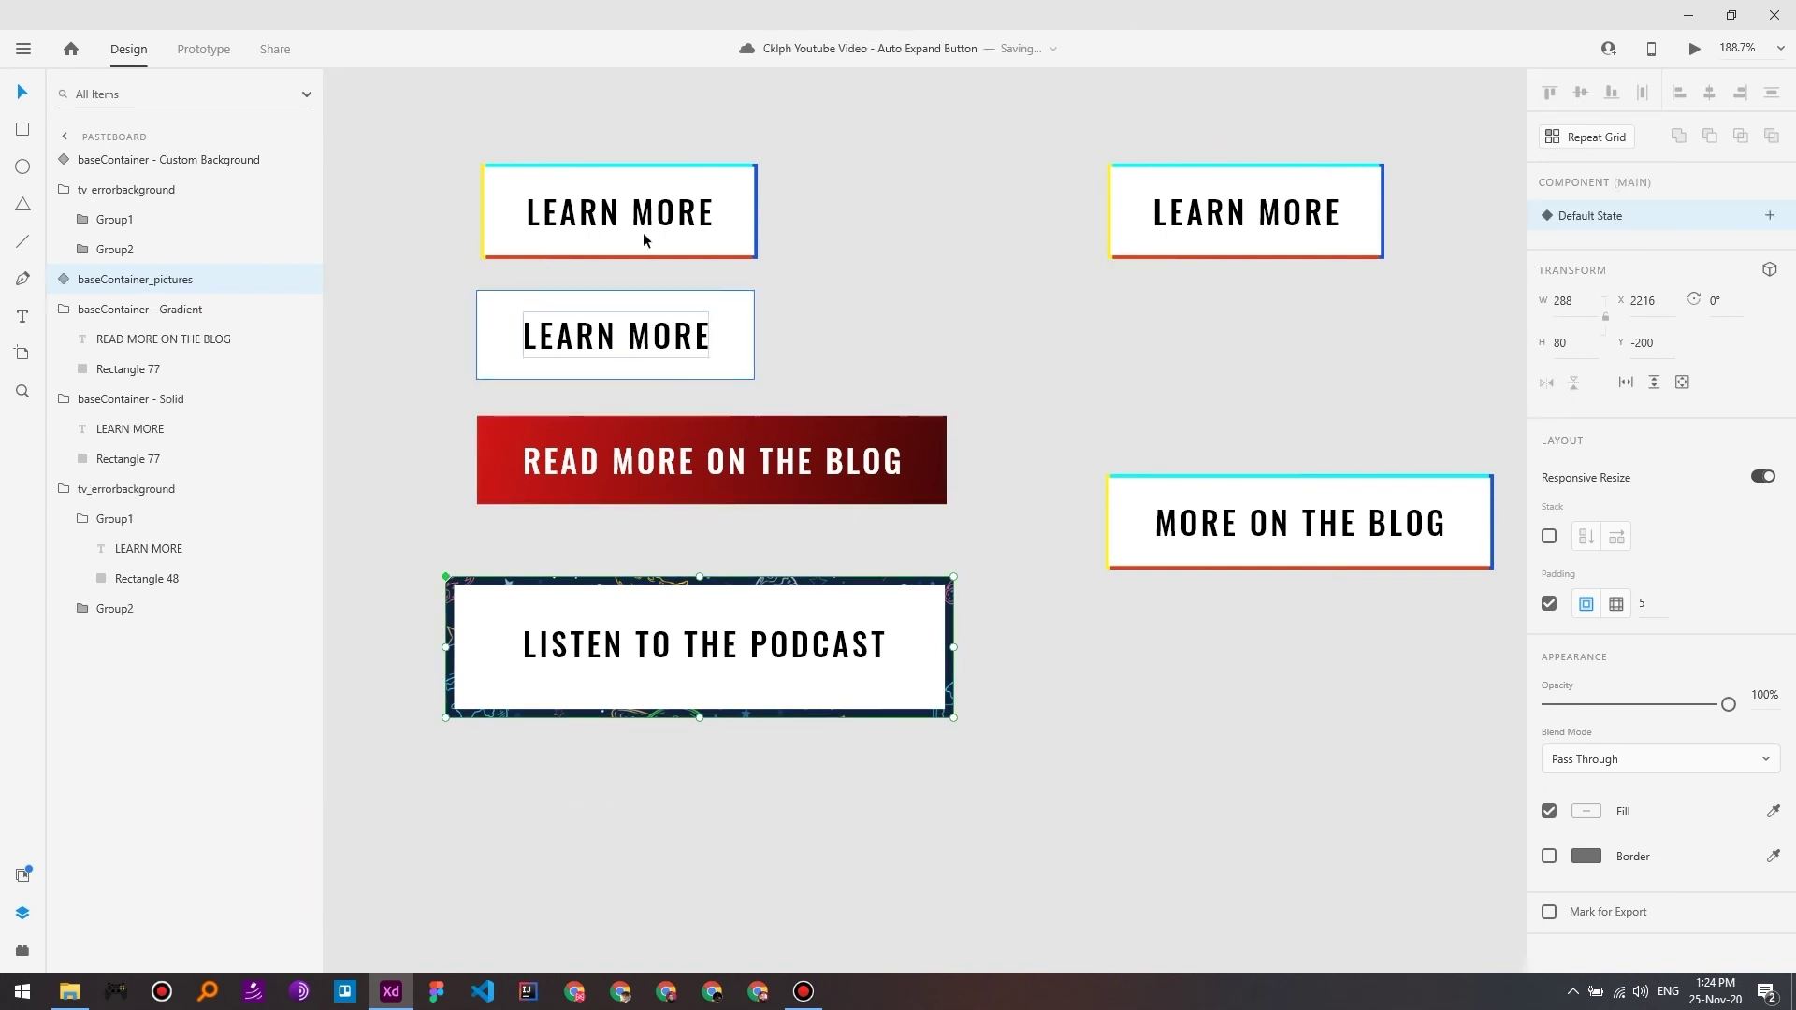
left_click(628, 348)
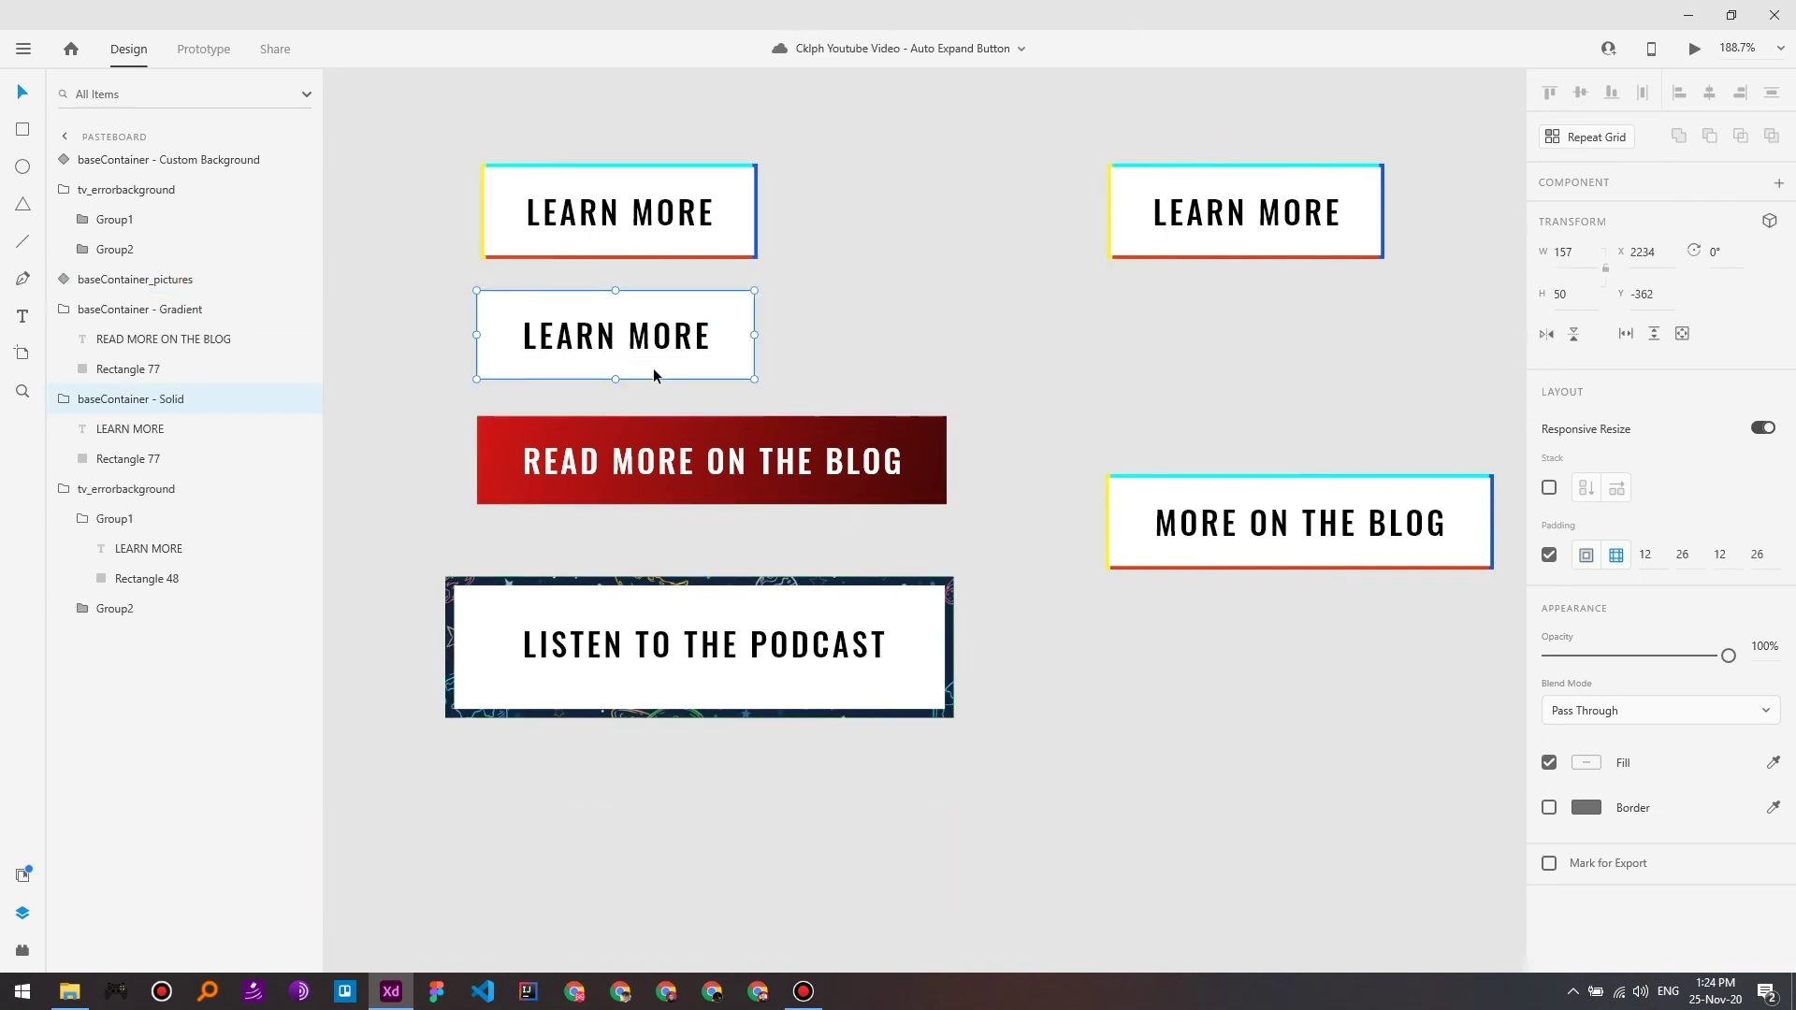
key("ctrl+k")
left_click(756, 474)
key("ctrl+k")
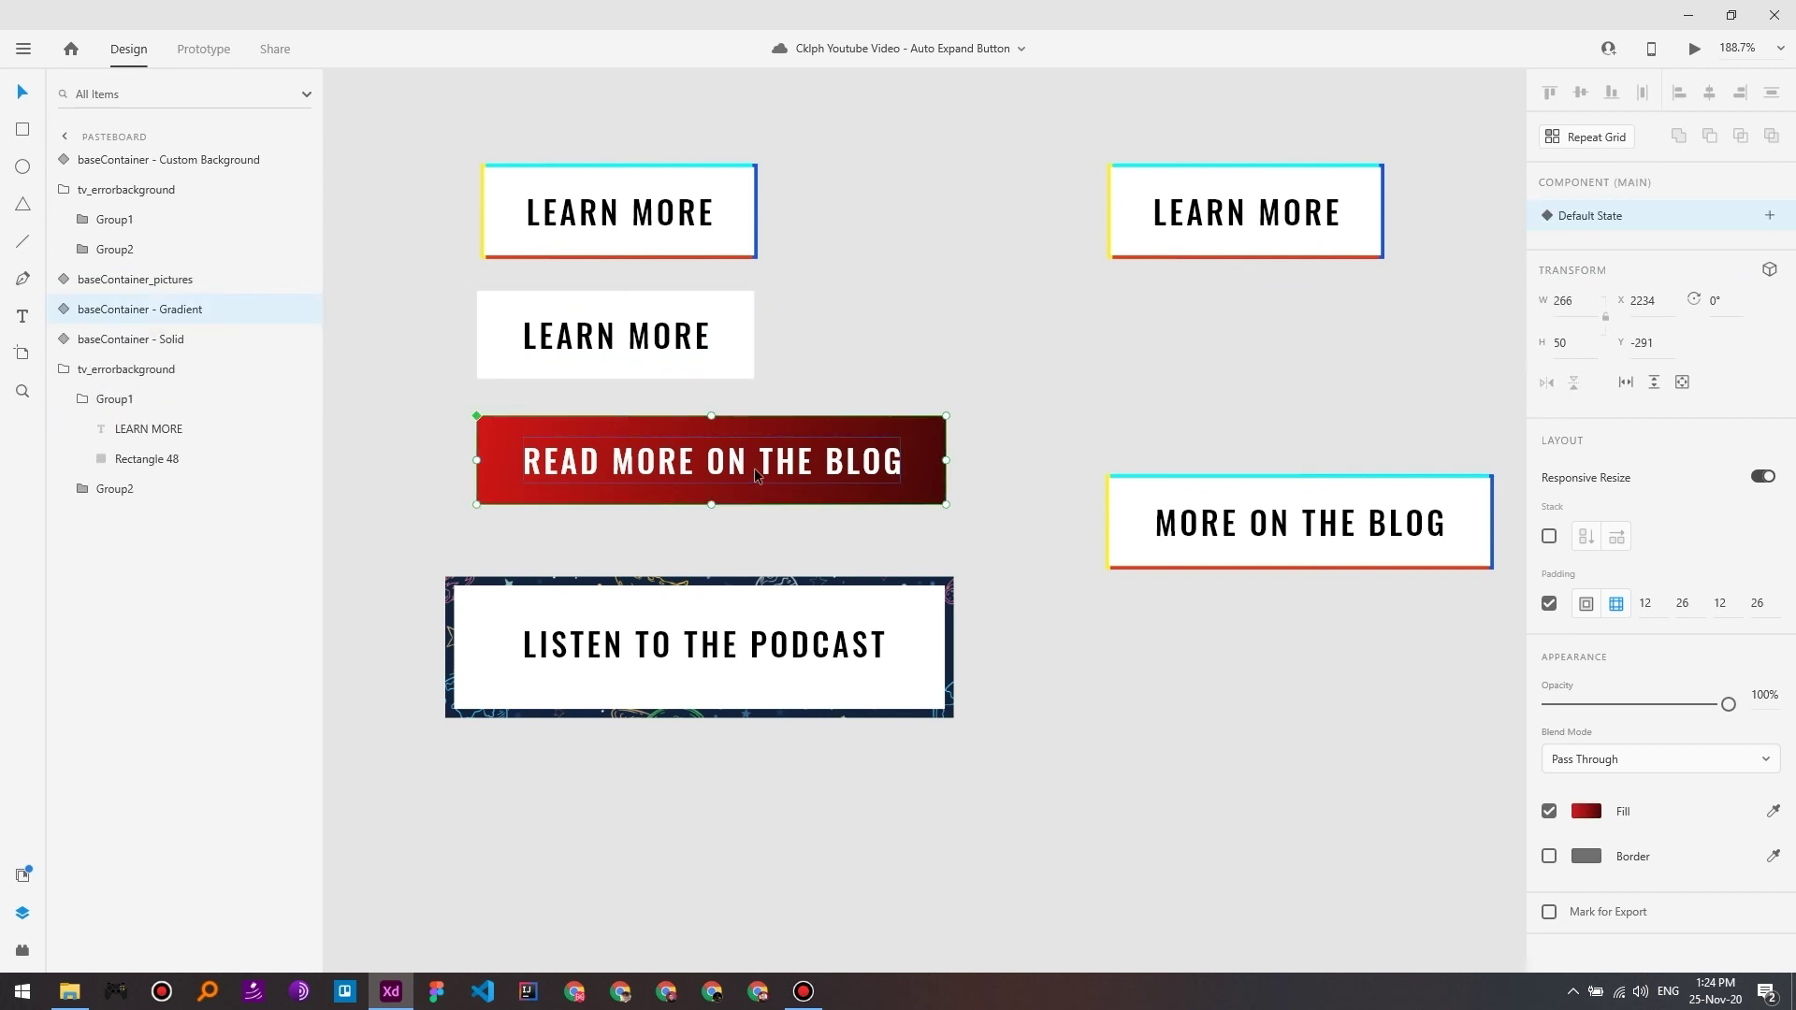
Step: Delete both tv_errorbackground groups from the pasteboard
left_click(129, 189)
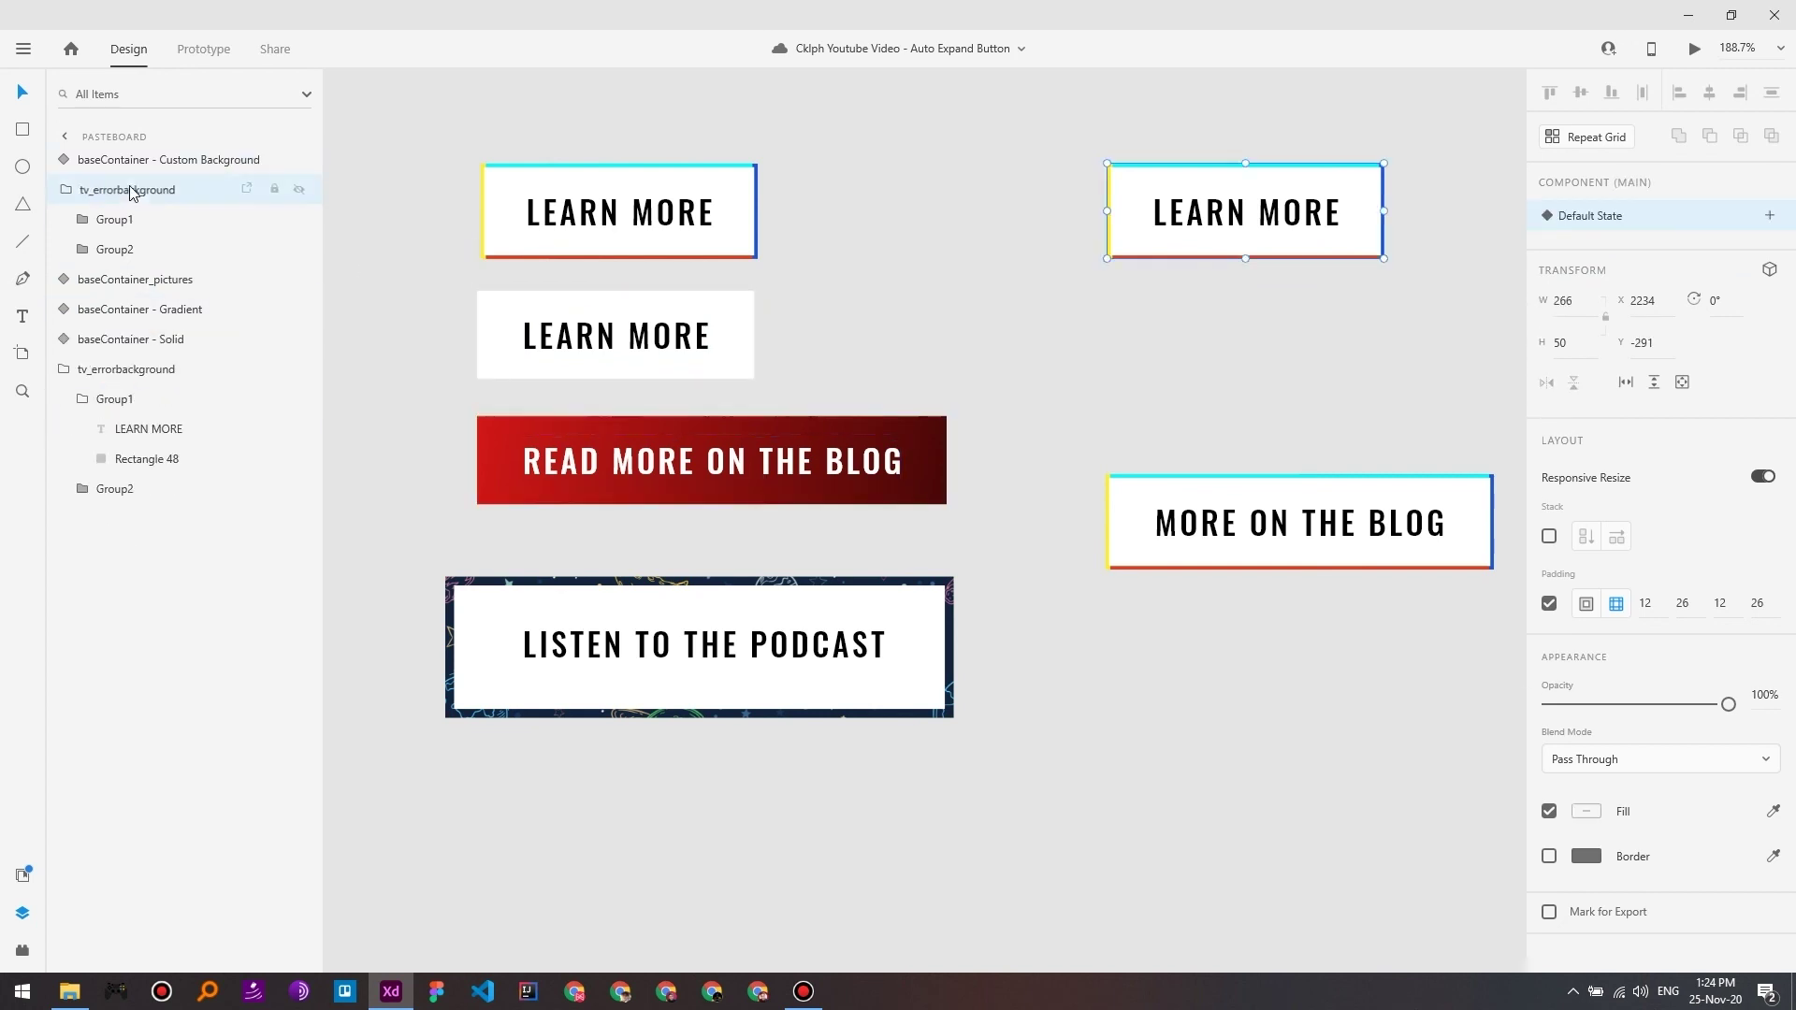
key("Delete")
left_click(145, 280)
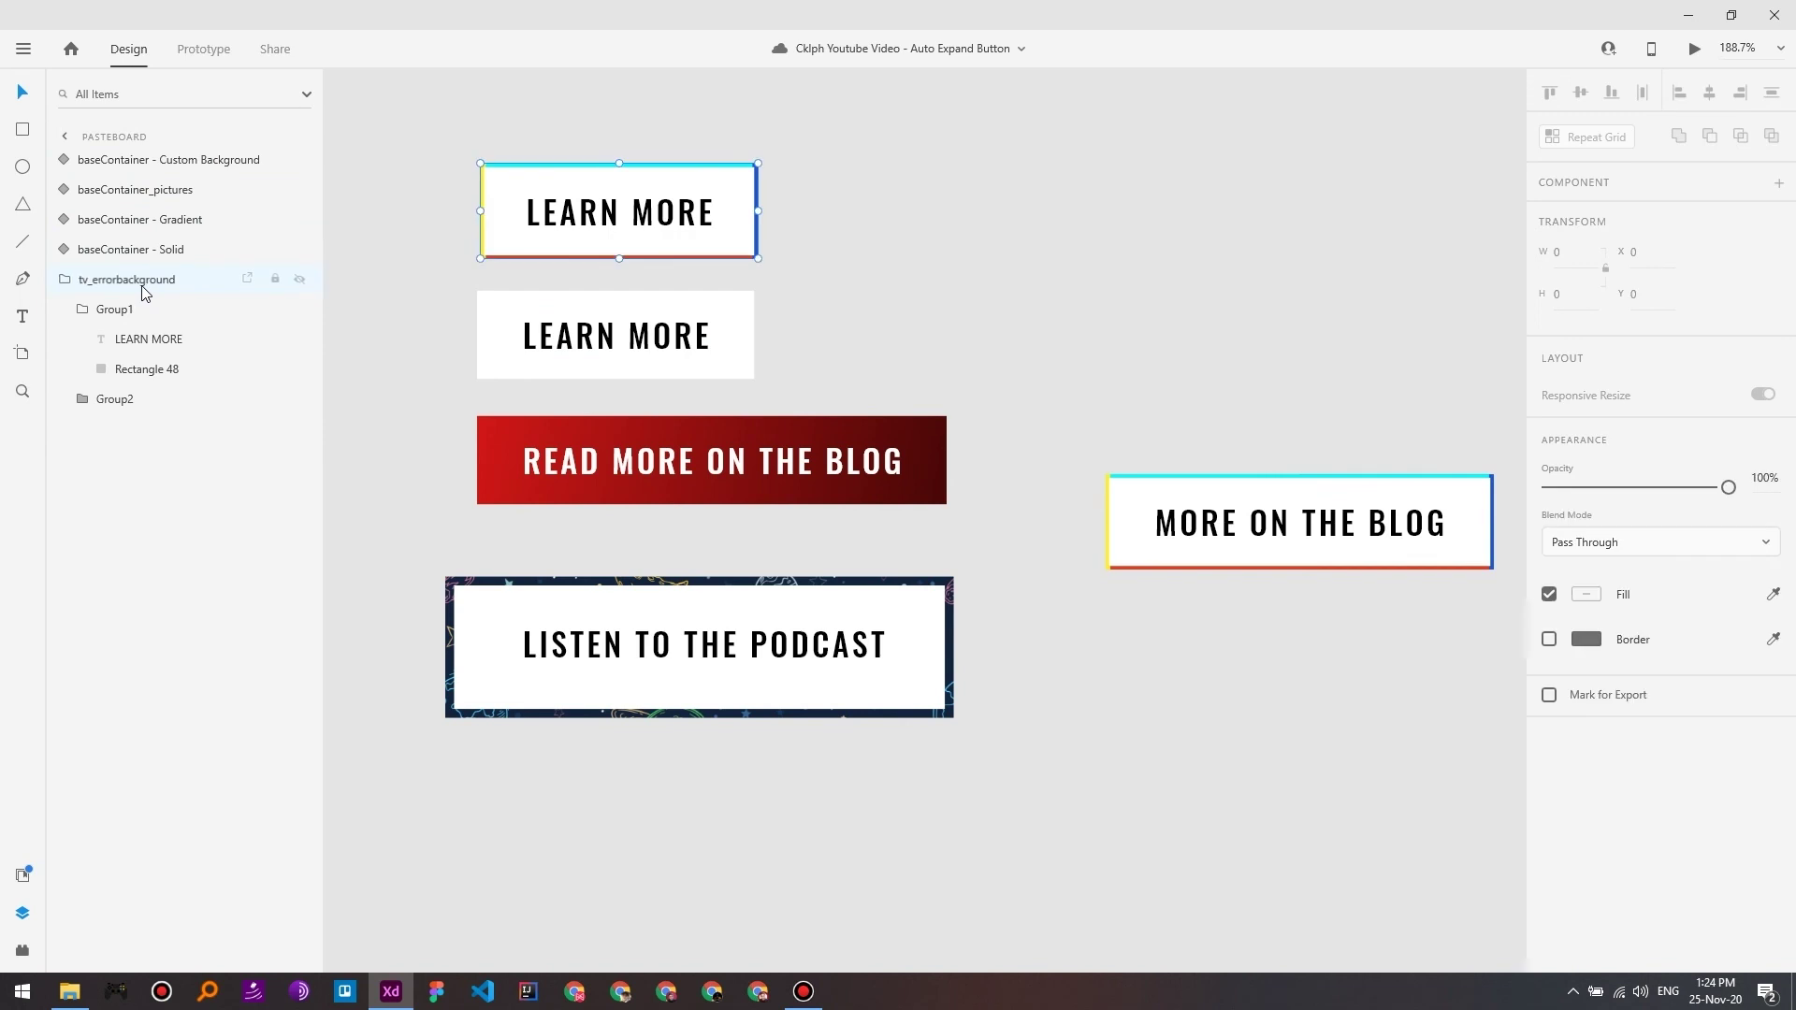
key("Delete")
left_click(1122, 315)
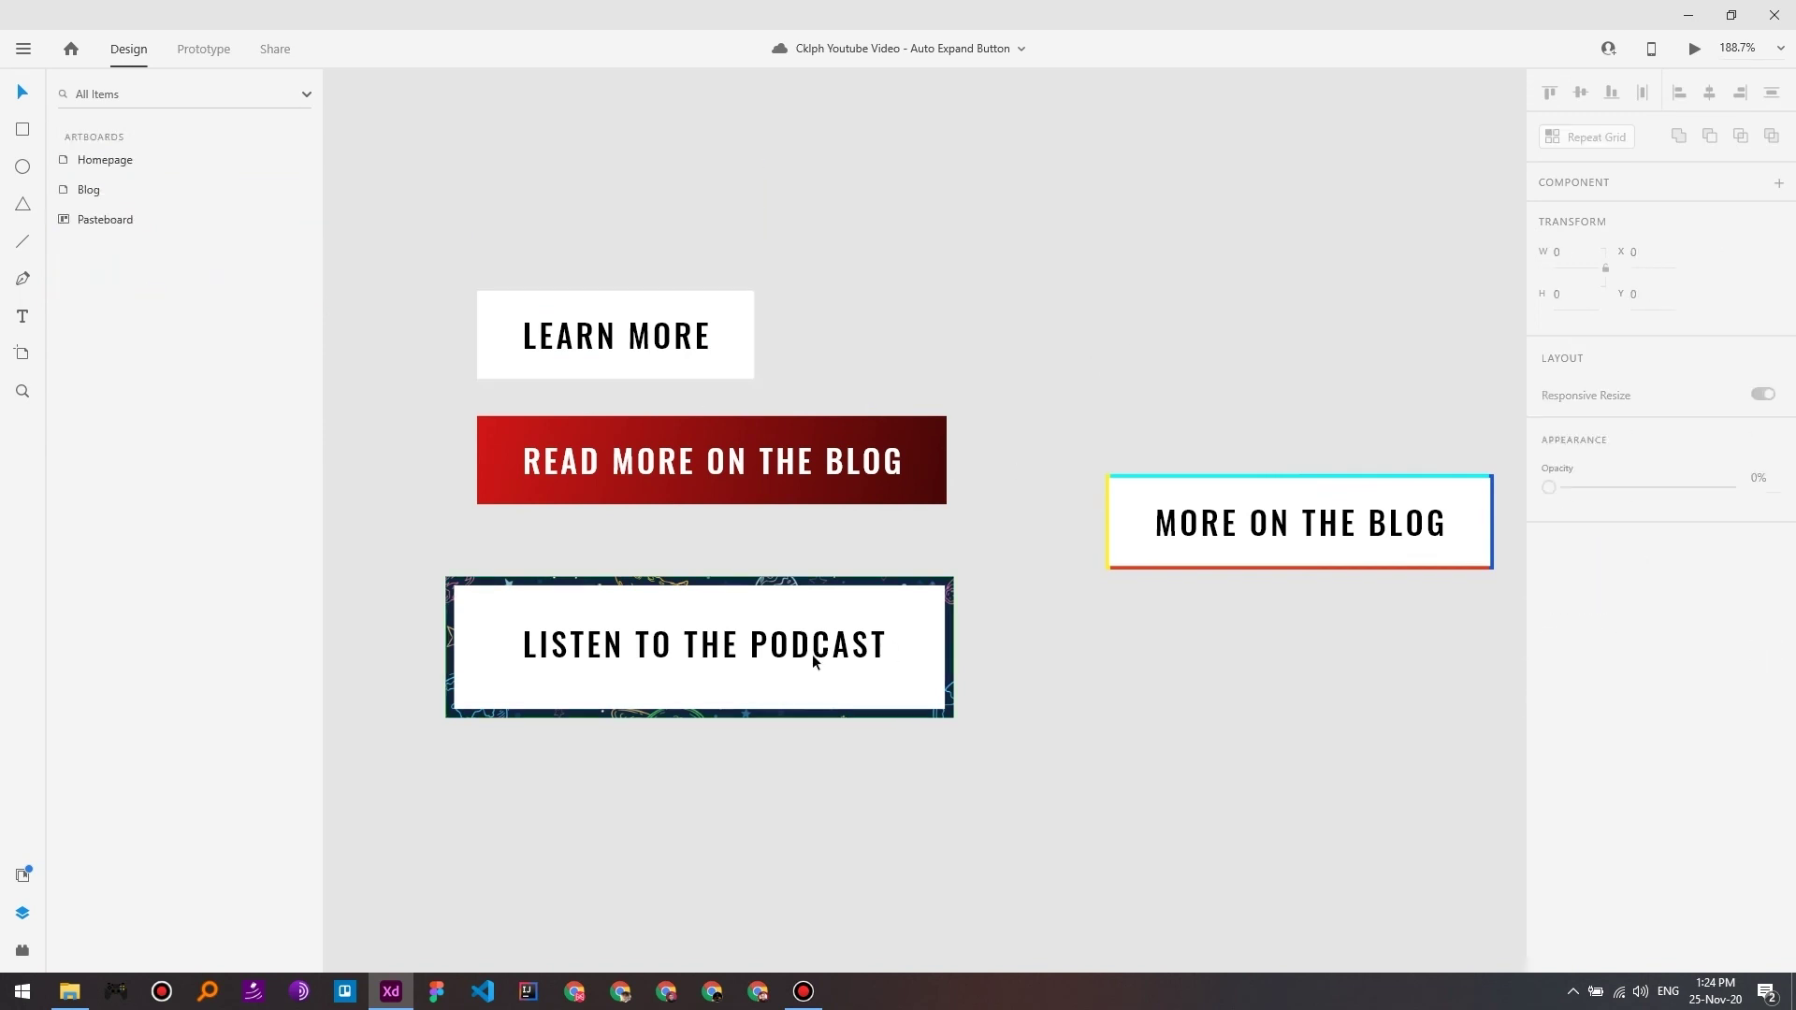
Step: Duplicate the LISTEN TO THE PODCAST picture button and place the copy below the multicoloured-border button
left_click(673, 662)
scroll(765, 634, "down", 1)
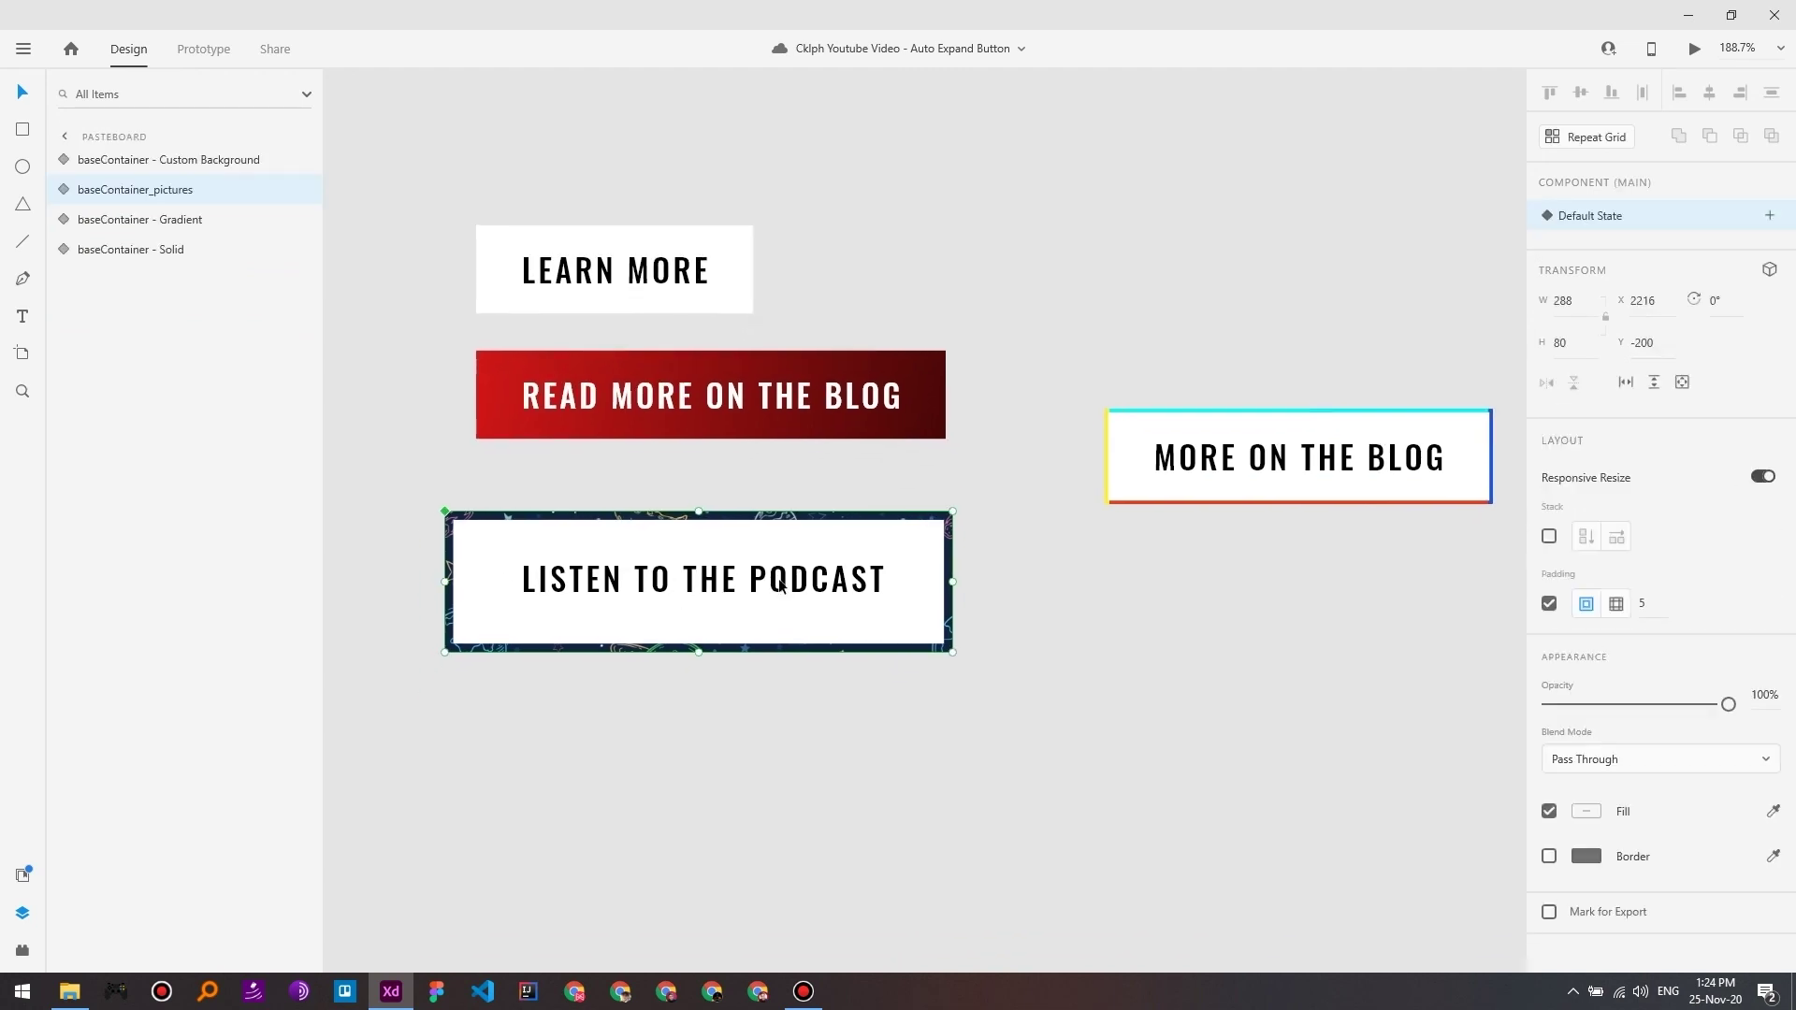
key("ctrl+d")
left_click_drag(574, 591, 1177, 659)
Step: Change the label of the copied picture button to READ MORE
double_click(1177, 659)
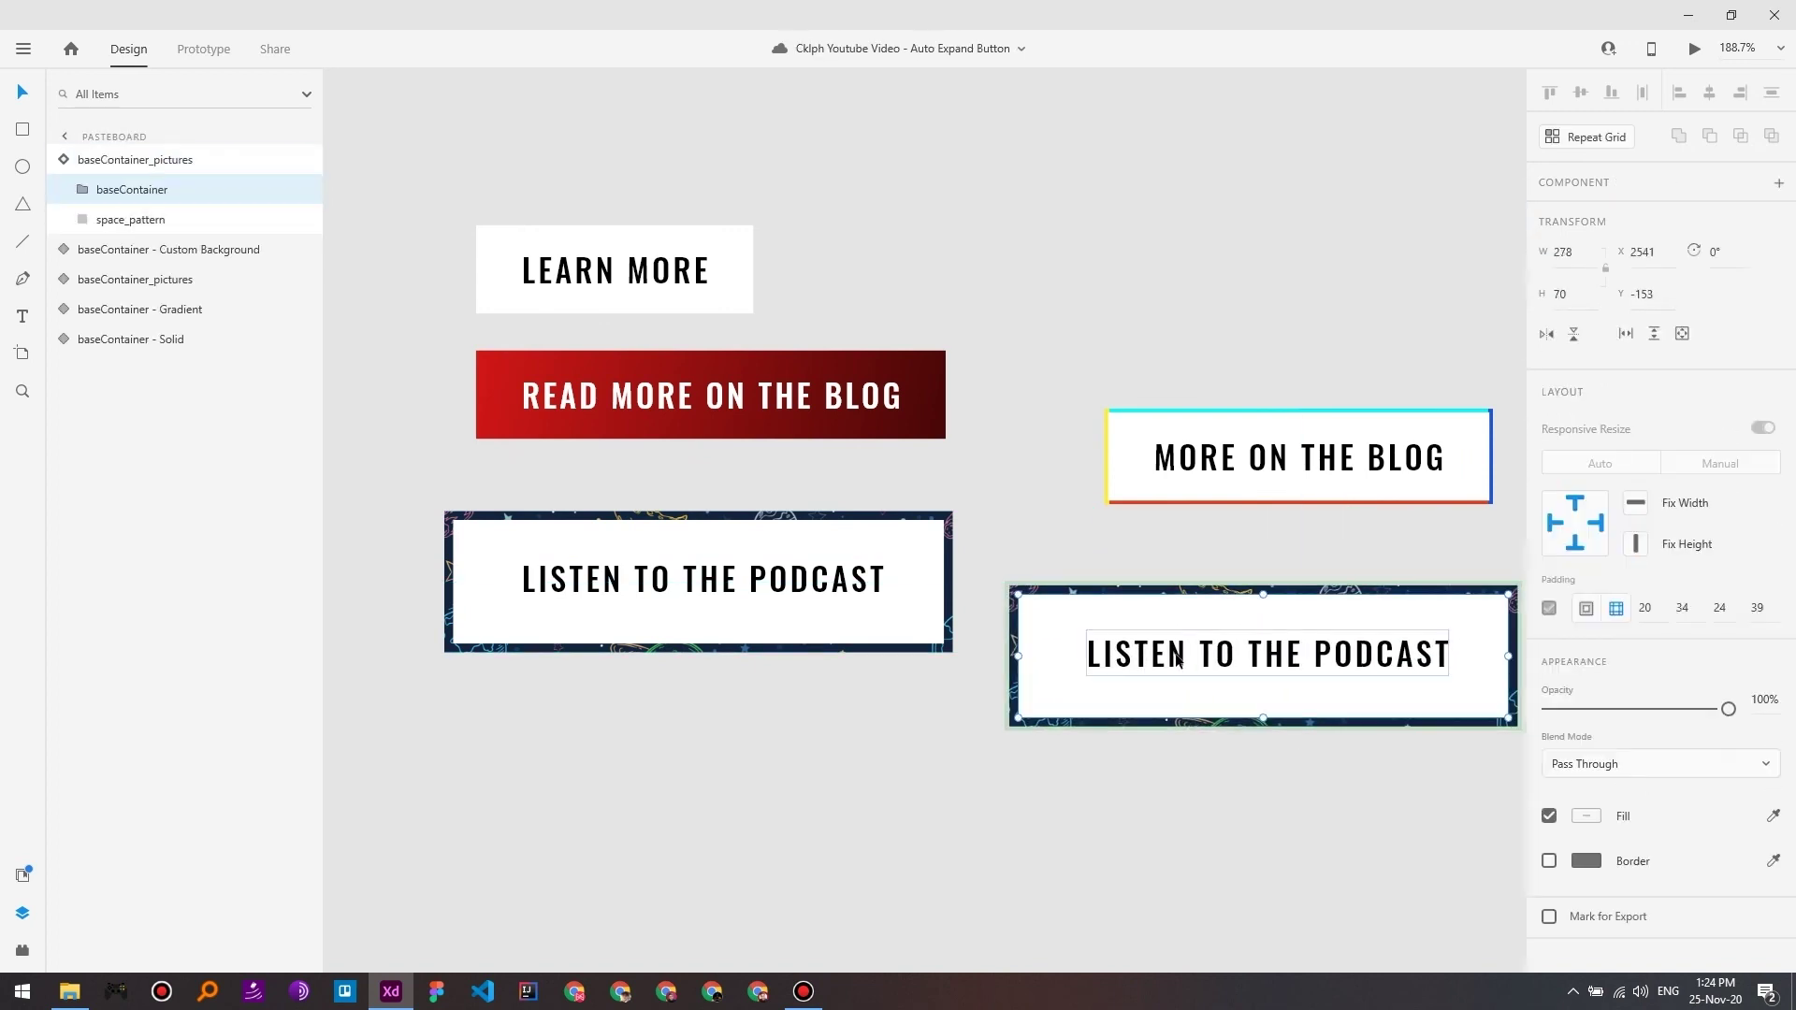
double_click(1177, 657)
double_click(1177, 656)
type("READ MORE")
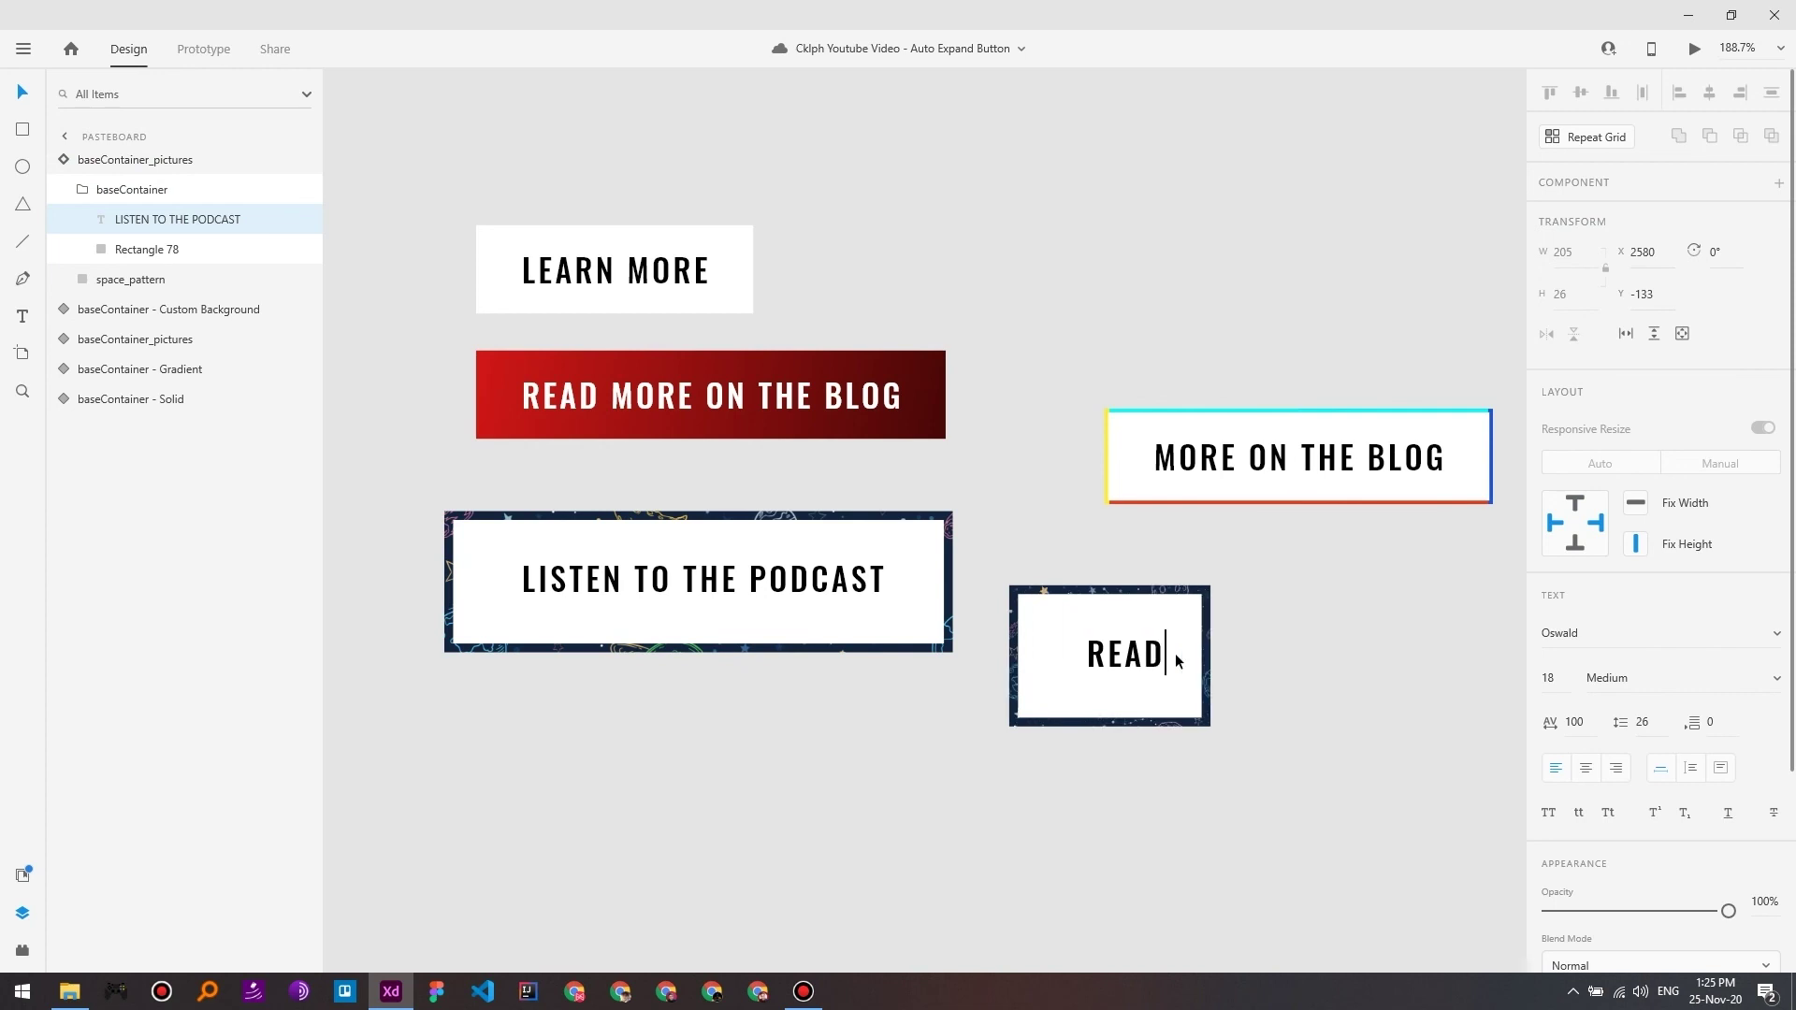
key("Escape")
left_click(1195, 777)
Step: Duplicate the READ MORE picture button and place the copy to its right
left_click(1287, 640)
left_click_drag(1288, 640, 1301, 718)
key("ctrl+d")
Step: Change the label of the second picture button copy to CLICK ME
double_click(1228, 722)
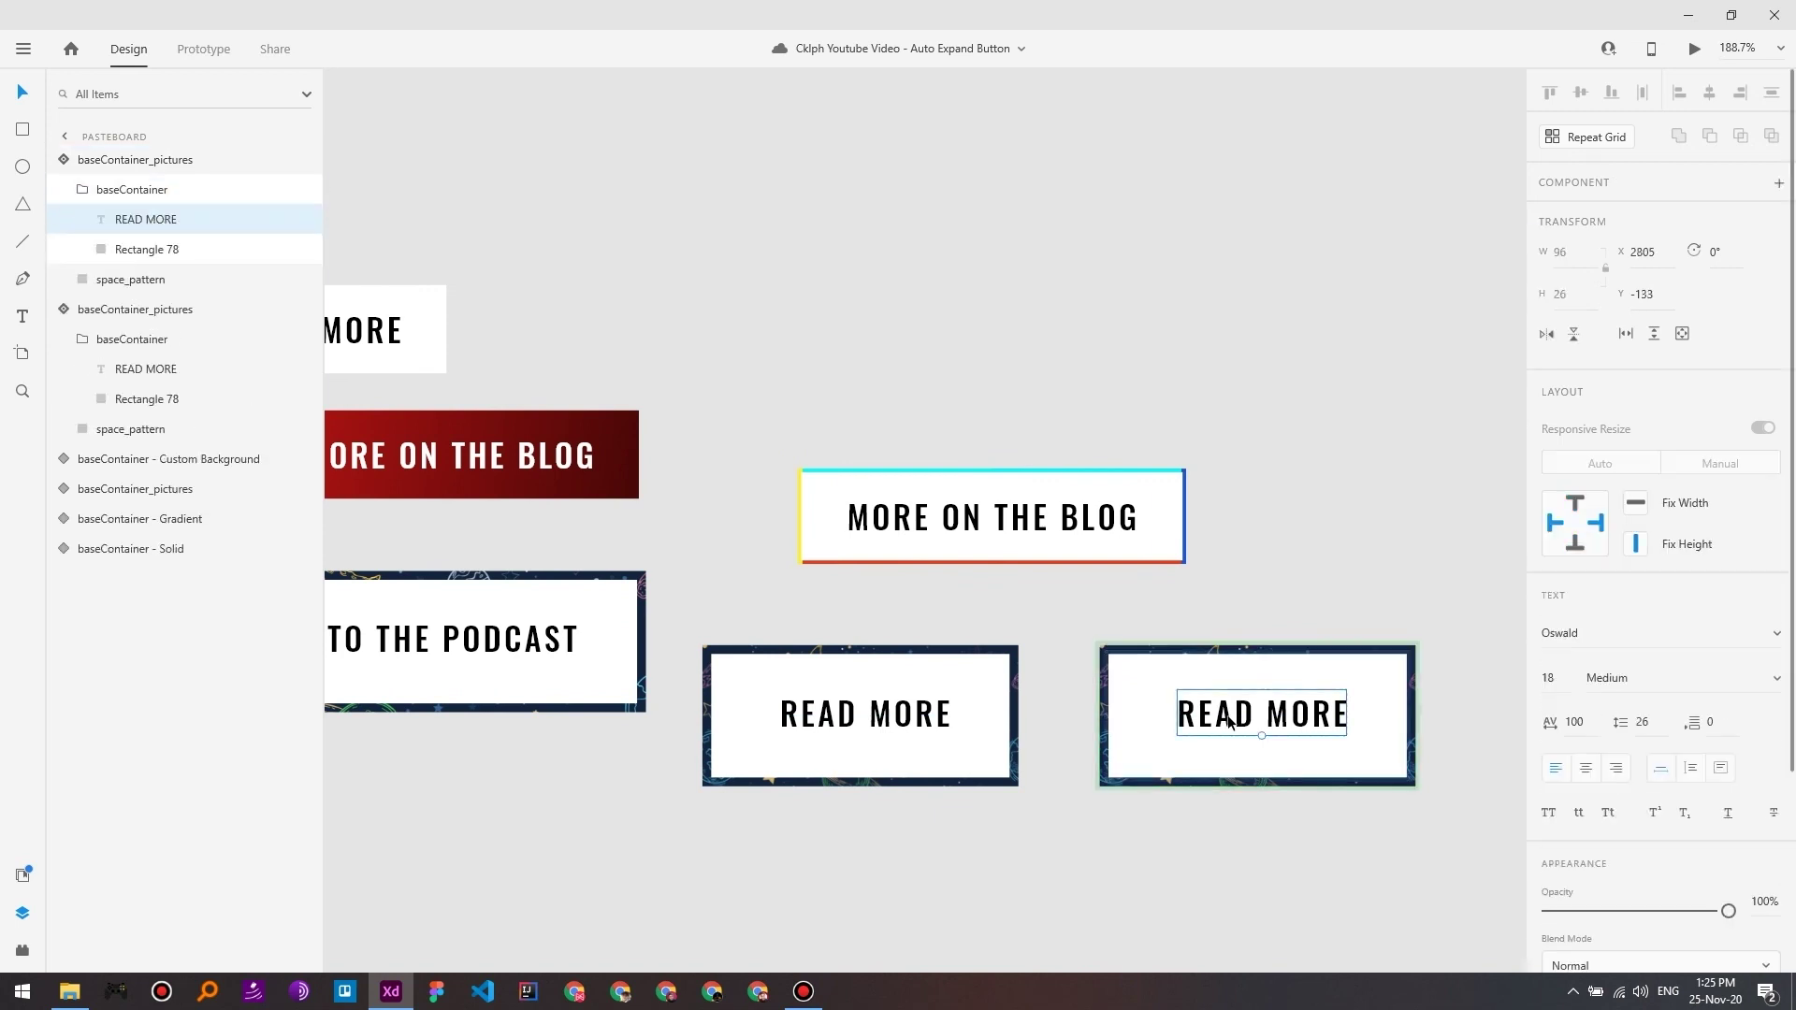
double_click(1228, 722)
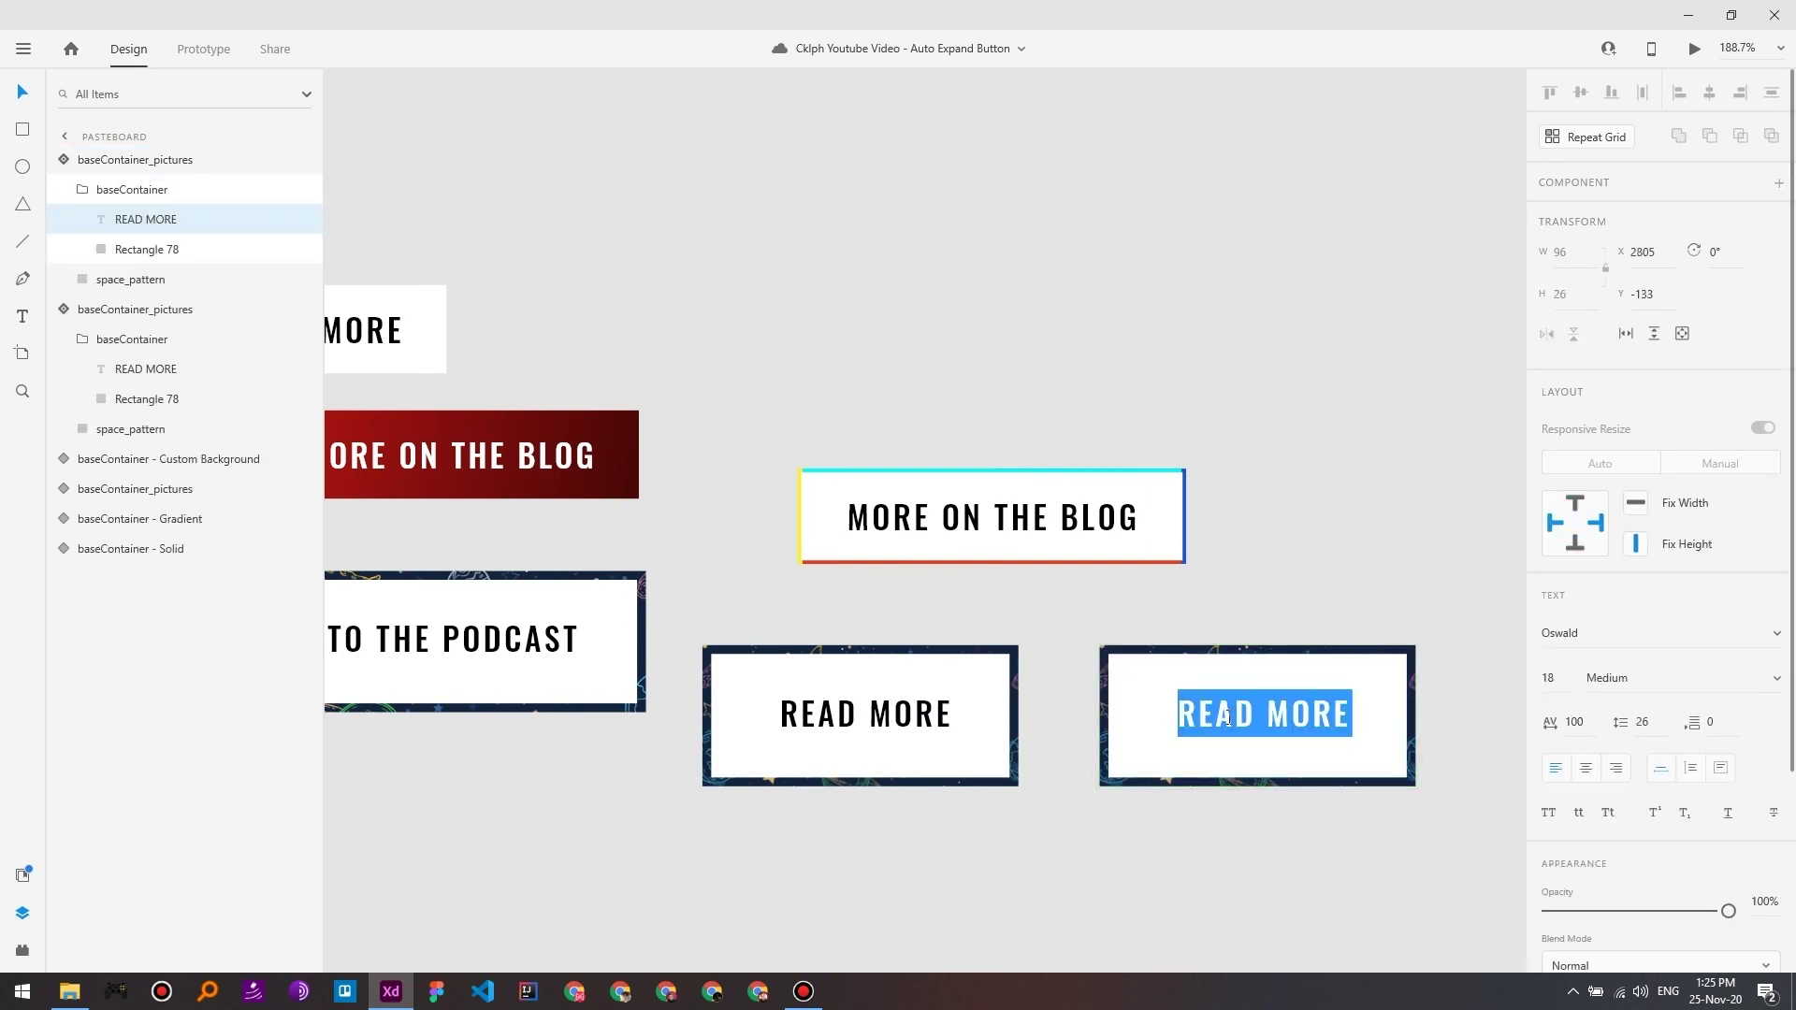
type("CLIK M")
key("BackSpace")
key("BackSpace")
key("BackSpace")
type("CK ME")
key("Escape")
left_click(1215, 867)
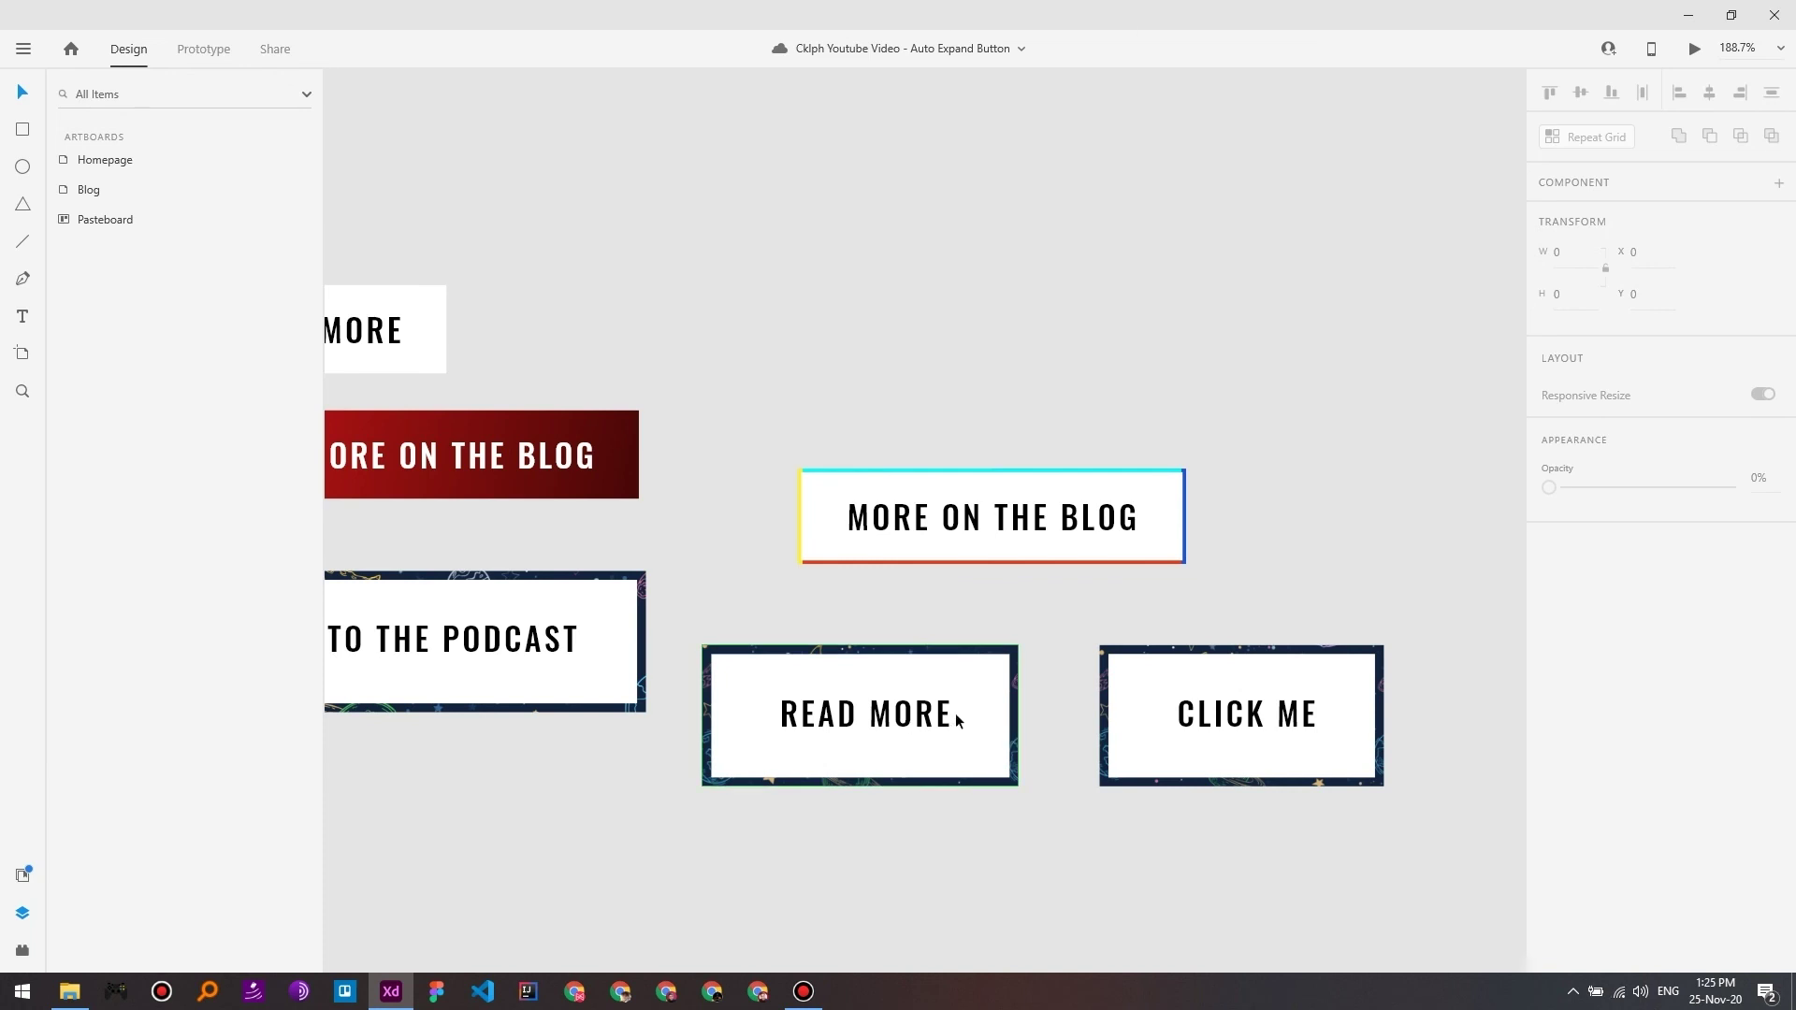
Step: Open the main component of the CLICK ME button for editing and set its padding to 10
left_click(869, 716)
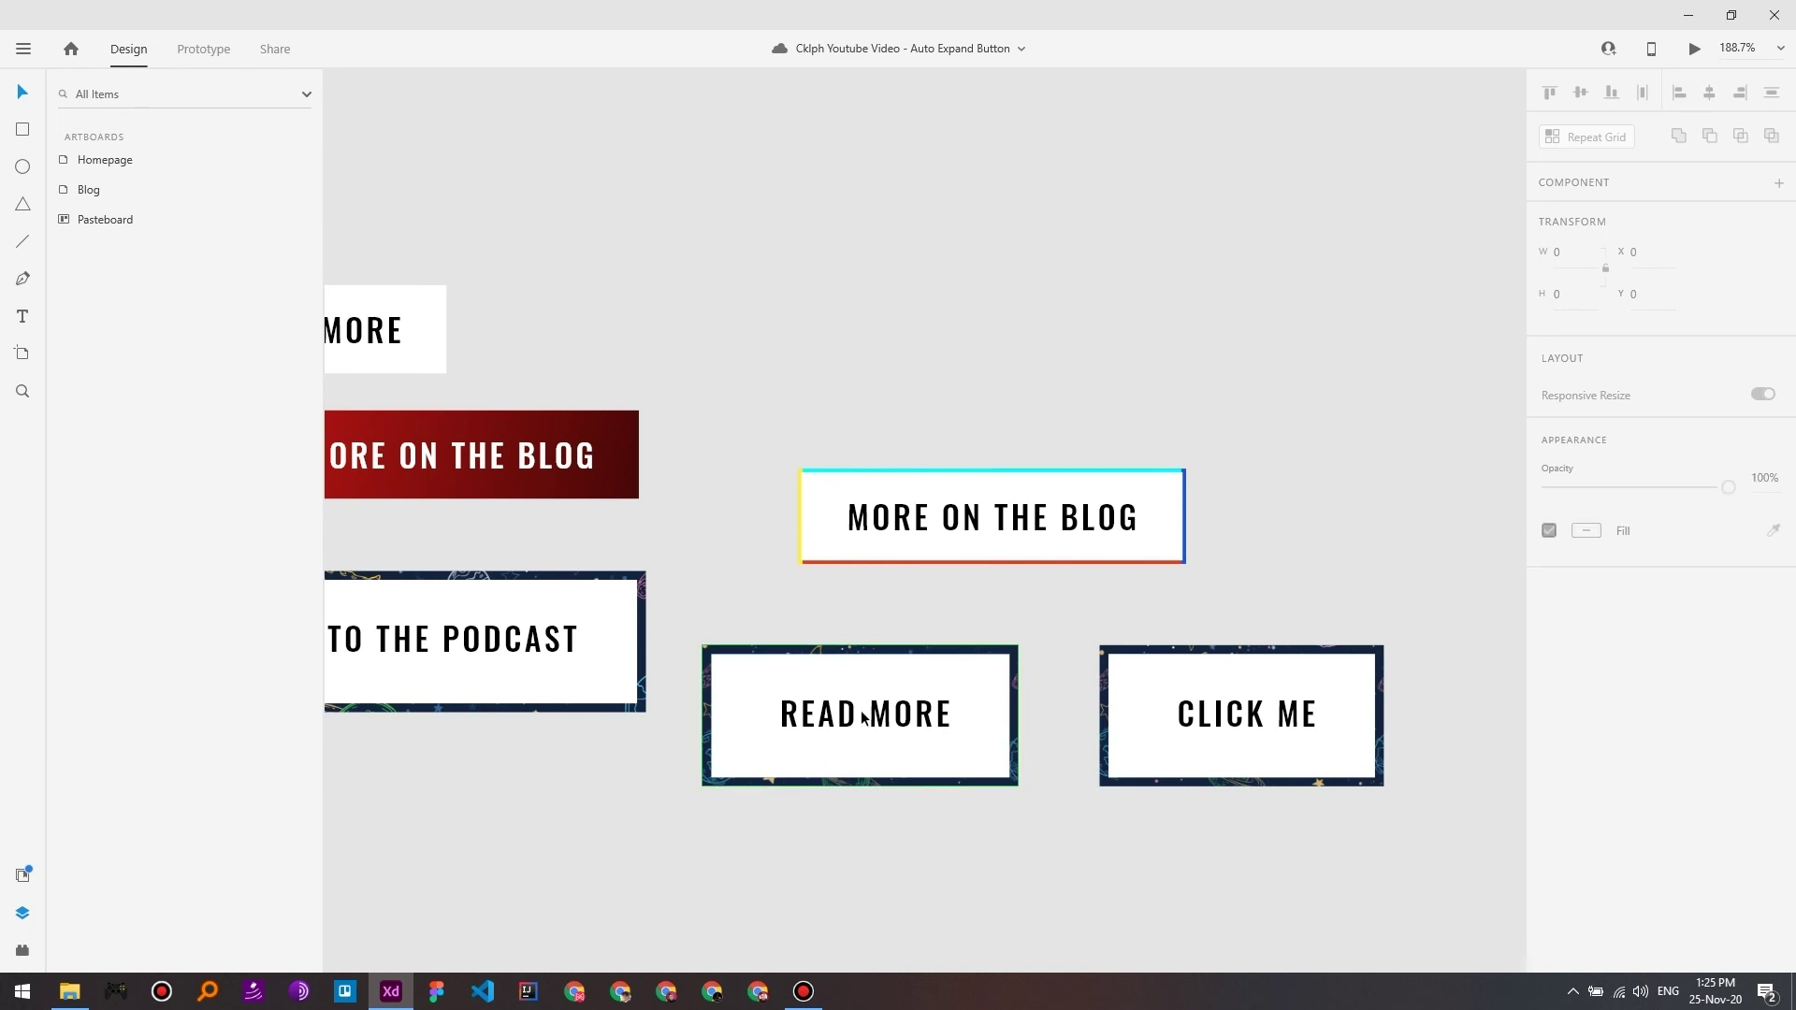
left_click(1291, 725)
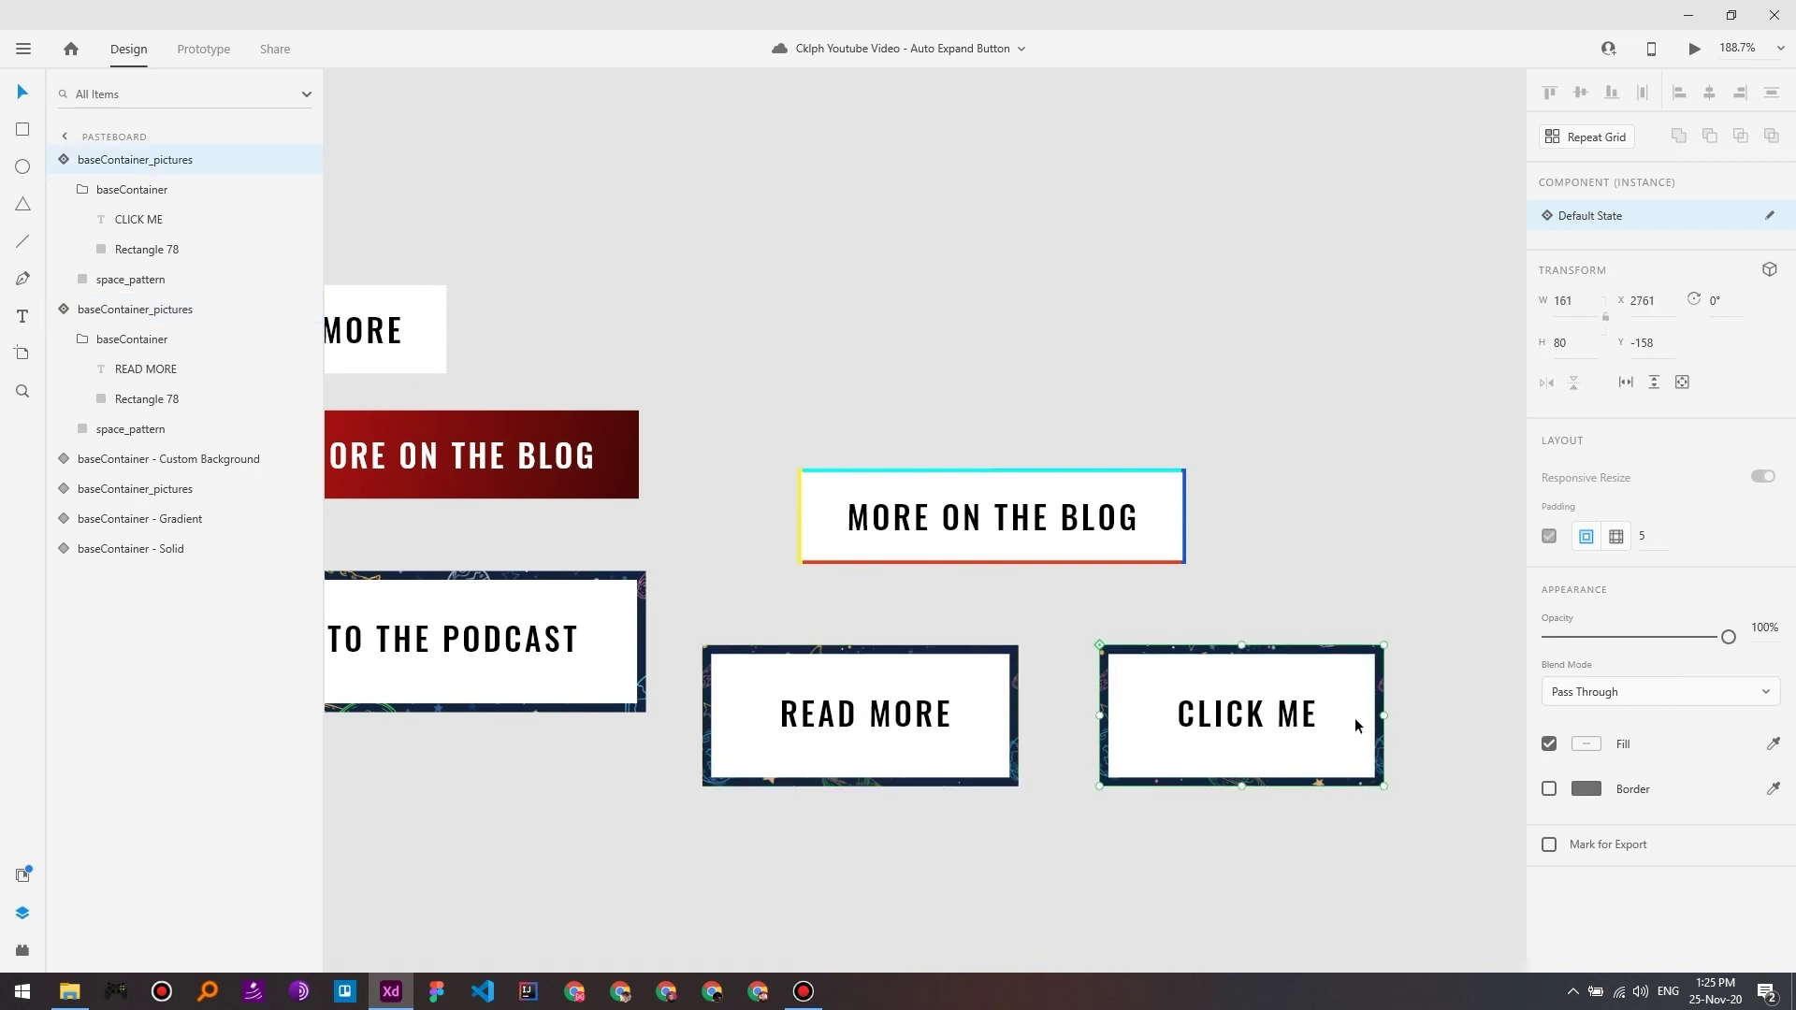
right_click(1216, 697)
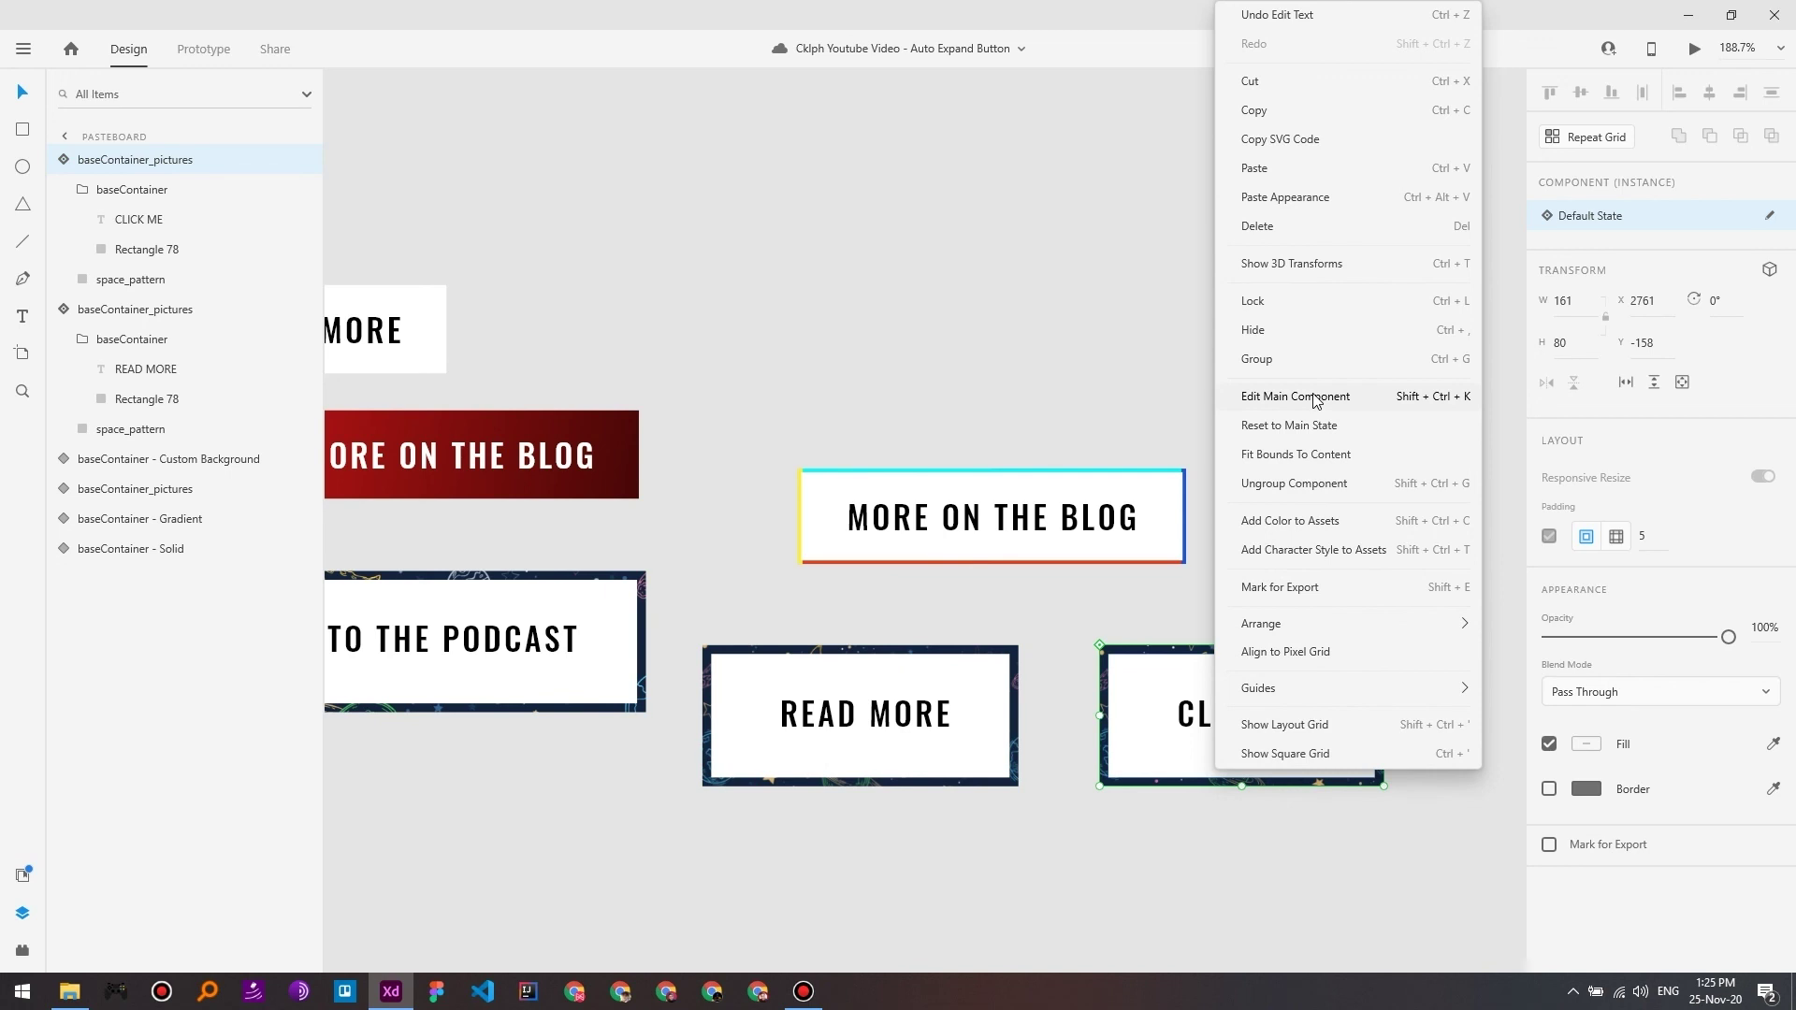
left_click(1313, 396)
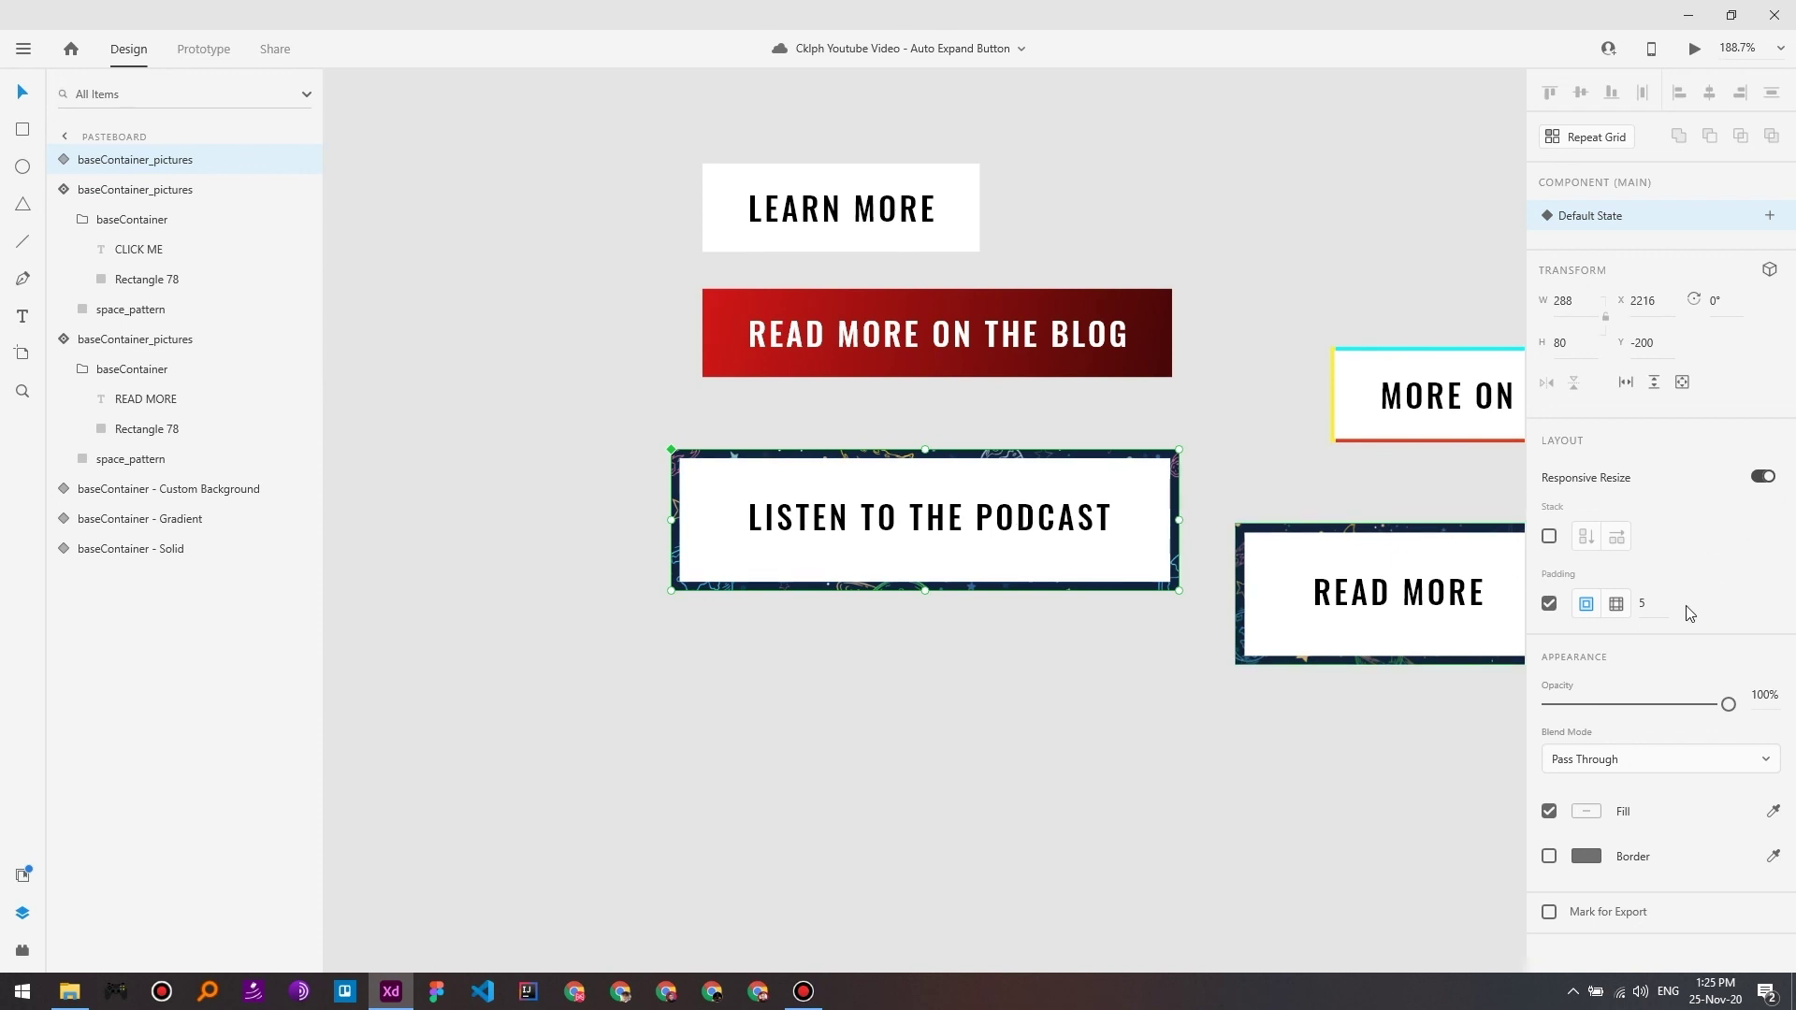
left_click(1649, 603)
type("10")
key("Return")
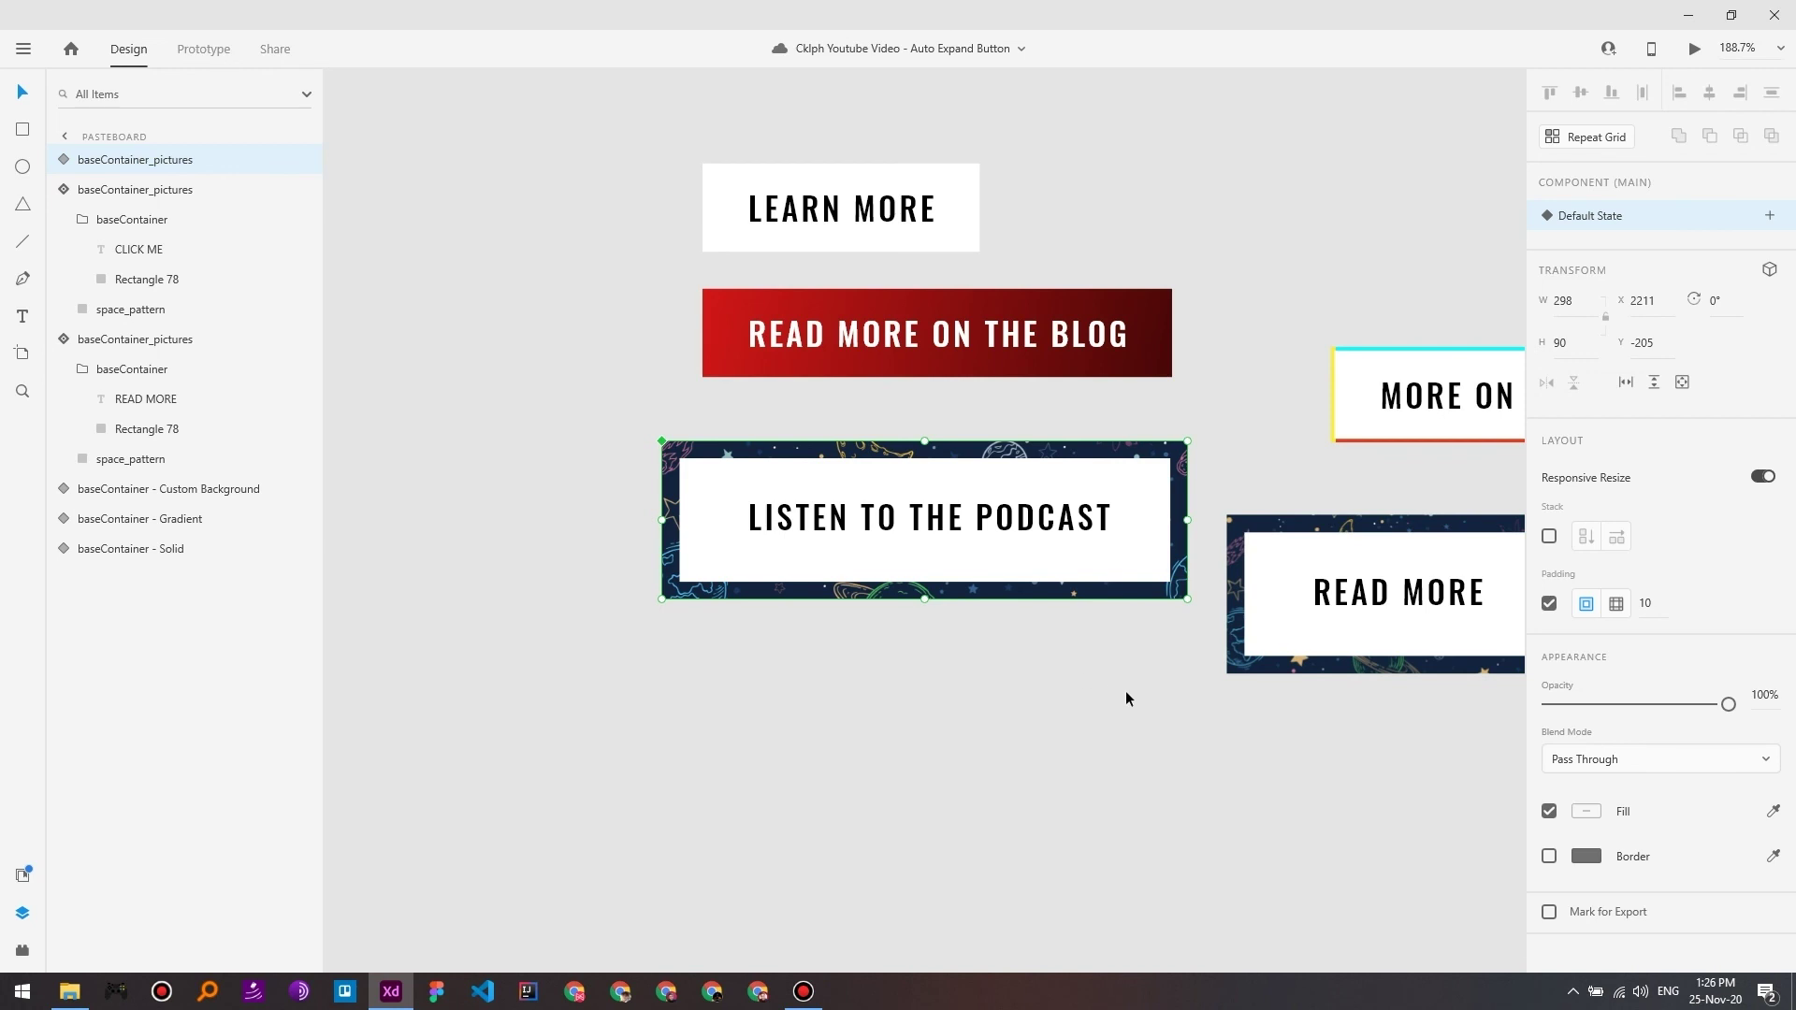
Step: Examine the padding on the READ MORE and CLICK ME instances and review the gradient, picture and custom-background main components
scroll(1125, 691, "right", 5)
left_click(1138, 558)
scroll(1029, 589, "right", 4)
left_click(1340, 571)
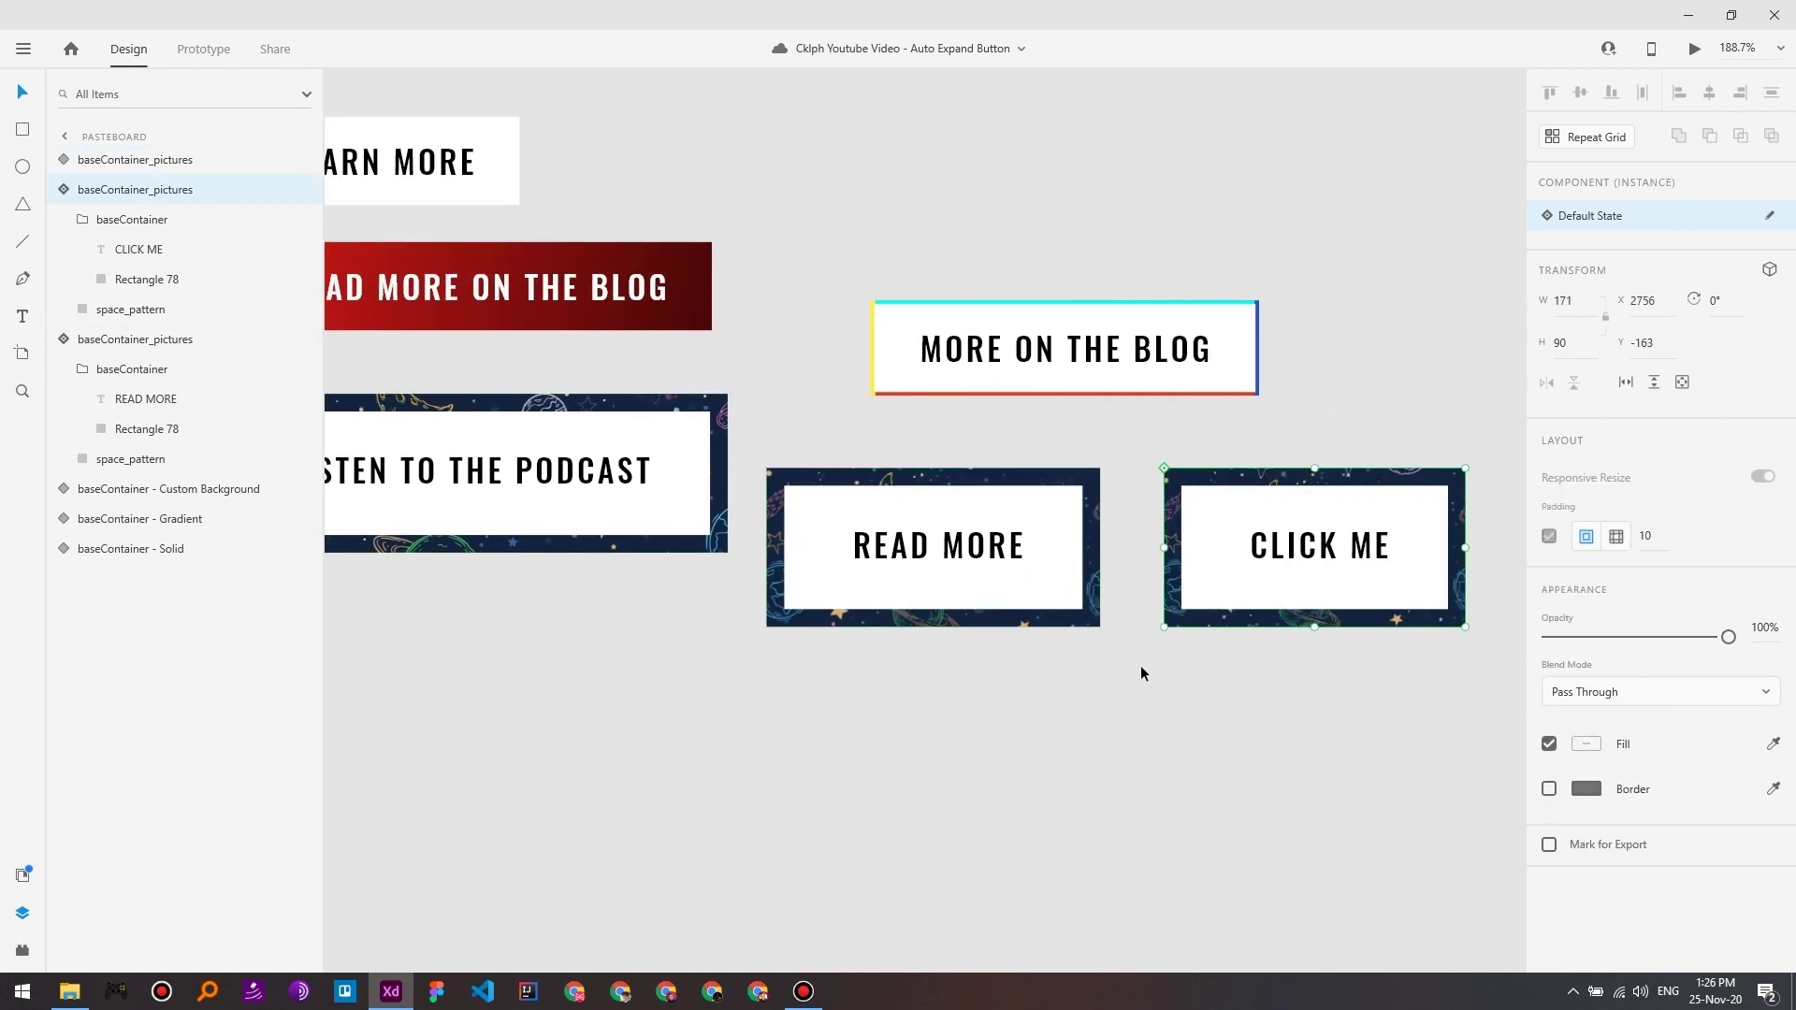
scroll(1139, 669, "left", 5)
left_click(920, 585)
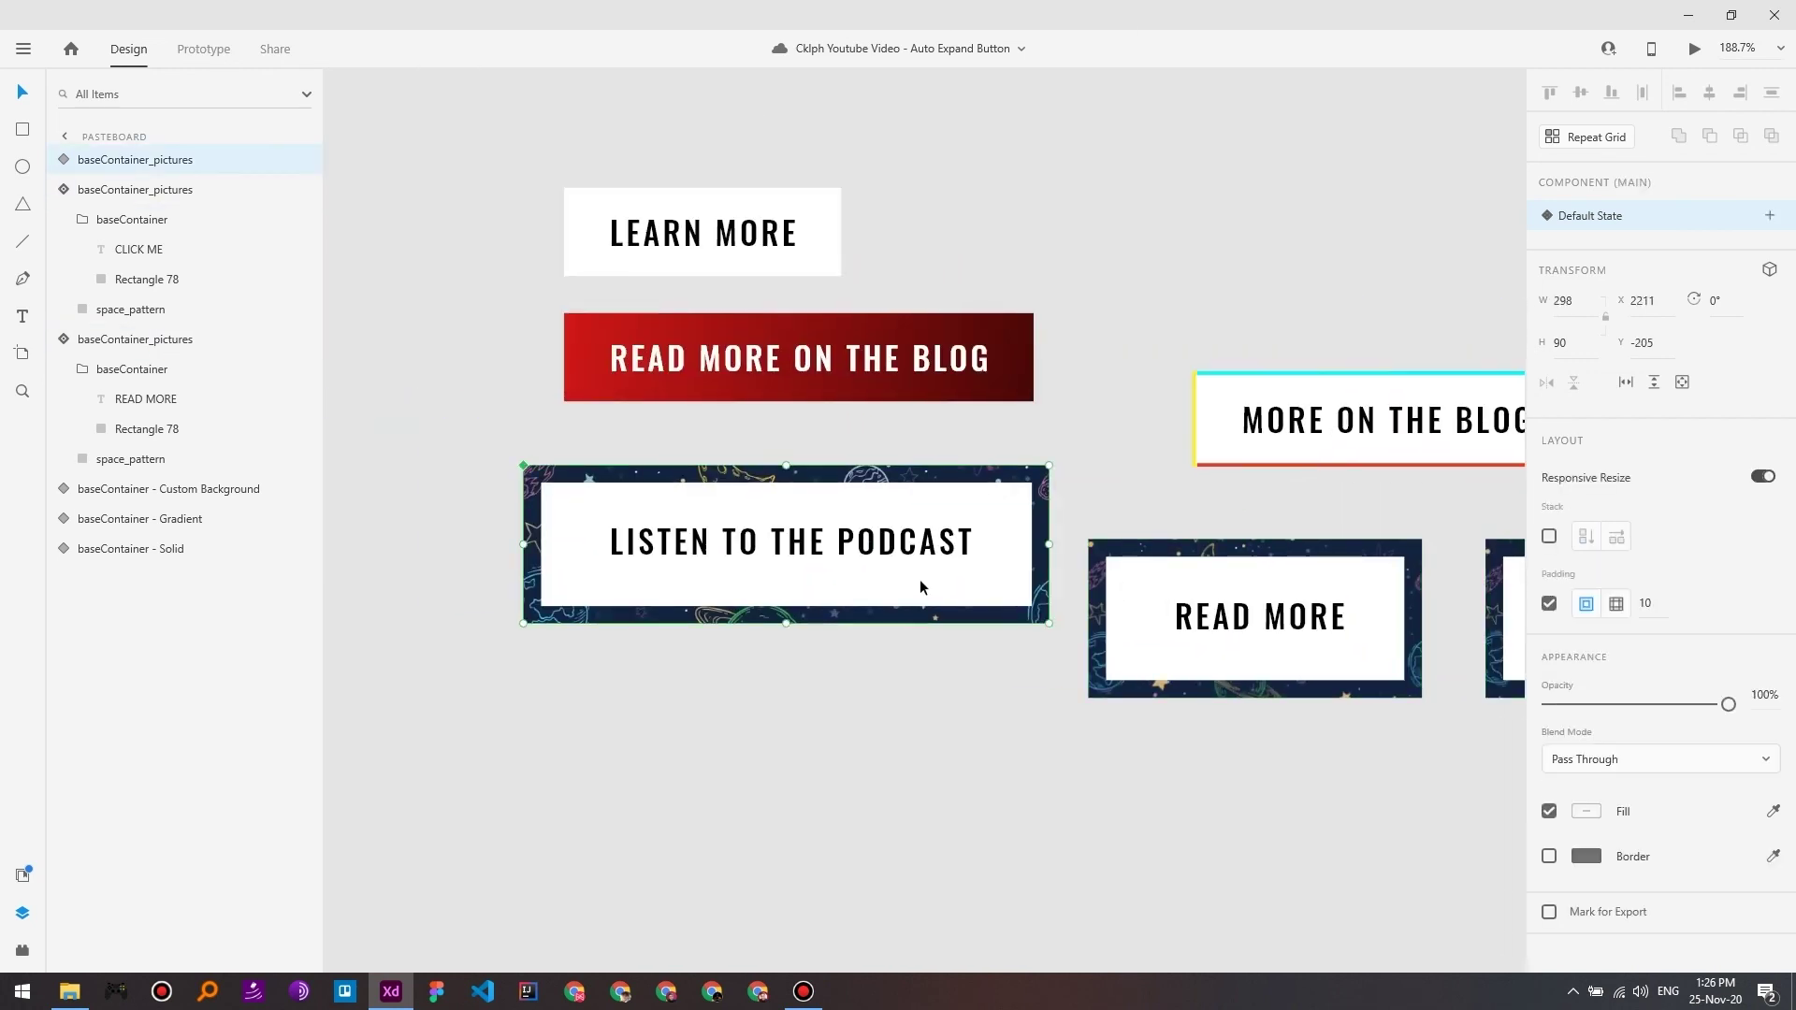
left_click(890, 707)
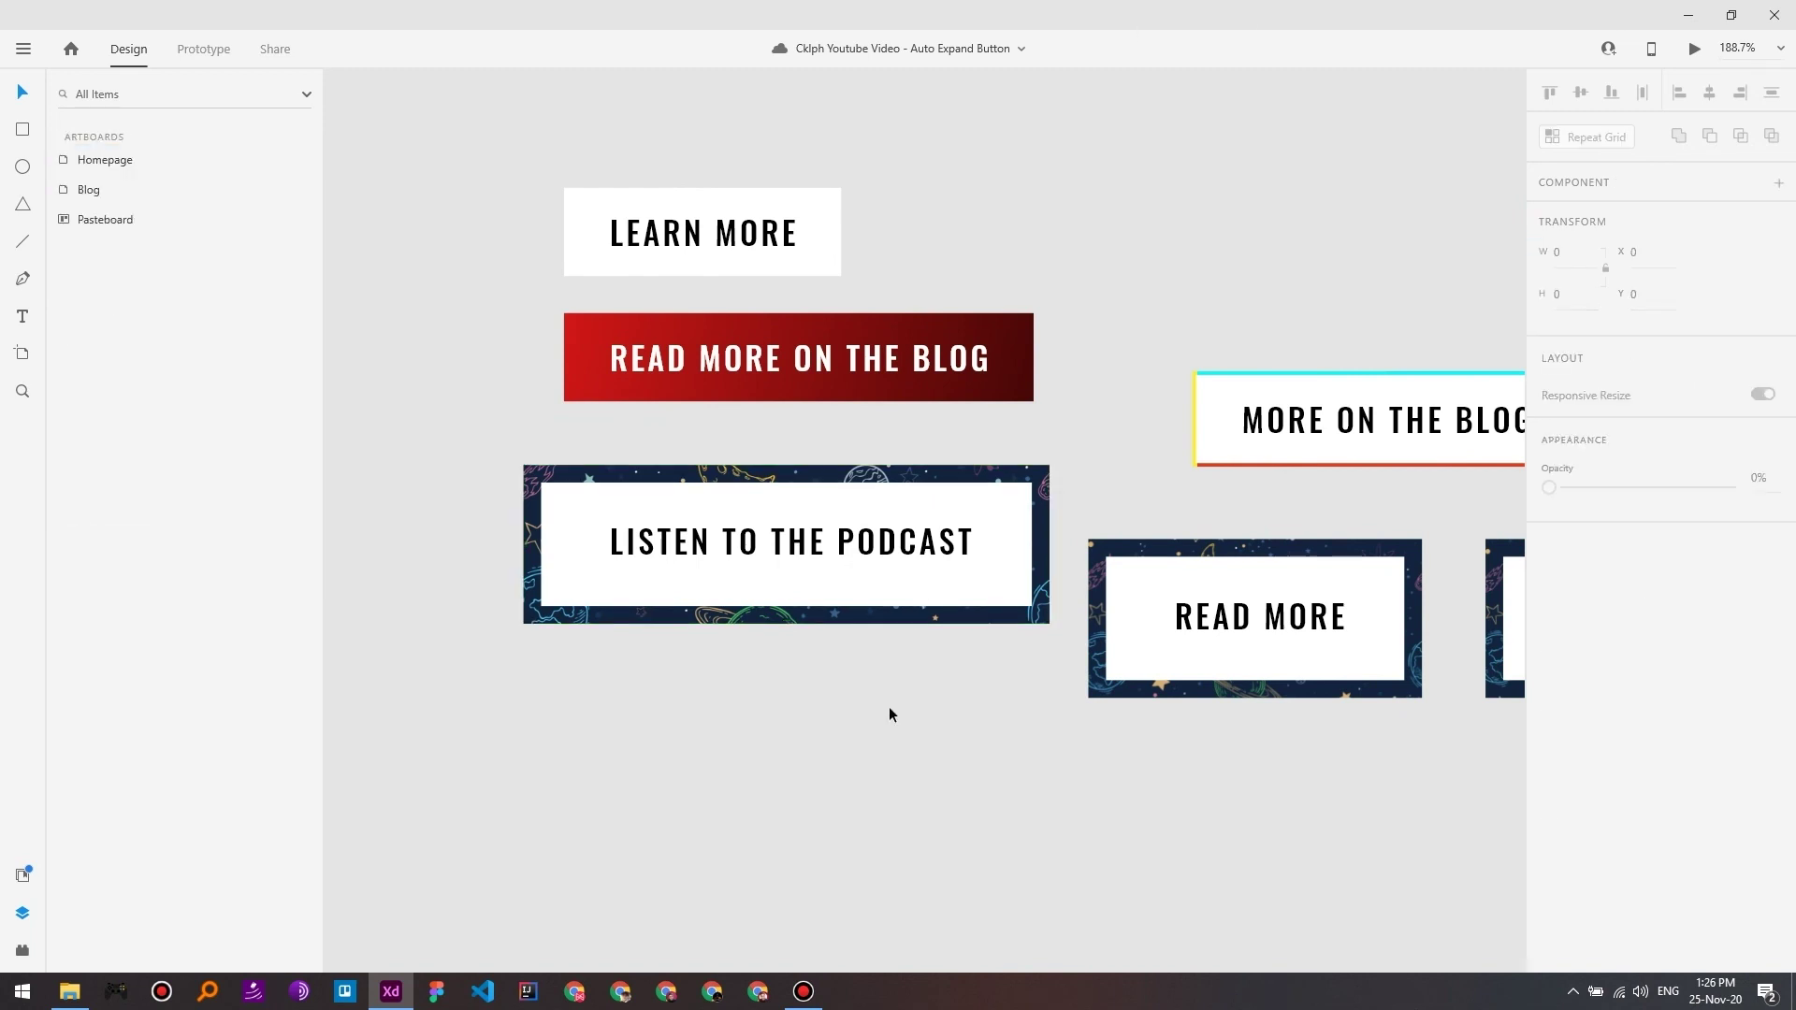
left_click(731, 234)
left_click(895, 360)
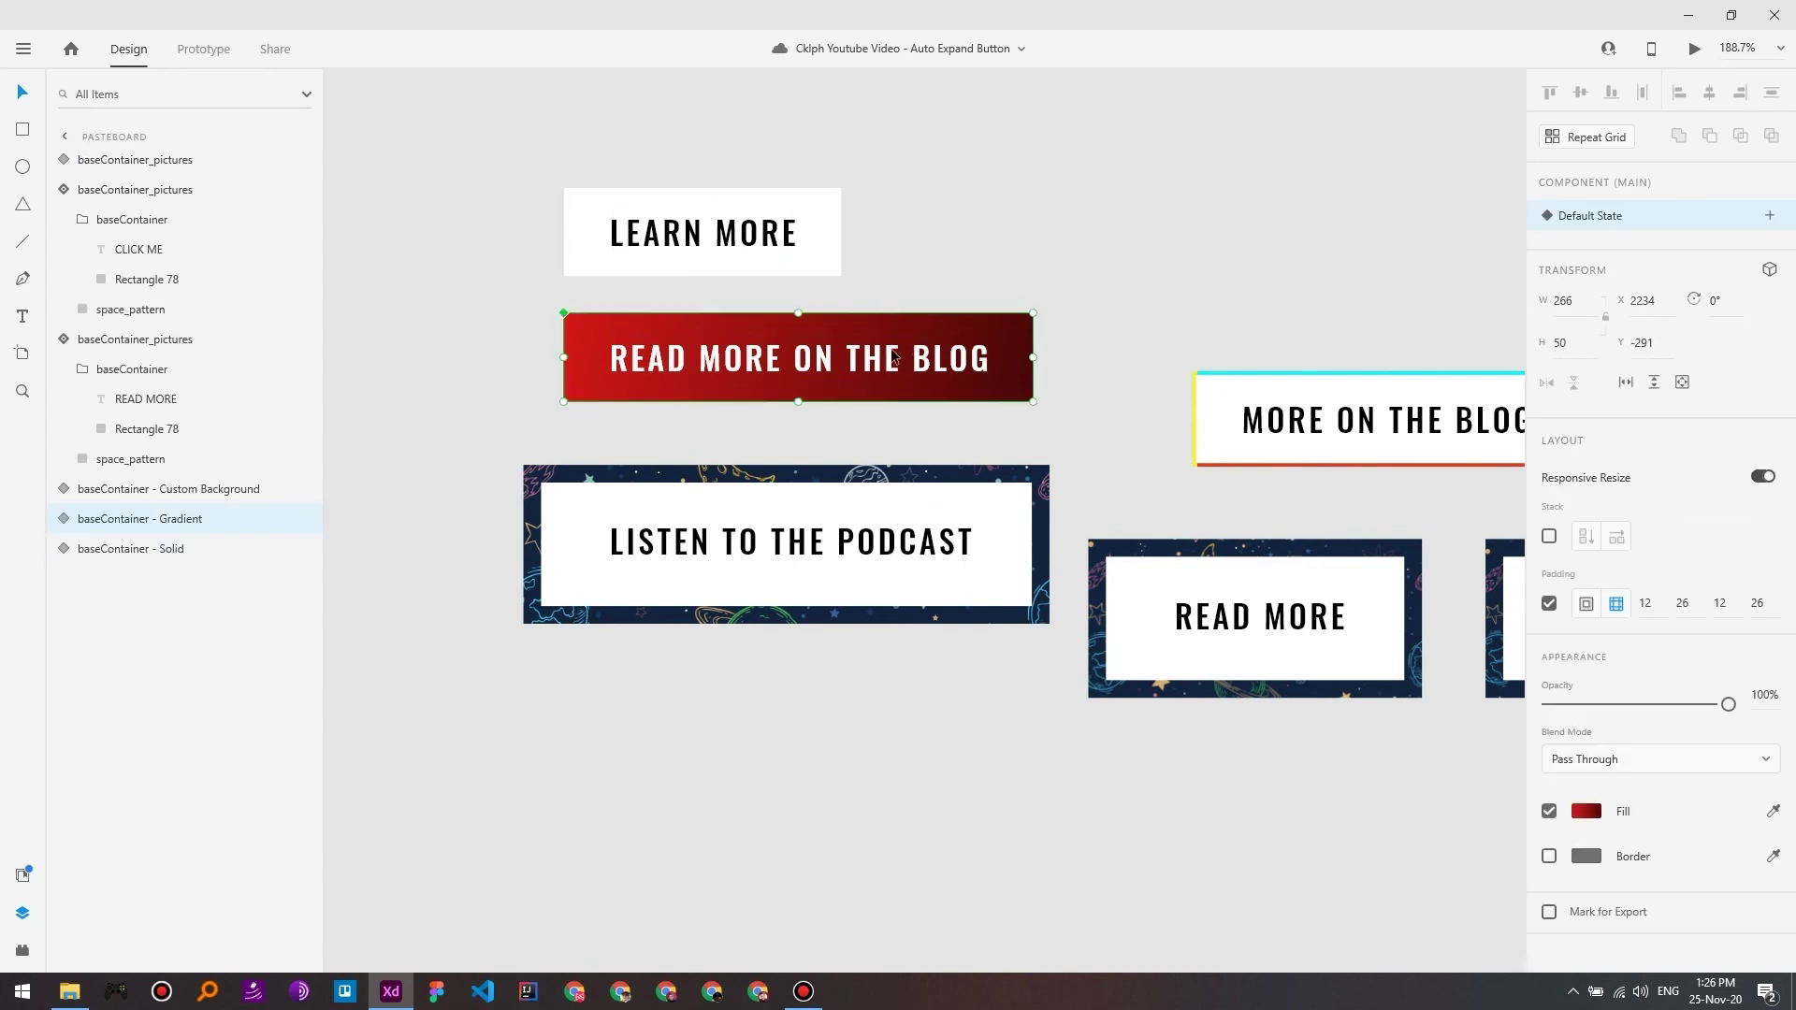
left_click(863, 571)
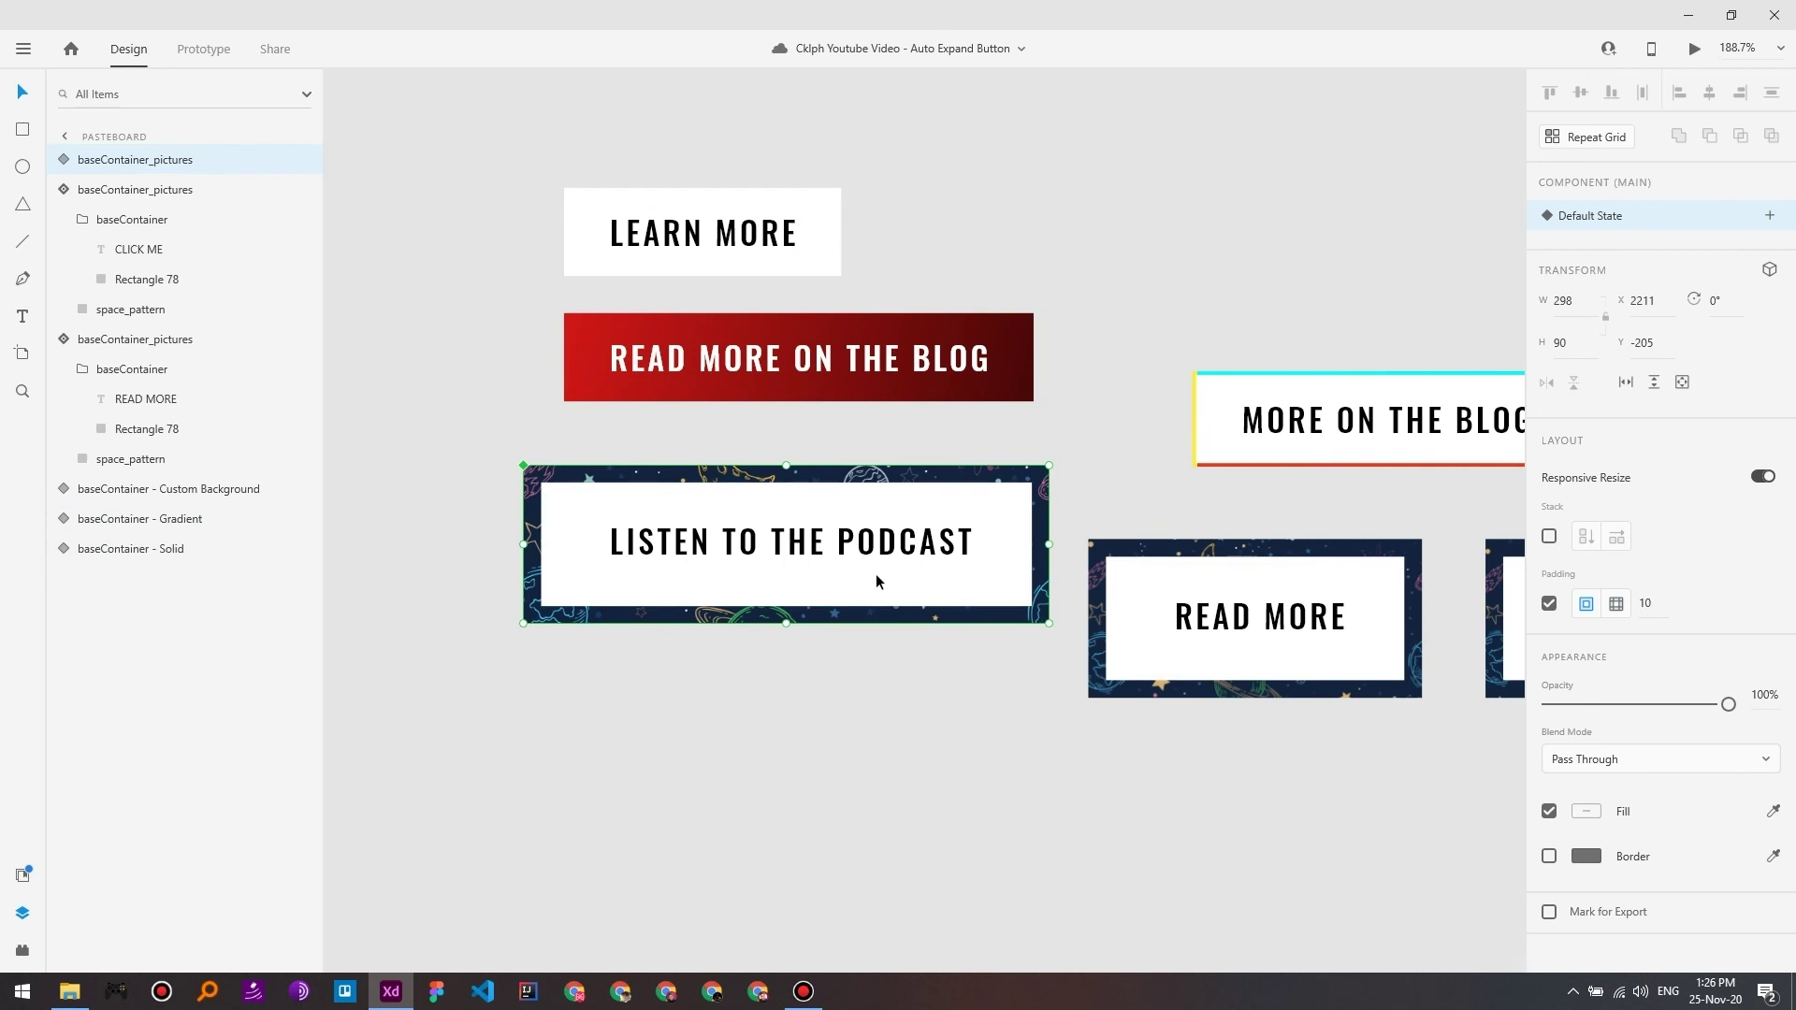
left_click(1281, 446)
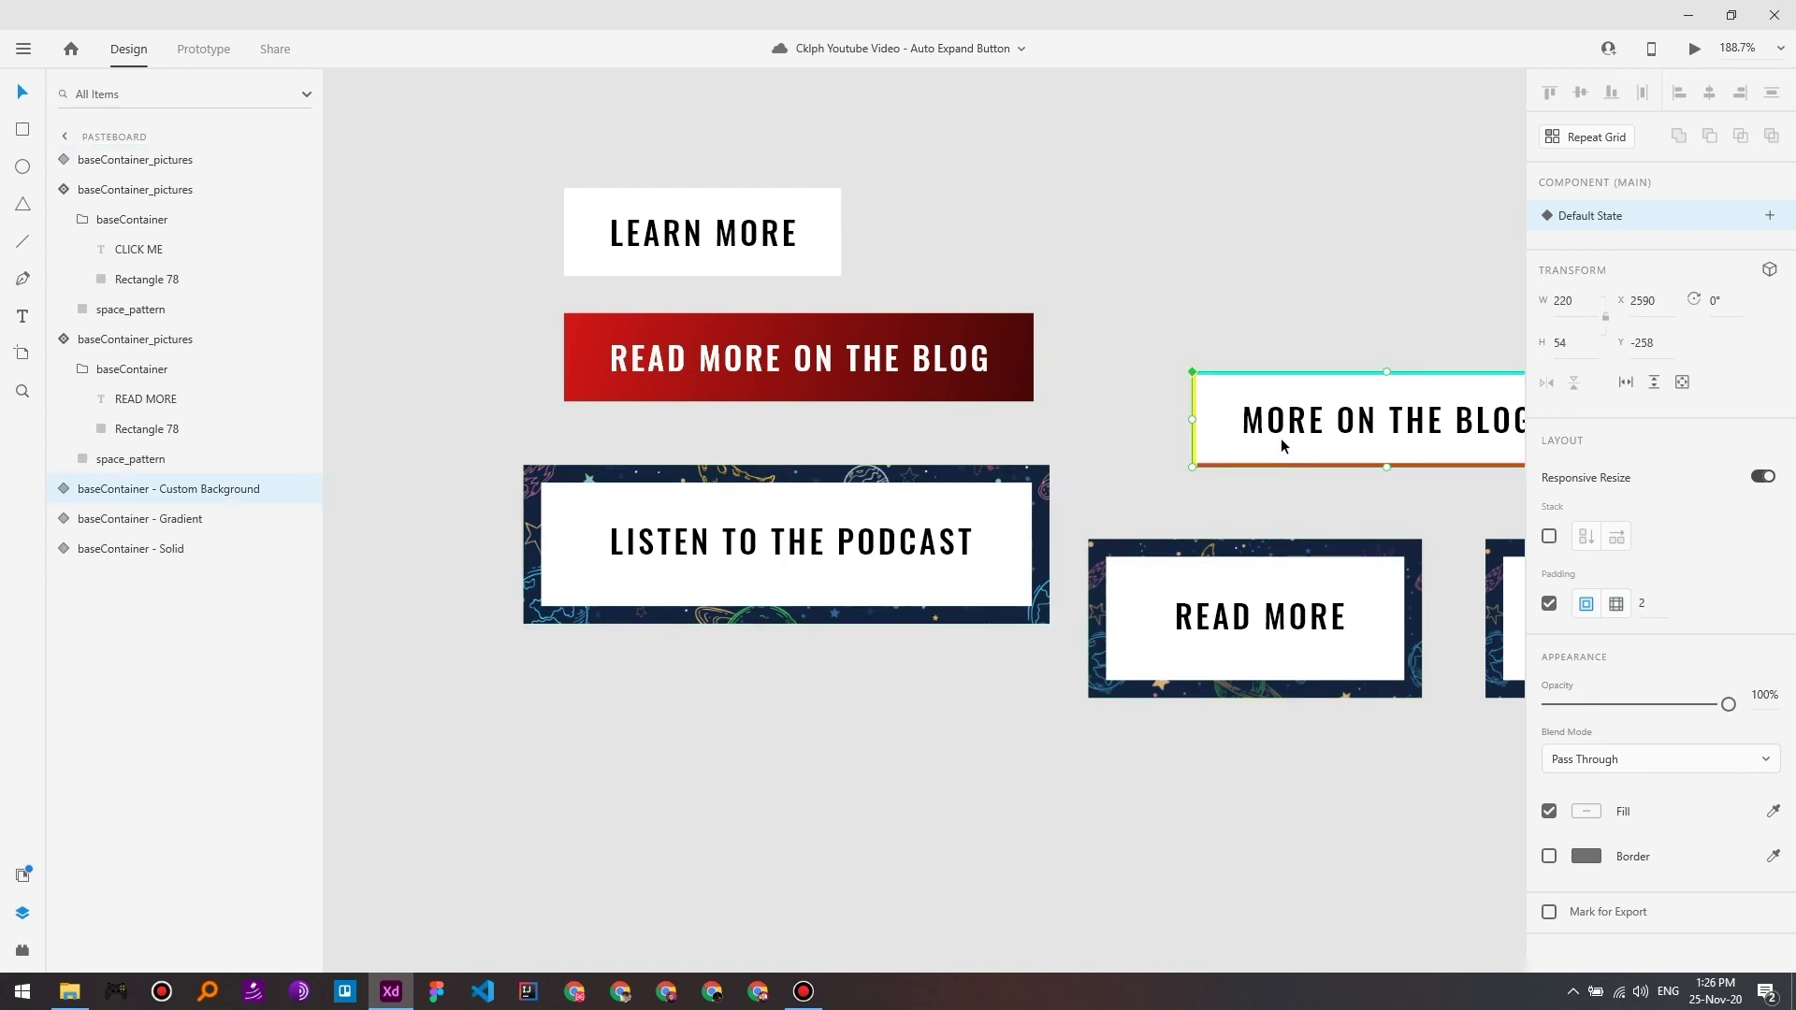
Step: Save the document with the finished button components
scroll(957, 615, "right", 3)
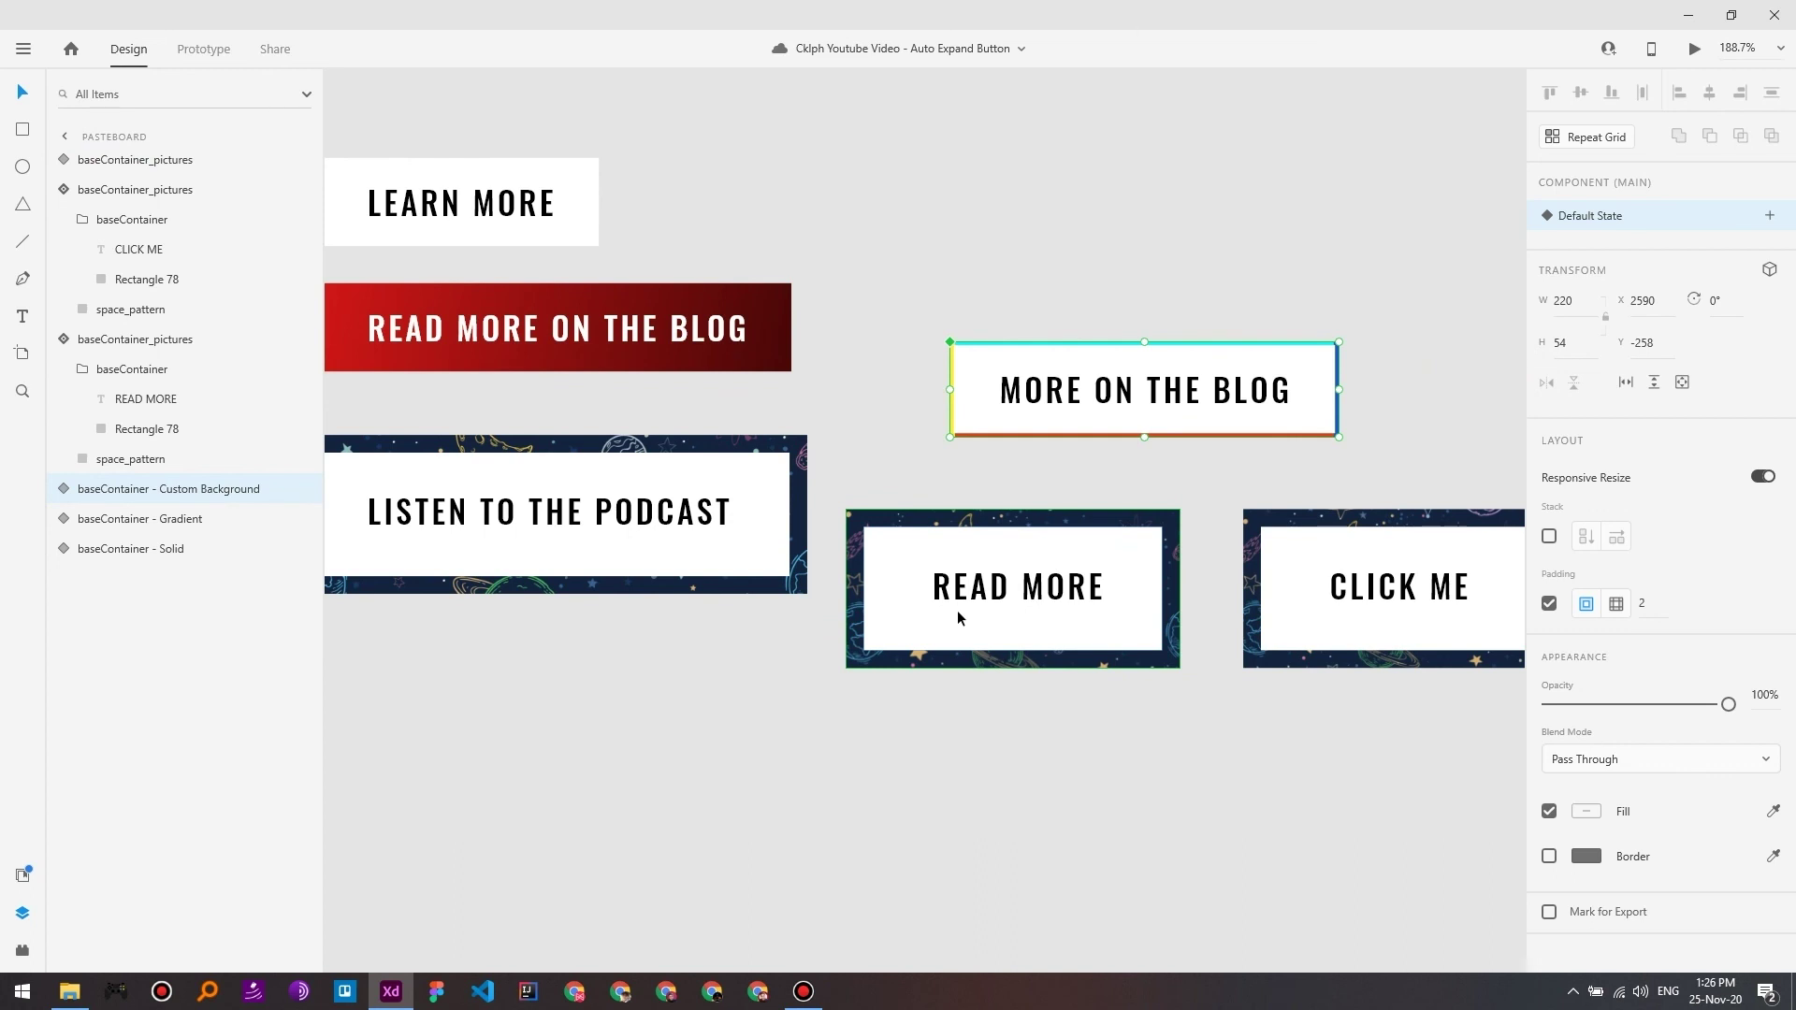
scroll(803, 614, "down", 3)
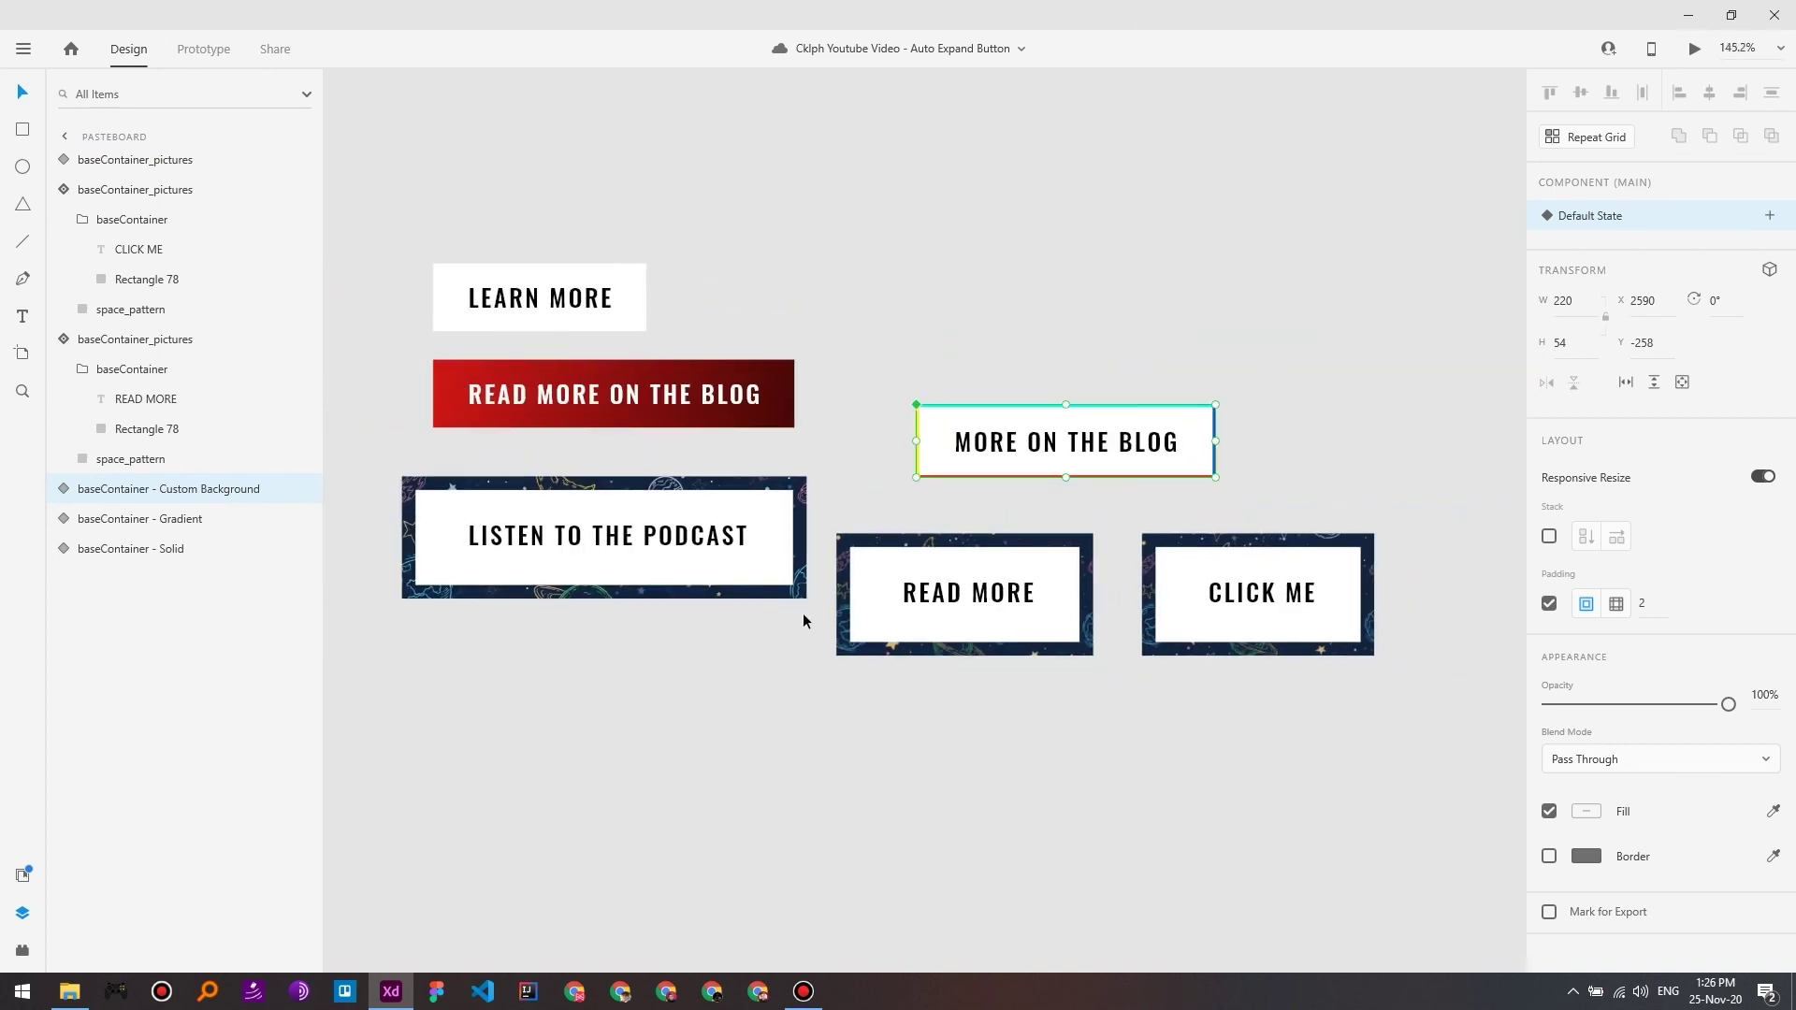
left_click_drag(802, 614, 985, 479)
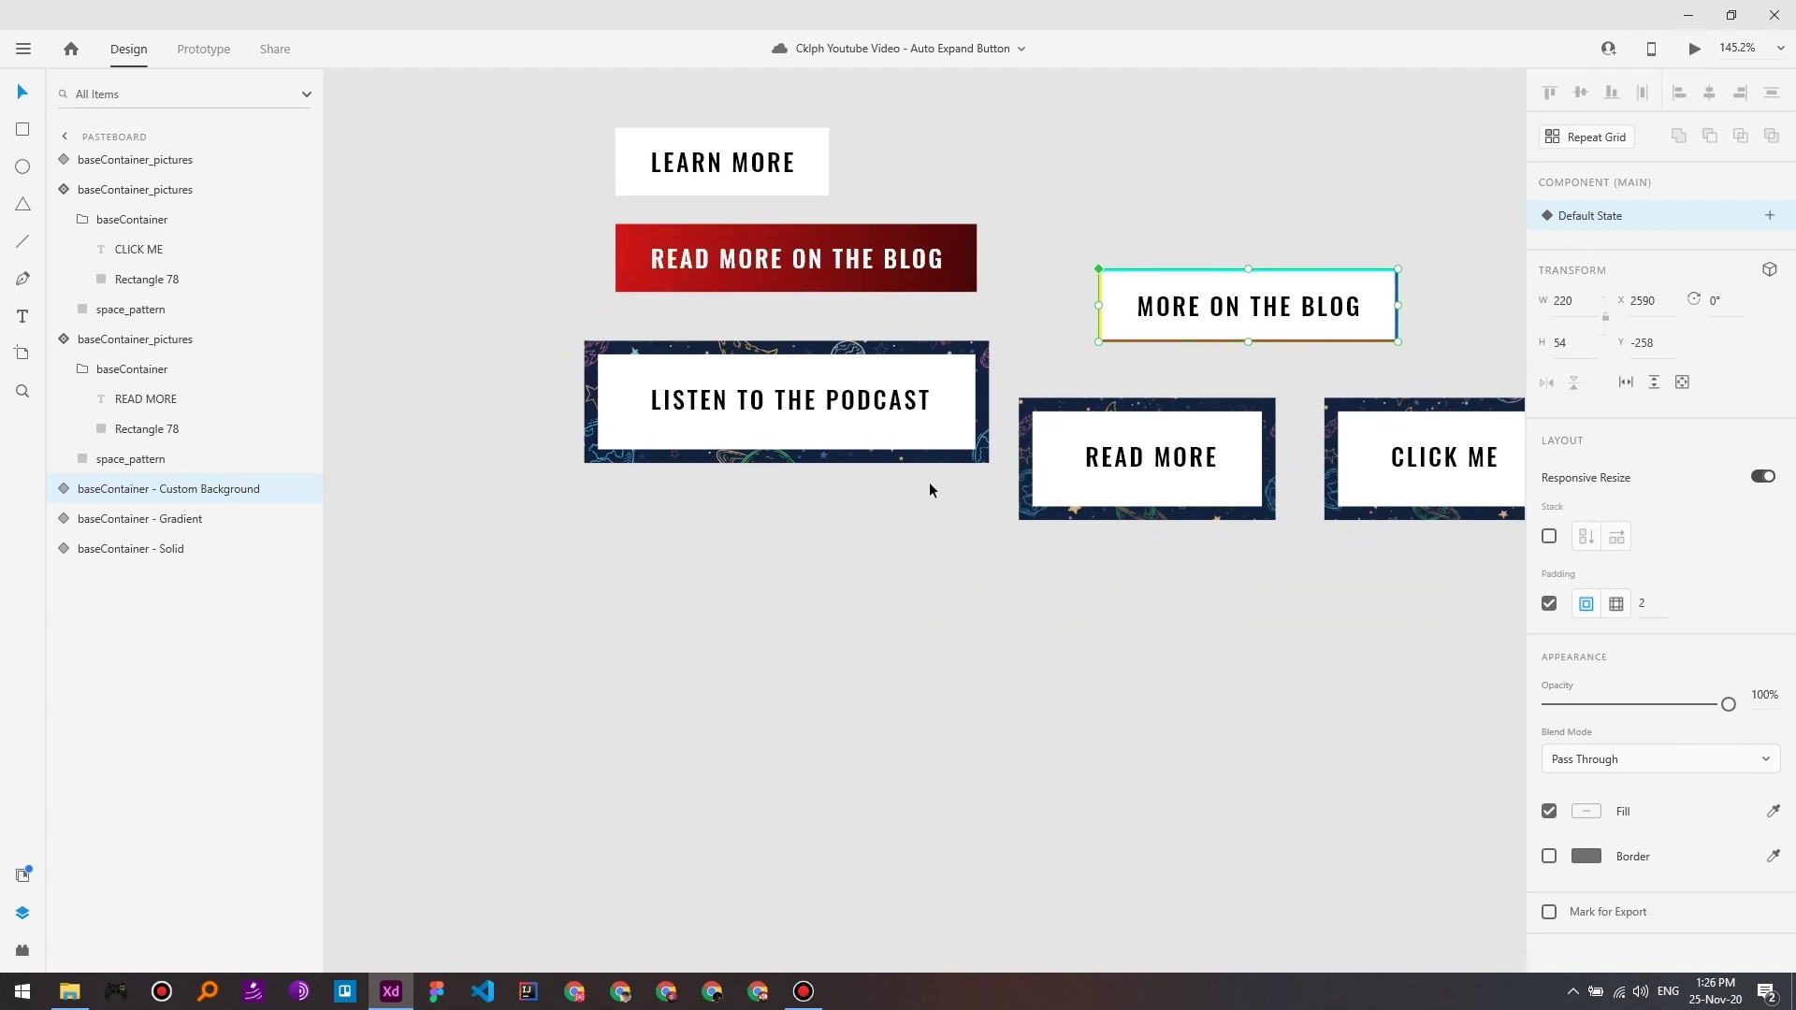
key("ctrl+s")
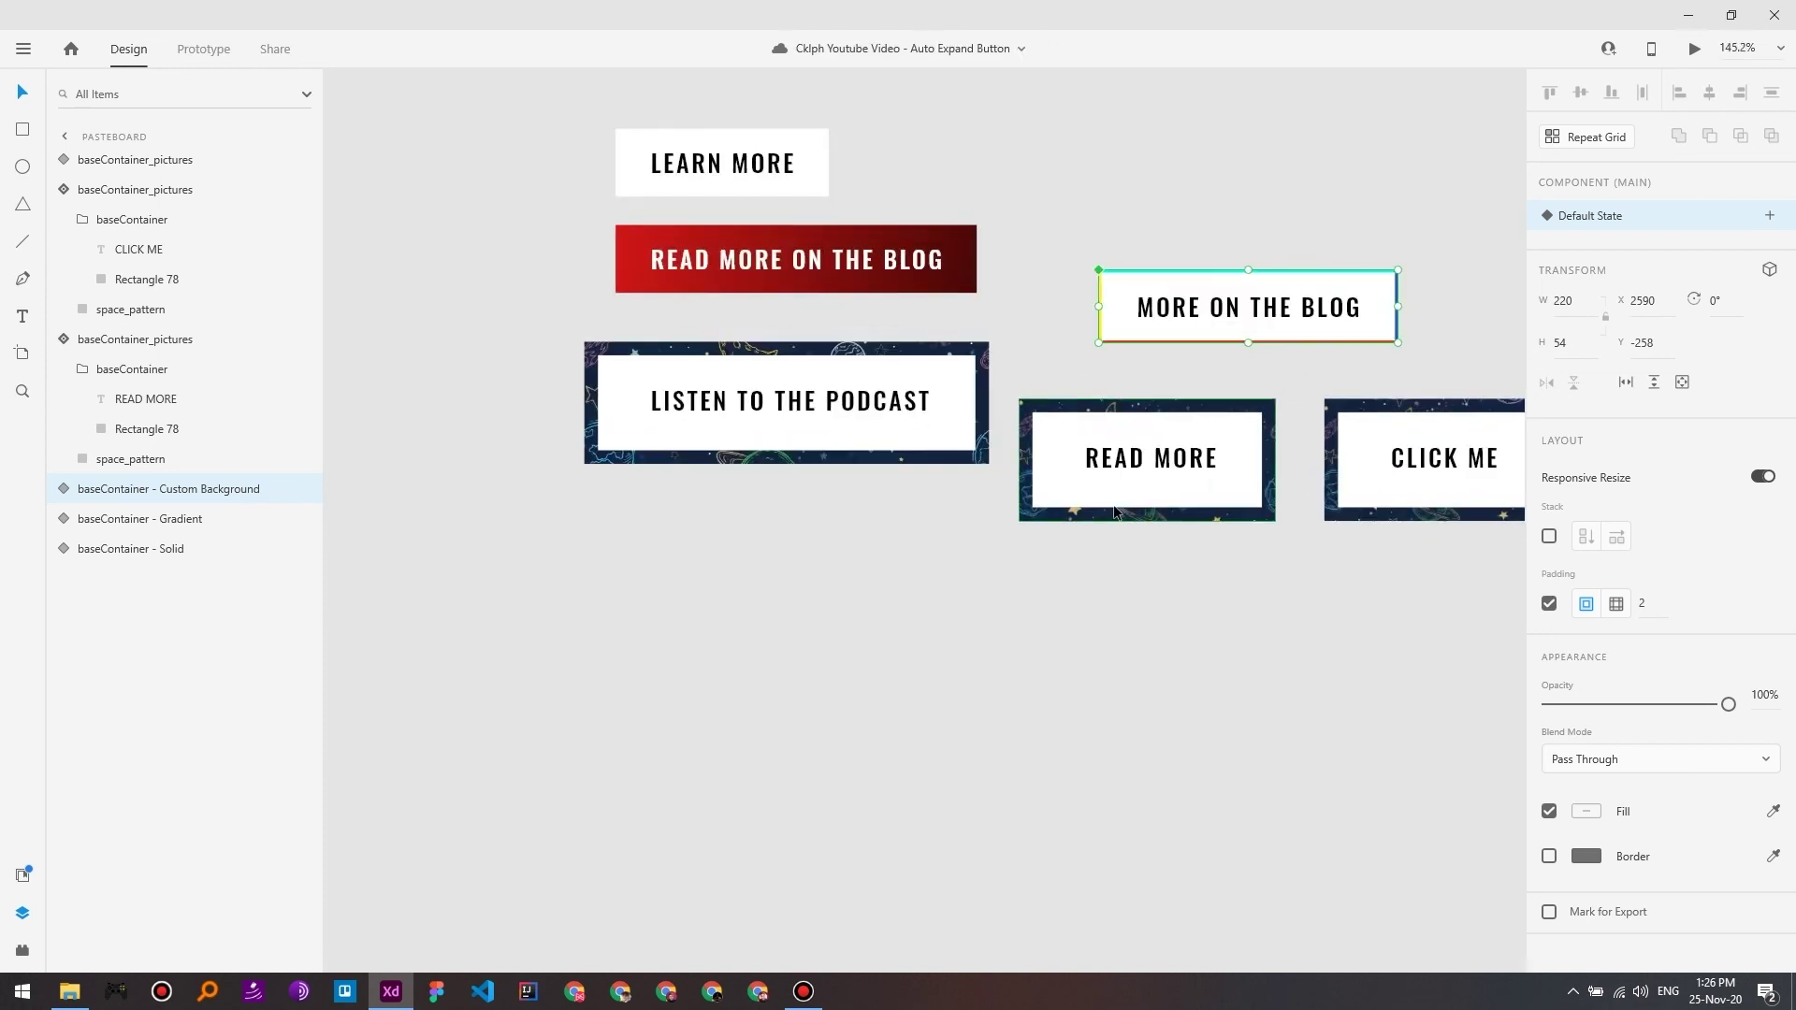
left_click_drag(1074, 513, 973, 576)
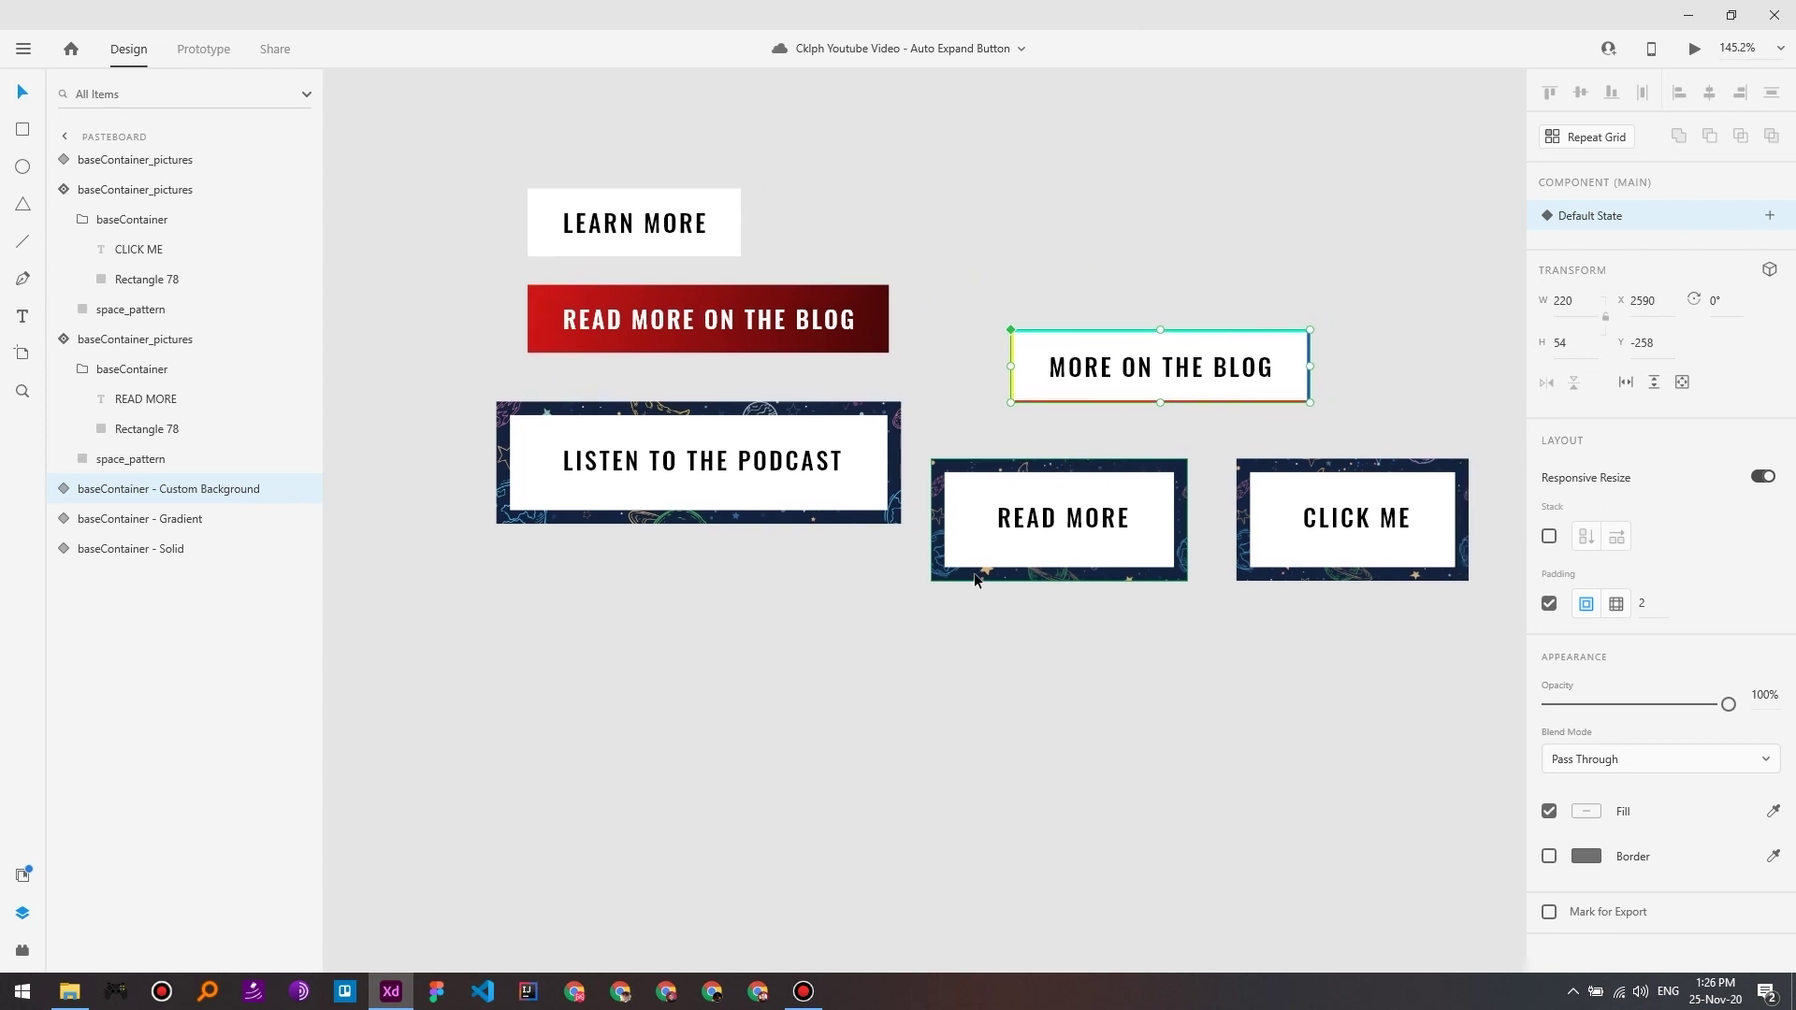
scroll(974, 573, "up", 5, "ctrl")
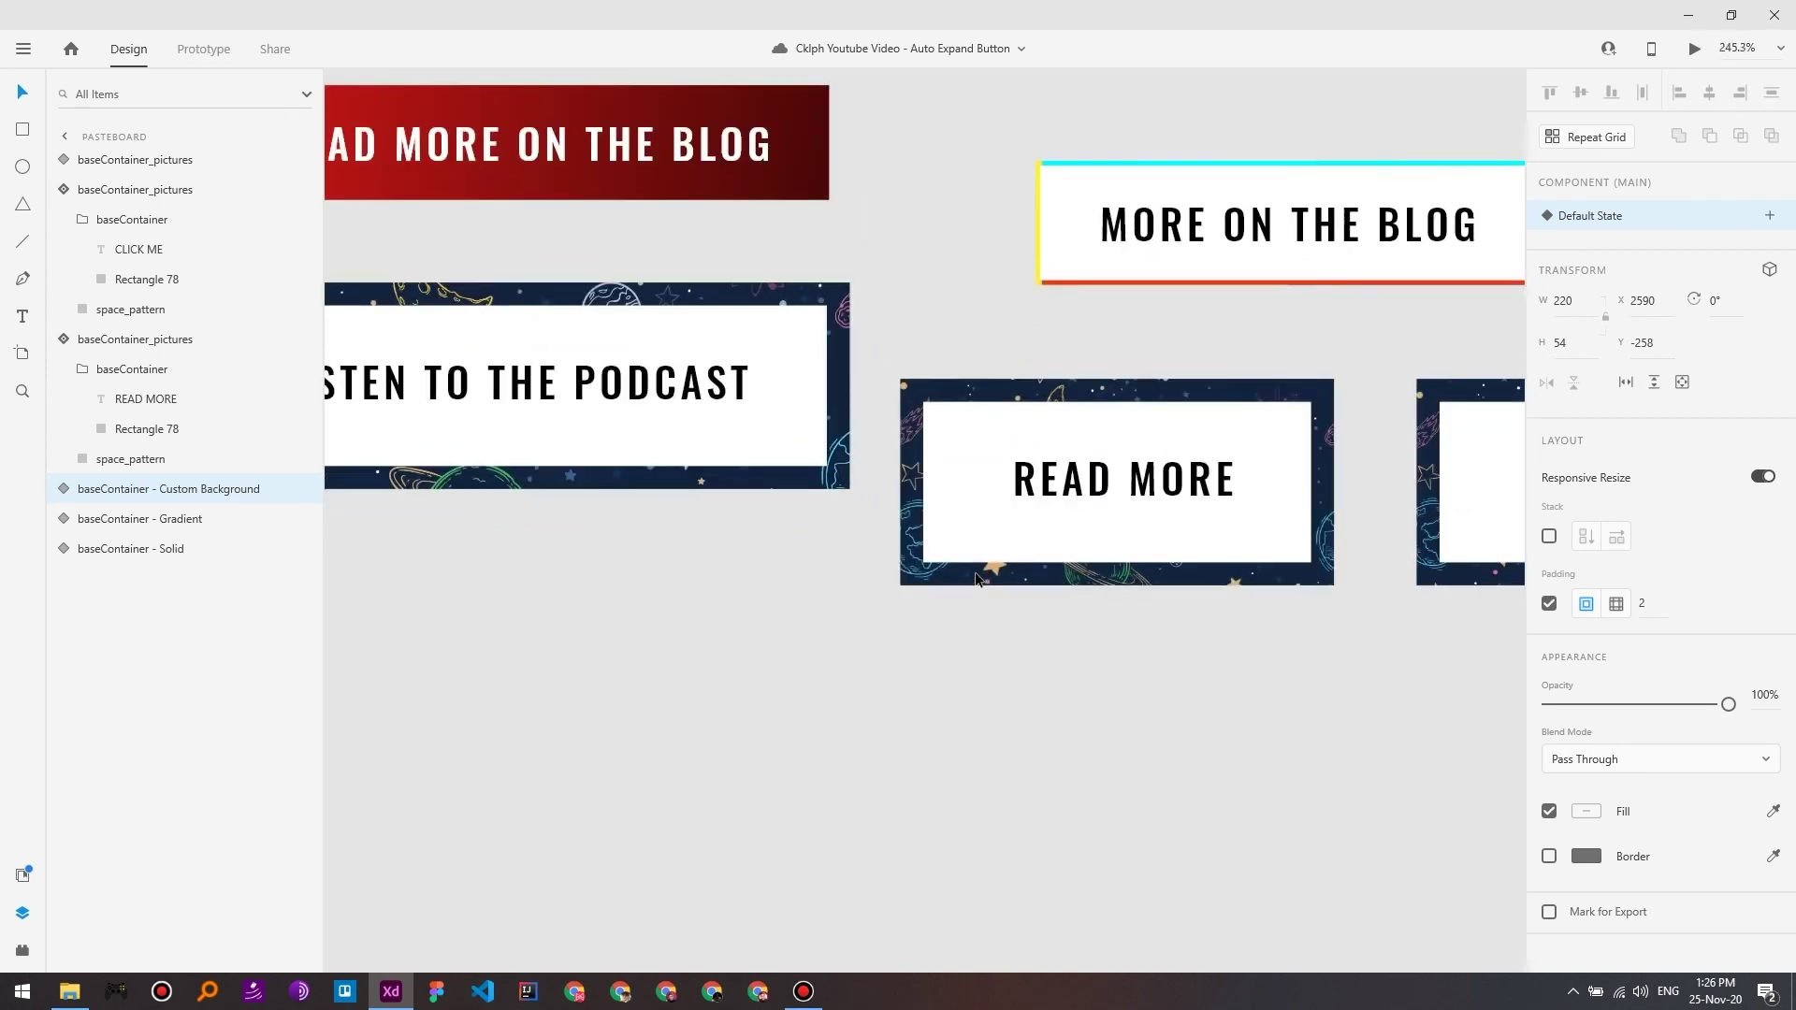
left_click(819, 689)
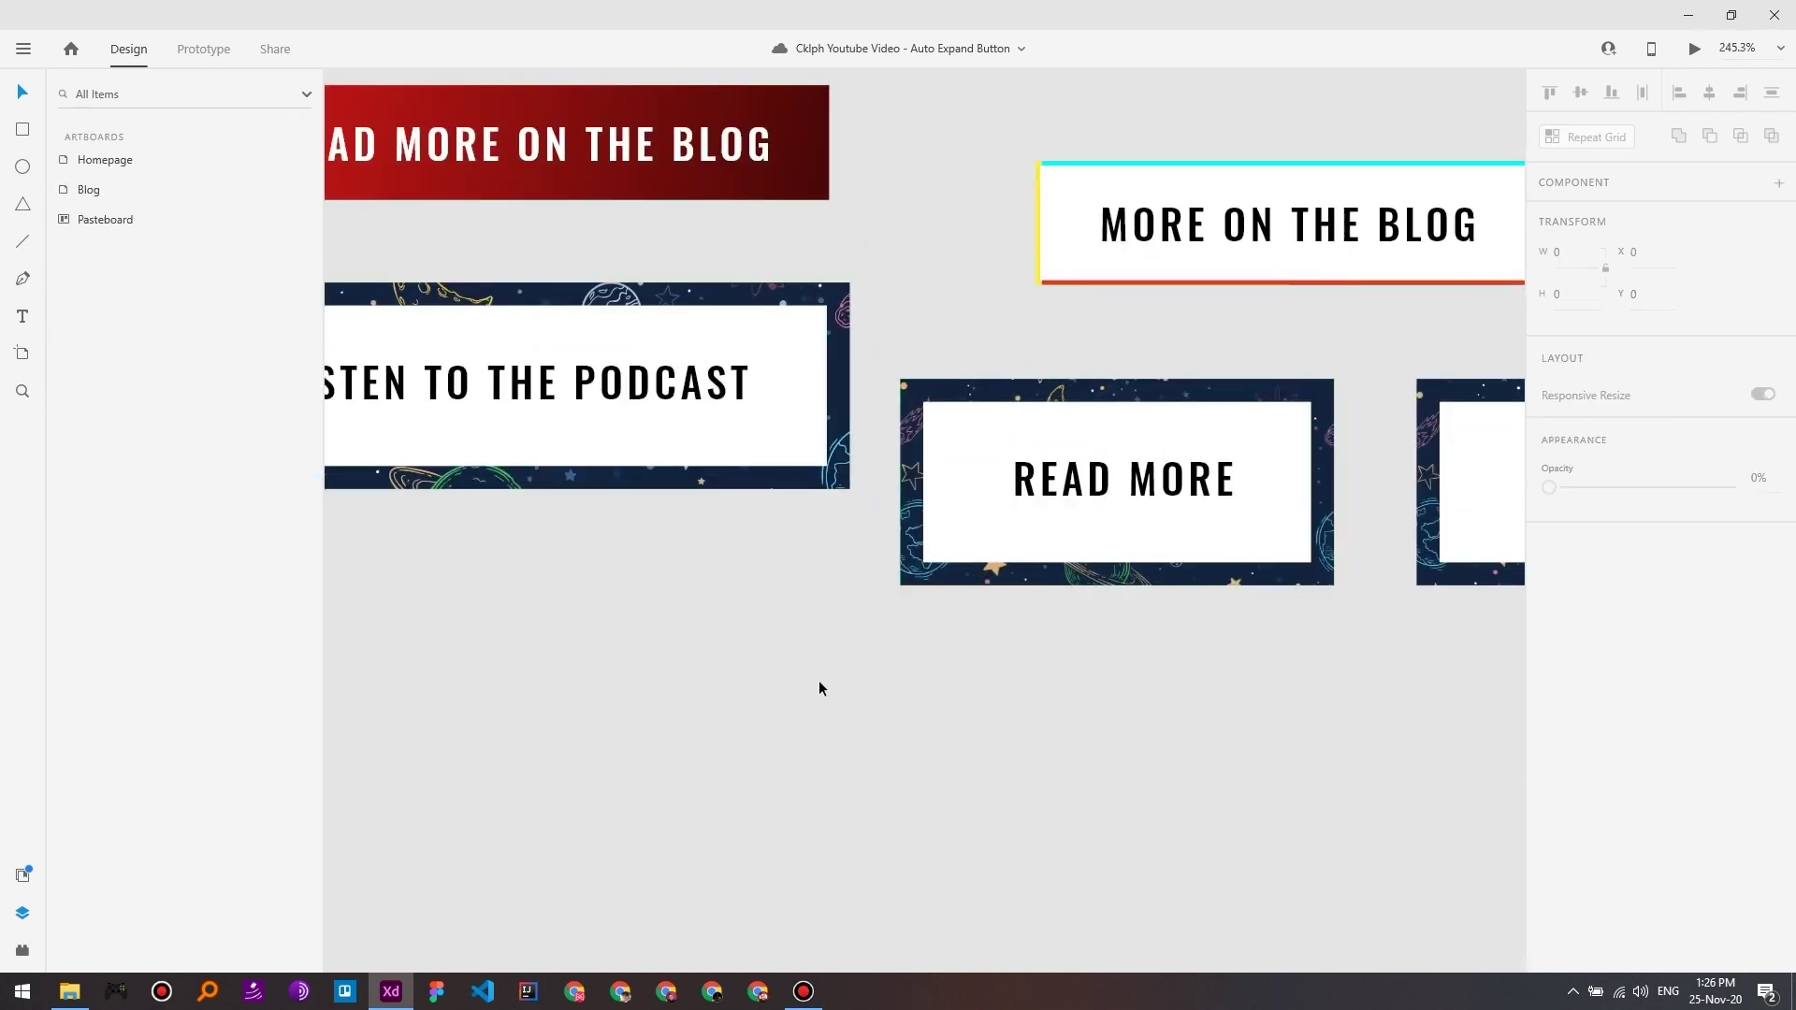